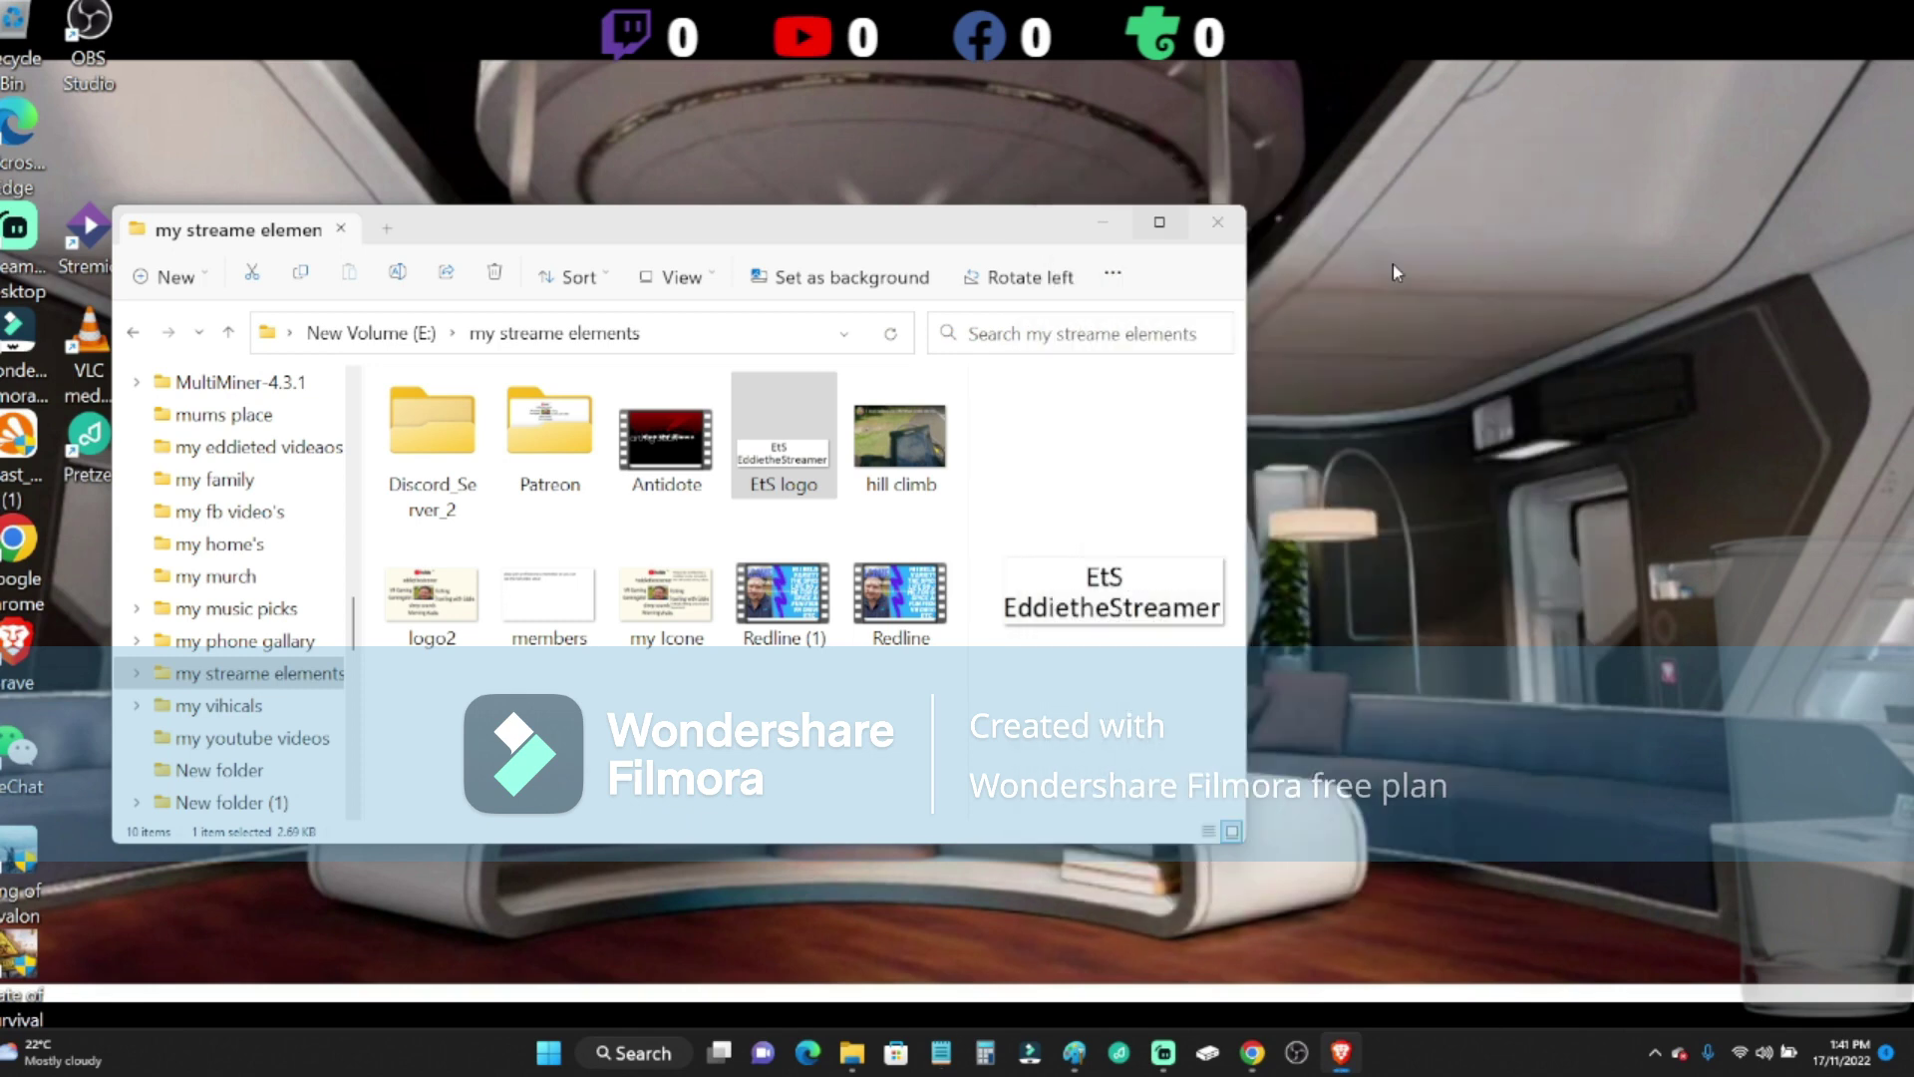
- Close the 'my streame elements' folder and open a new Google Chrome window
click(1219, 223)
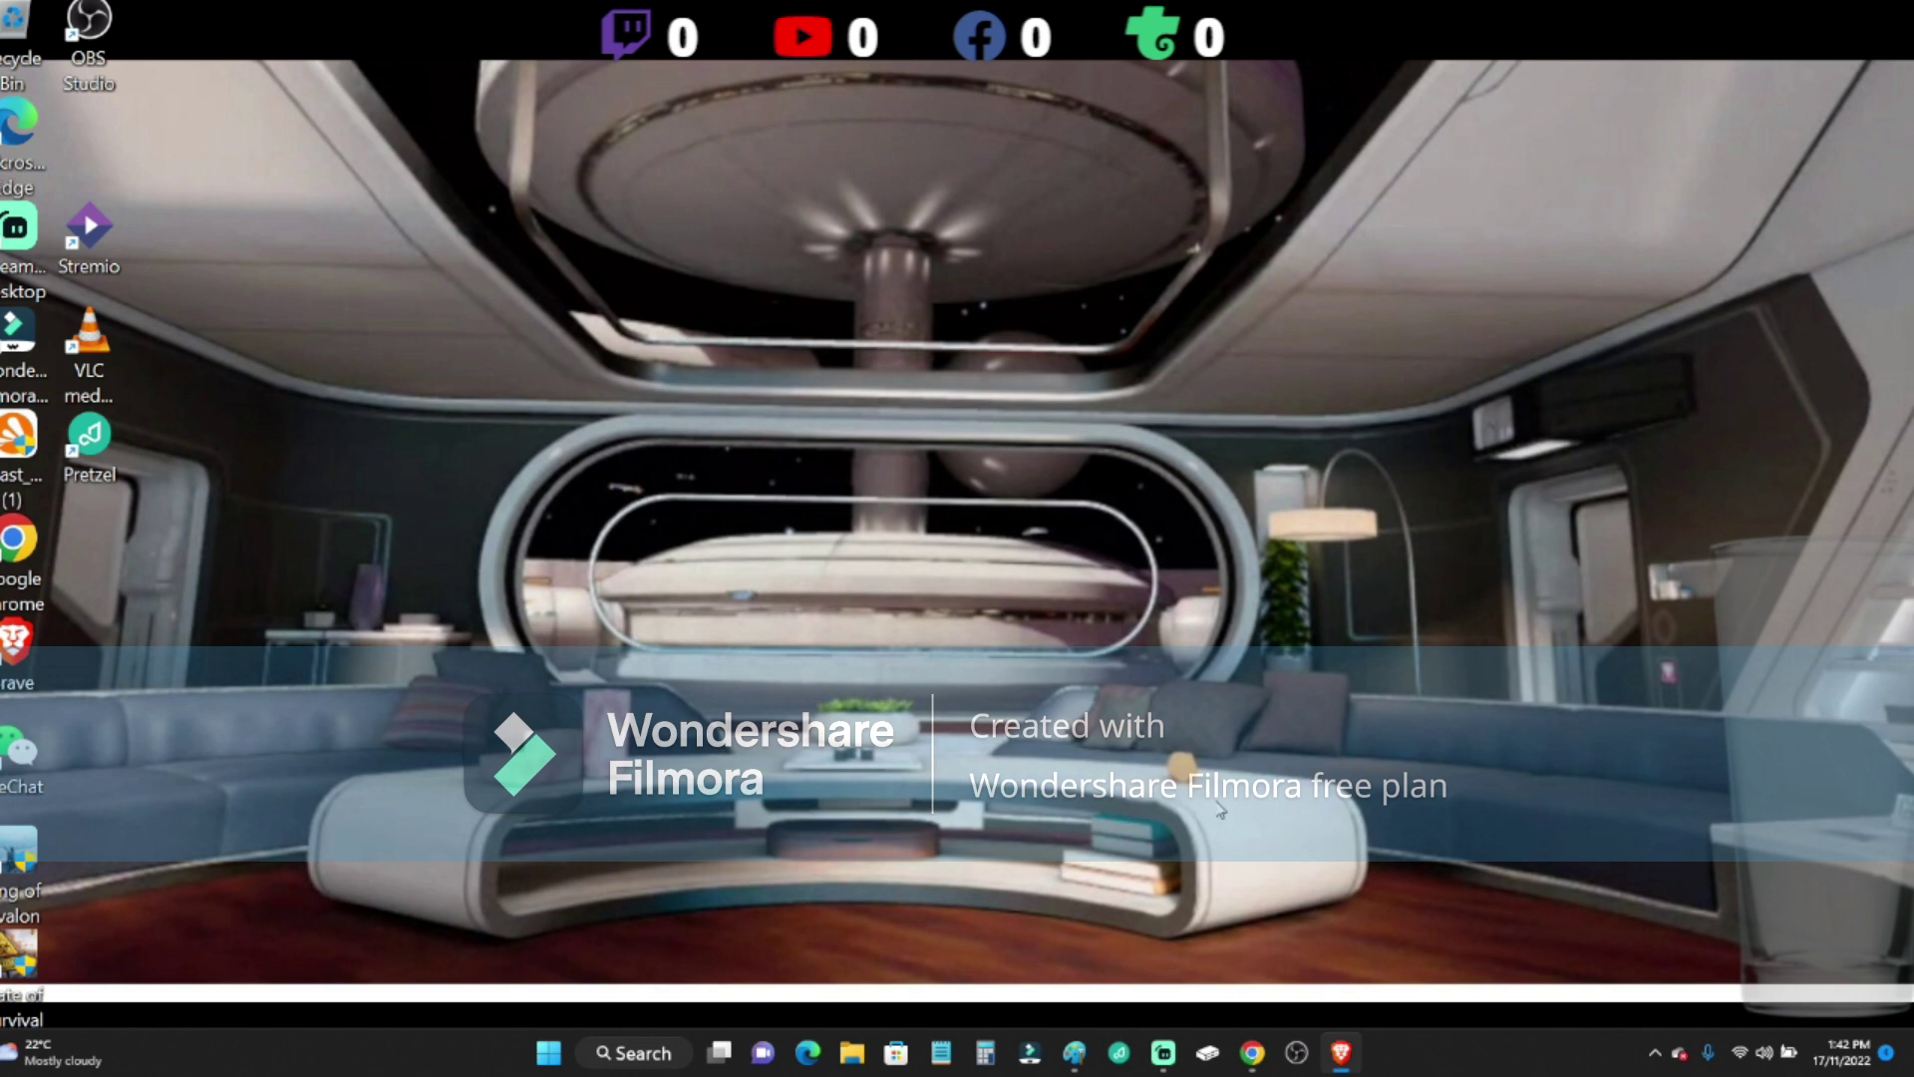
right_click(1253, 1053)
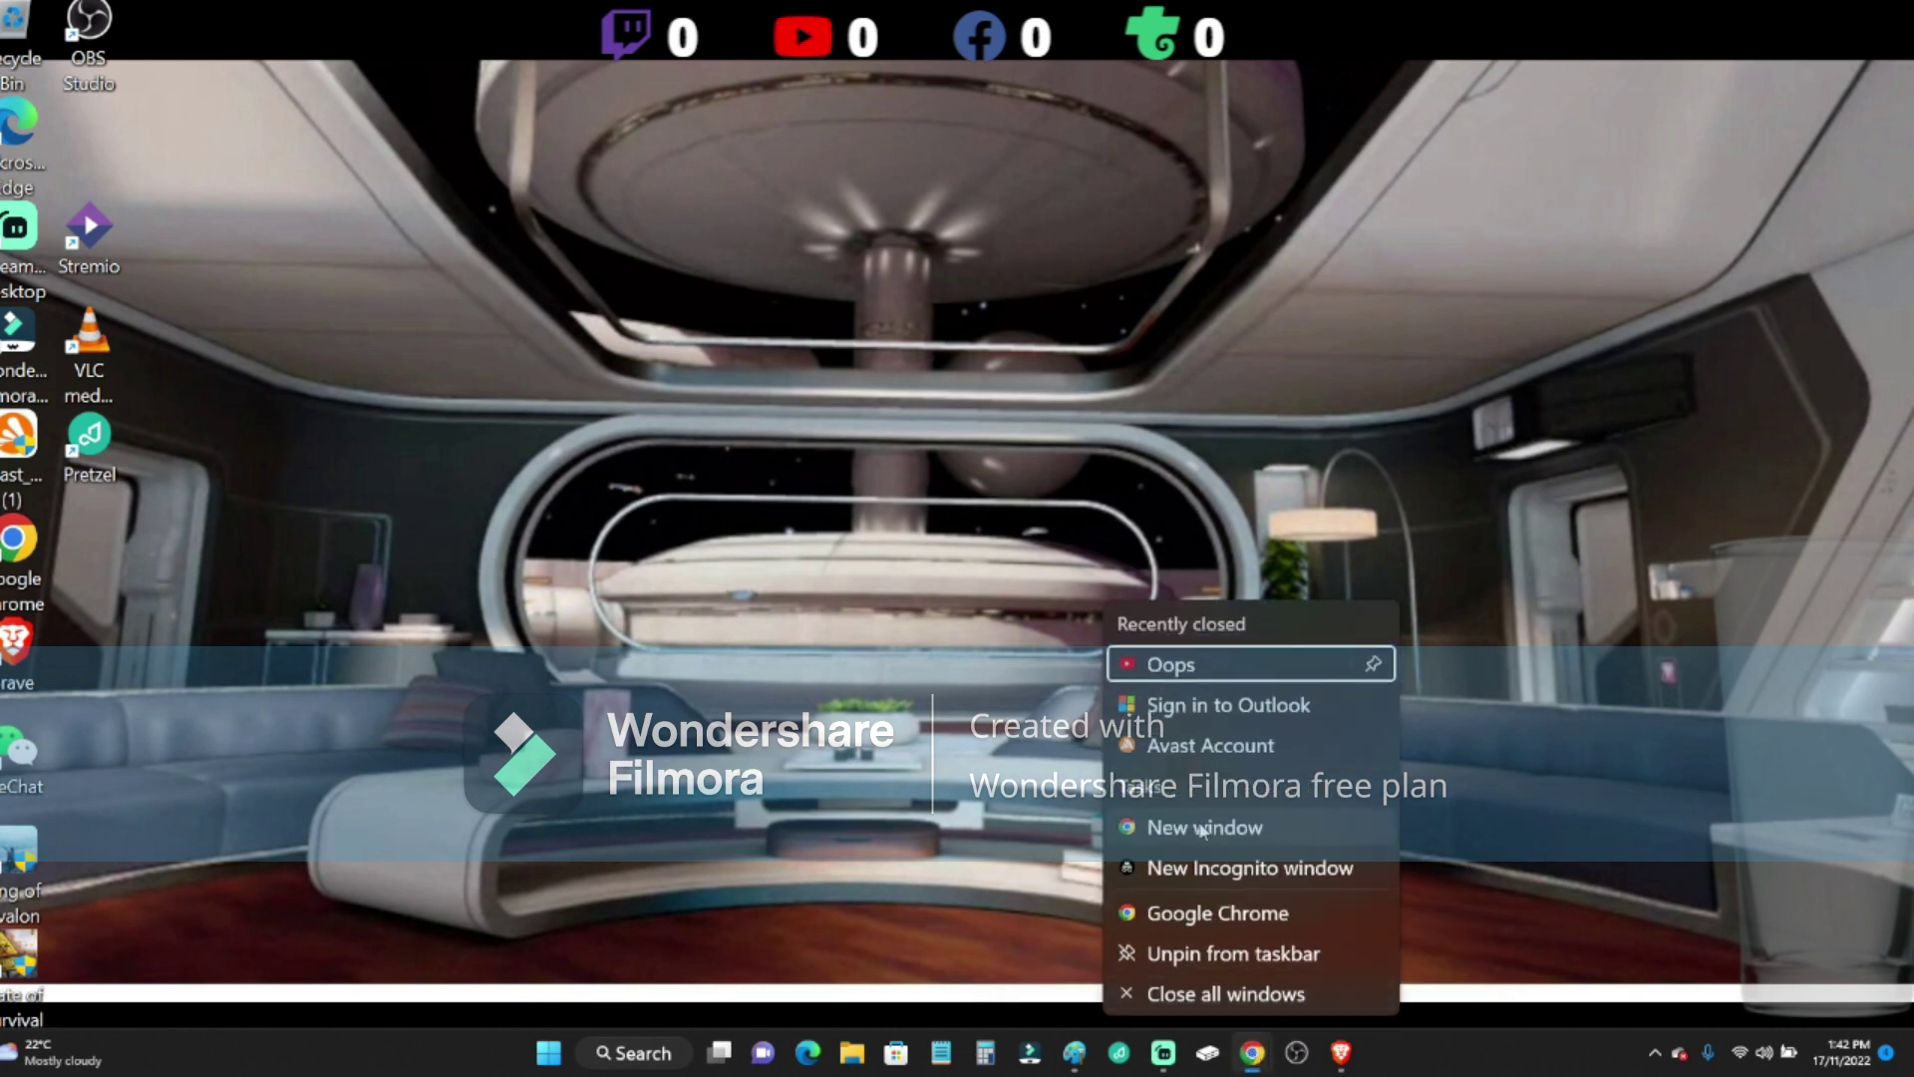
click(1204, 910)
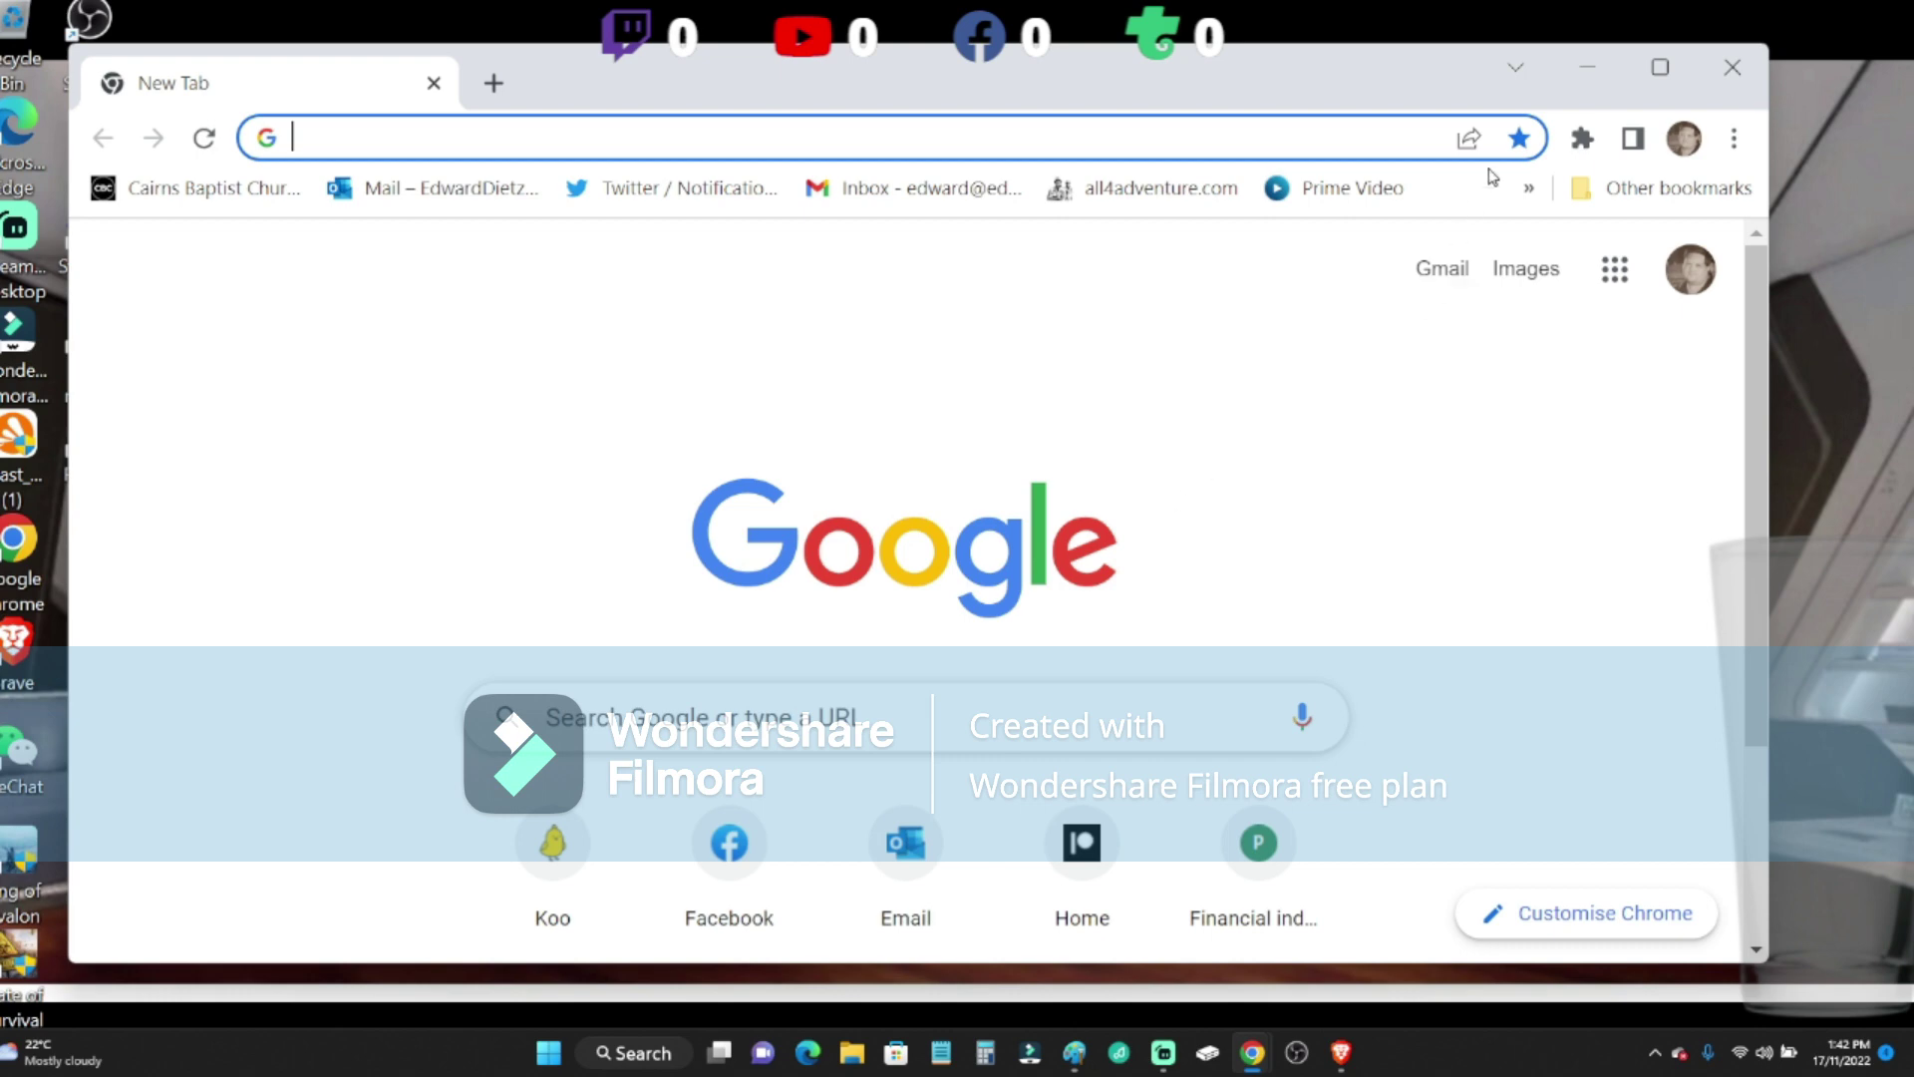
- Maximize Chrome and load gmail.com
click(1664, 67)
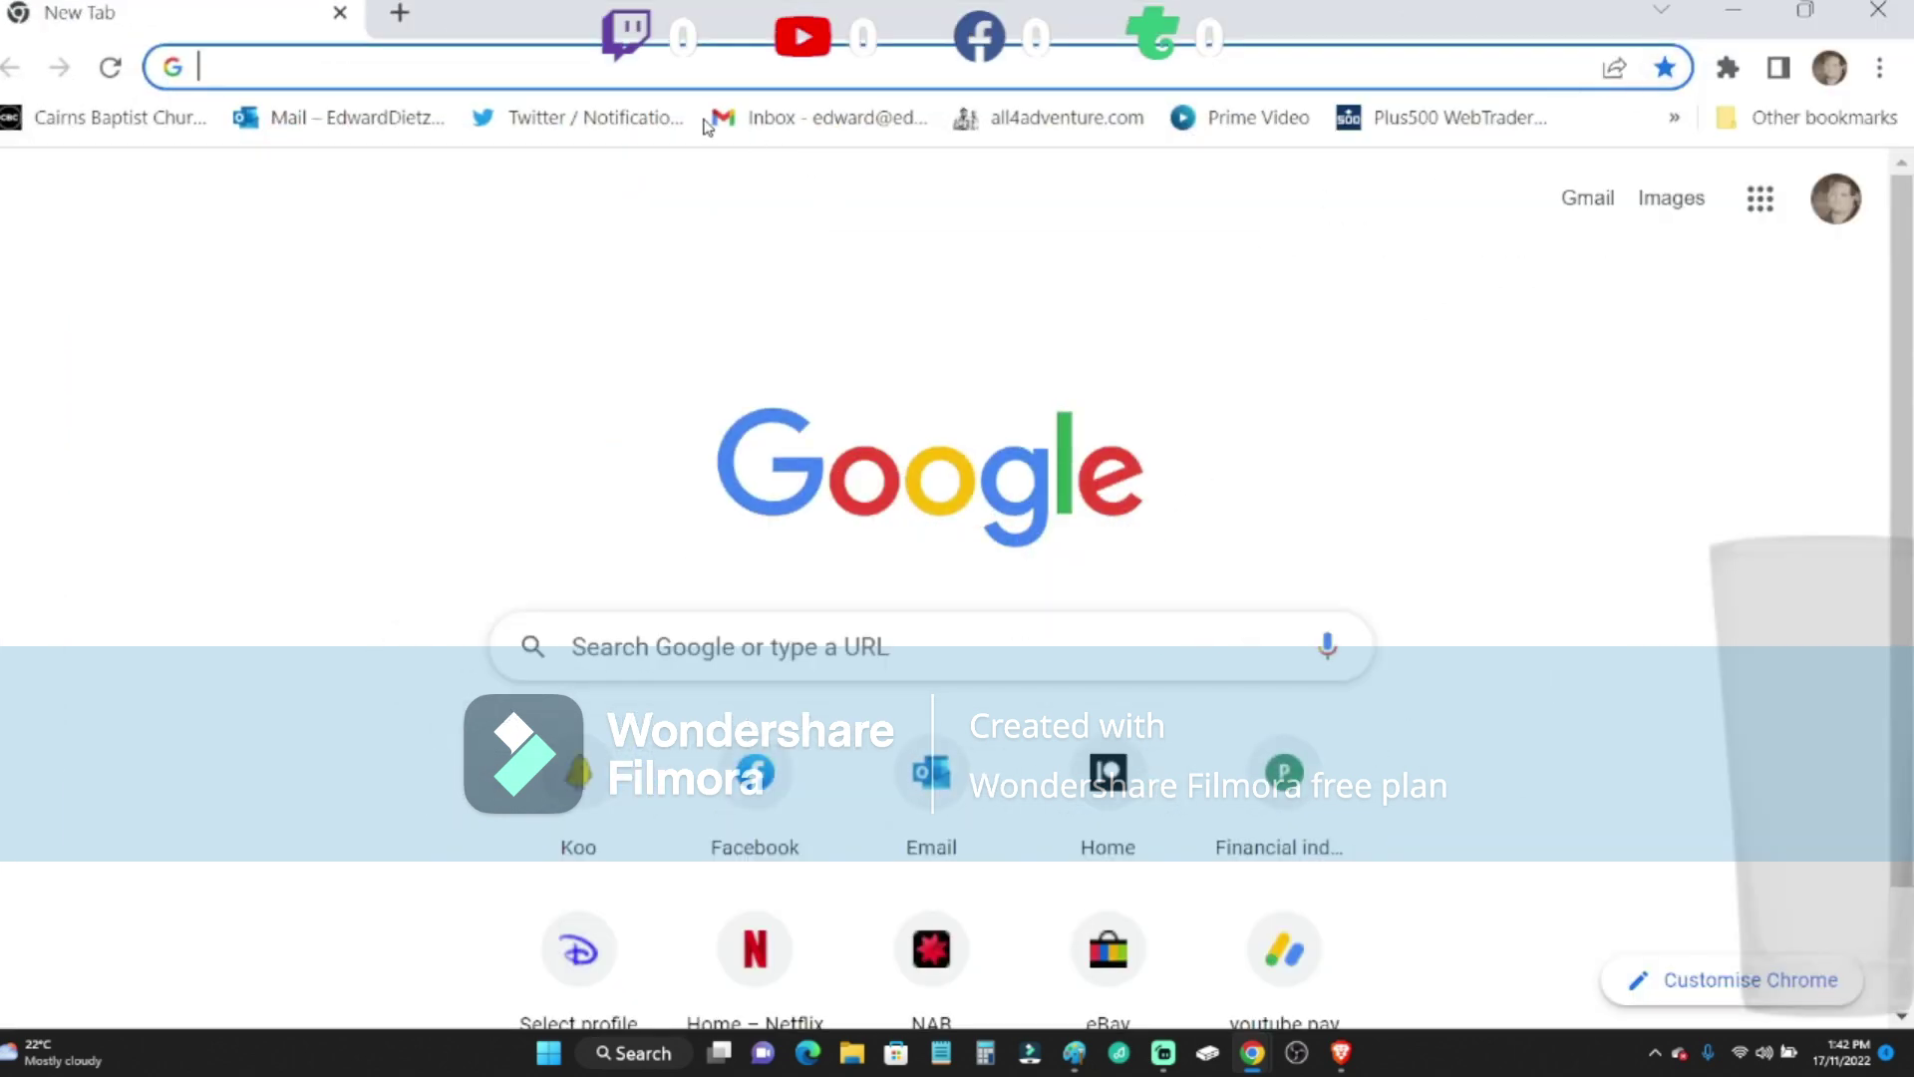
click(520, 68)
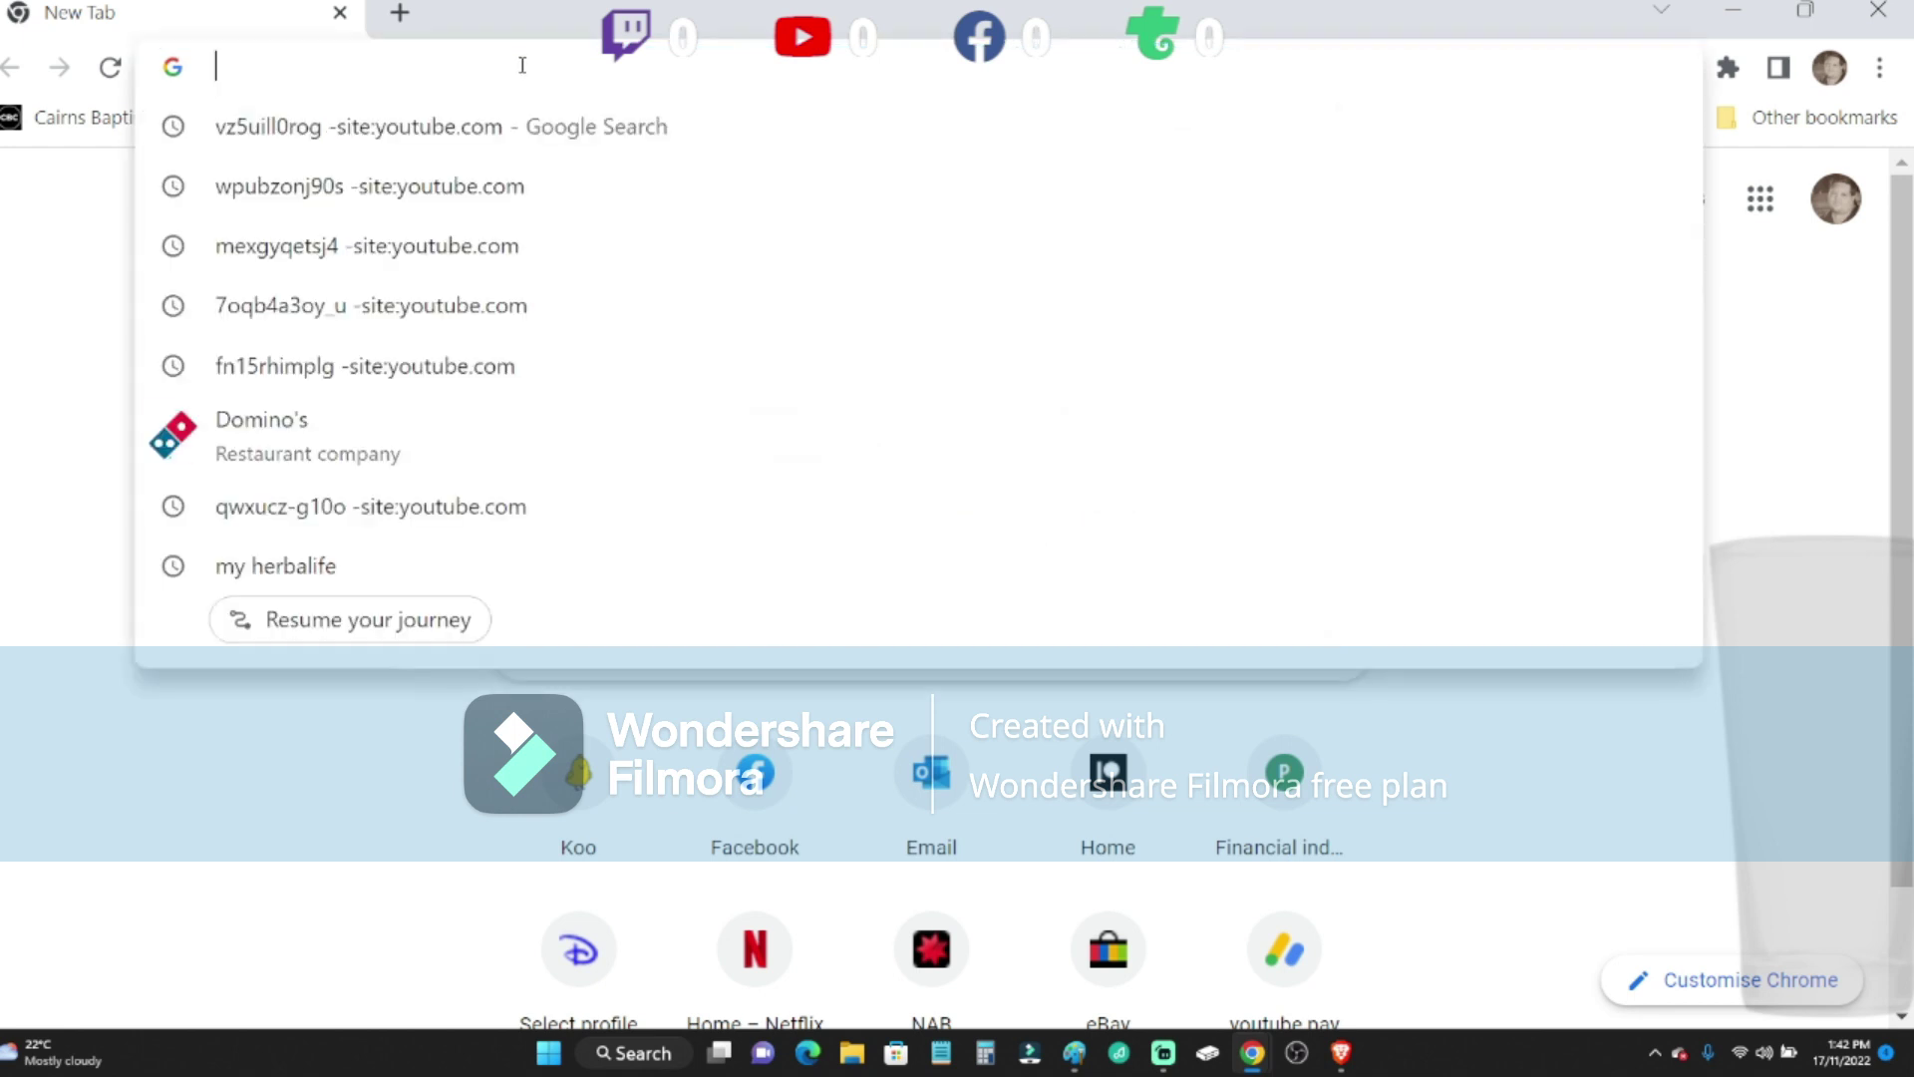
text(gma)
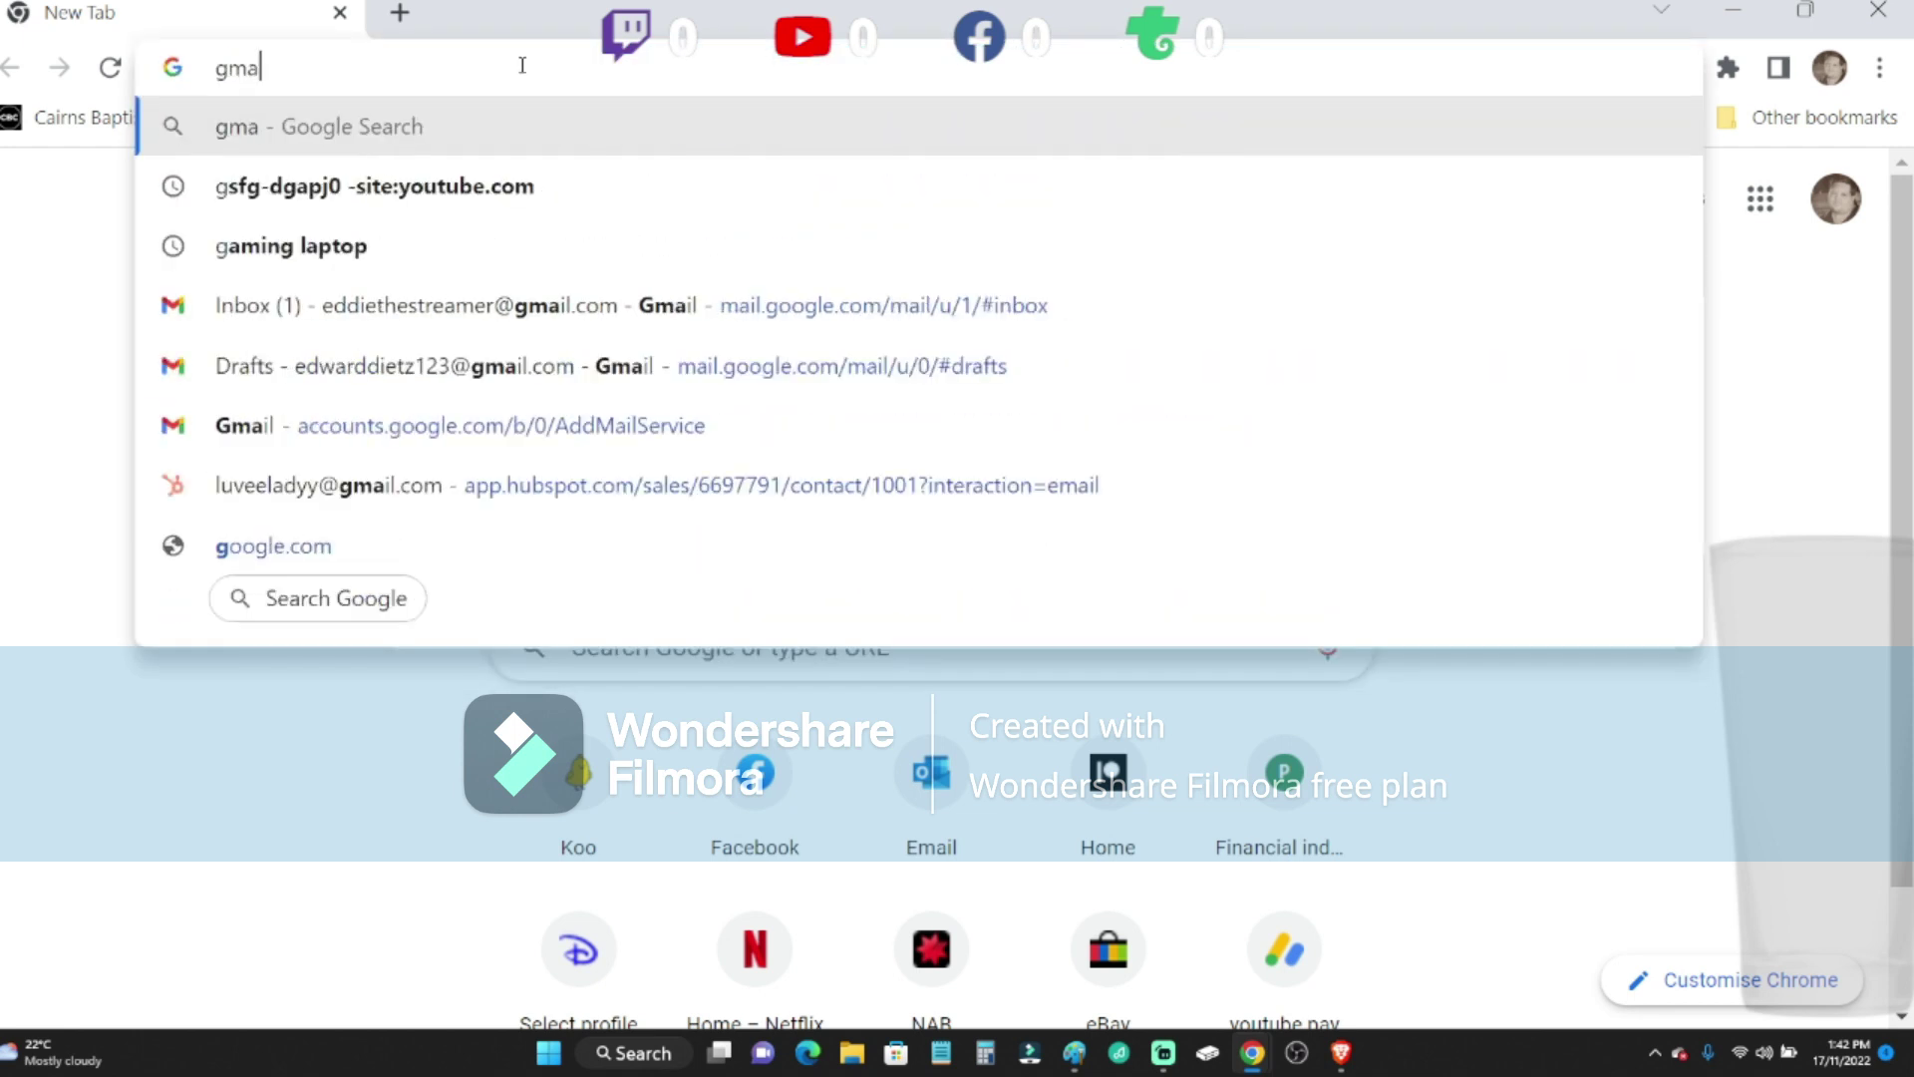
text(il.com)
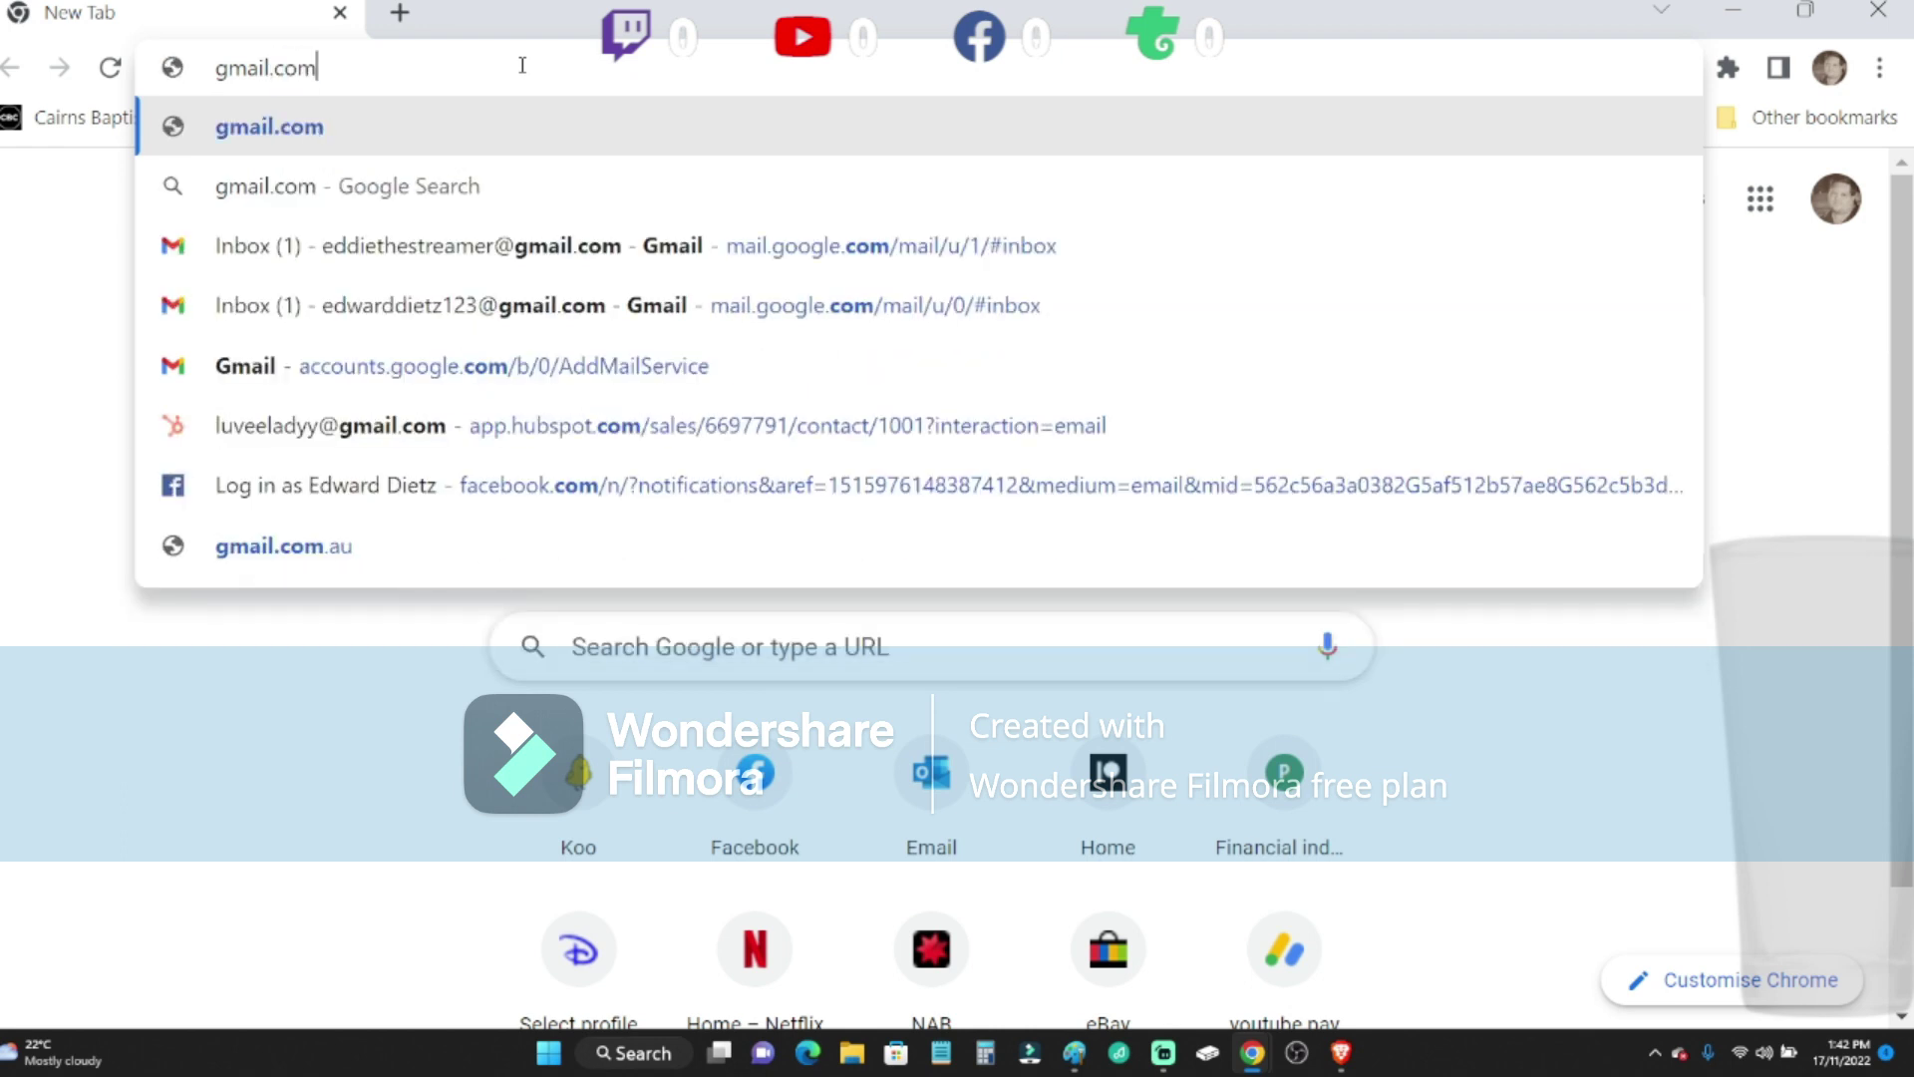
key(Return)
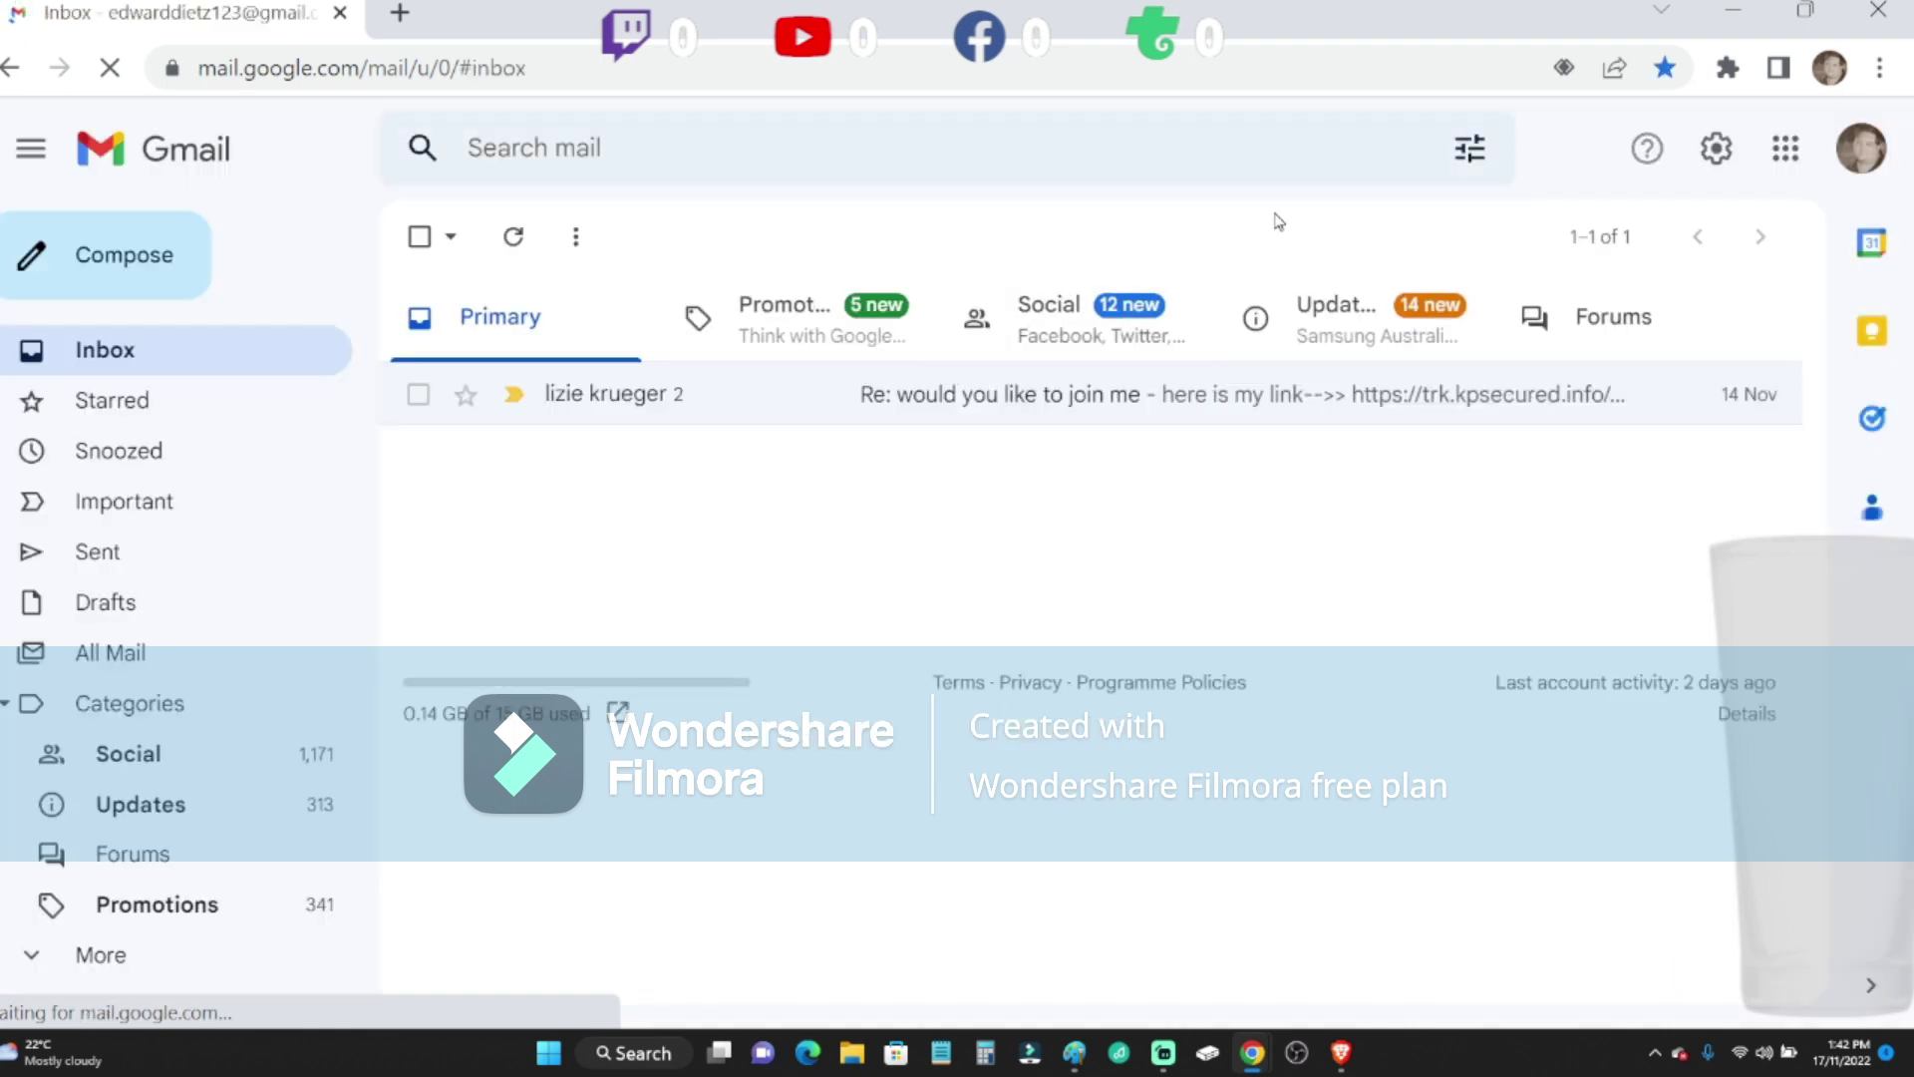
- Review the signed-in Google accounts, then add a second browser tab
click(1858, 152)
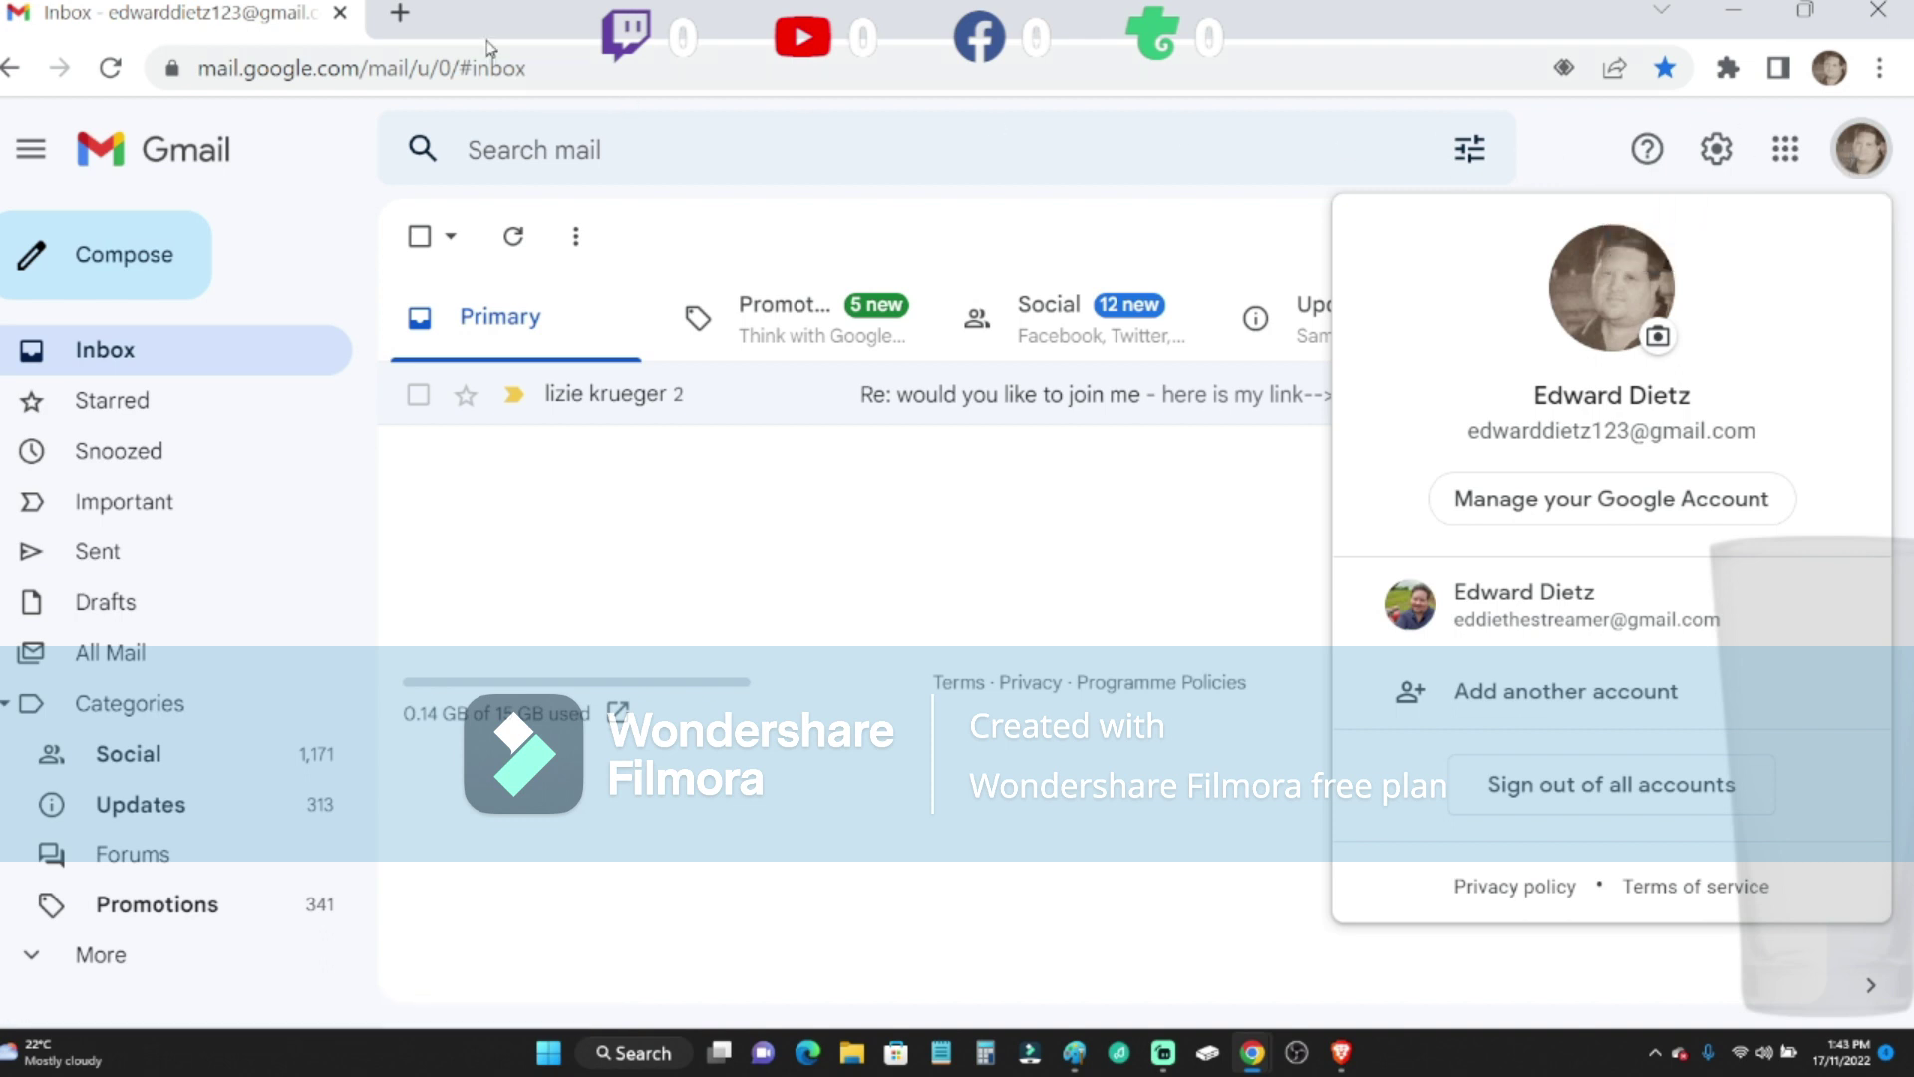
click(399, 12)
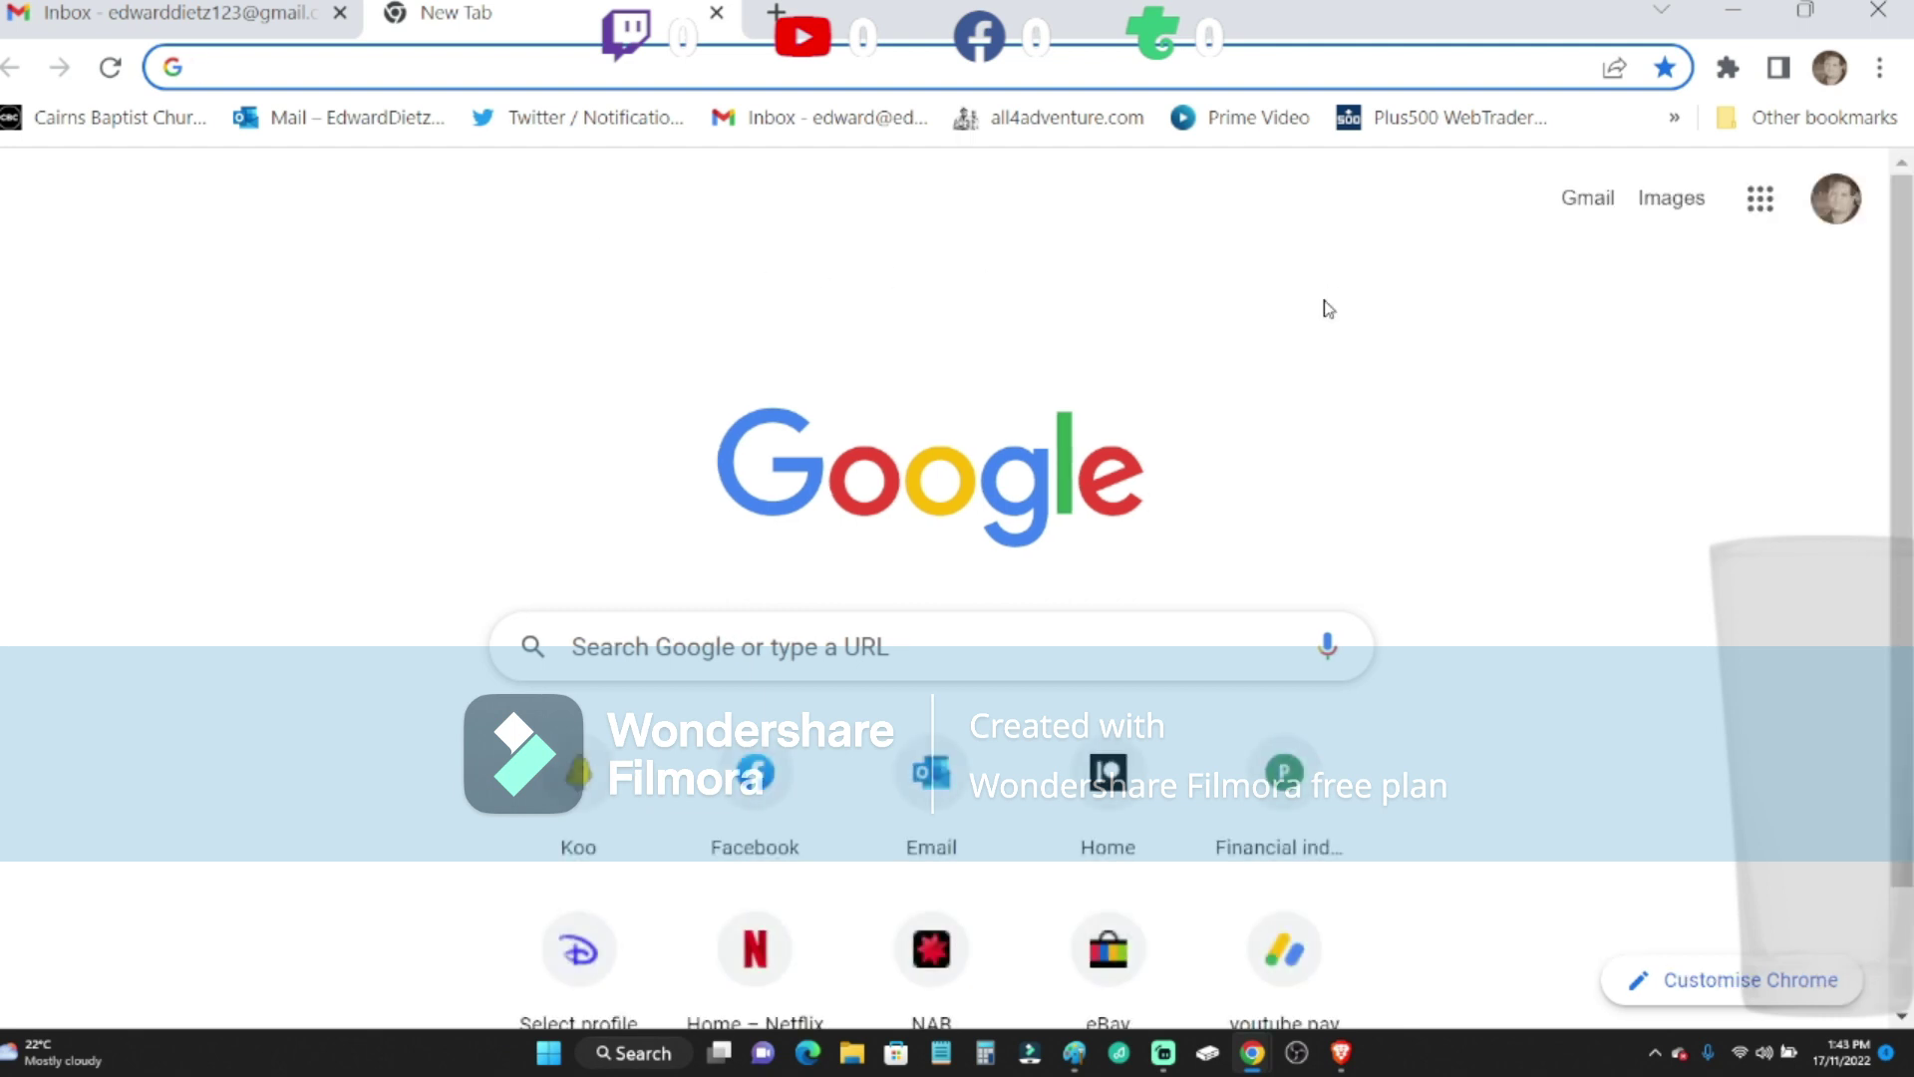
- Open YouTube from the Google apps grid
click(1761, 203)
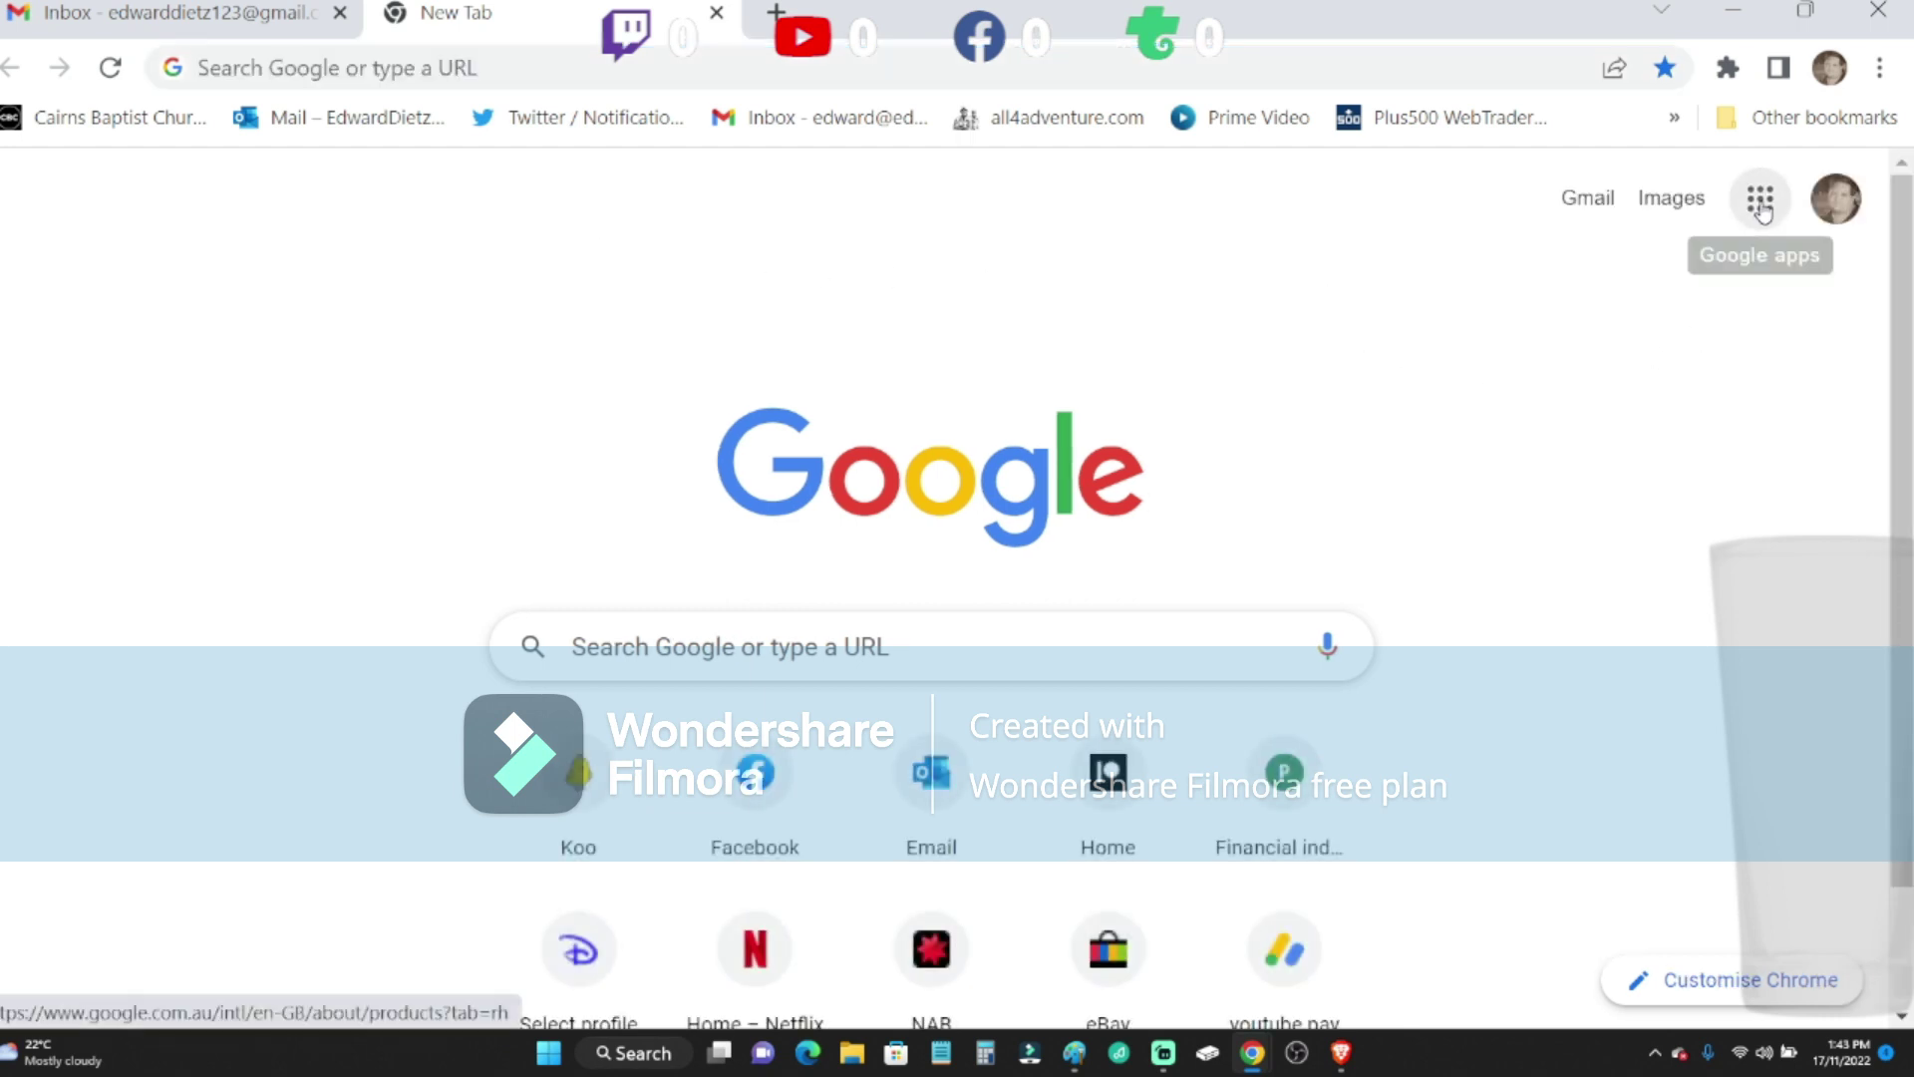
click(1475, 502)
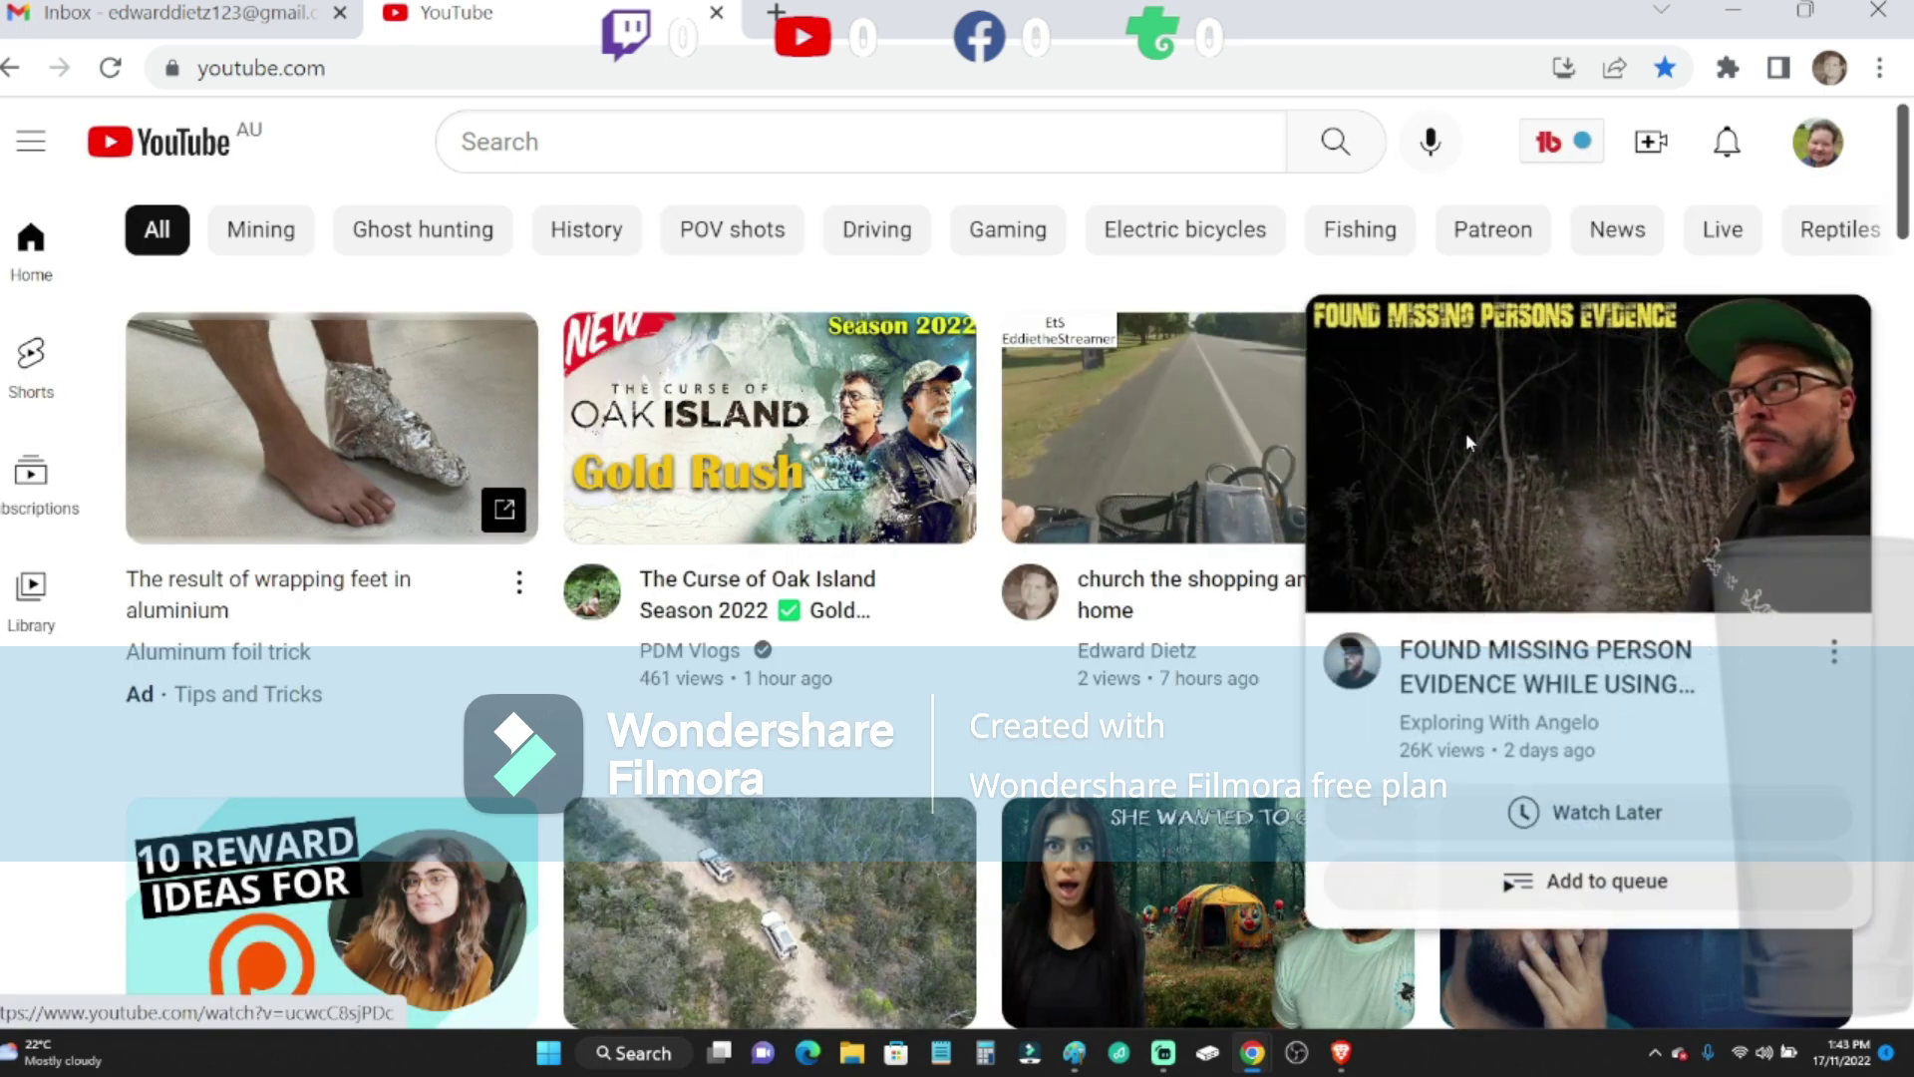
- Look at the YouTube account menu and navigation guide, then dismiss them
click(1819, 144)
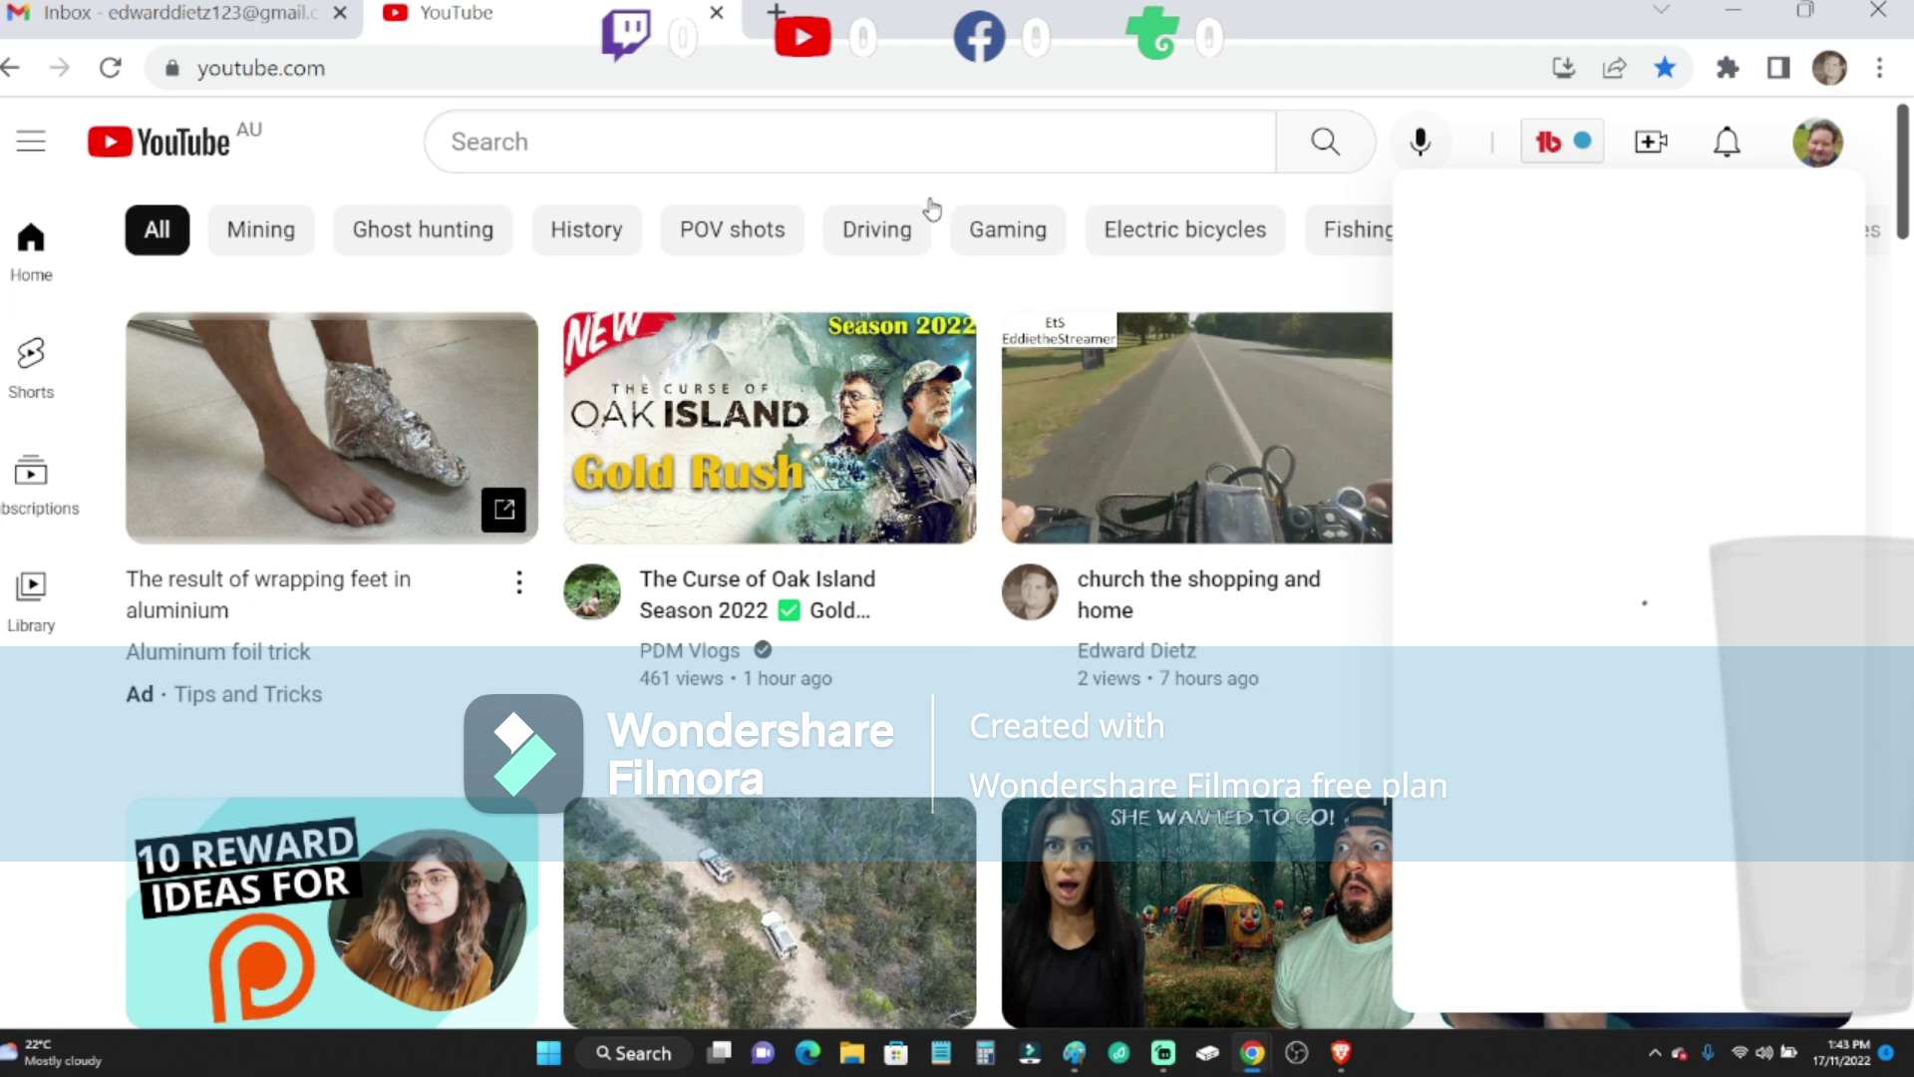
click(28, 150)
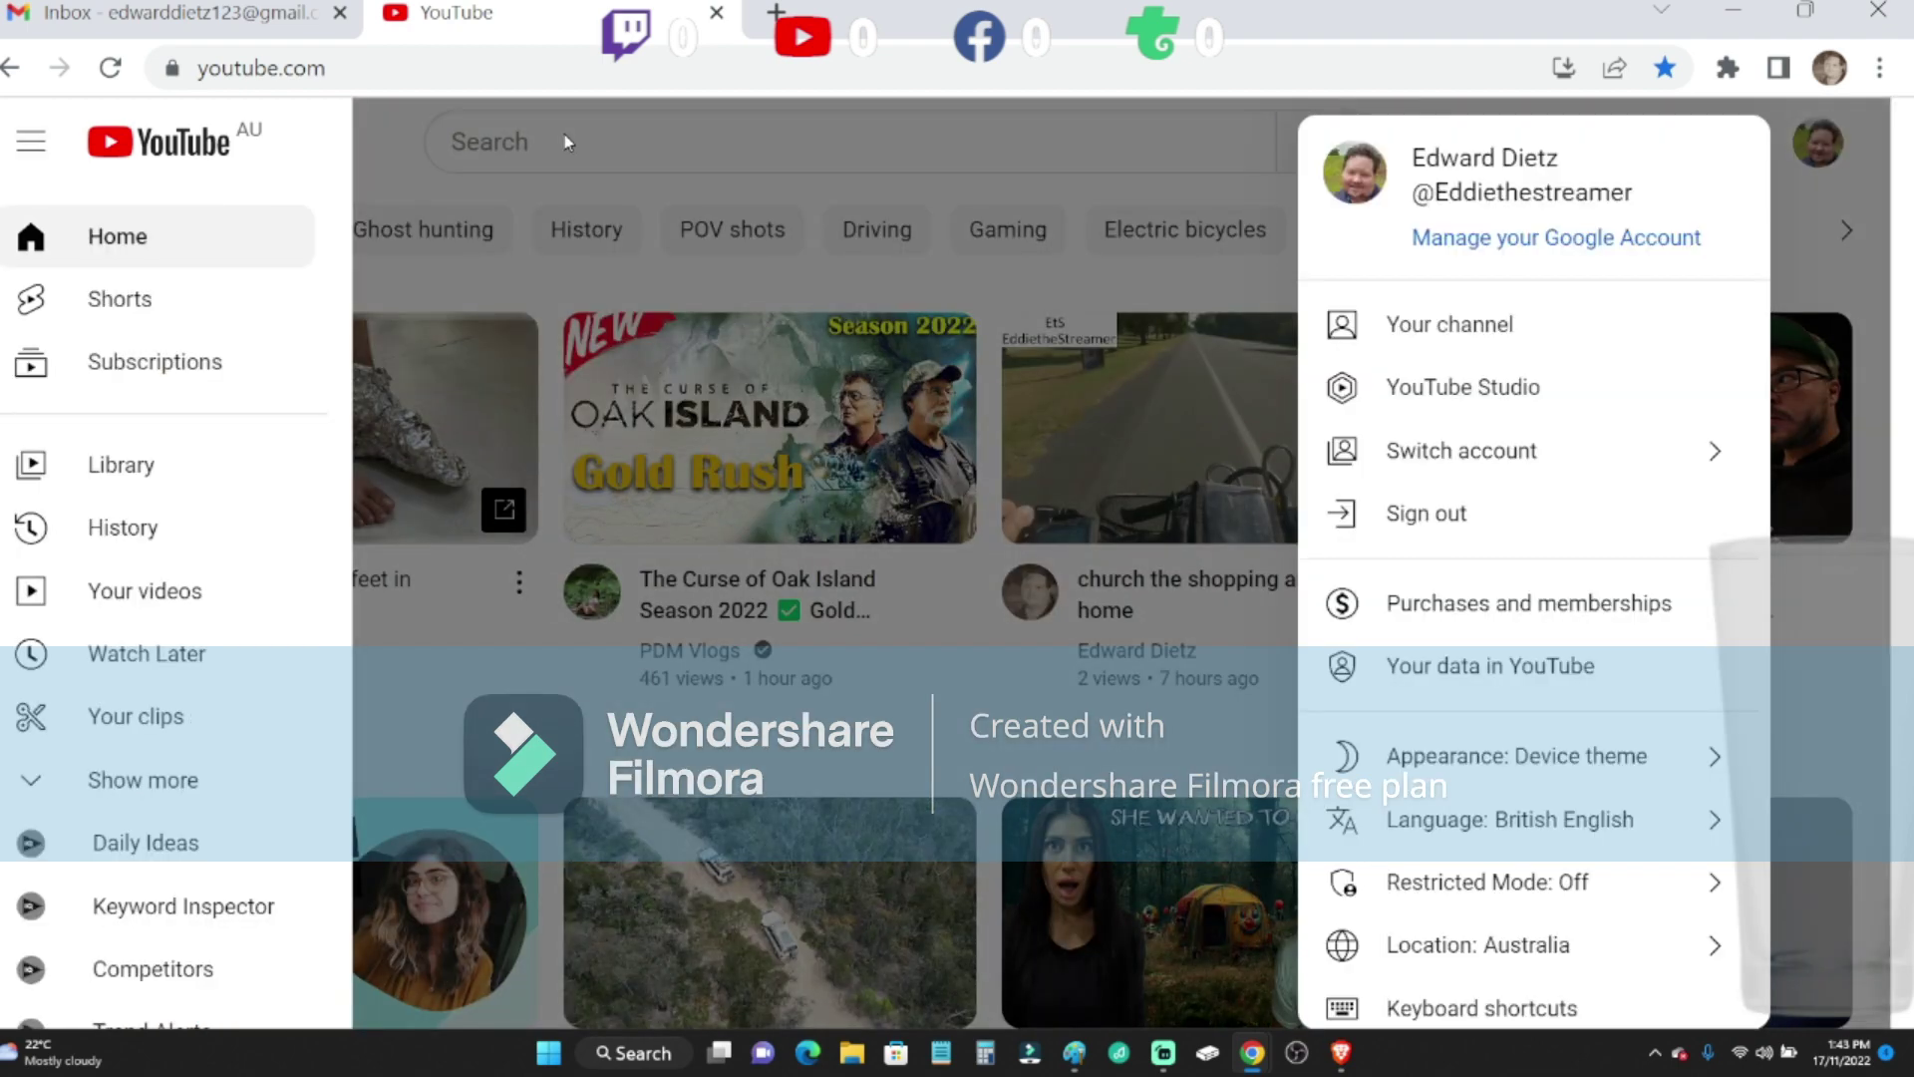
click(674, 162)
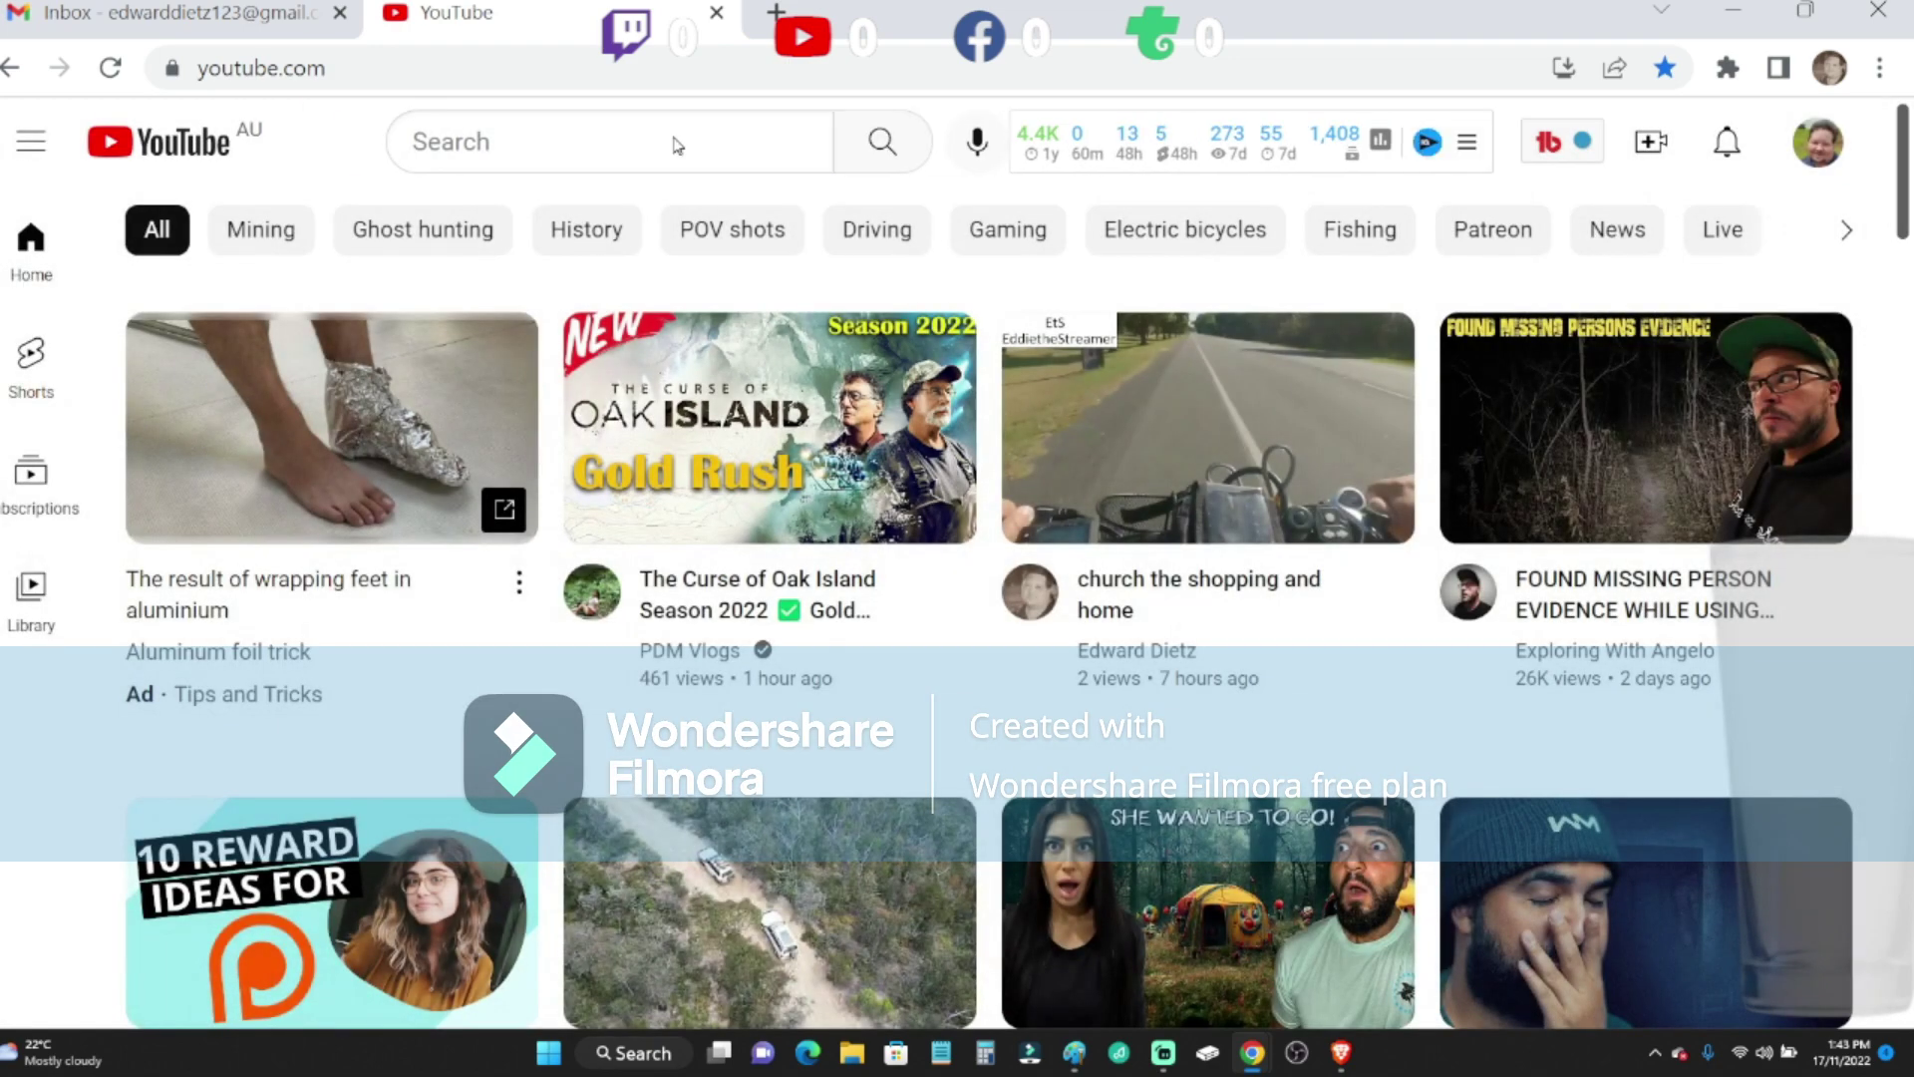
- Search YouTube for 'how to set up a youtube channel' via the suggestion
click(675, 144)
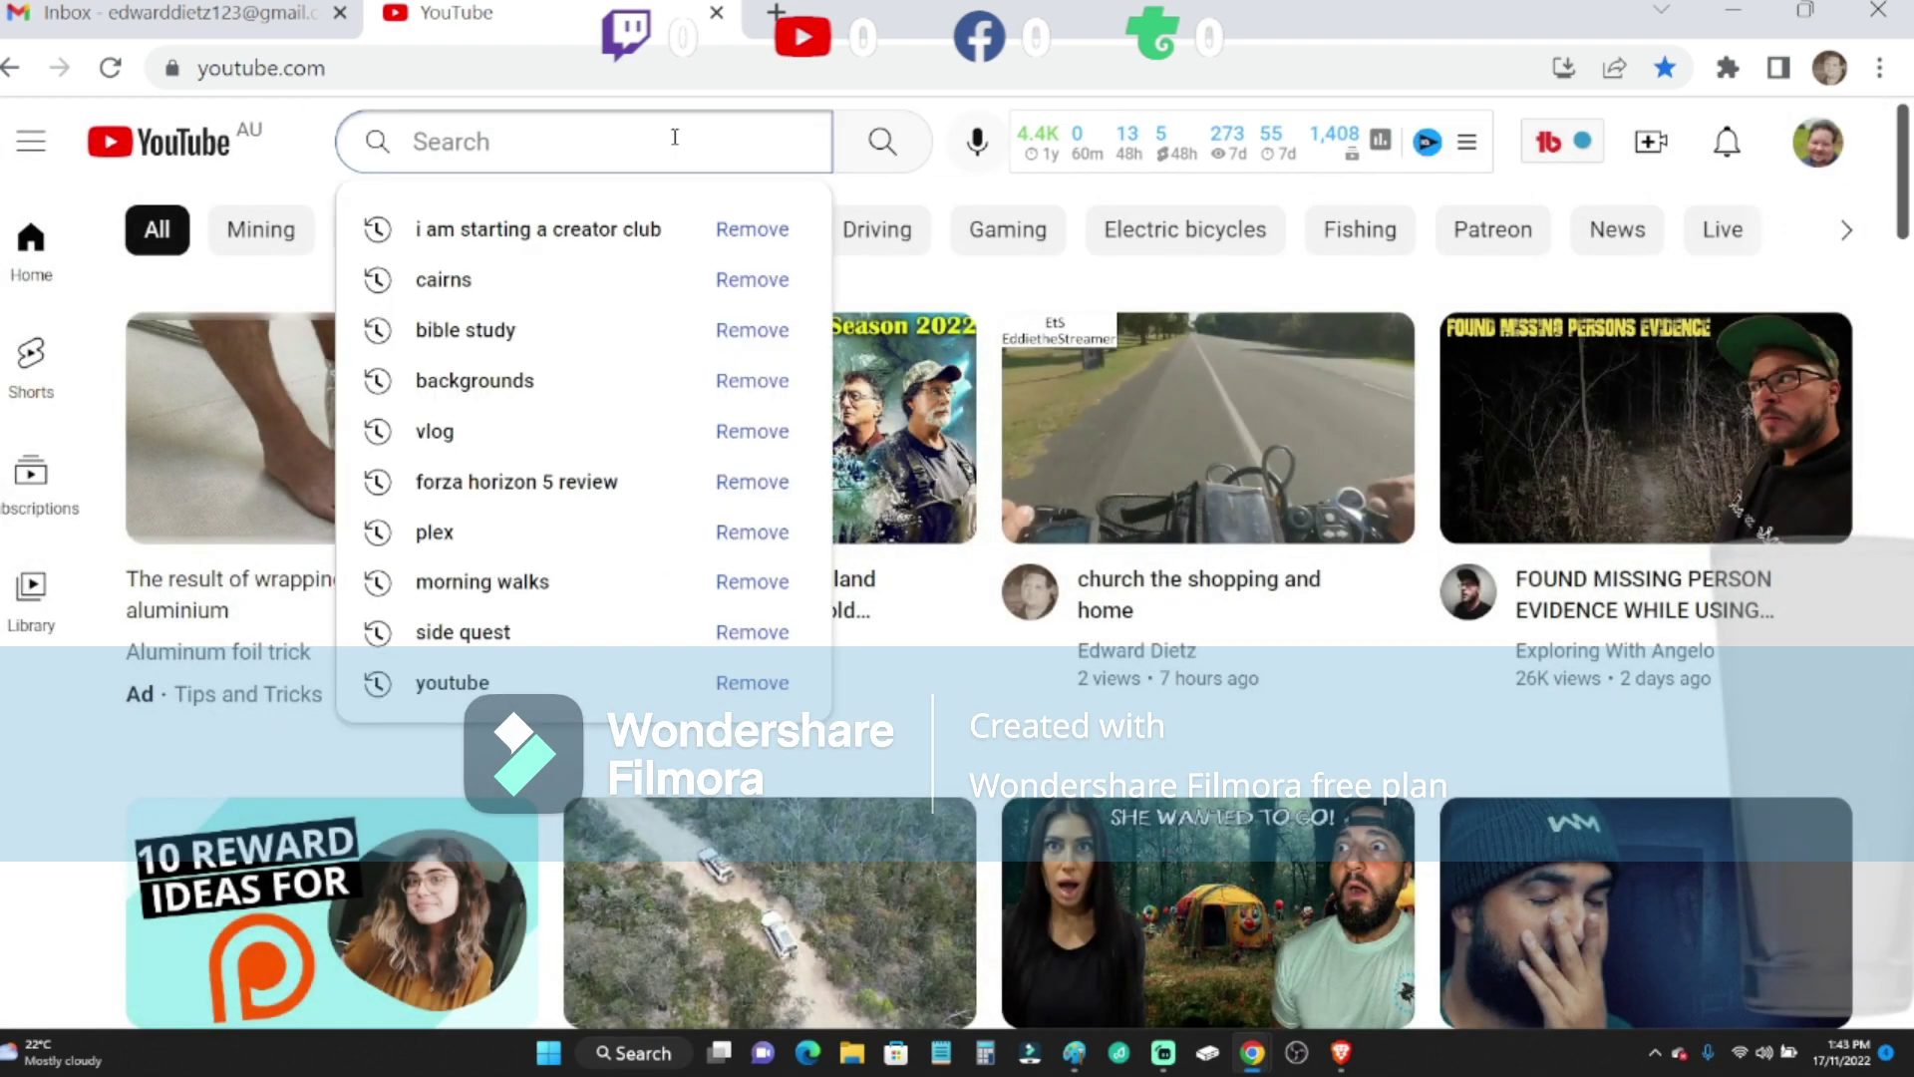
text(how to)
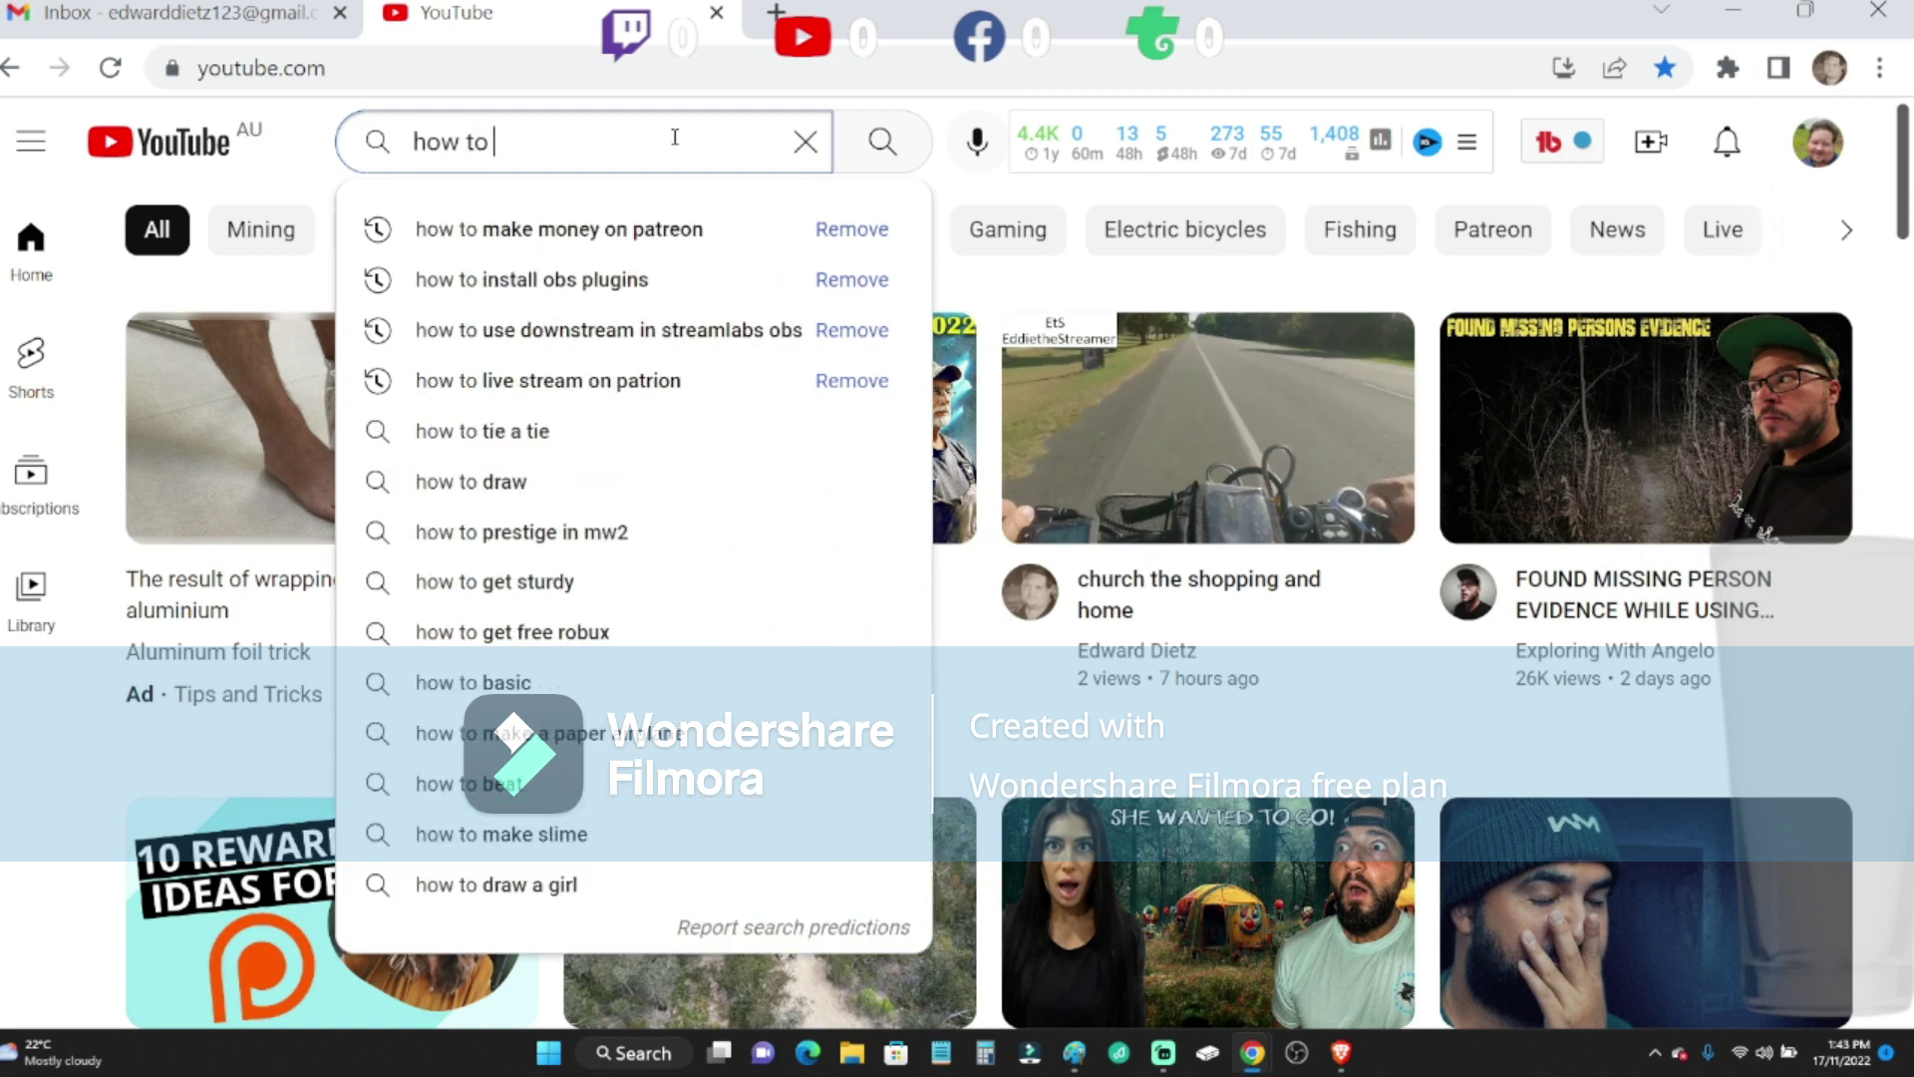
text( set up a)
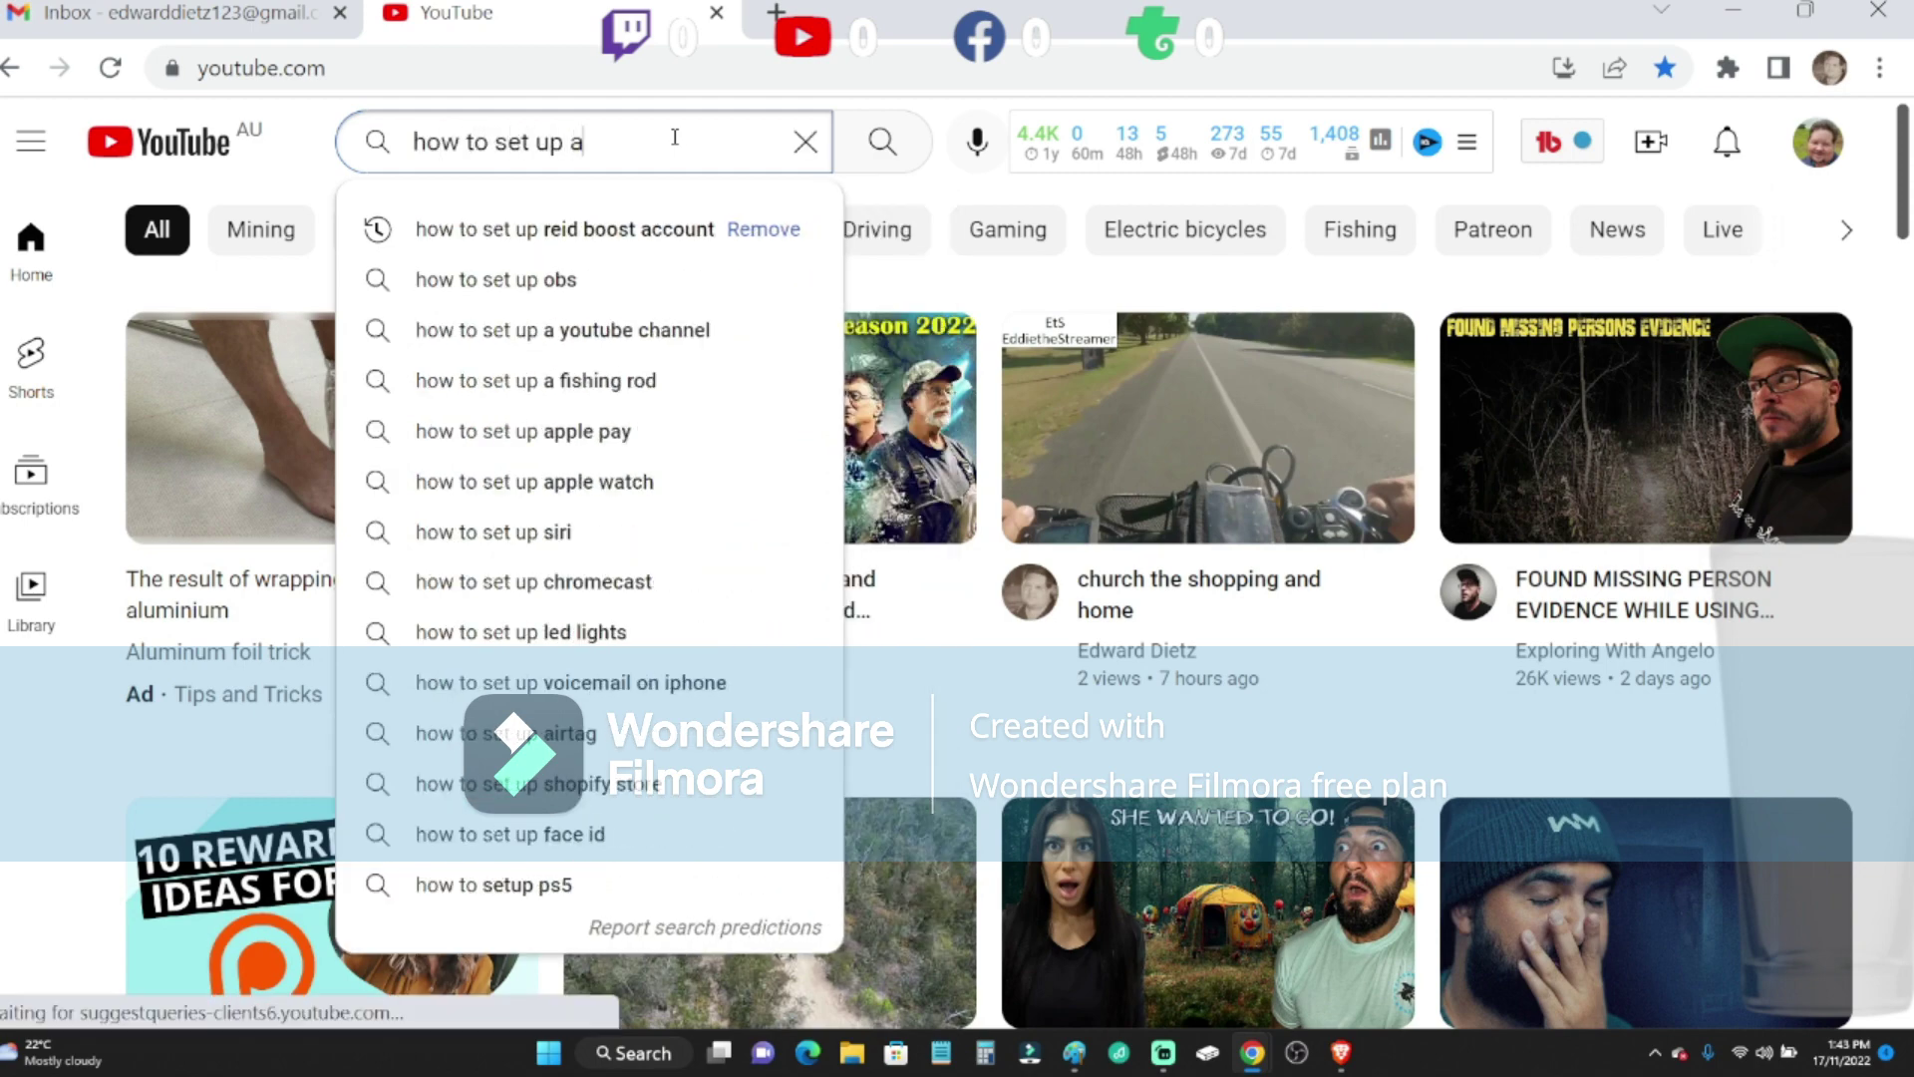
text(n)
key(BackSpace)
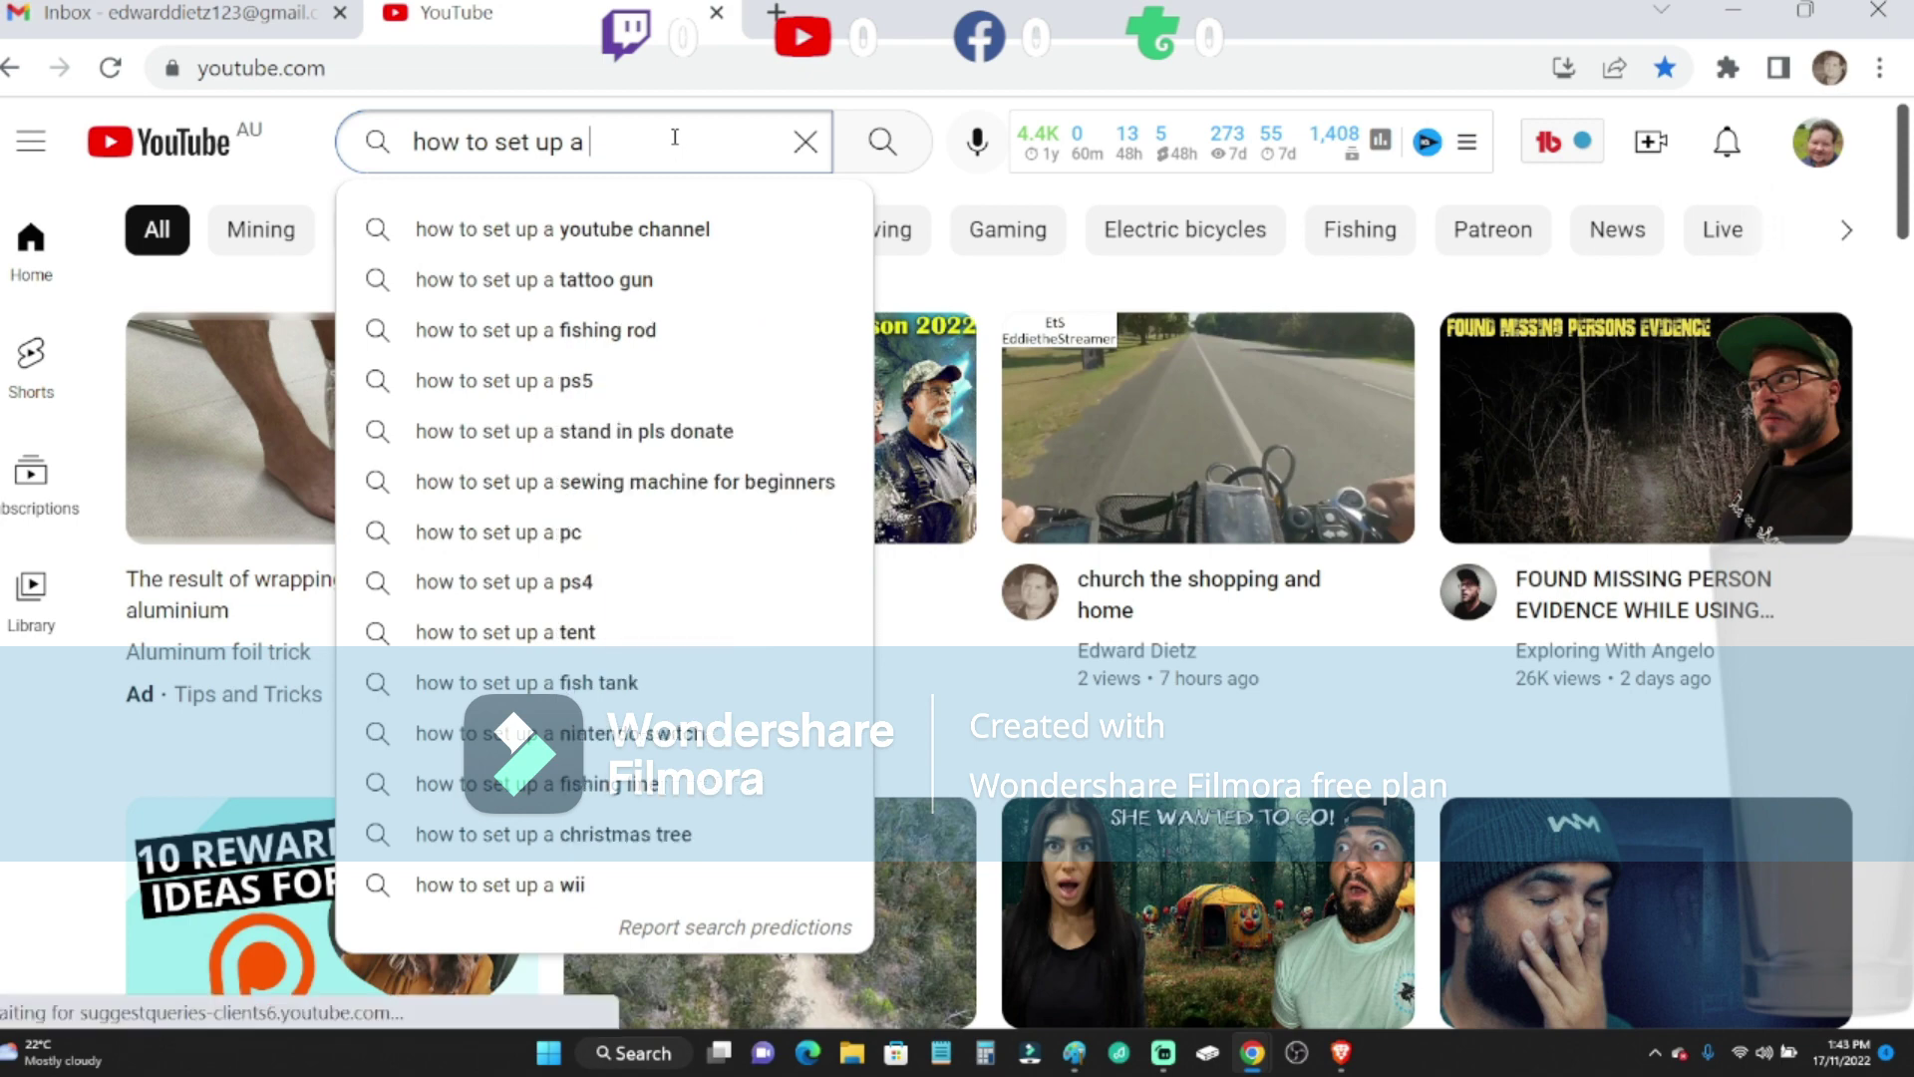
text(your)
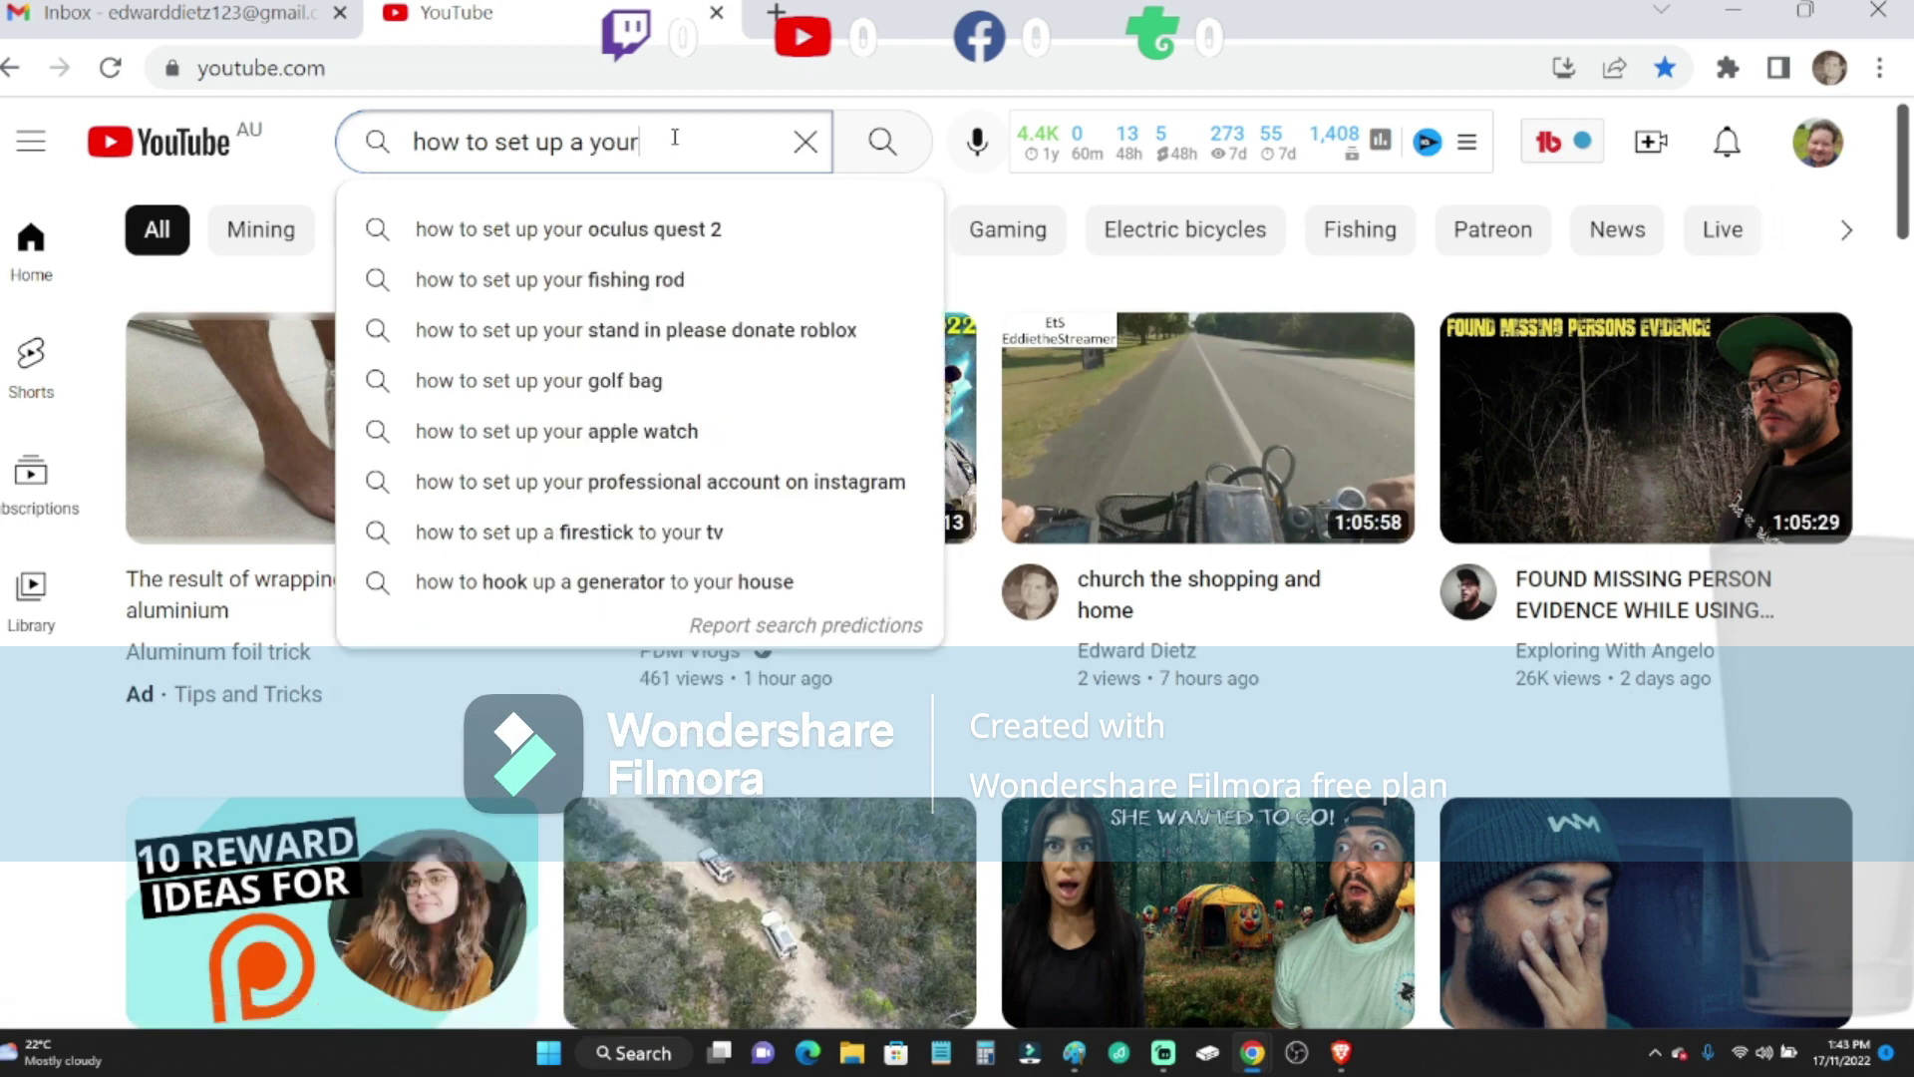
key(BackSpace)
key(BackSpace)
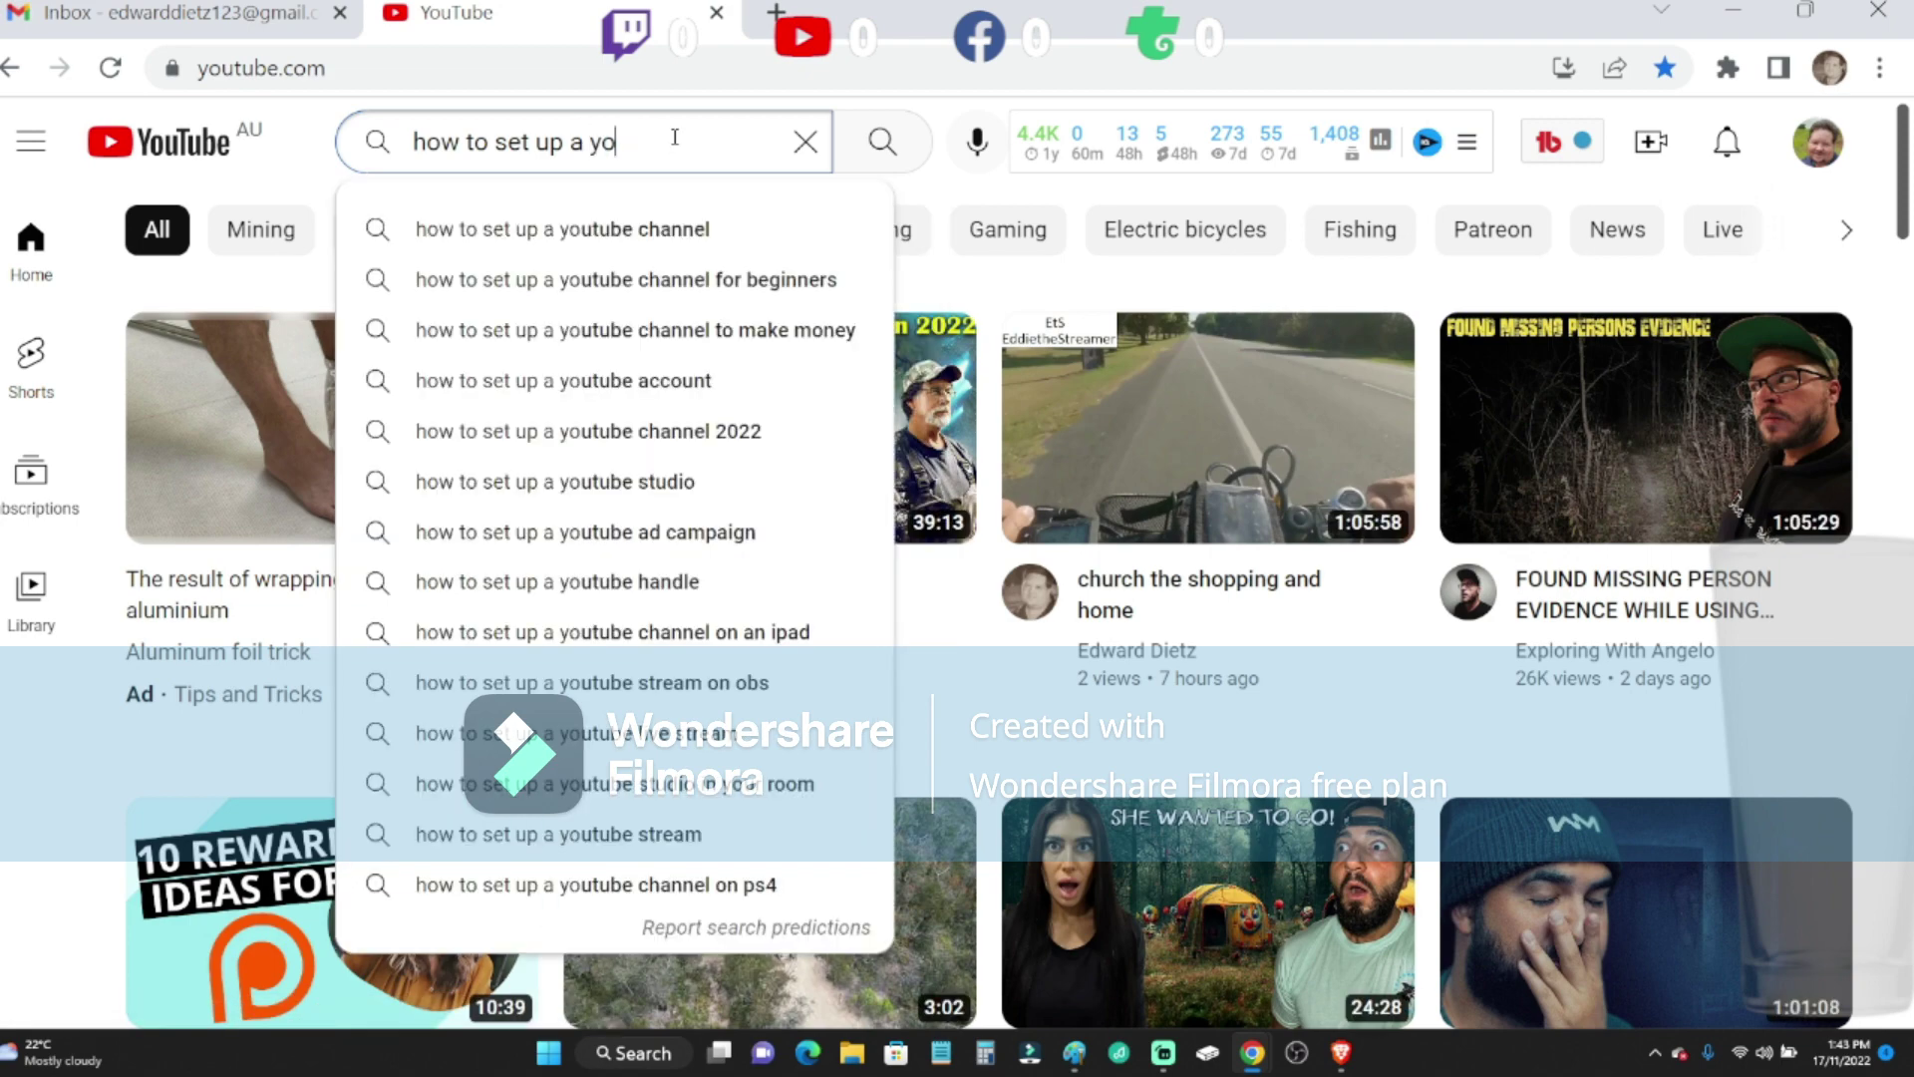
click(676, 228)
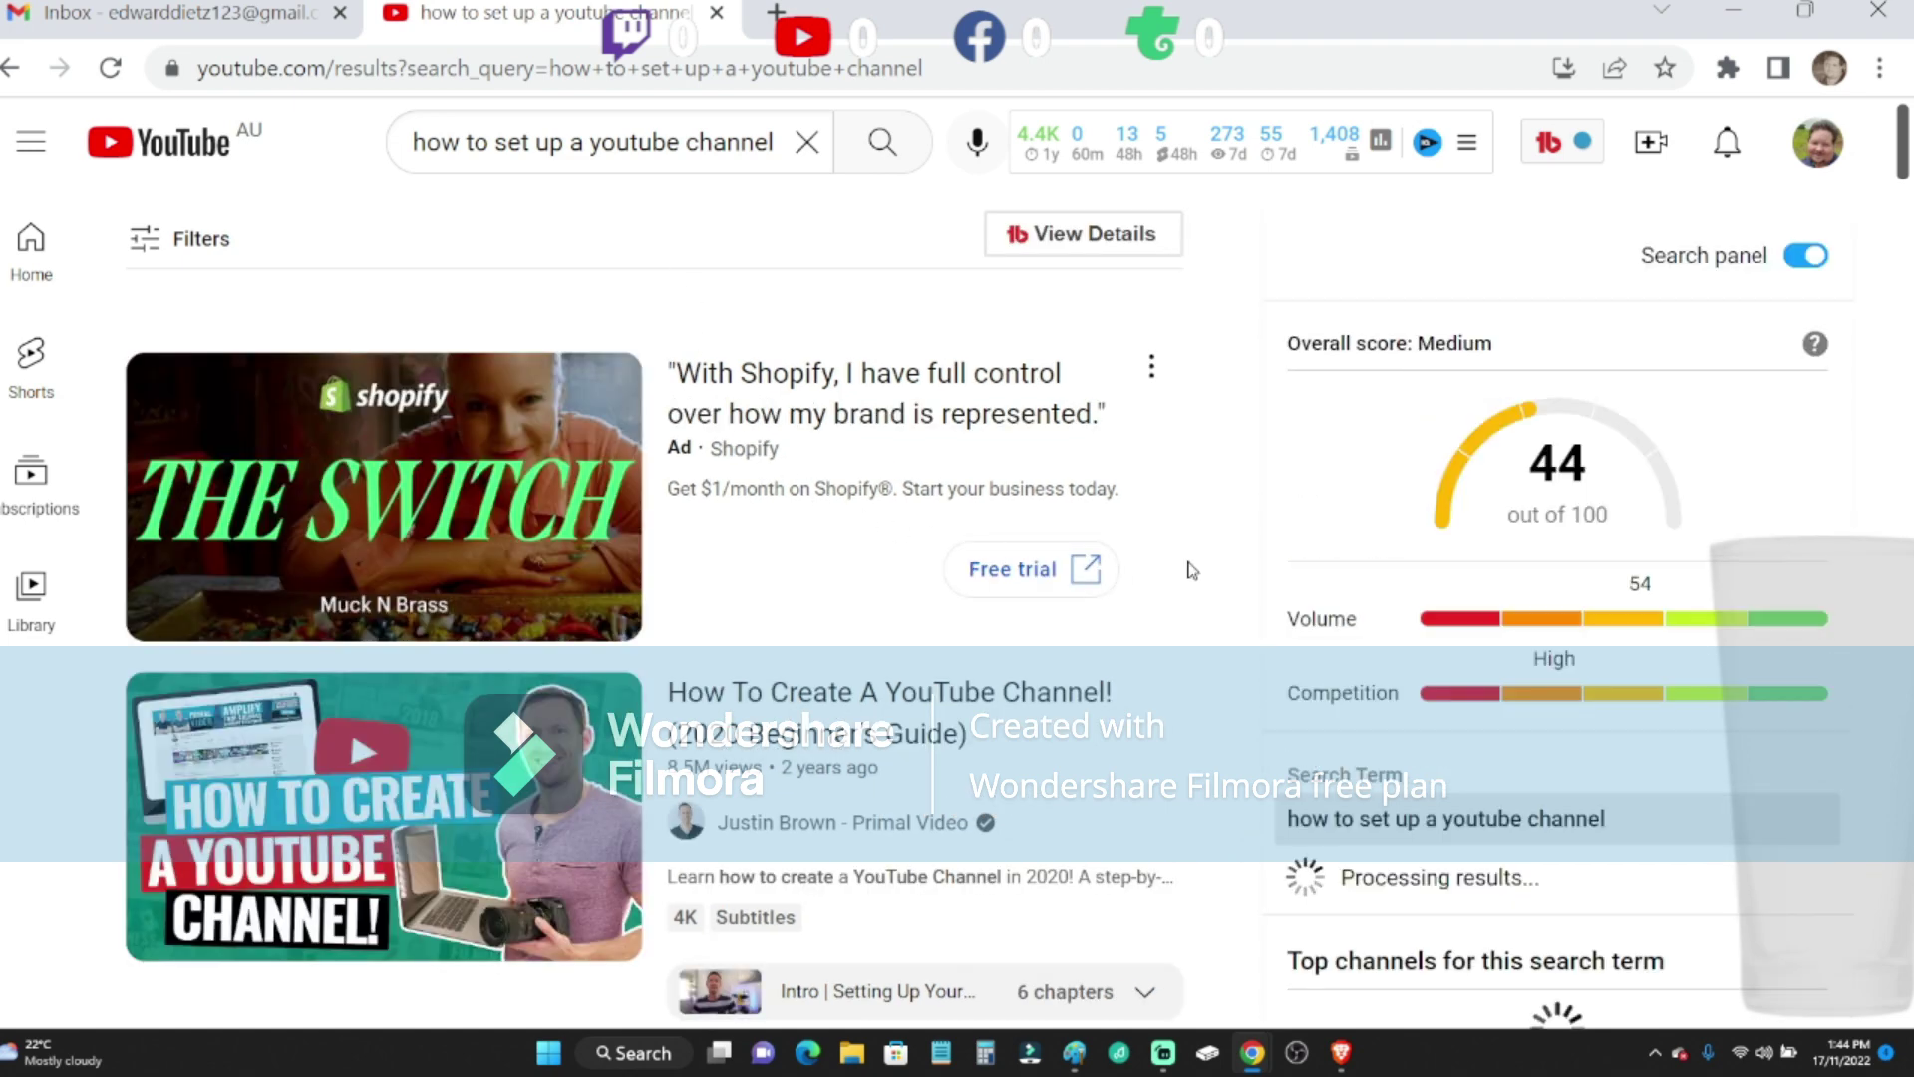
scroll(1191, 569, down, 2)
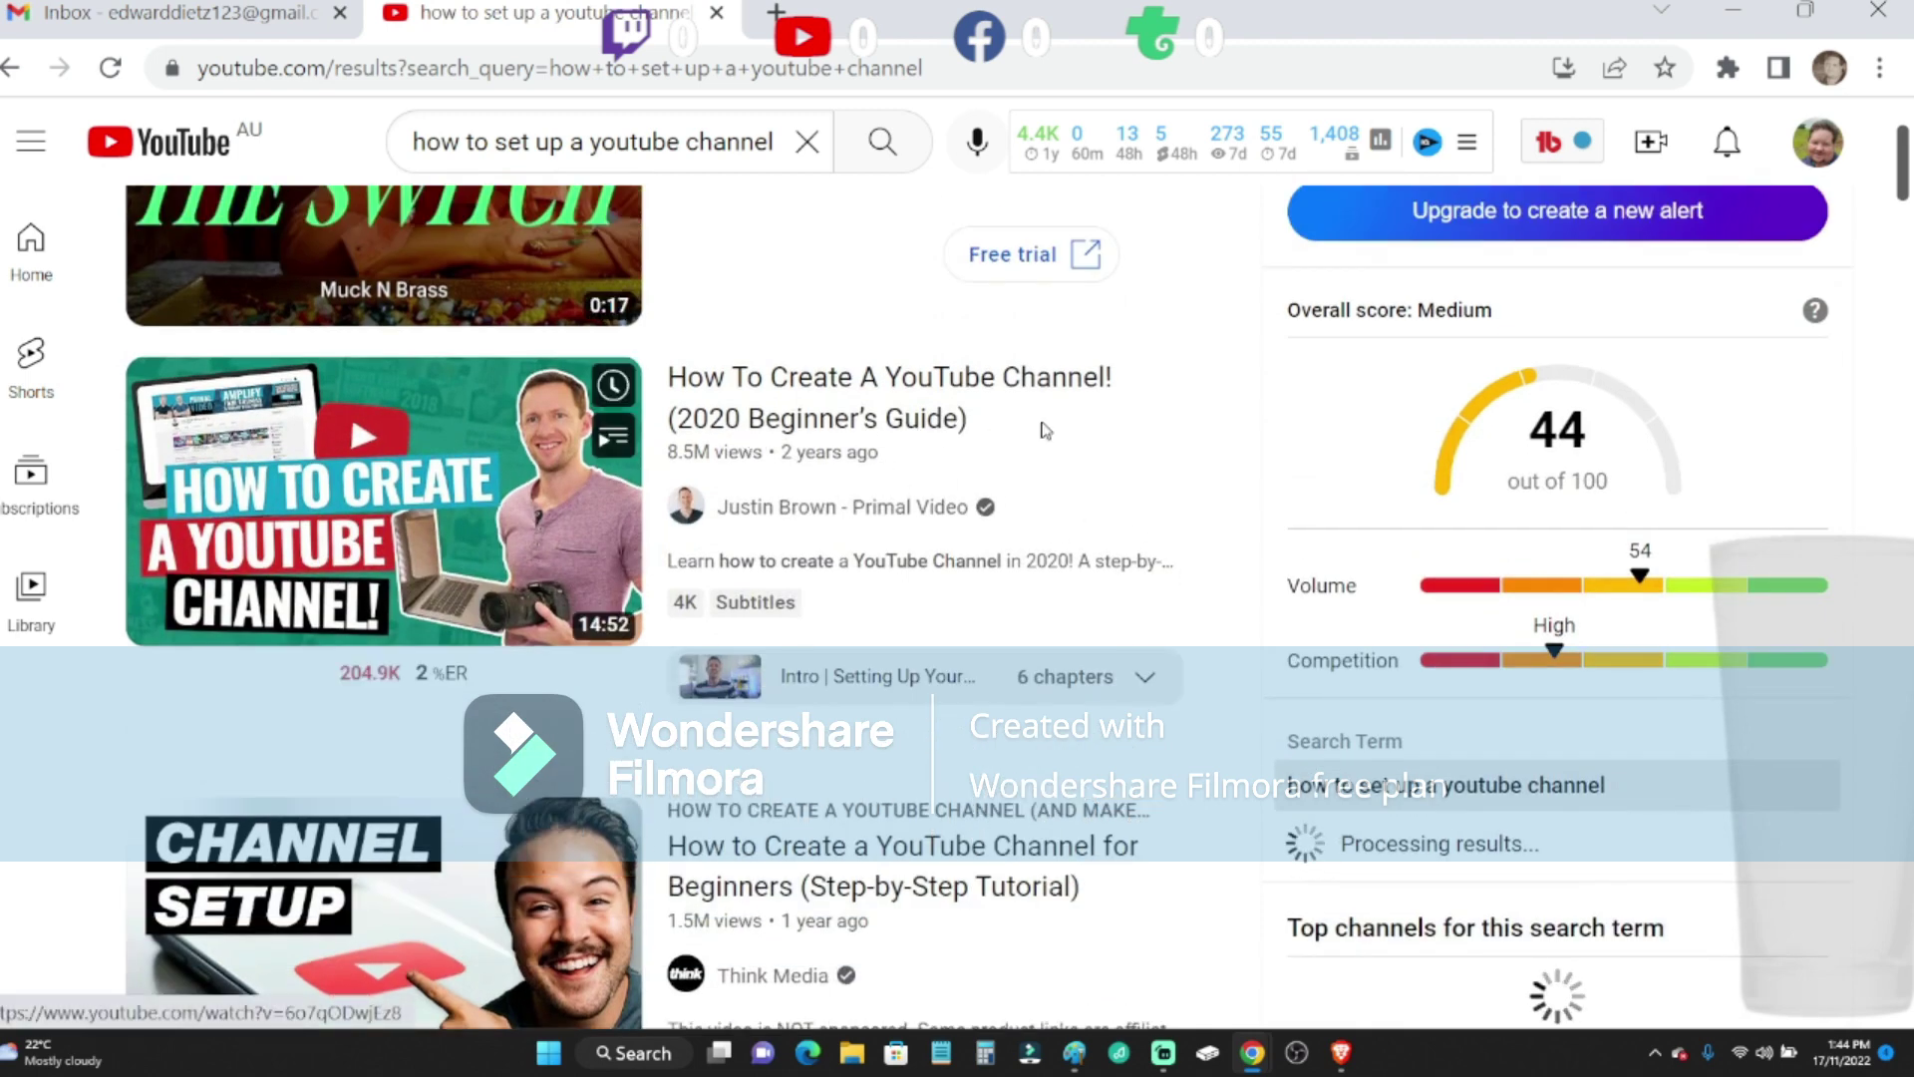
- Play 'How To Create A YouTube Channel! (2020 Beginner's Guide)' from the results
mouse_move(383, 500)
click(381, 485)
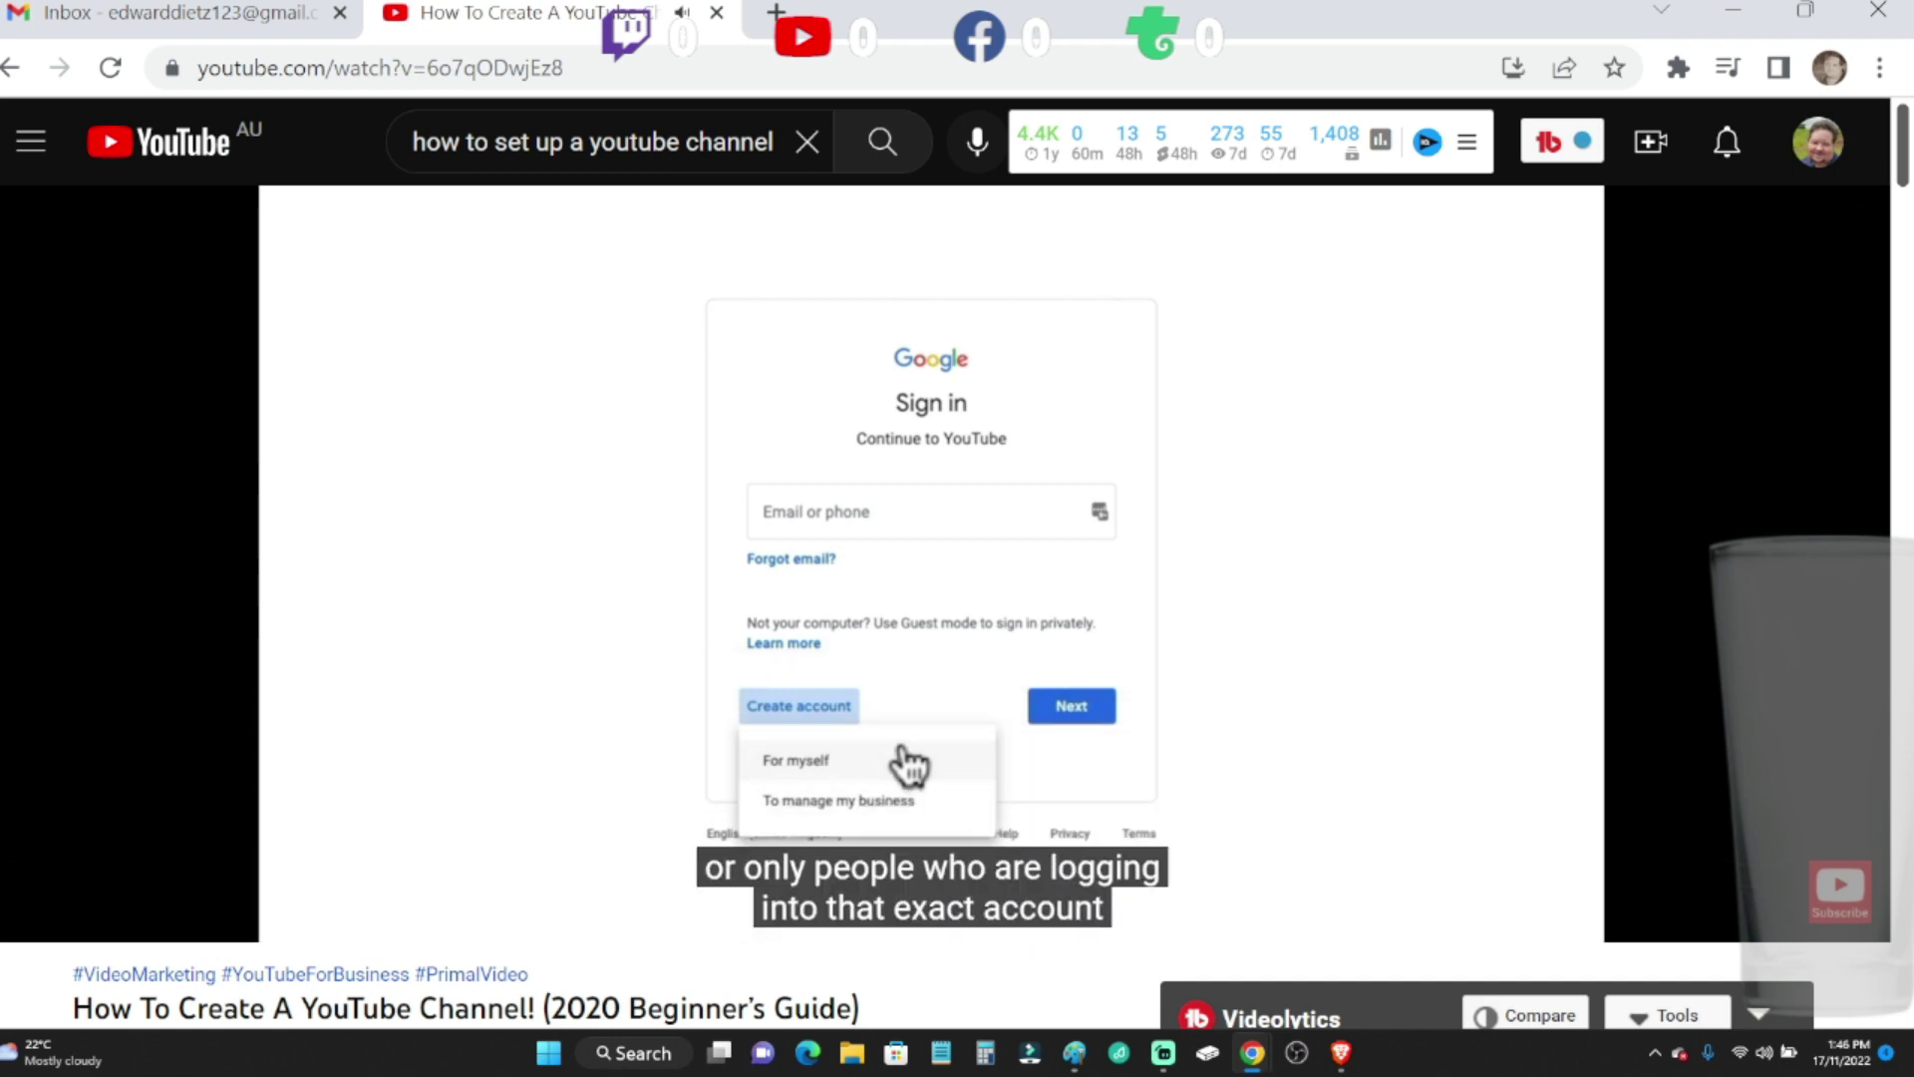
- Close the YouTube tab and search Google for 'spring merch' in a new tab
click(717, 13)
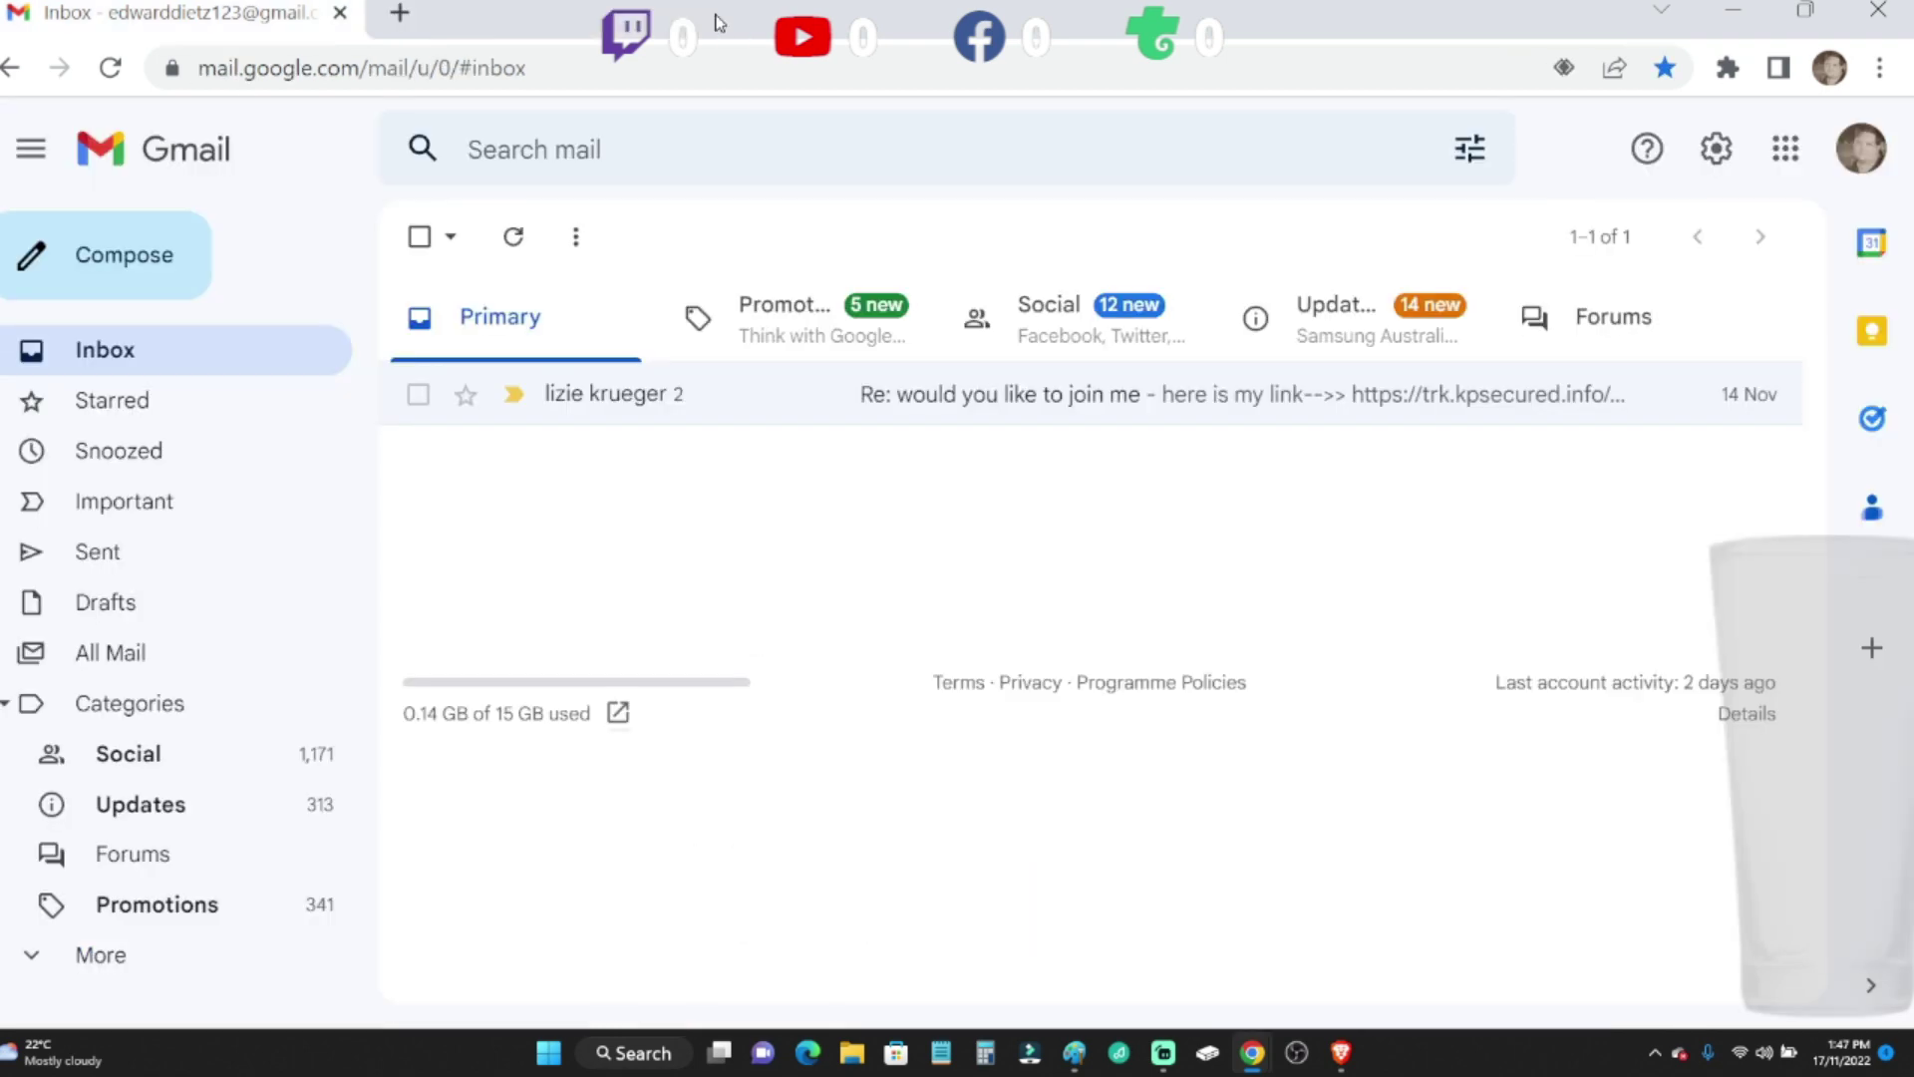
click(401, 15)
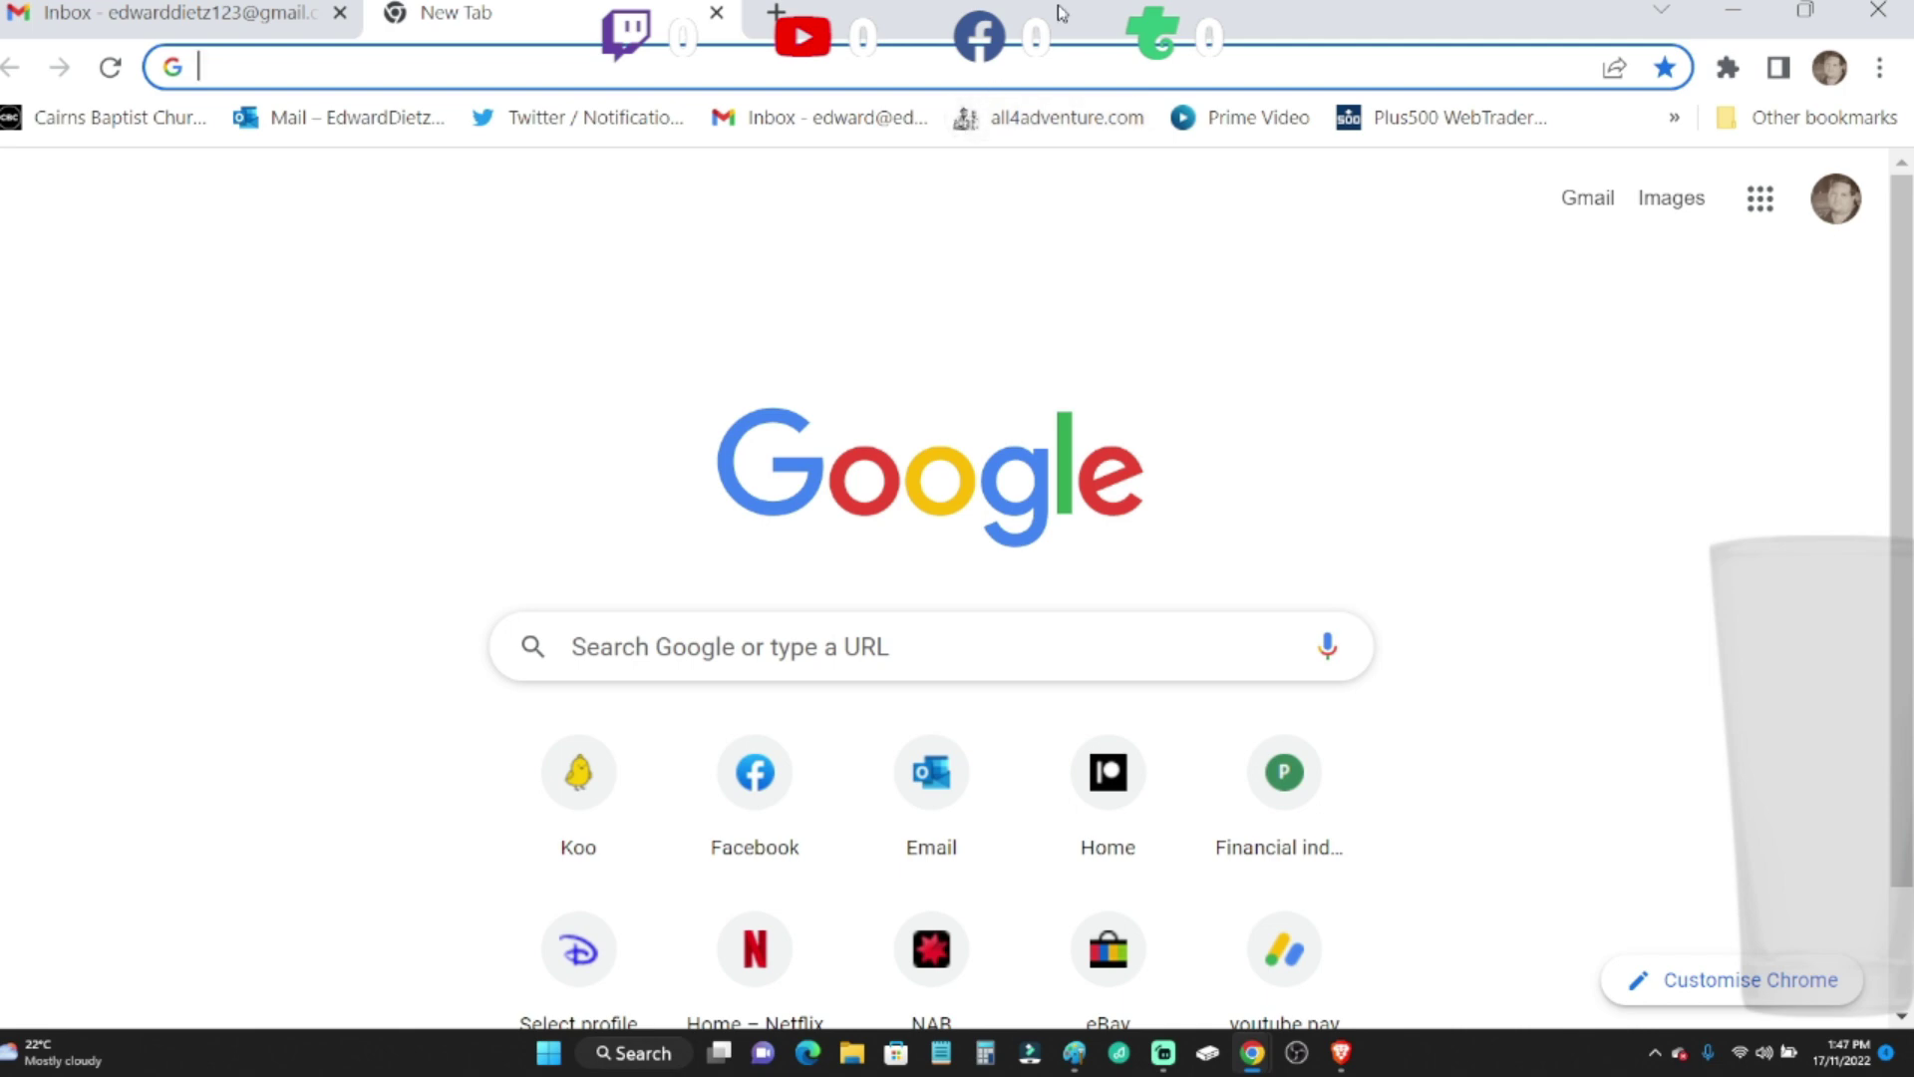
text(spr)
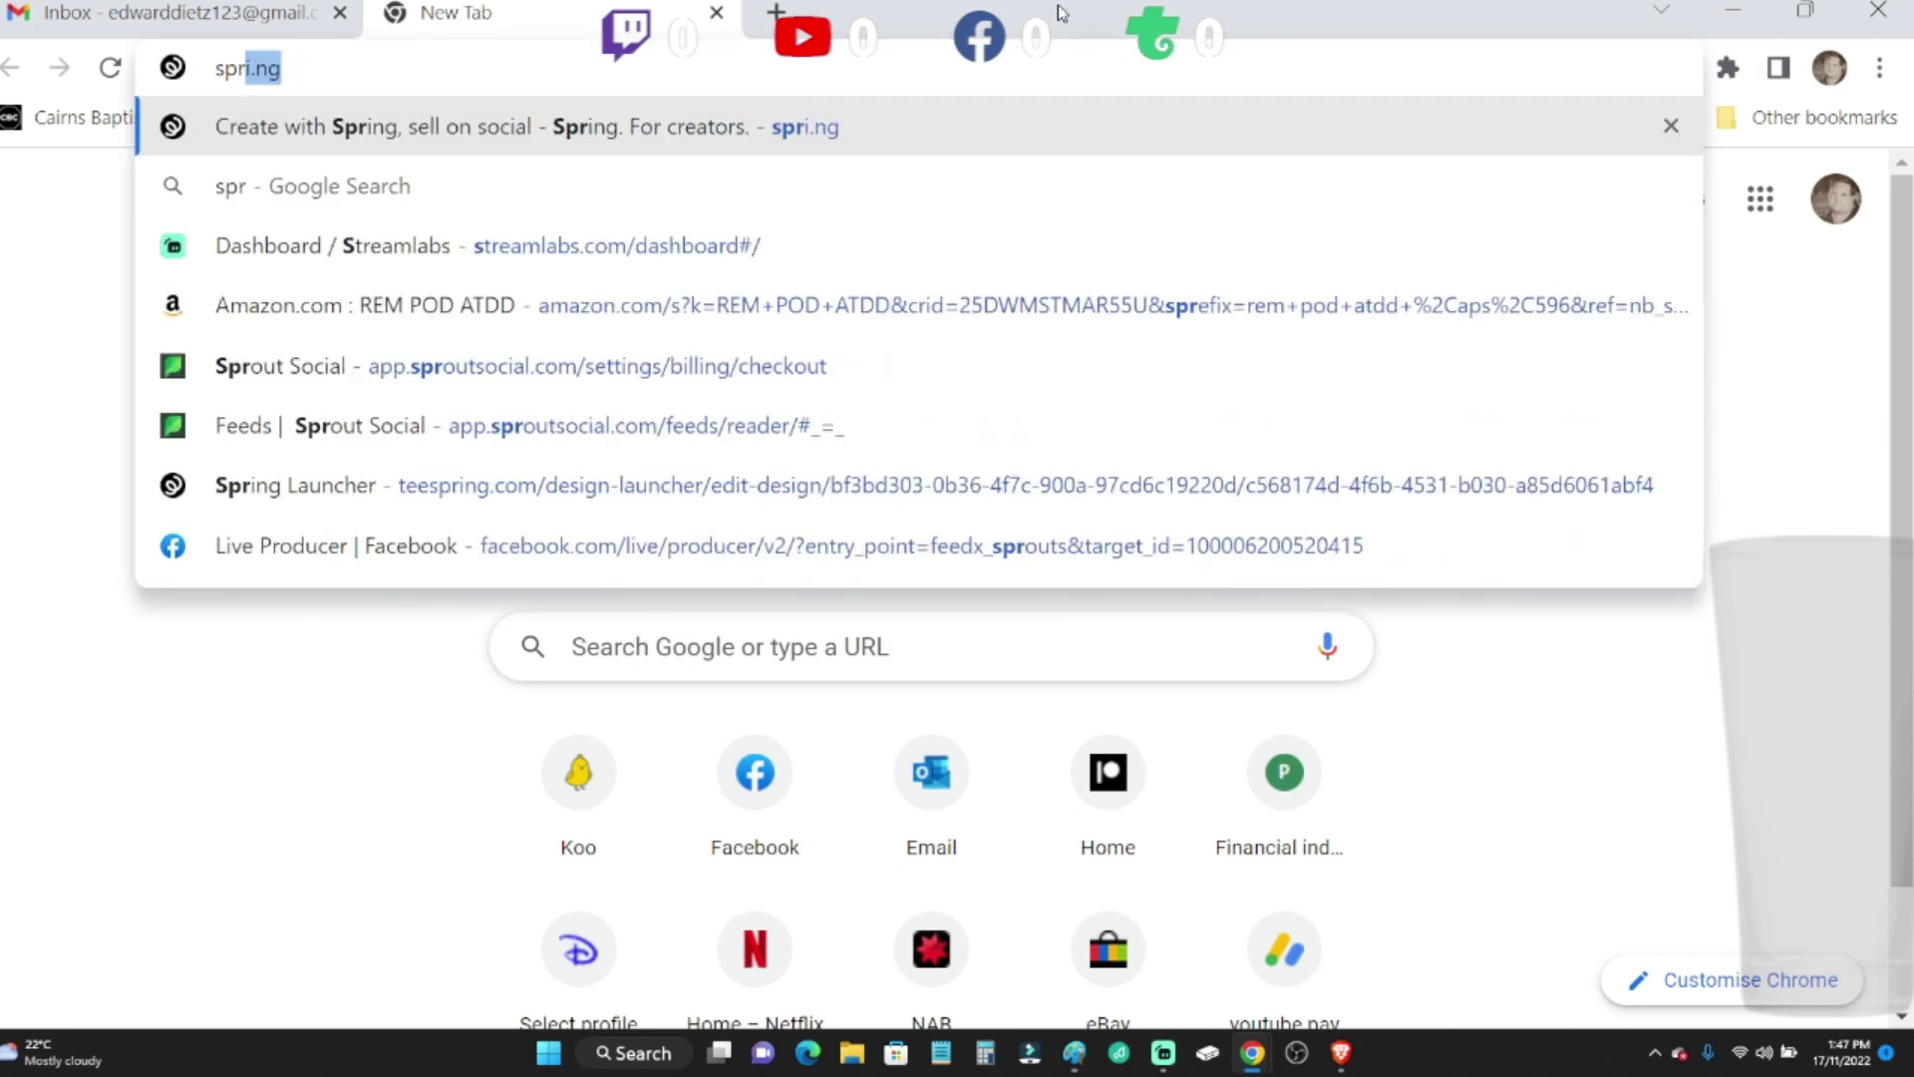
text(ing)
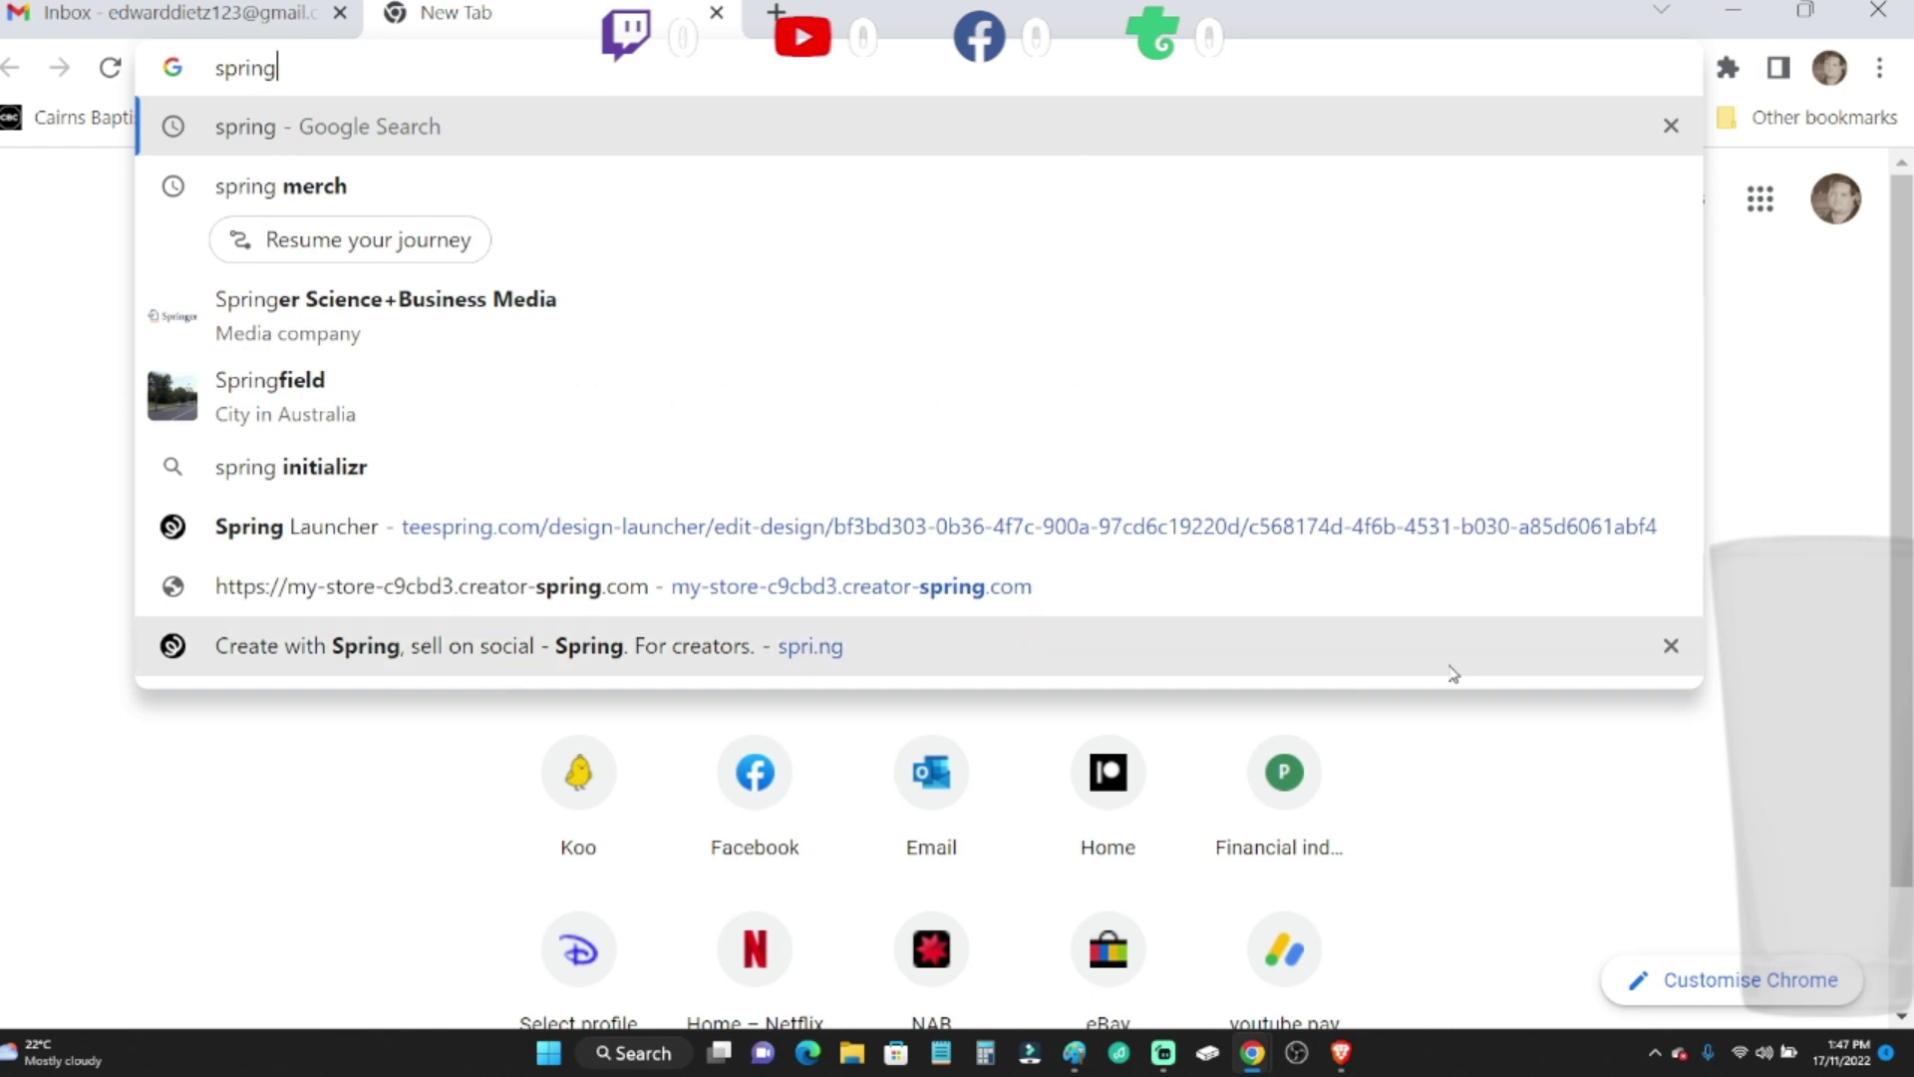
click(326, 200)
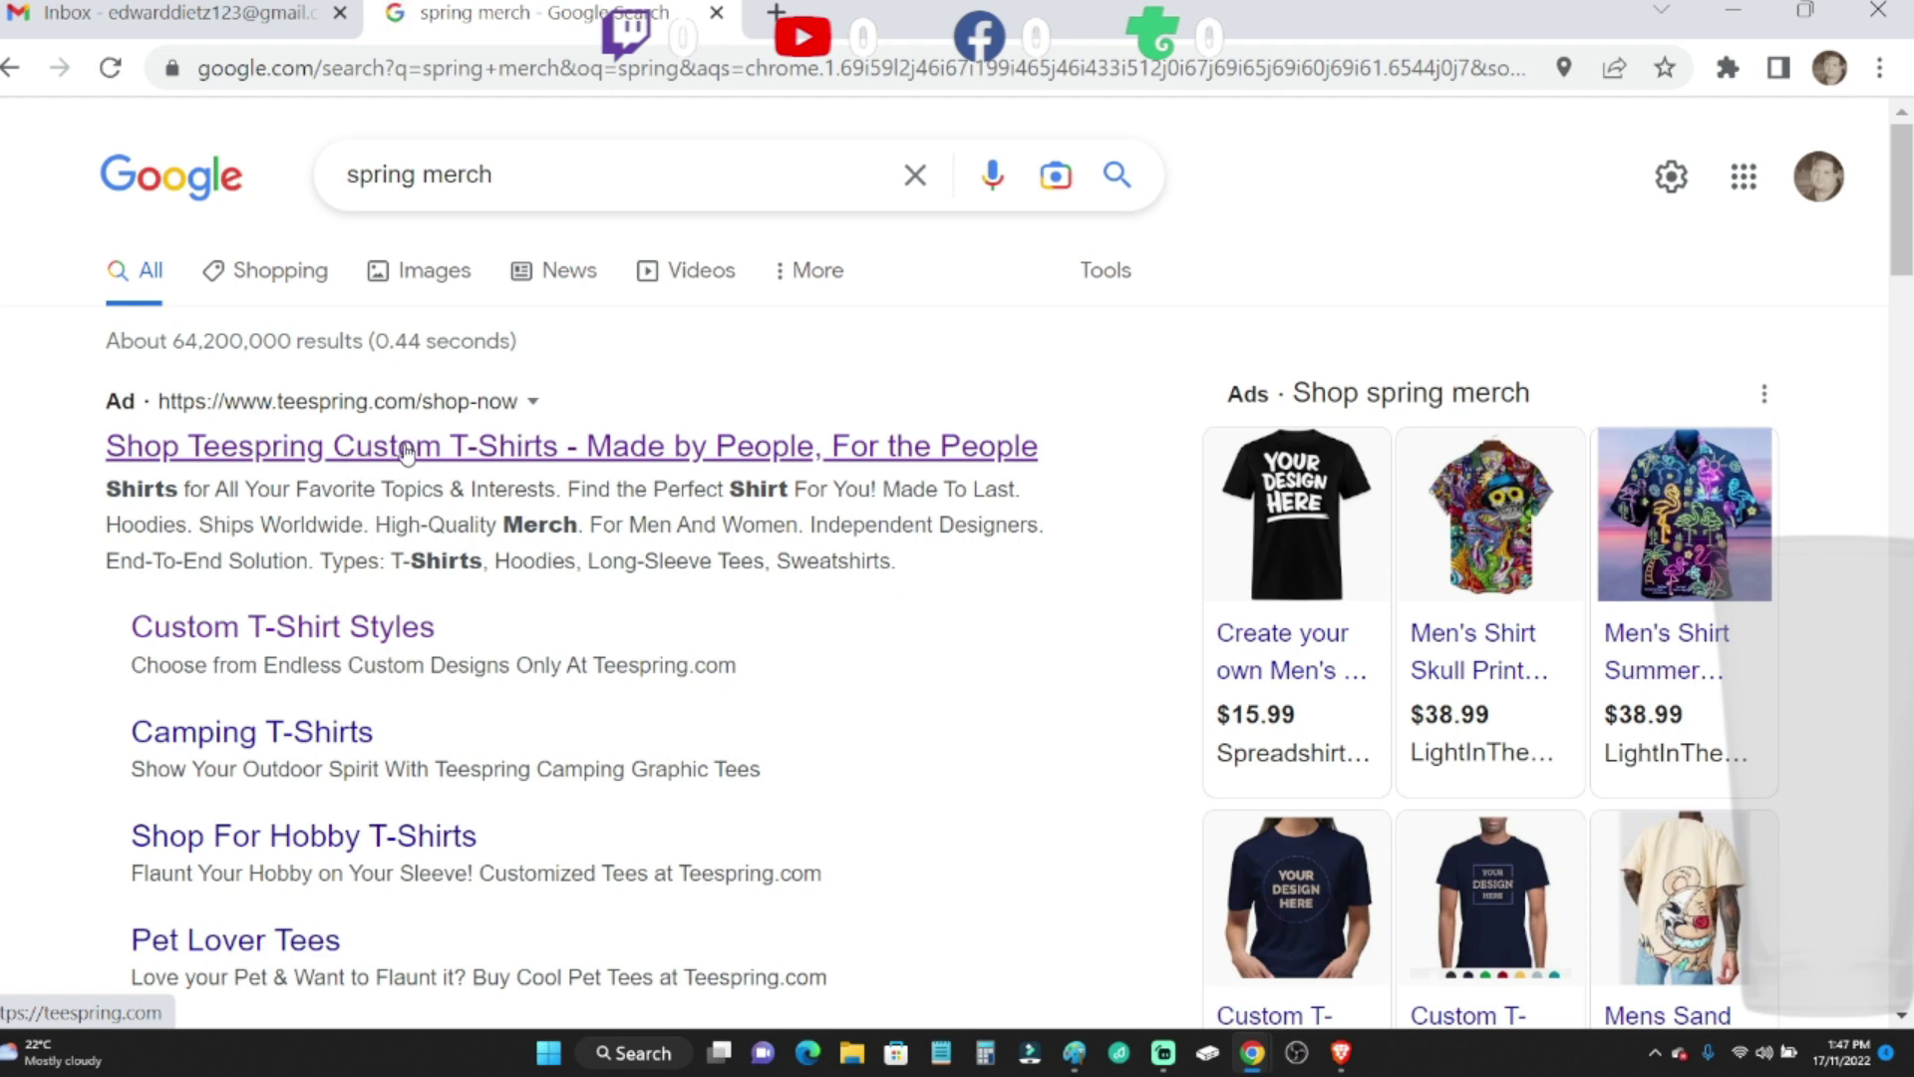
scroll(406, 452, down, 1)
scroll(409, 452, down, 2)
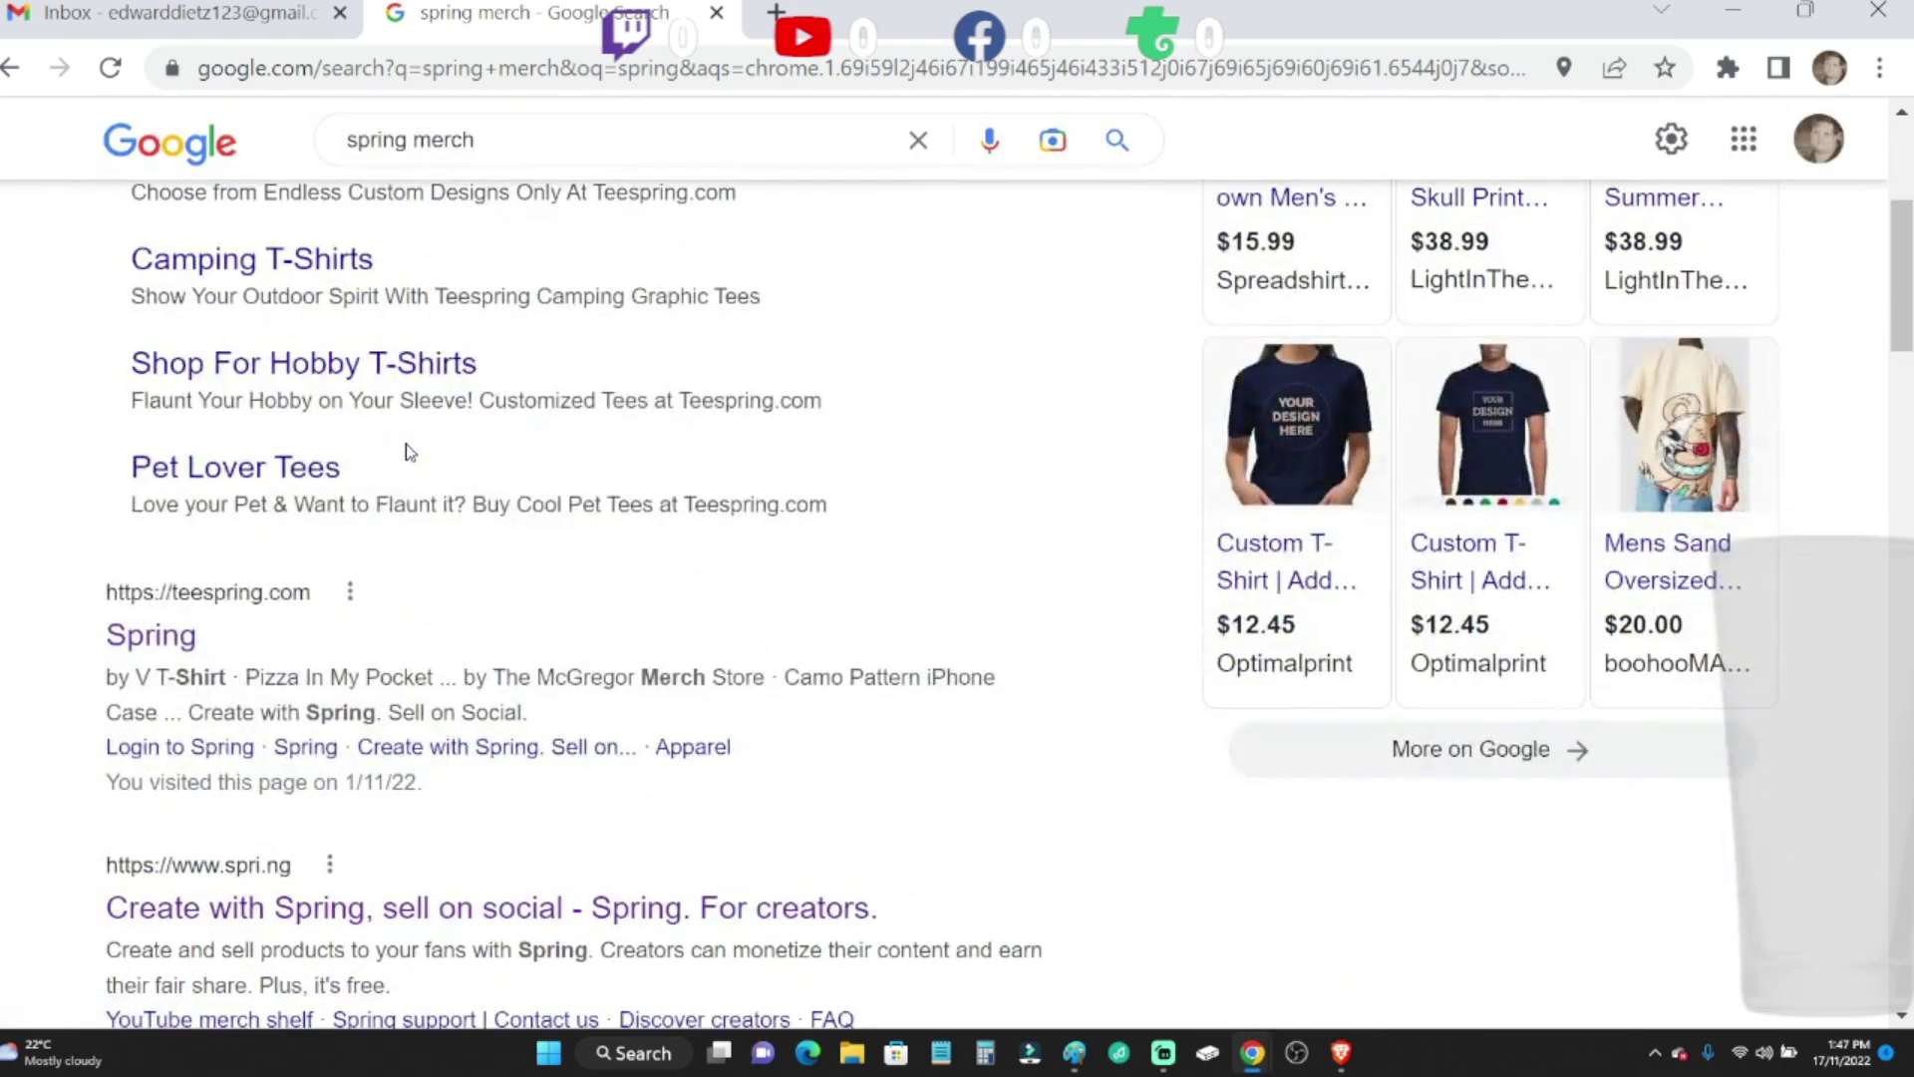
scroll(405, 452, down, 1)
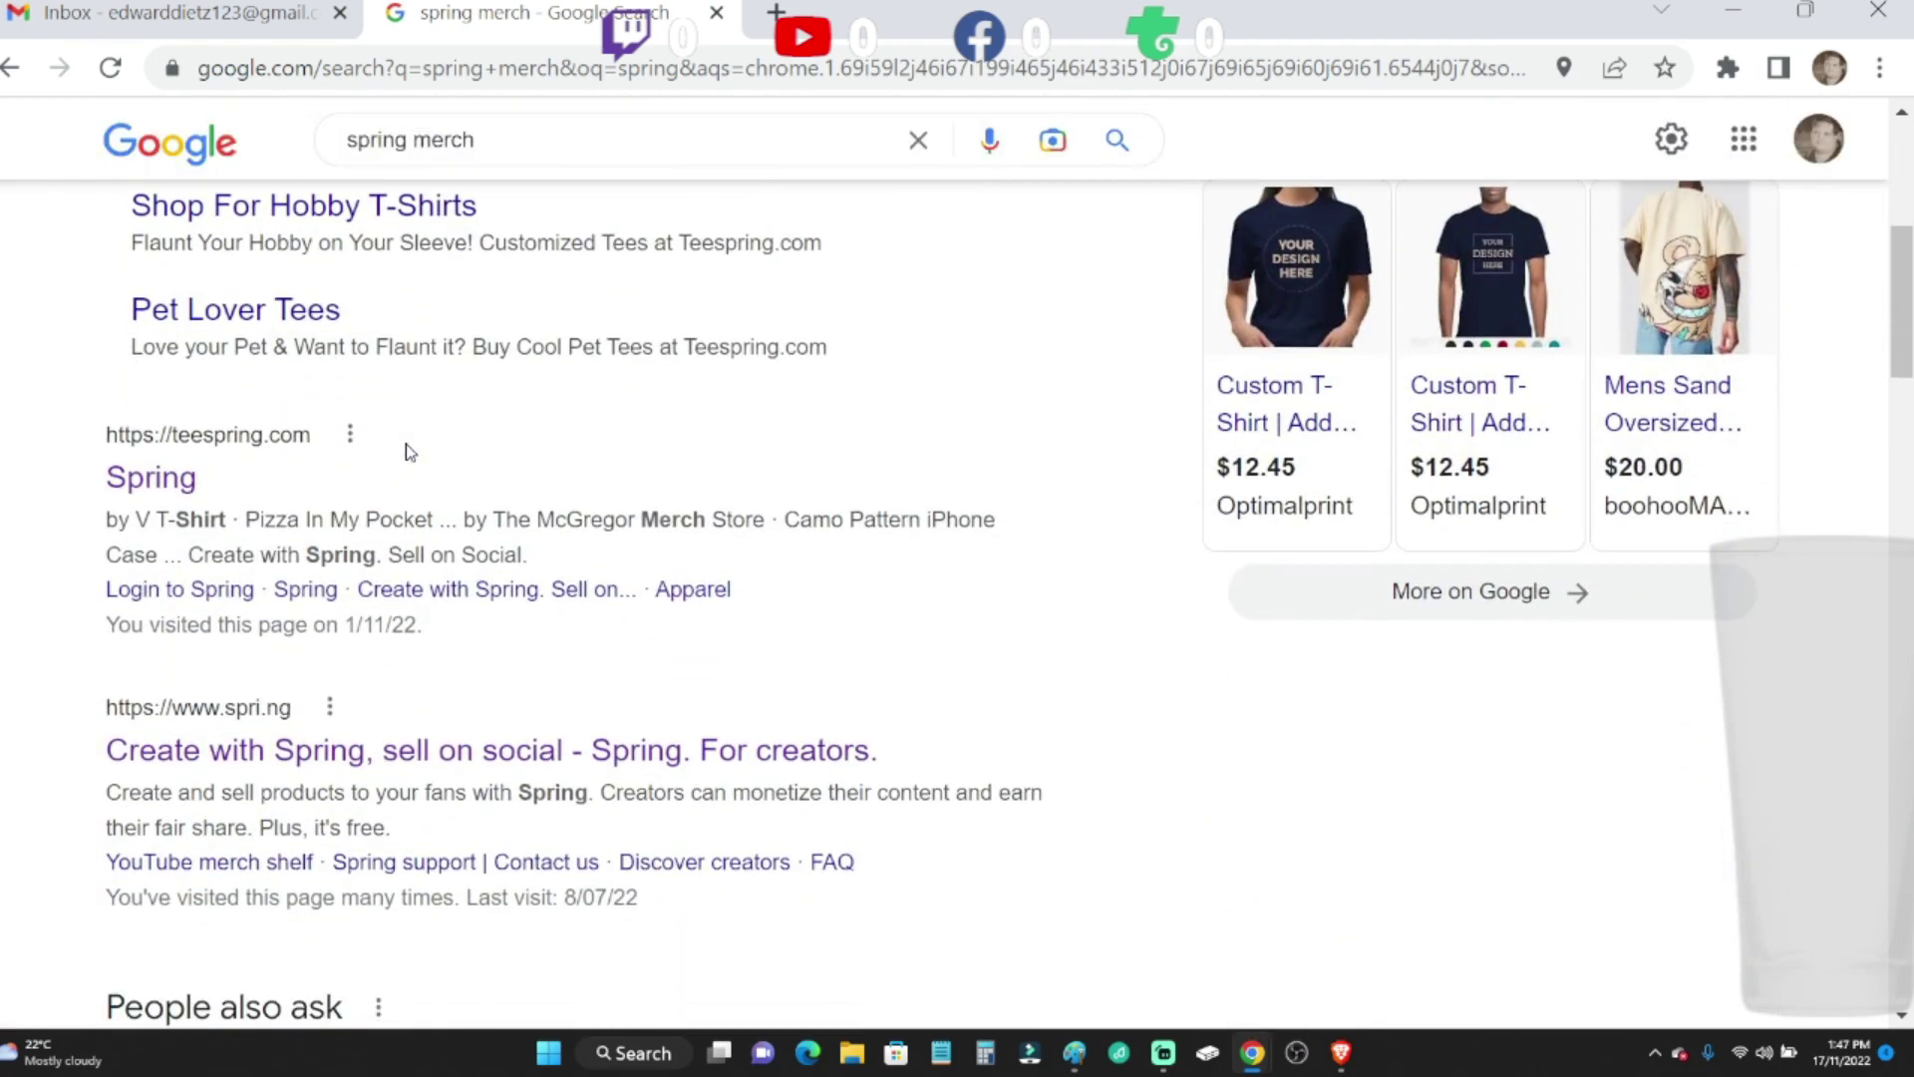
- Open the spri.ng result 'Create with Spring, sell on social - Spring. For creators.'
click(386, 769)
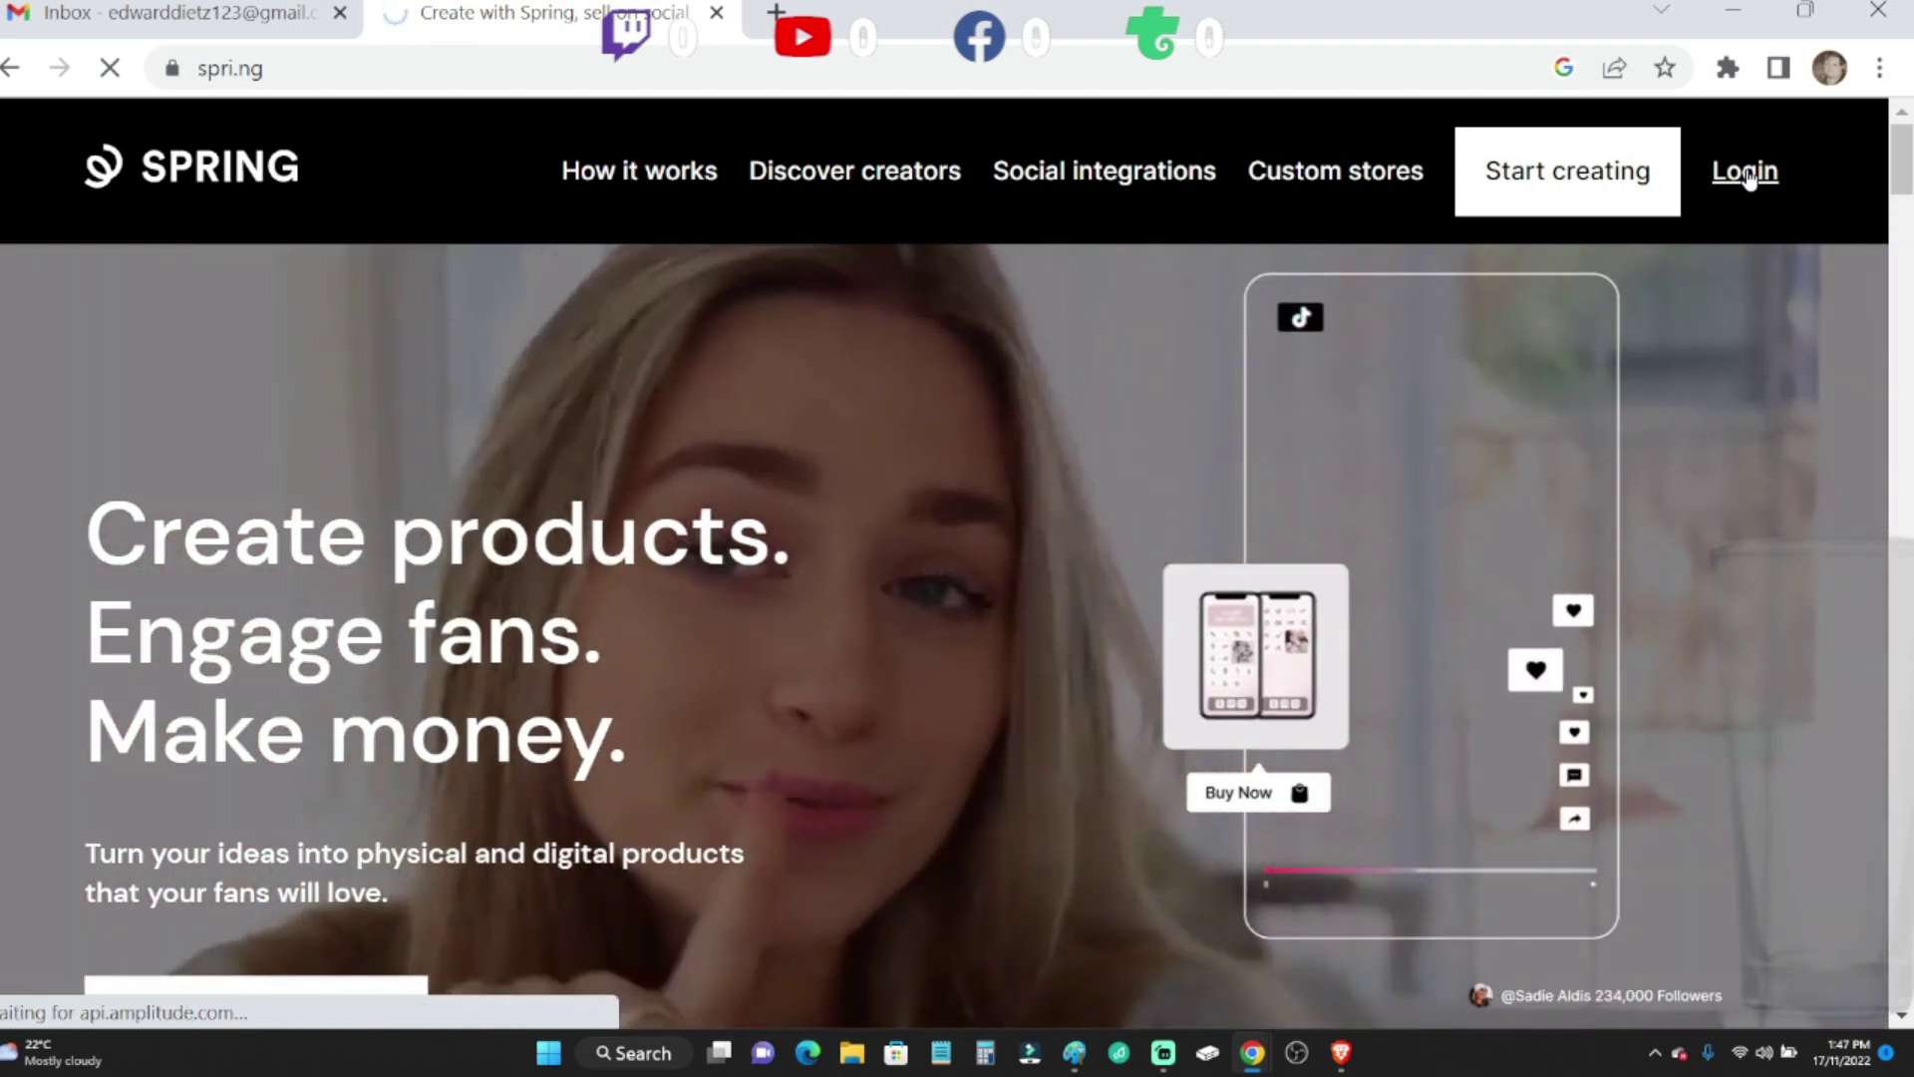
scroll(1728, 332, down, 2)
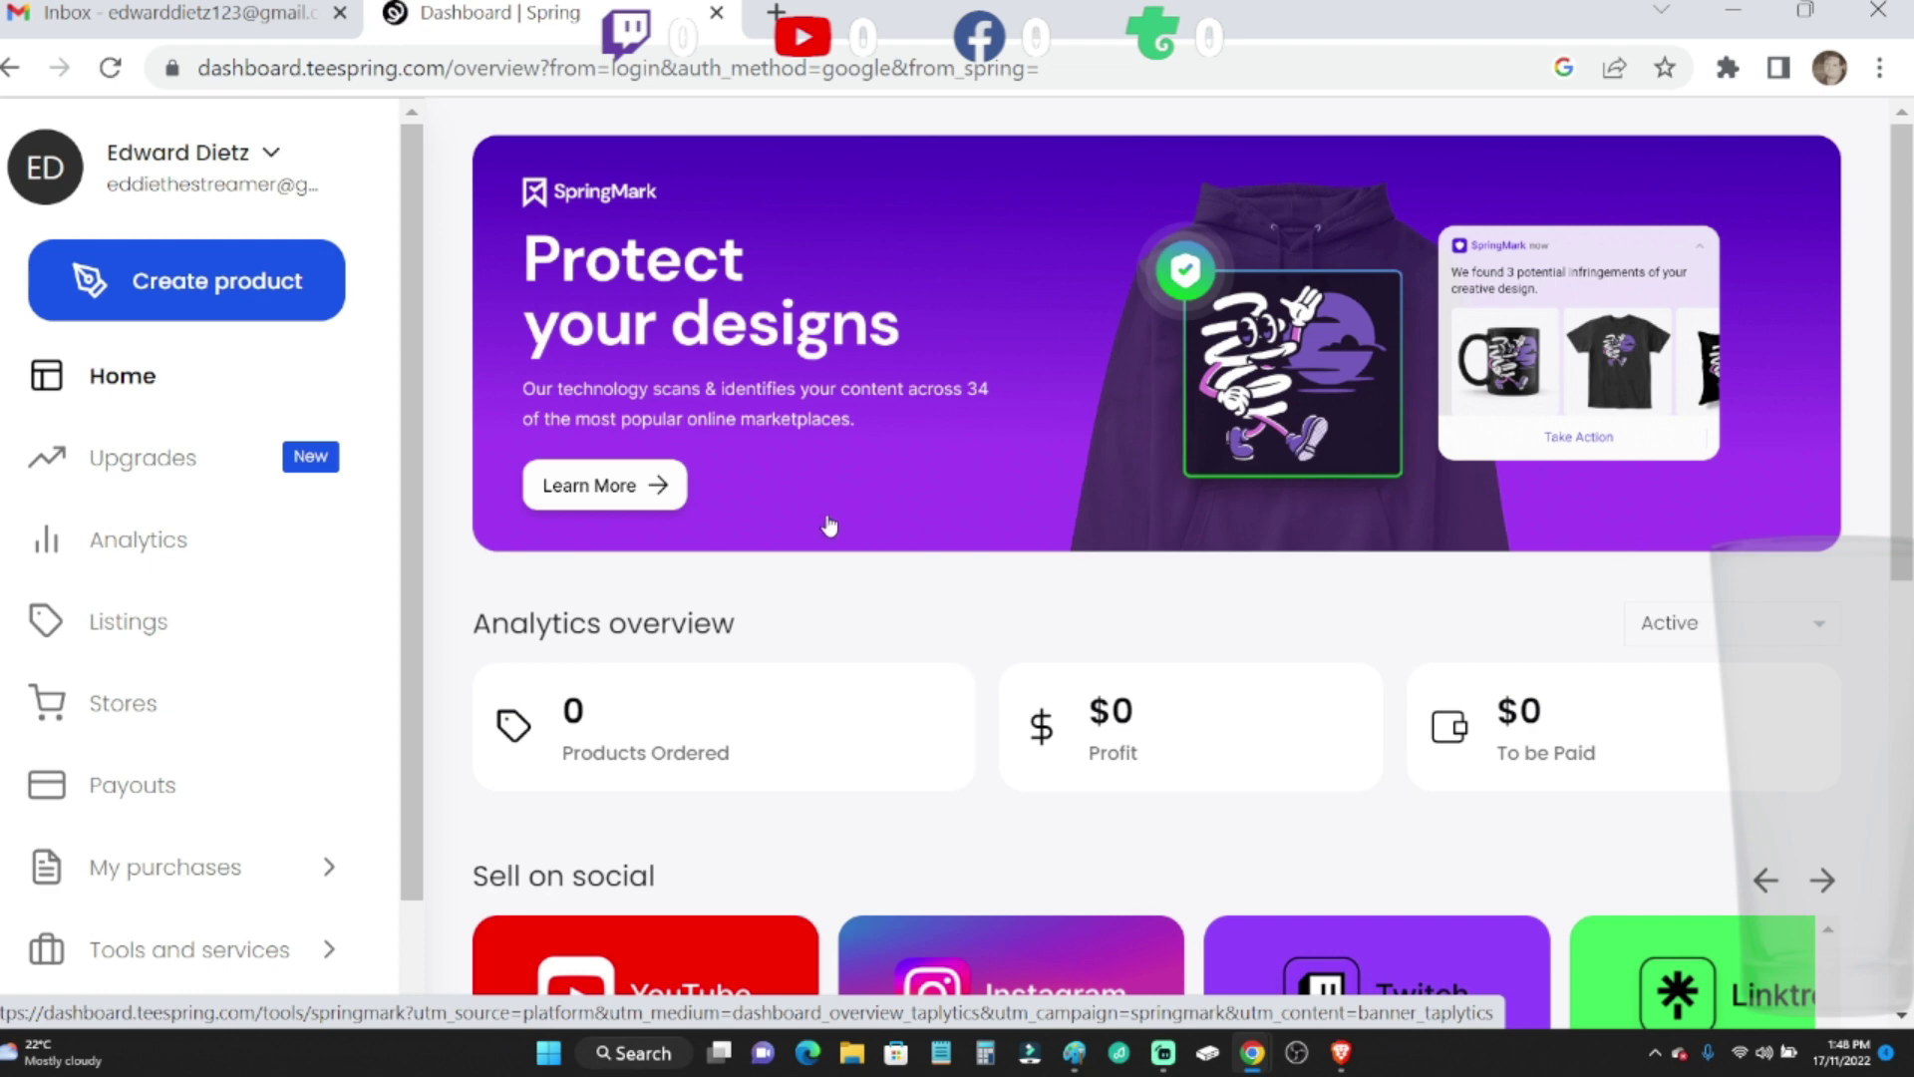
- Start a new product and bring up the New Products section of the catalogue
click(210, 300)
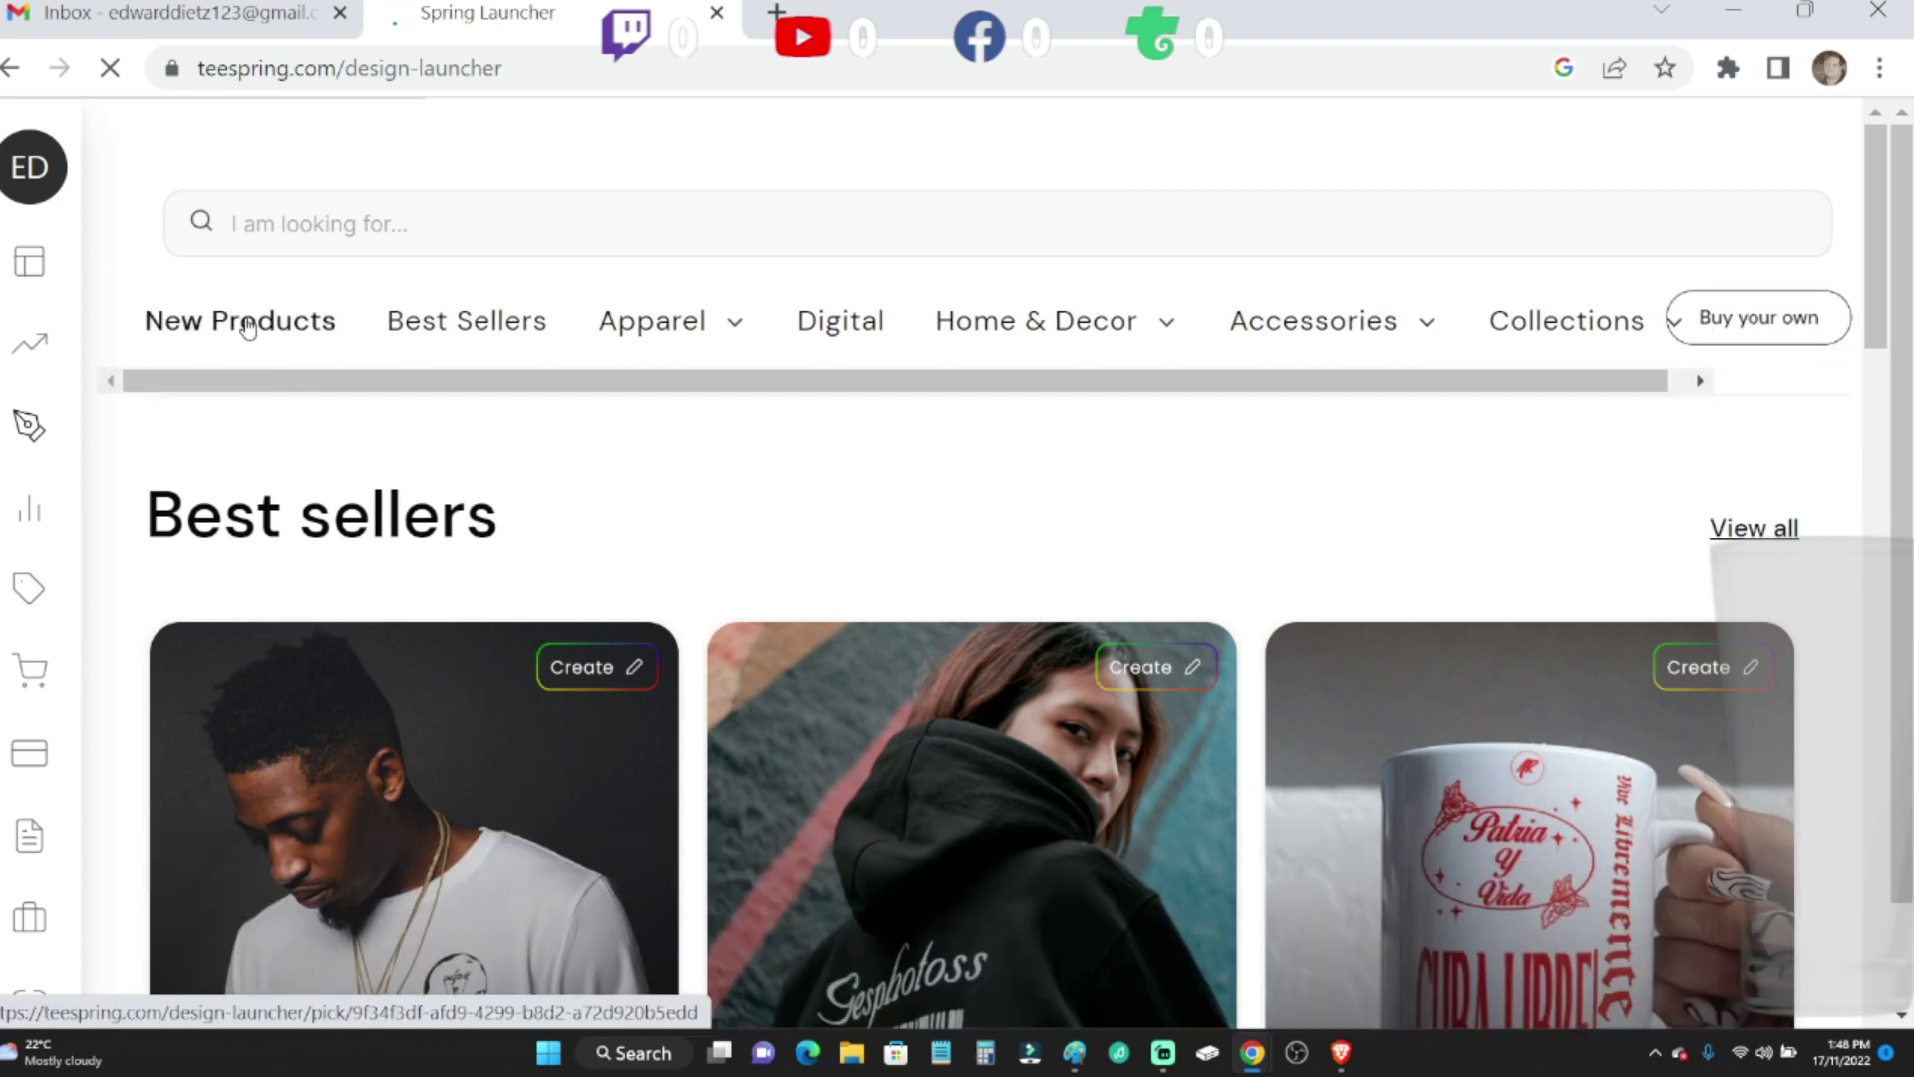
click(248, 326)
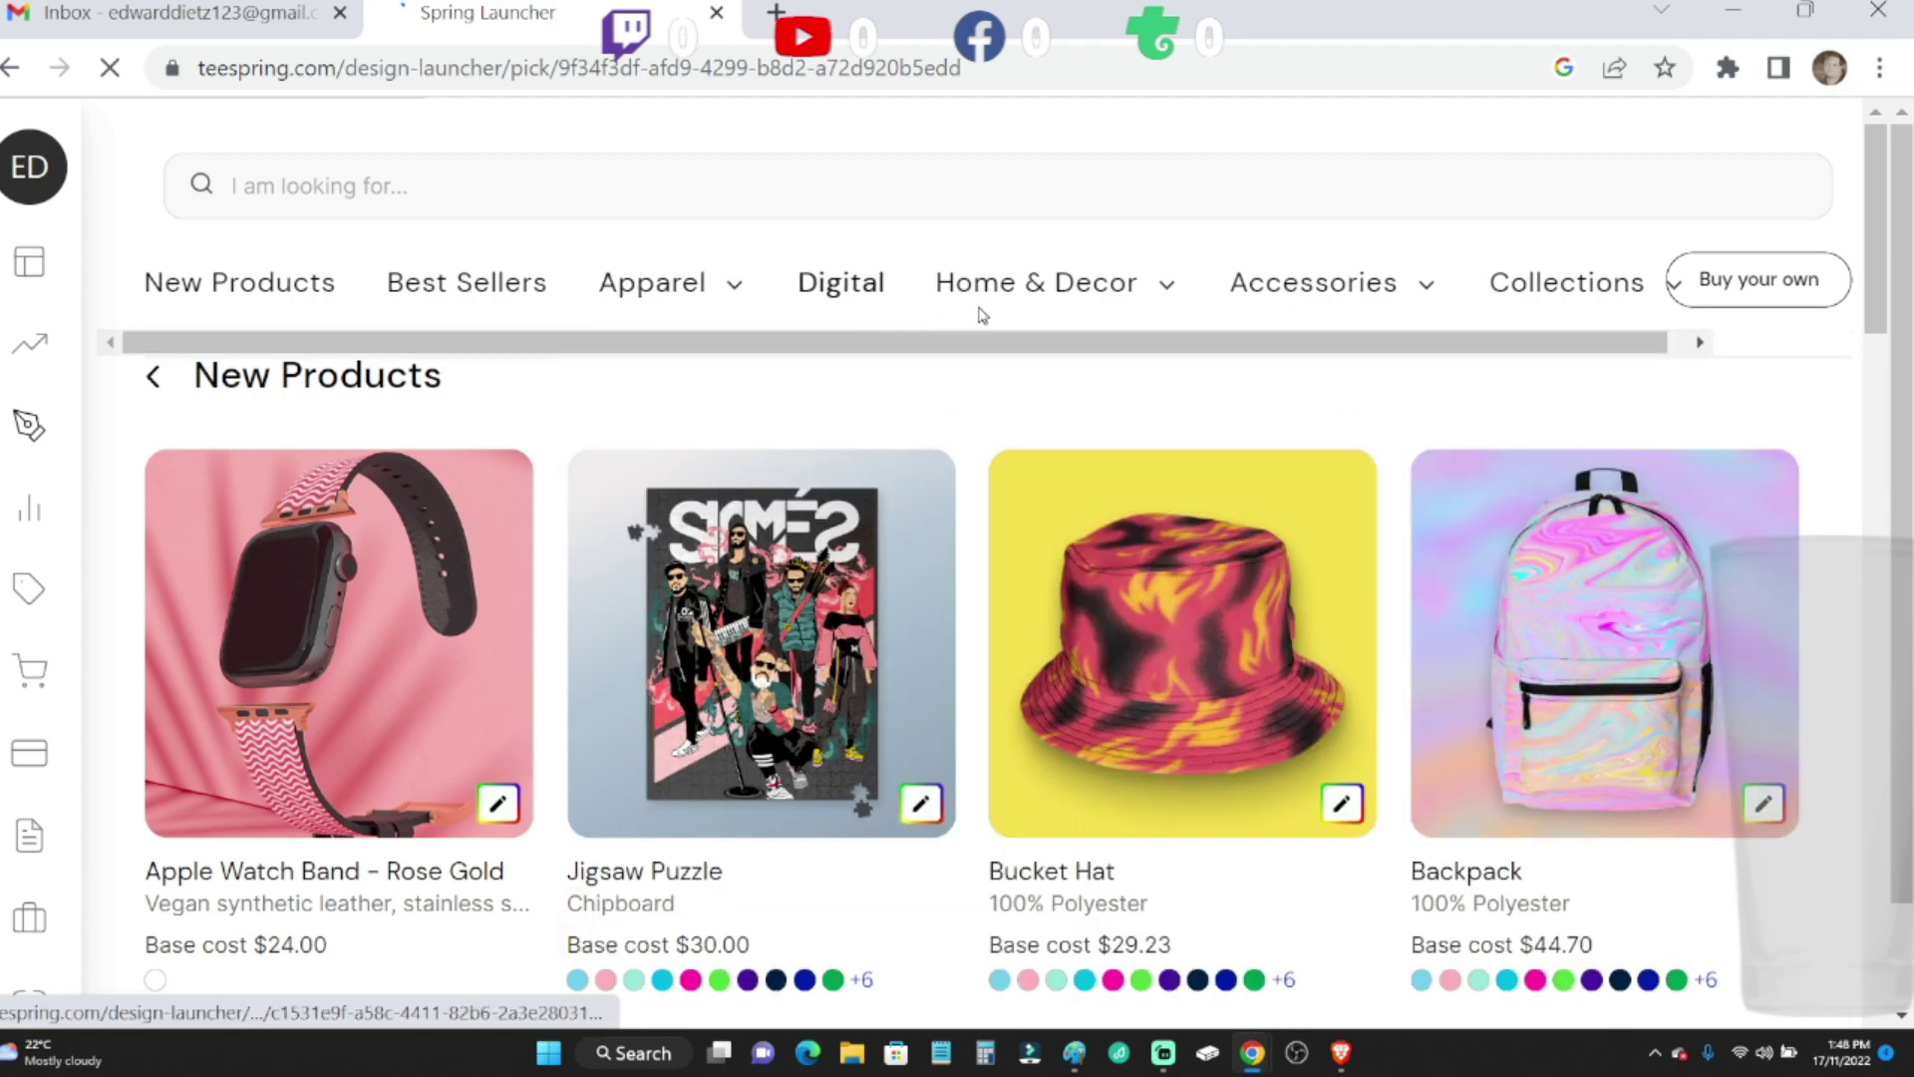
mouse_move(654, 320)
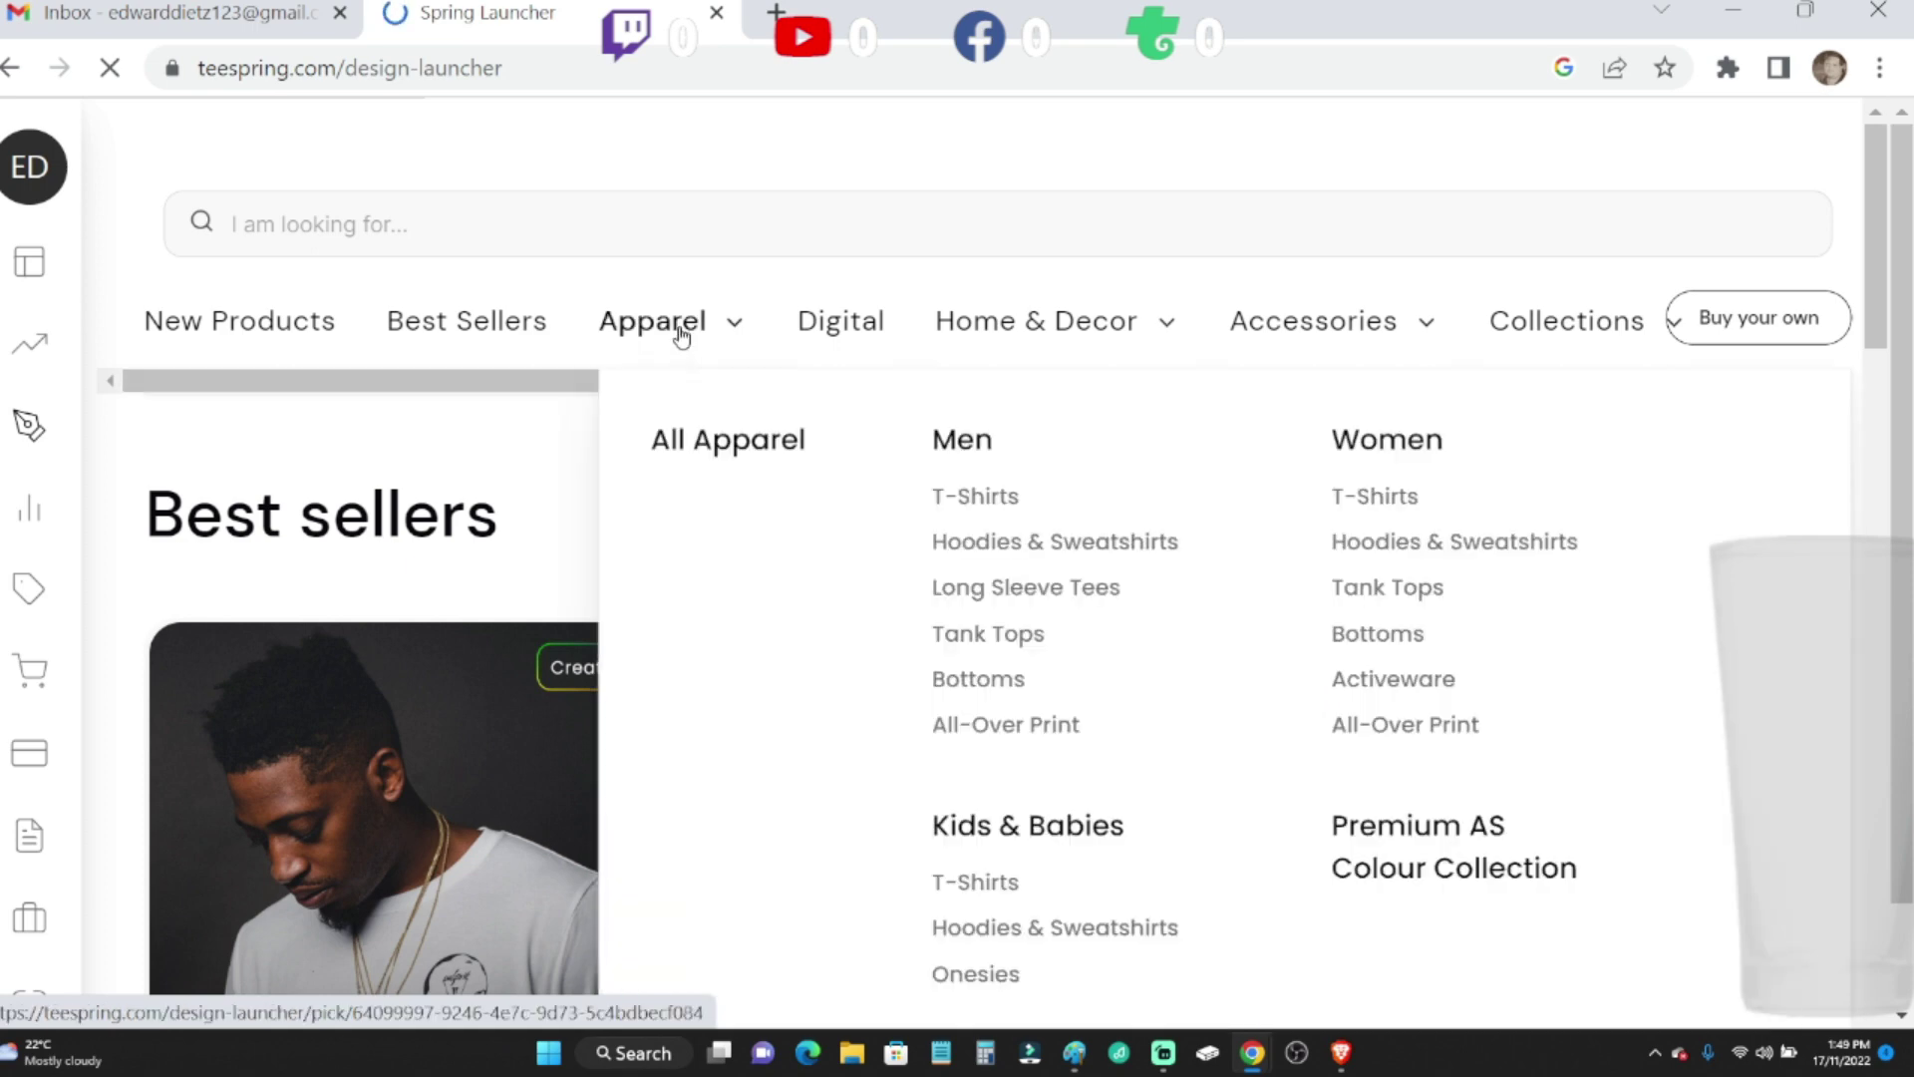
- Show men's apparel and start designing the Classic Tee
click(984, 455)
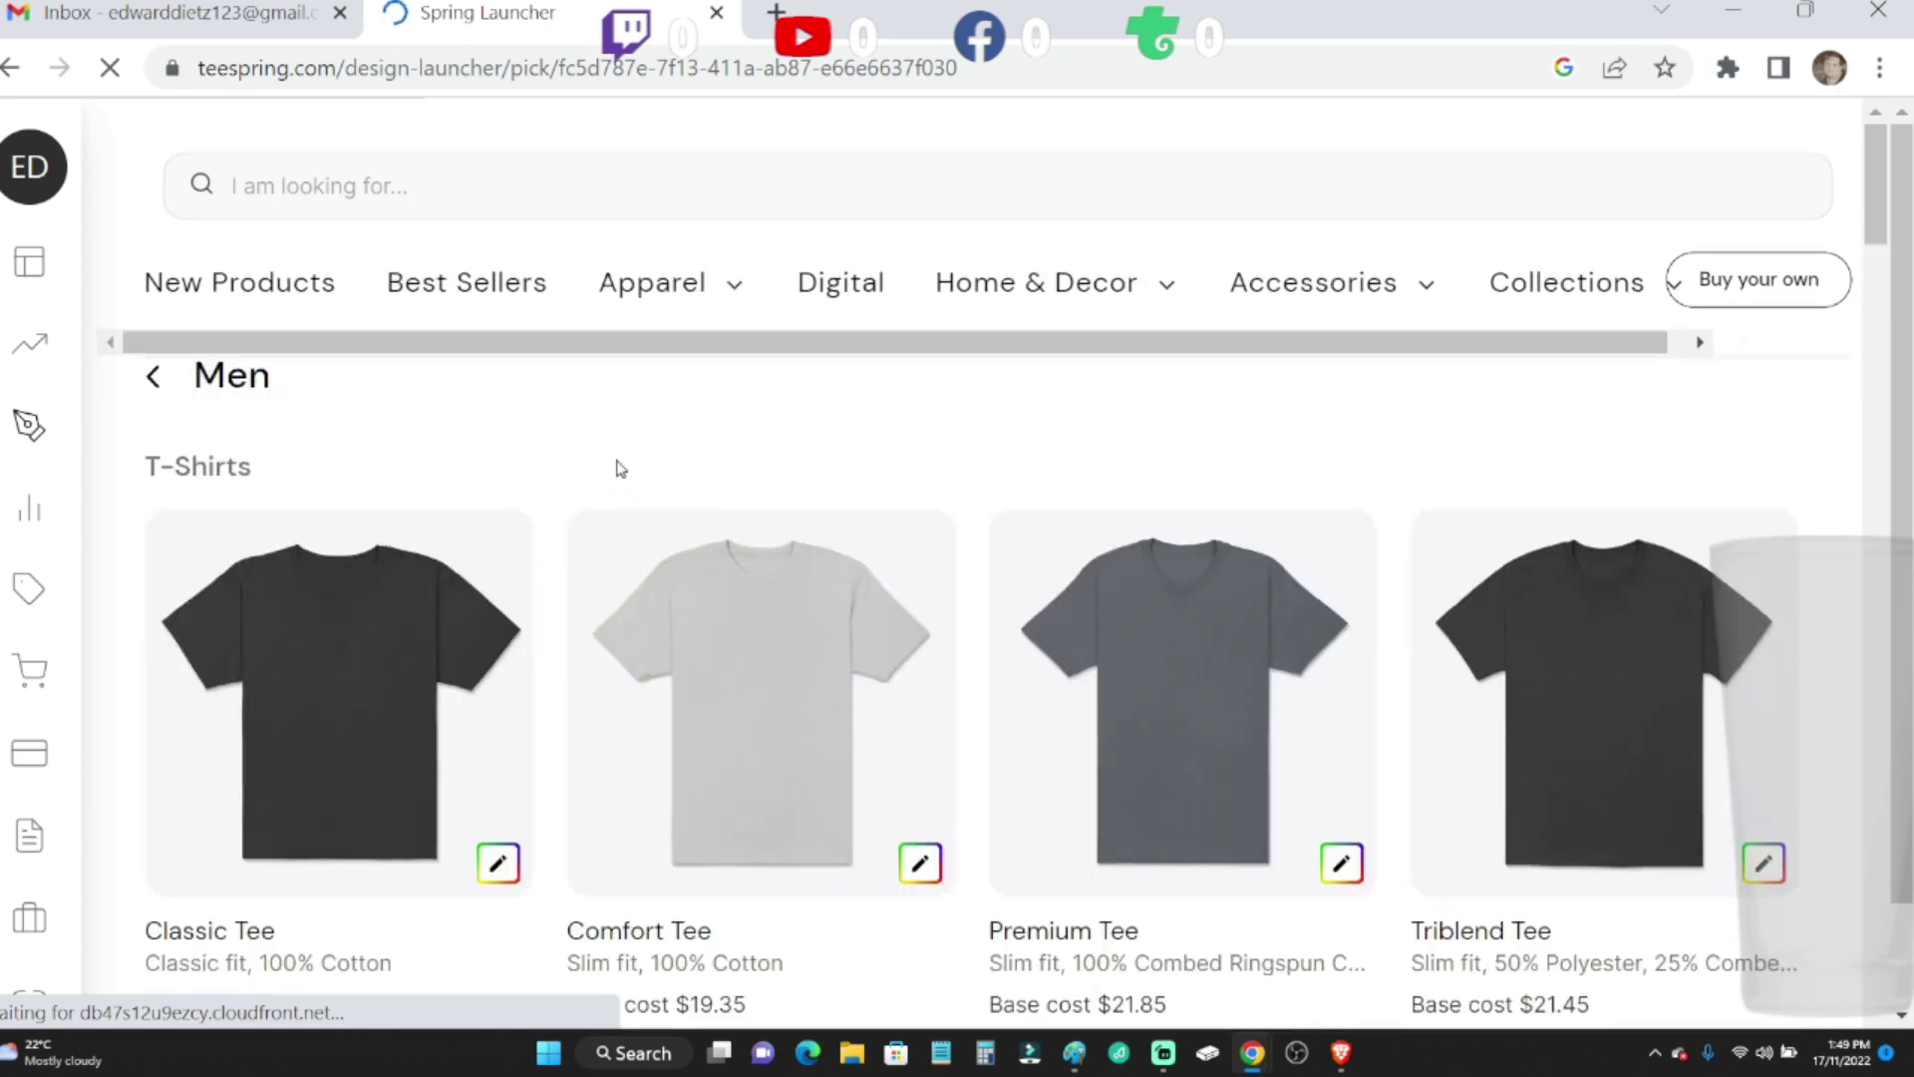
scroll(1340, 495, down, 2)
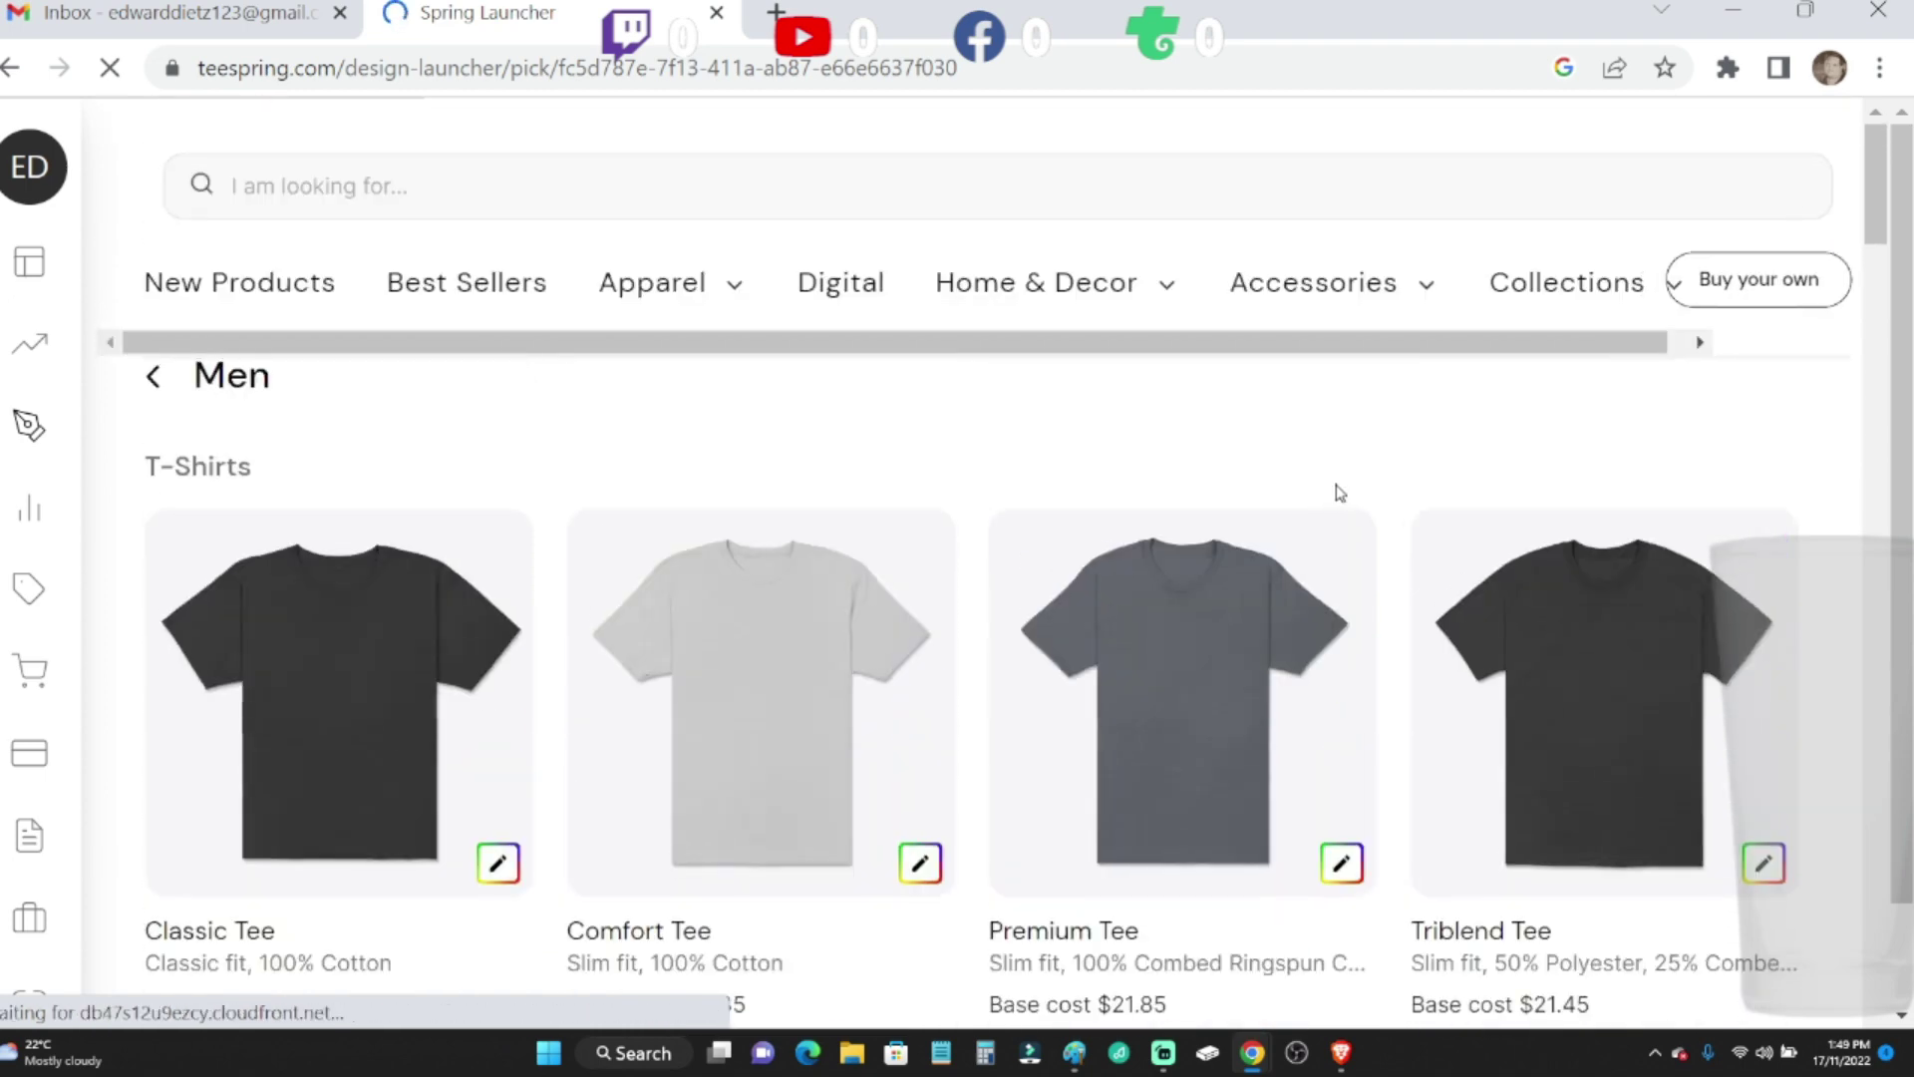
scroll(1339, 495, down, 1)
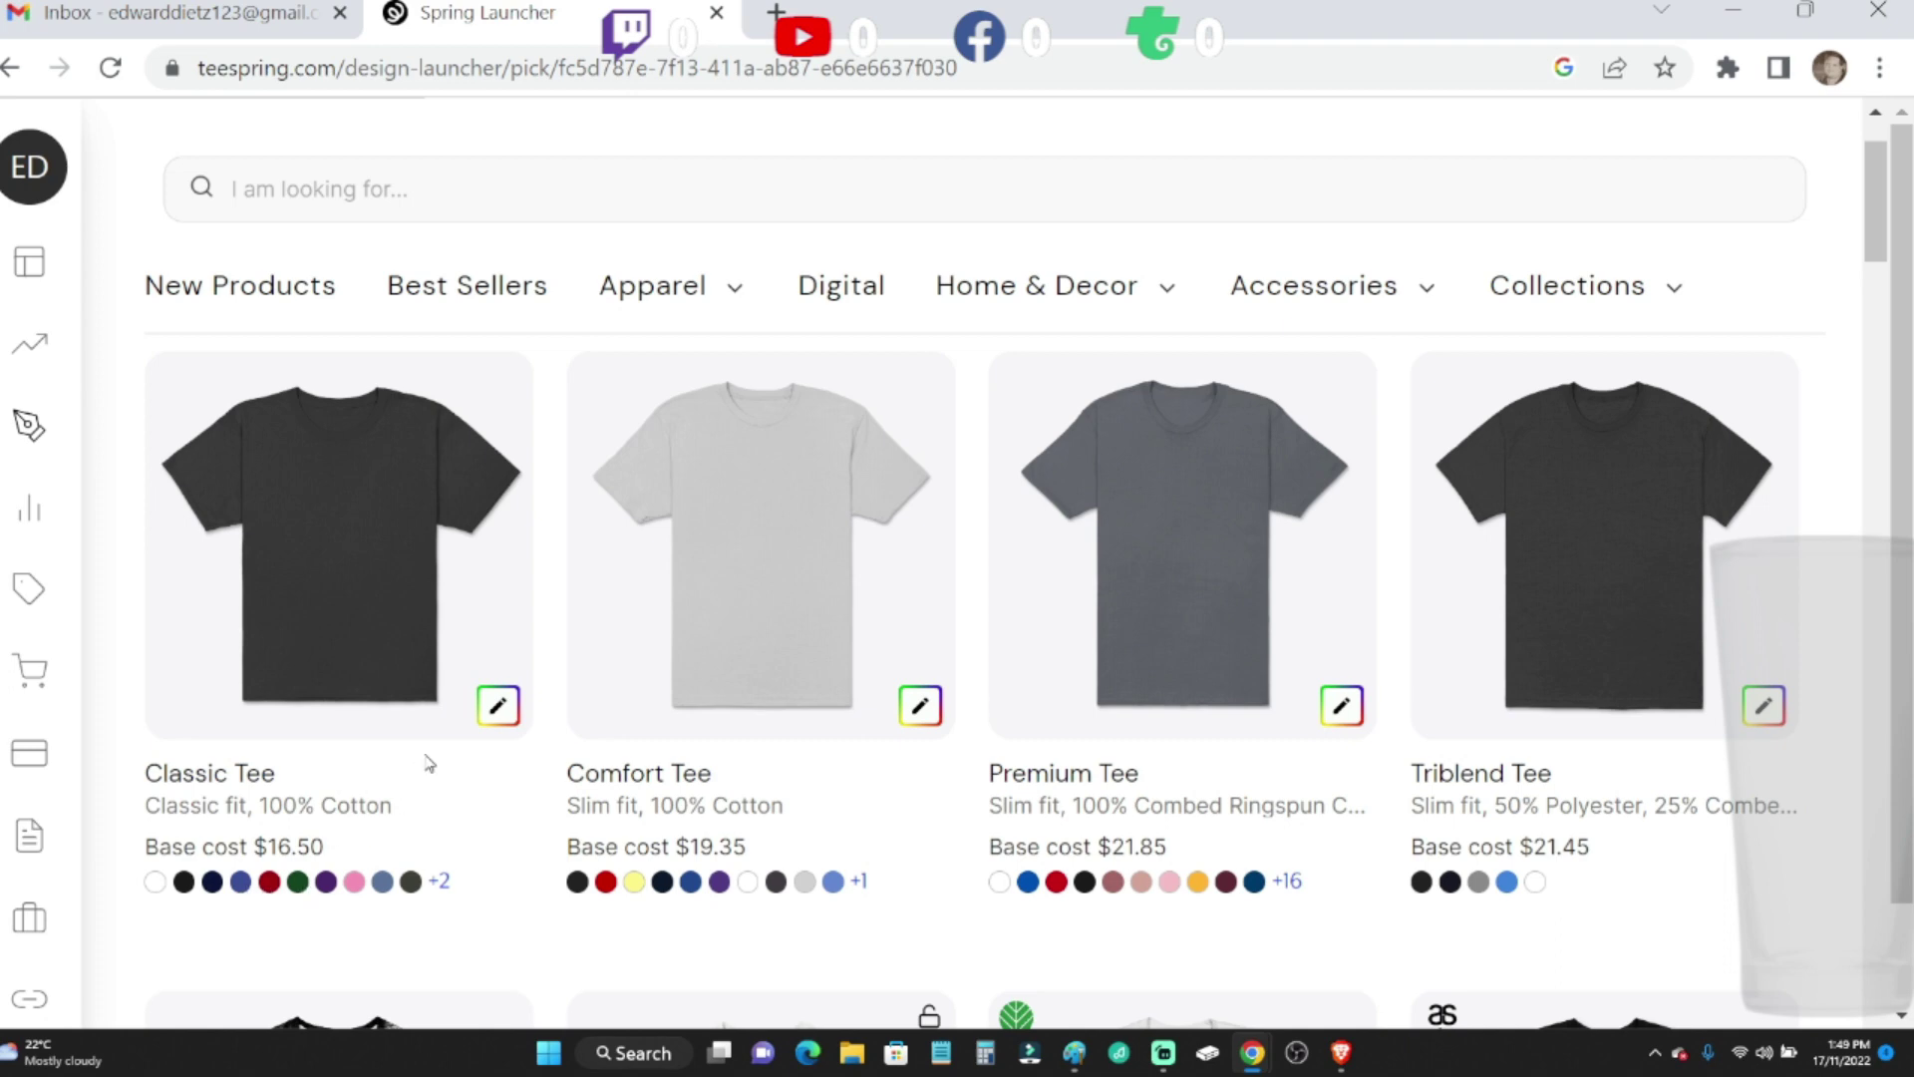
click(501, 708)
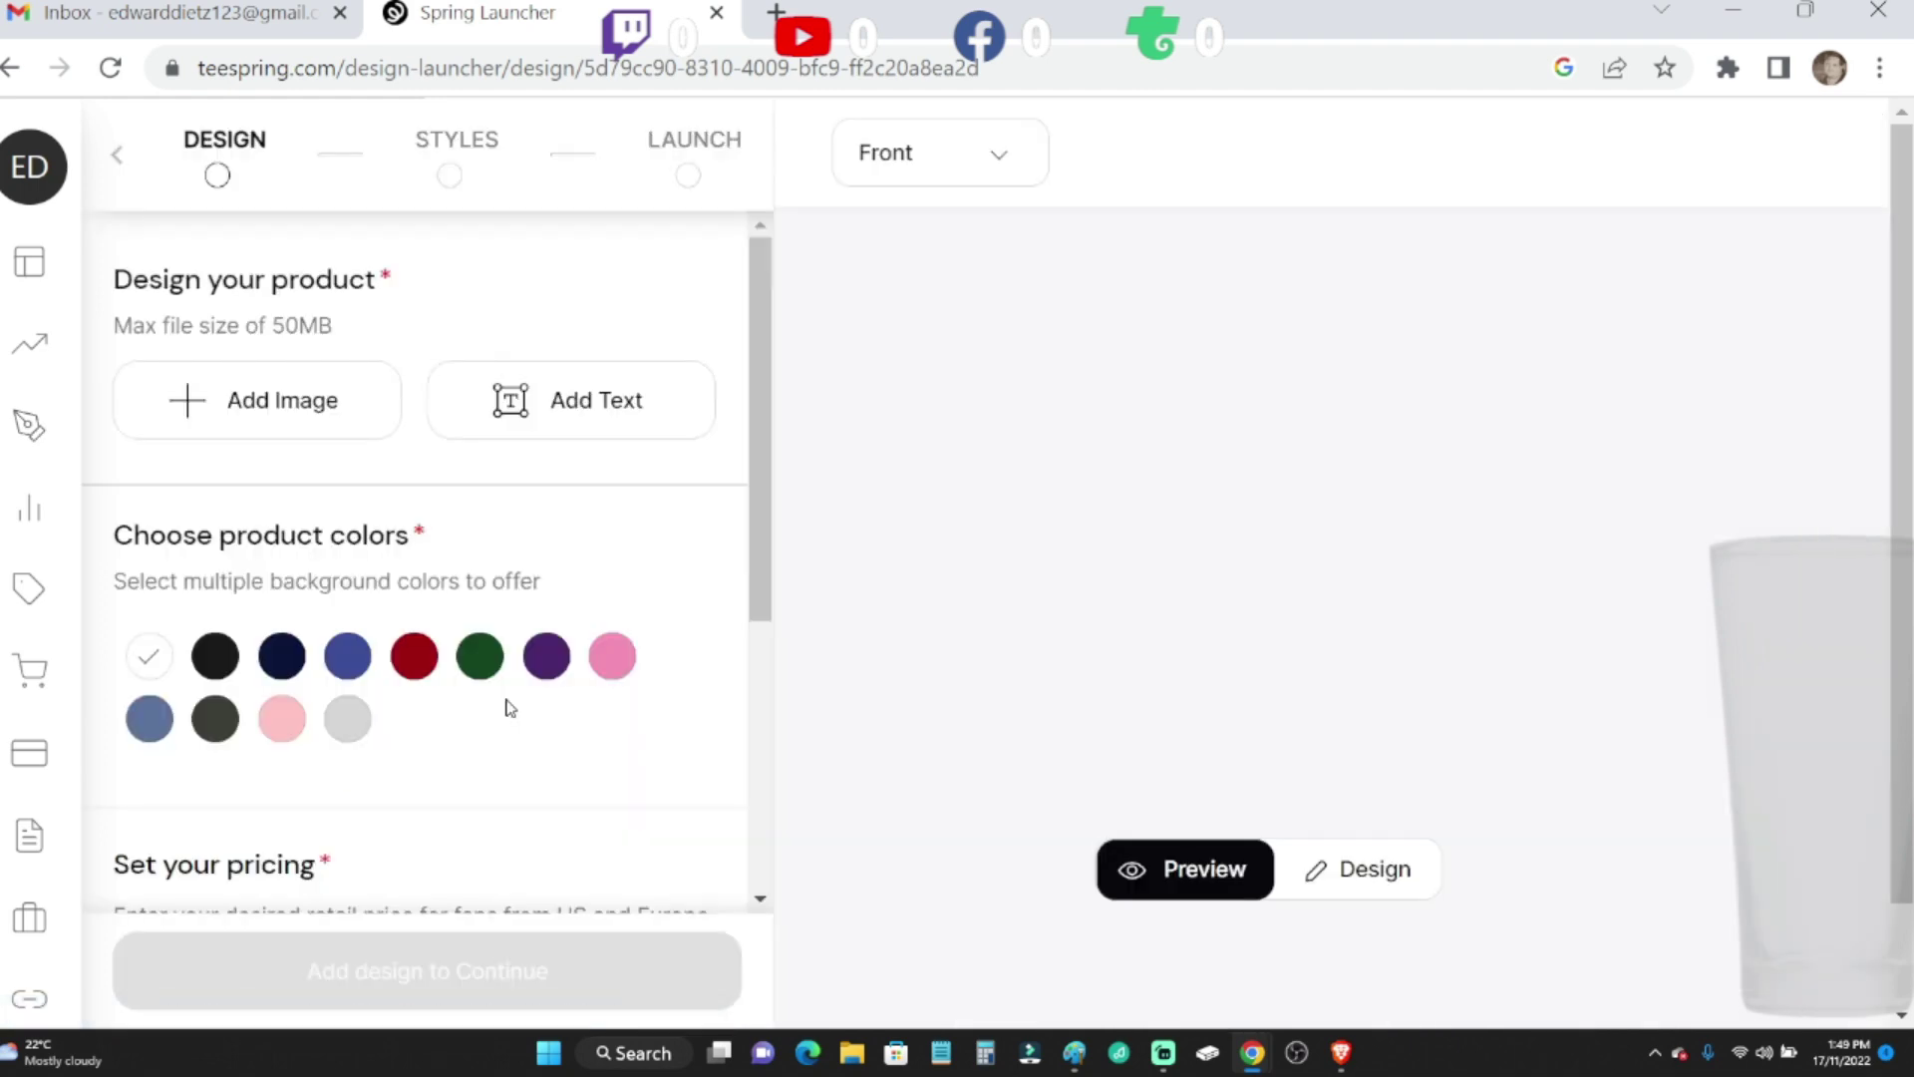
- Add royal blue, red, green, purple, navy, black, steel blue and light pink to the Classic Tee colours
click(351, 659)
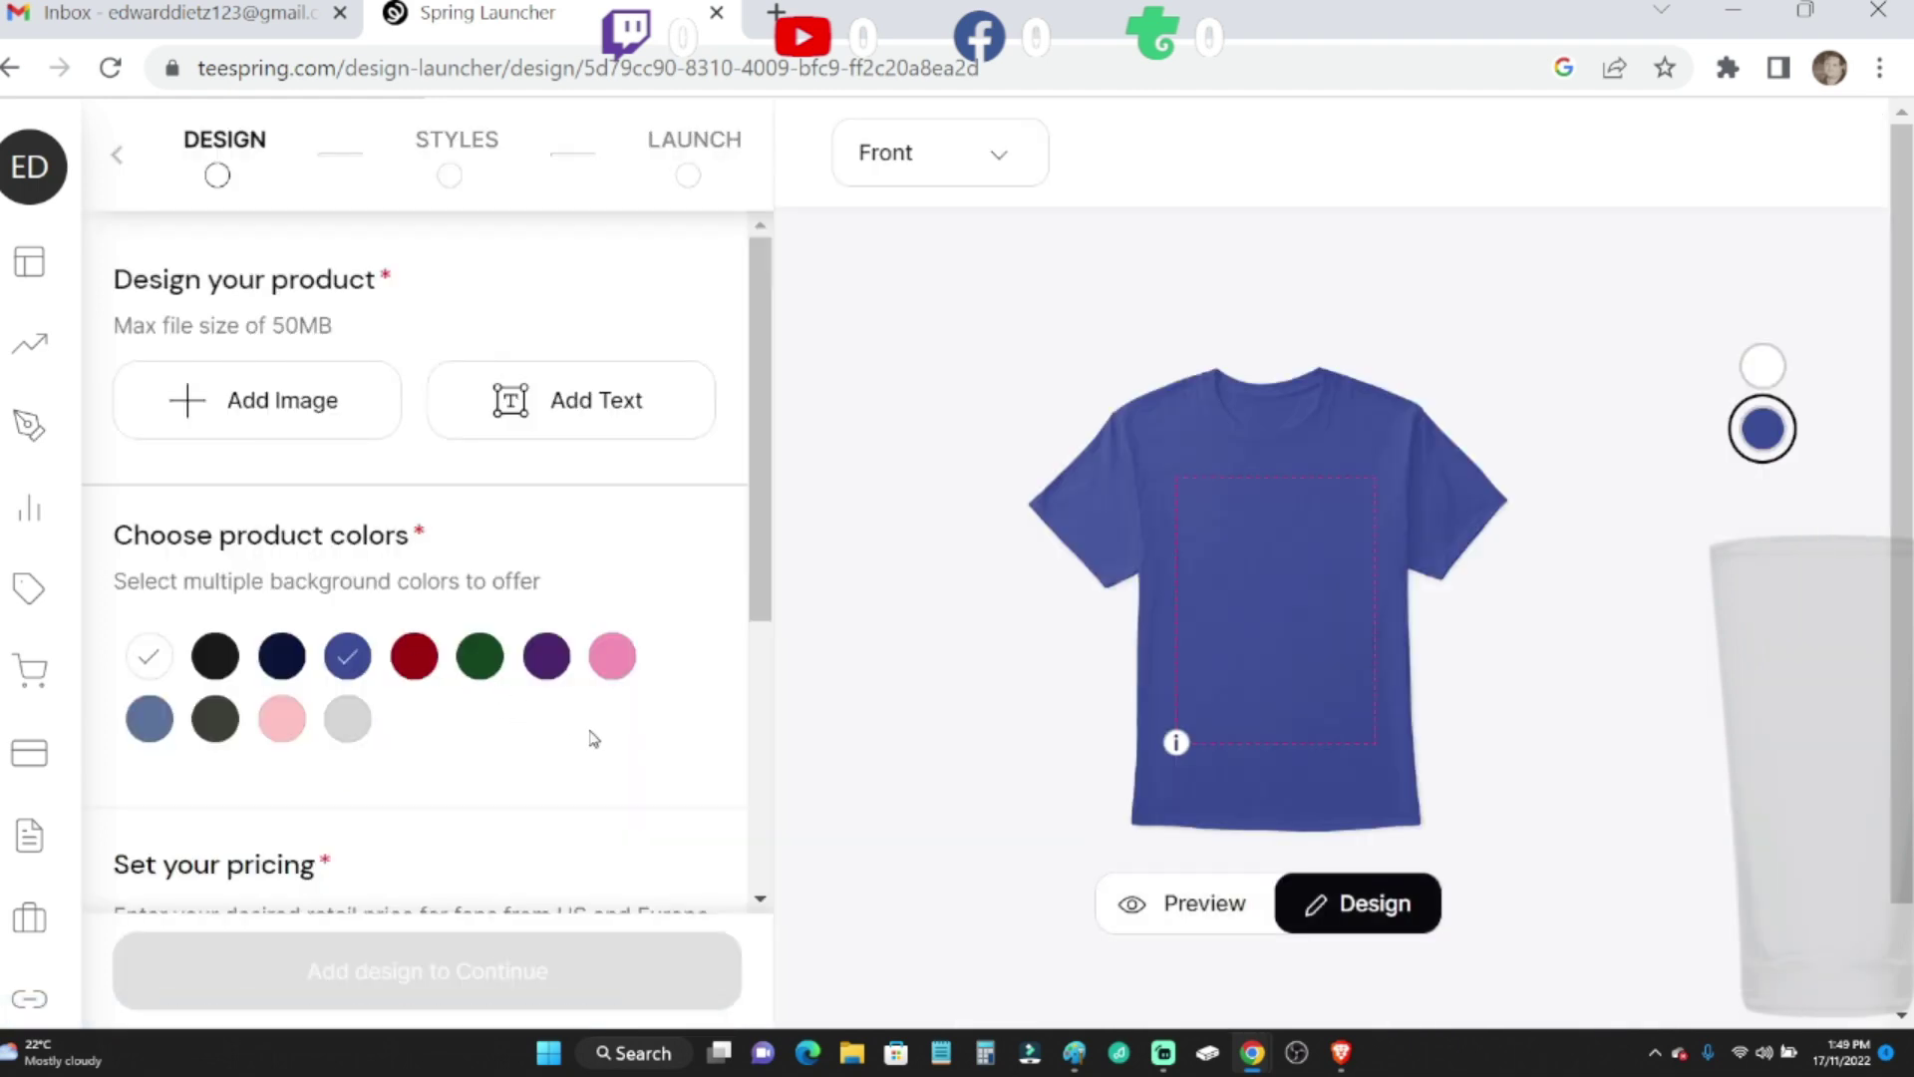
click(408, 667)
click(481, 659)
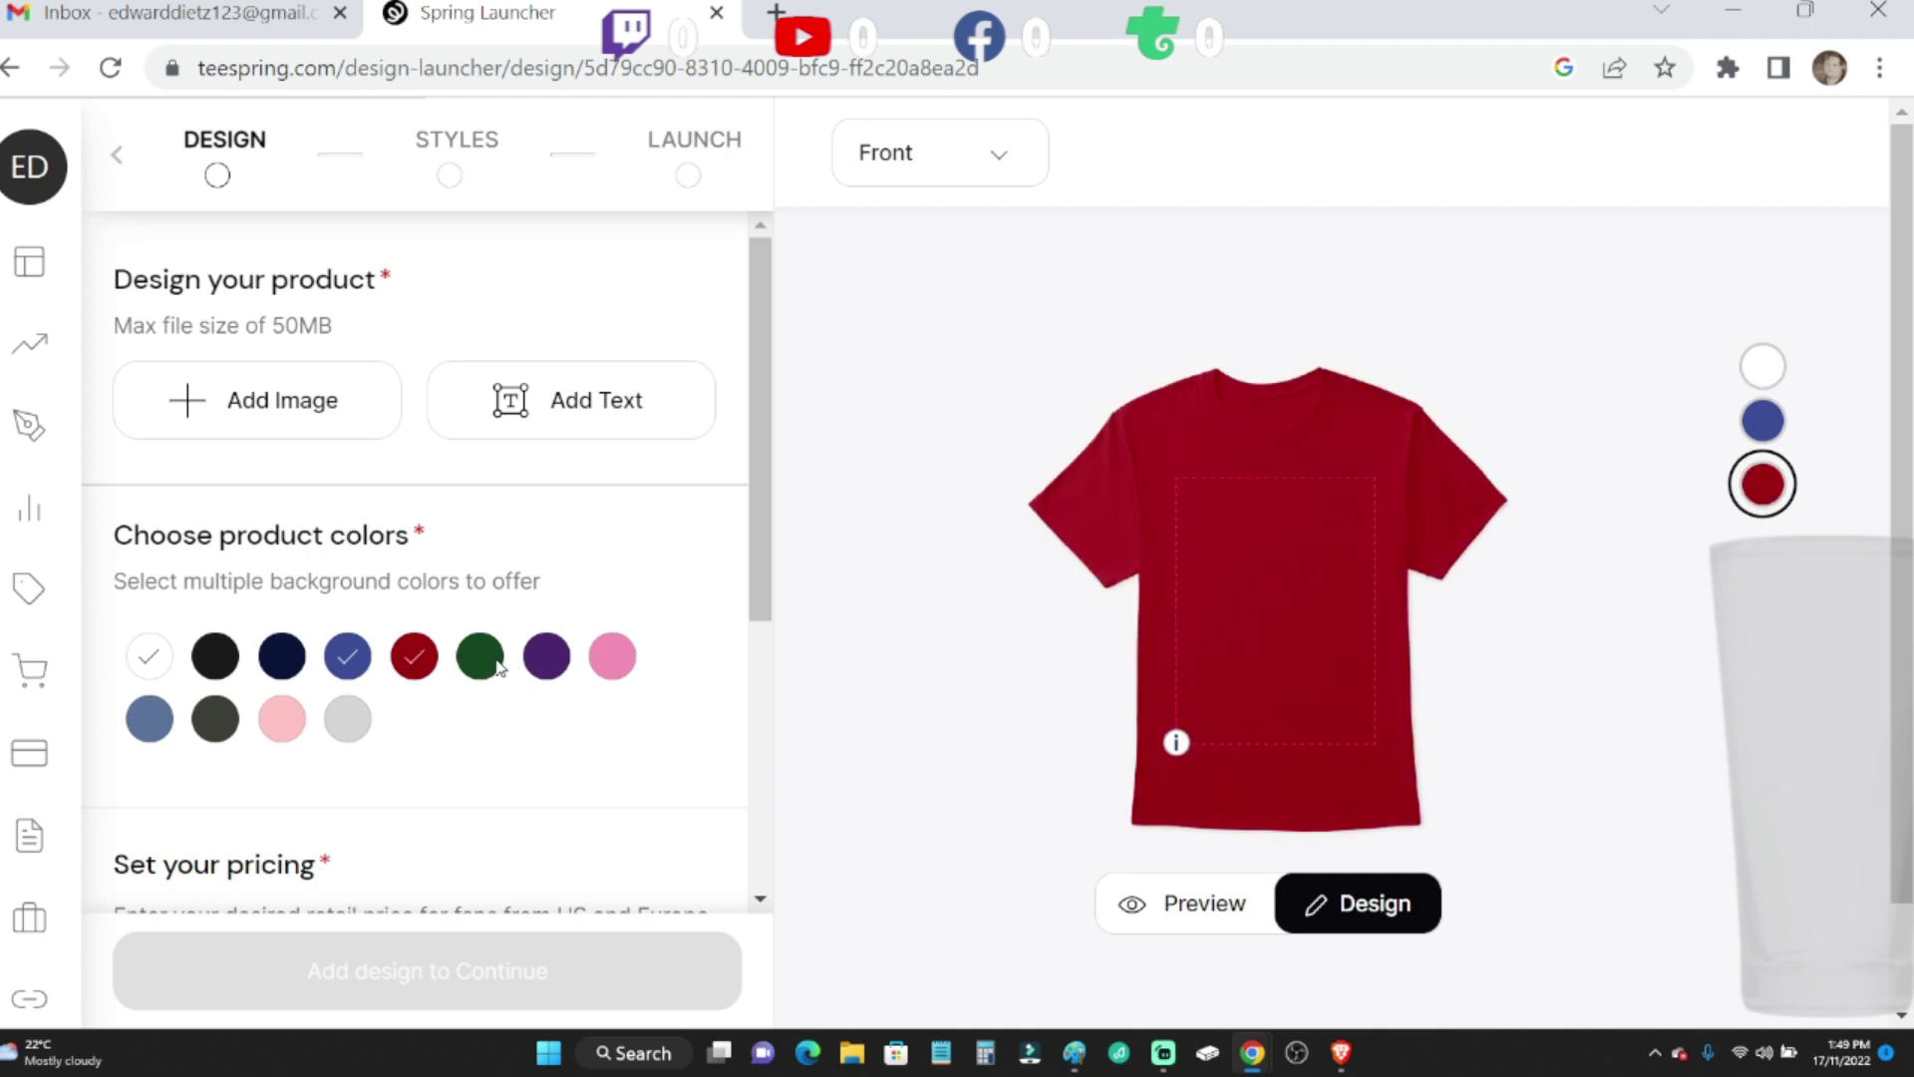
click(566, 663)
click(288, 662)
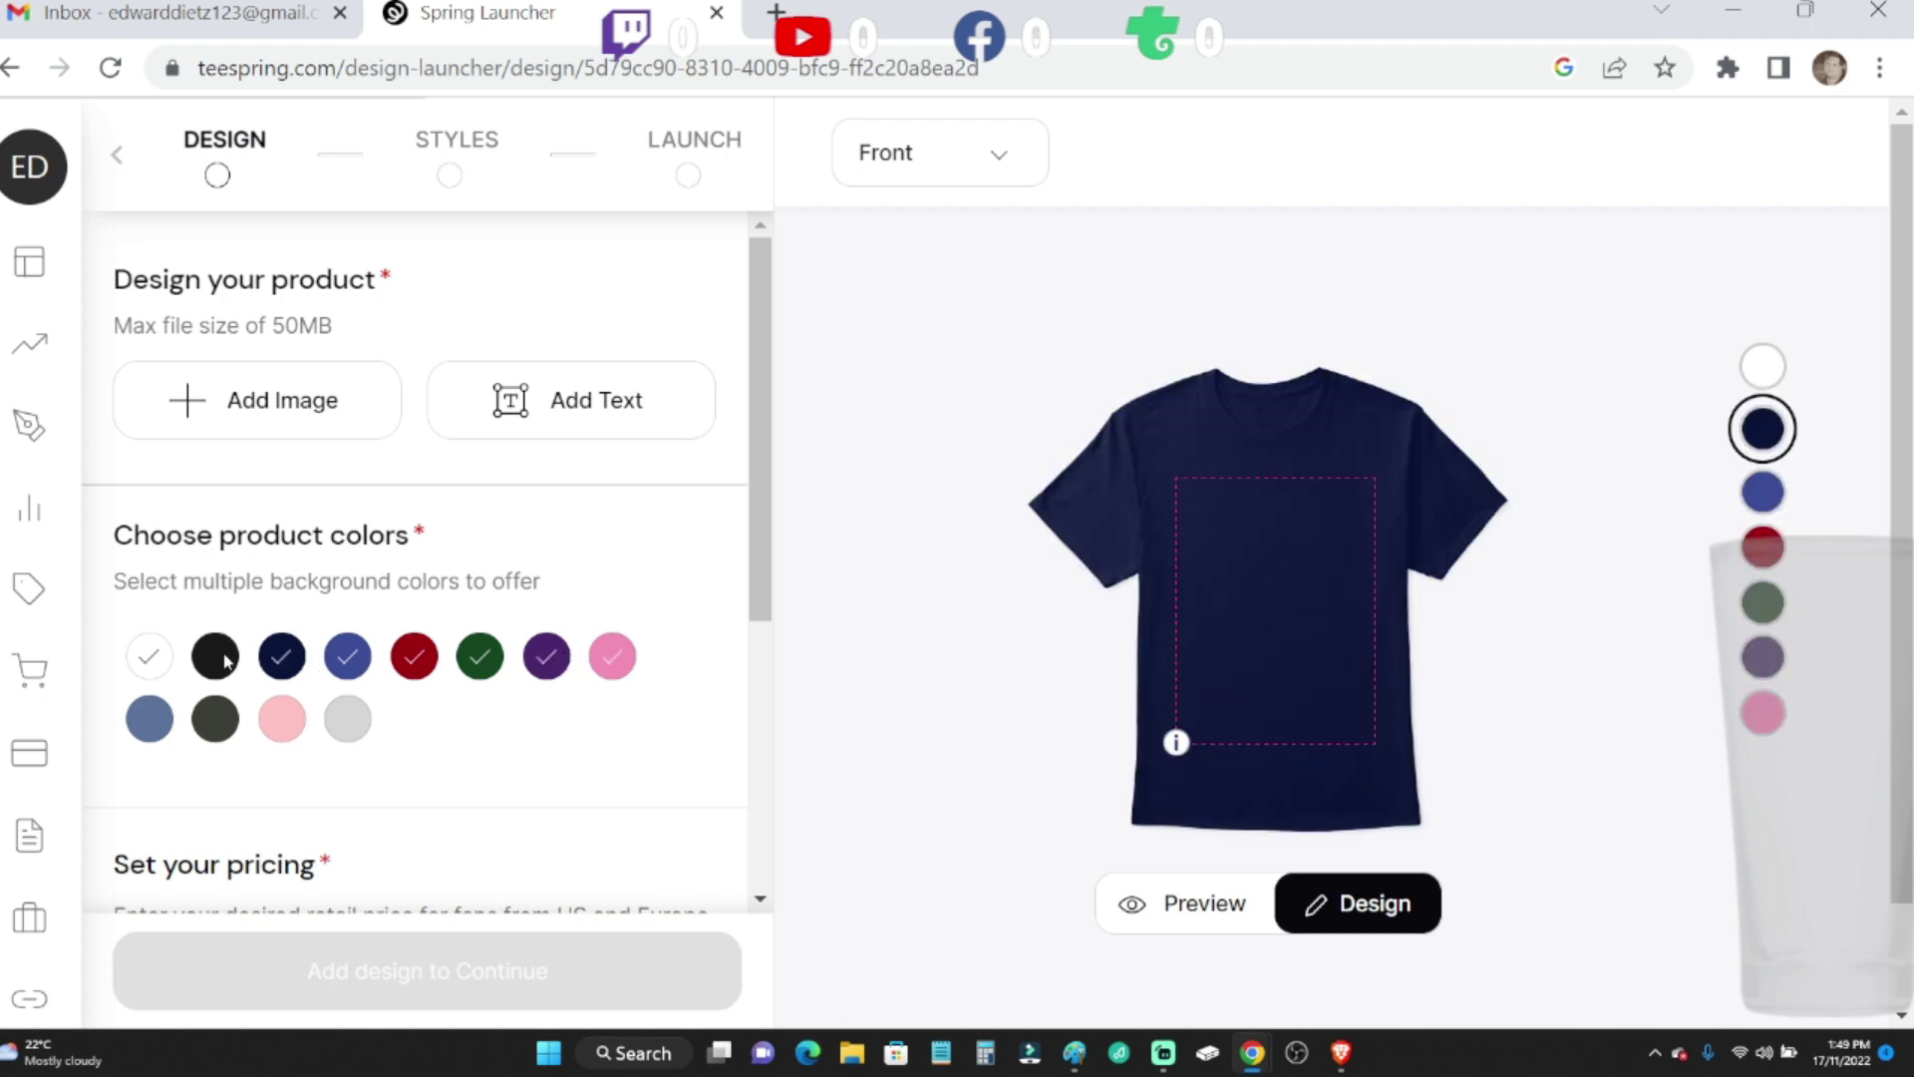
click(224, 665)
click(159, 725)
click(278, 722)
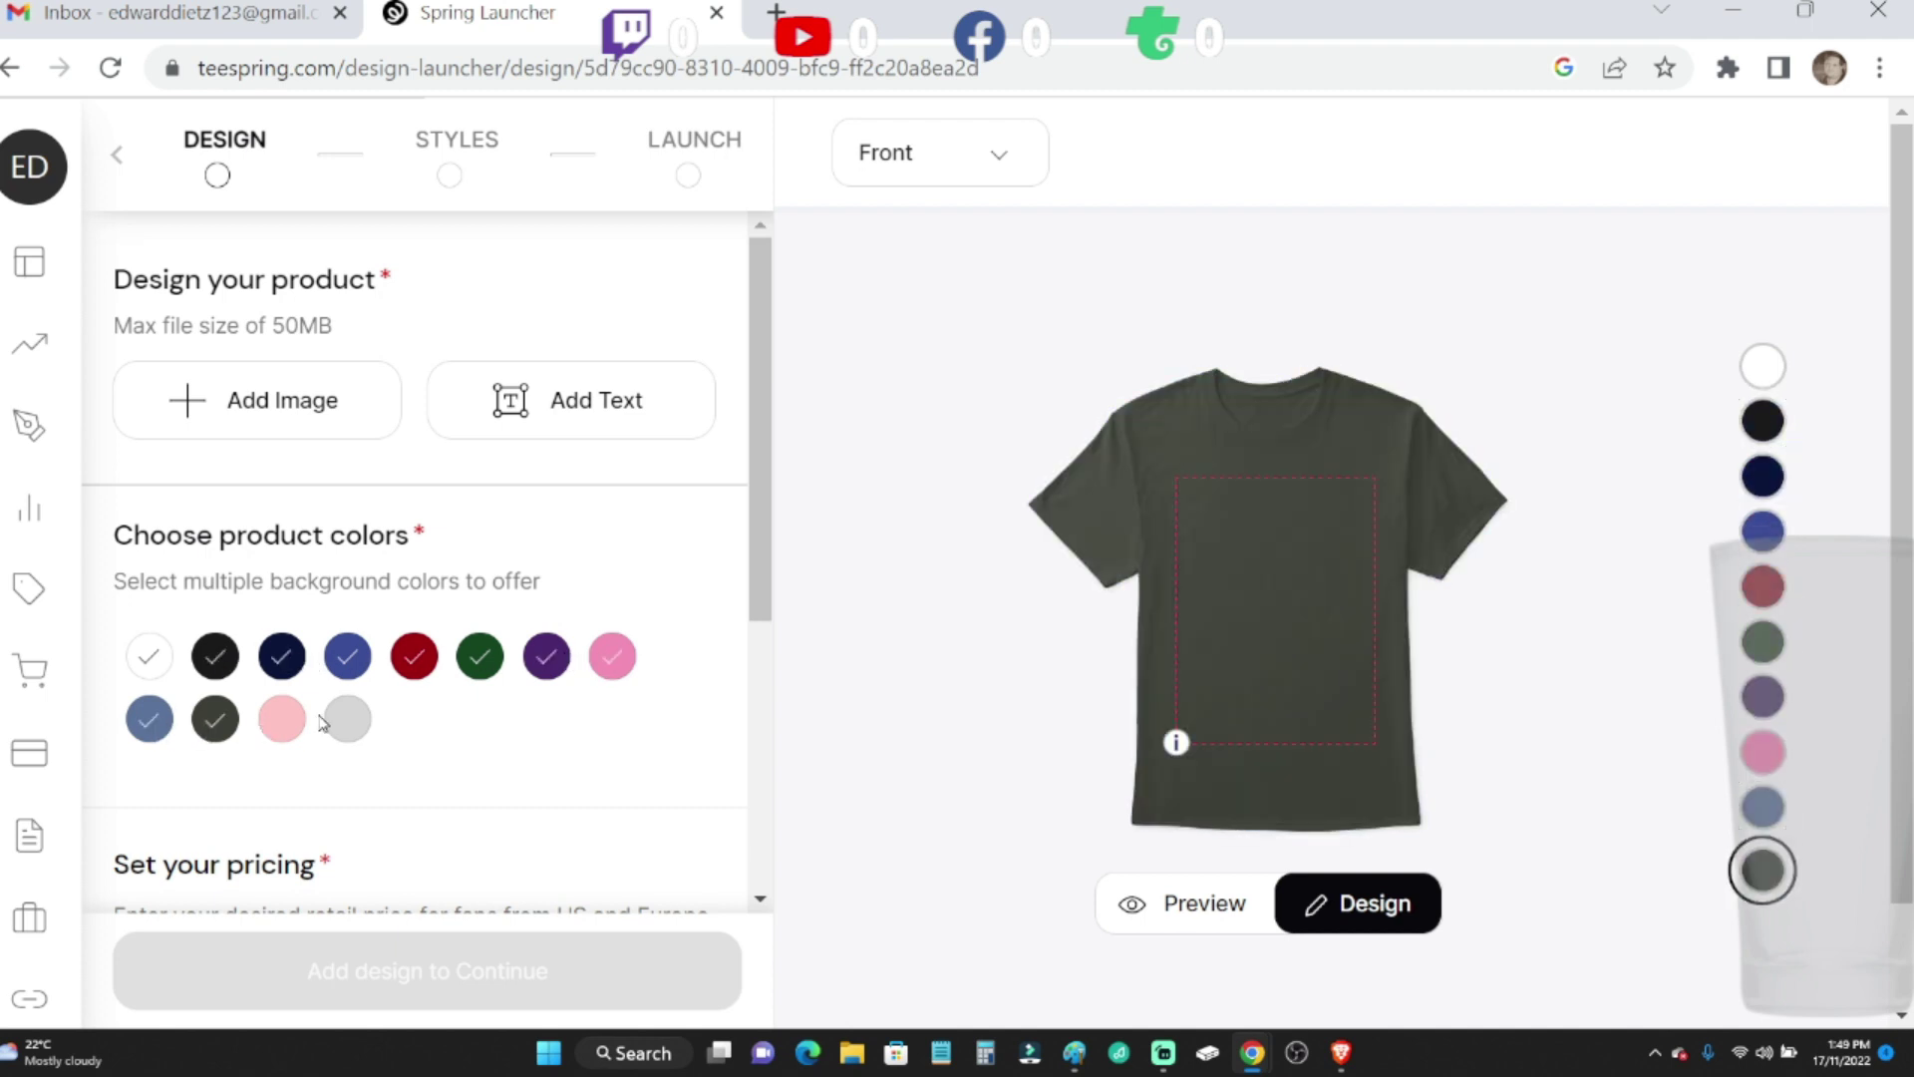
- Add light grey, then upload Sticker from E: New folder (1) onto the tee front
click(350, 720)
scroll(628, 721, down, 1)
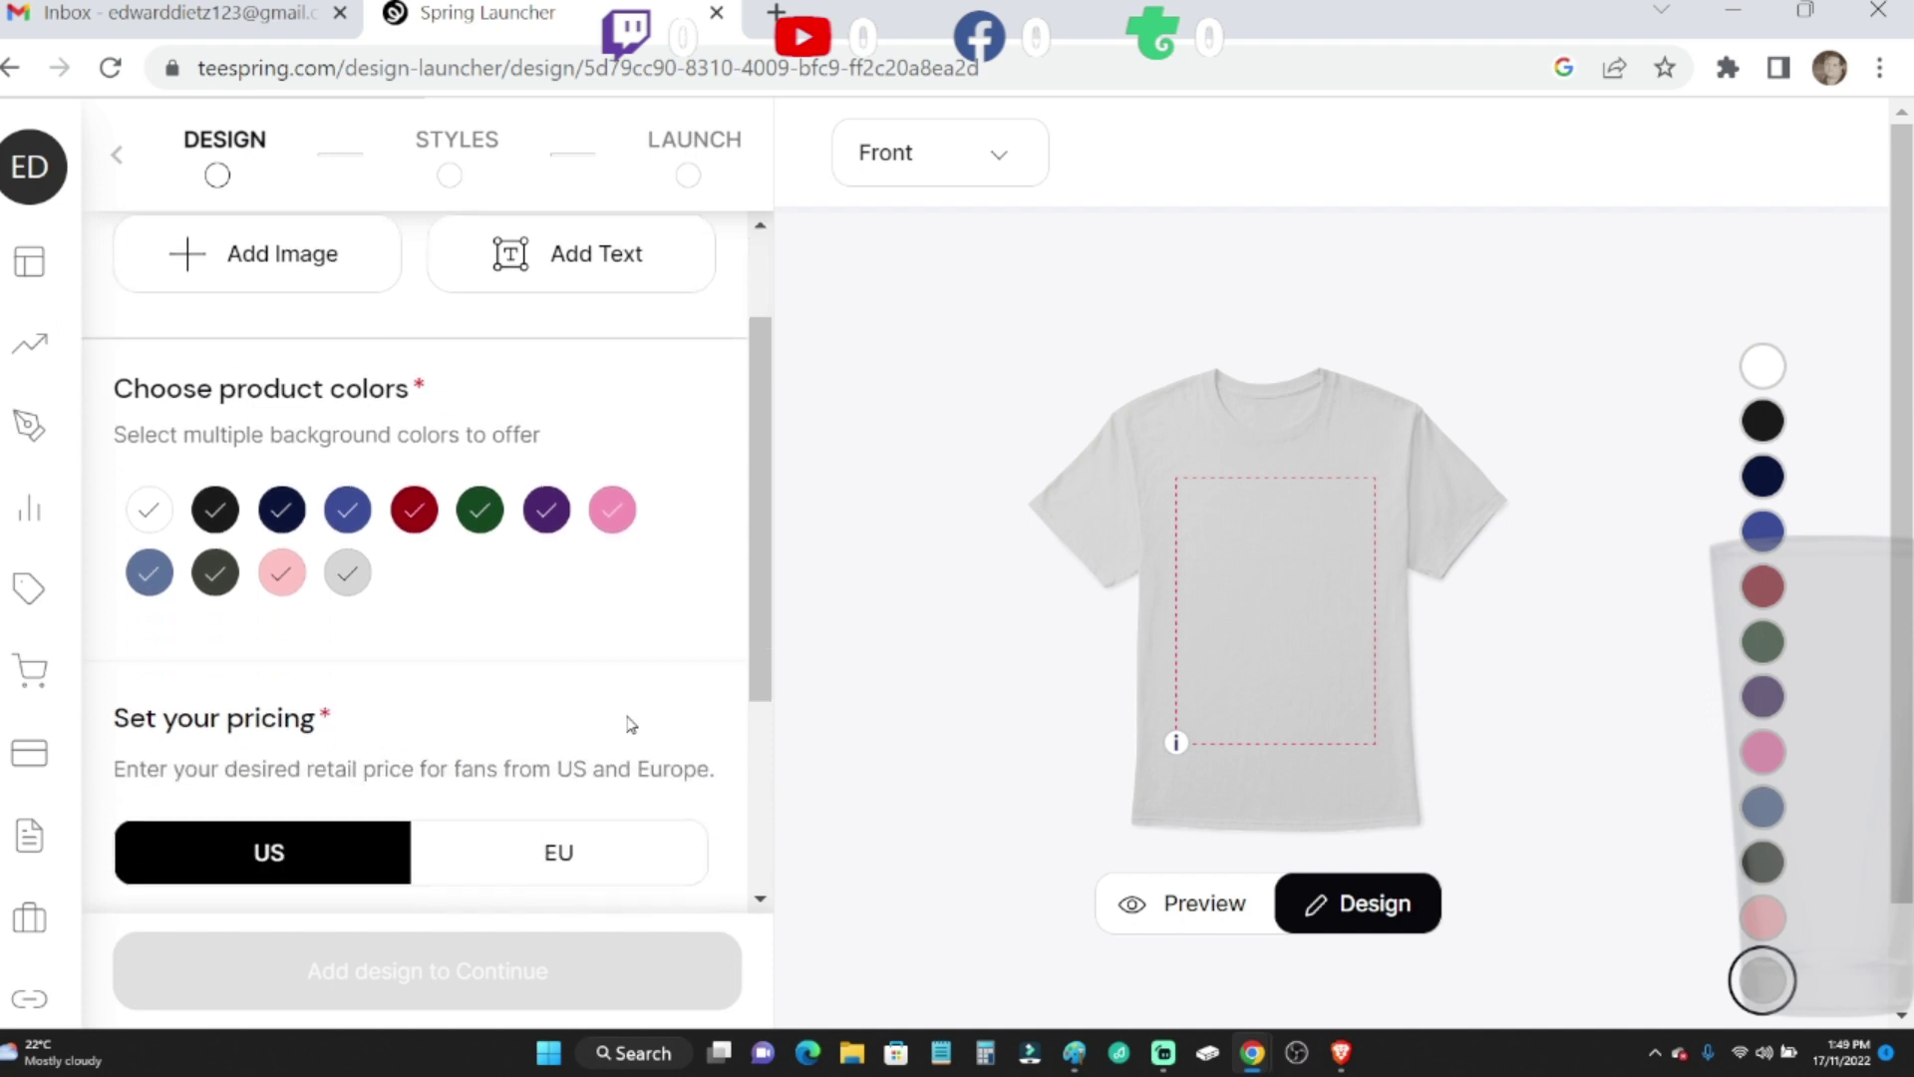
scroll(628, 718, up, 1)
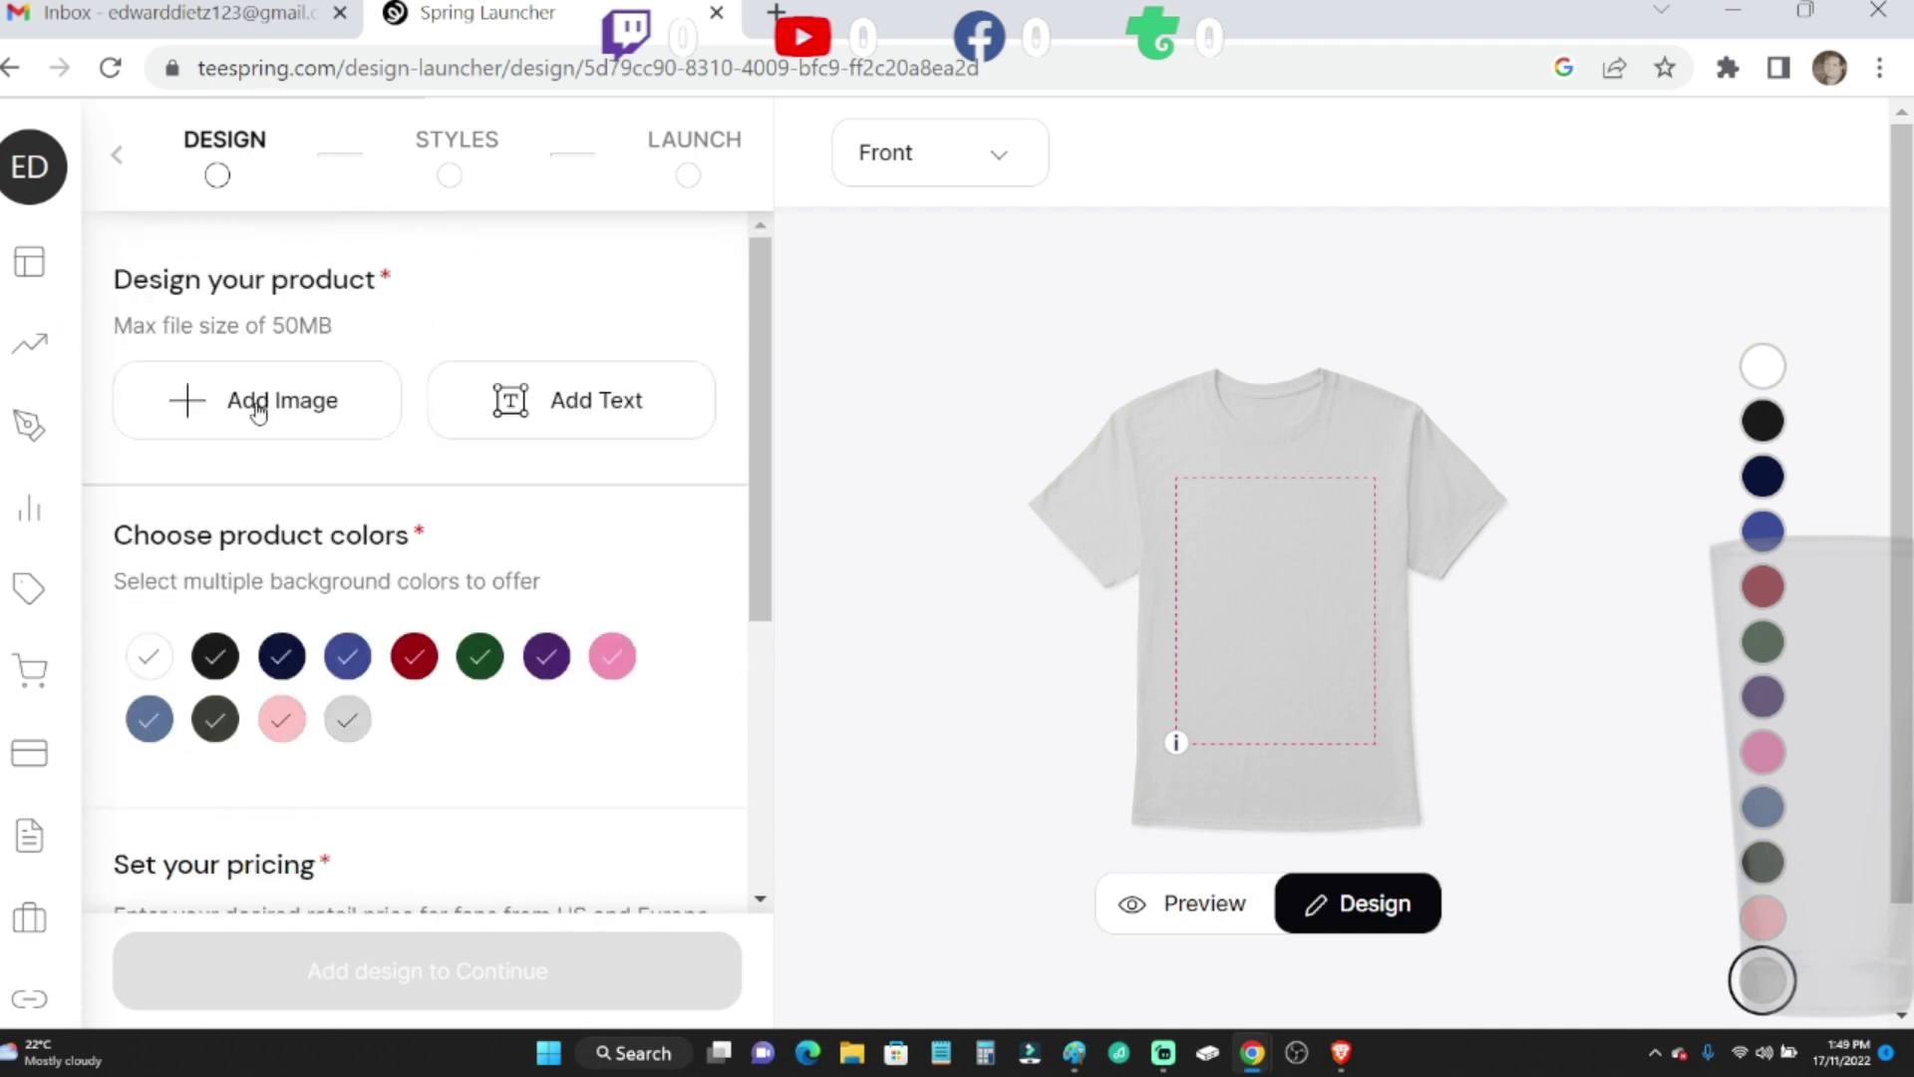
click(261, 404)
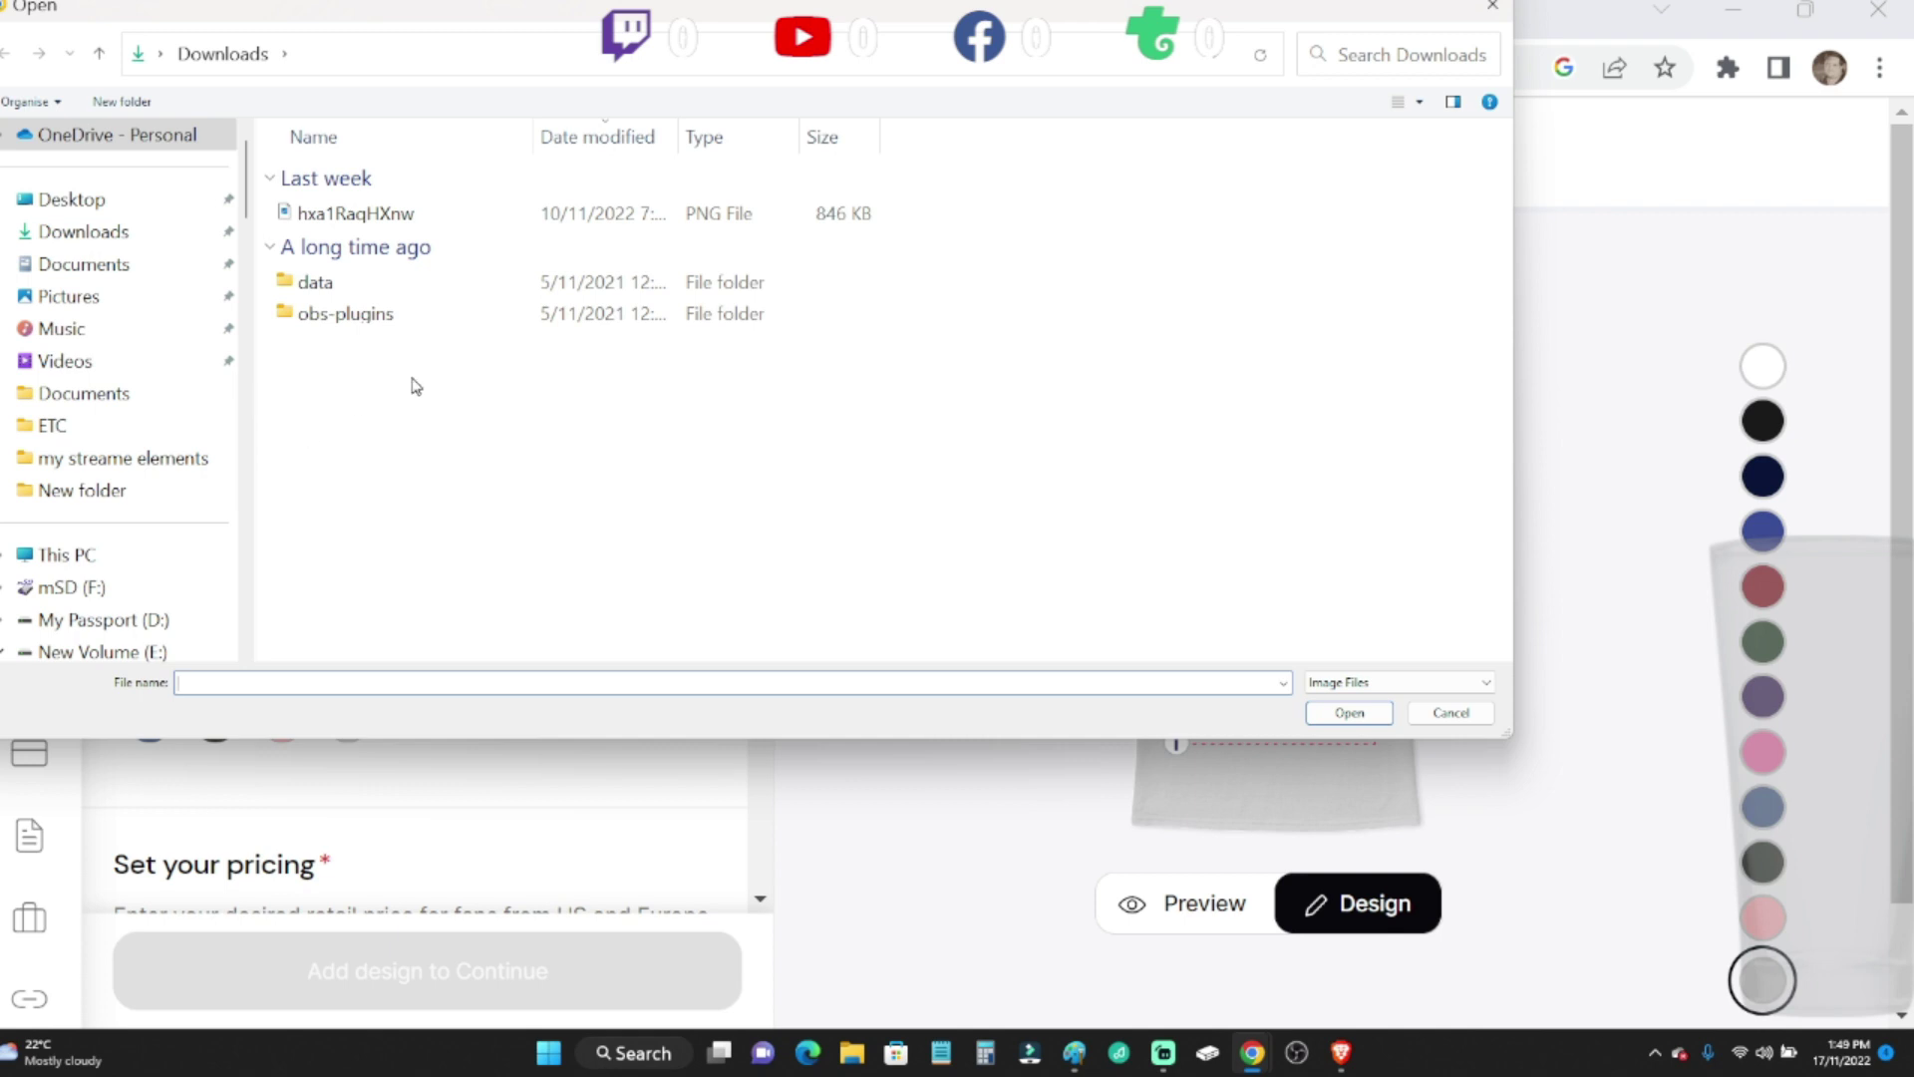
click(205, 398)
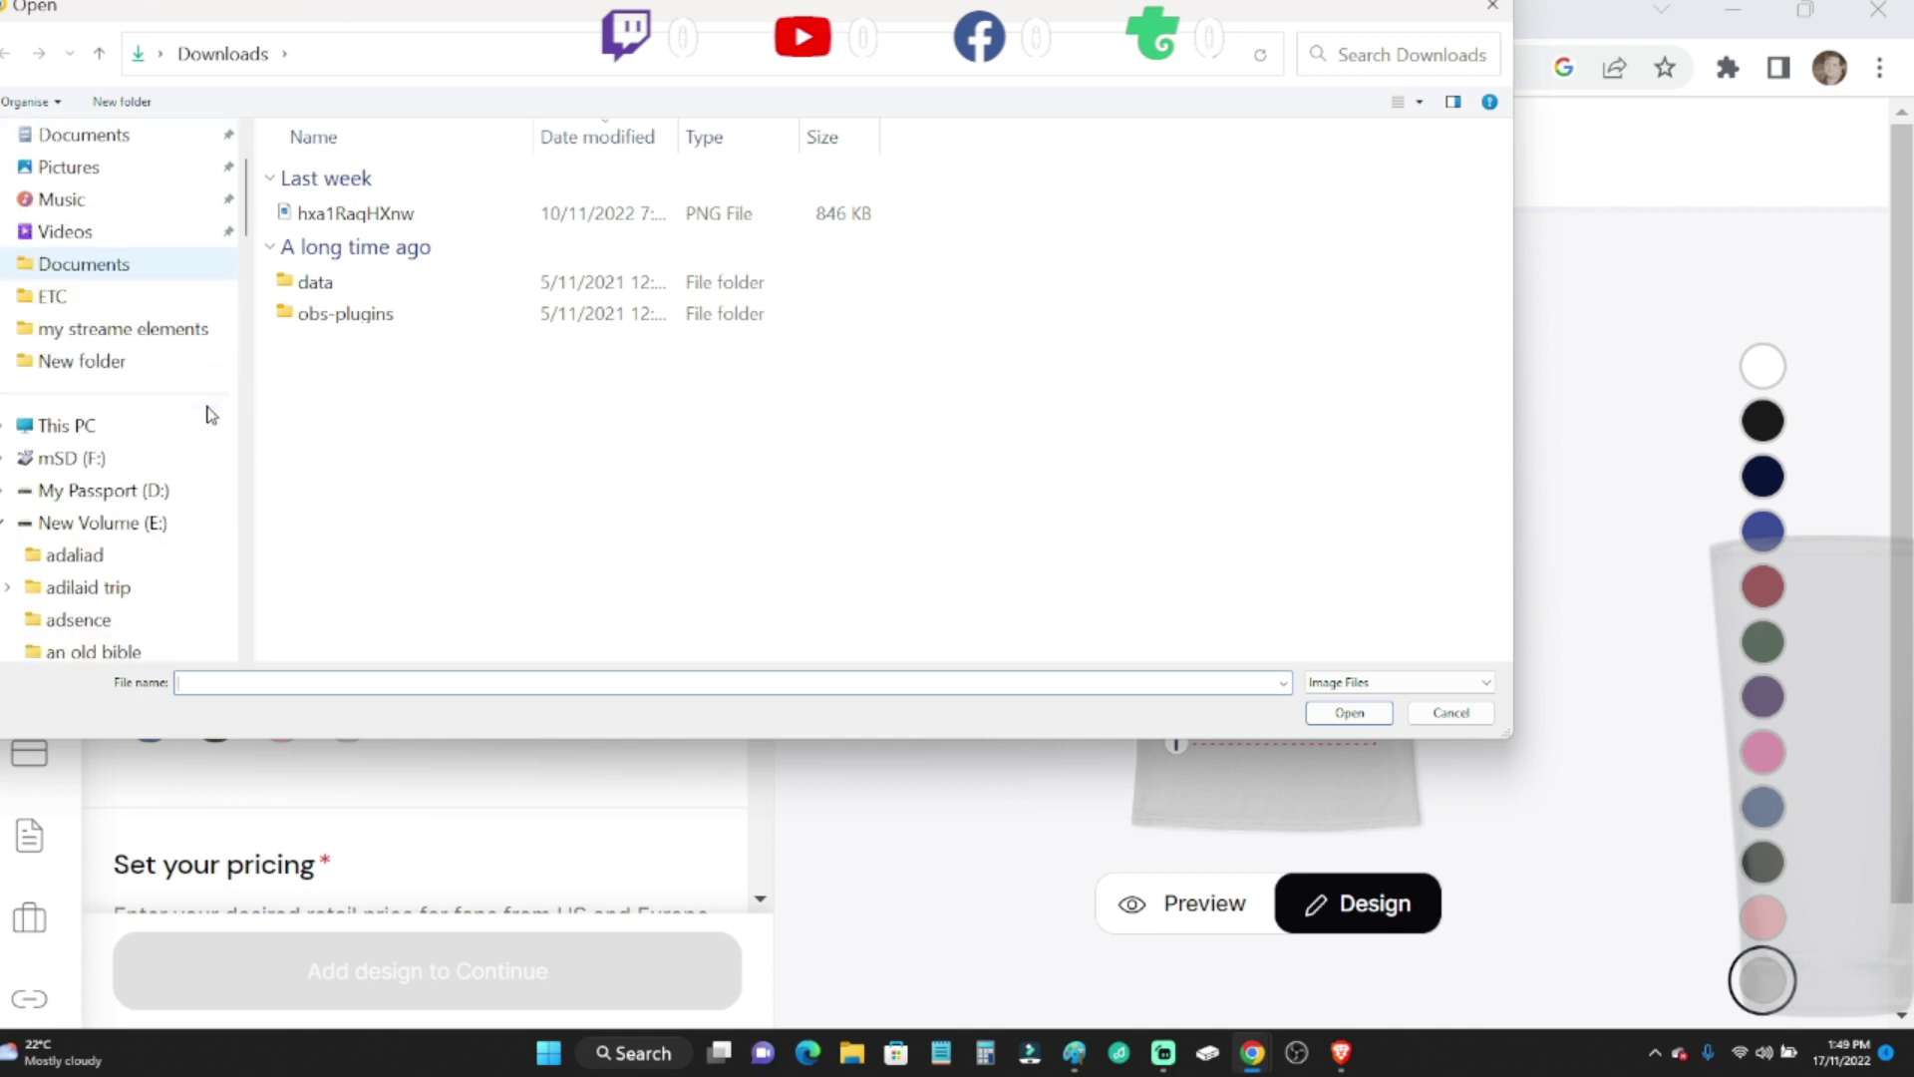
scroll(207, 415, down, 2)
scroll(207, 413, down, 1)
scroll(206, 415, down, 1)
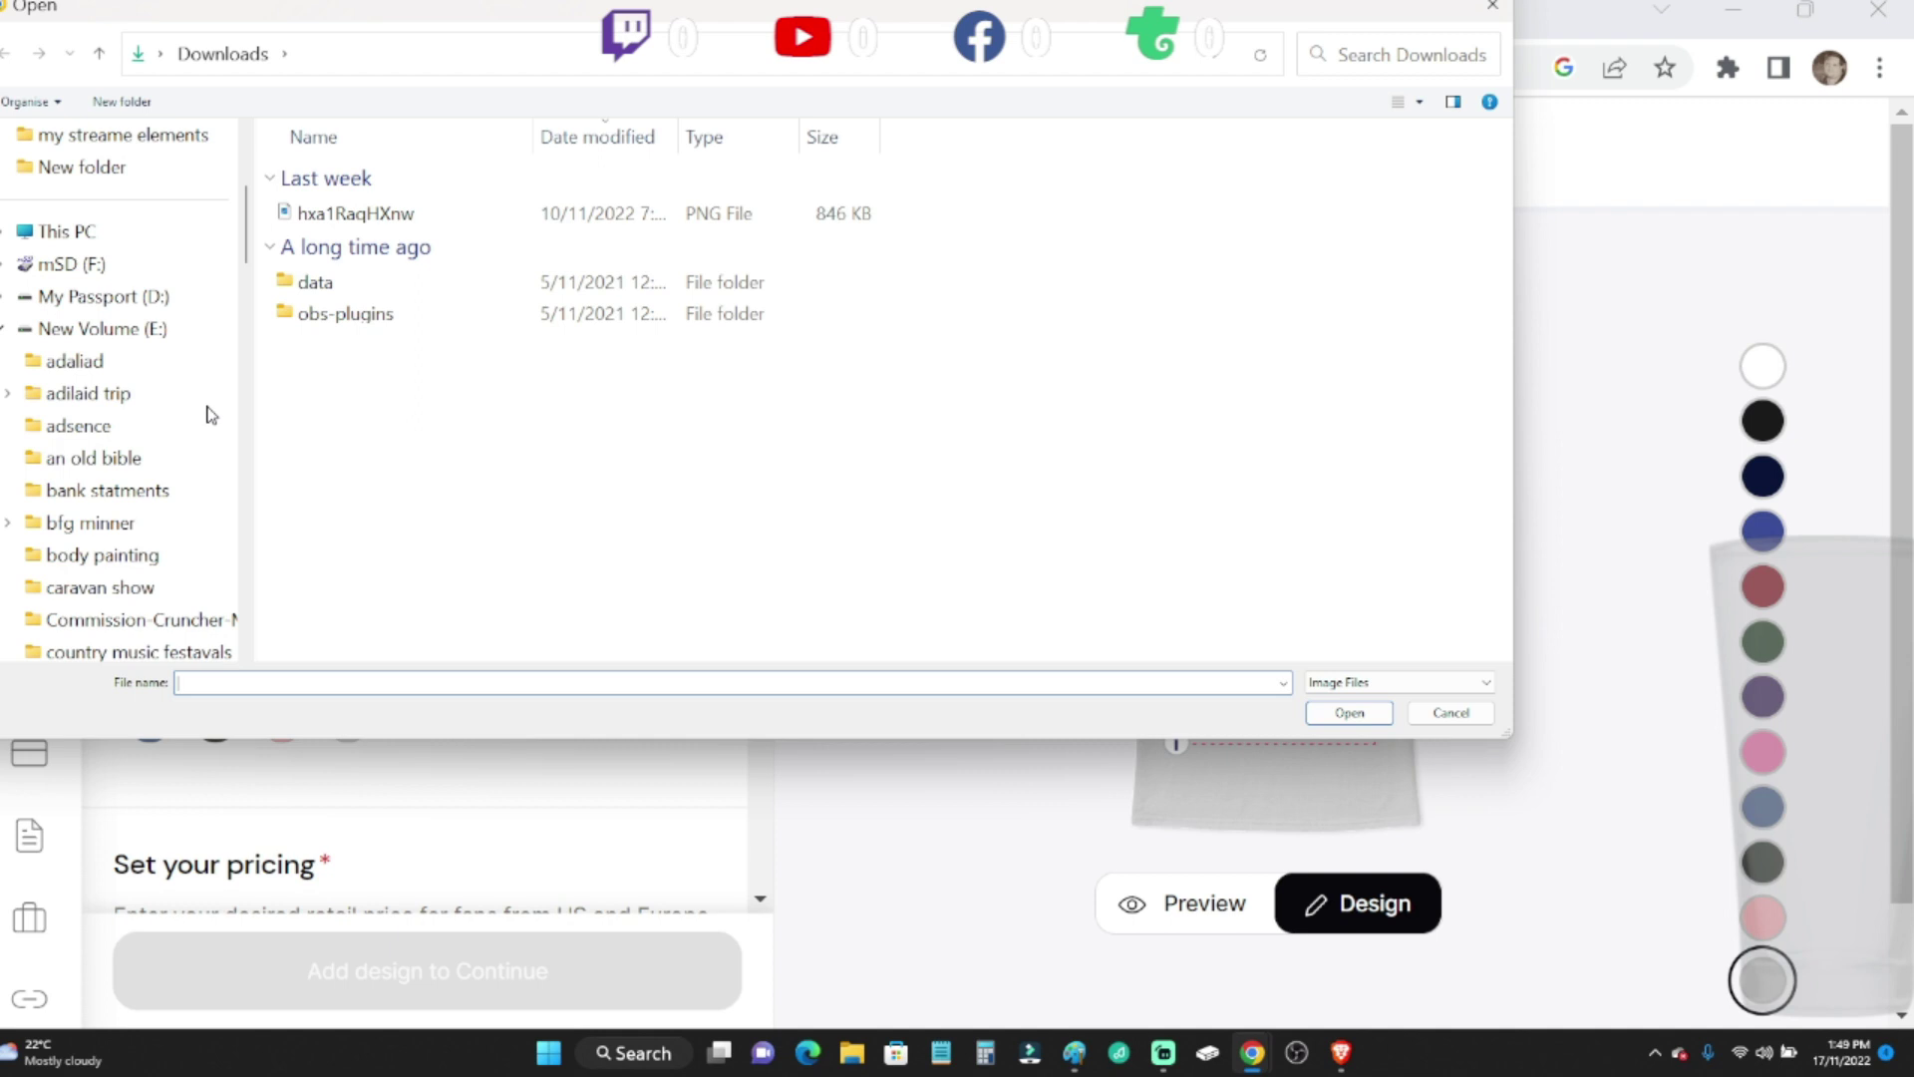
scroll(206, 415, down, 1)
scroll(206, 414, down, 1)
scroll(206, 415, down, 1)
scroll(206, 415, down, 1)
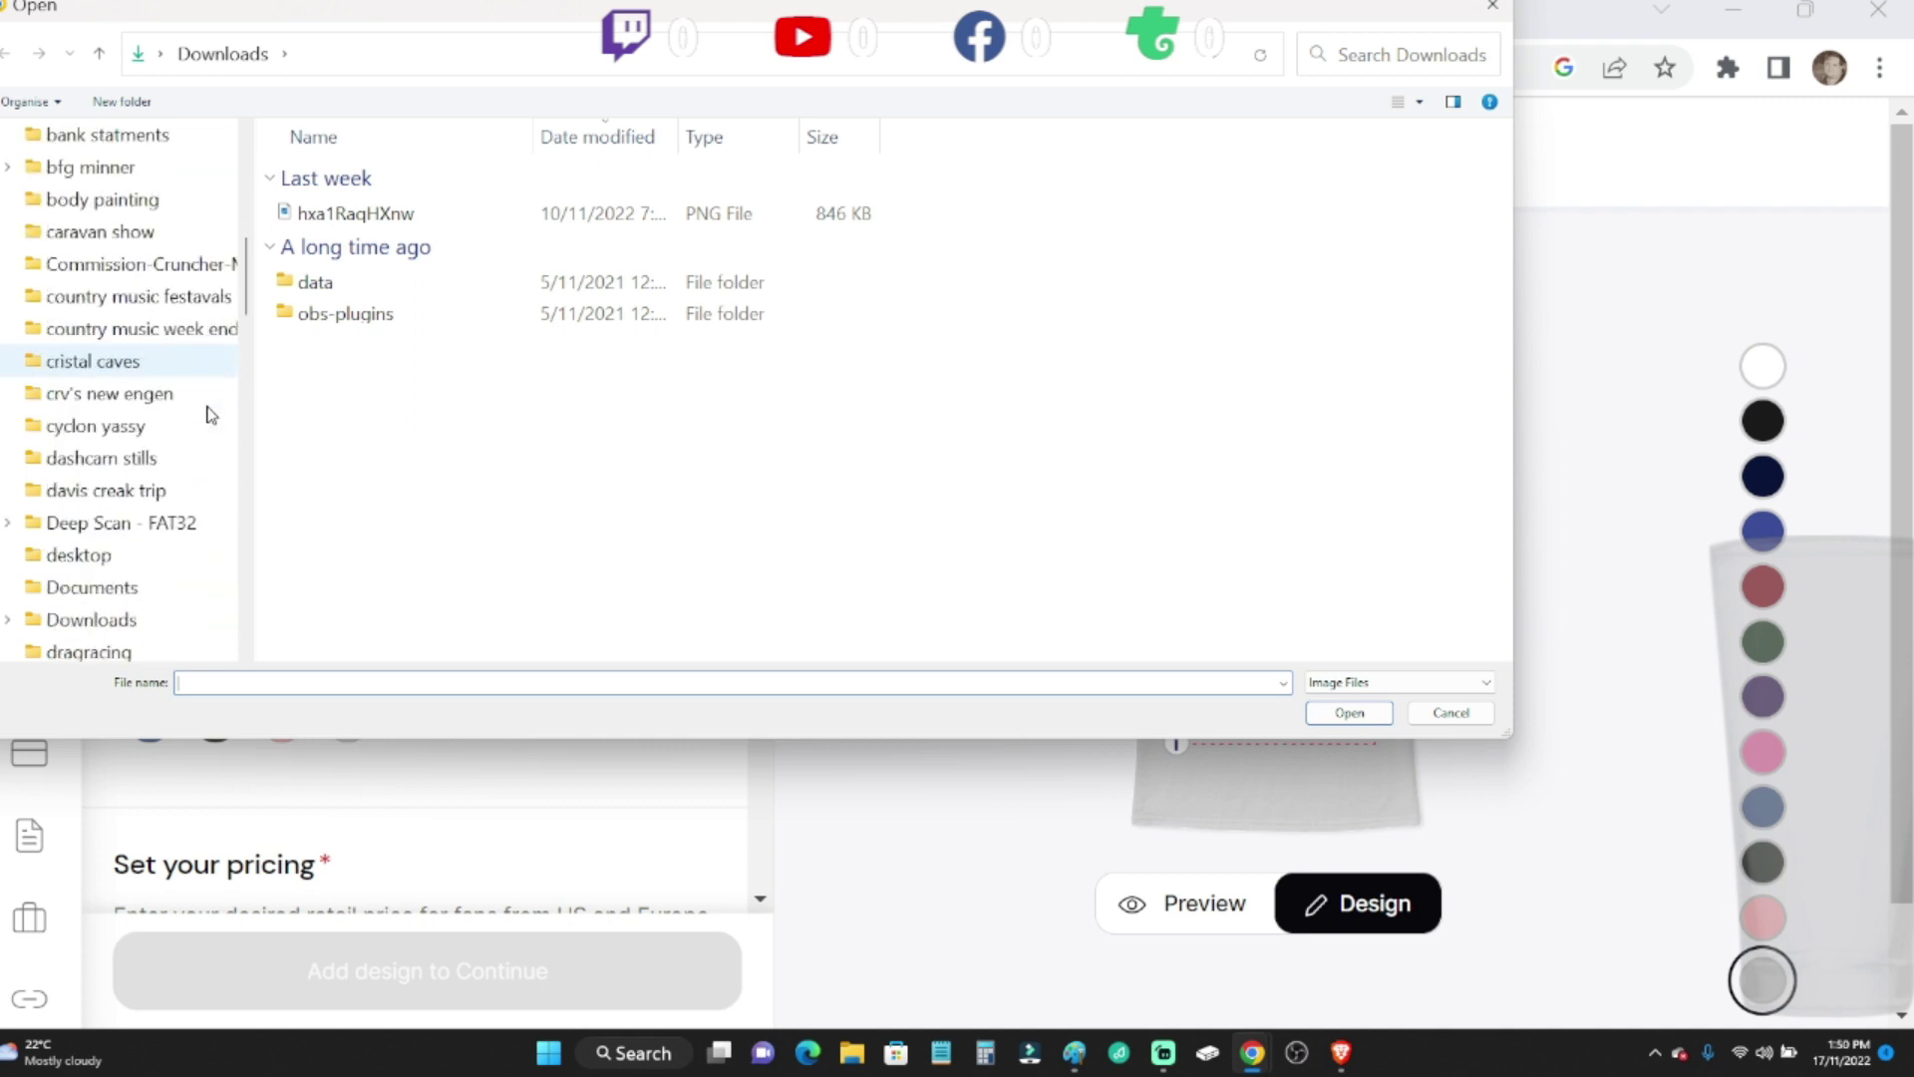
scroll(207, 414, down, 1)
scroll(207, 415, down, 1)
scroll(208, 415, down, 1)
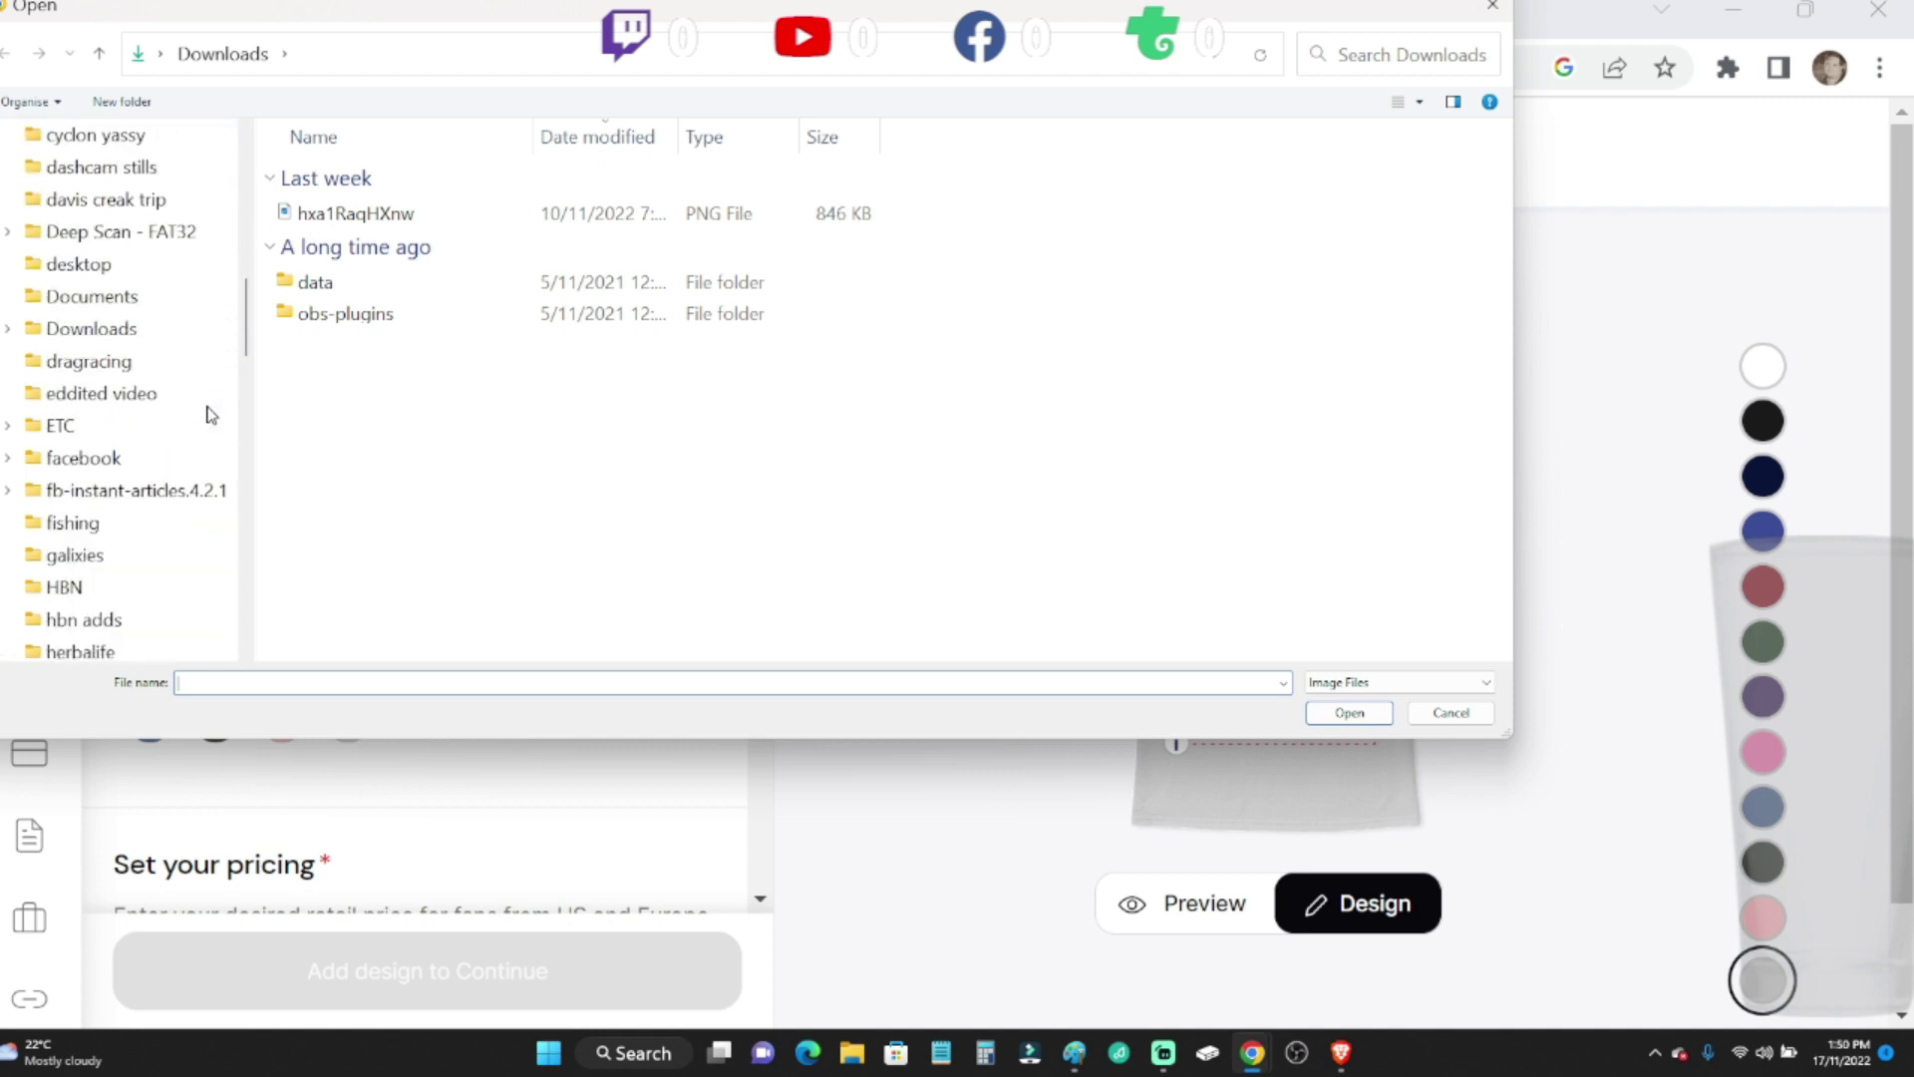
scroll(206, 415, down, 1)
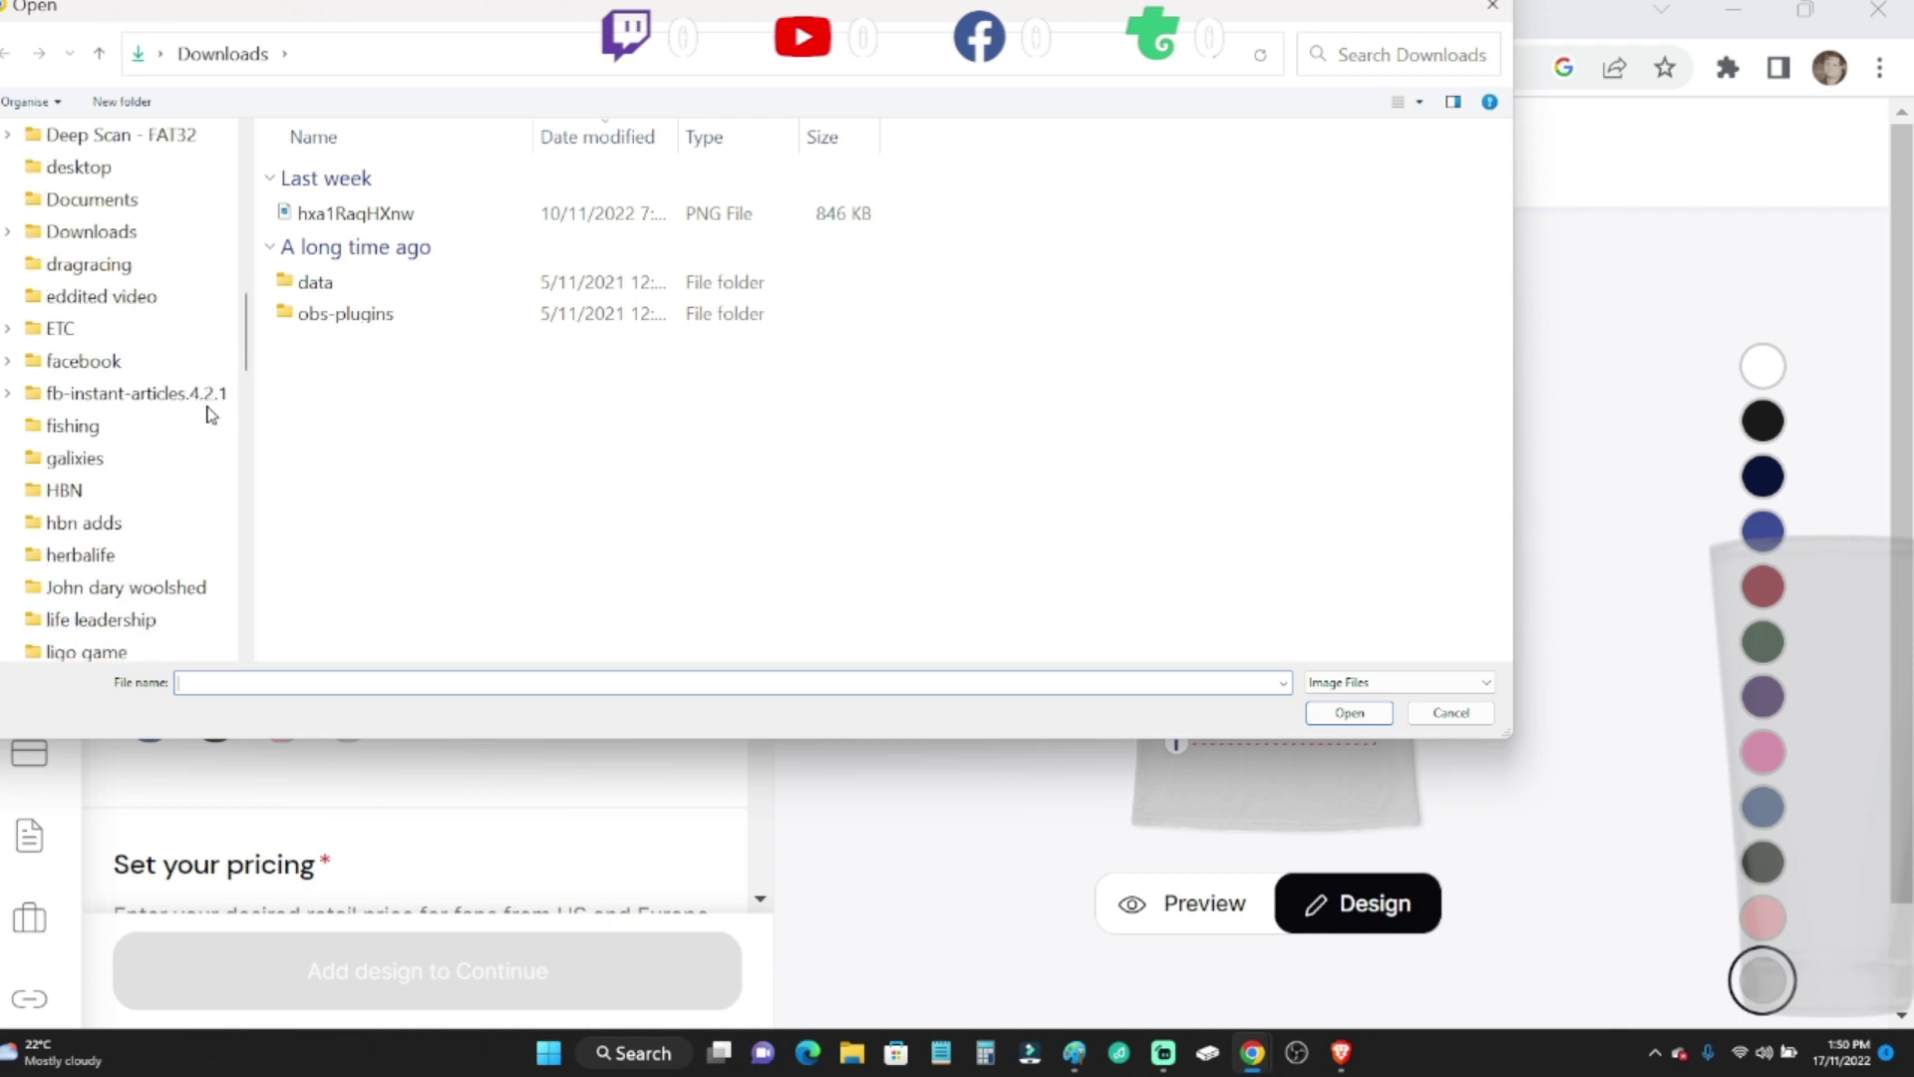
scroll(207, 414, down, 1)
scroll(206, 414, down, 1)
scroll(208, 414, down, 1)
scroll(207, 415, down, 2)
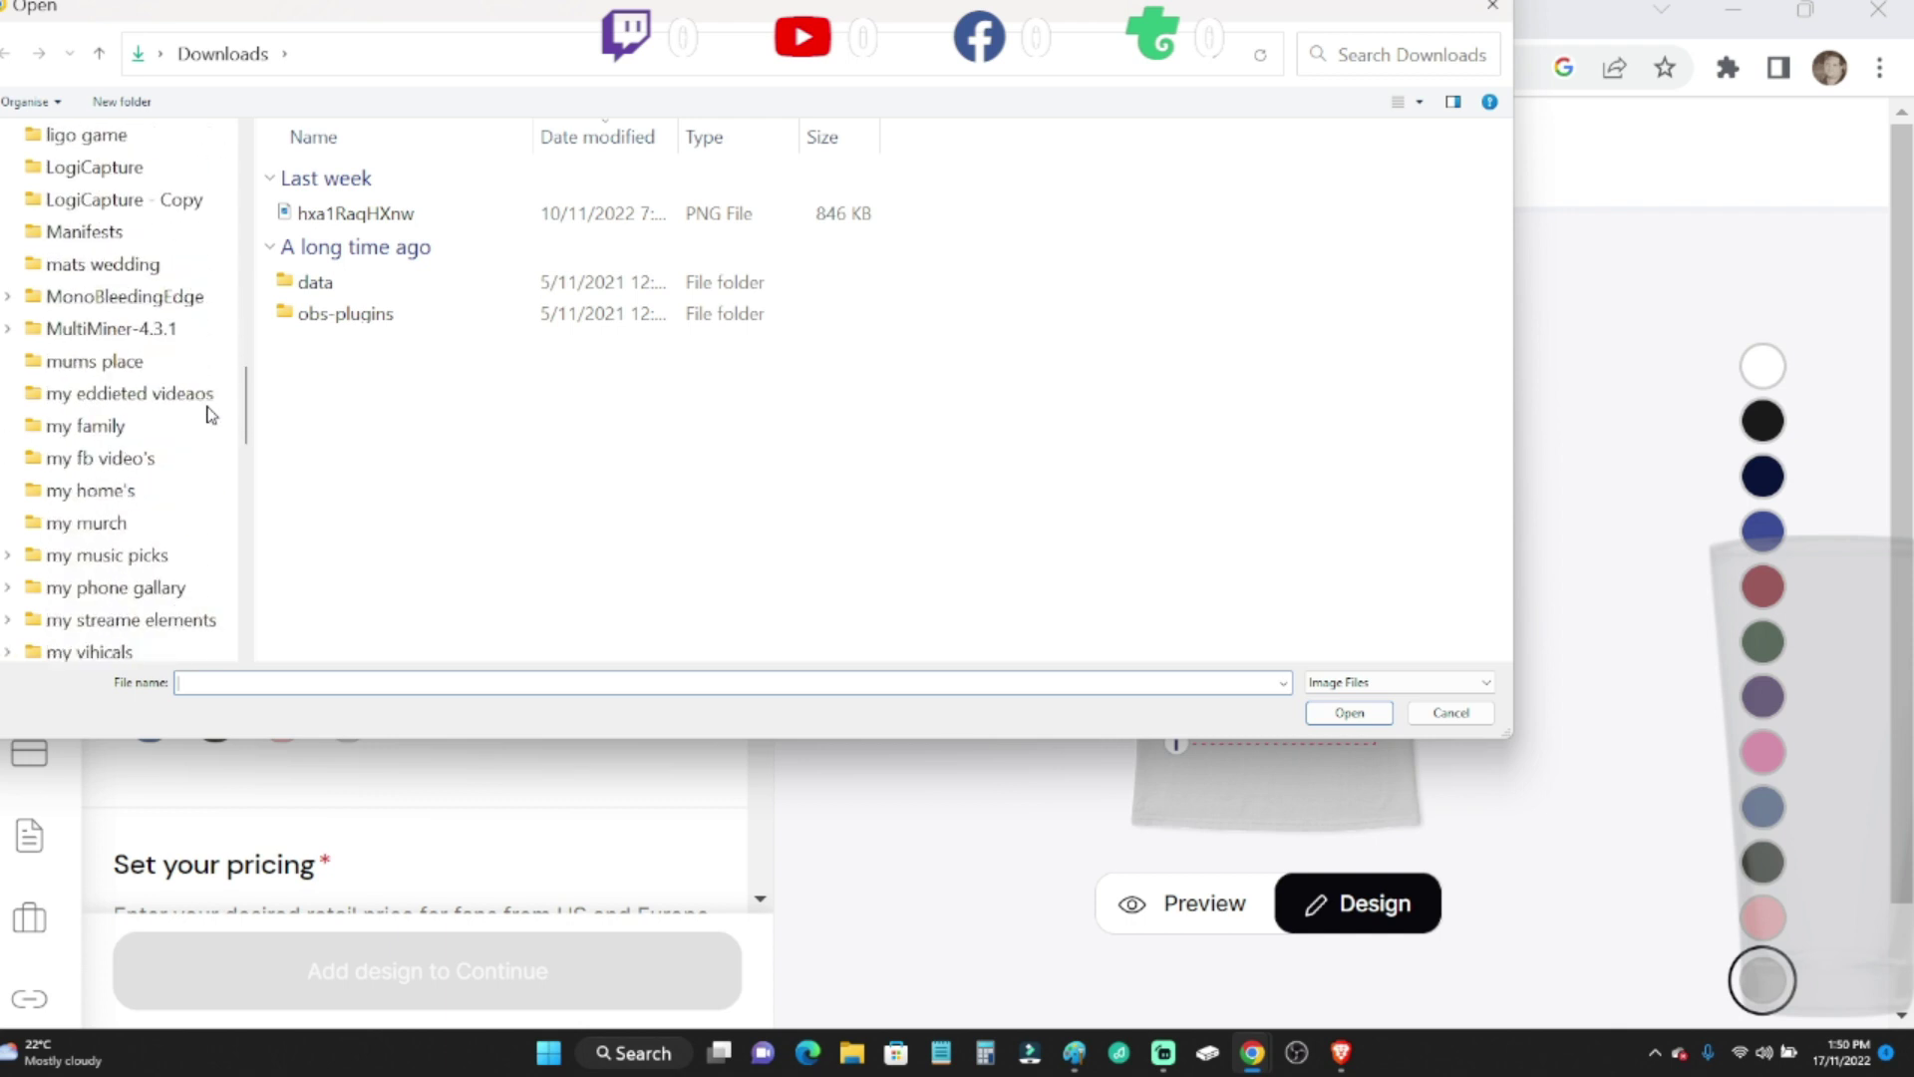
scroll(207, 414, down, 1)
scroll(206, 414, down, 1)
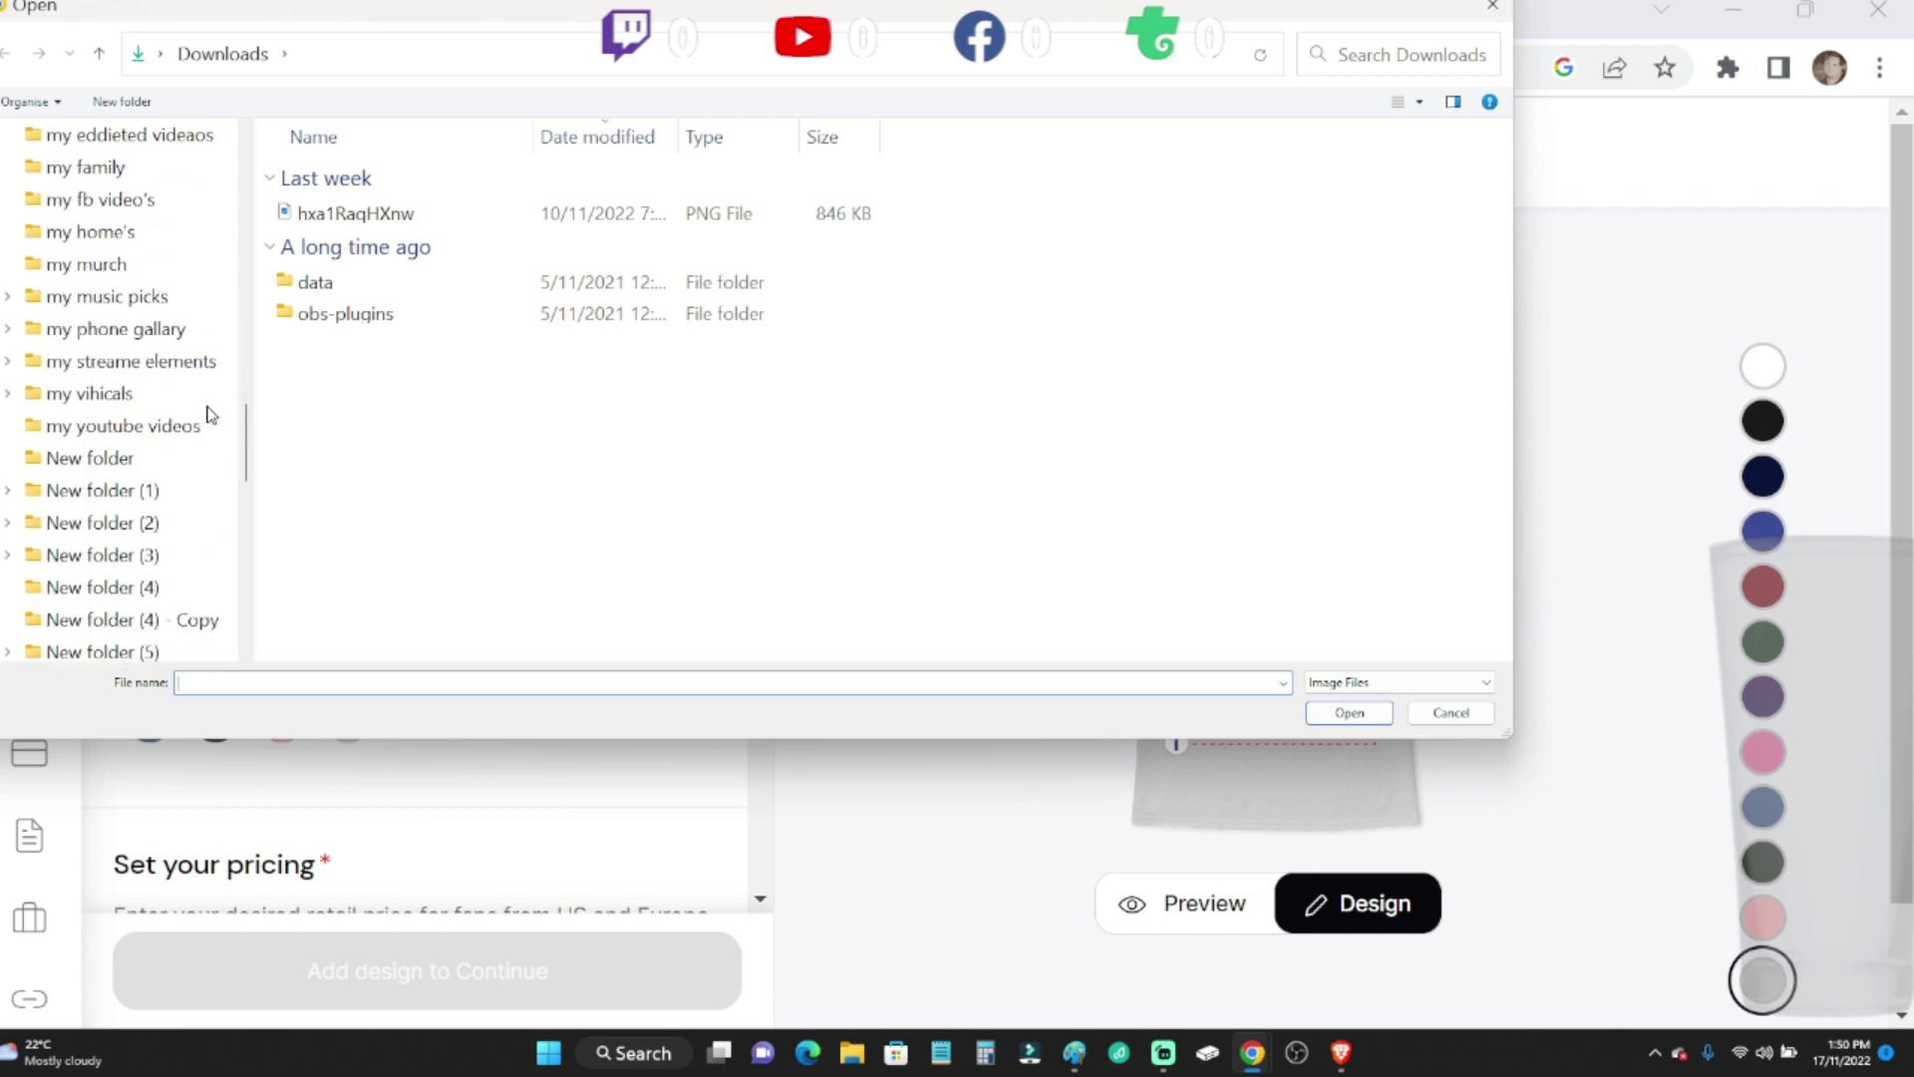
click(106, 489)
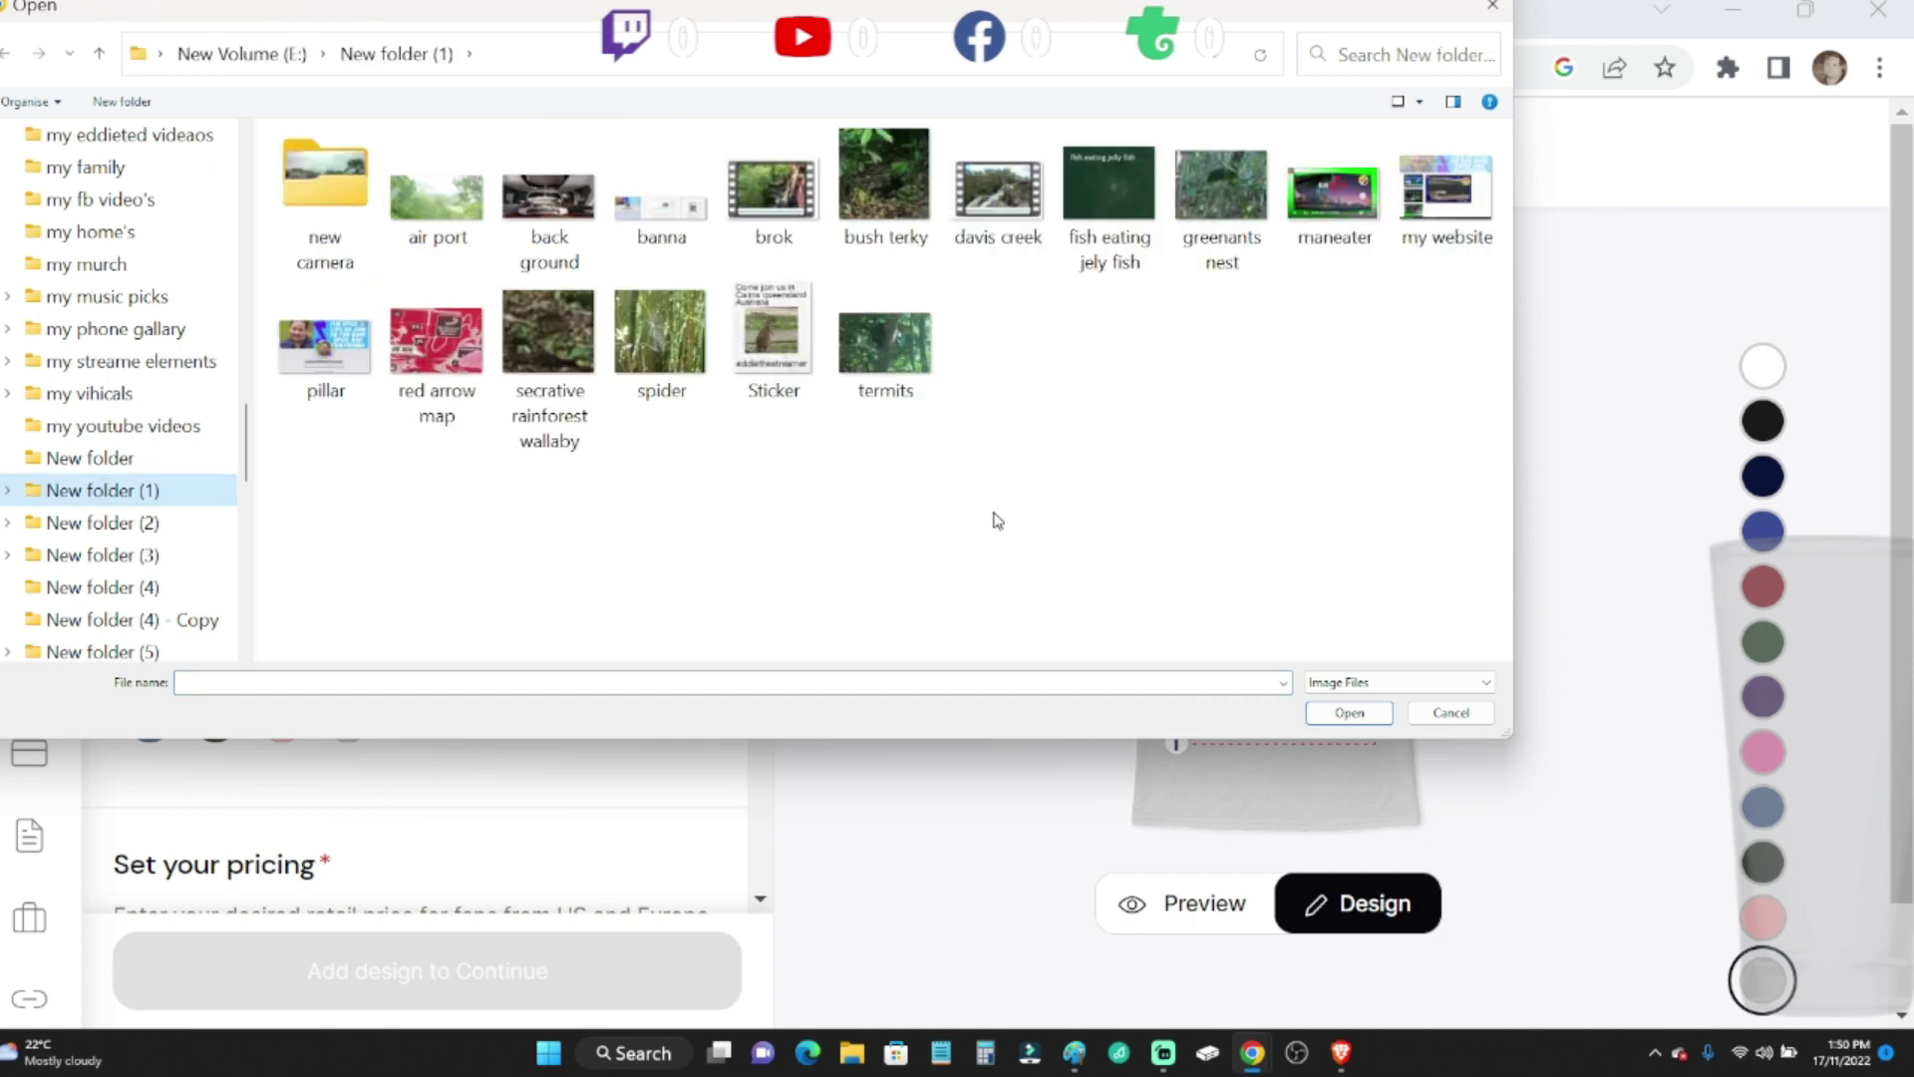
click(773, 340)
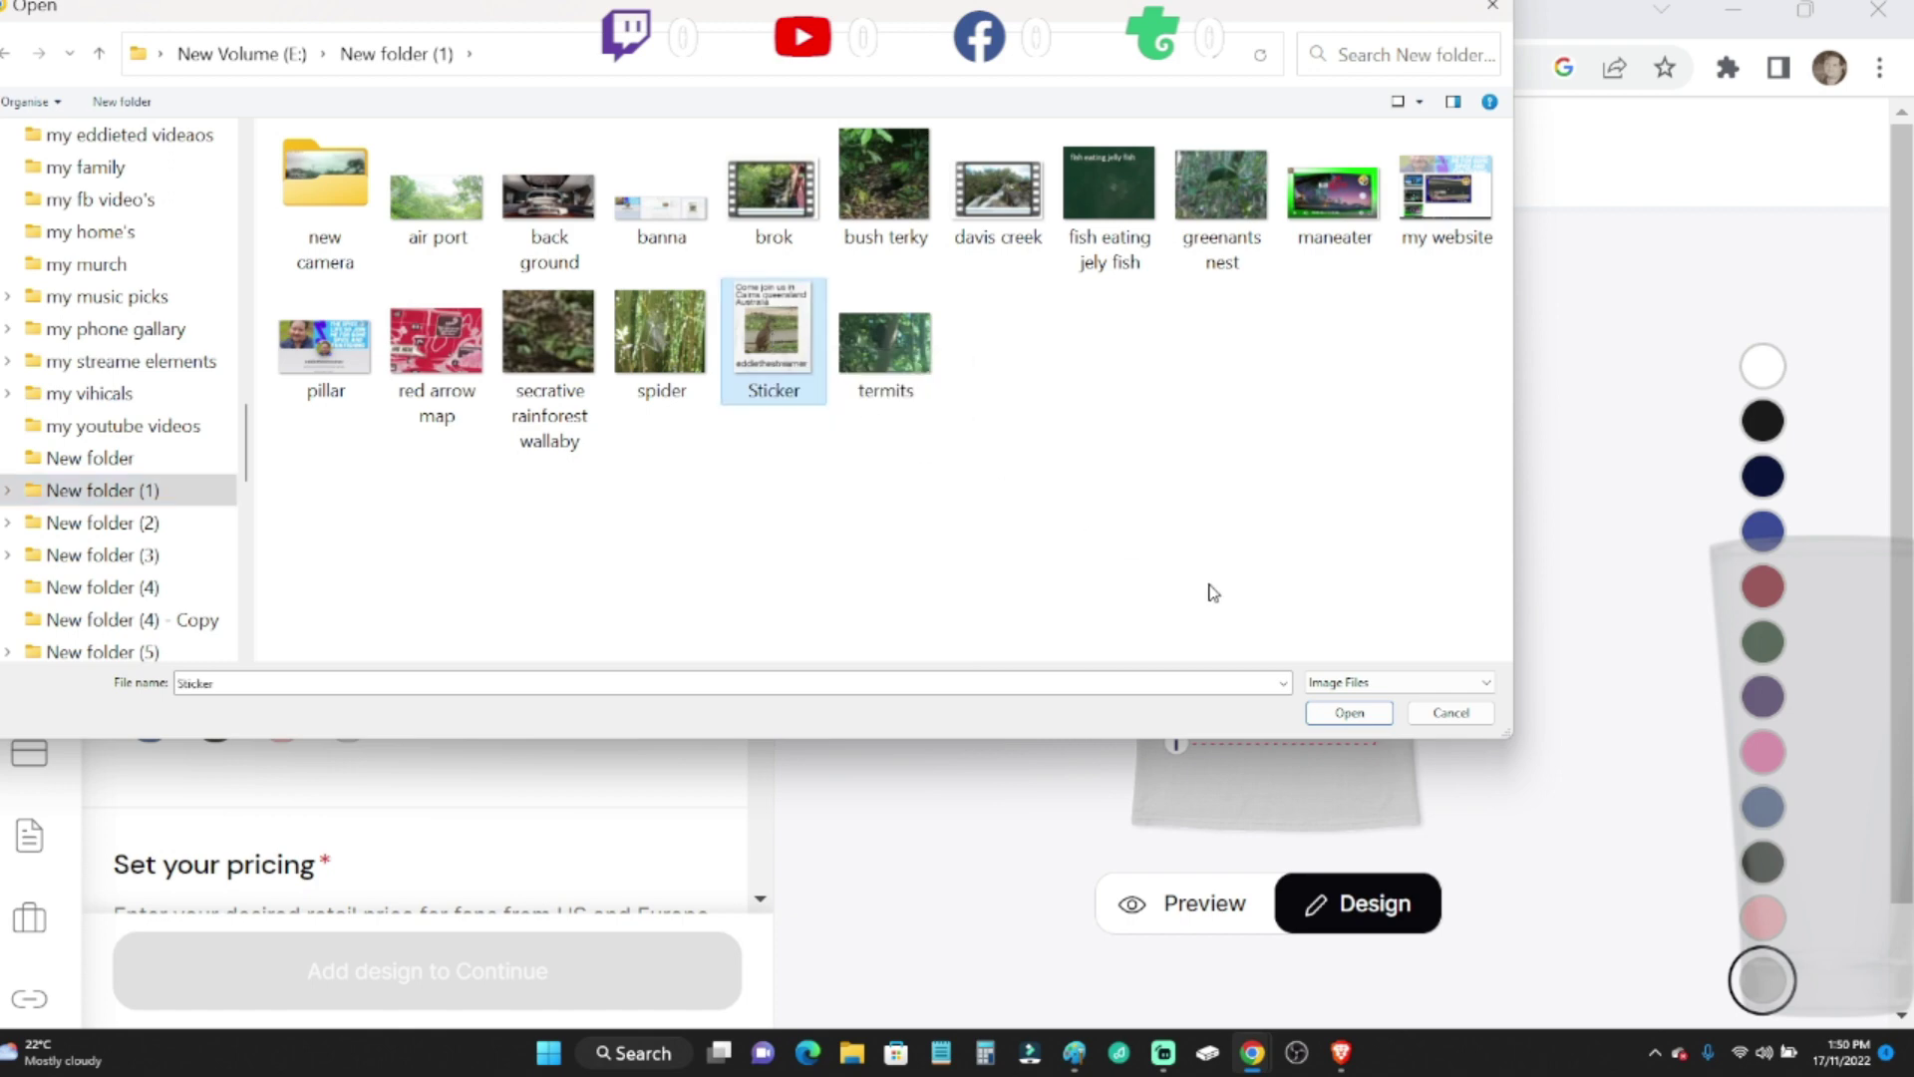
click(1346, 713)
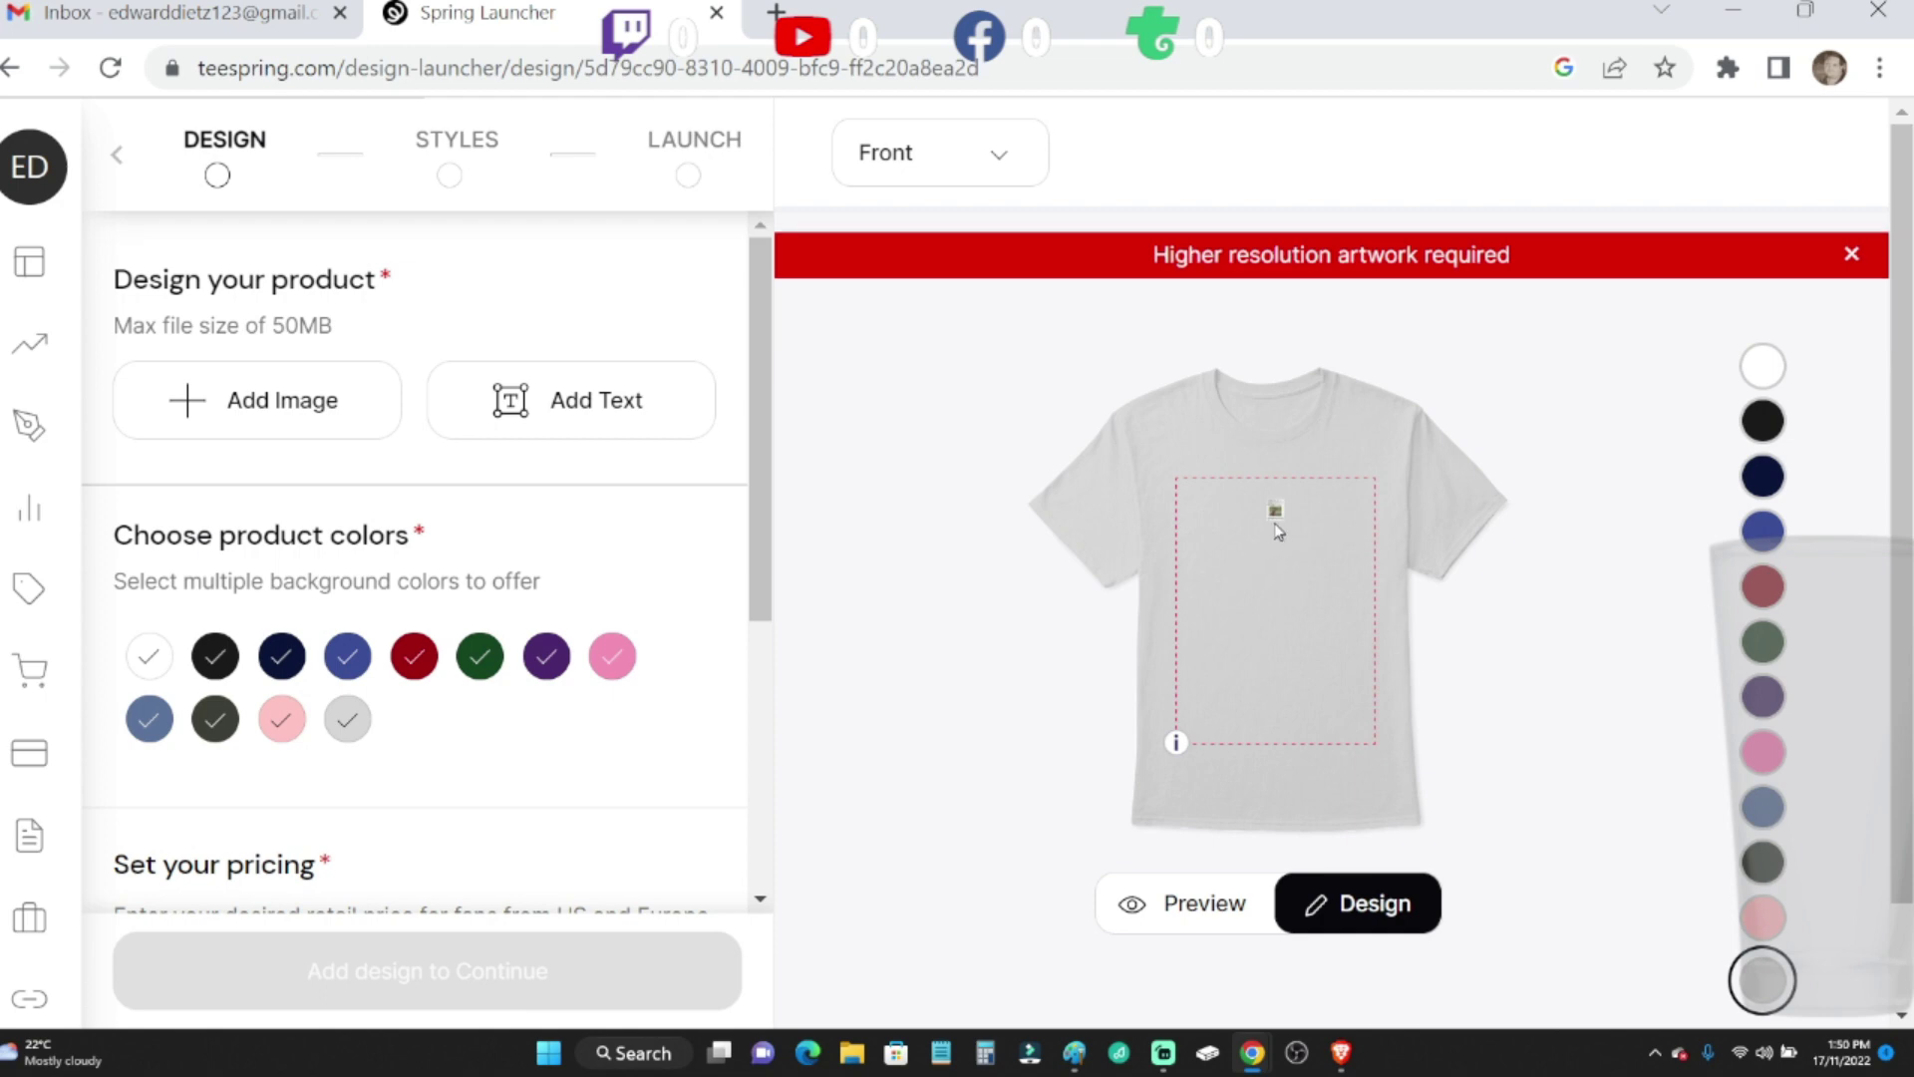
- Nudge the Sticker artwork slightly lower on the shirt, then bring up the Start menu
drag(1278, 531, 1298, 576)
click(1339, 543)
click(546, 1066)
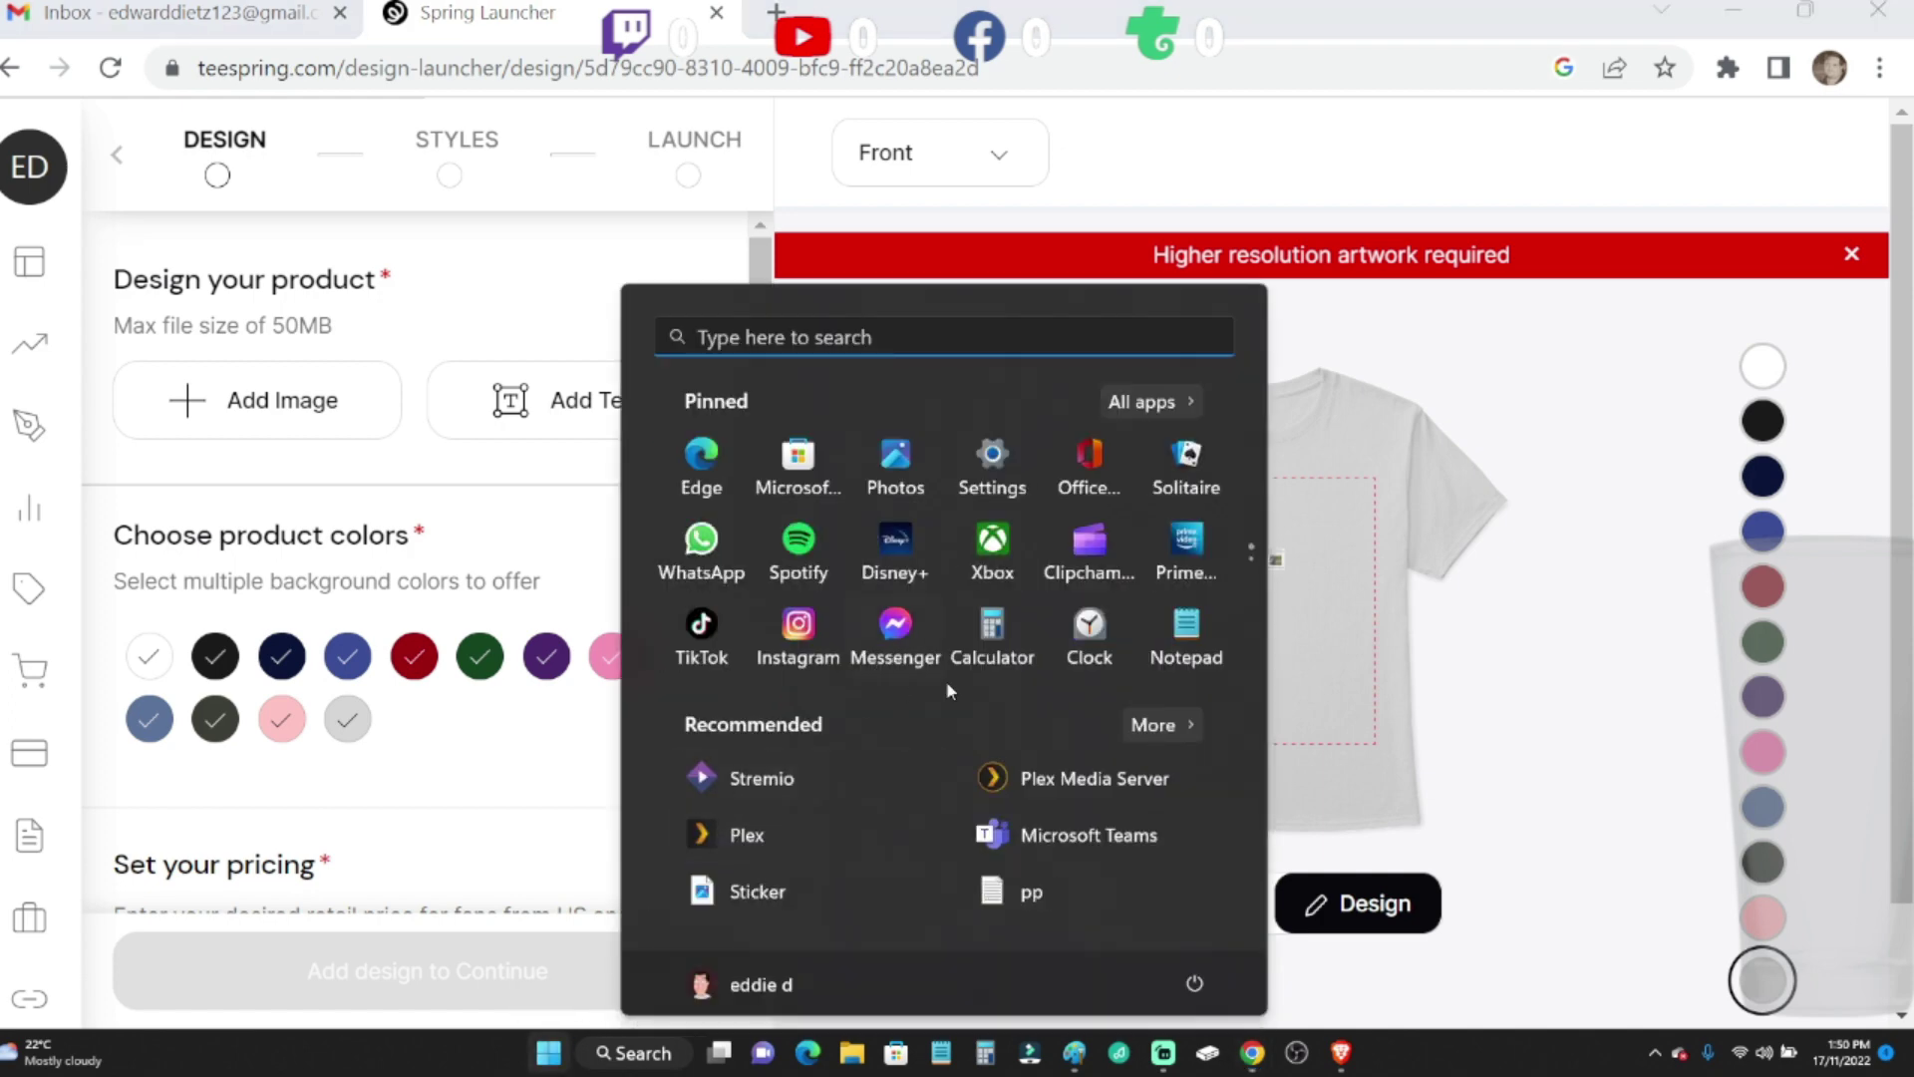
- Launch Paint 3D from the Start menu's All apps list
click(1146, 408)
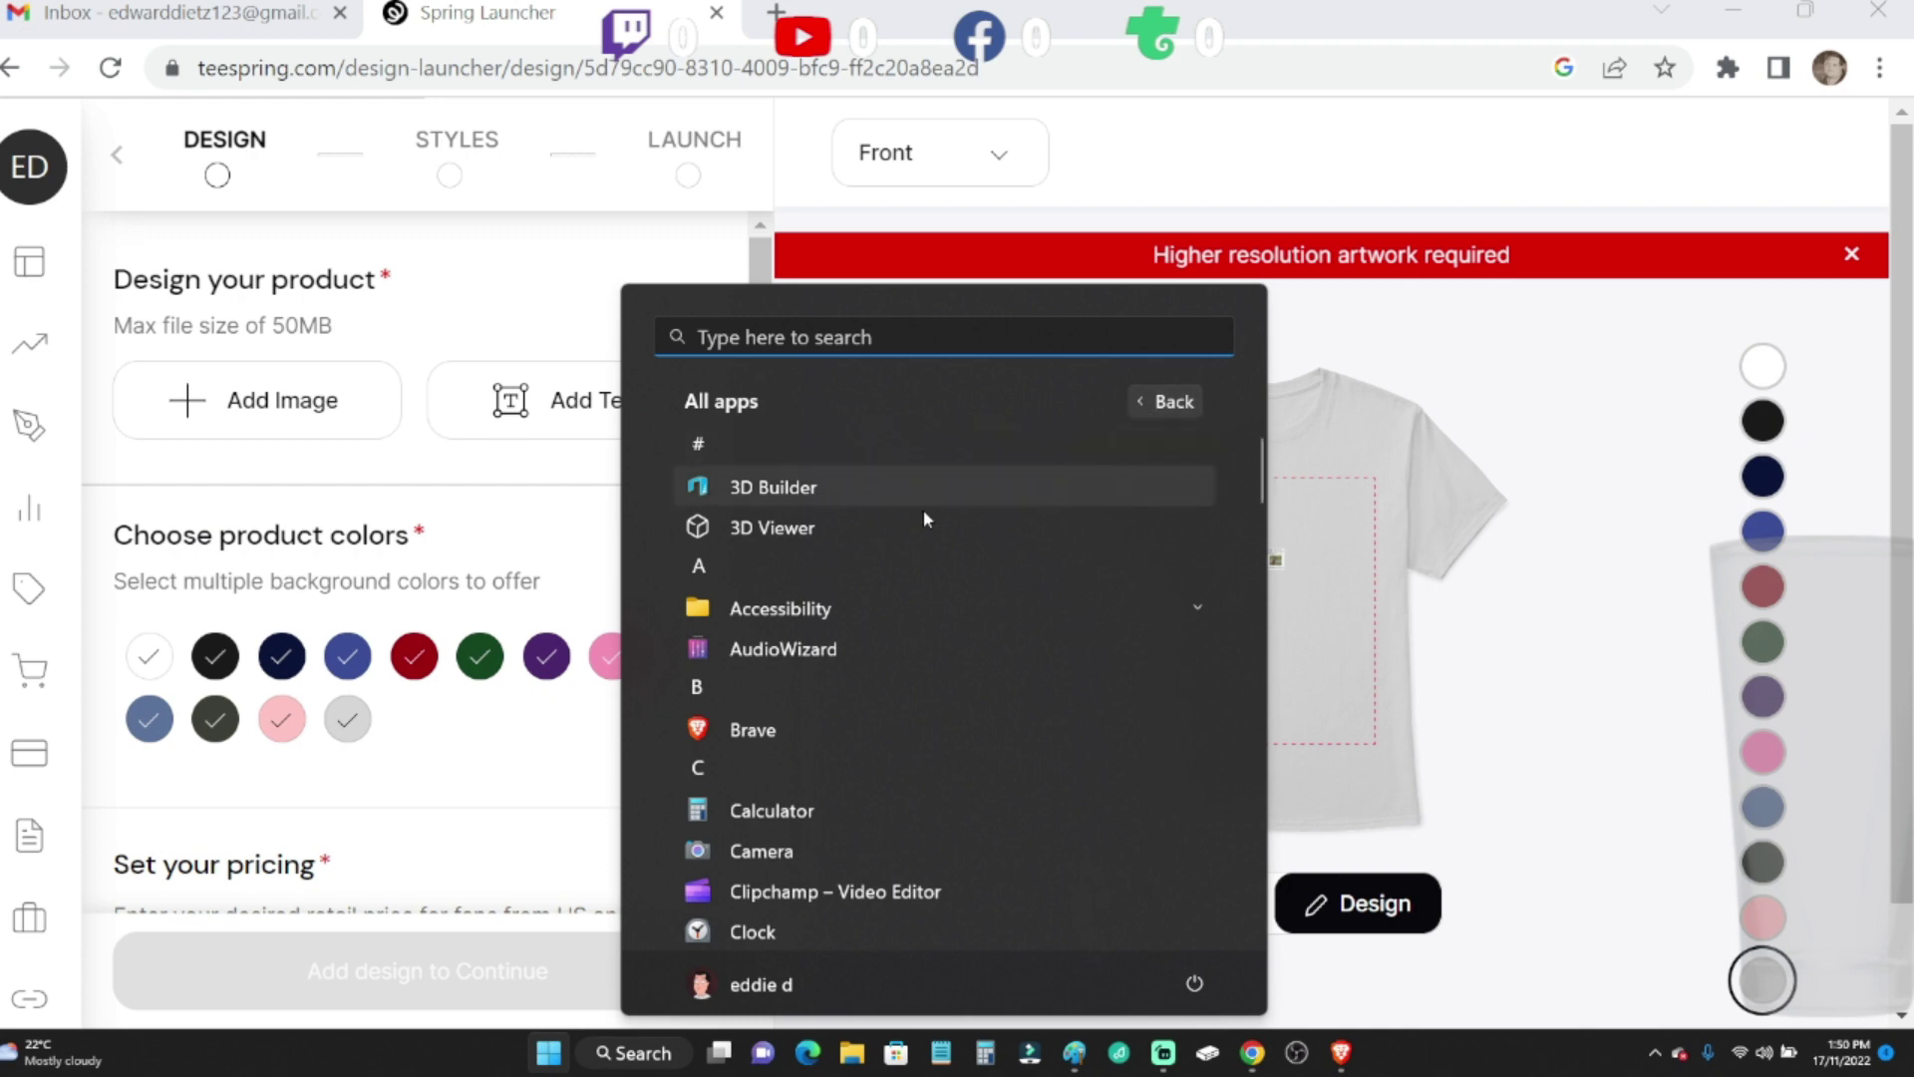
scroll(930, 508, down, 3)
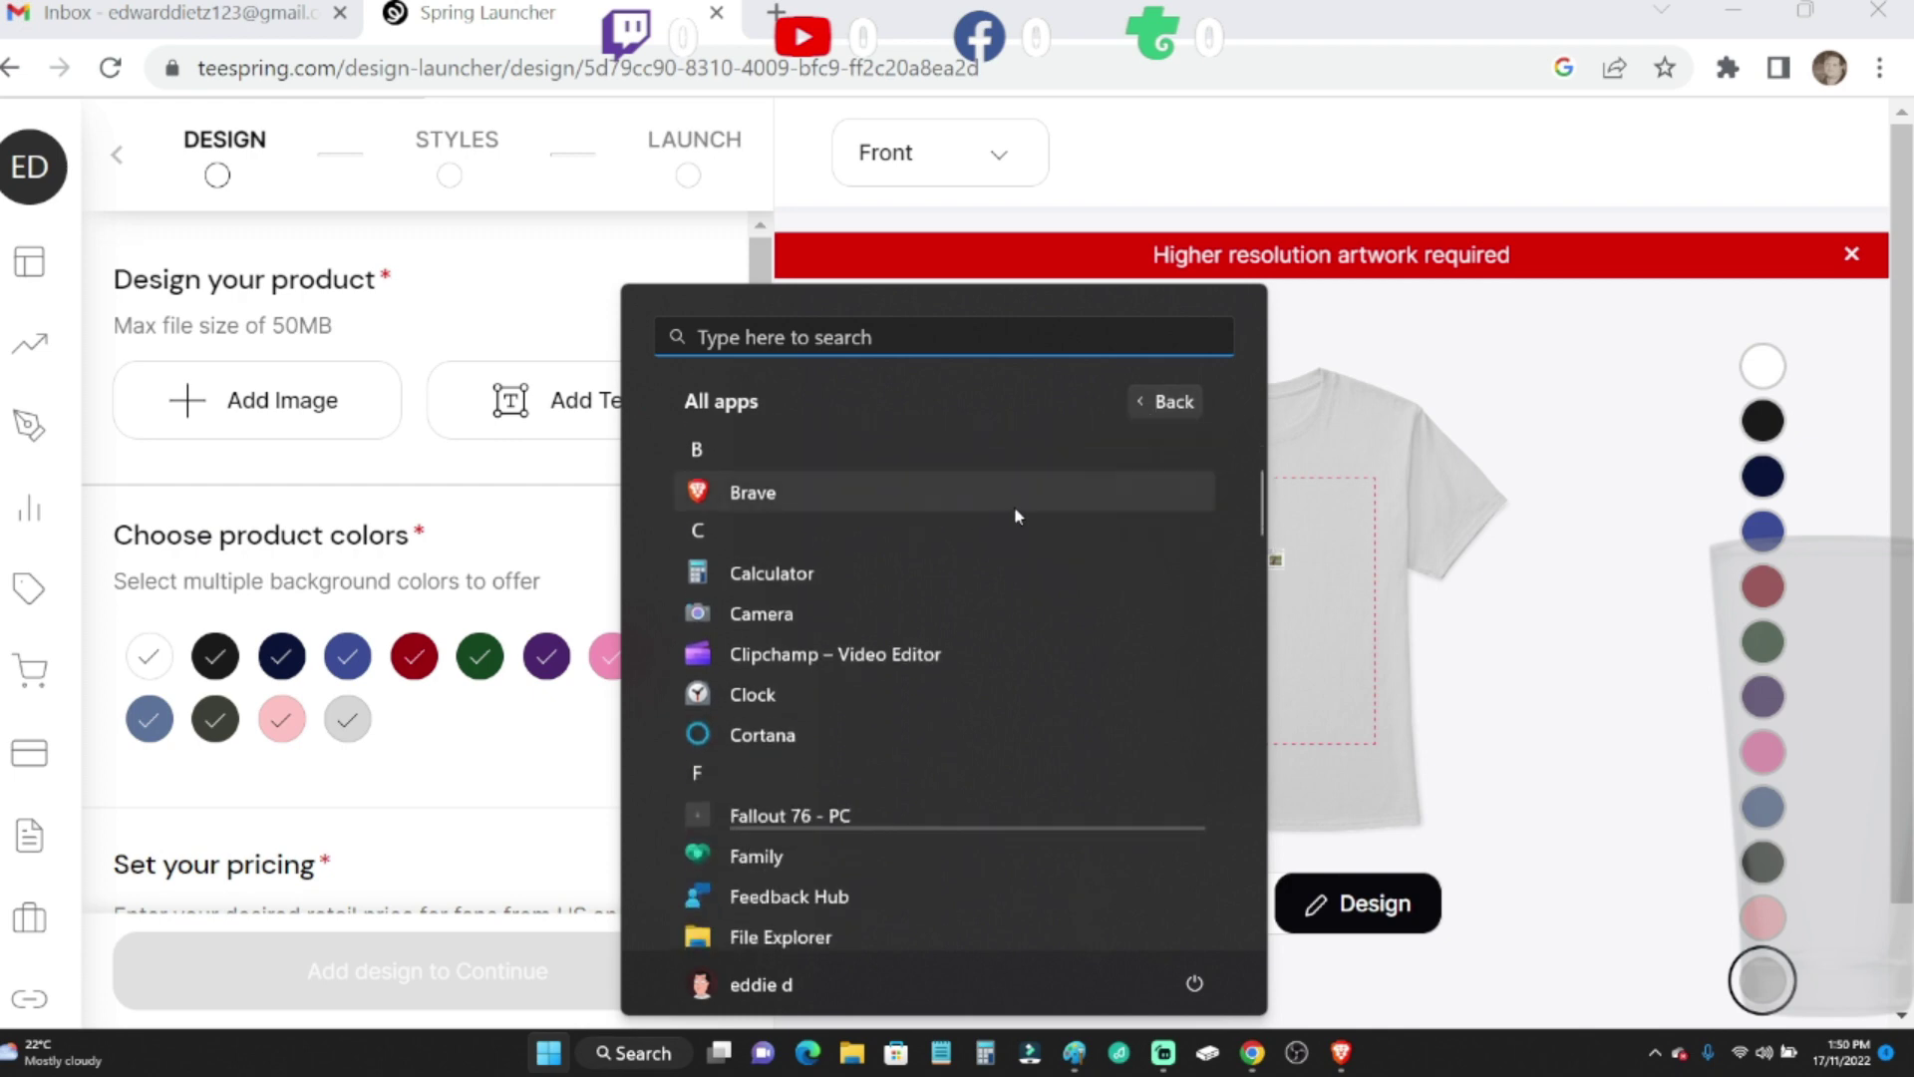
scroll(1019, 504, down, 2)
scroll(1020, 505, down, 2)
scroll(1019, 504, down, 2)
scroll(1019, 504, down, 2)
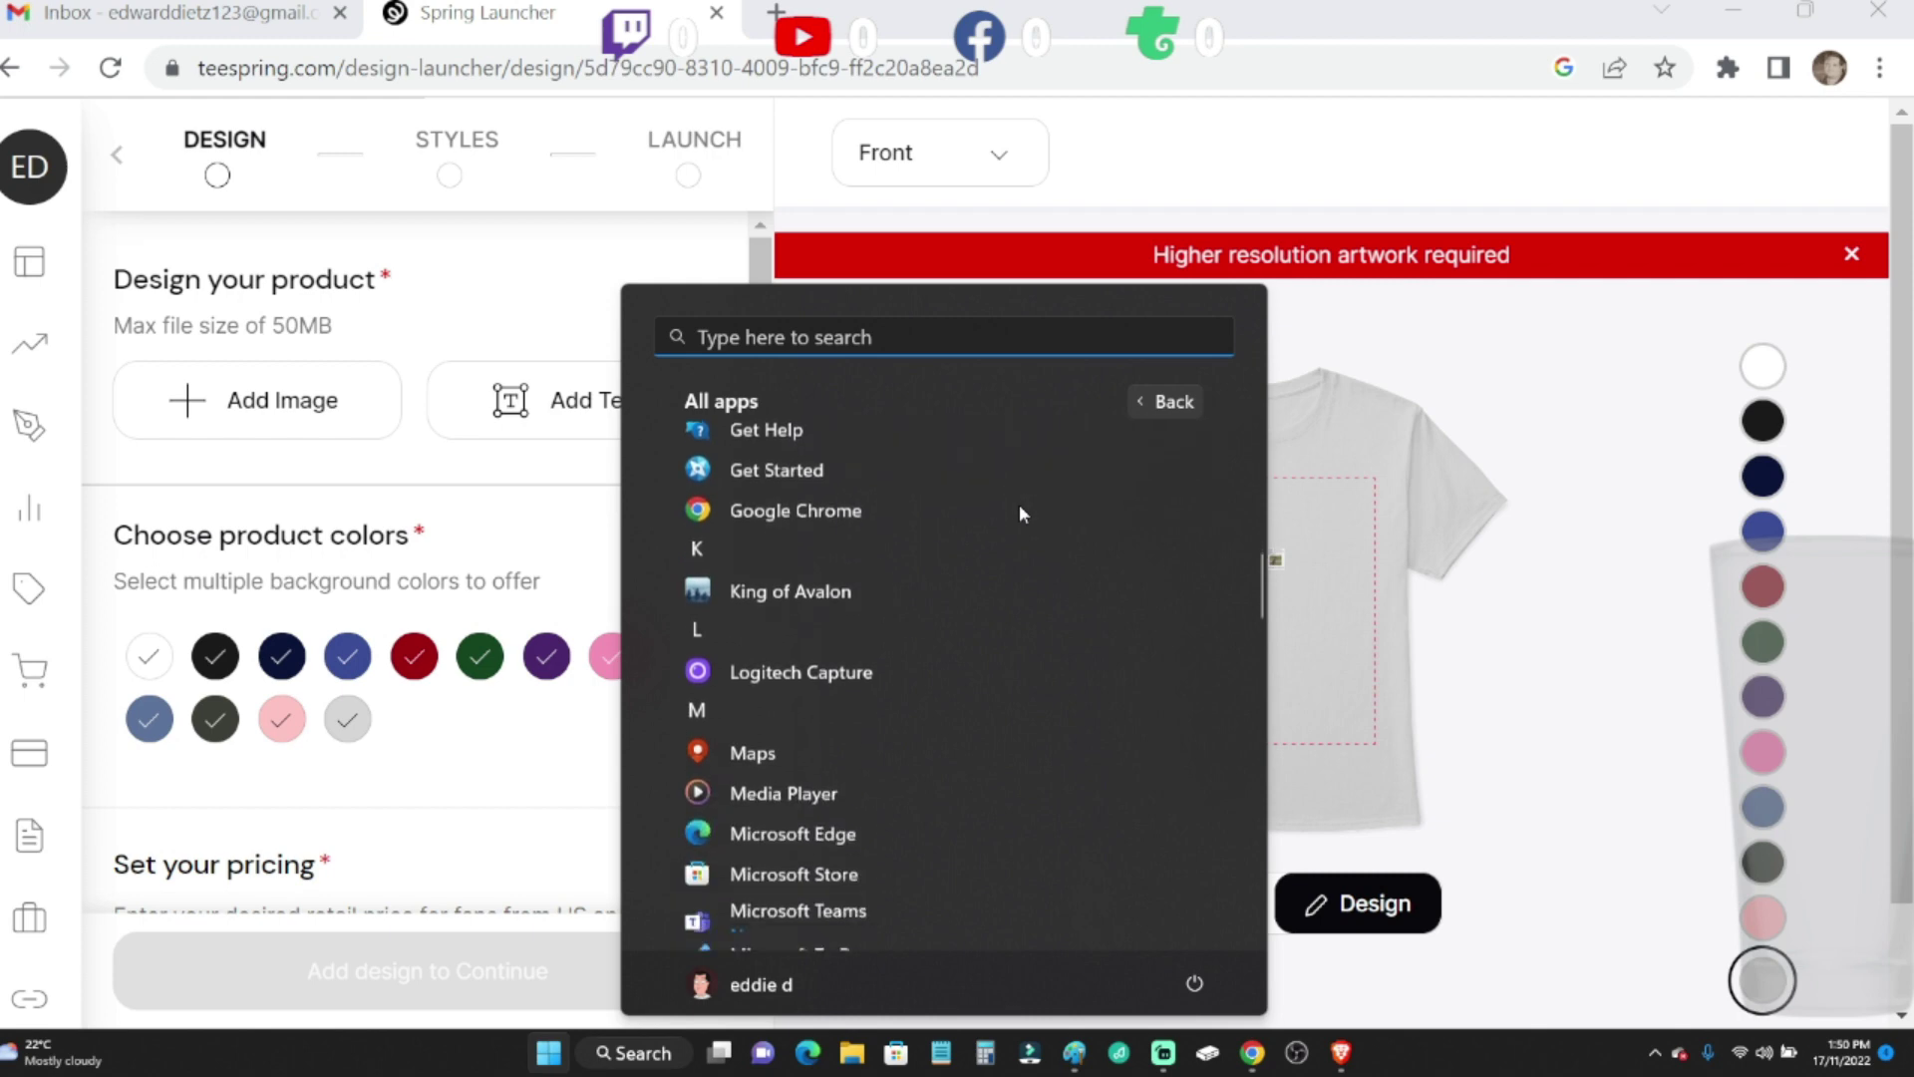
scroll(1019, 503, down, 1)
scroll(1019, 504, down, 1)
scroll(1019, 504, down, 2)
scroll(1018, 503, down, 2)
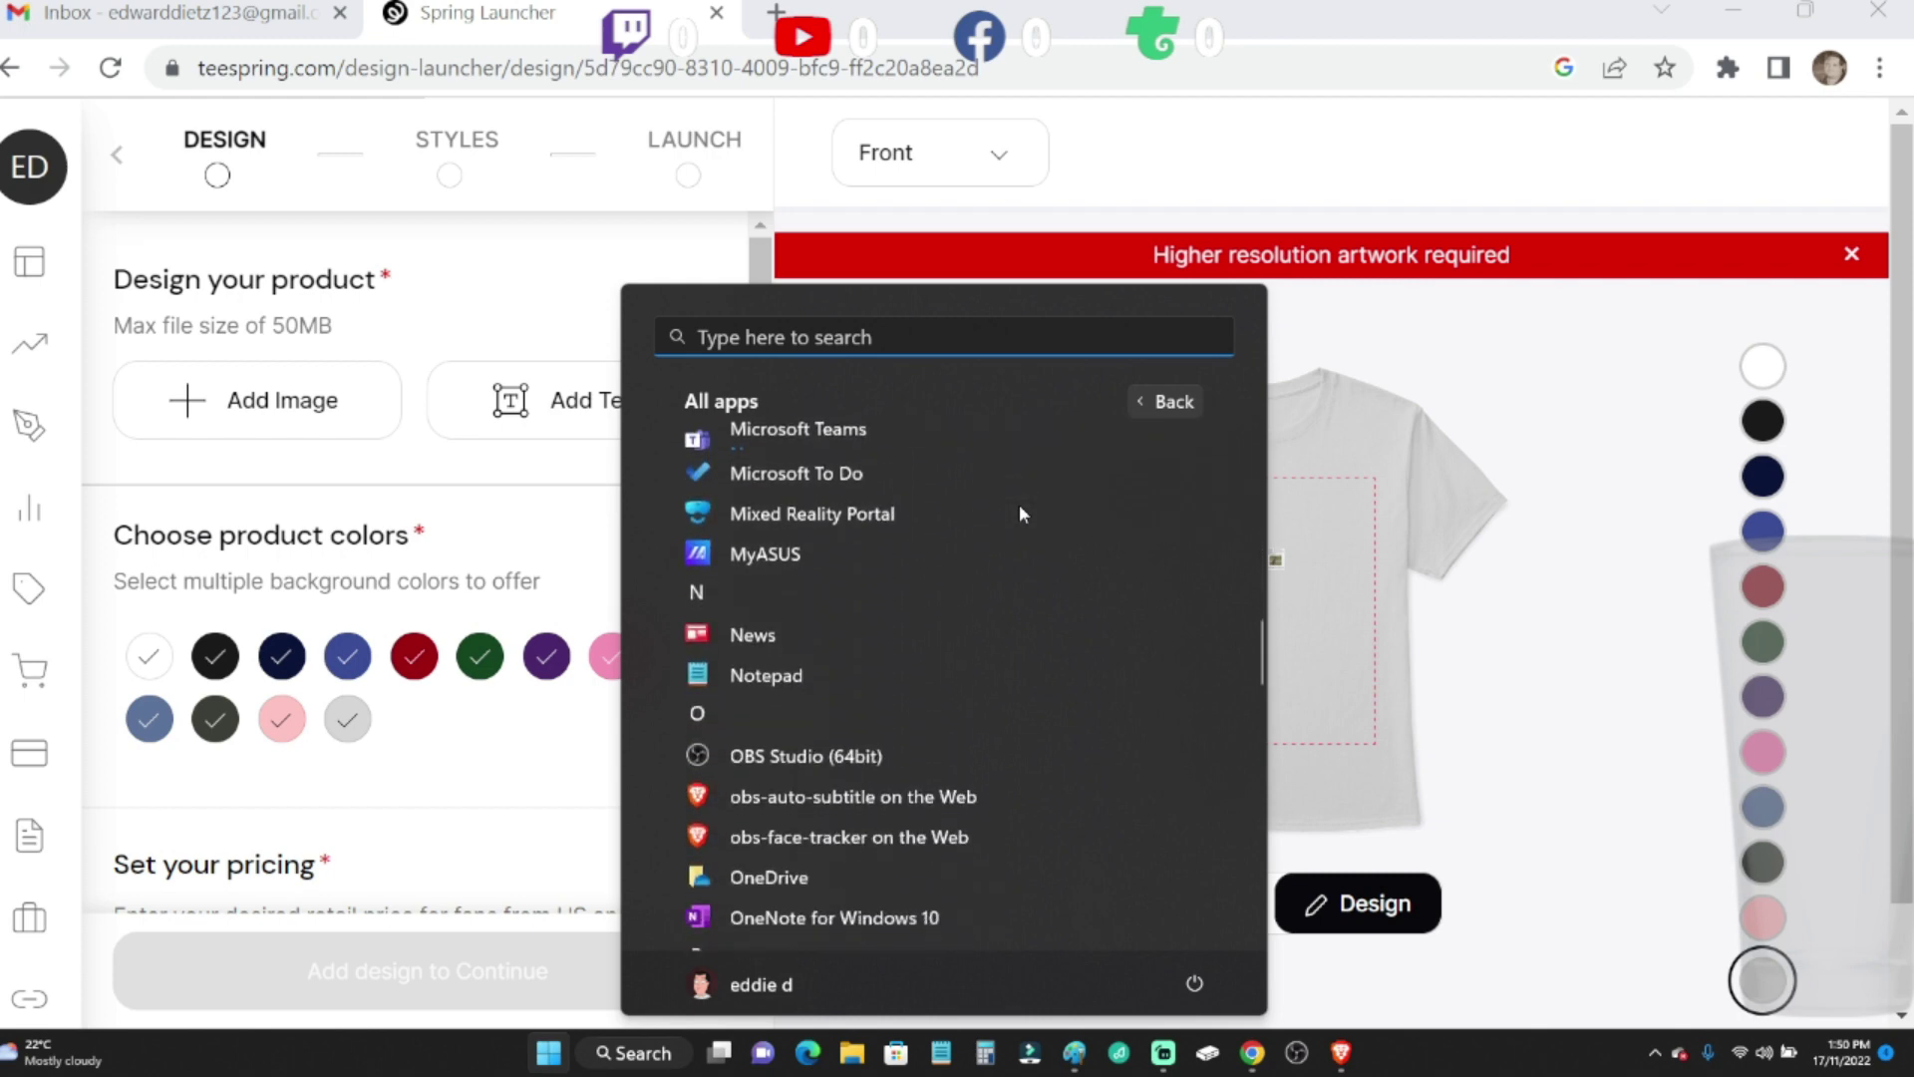
scroll(1019, 504, down, 2)
scroll(1020, 514, down, 1)
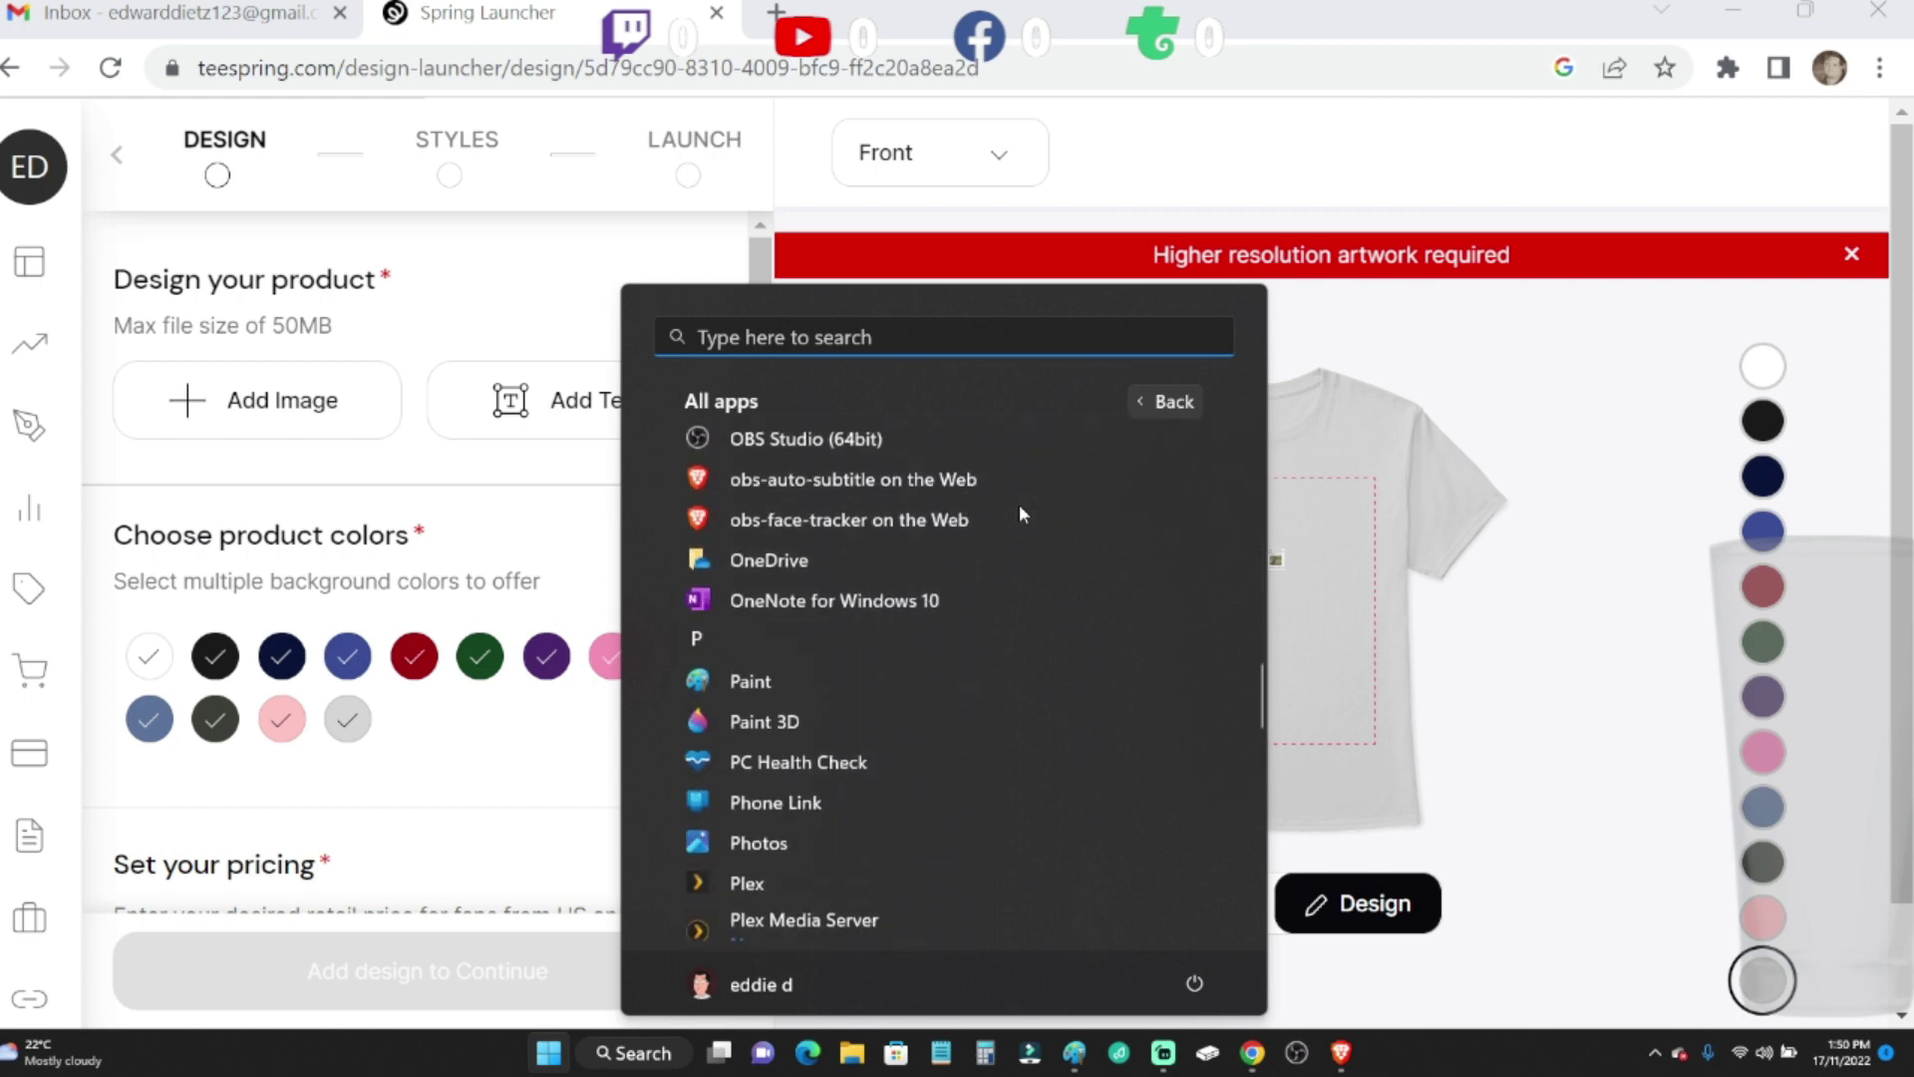
click(789, 725)
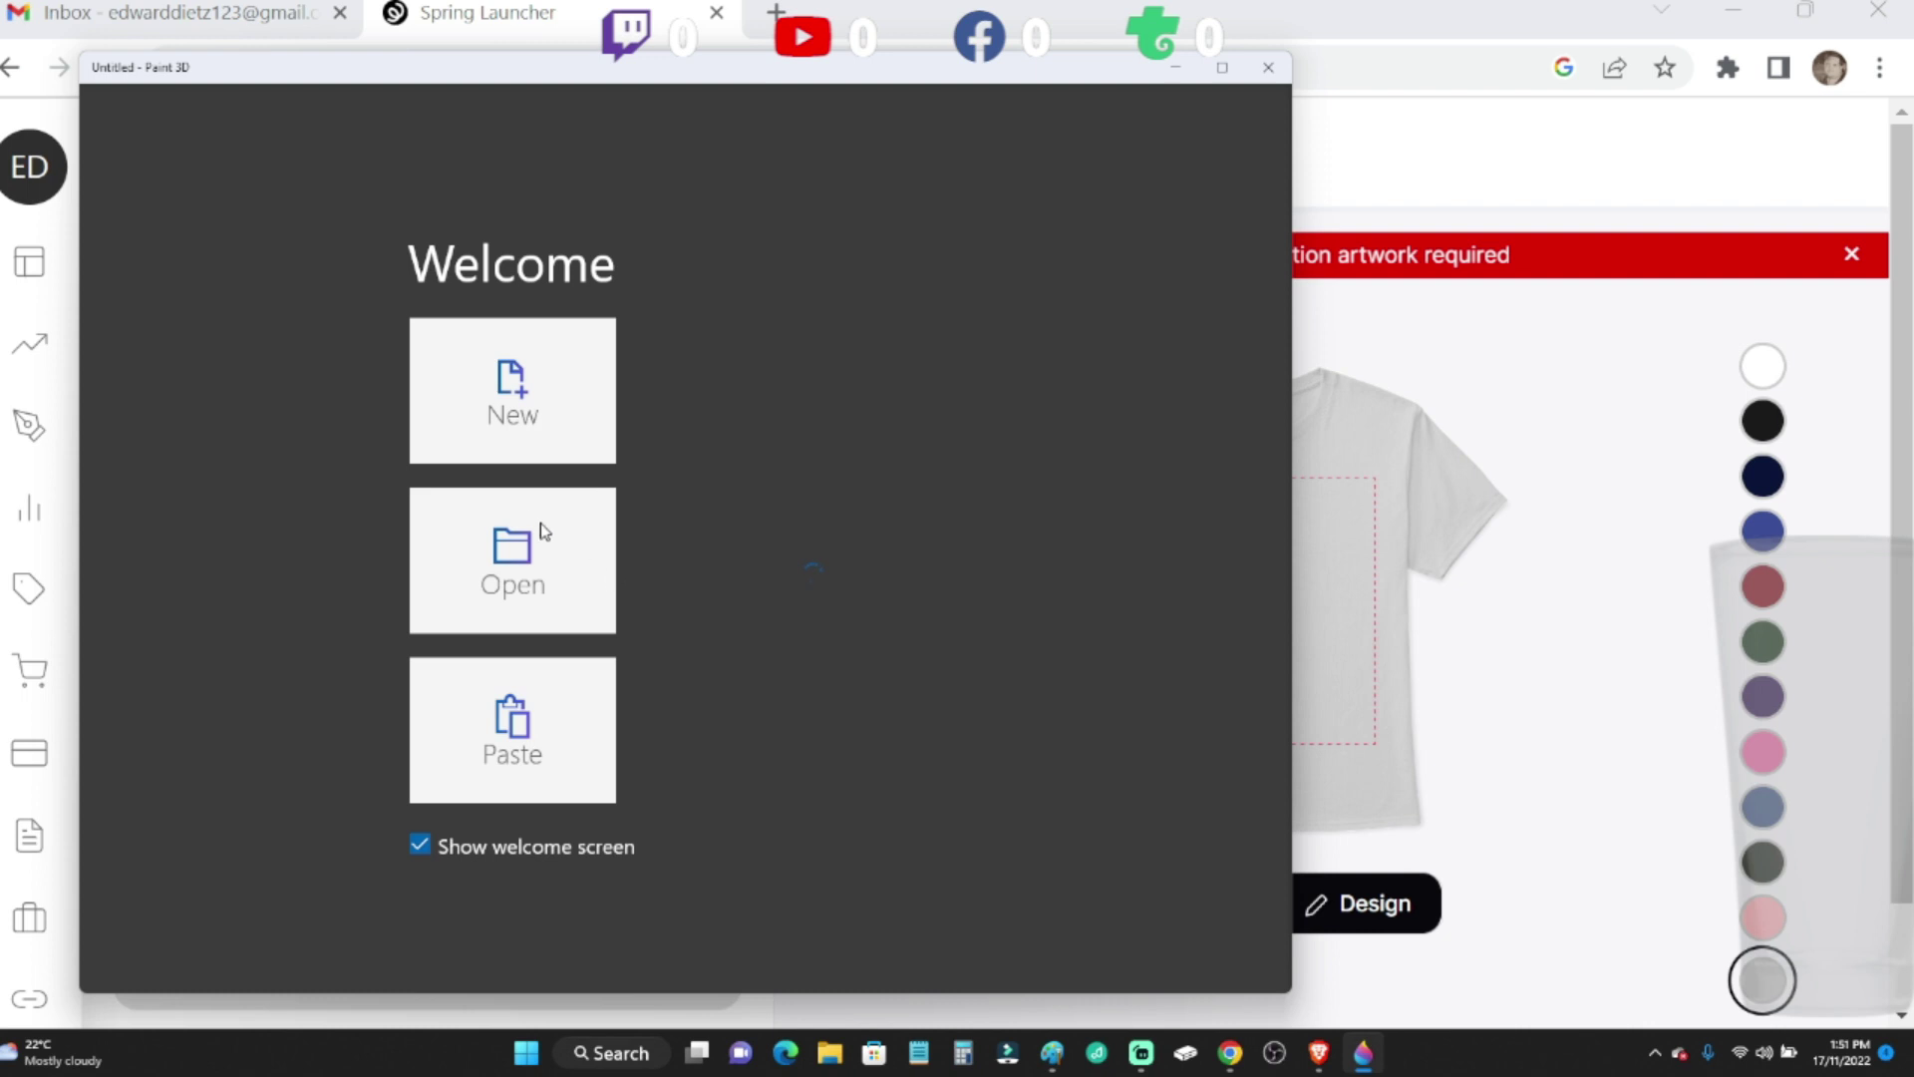
- Open Sticker.png from the E: drive's New folder (1) in Paint 3D
click(509, 557)
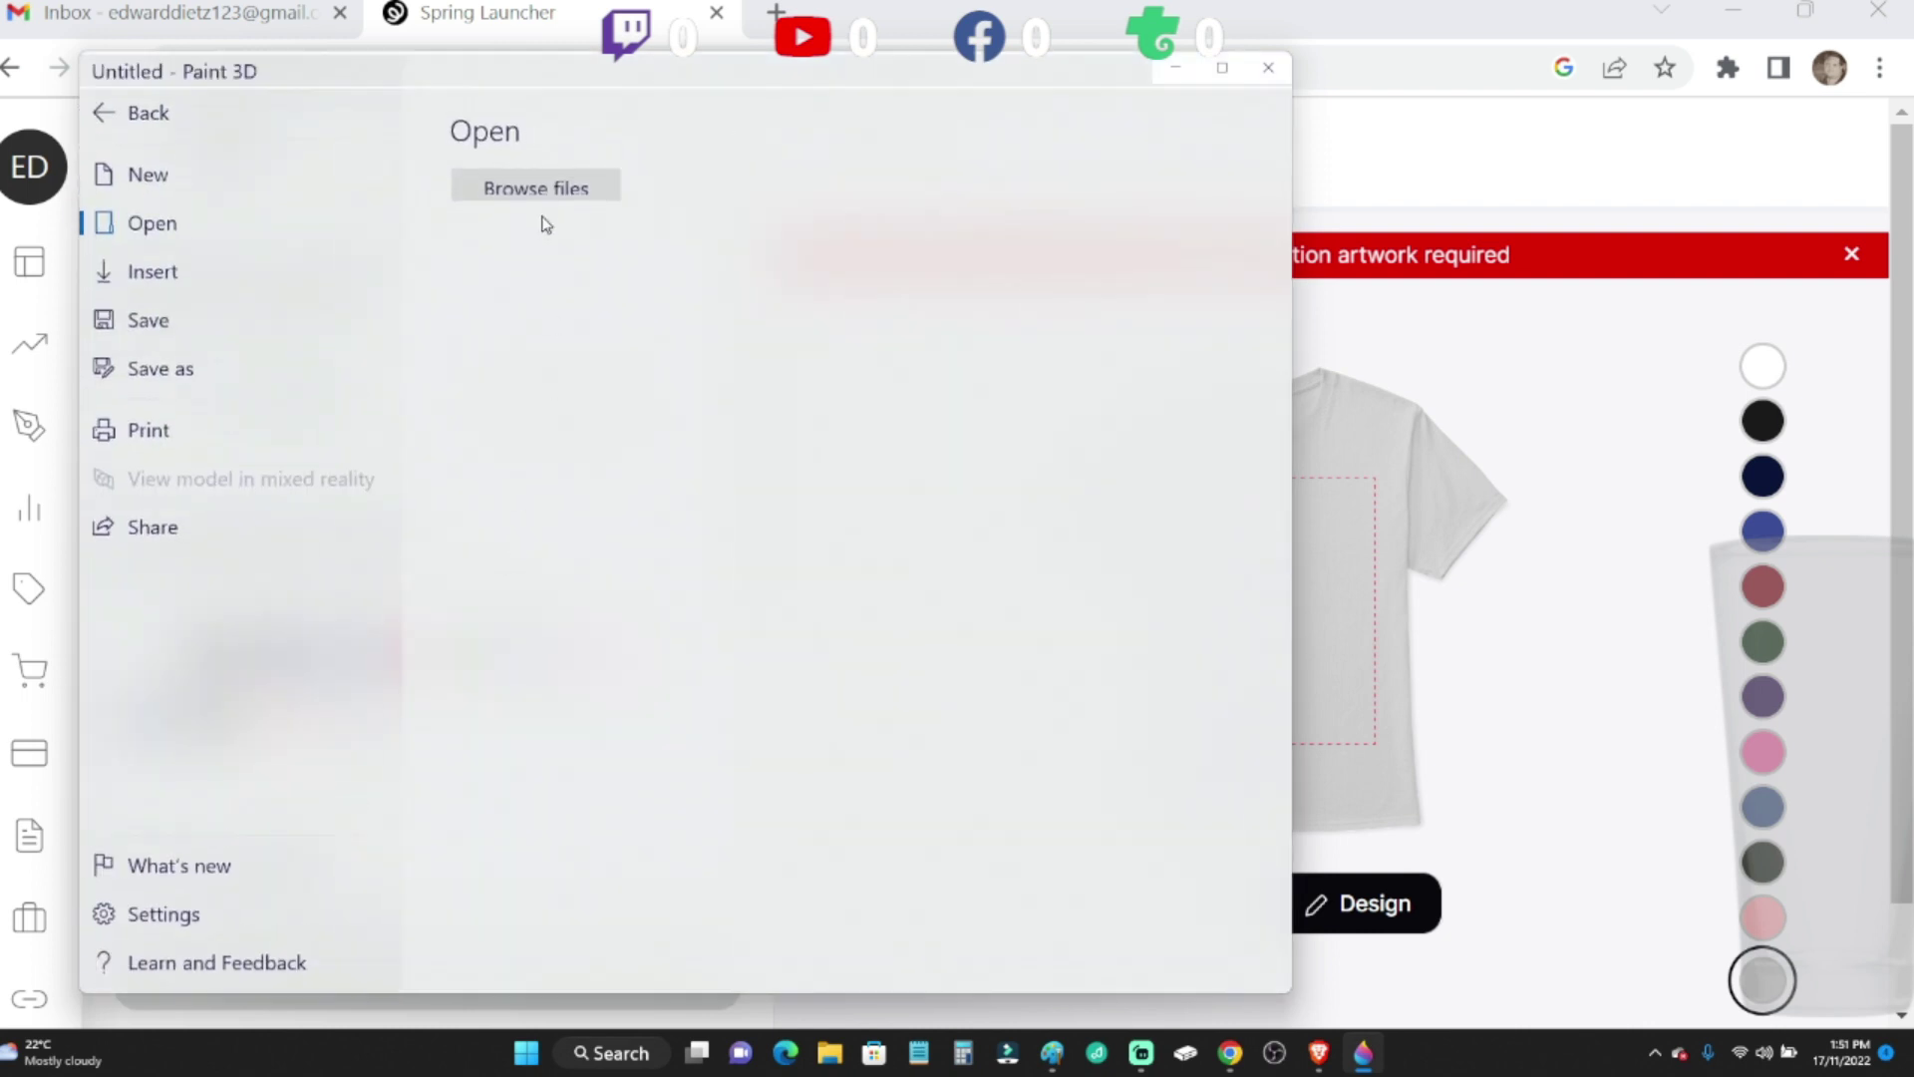
click(545, 192)
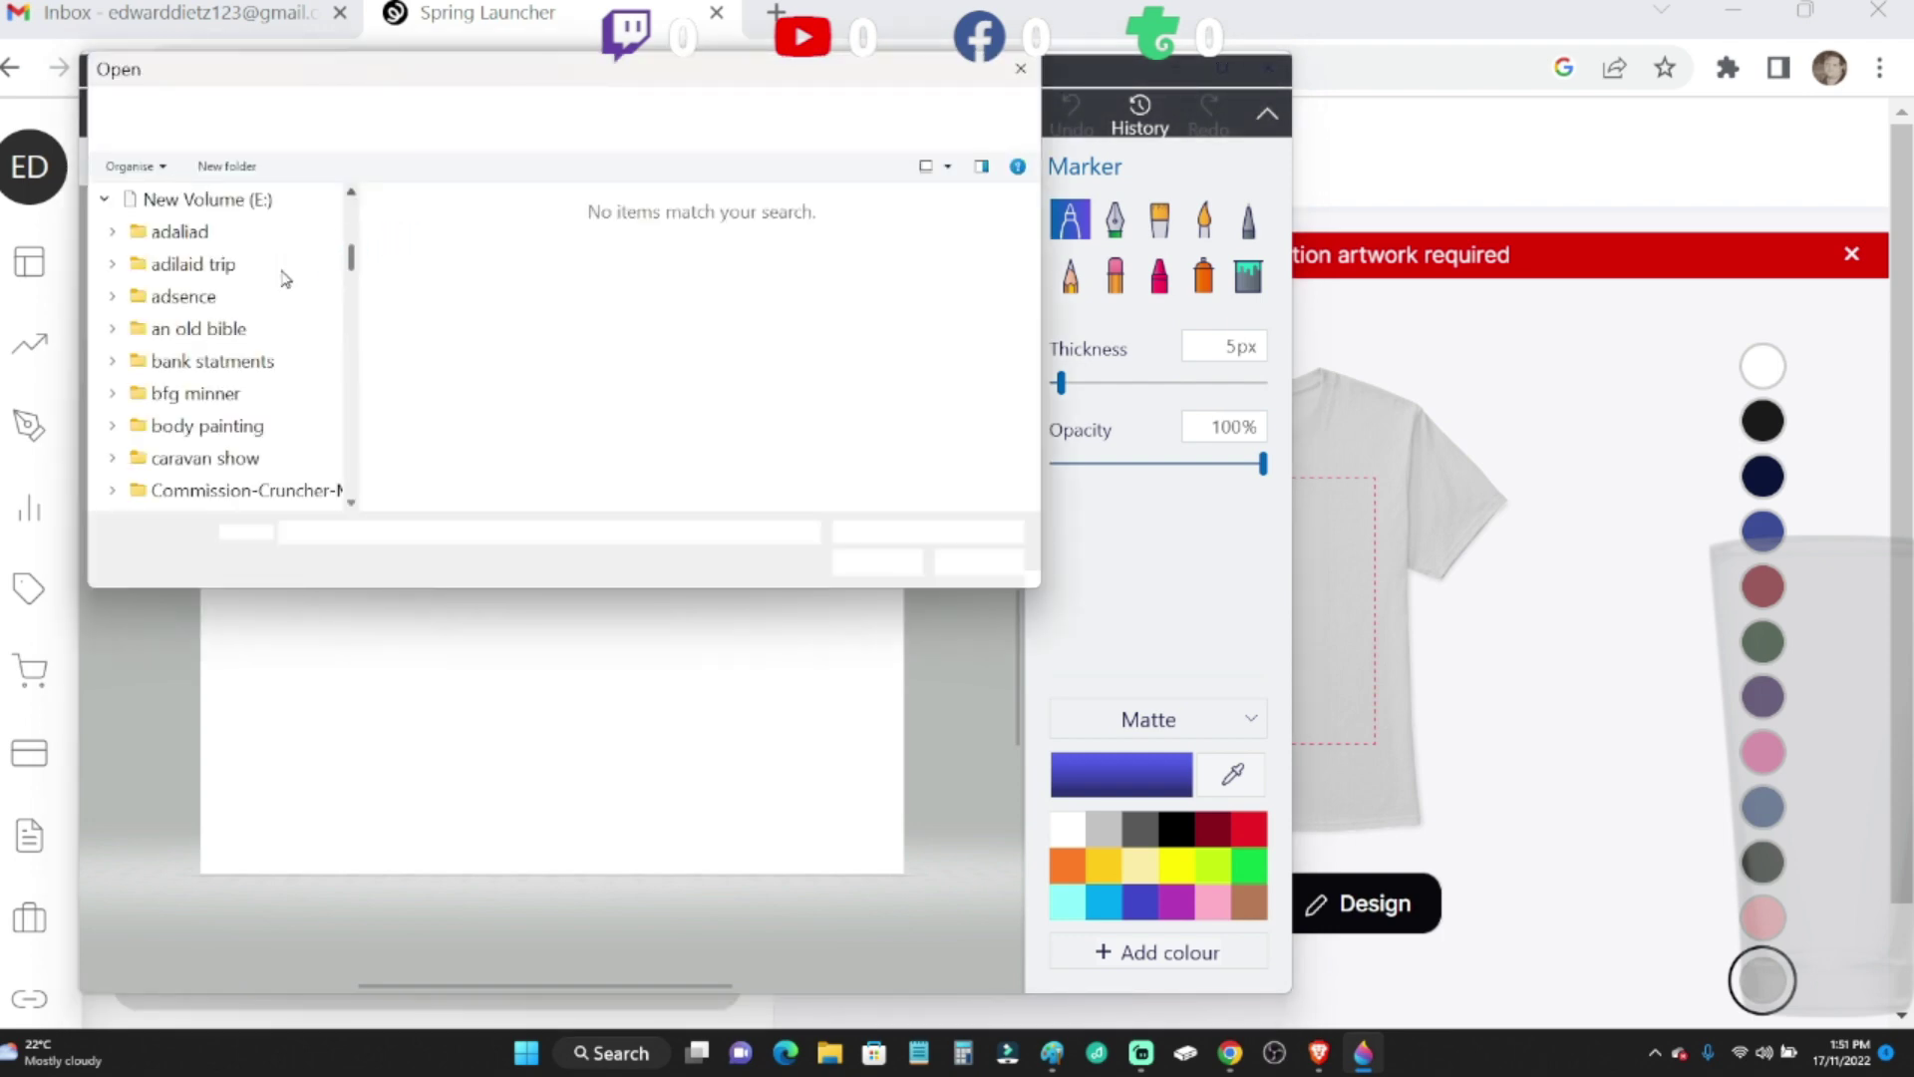
scroll(280, 276, down, 1)
scroll(280, 275, down, 1)
scroll(280, 276, down, 1)
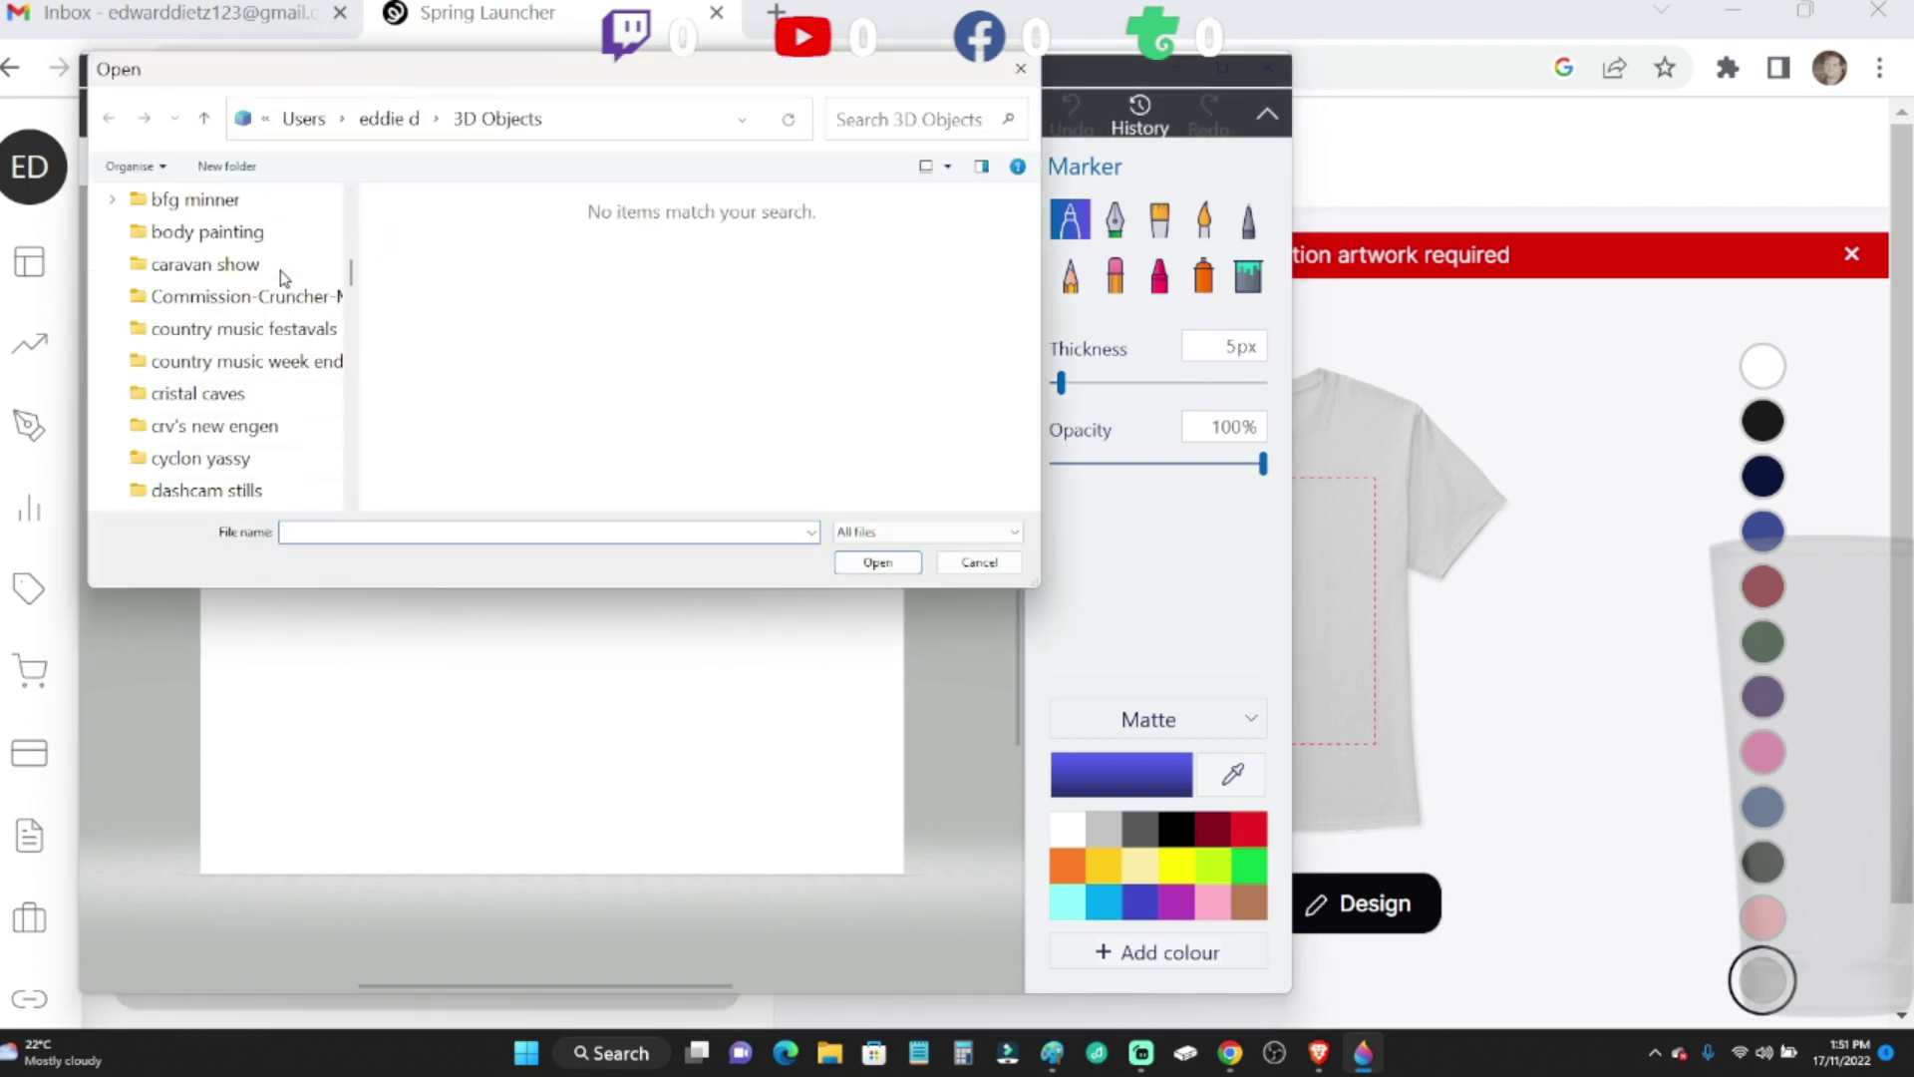
scroll(279, 276, down, 1)
scroll(280, 277, down, 1)
scroll(280, 275, down, 1)
scroll(281, 275, down, 2)
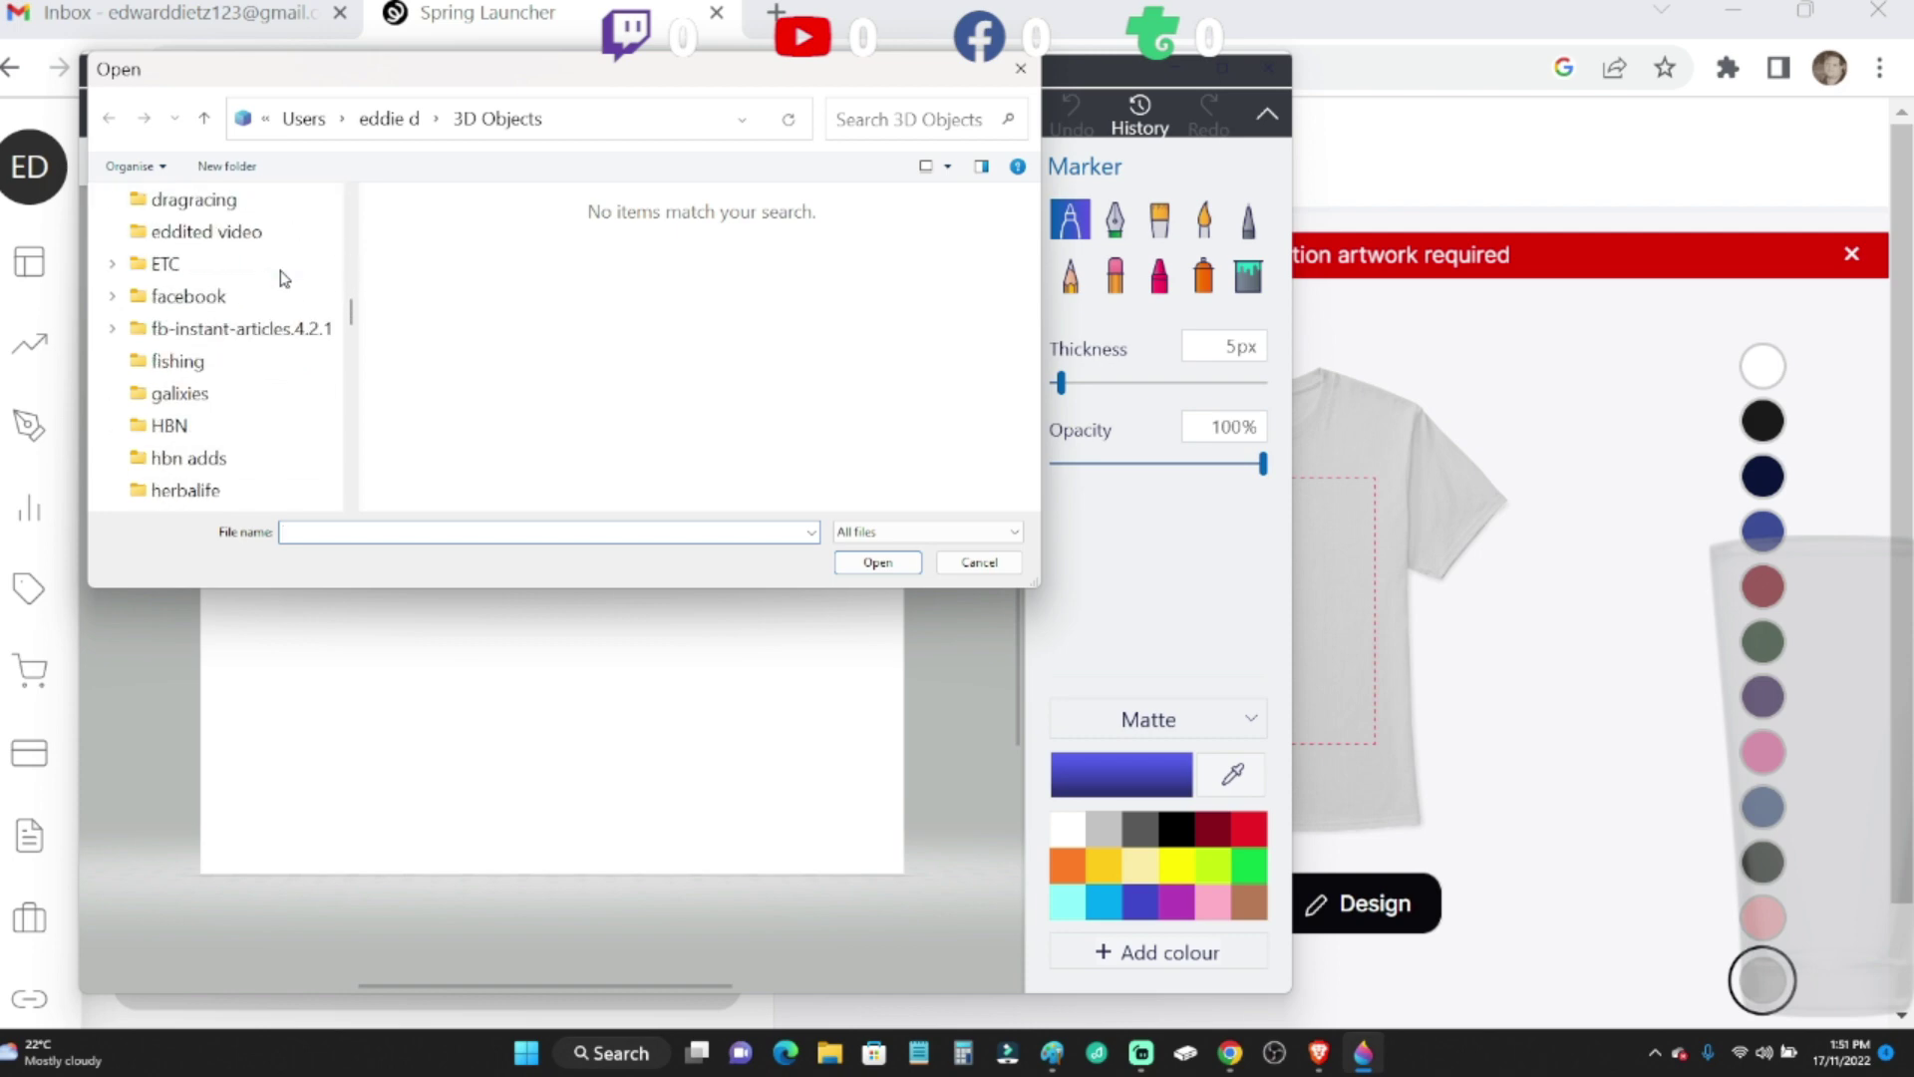
scroll(280, 276, down, 2)
scroll(280, 275, down, 1)
scroll(280, 275, down, 1)
scroll(280, 276, down, 1)
scroll(280, 275, down, 2)
scroll(280, 276, down, 2)
scroll(280, 276, down, 1)
scroll(279, 275, up, 1)
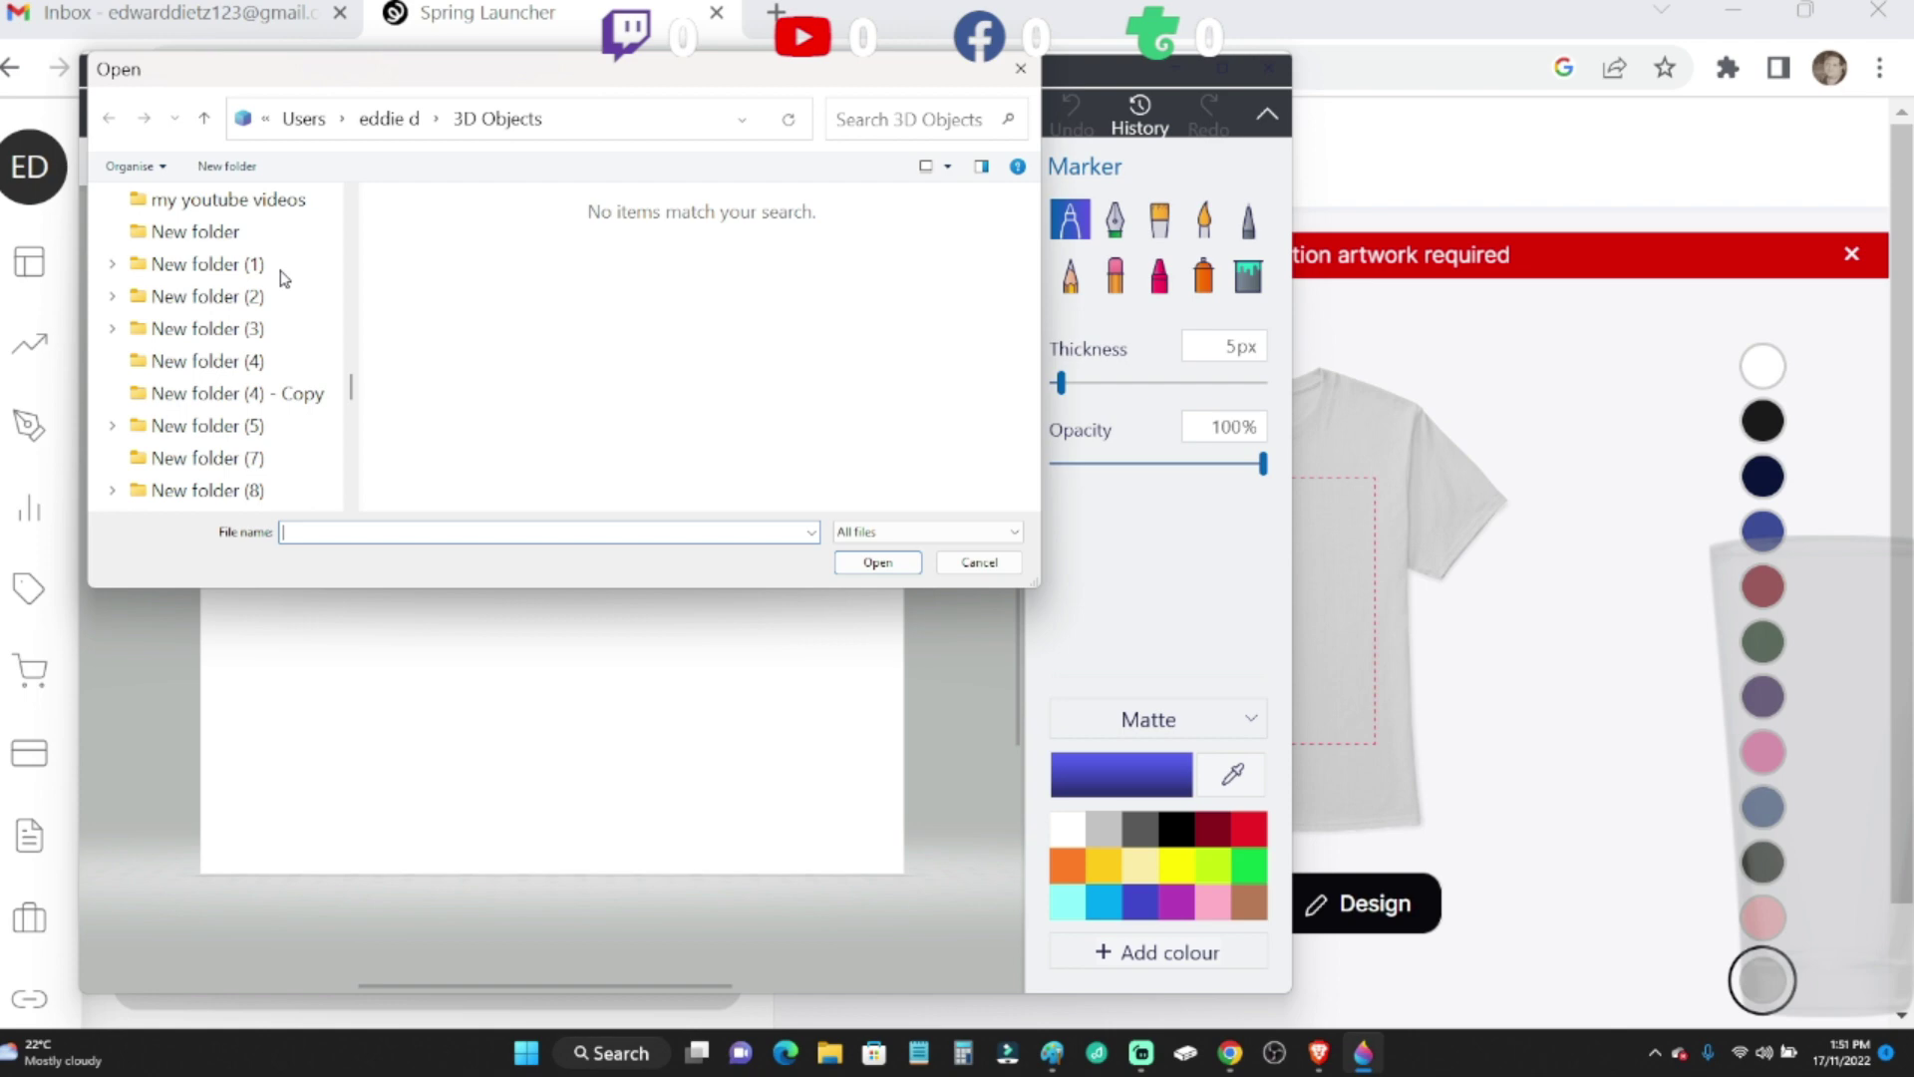
click(194, 267)
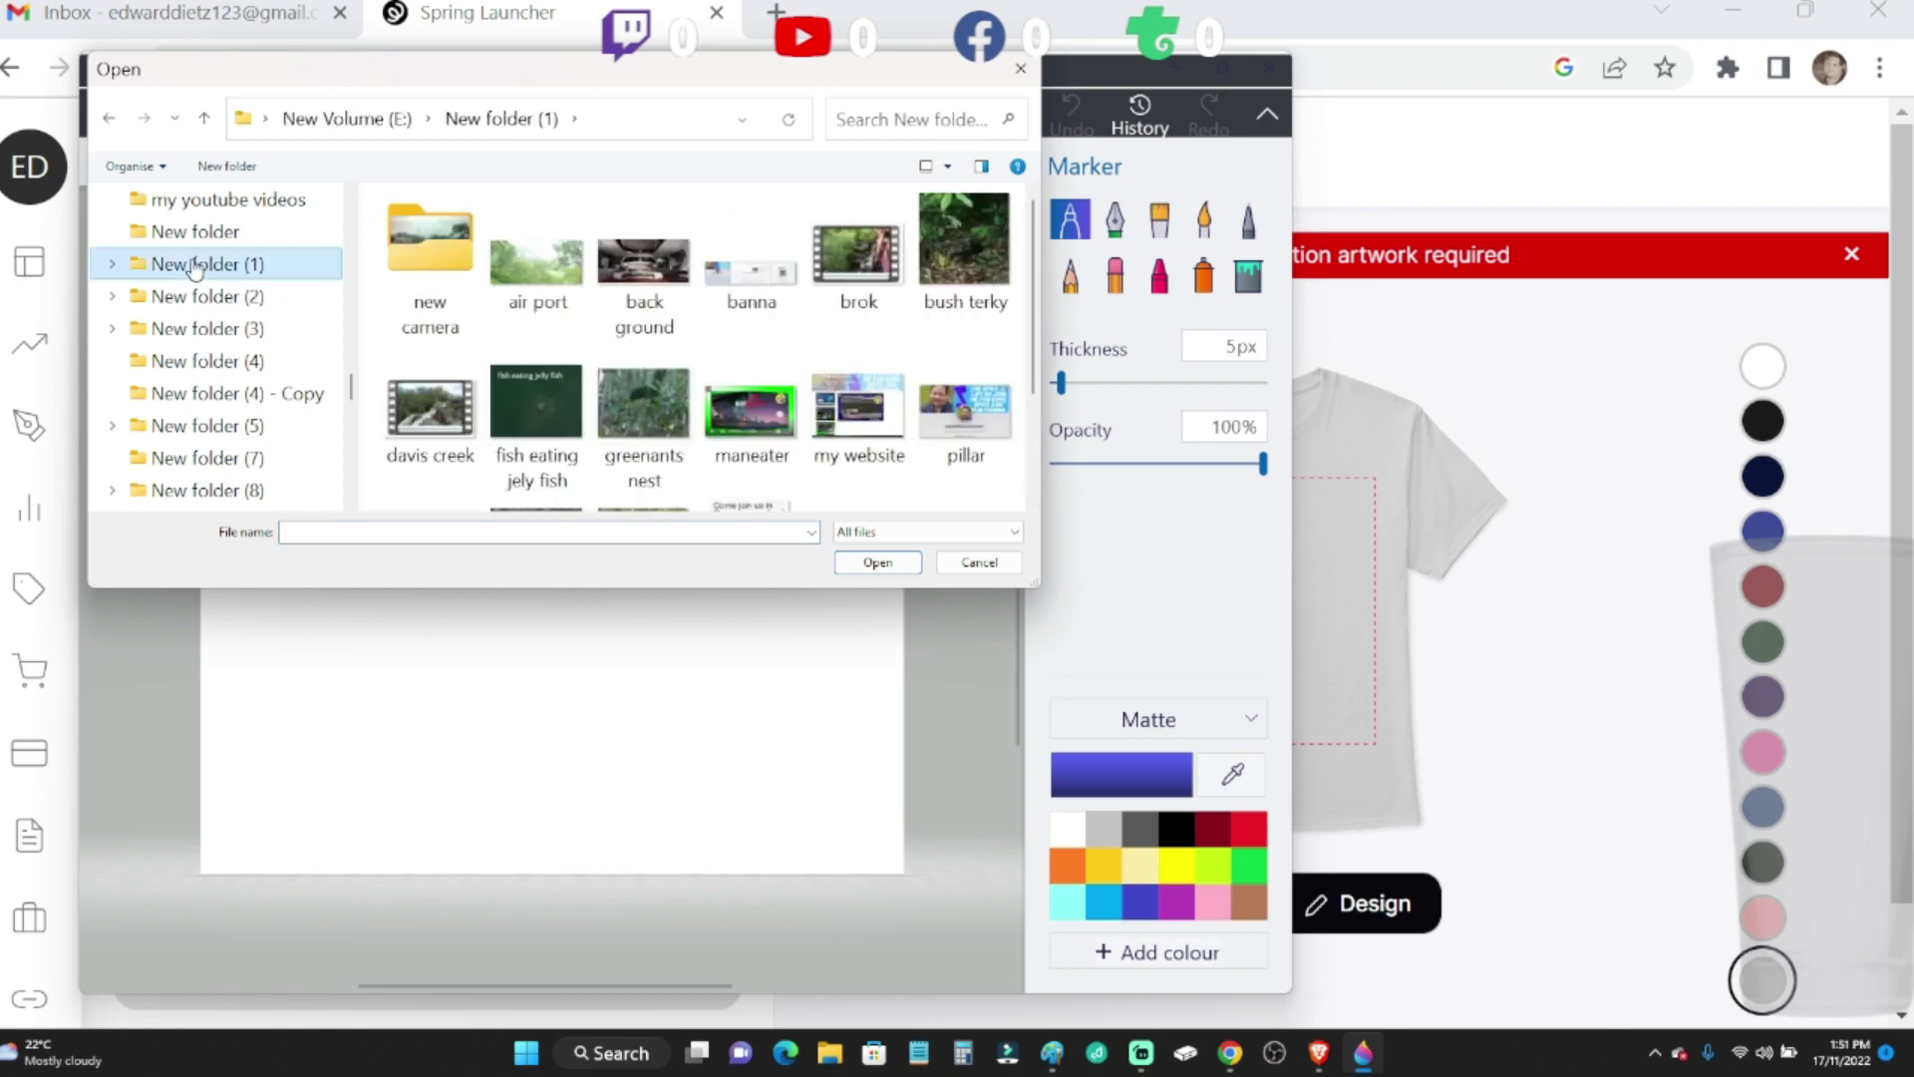
scroll(768, 315, down, 1)
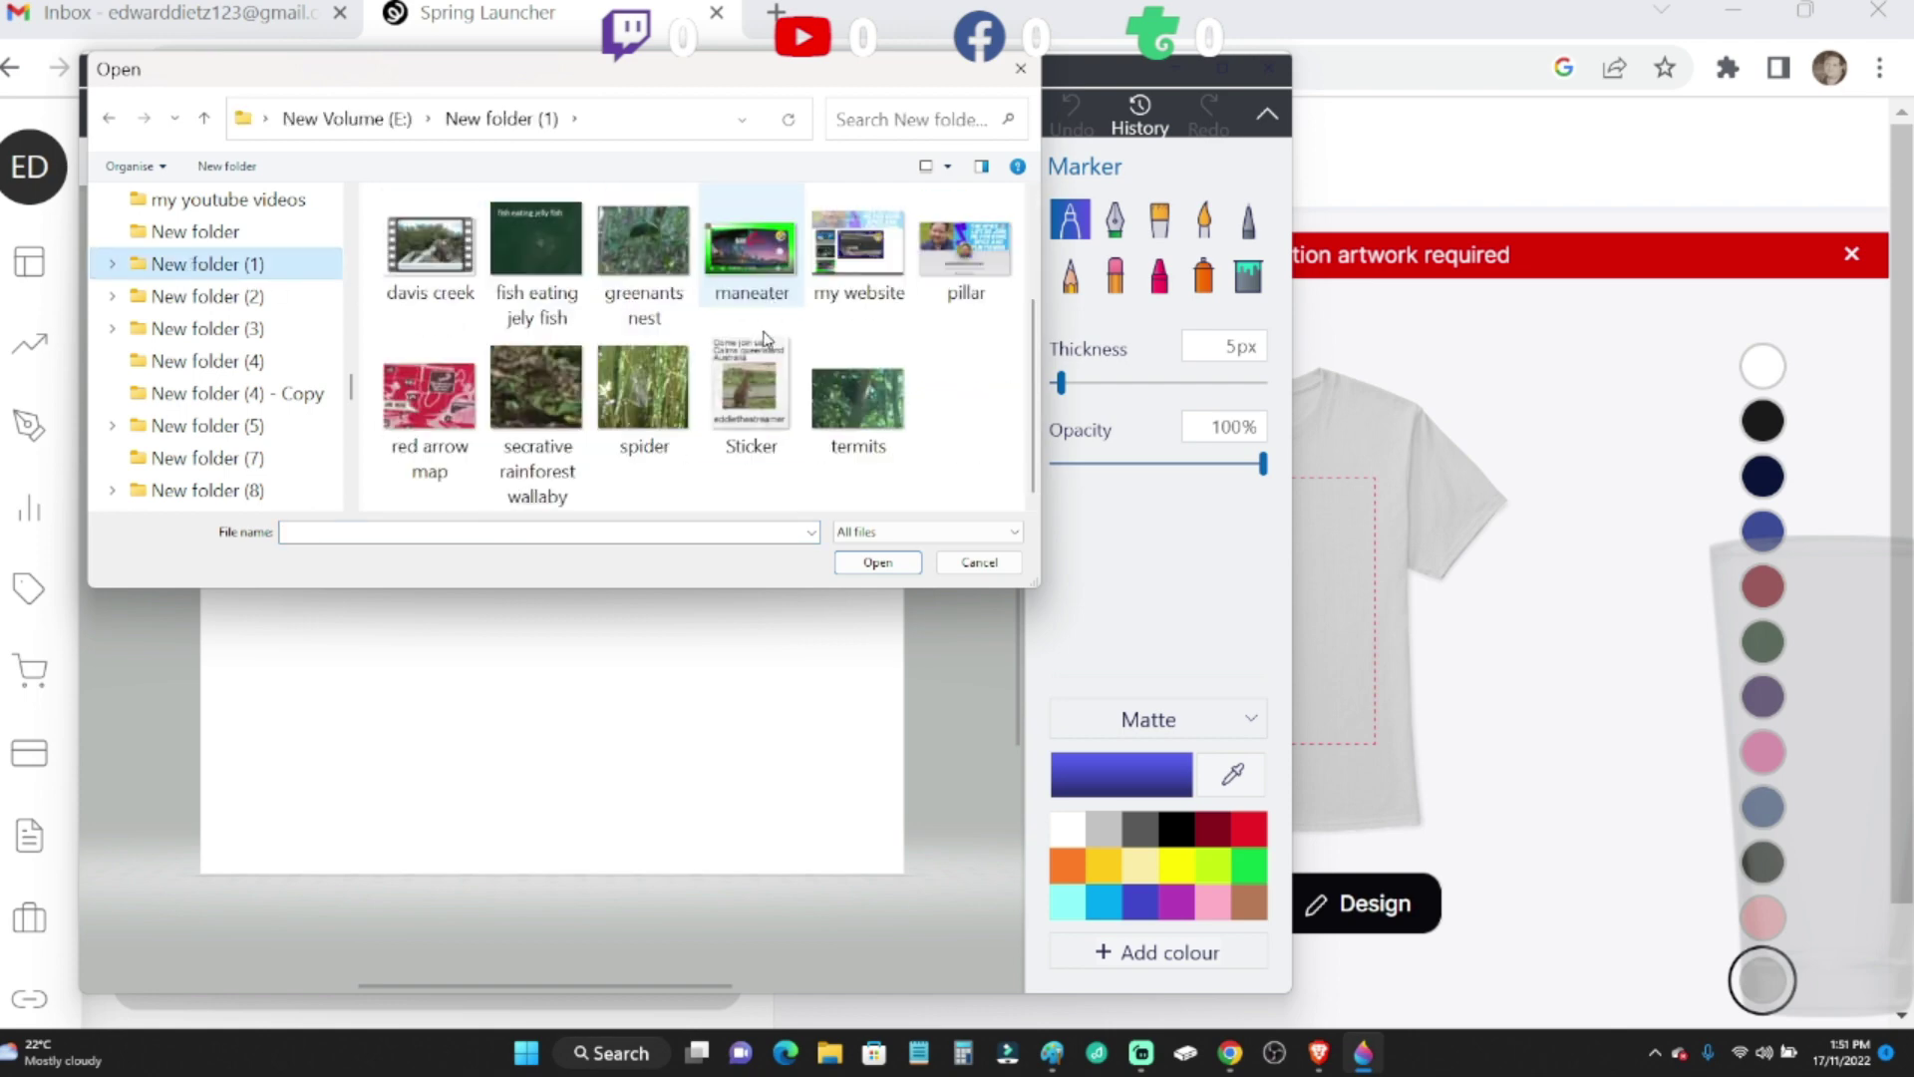
click(759, 382)
click(877, 563)
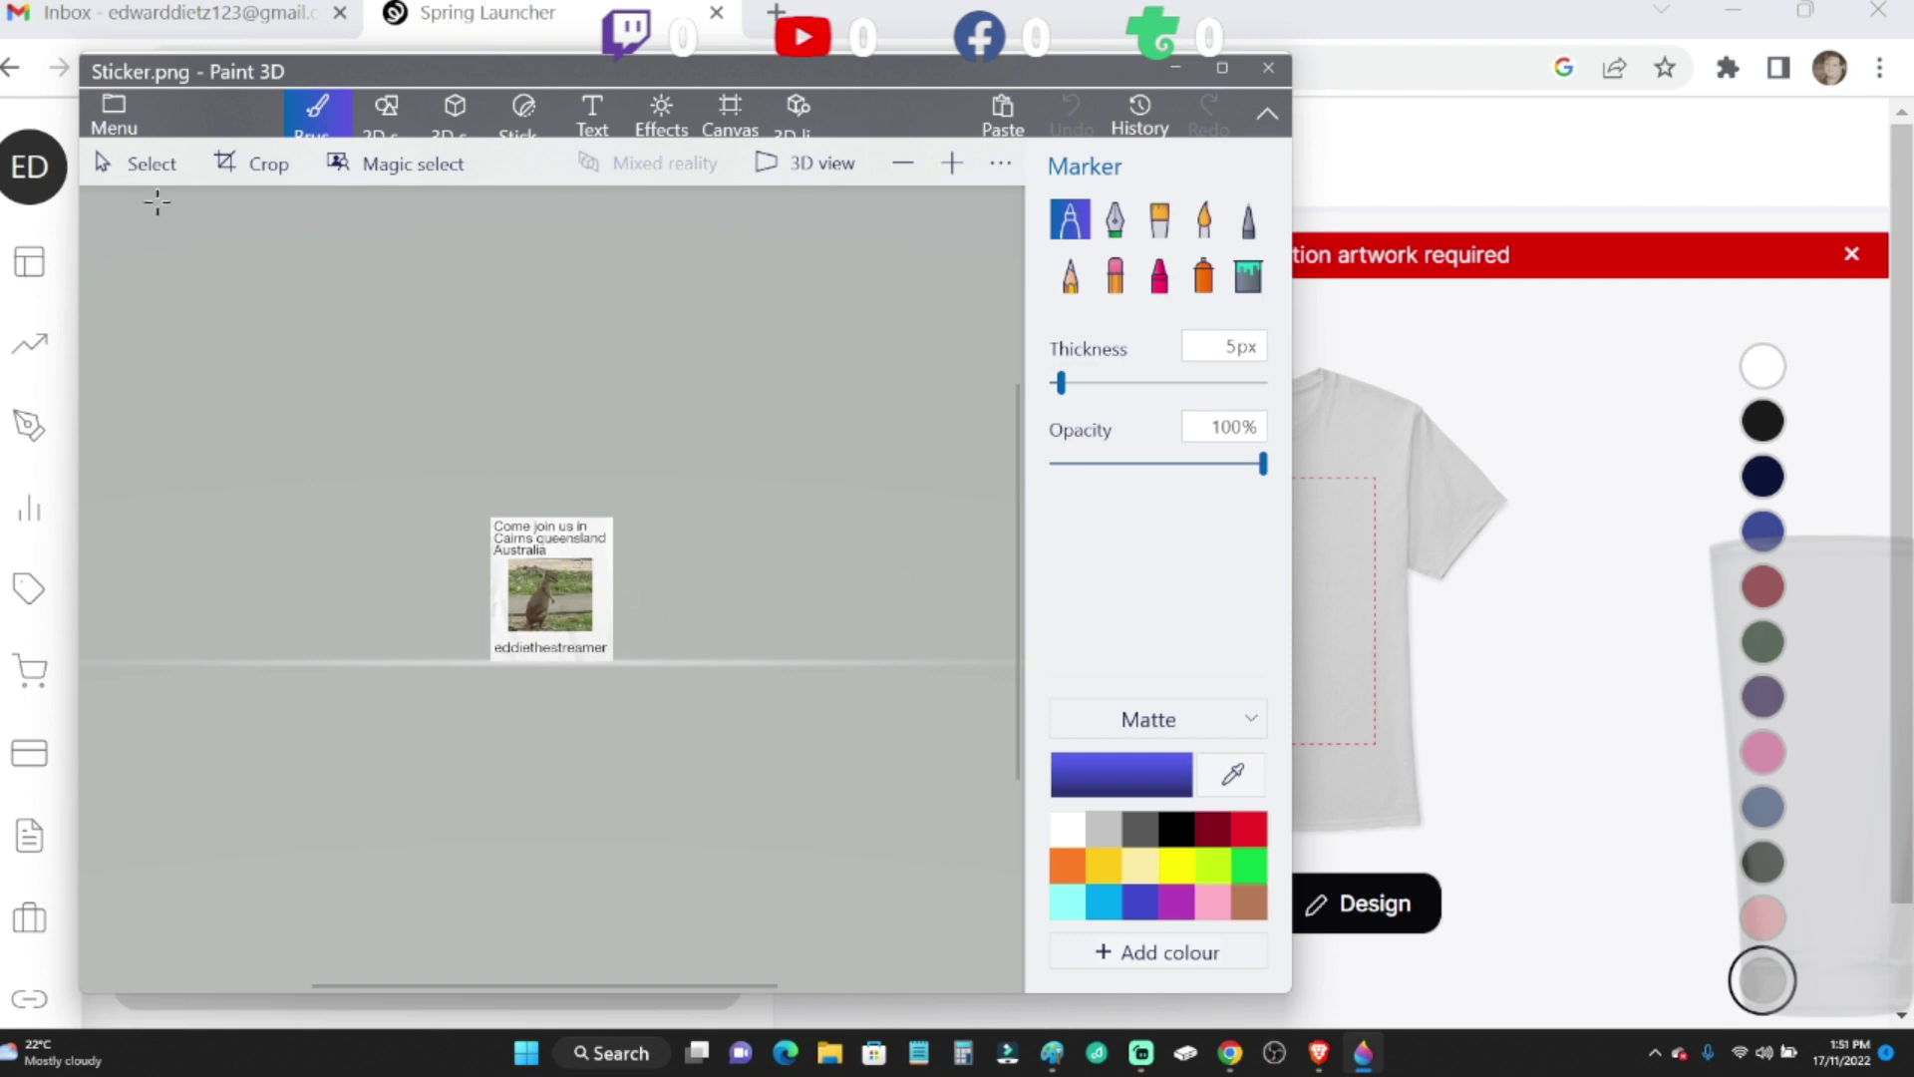
- Show and dismiss the Paint 3D file menu a few times before exiting
click(115, 113)
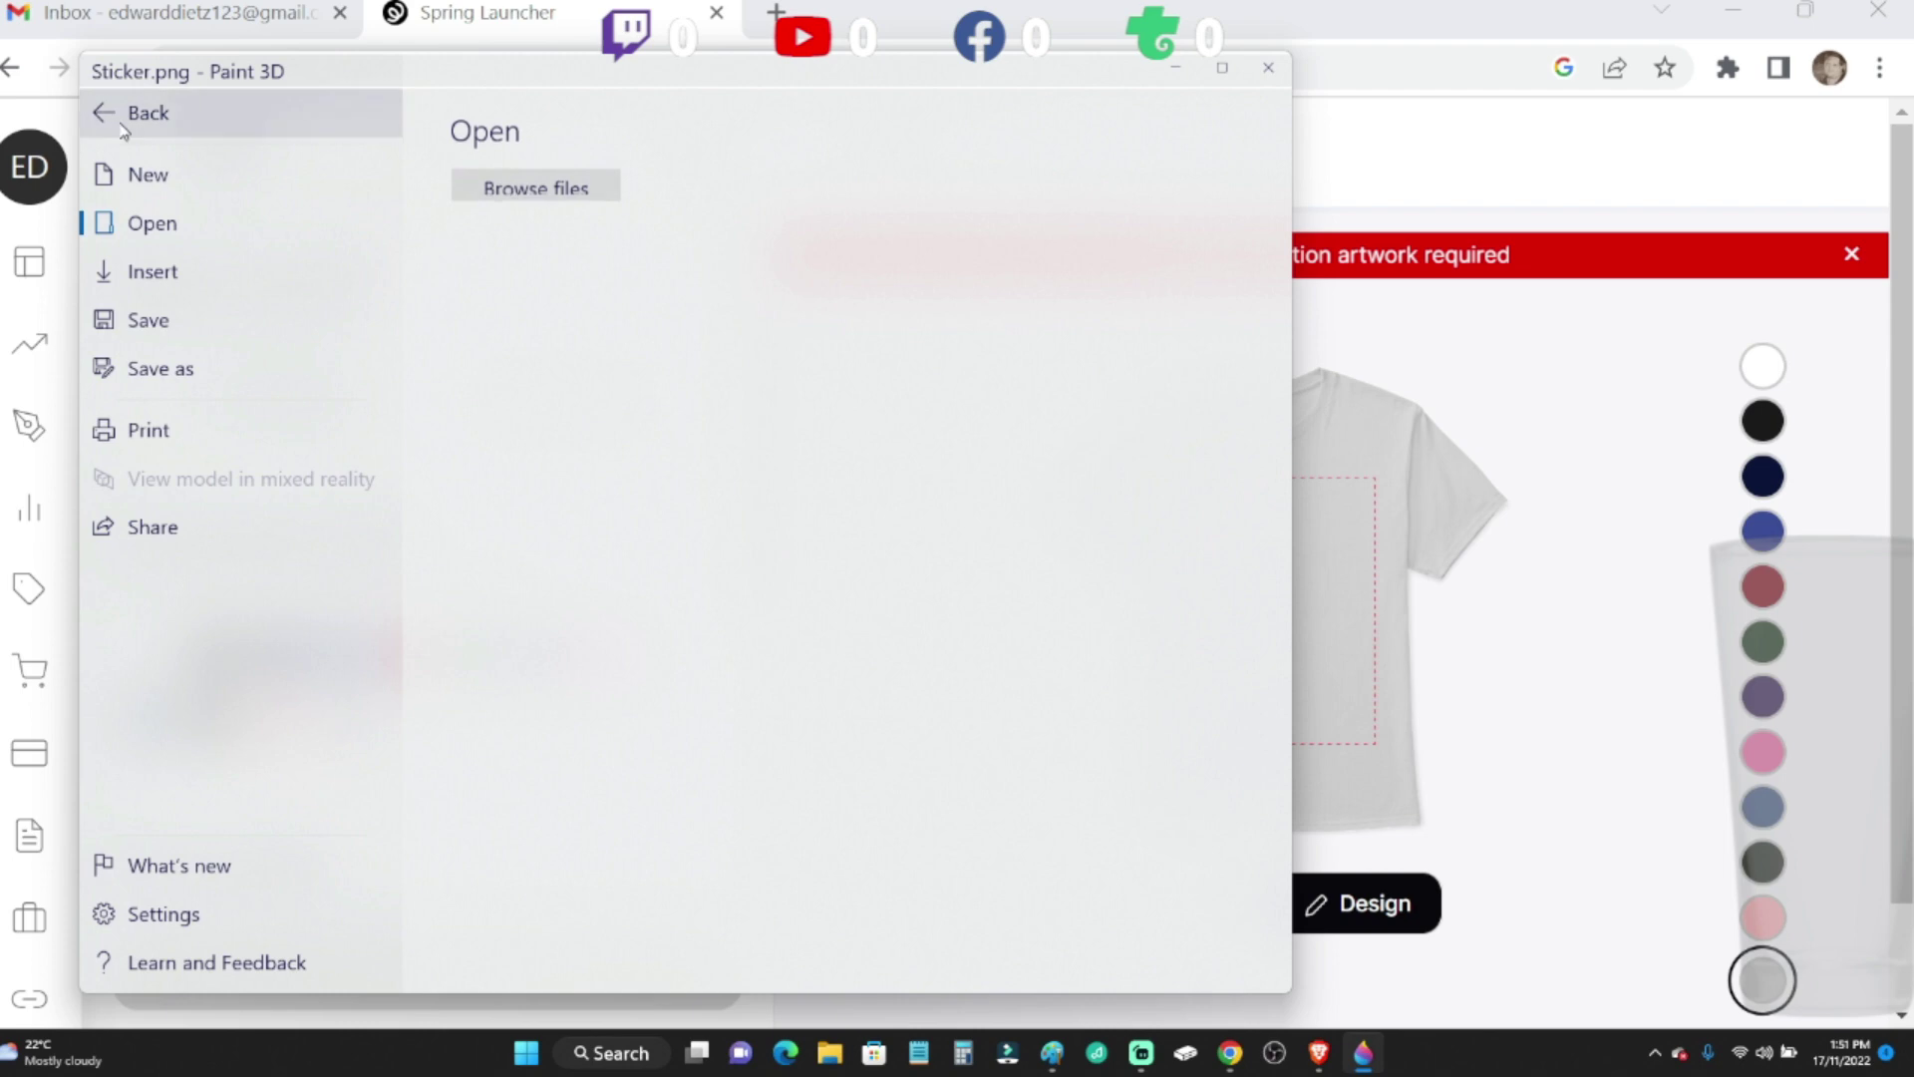
click(160, 321)
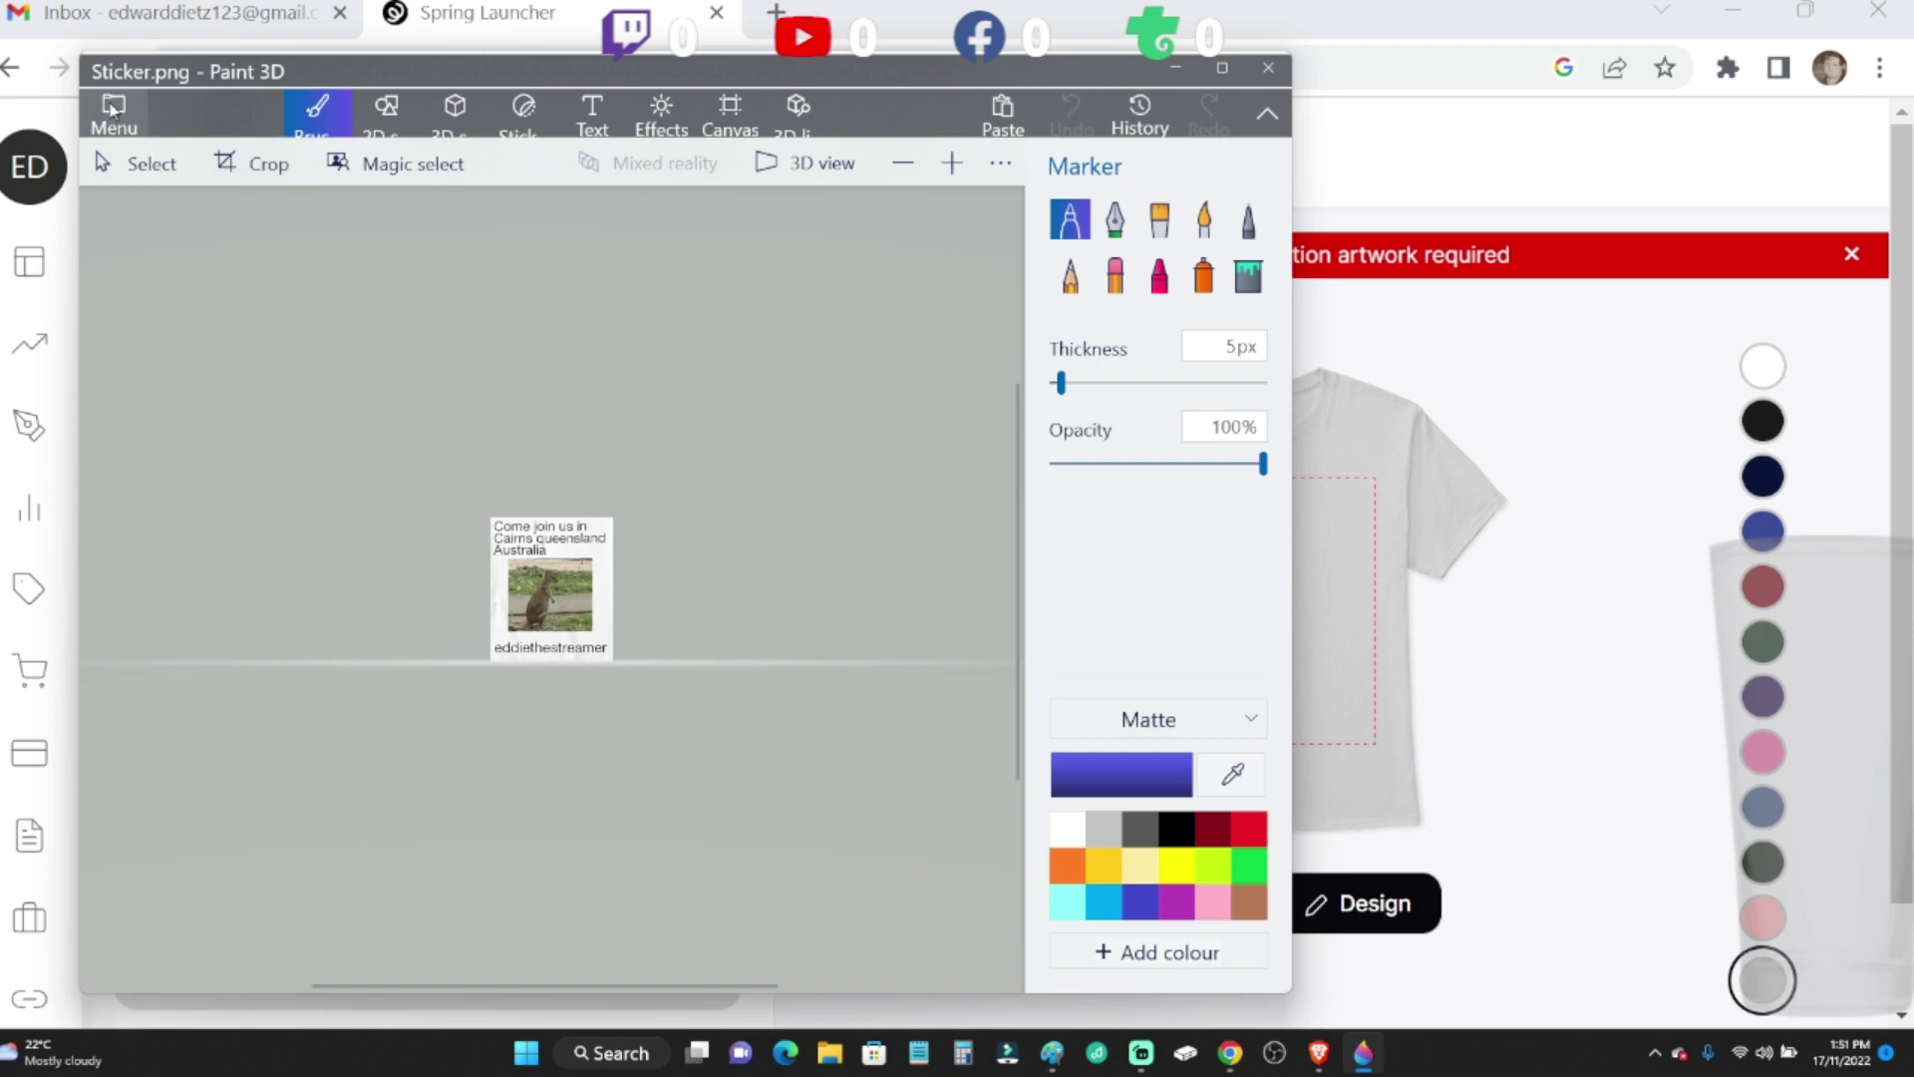
click(109, 109)
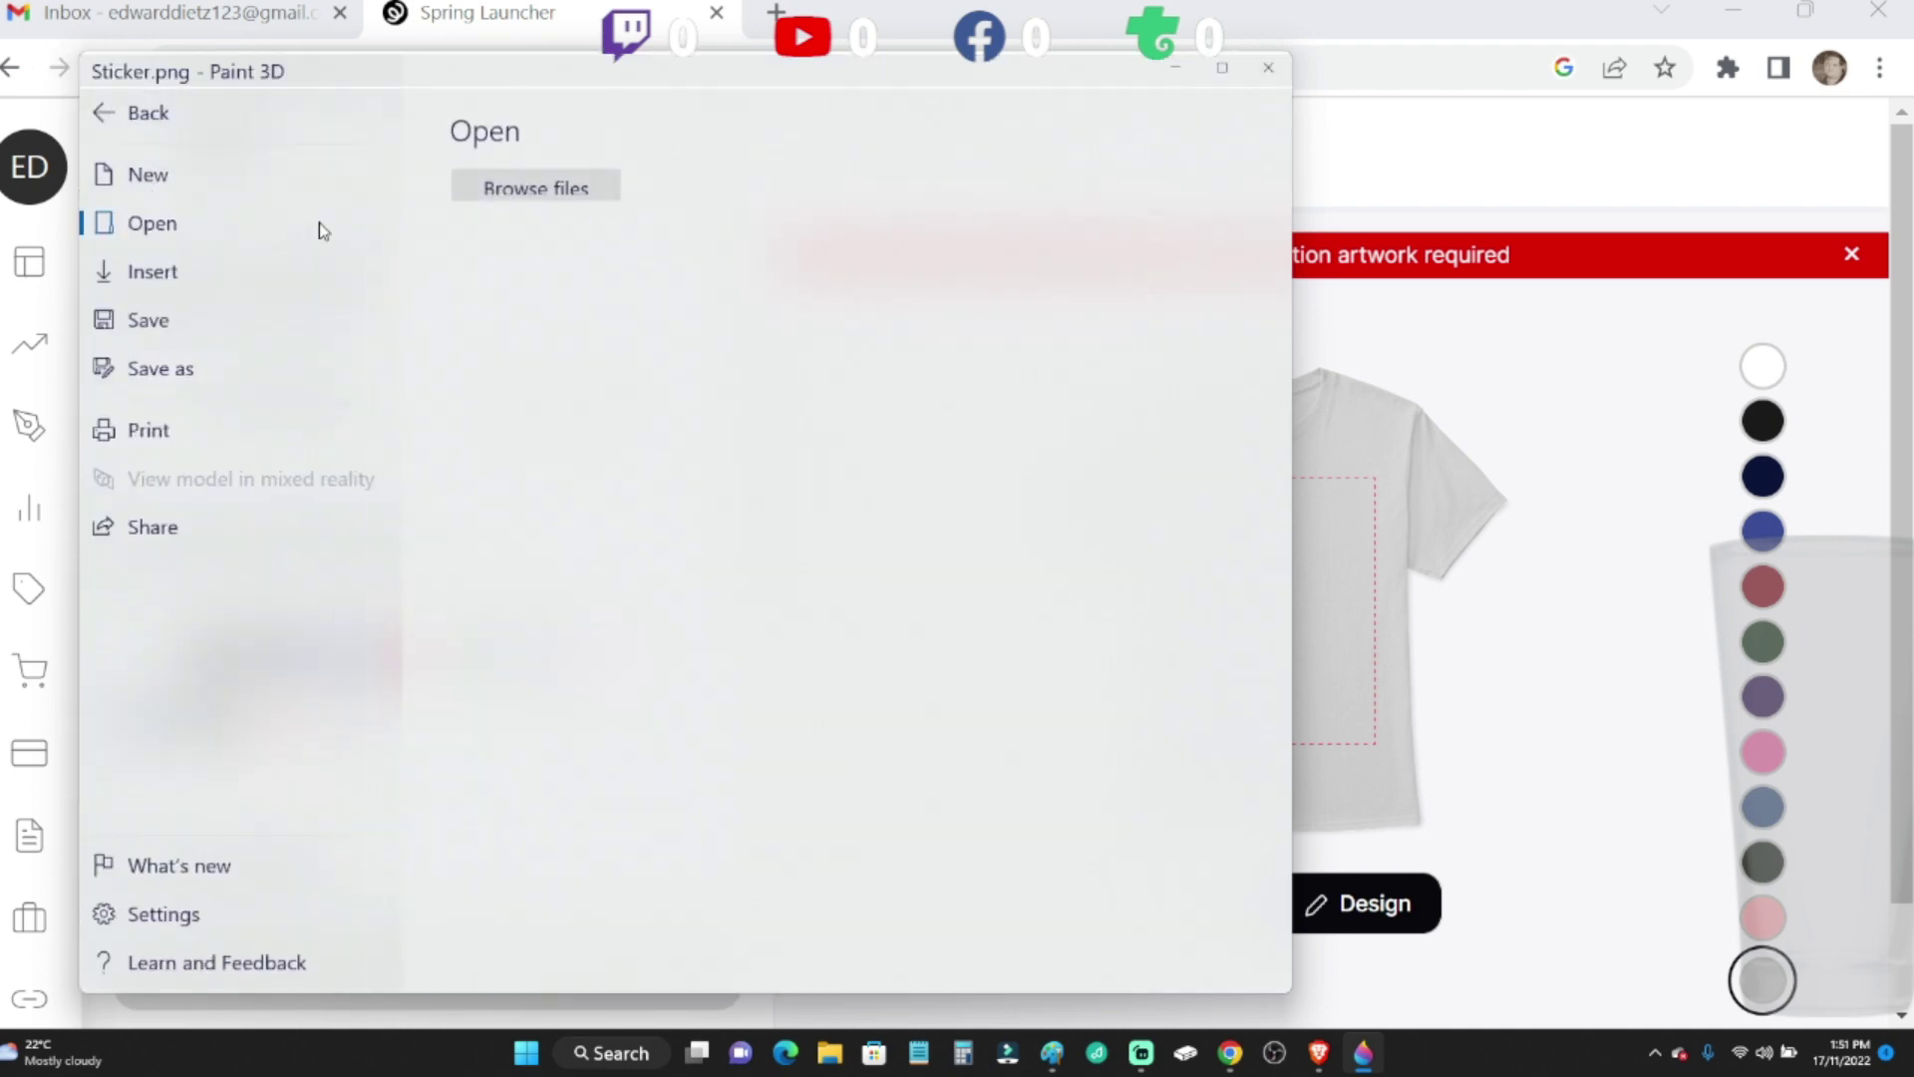
click(111, 326)
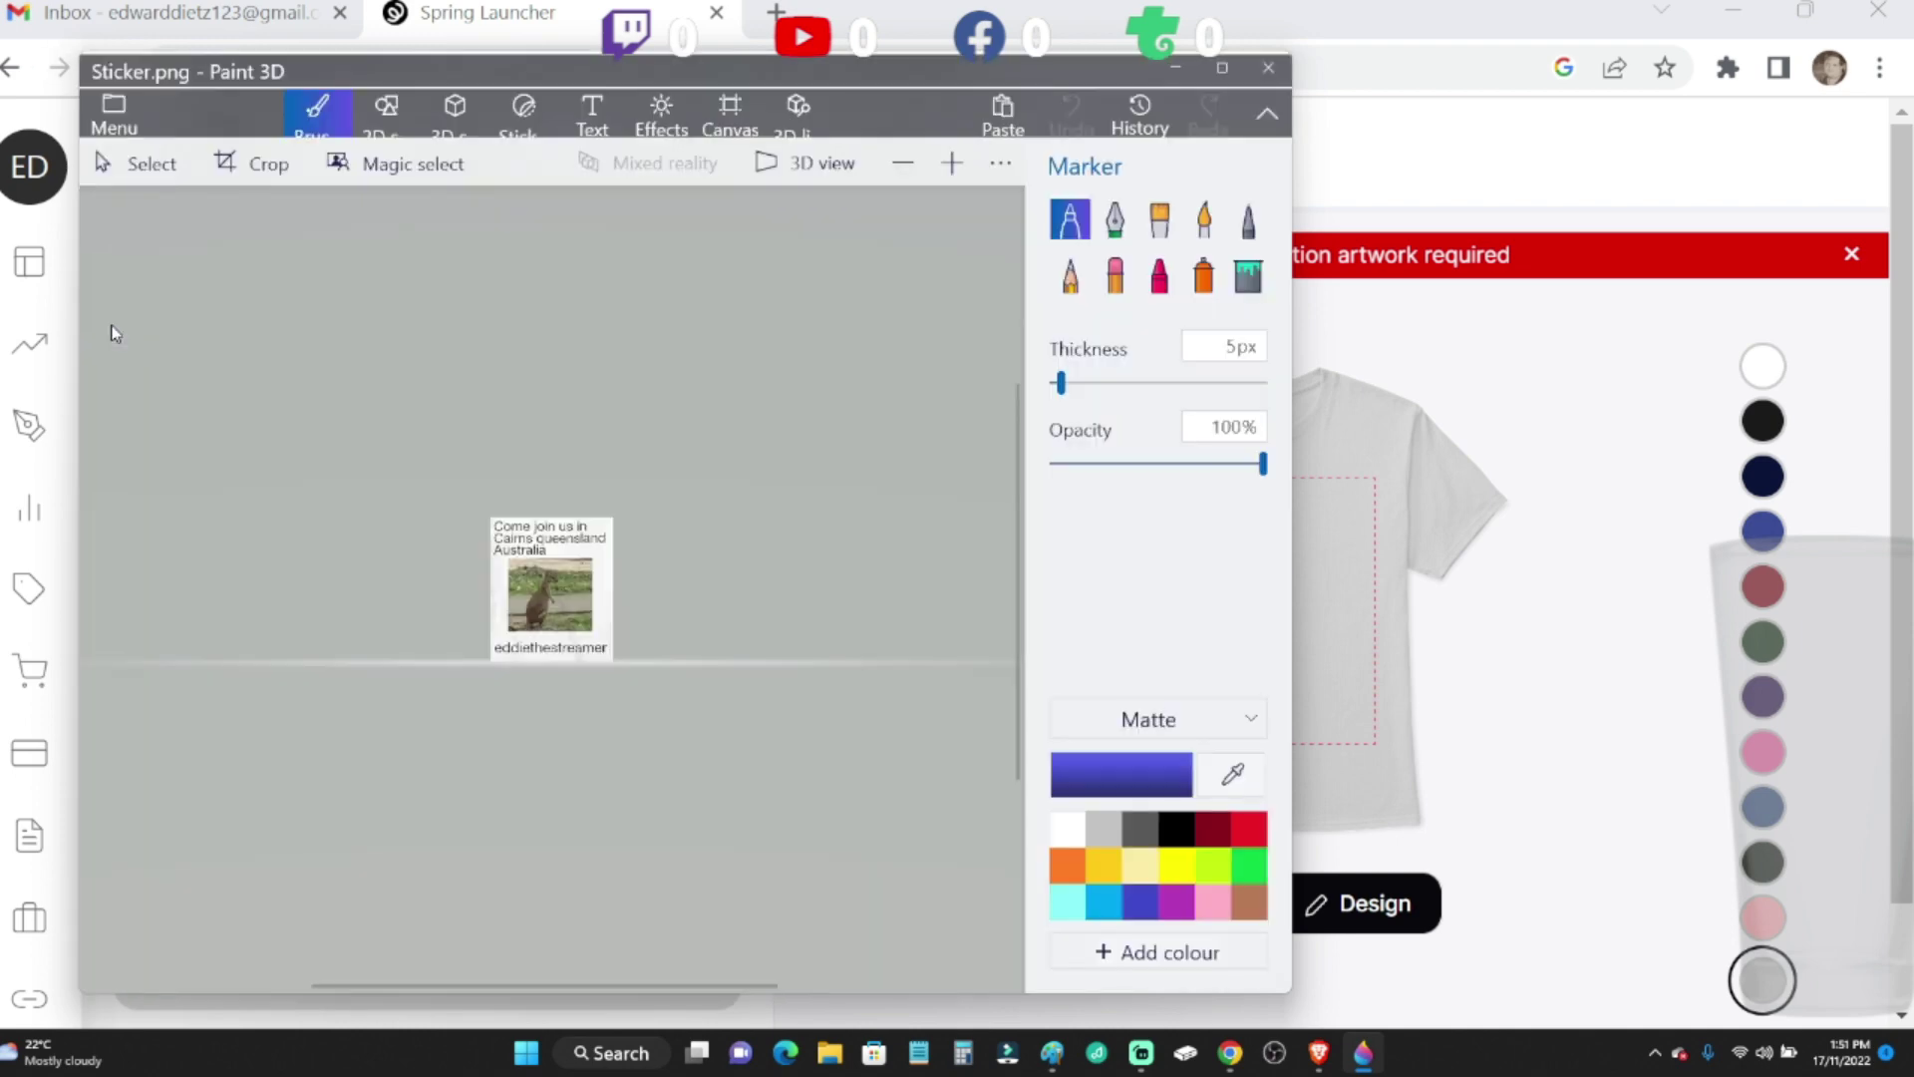
click(114, 112)
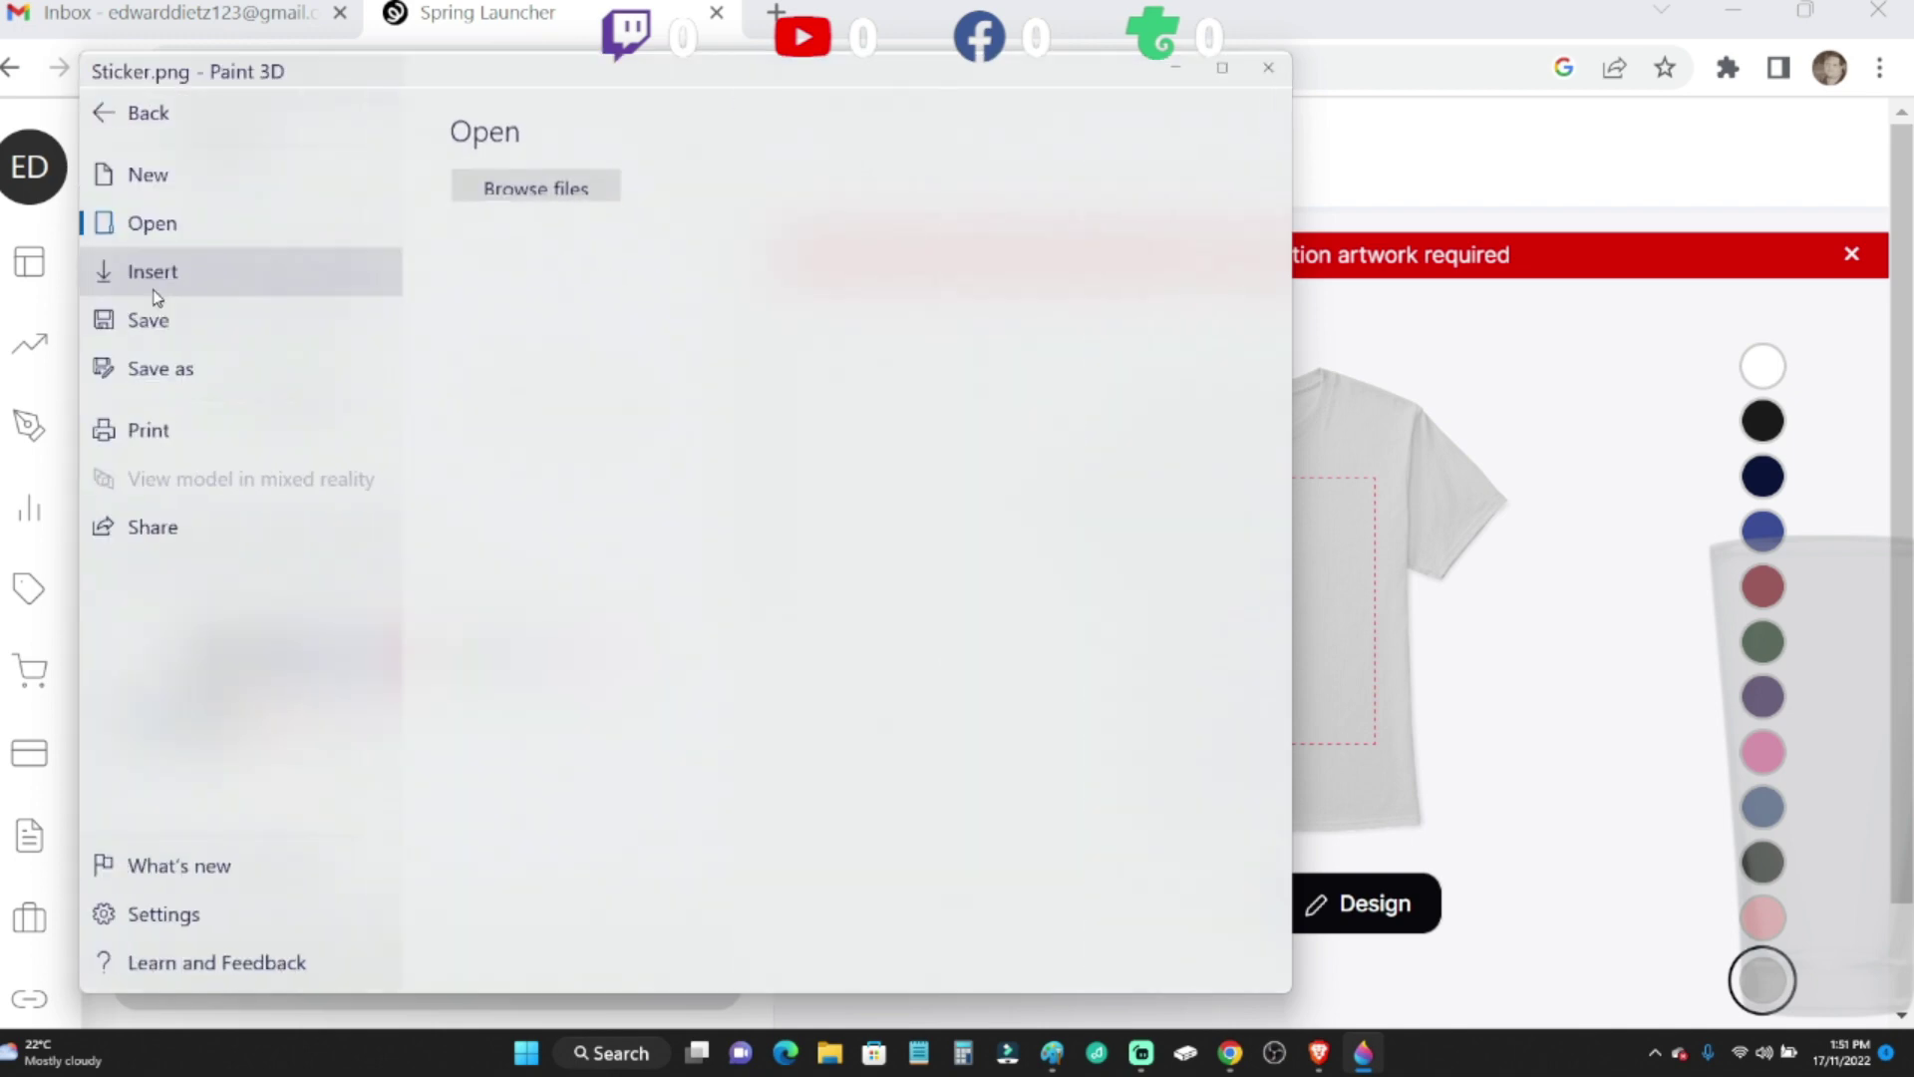
- Close Paint 3D and delete the small low-quality Sticker from the shirt
click(1269, 67)
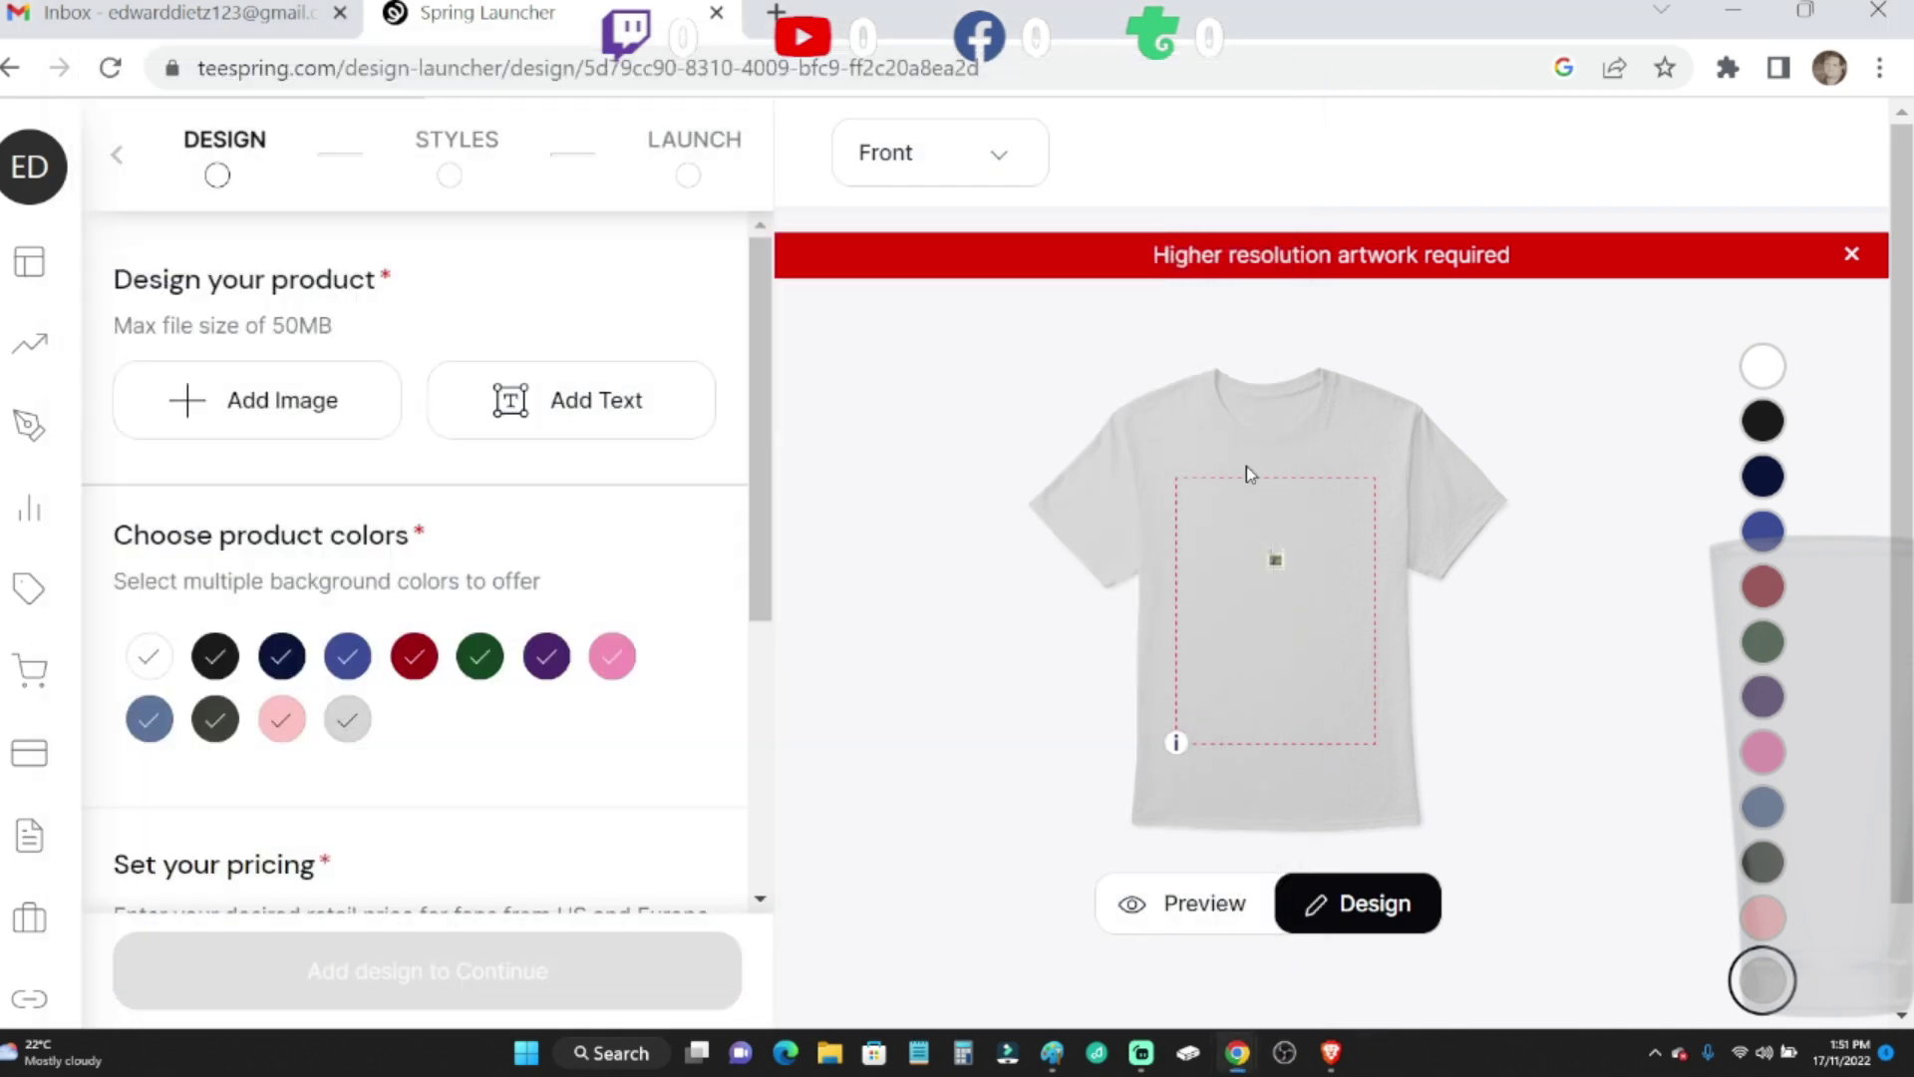
drag(1266, 560, 1274, 565)
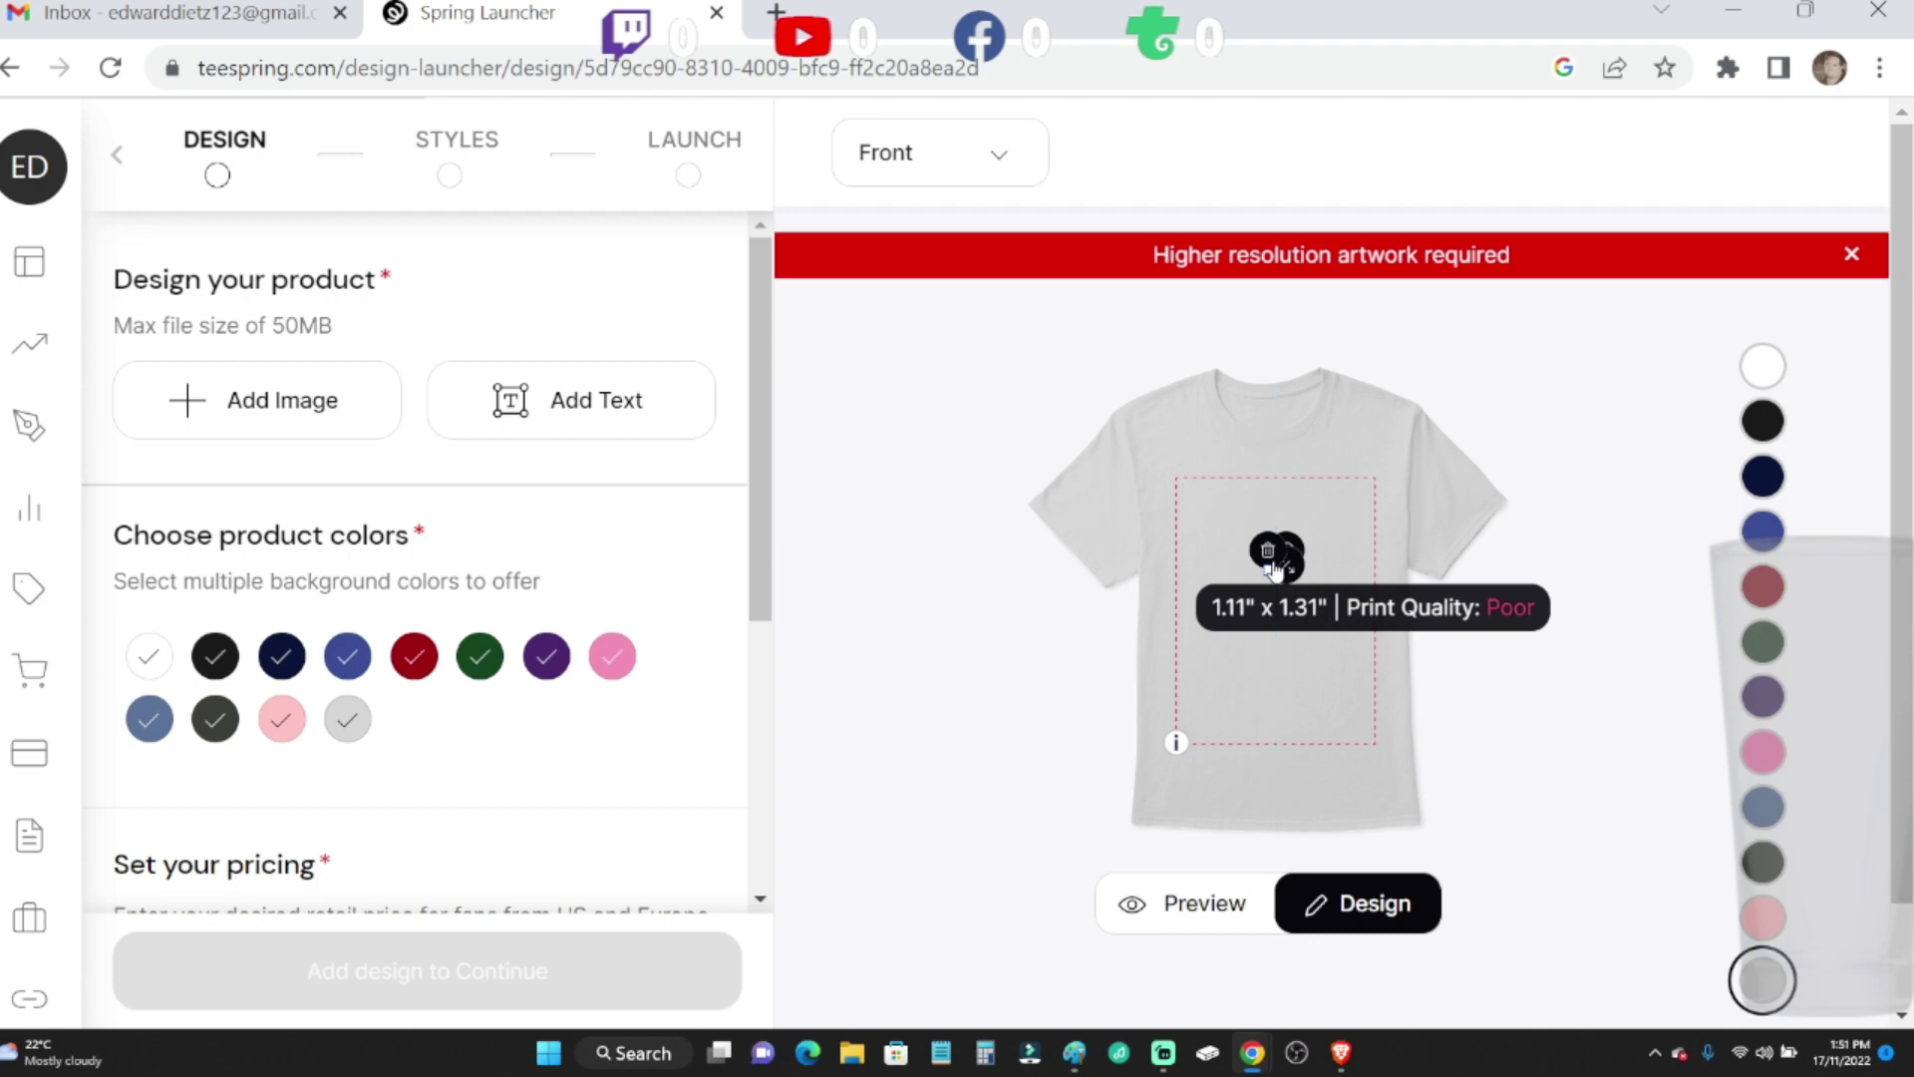
click(1267, 552)
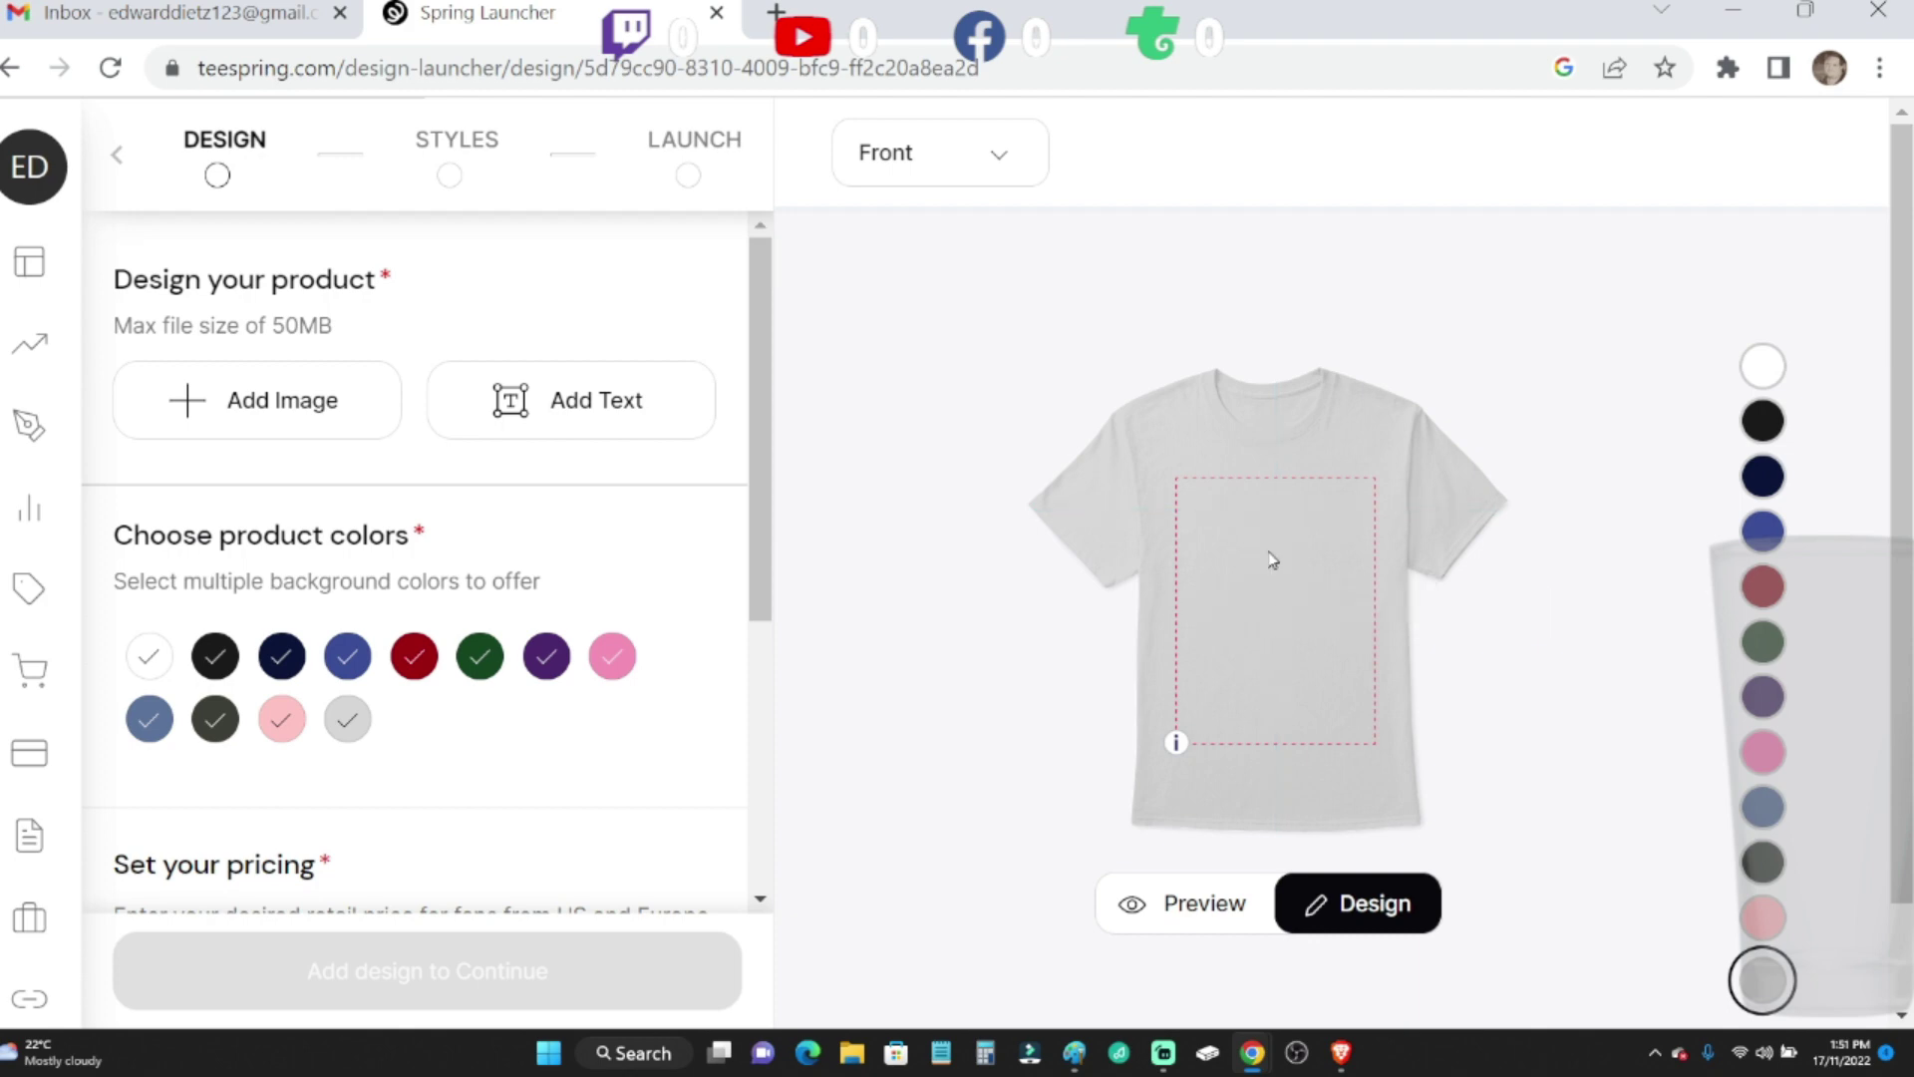
- Re-upload the Sticker image, then delete the poor-quality 1.11" x 1.31" artwork again
click(295, 416)
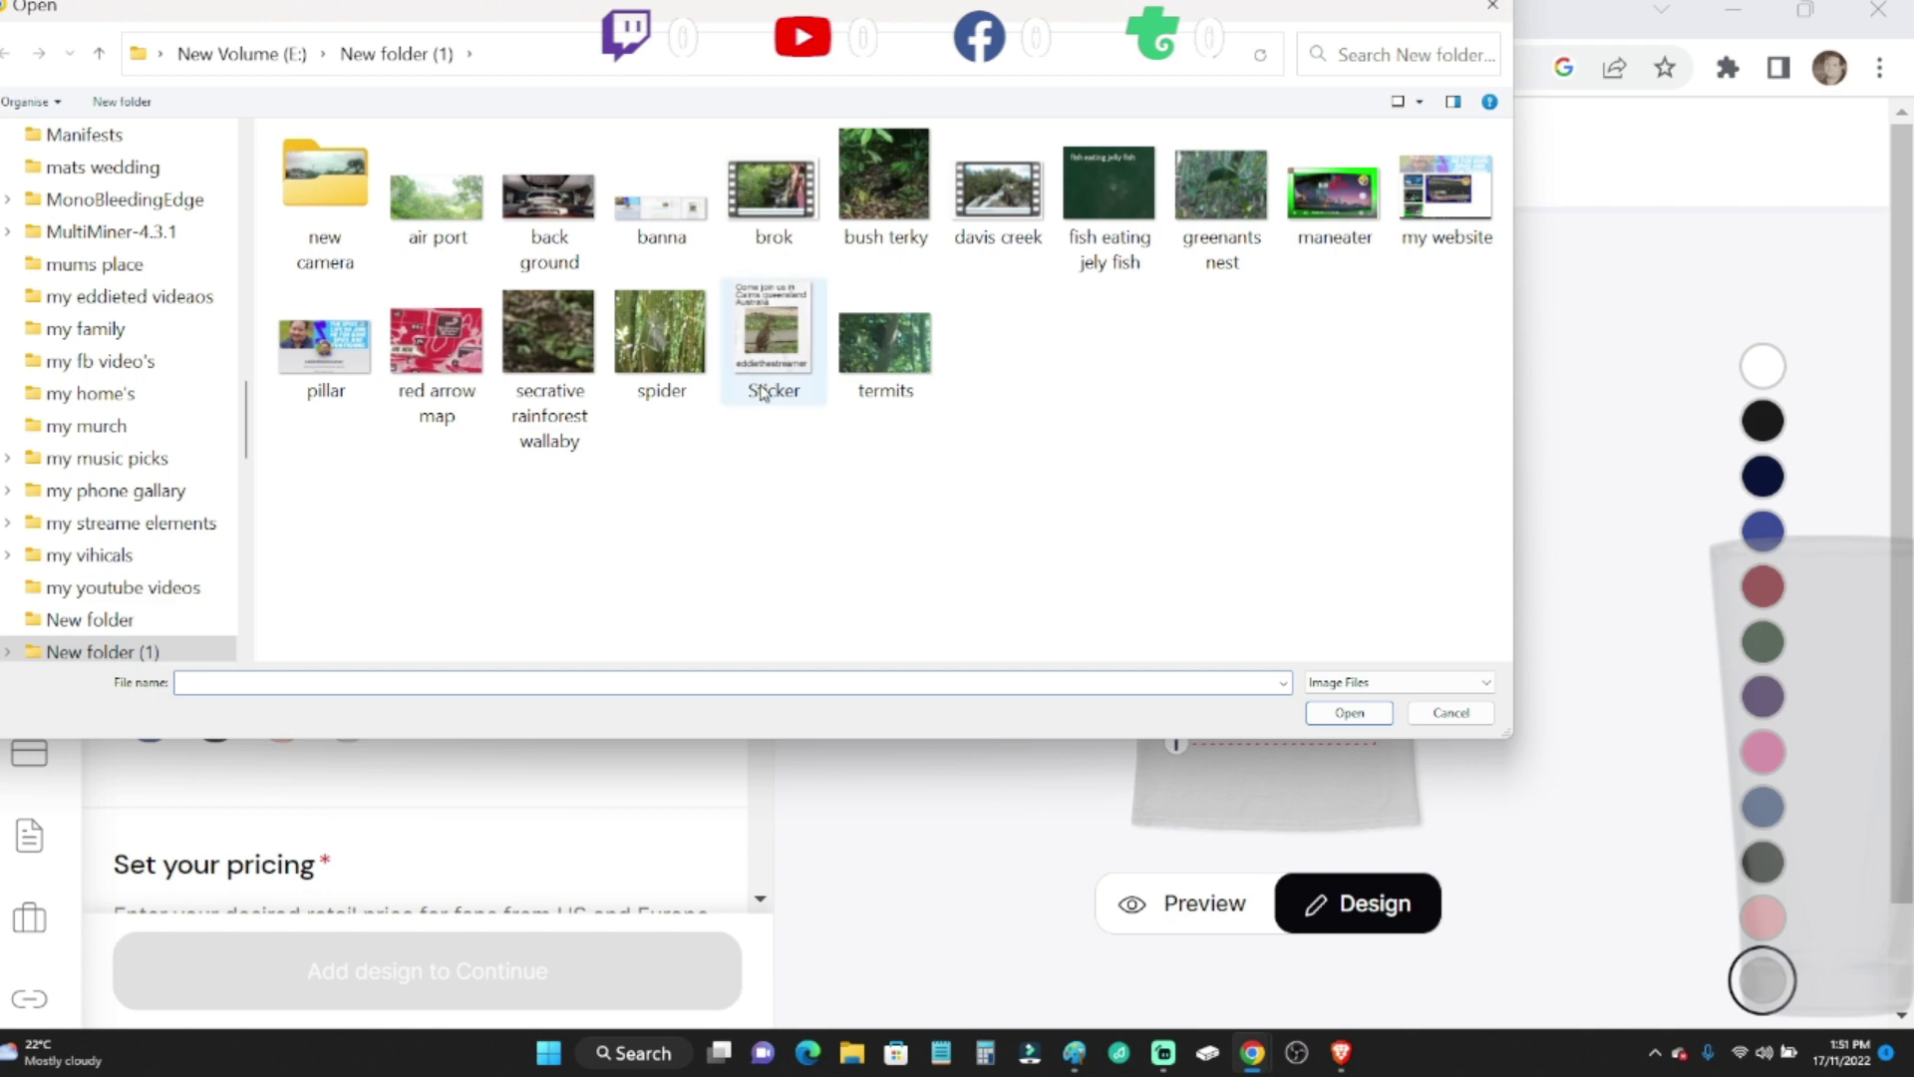
click(763, 361)
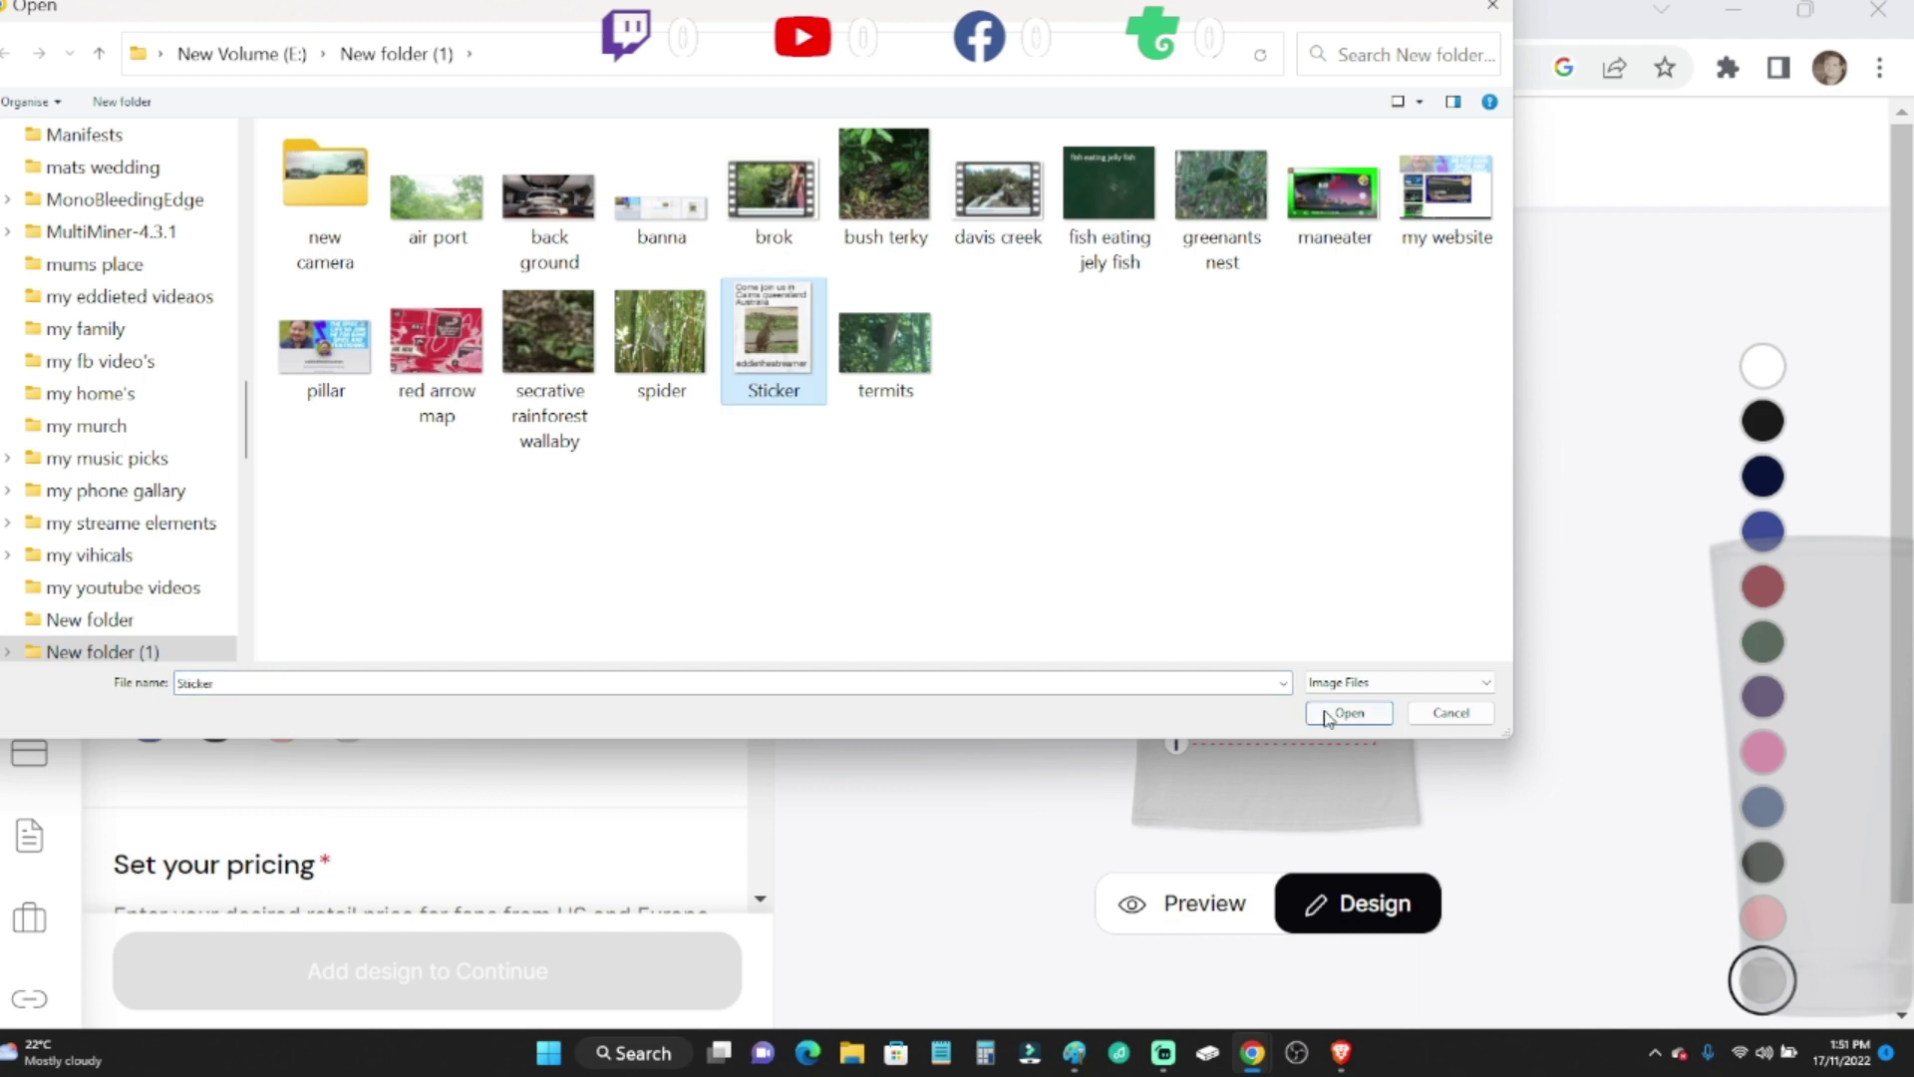
click(1346, 713)
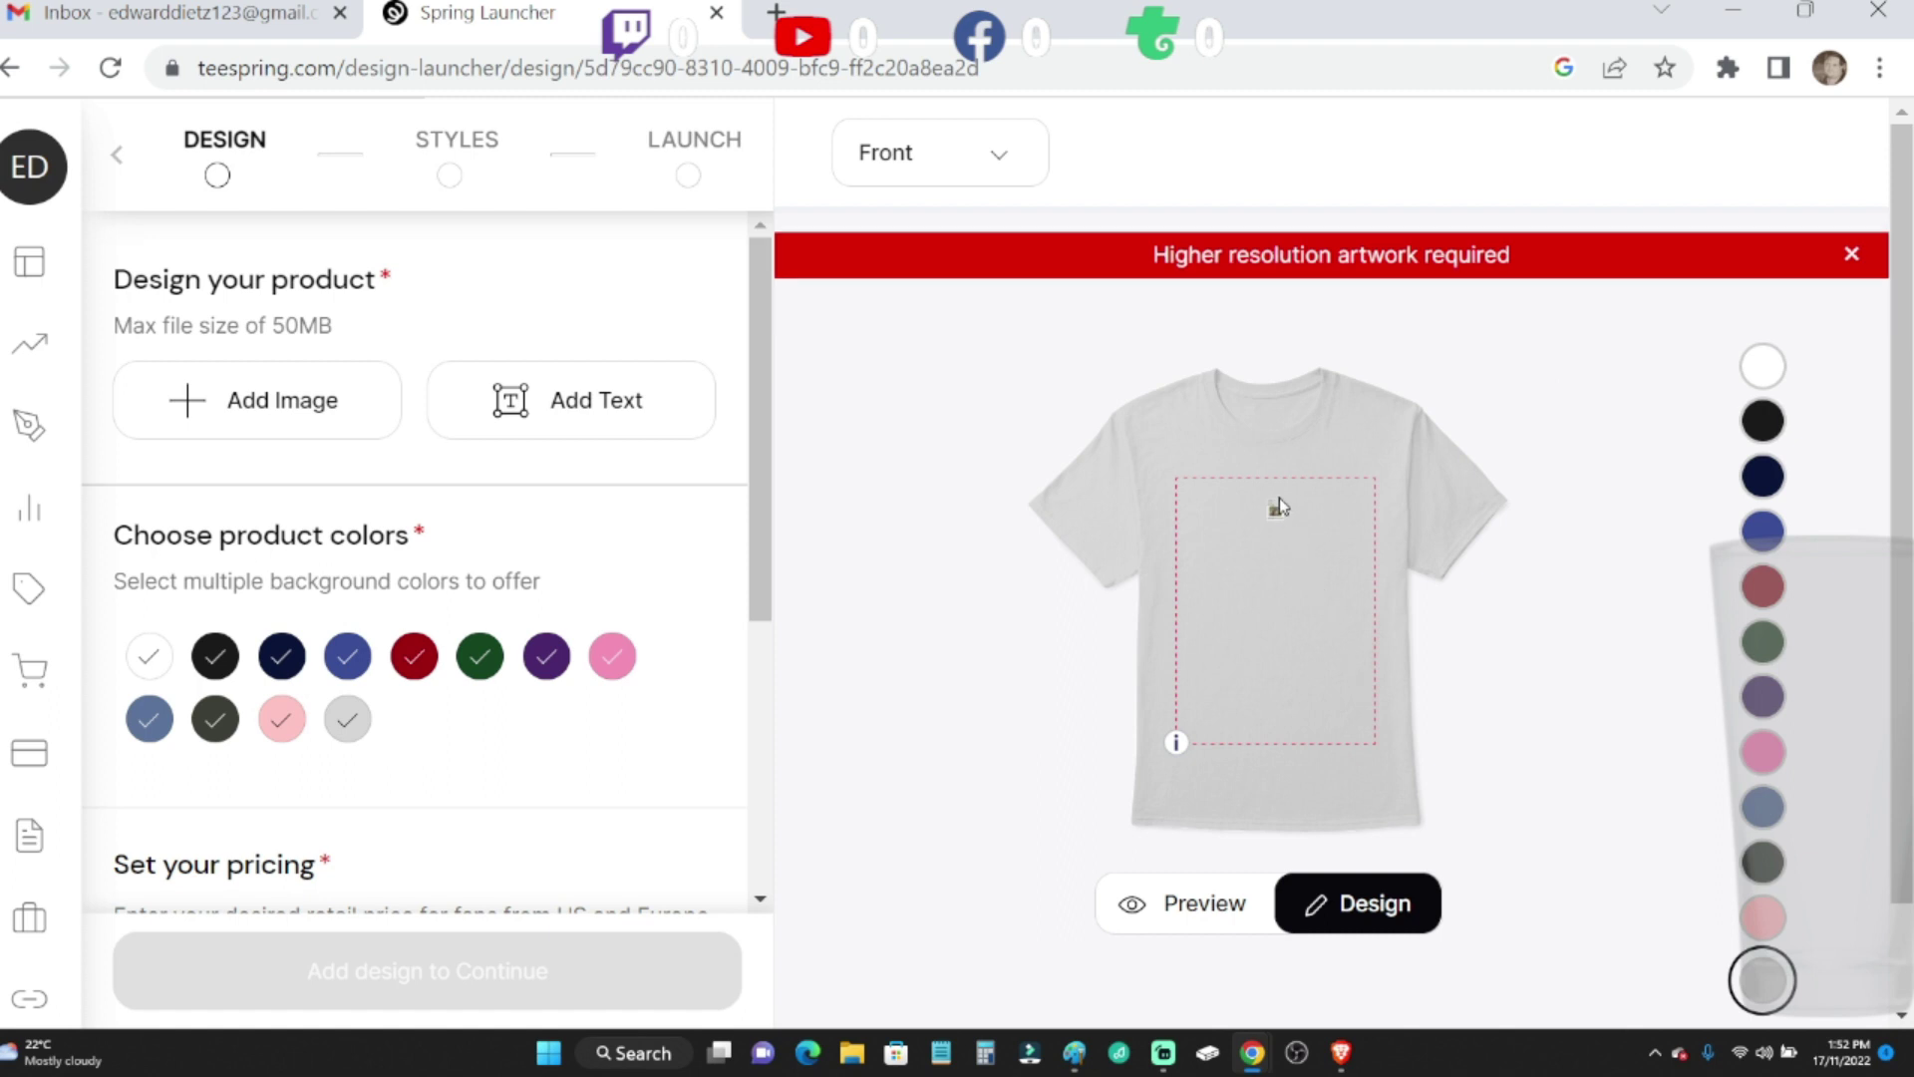
click(1275, 510)
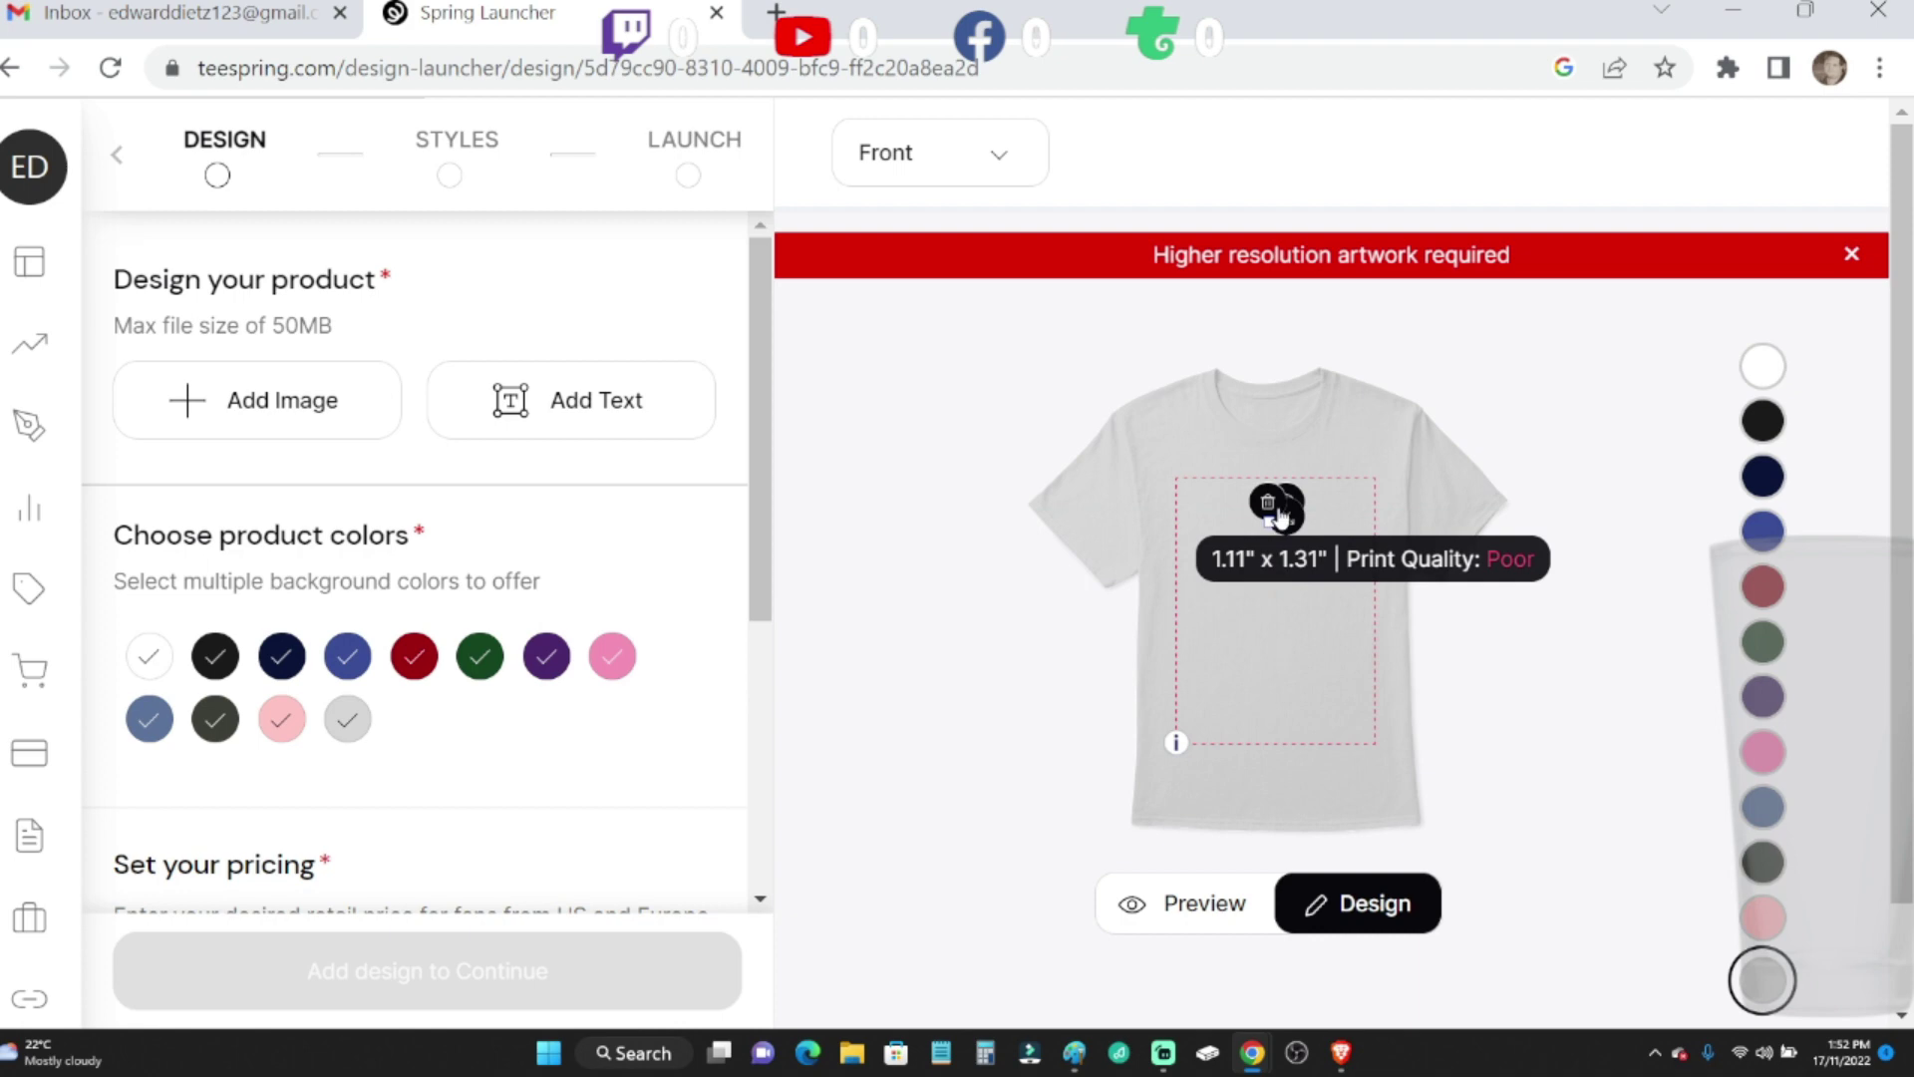
click(1268, 505)
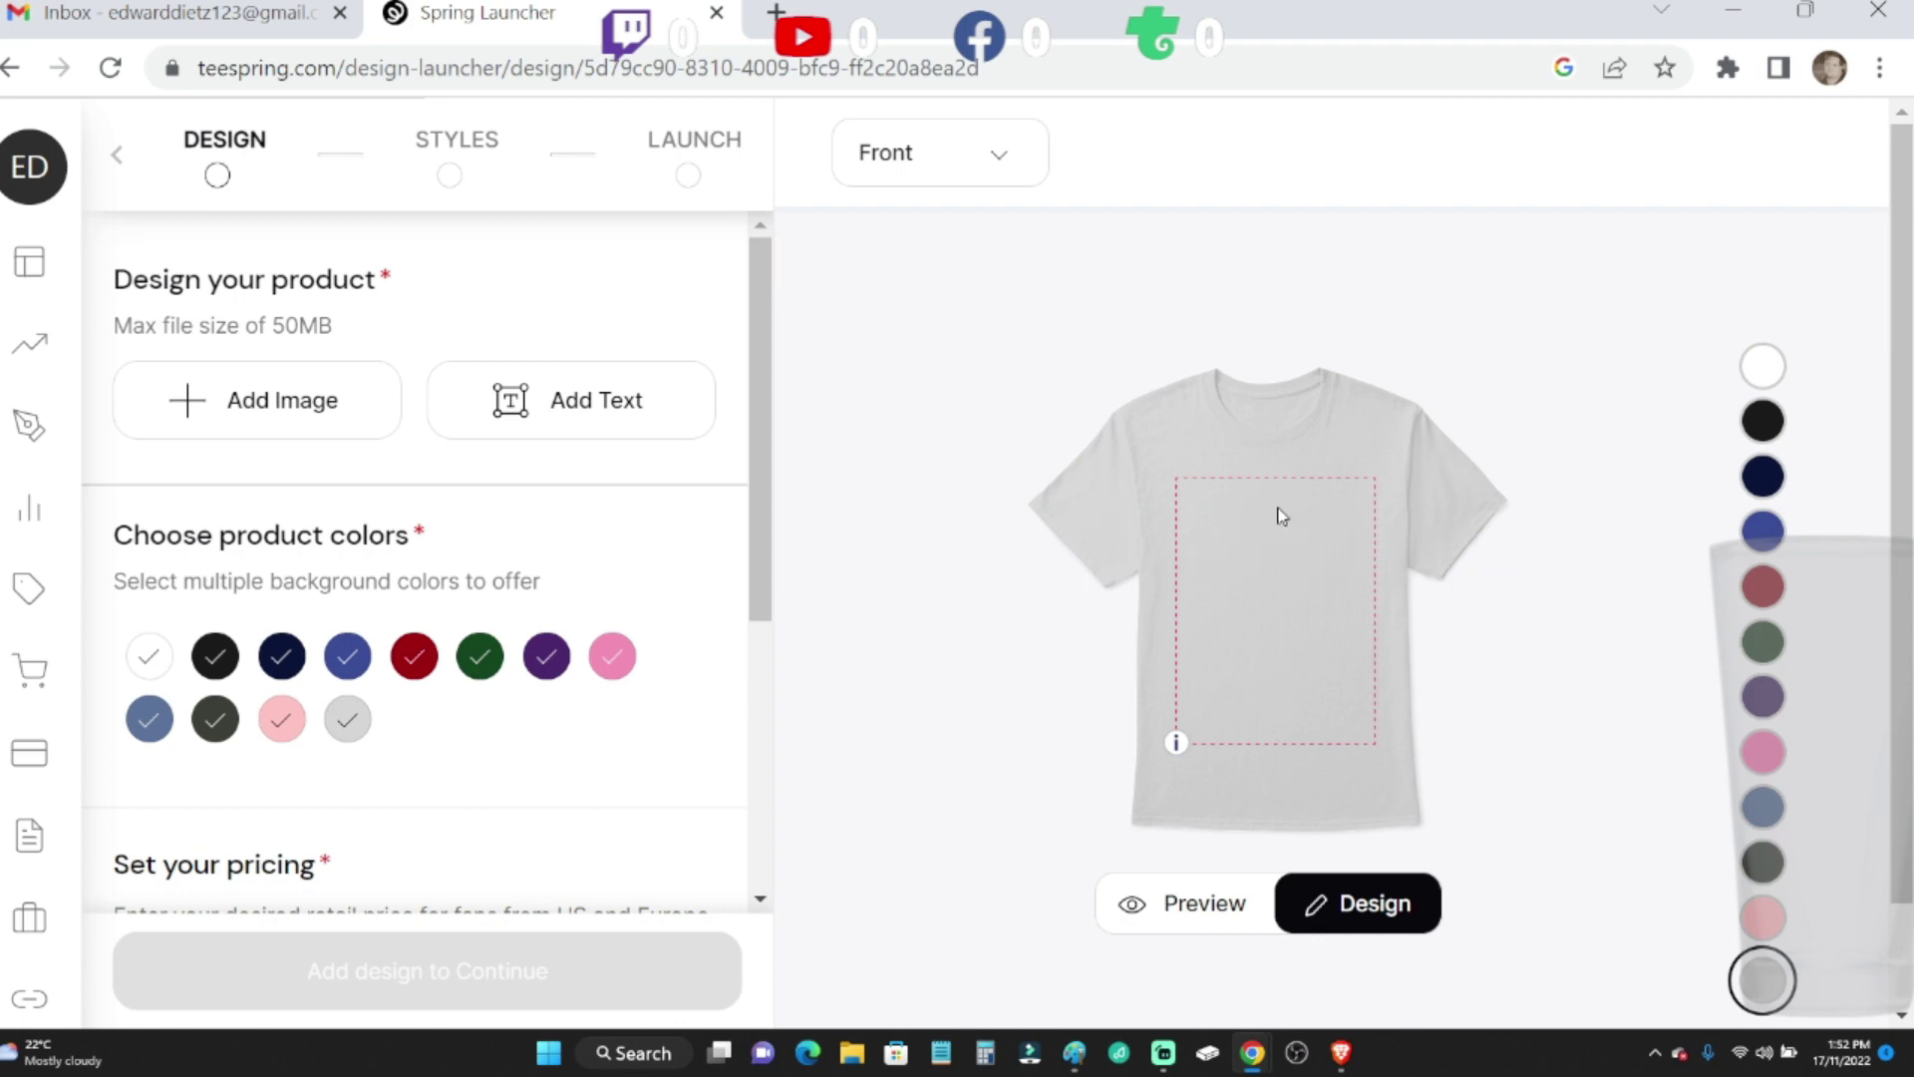
- Upload the back ground image, move it lower on the shirt, and add a text element
click(296, 414)
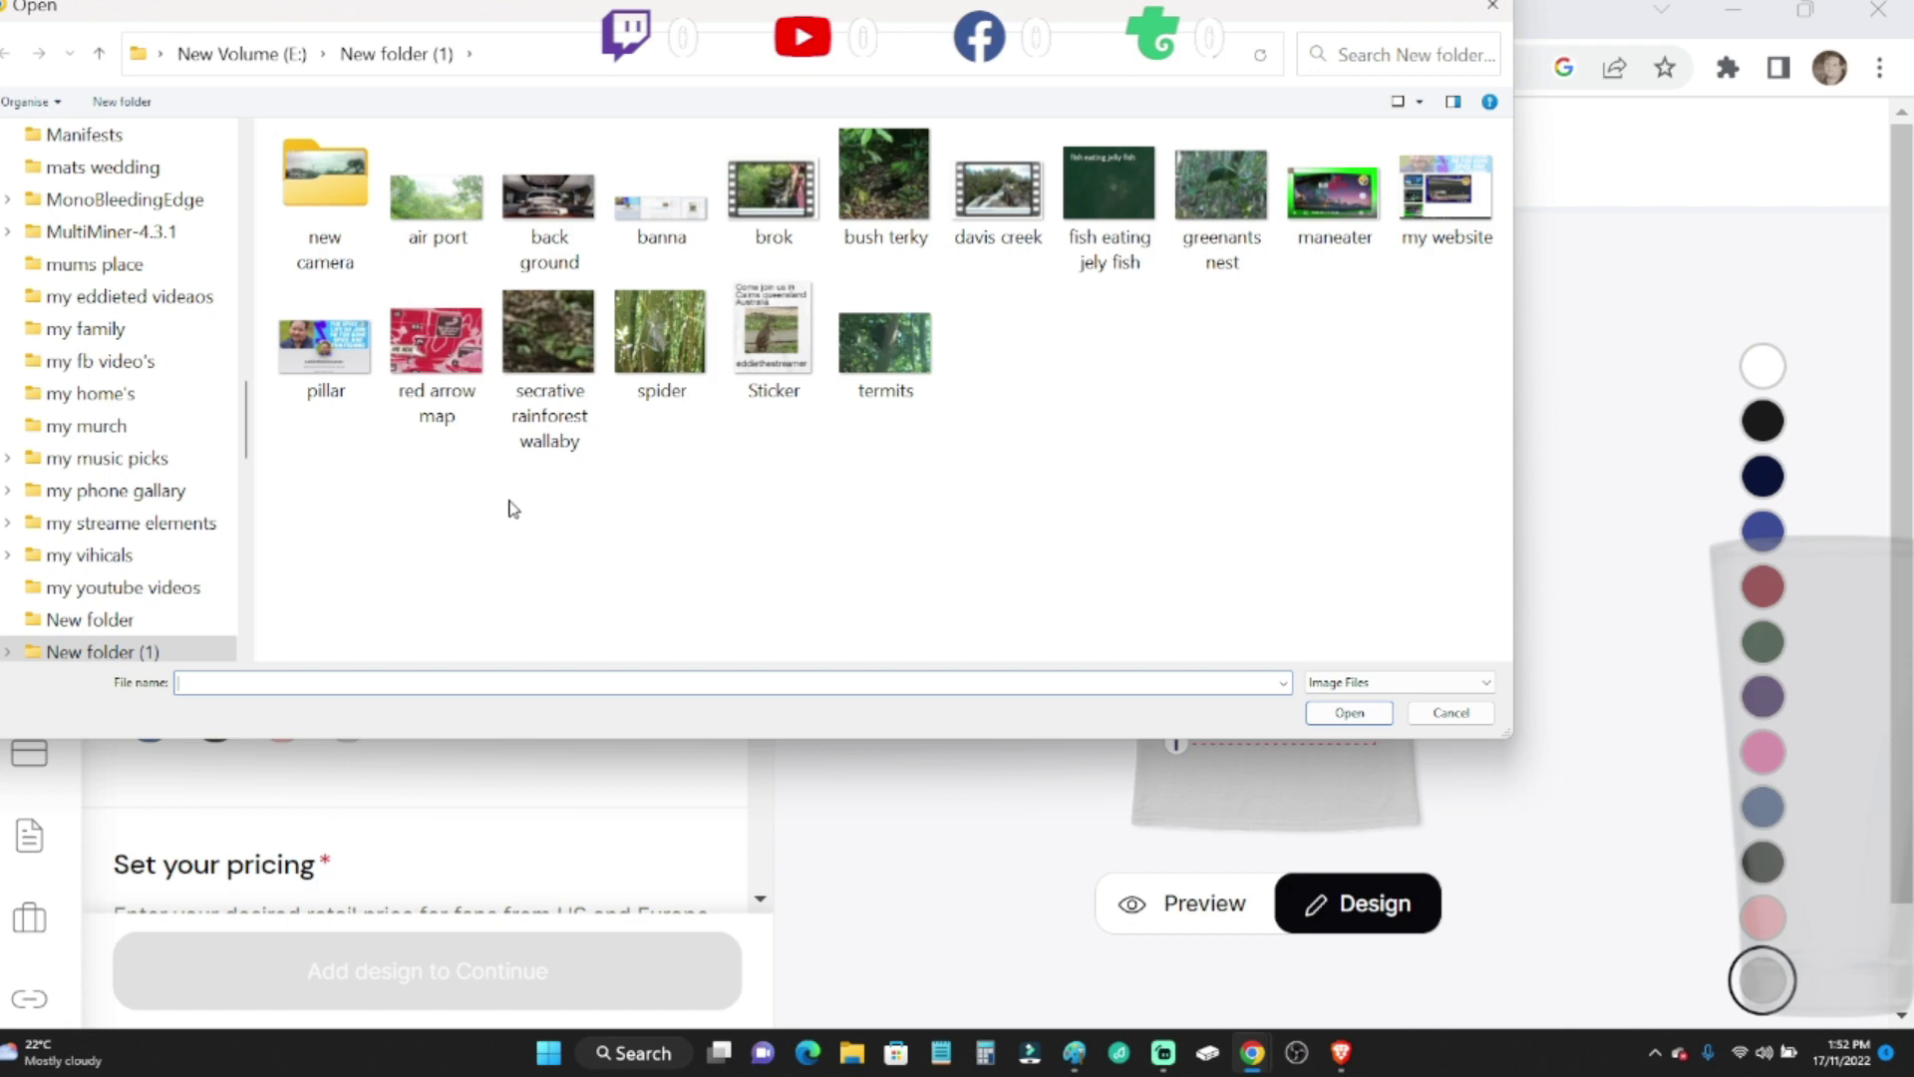
click(565, 217)
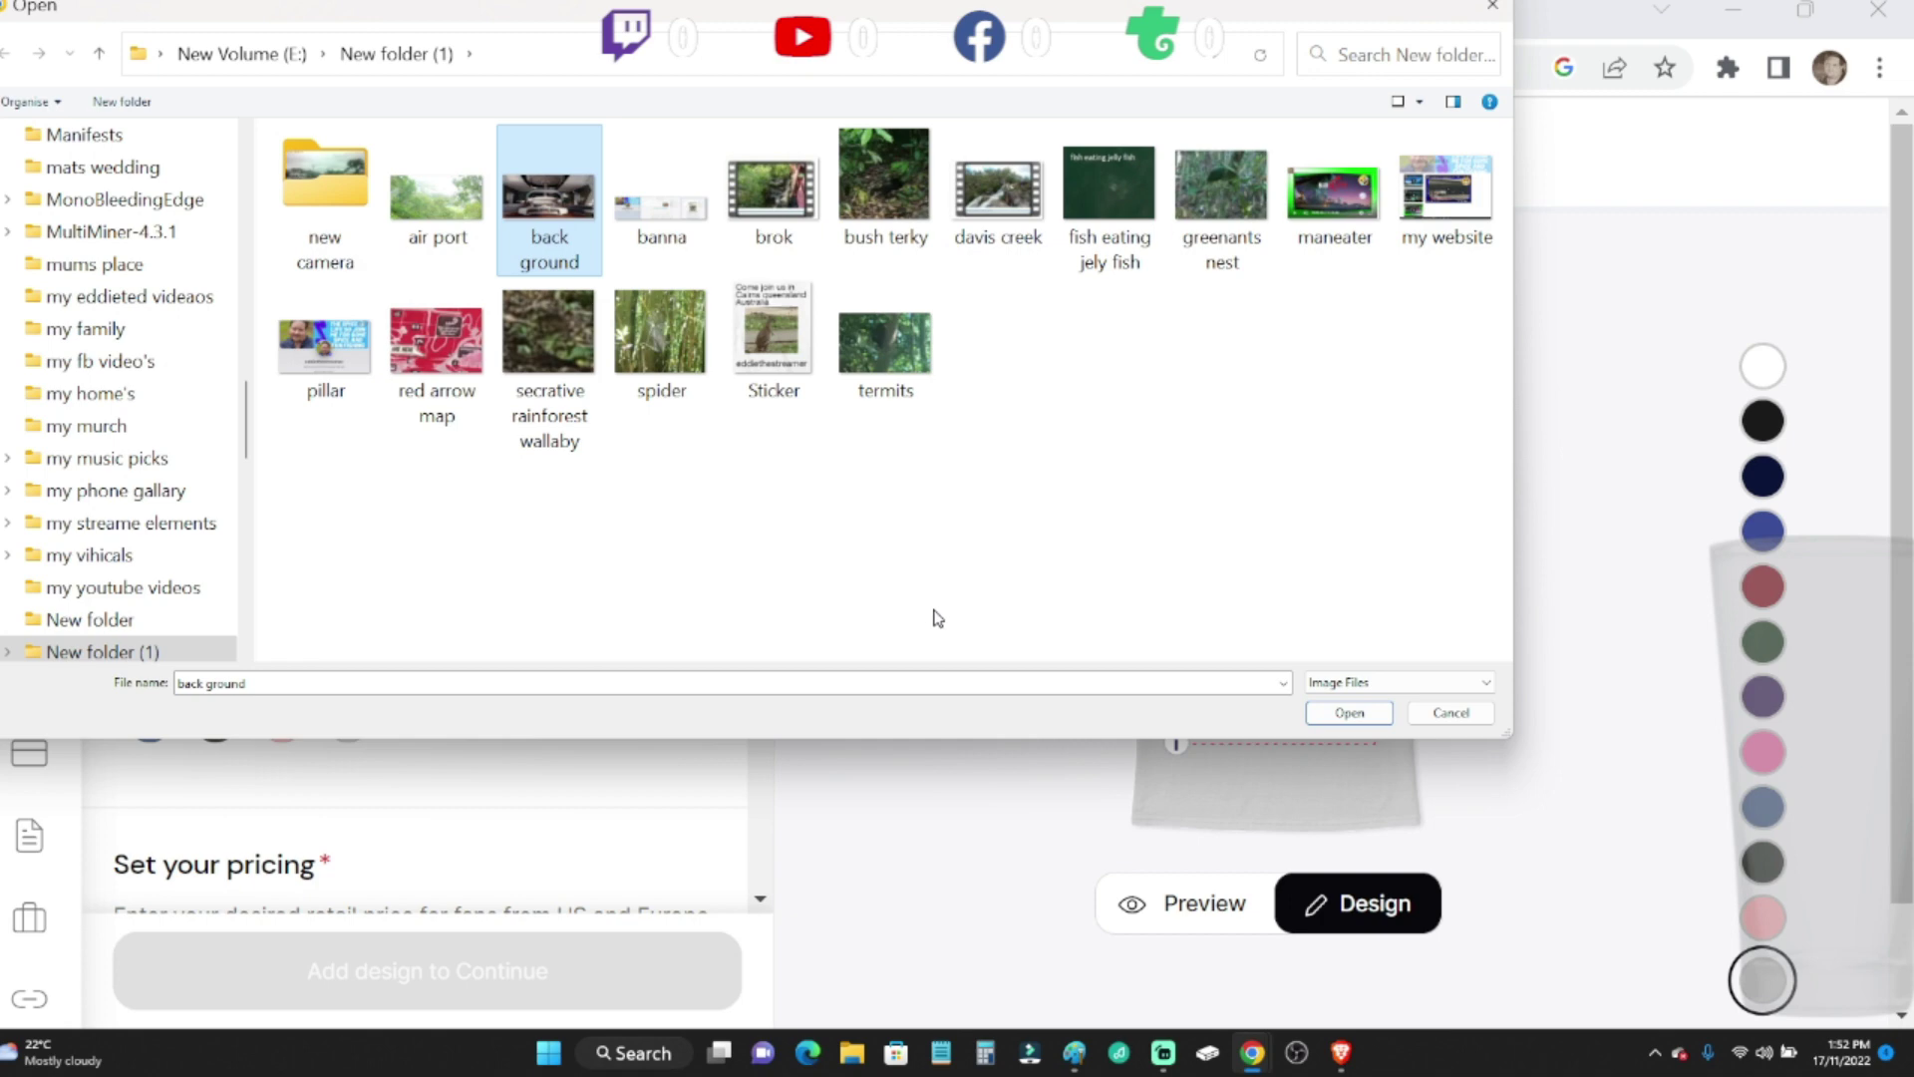
click(1350, 713)
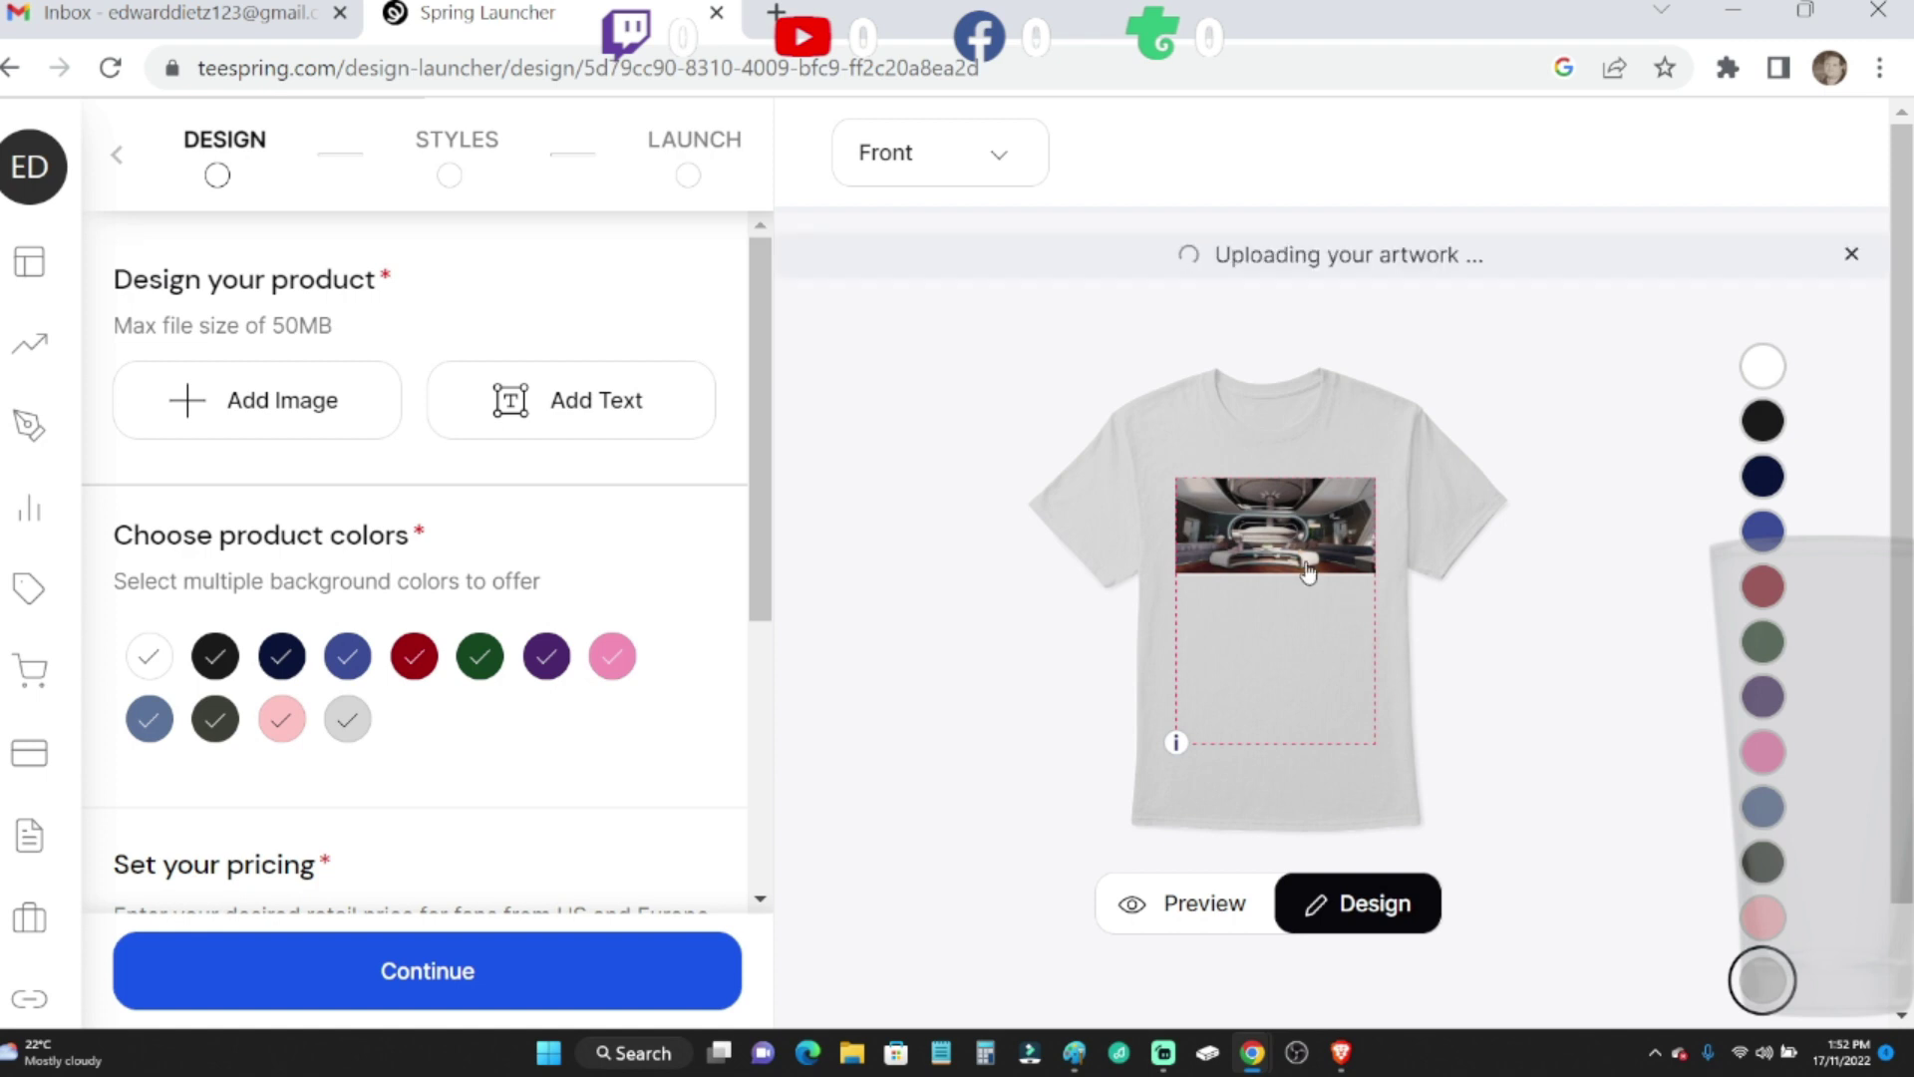
drag(1305, 553, 1299, 598)
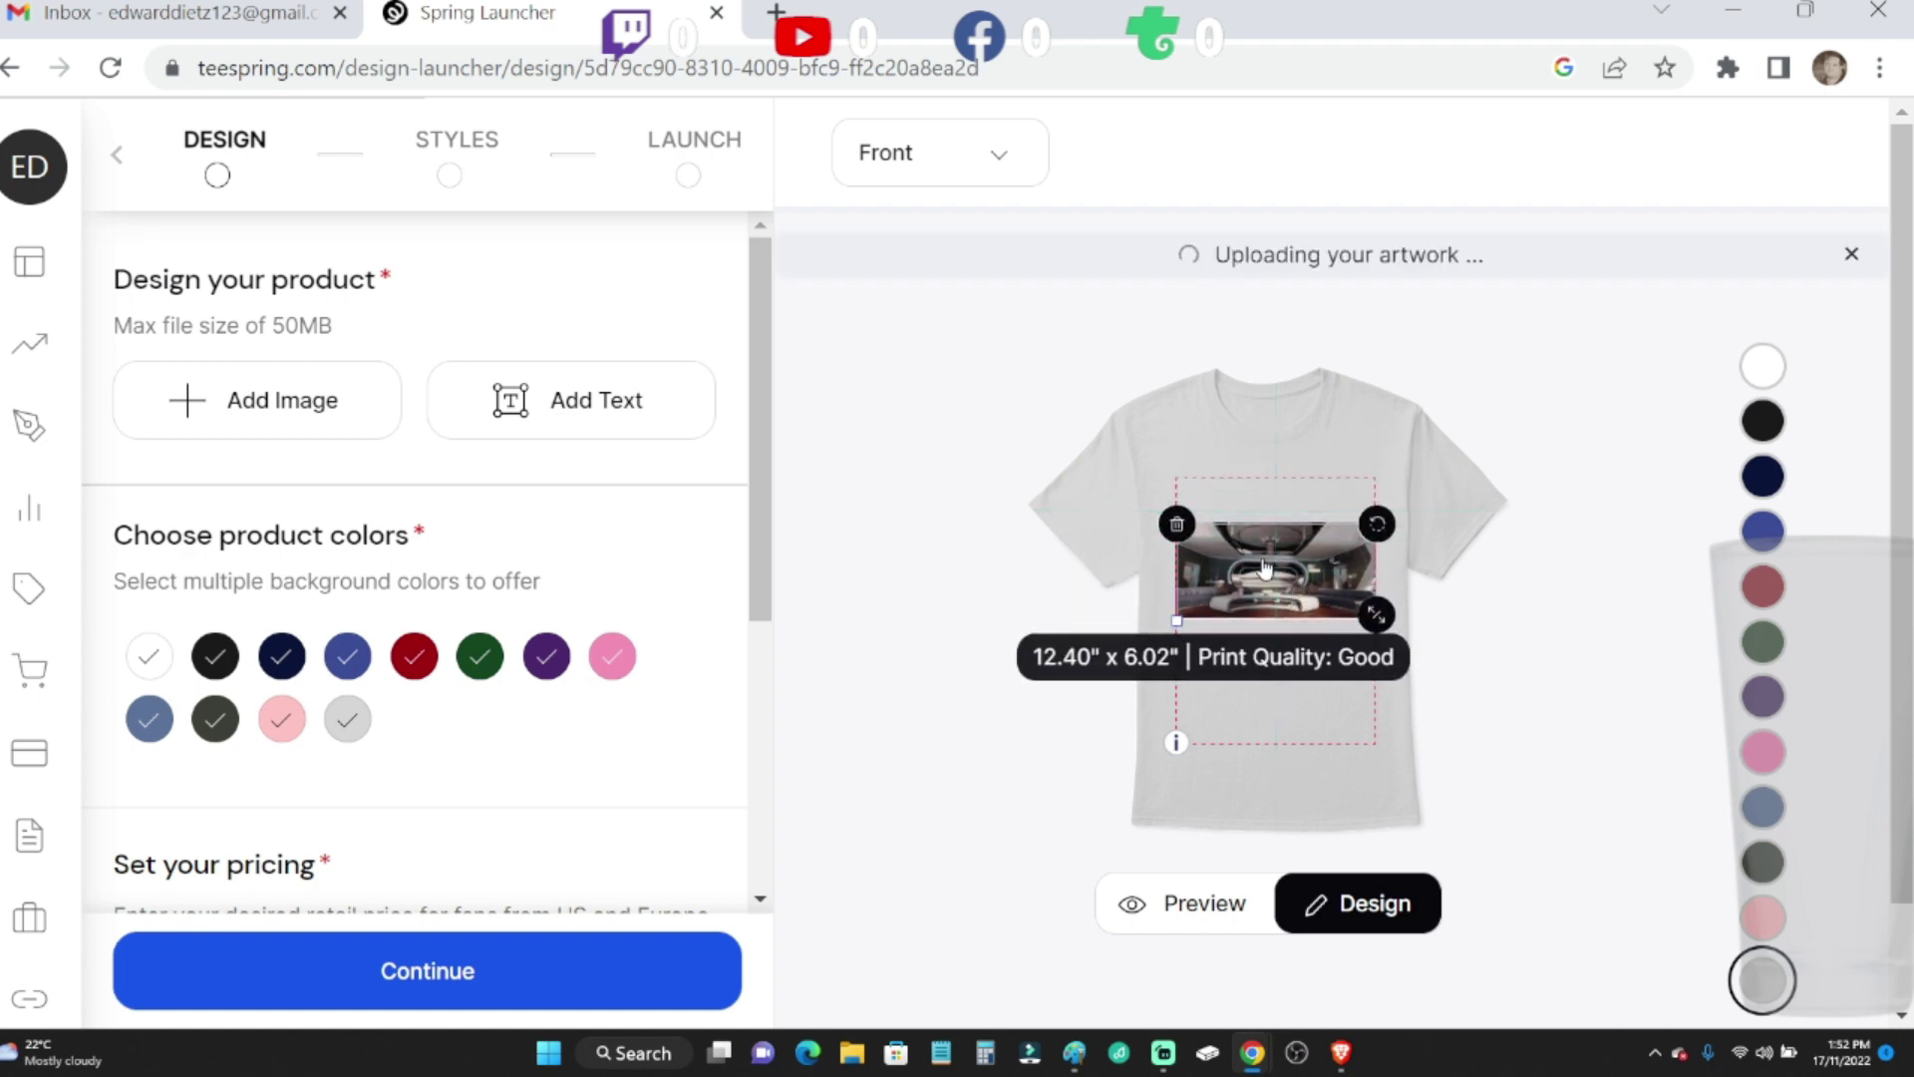
click(509, 421)
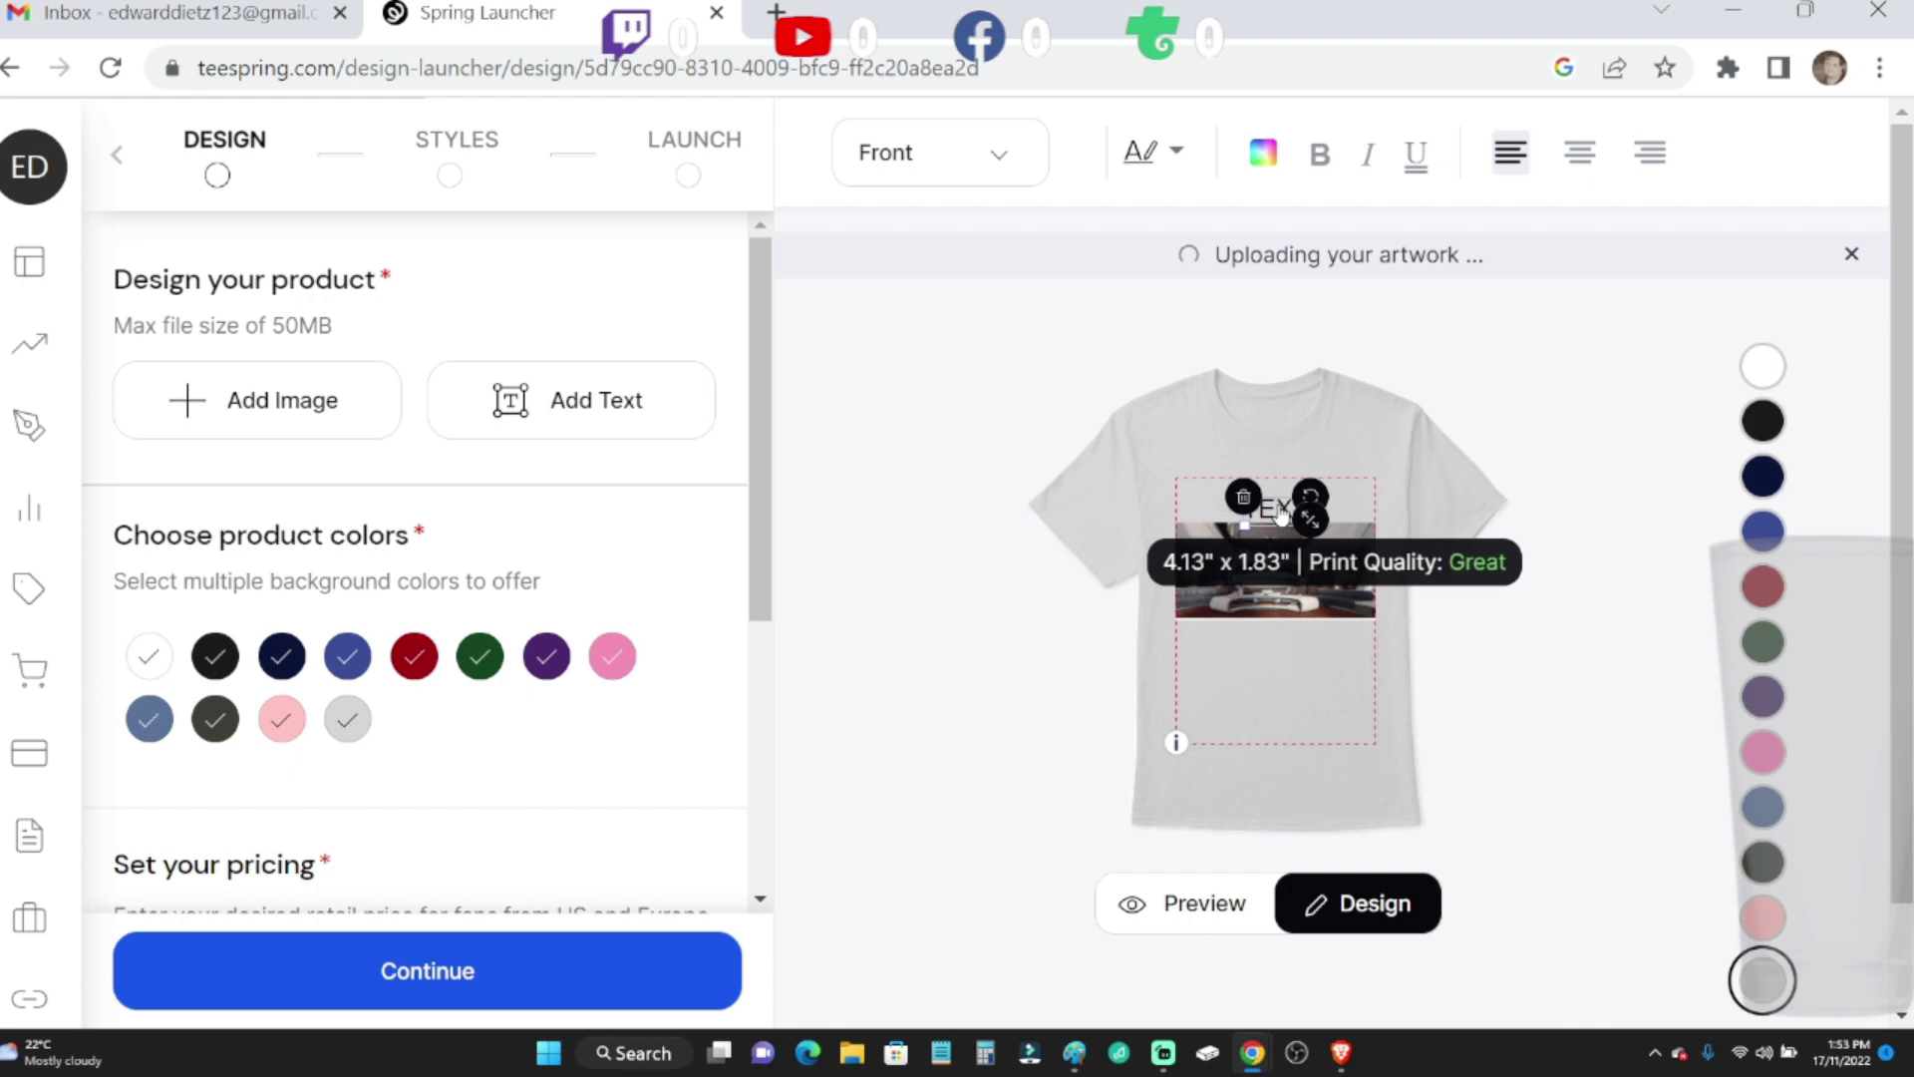
- Resize the text box to about 1 inch and delete the stray extra letter
drag(1279, 511, 1272, 509)
drag(1279, 512, 1280, 516)
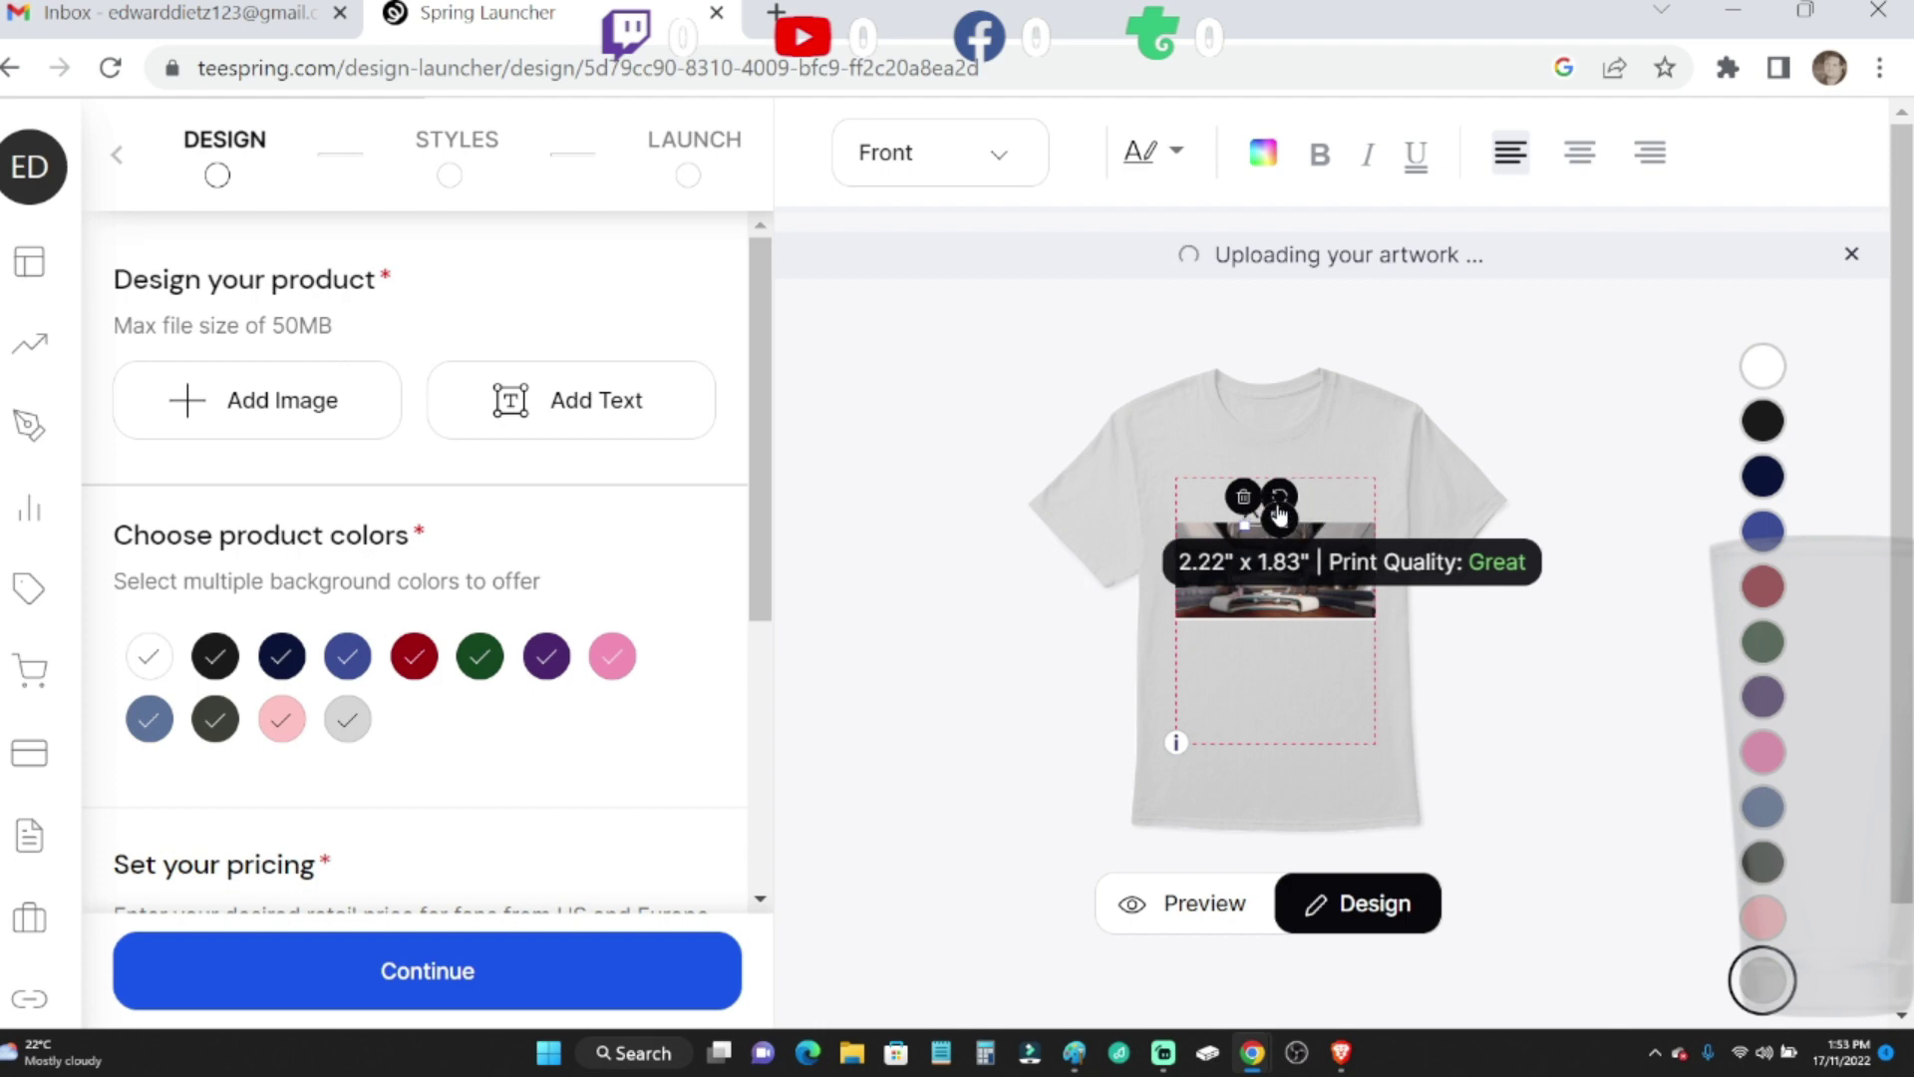
drag(1279, 514, 1282, 517)
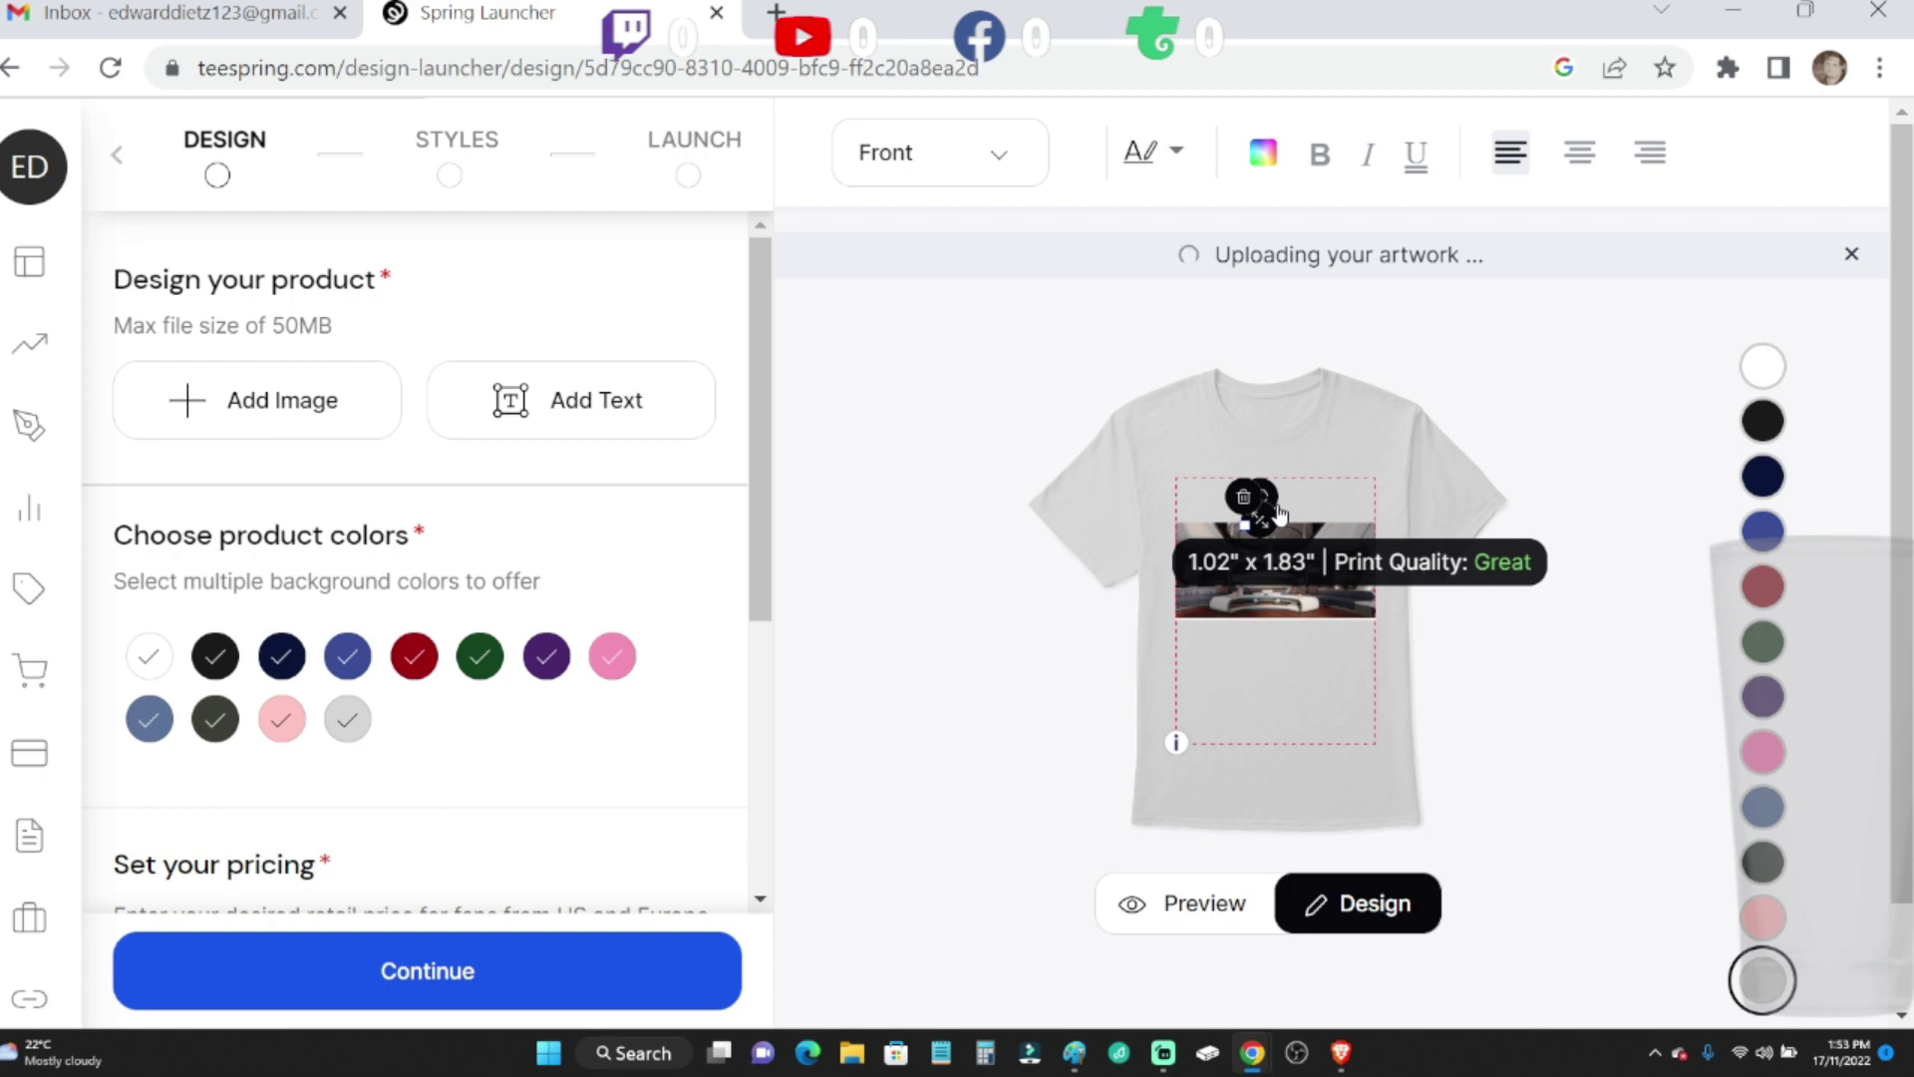
drag(1279, 513, 1281, 515)
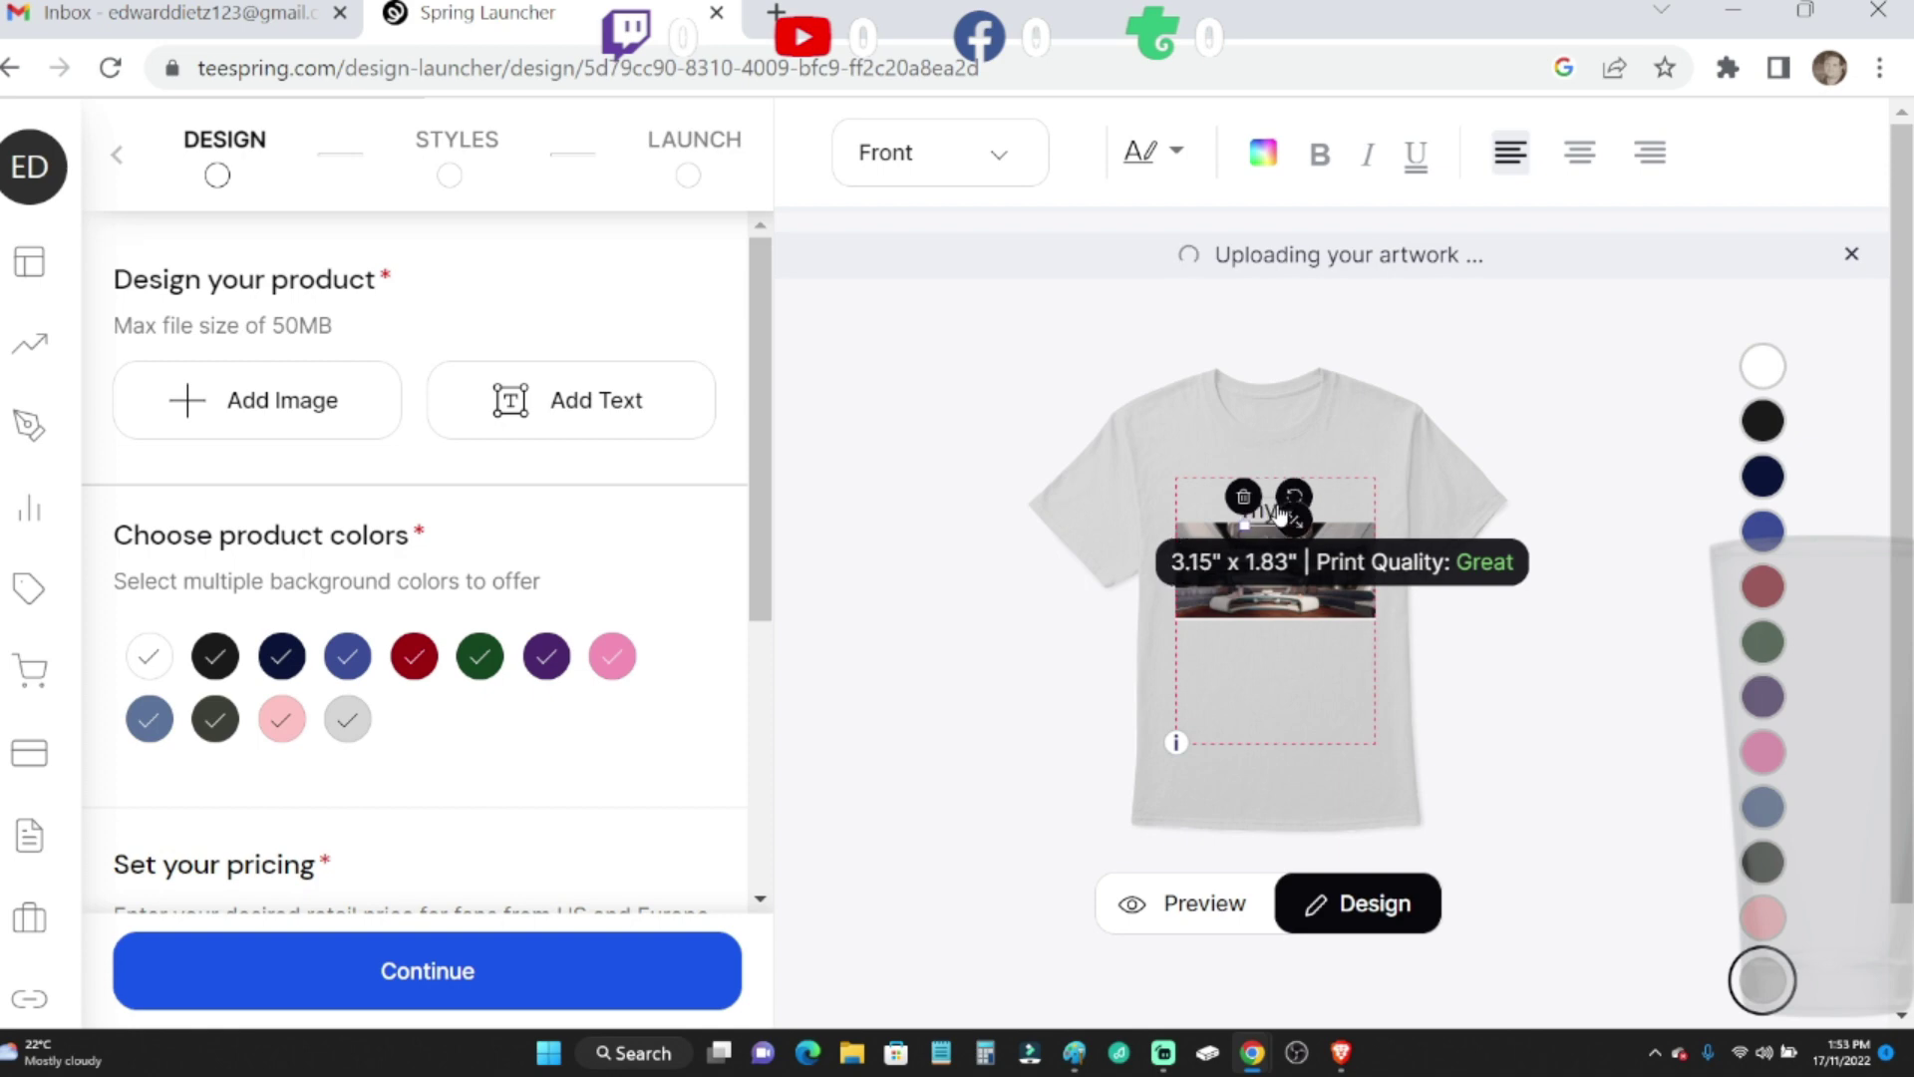
text(ome)
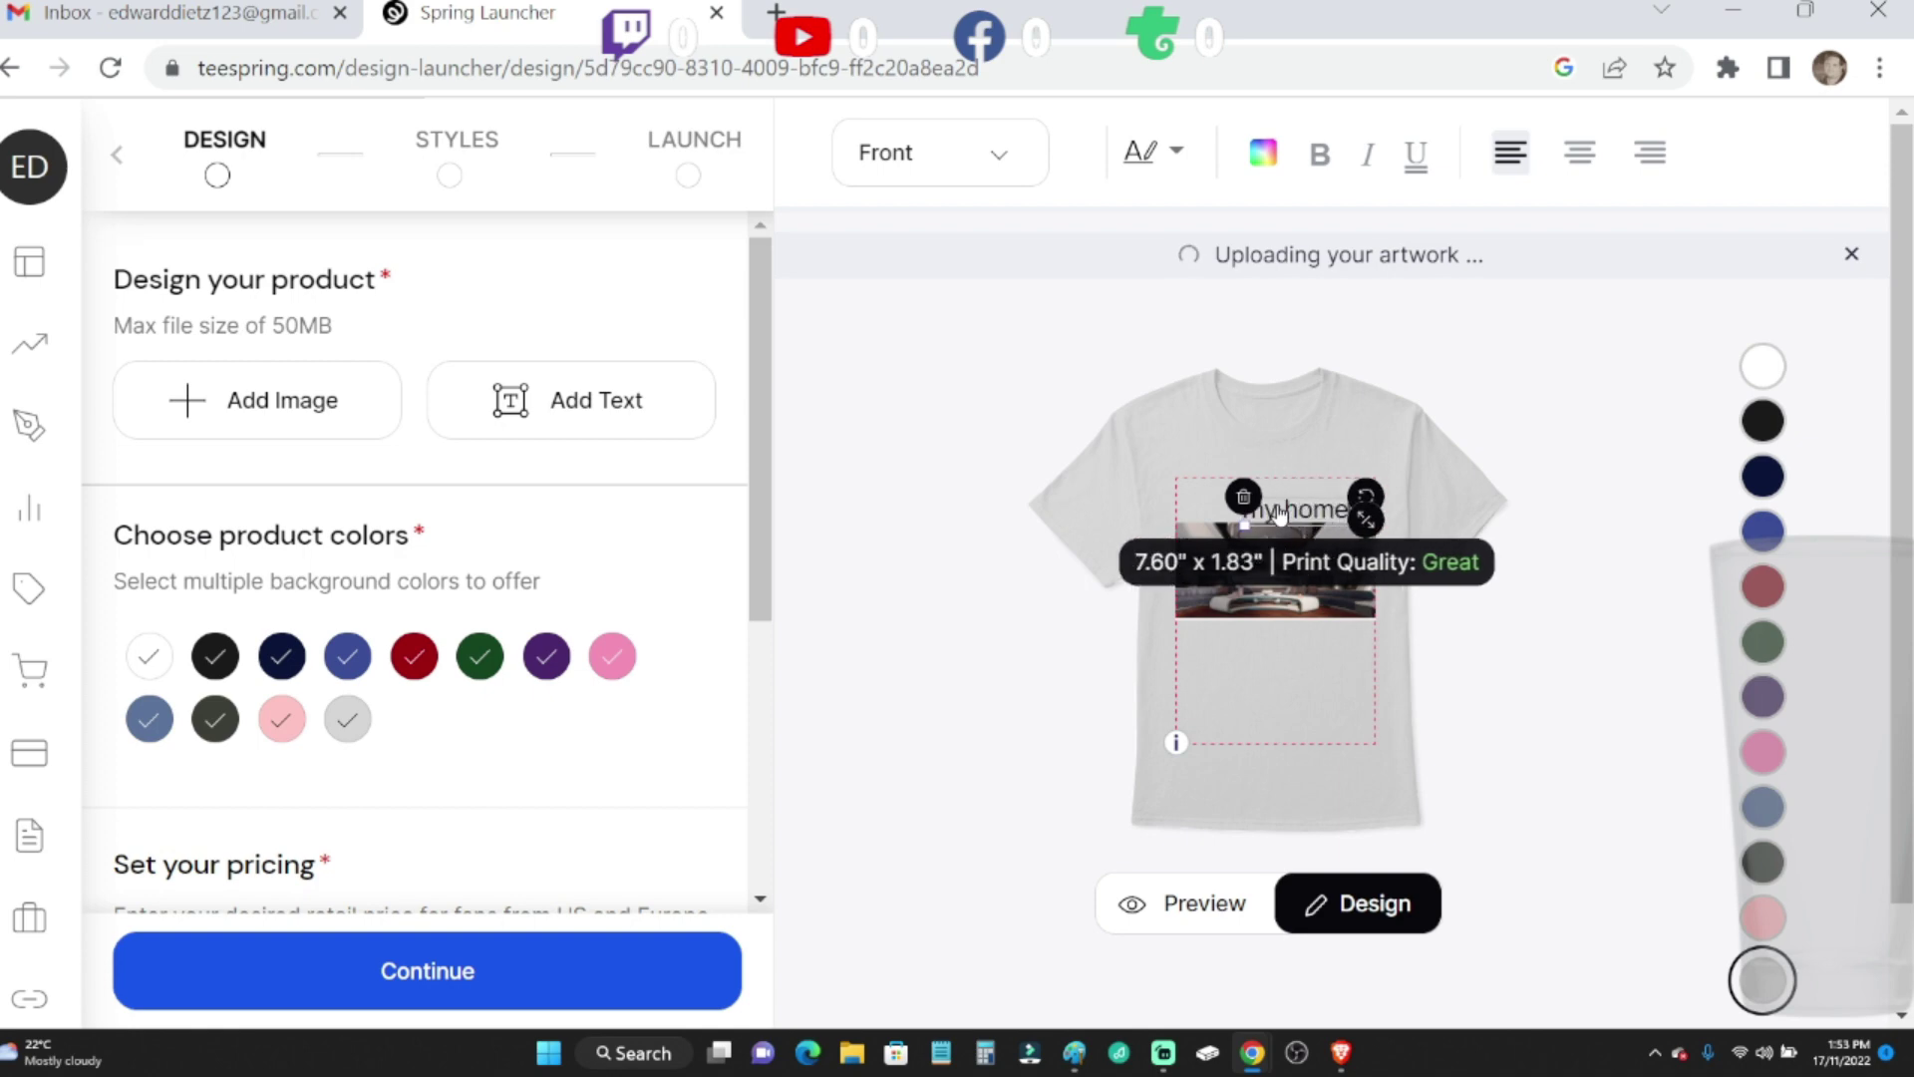
text(V)
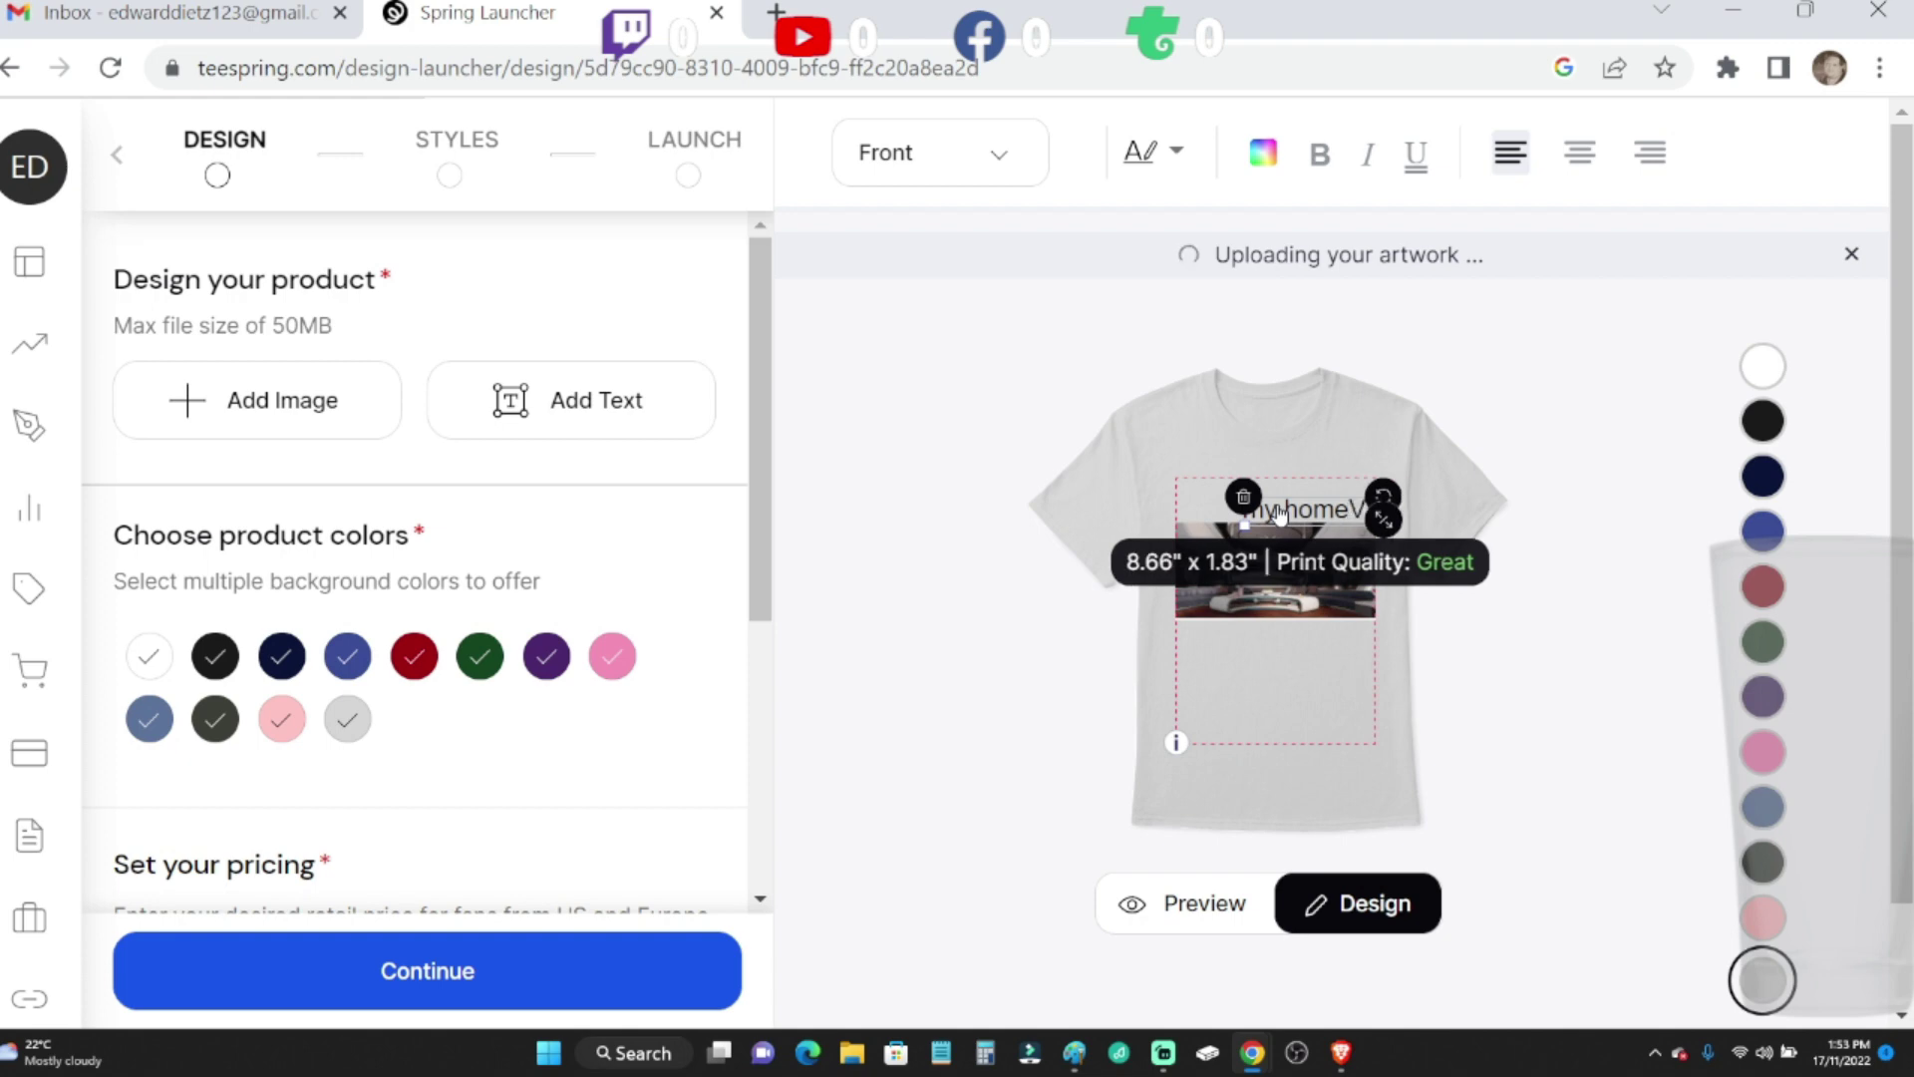
text(i)
key(BackSpace)
text(R)
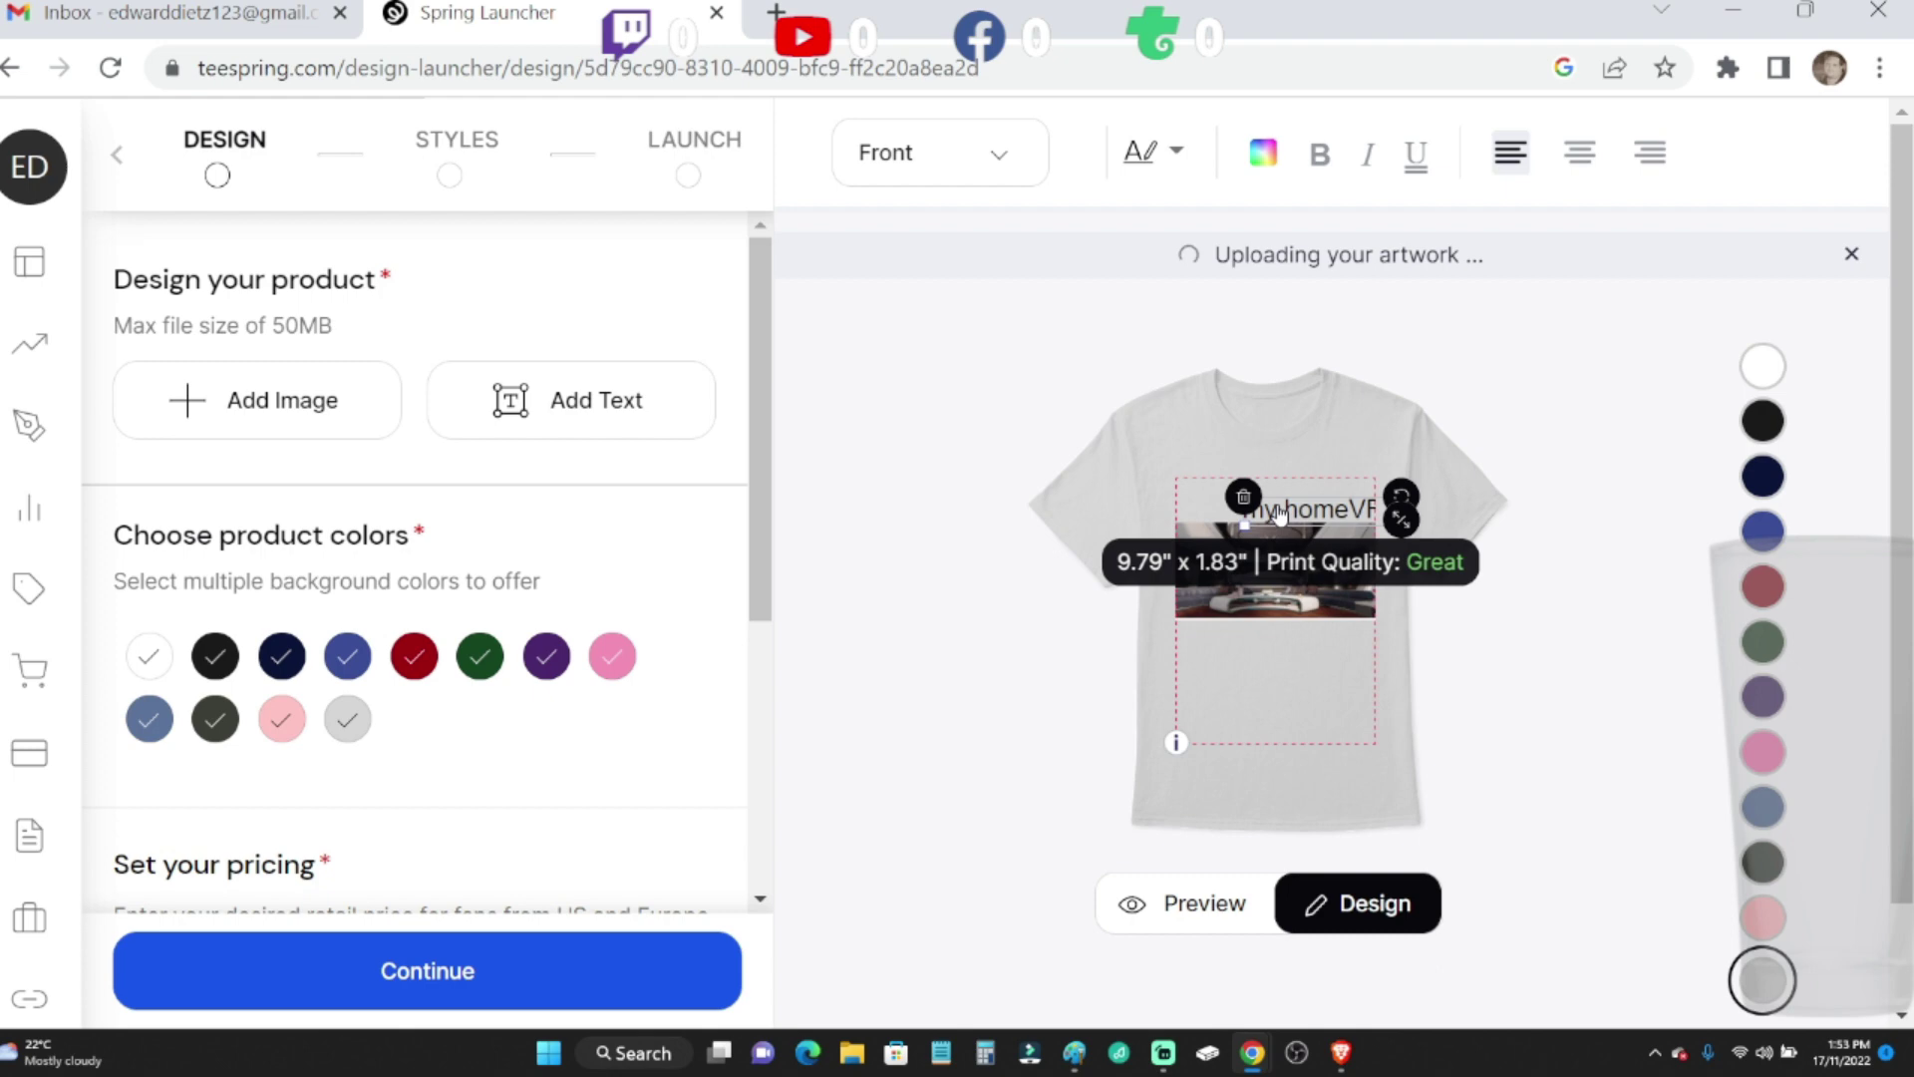
- Centre, straighten and enlarge 'my homeVRT' above the photo, then advance to Styles
drag(1280, 512, 1264, 505)
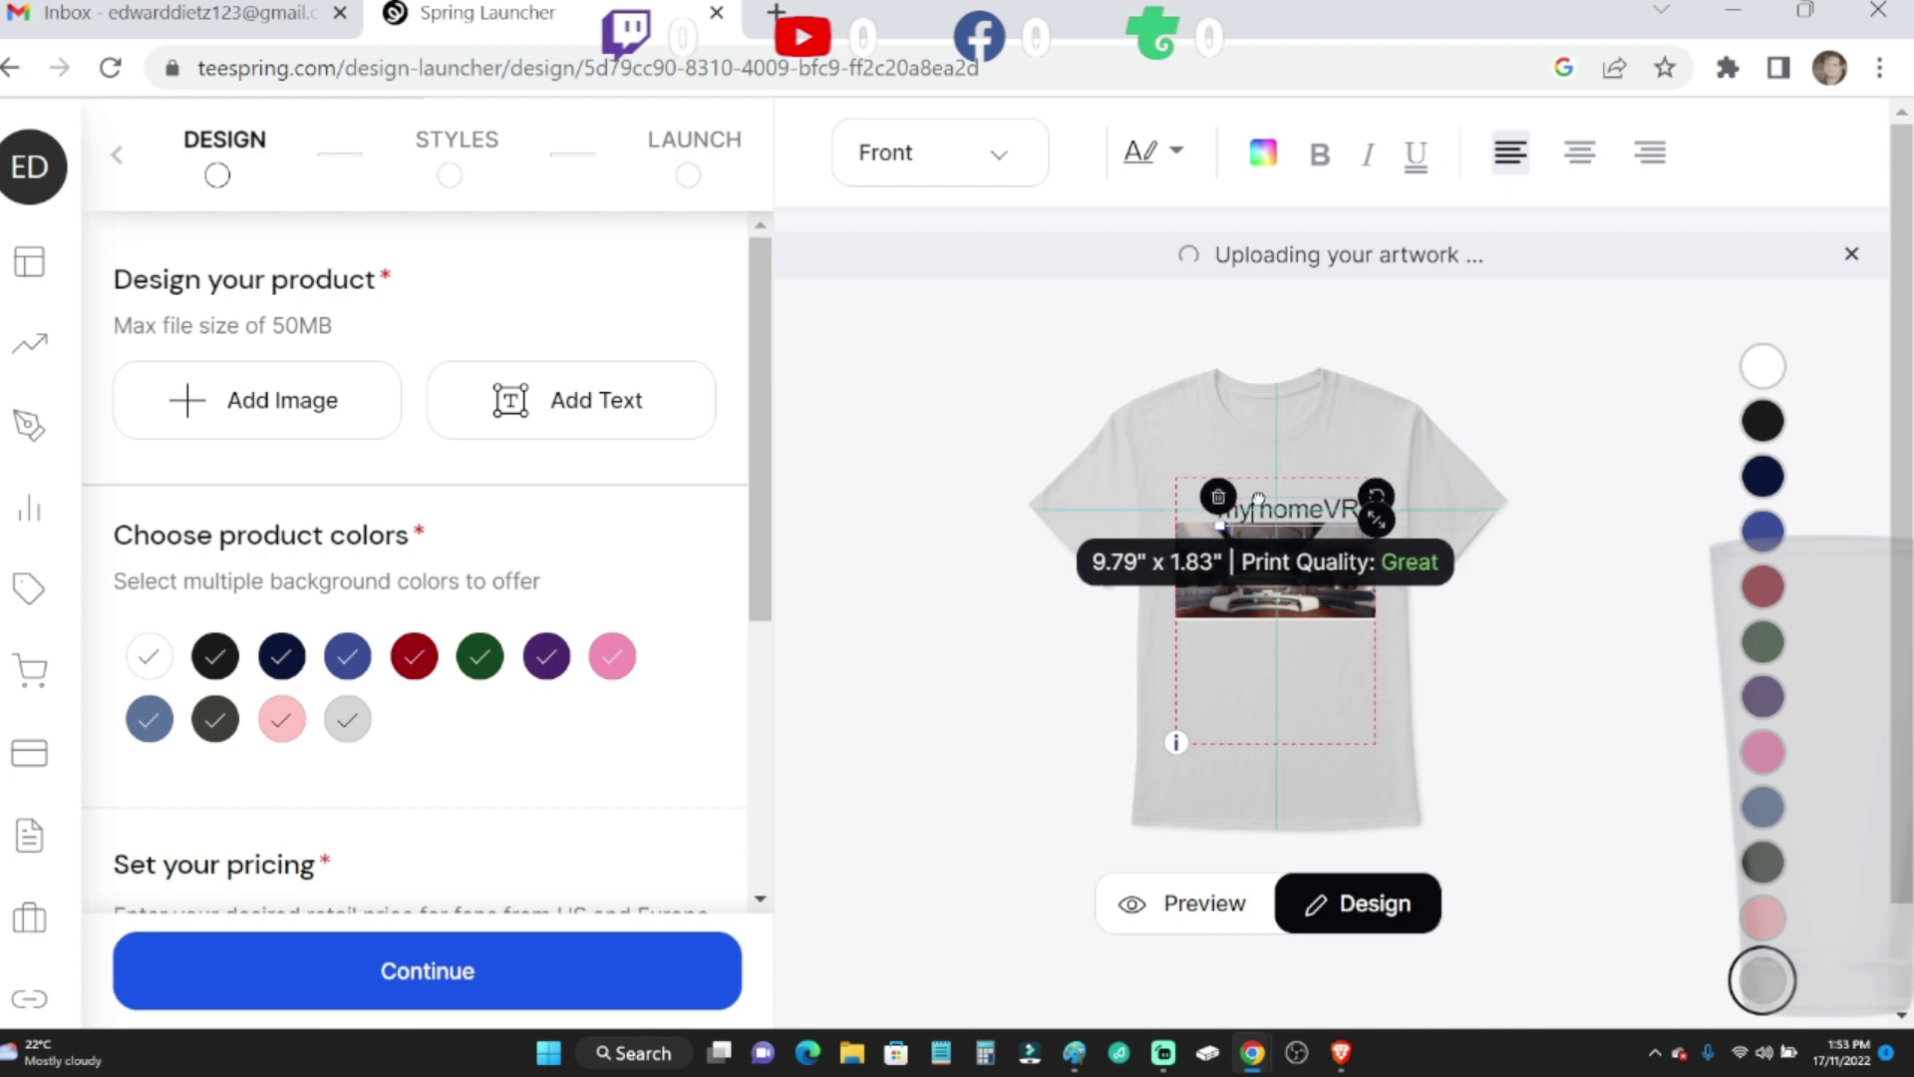
drag(1257, 499, 1239, 515)
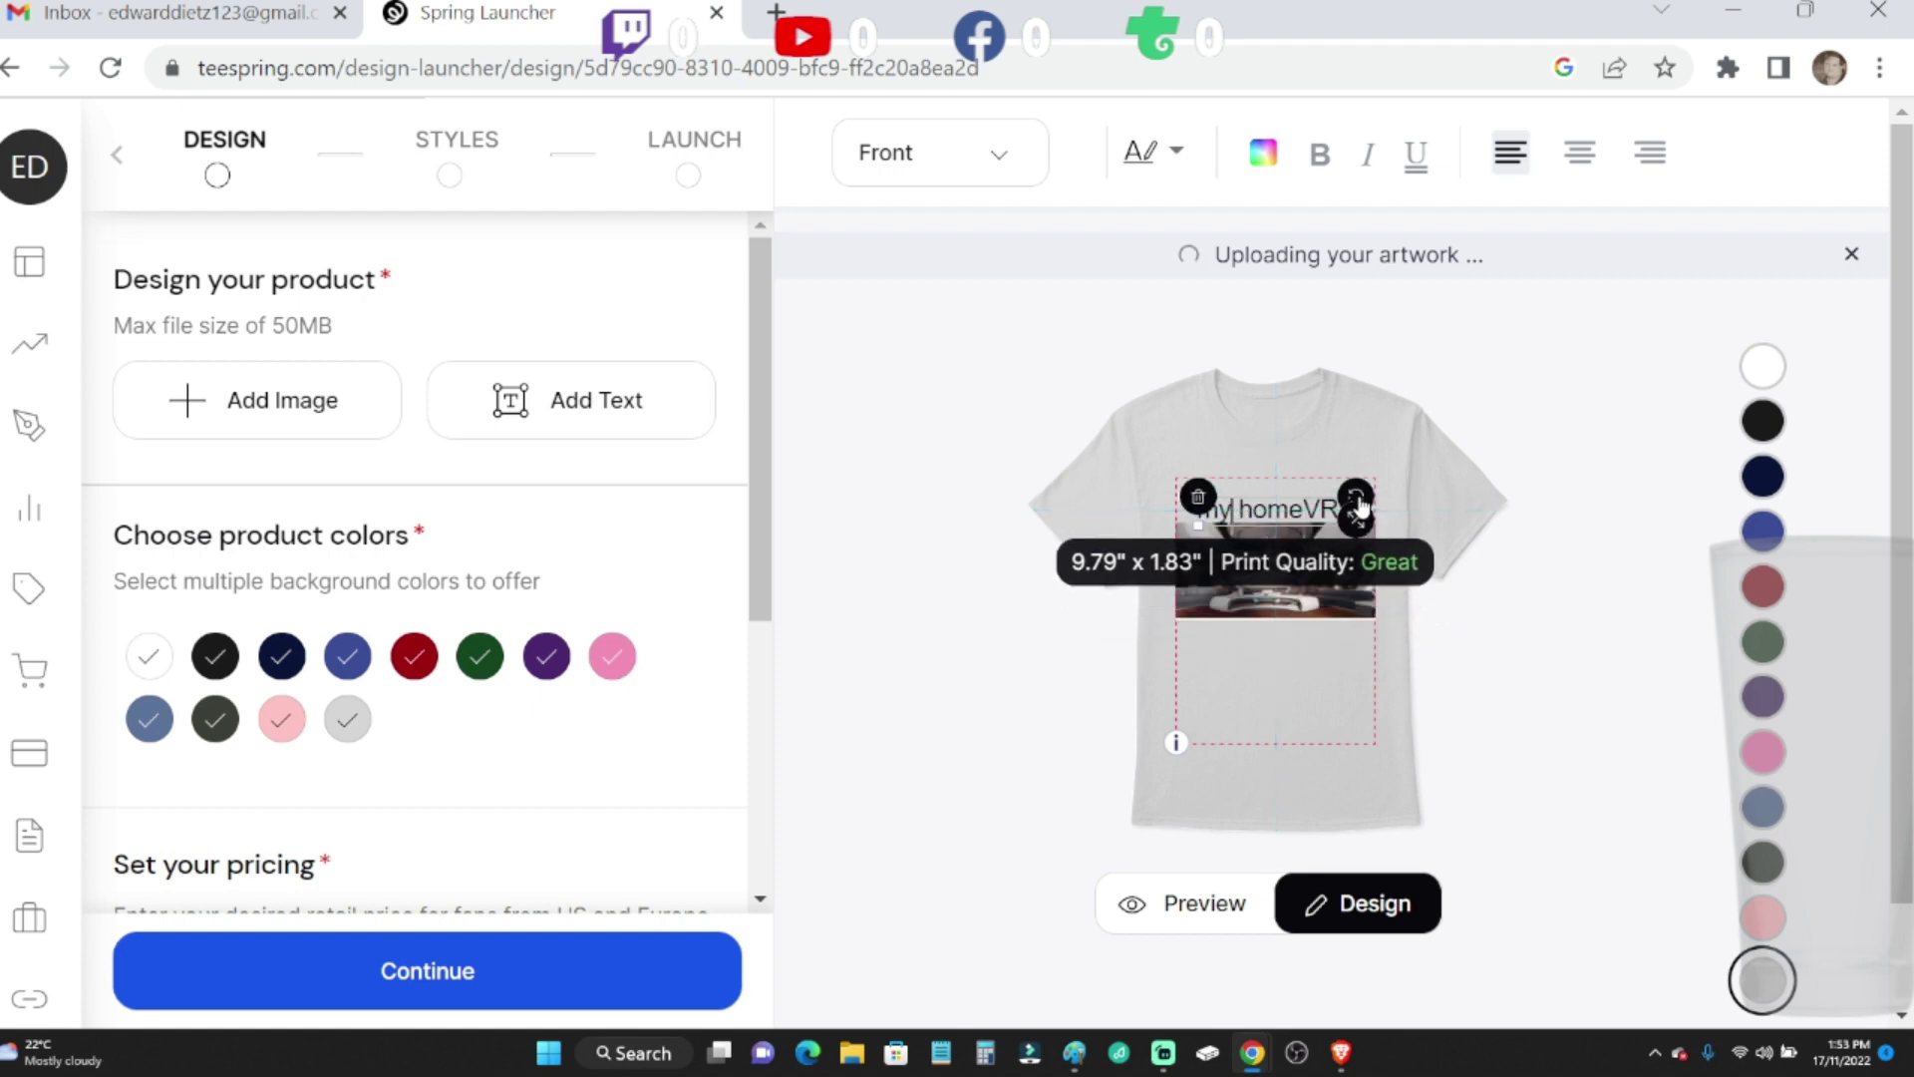
mouse_move(1358, 505)
mouse_down()
mouse_move(1307, 482)
mouse_move(1343, 525)
mouse_up()
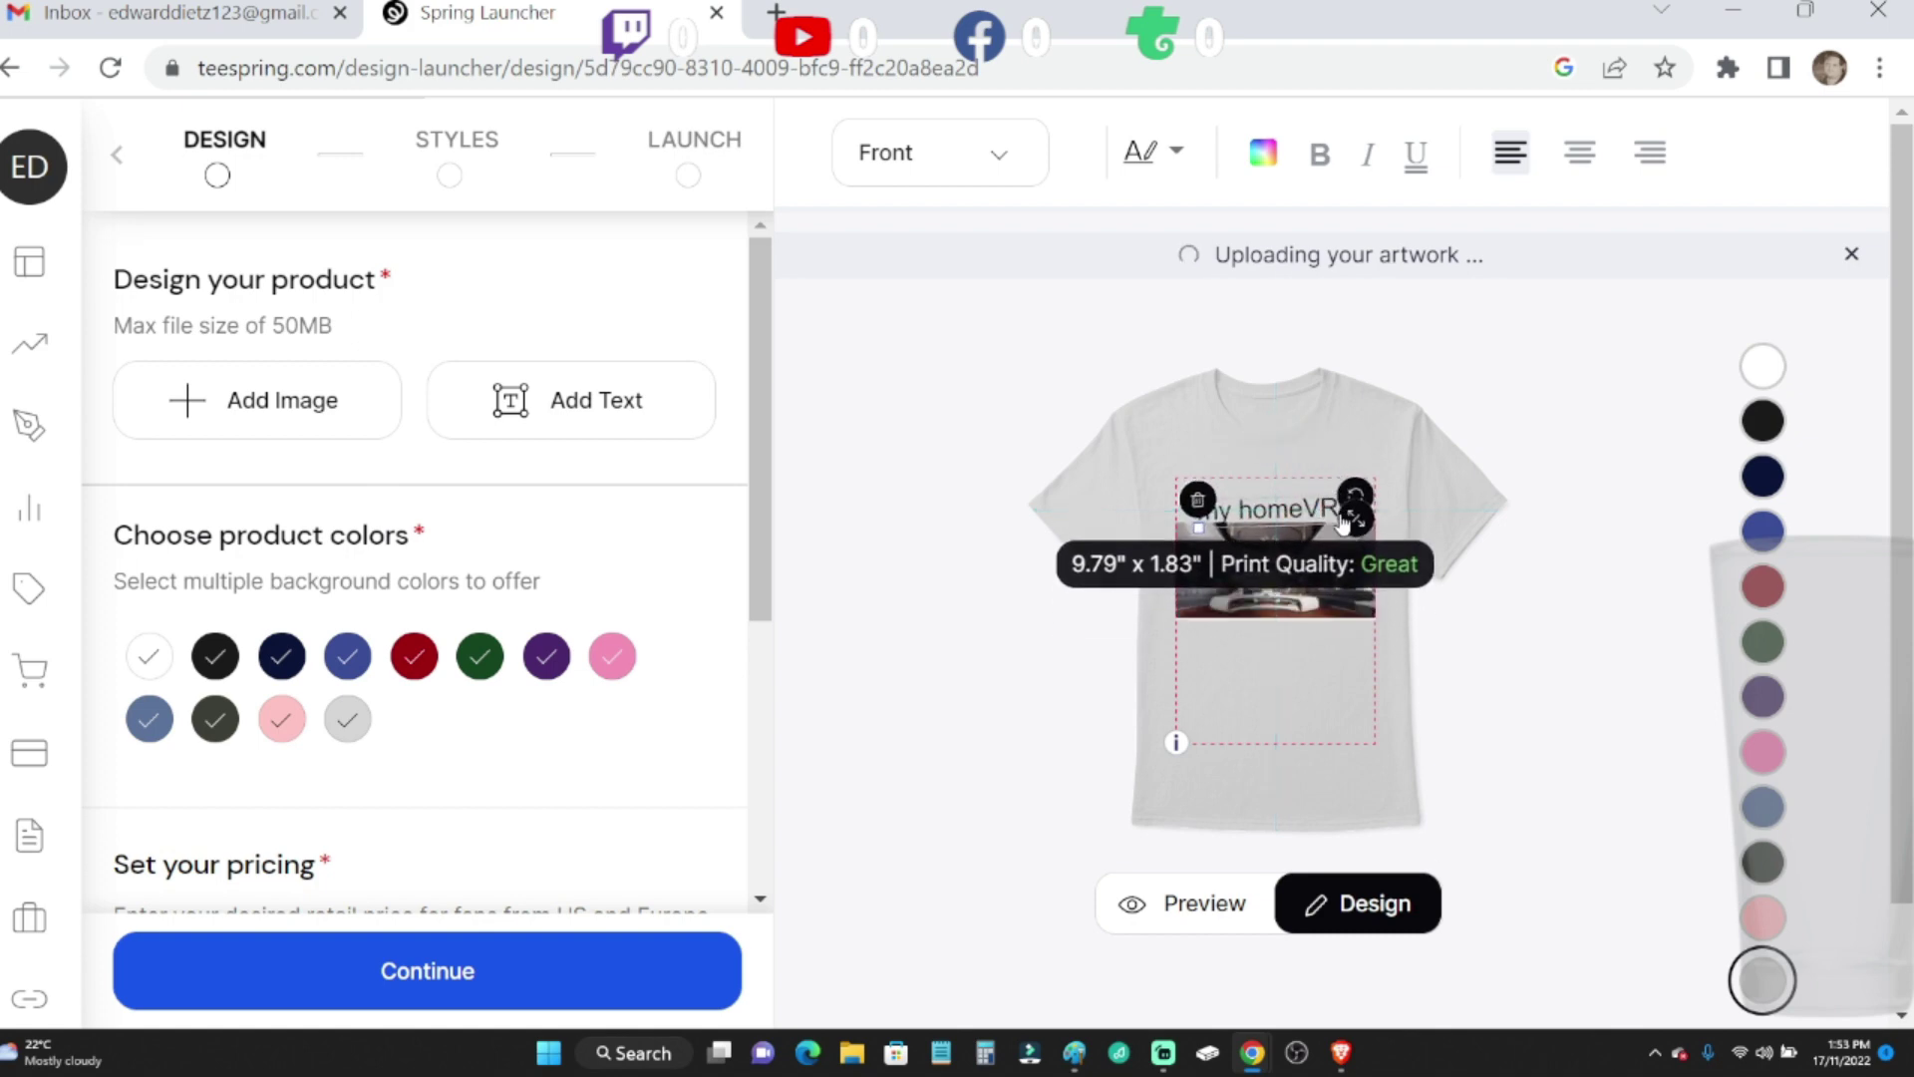
mouse_move(1354, 520)
mouse_down()
mouse_move(1455, 536)
mouse_move(1312, 505)
mouse_move(1317, 526)
mouse_move(1318, 509)
mouse_up()
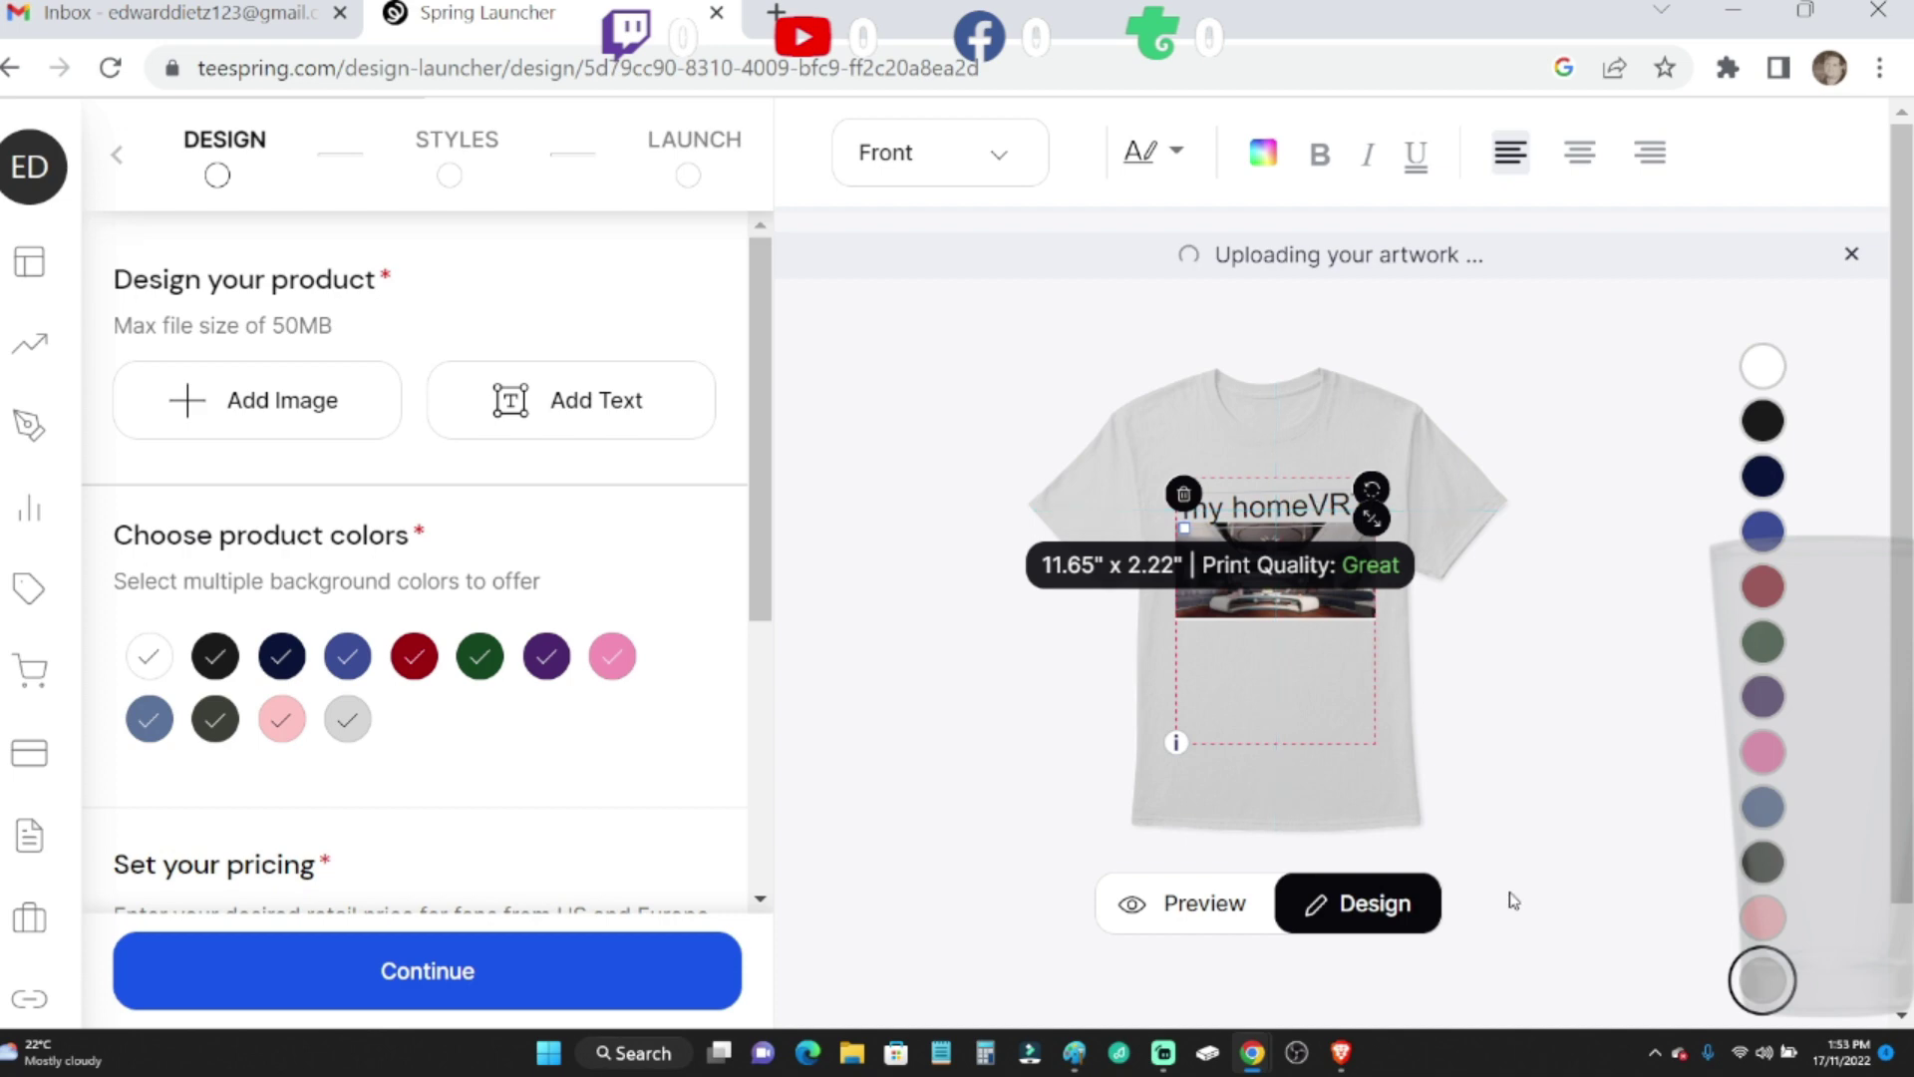
click(373, 983)
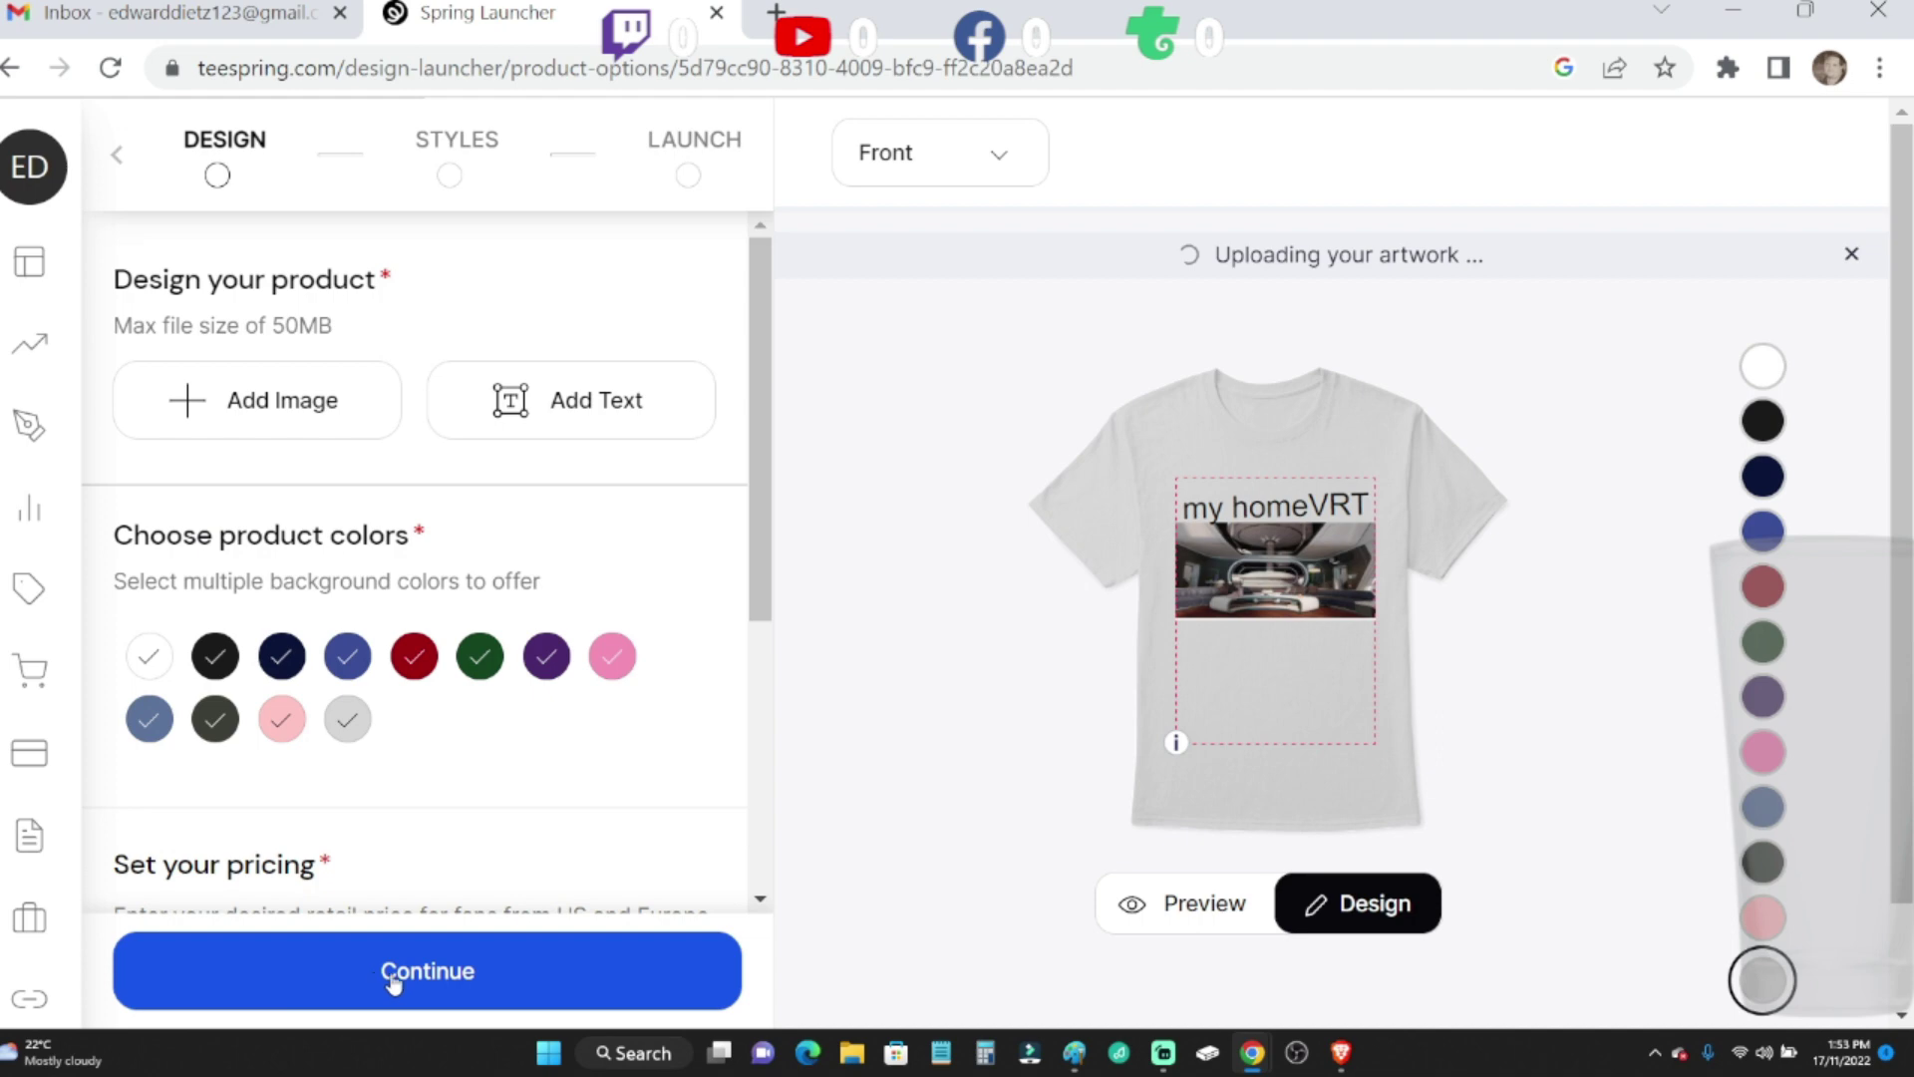
- Launch a new Classic Tee listing titled 'MY HOME VR', described 'This is my home in VR'
click(423, 980)
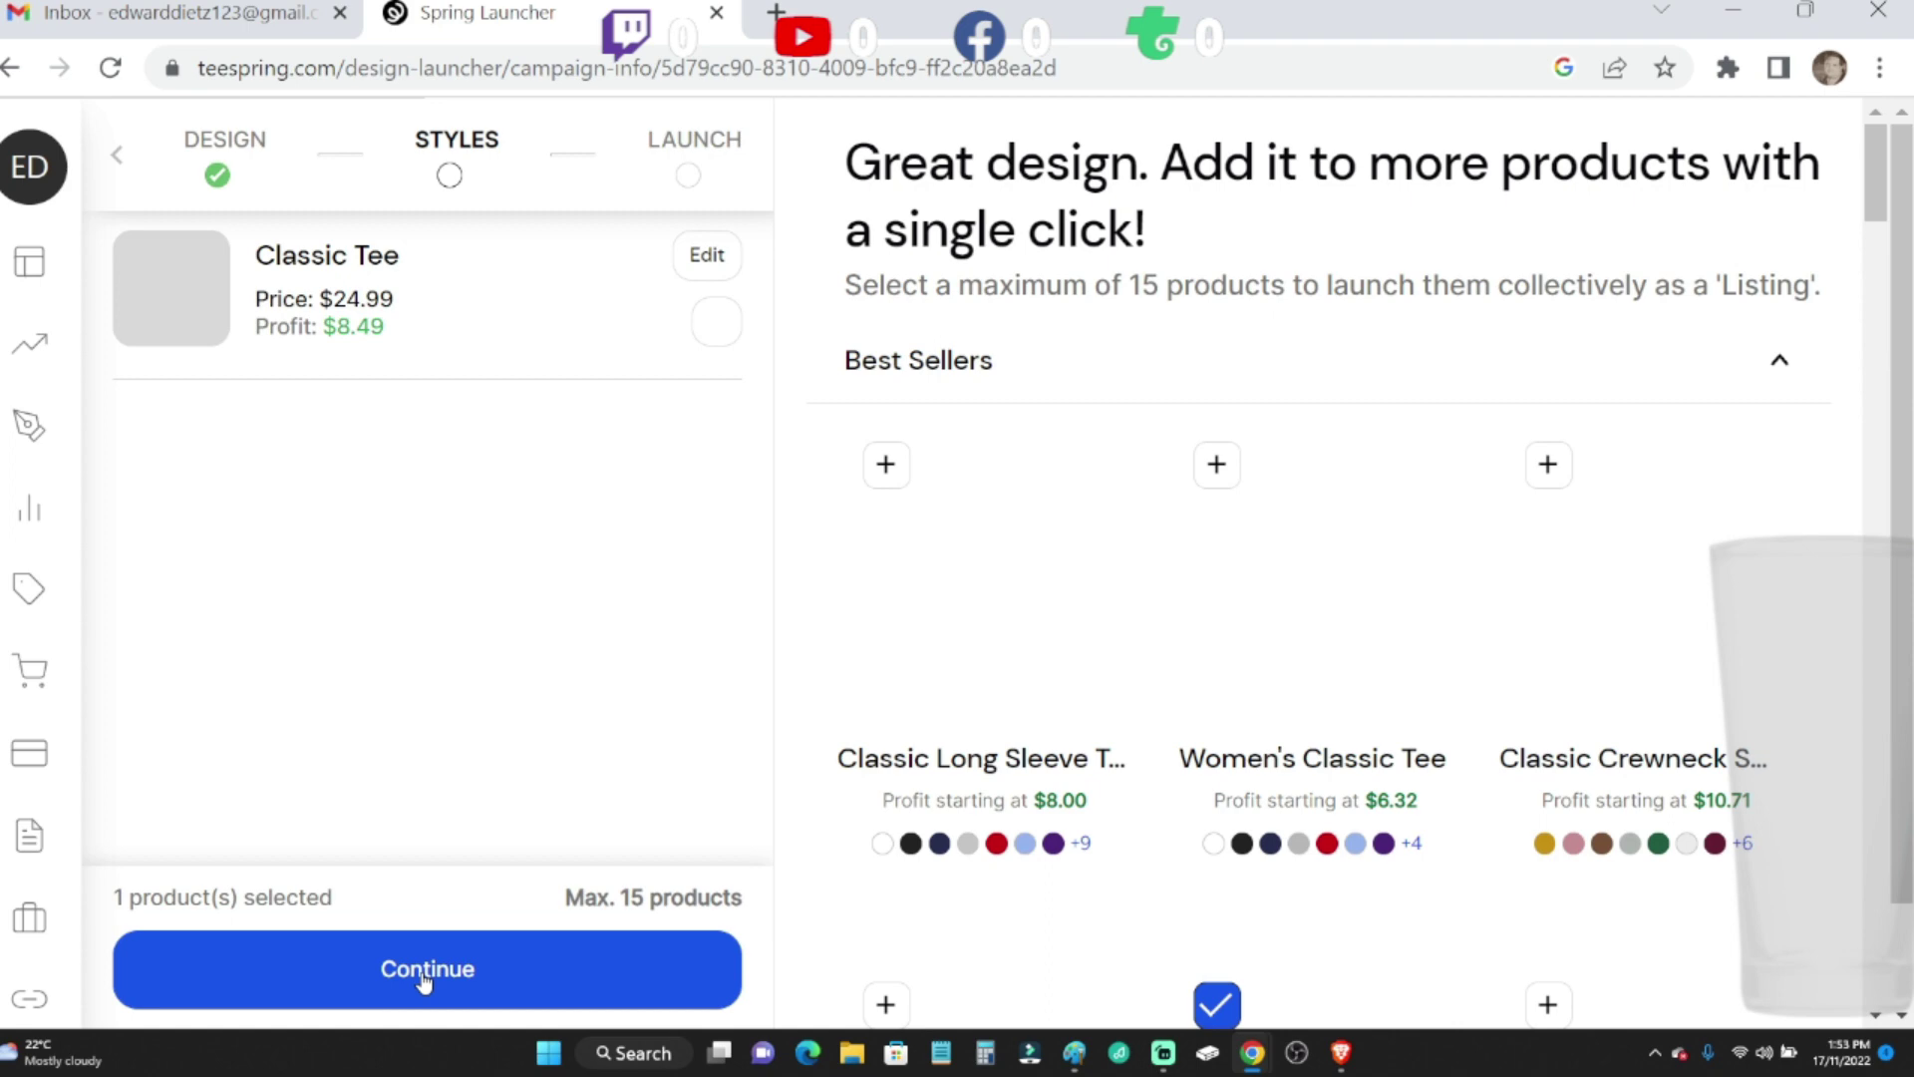
click(422, 974)
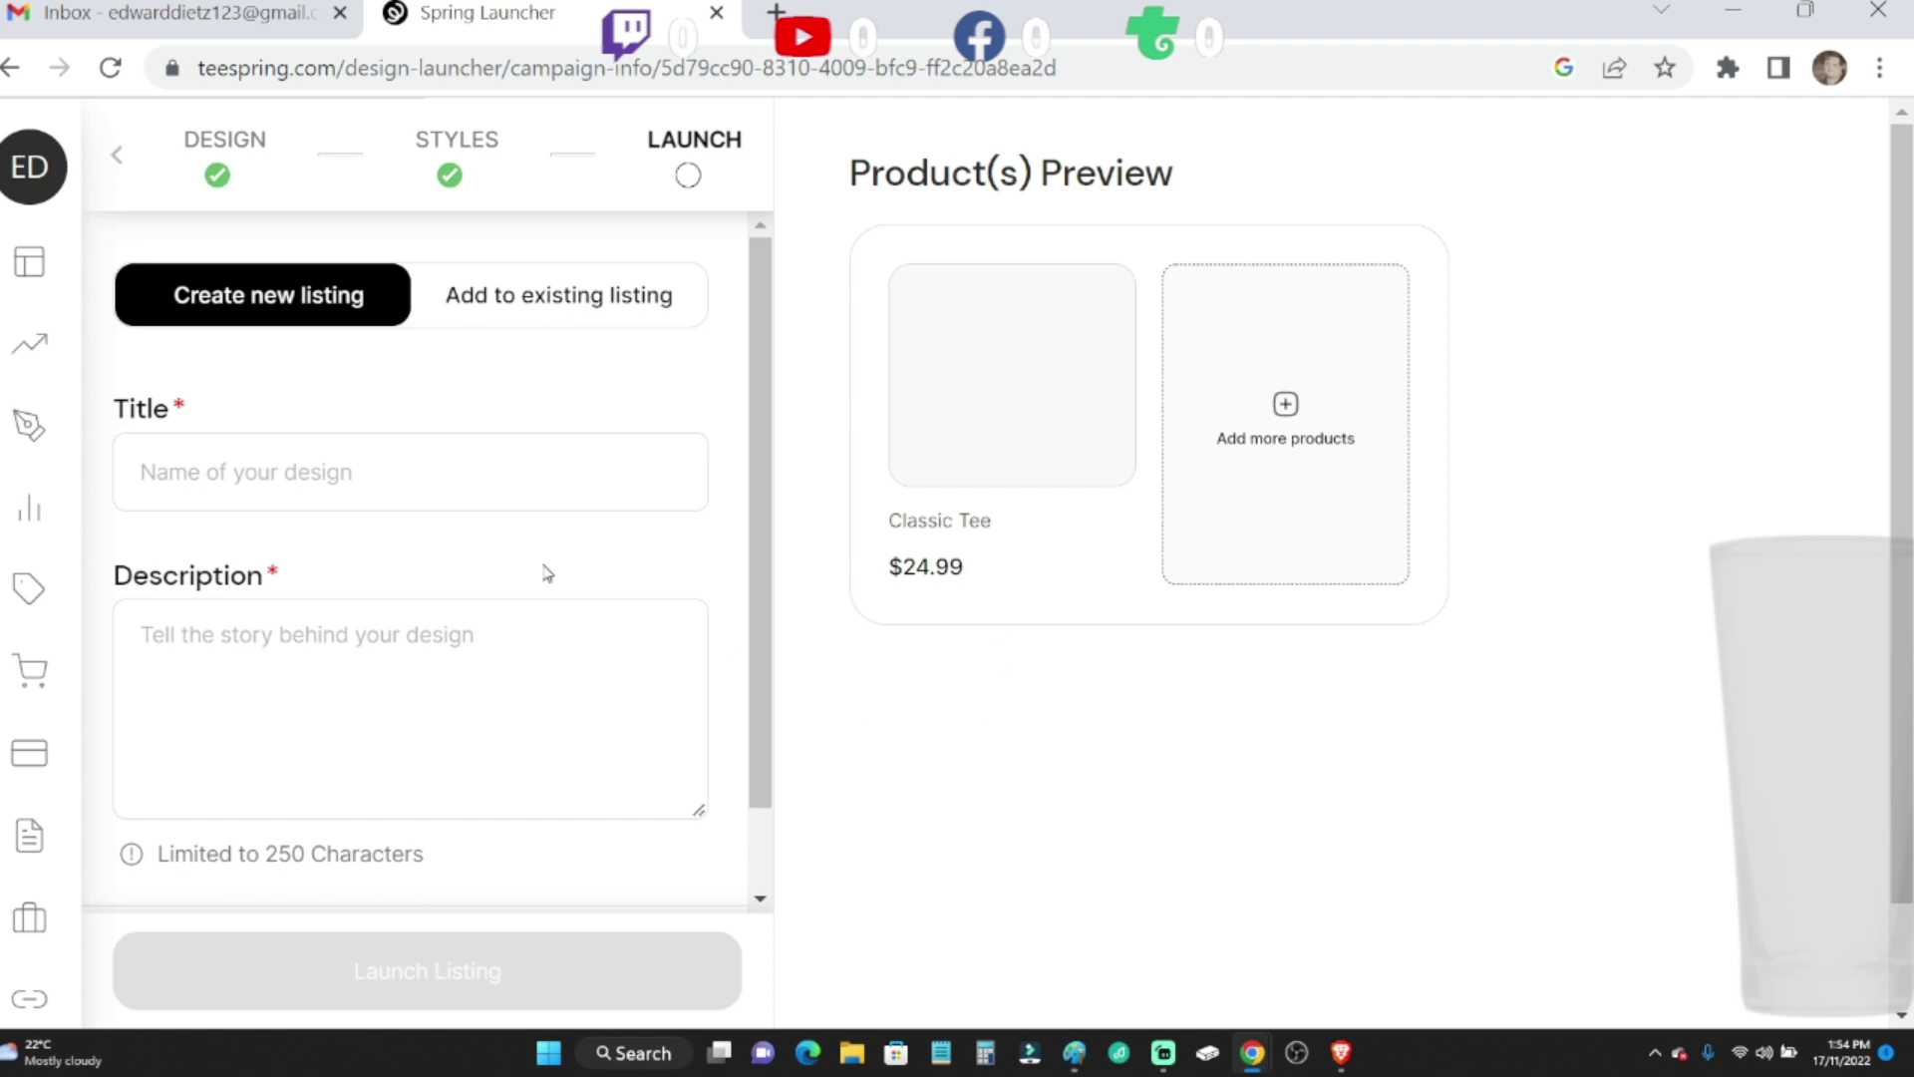
click(238, 471)
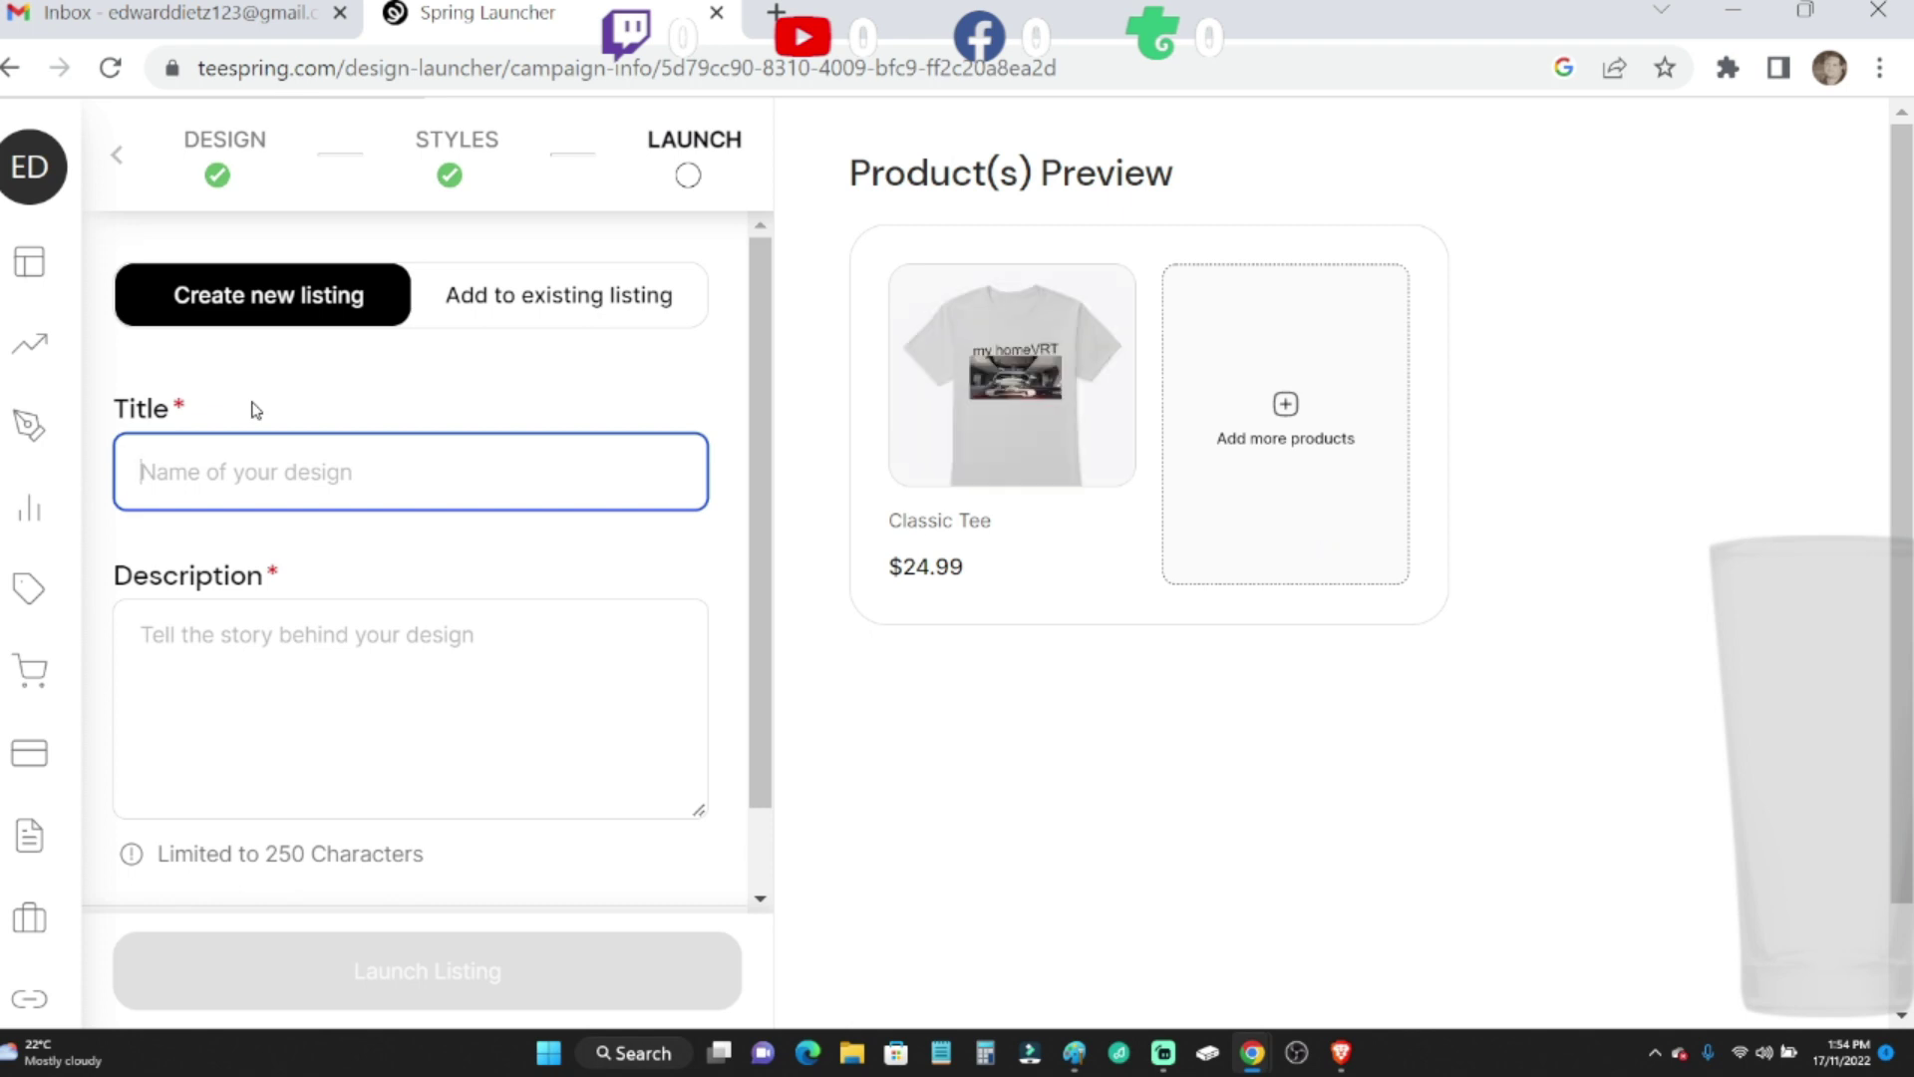
text(MY HO)
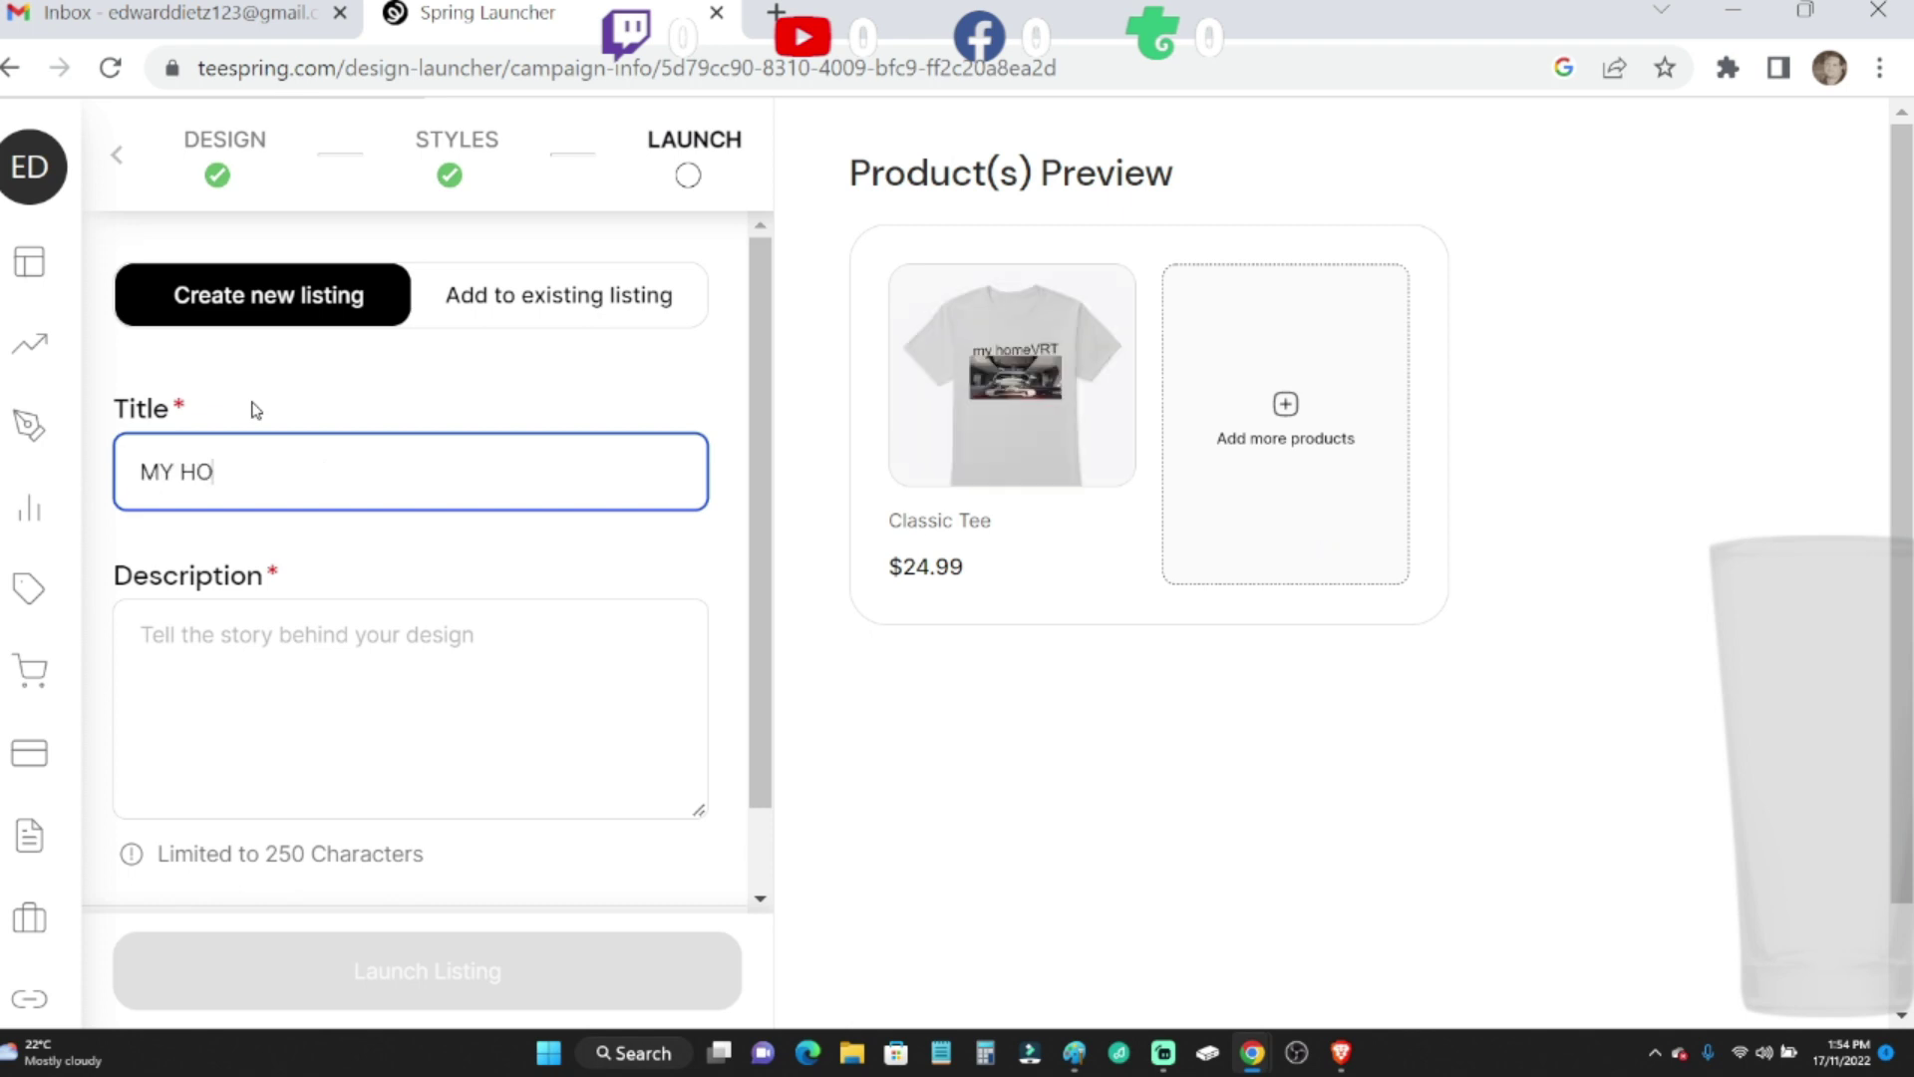
text(ME VR)
drag(763, 749, 779, 875)
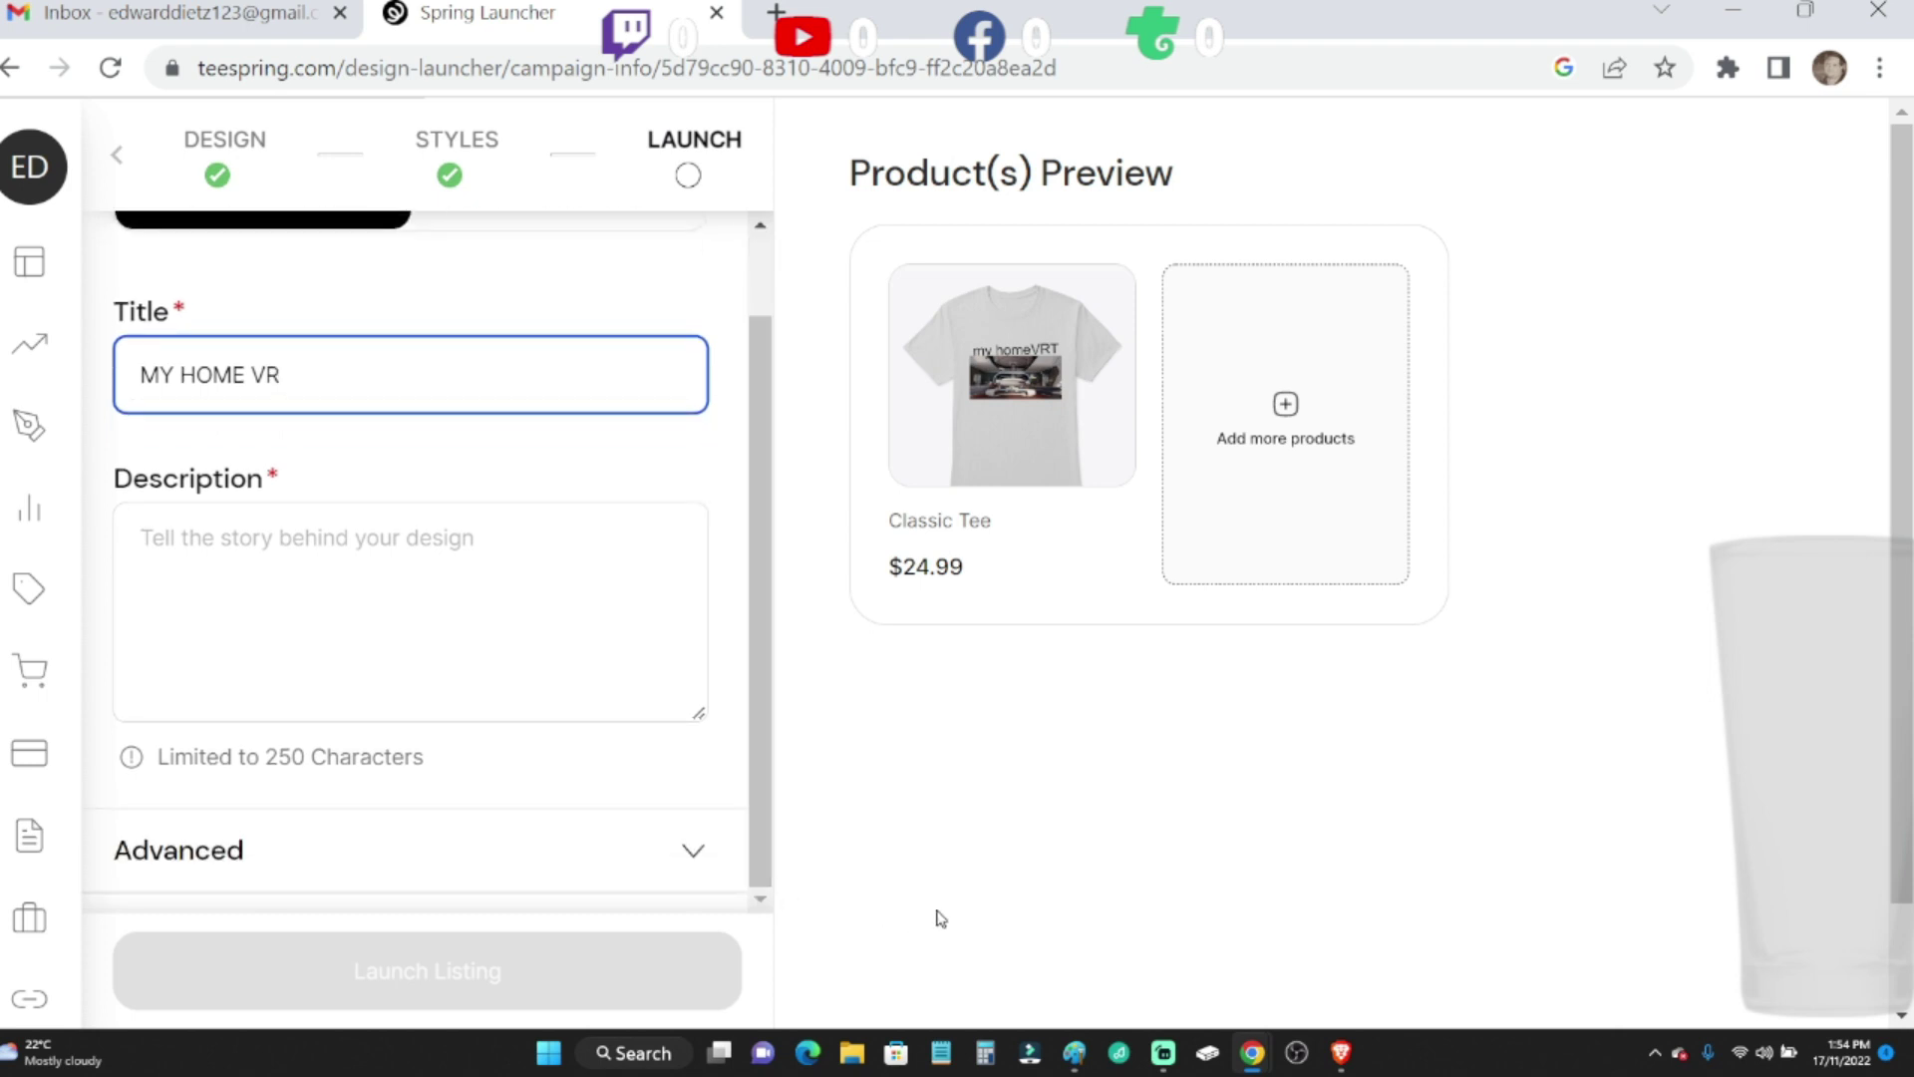
scroll(551, 805, up, 1)
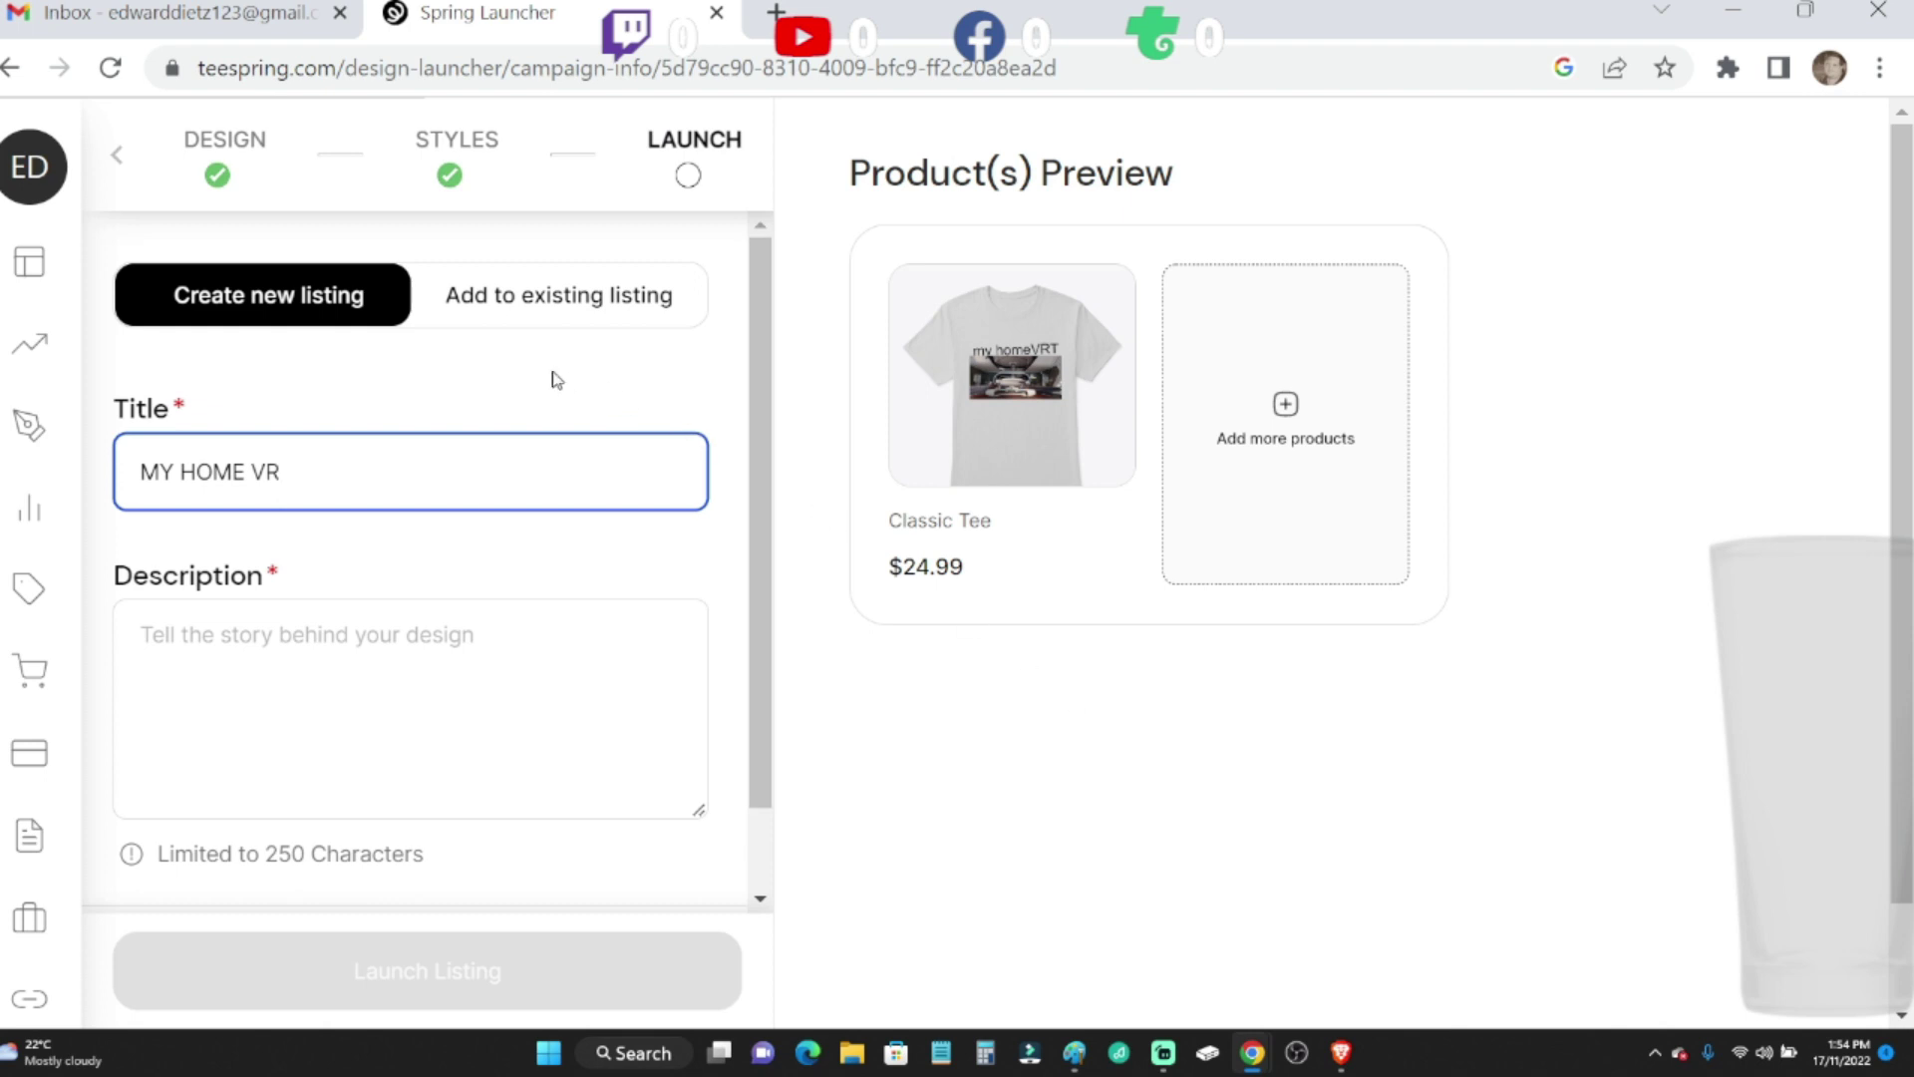
click(589, 306)
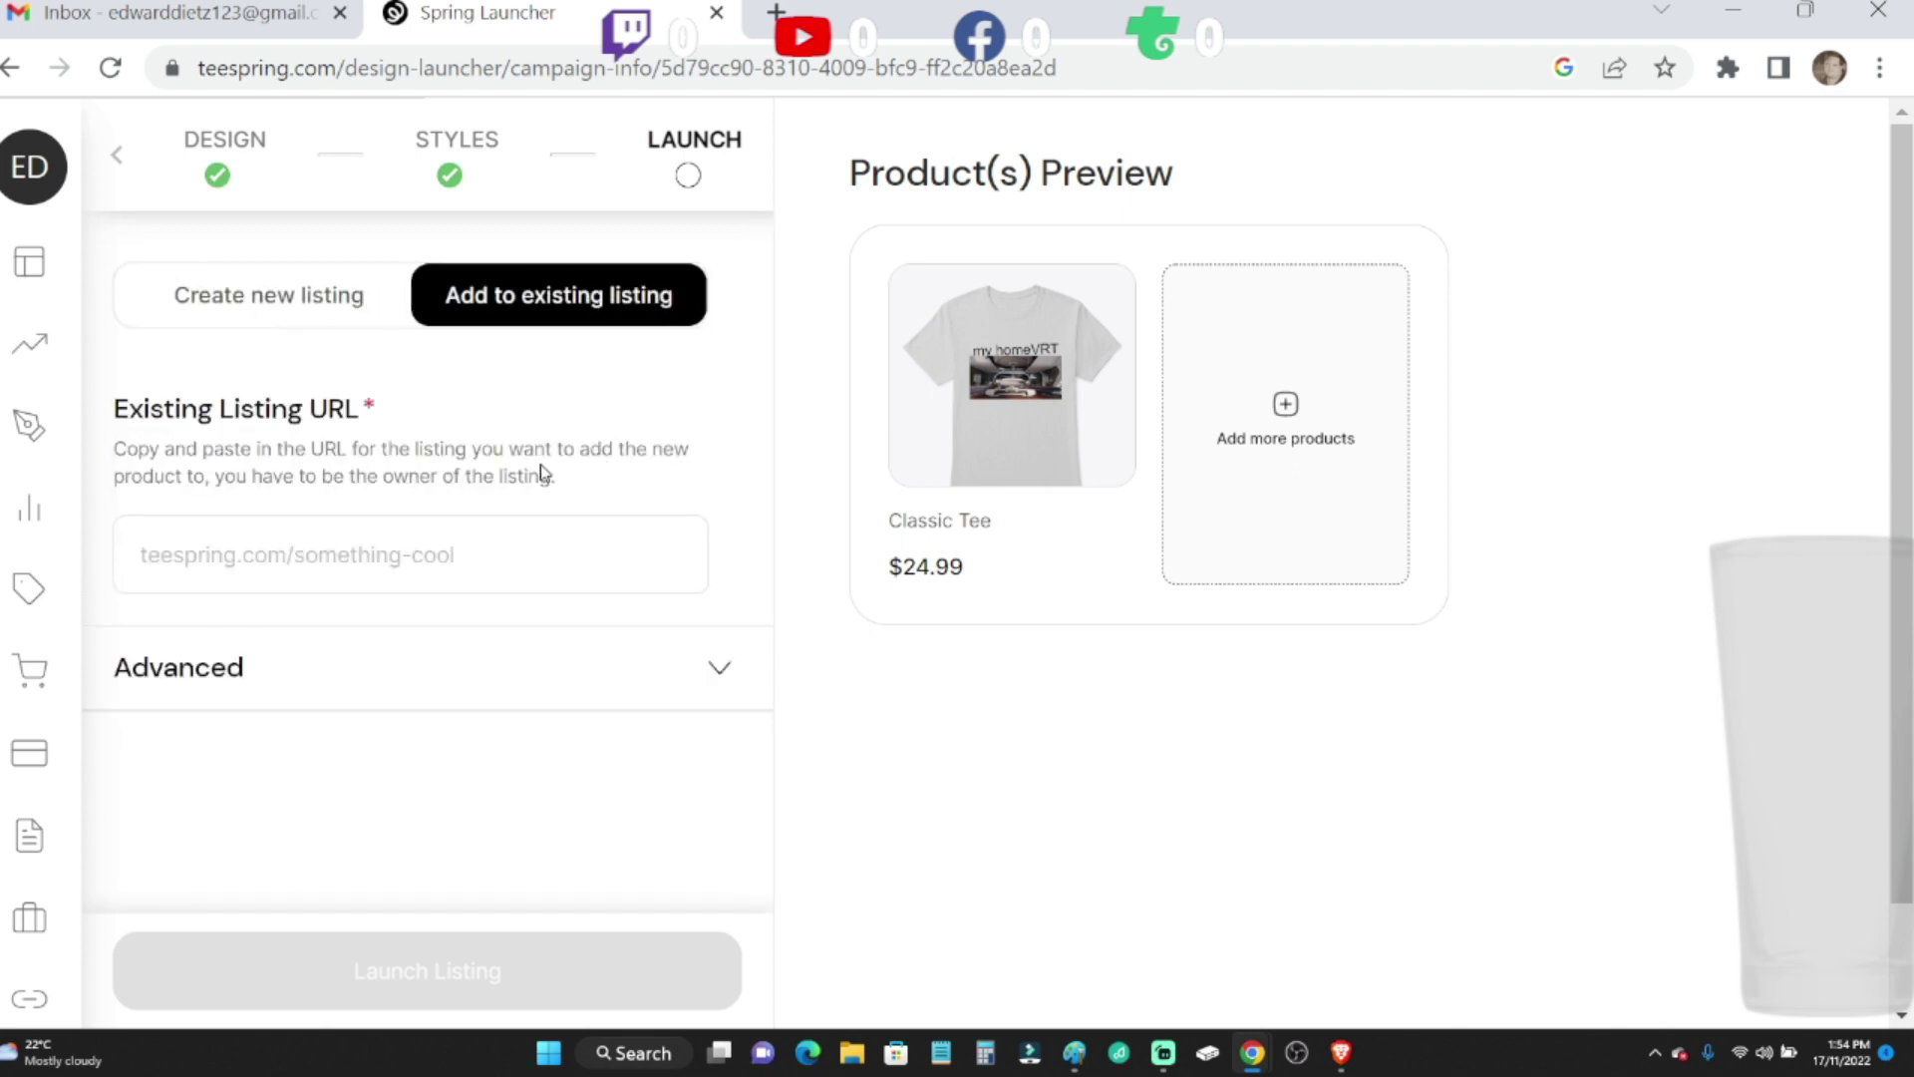
click(278, 309)
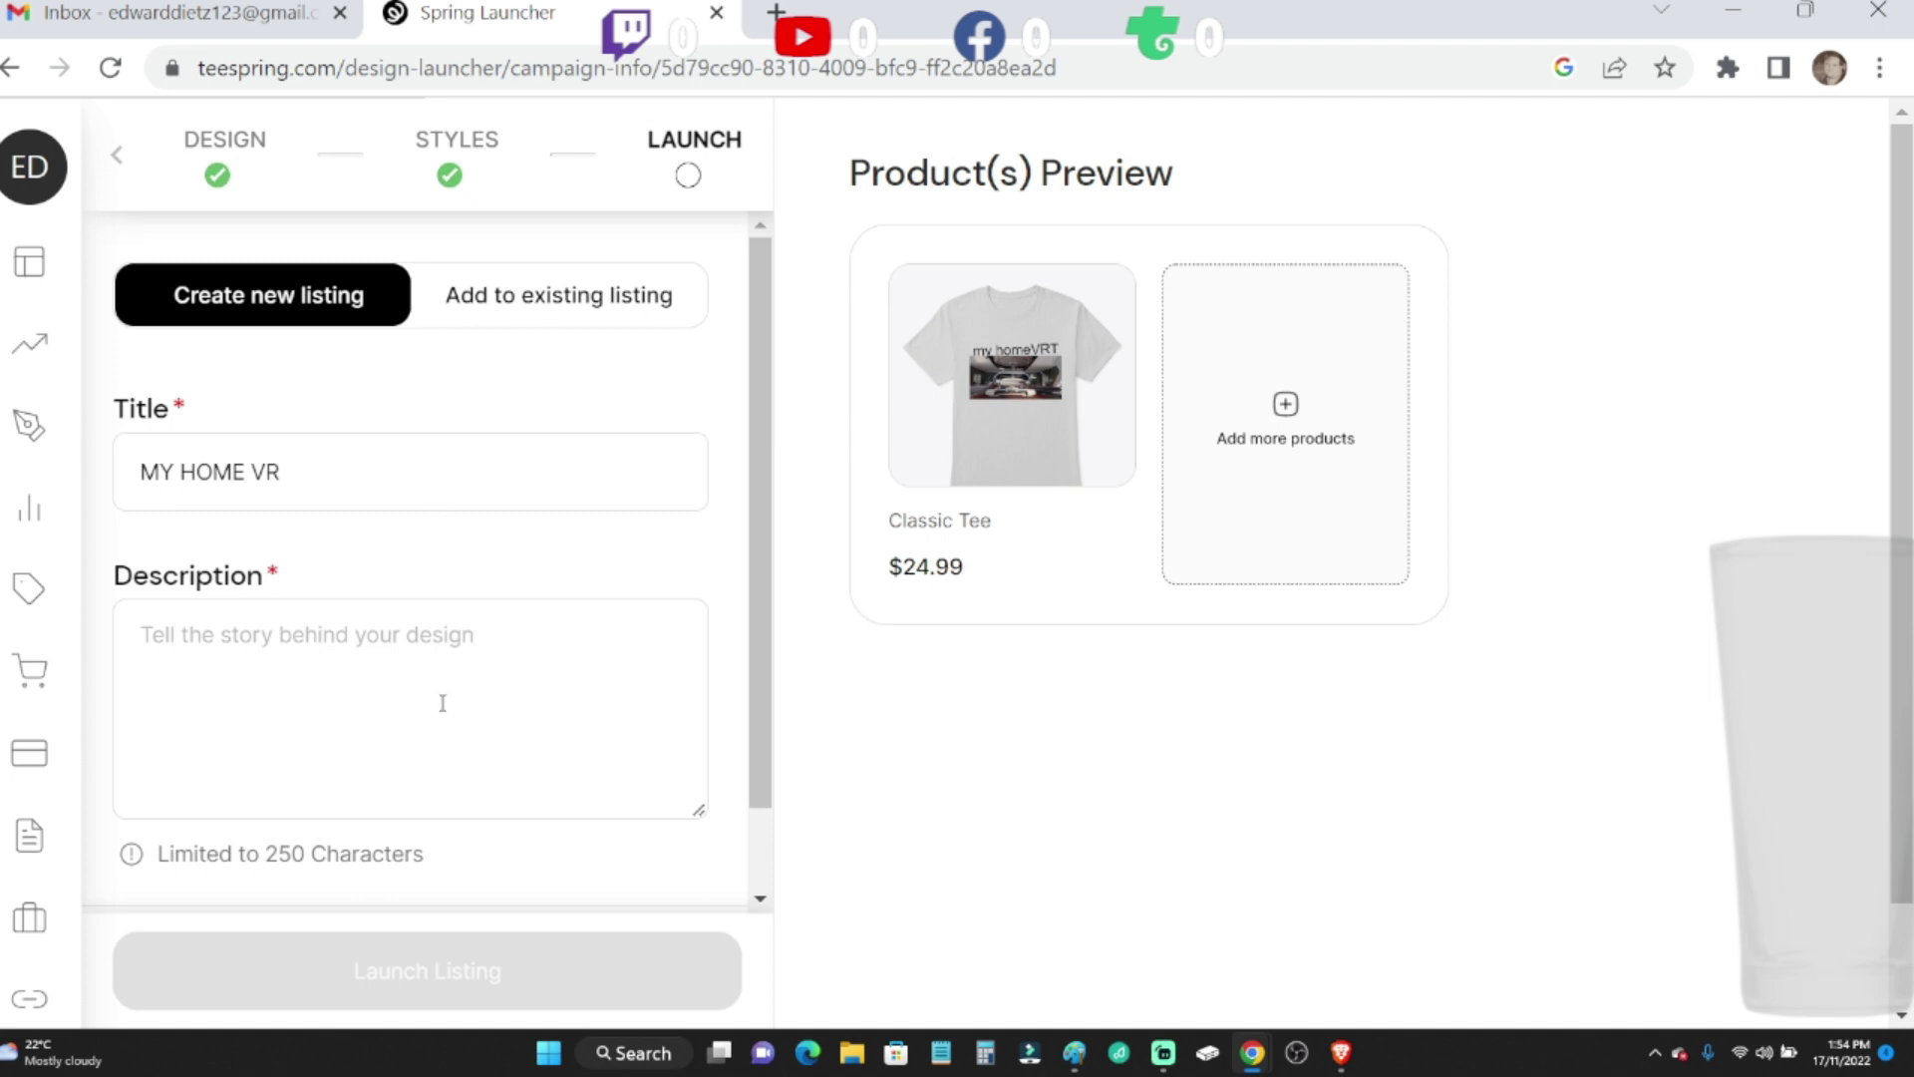
click(462, 644)
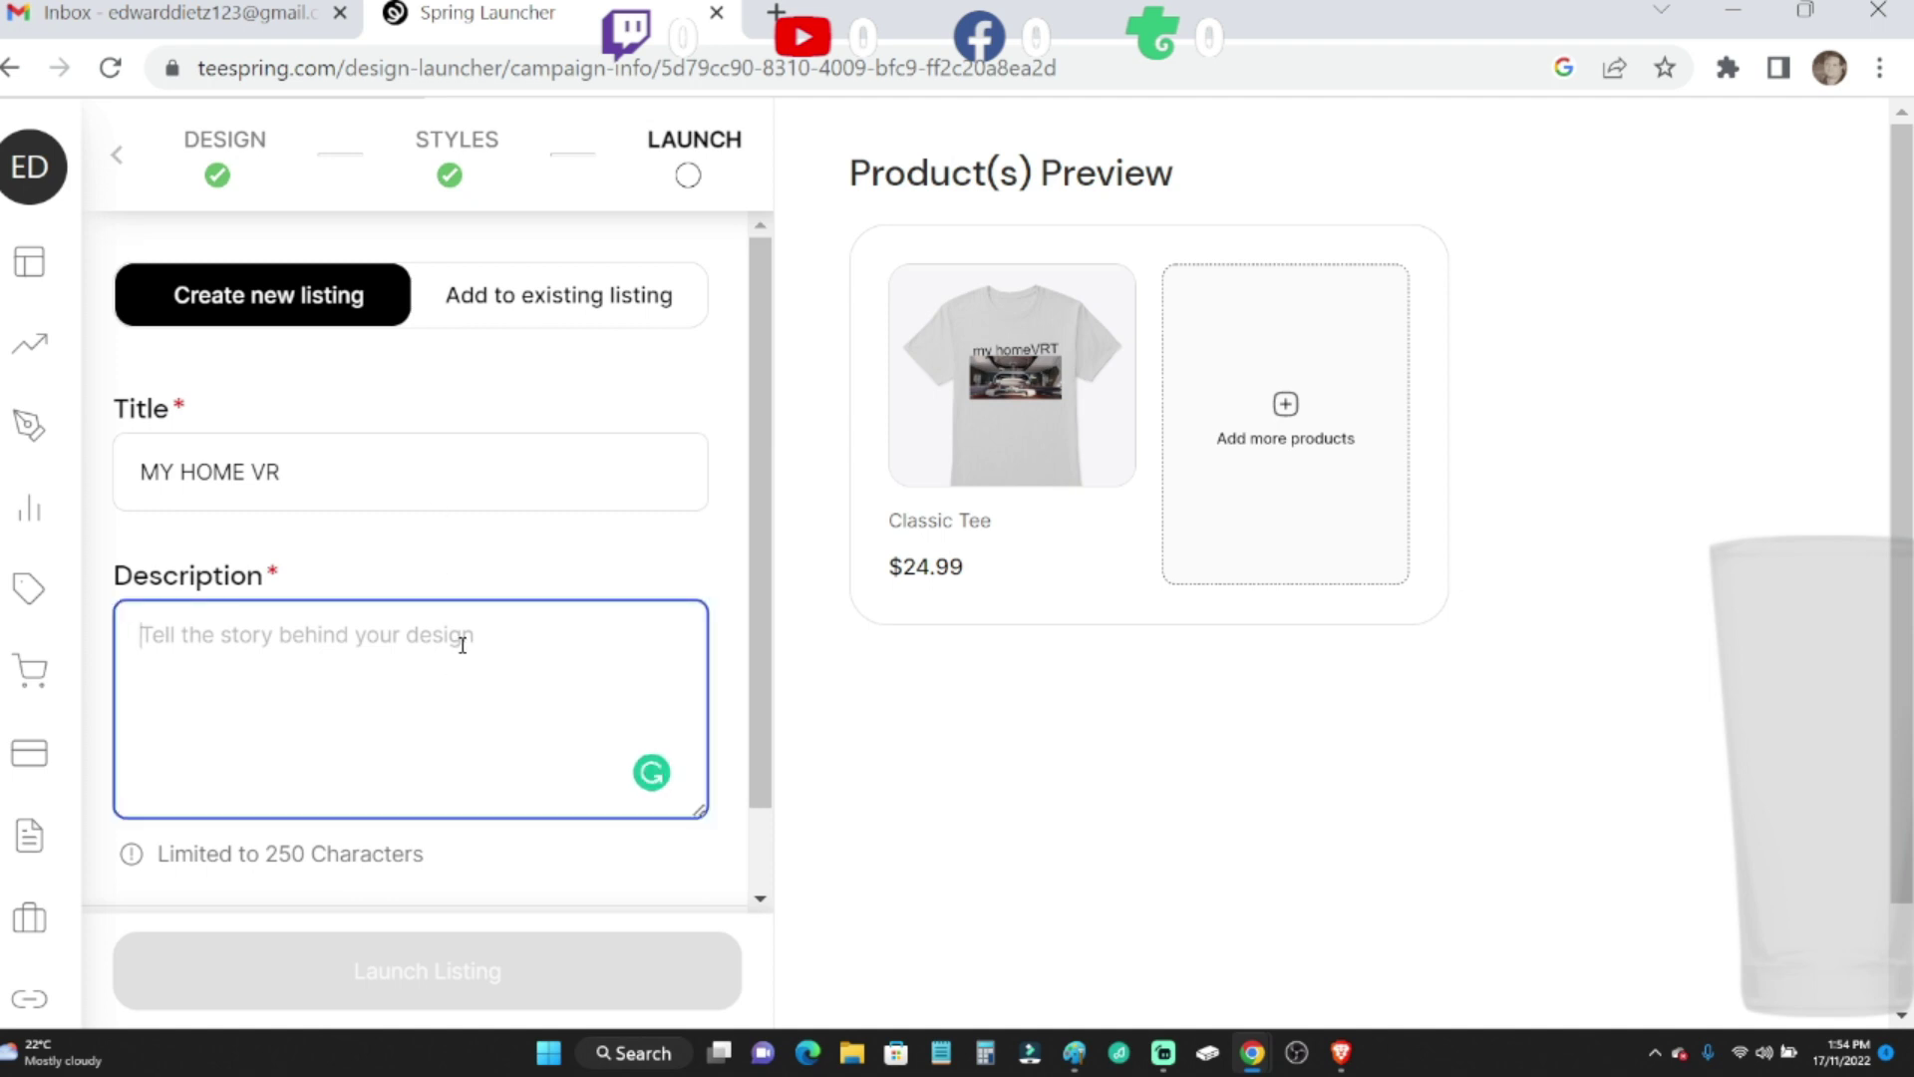
text(THIS IS)
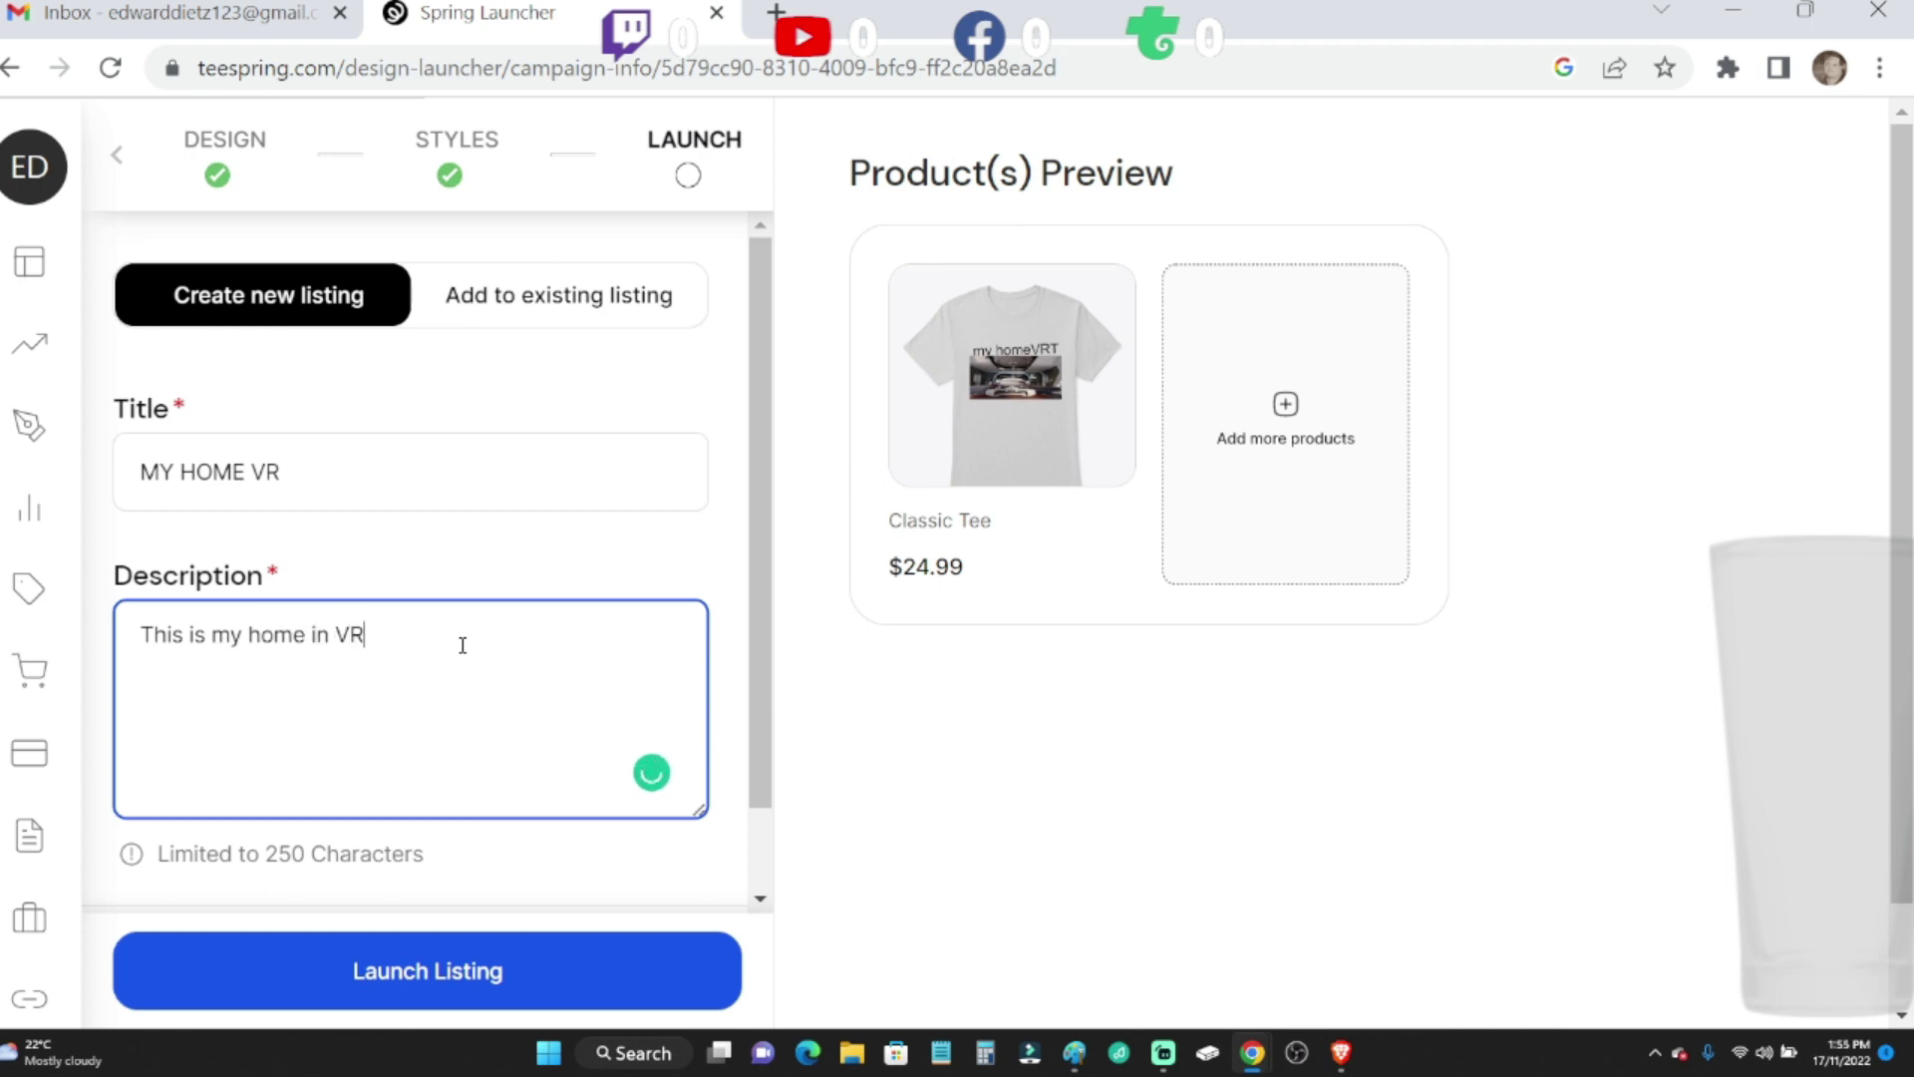
click(443, 969)
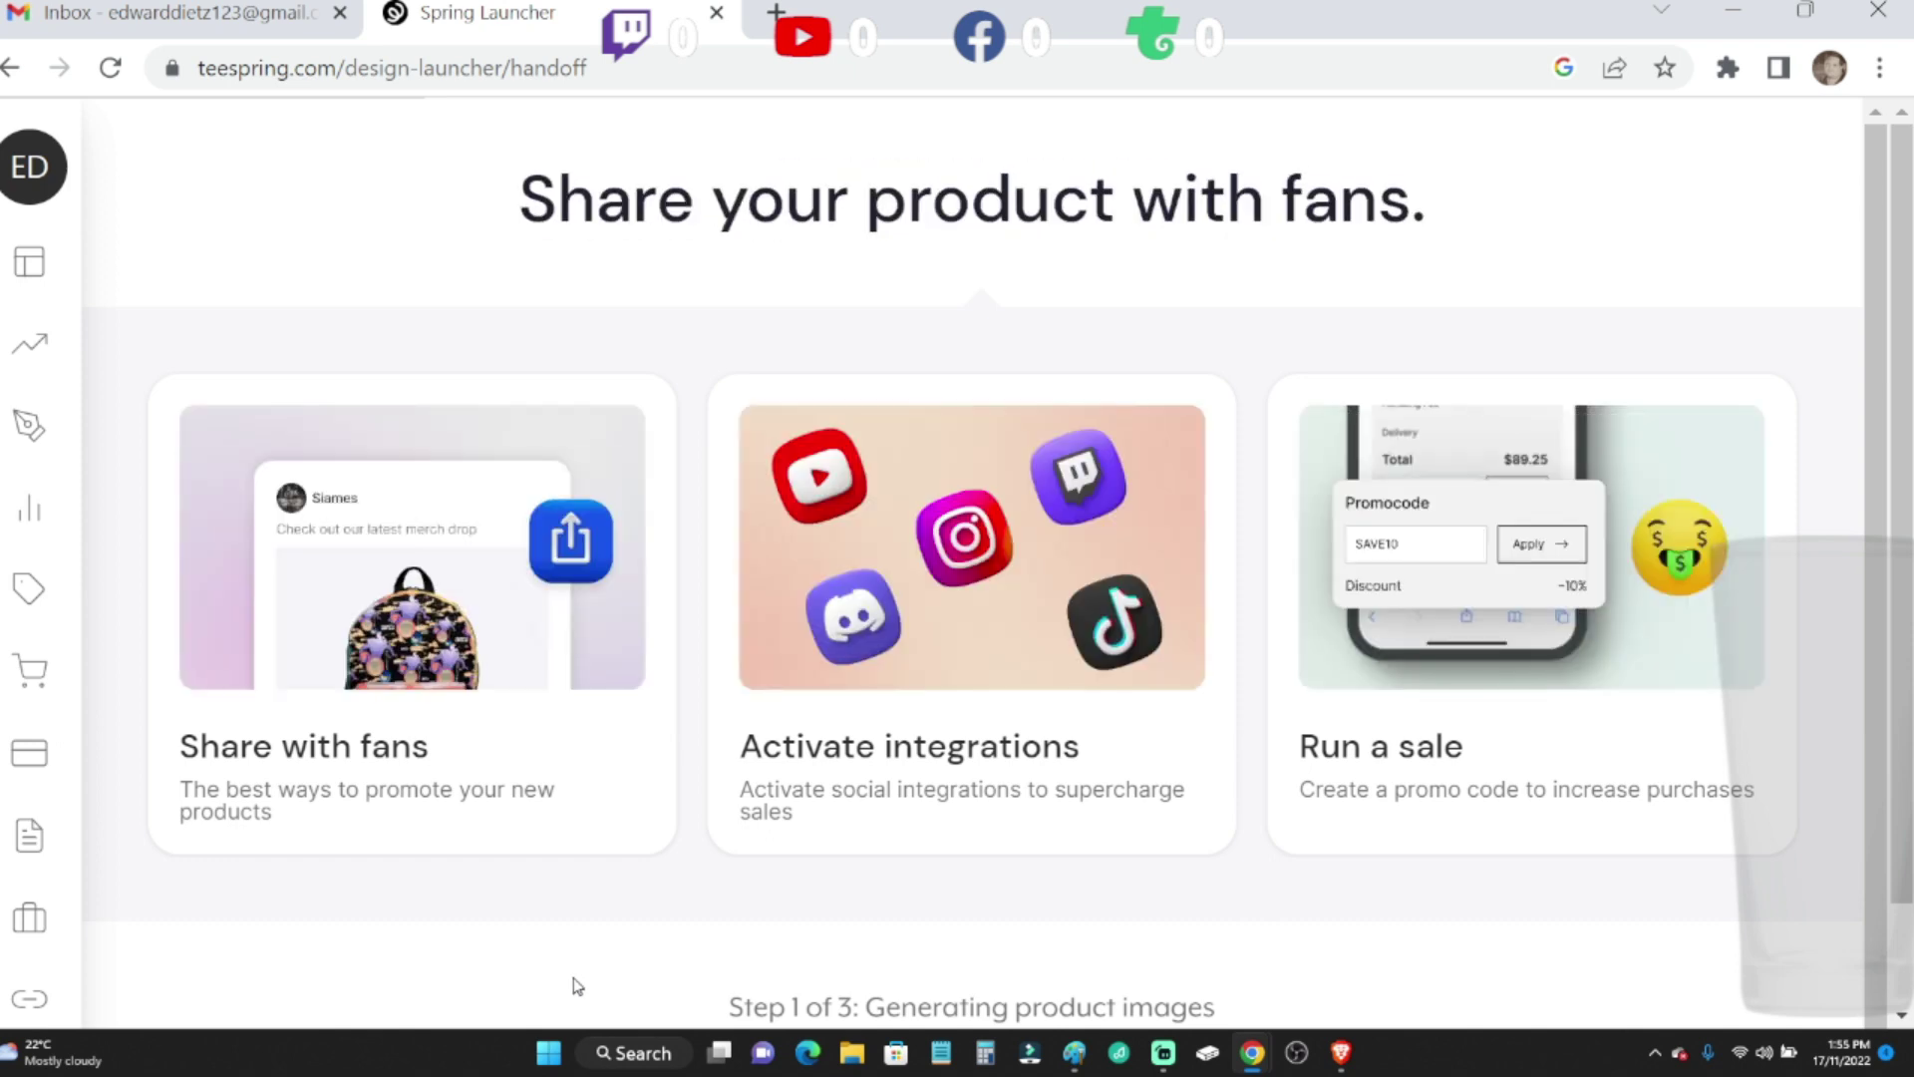
- Open Spring's 'Activate integrations' blog article from the Share your product with fans page
click(1009, 648)
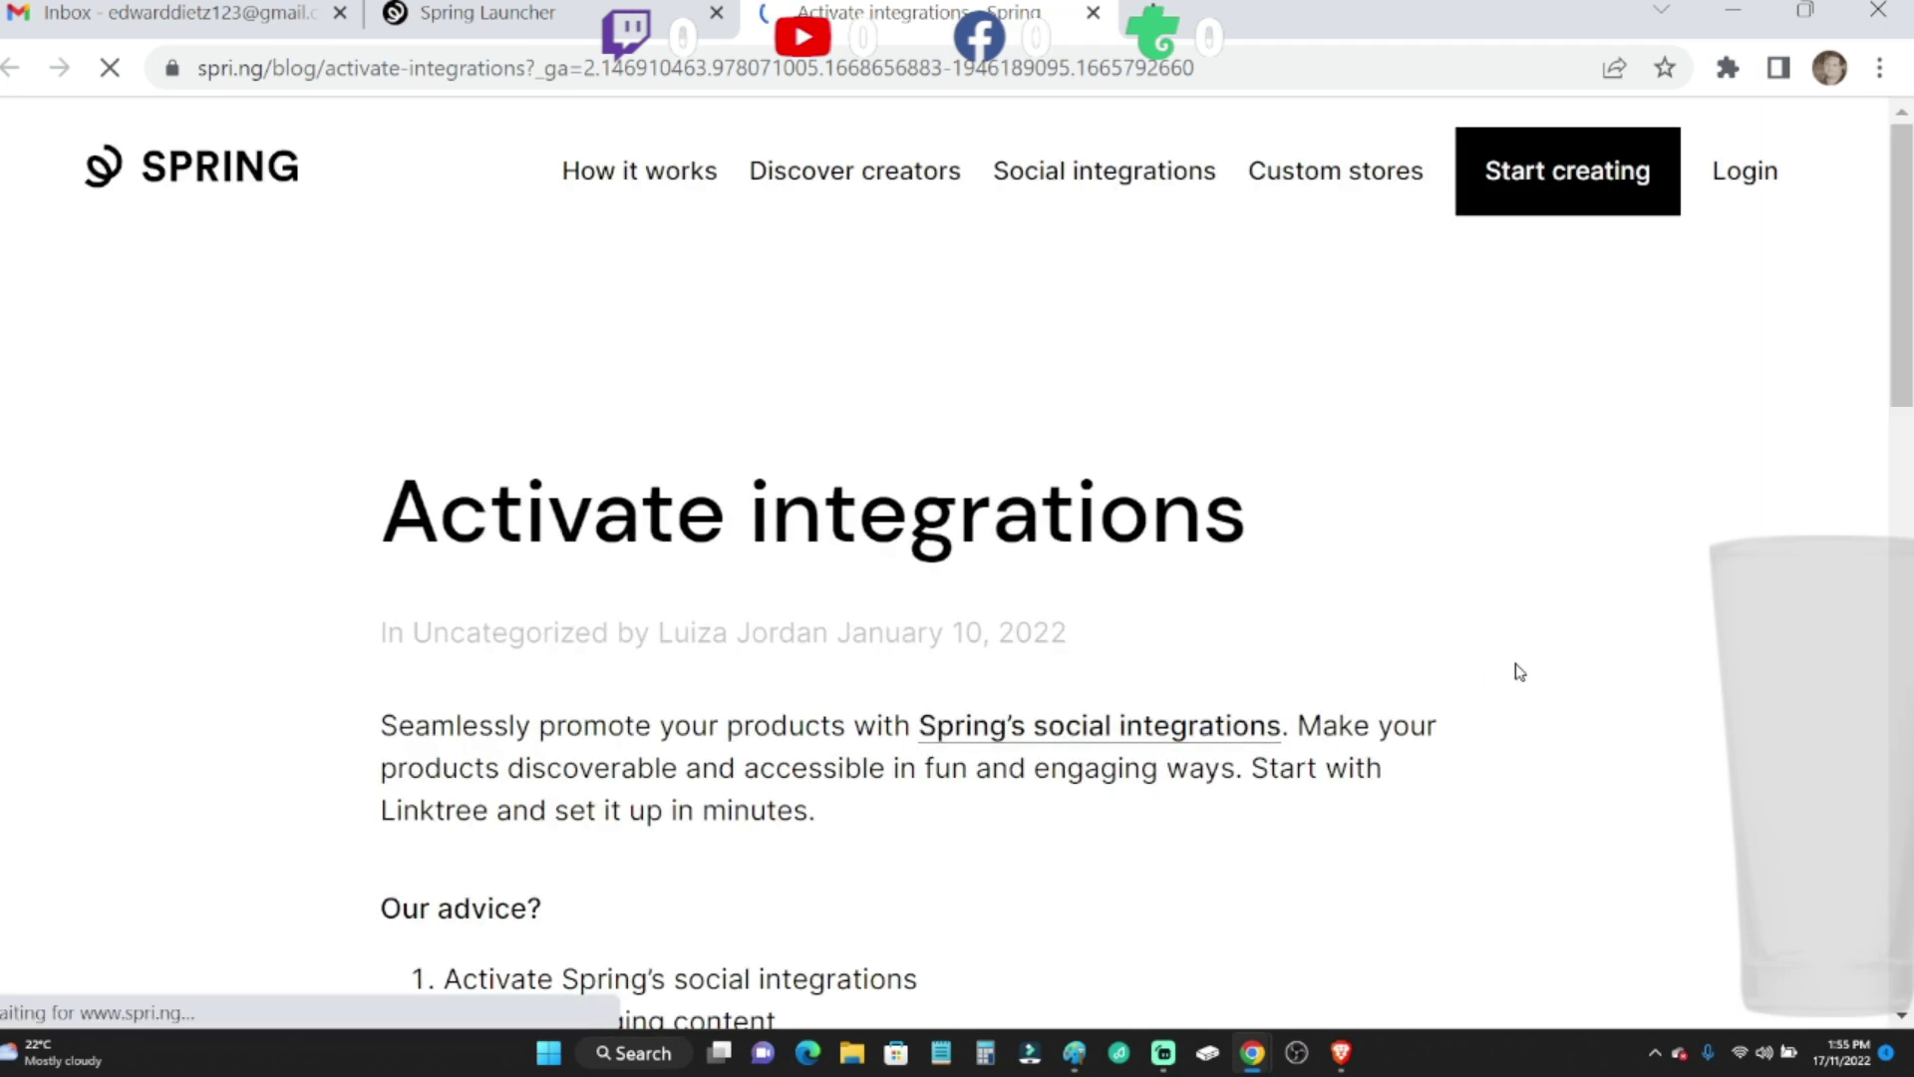
scroll(1517, 672, down, 2)
scroll(1523, 671, down, 1)
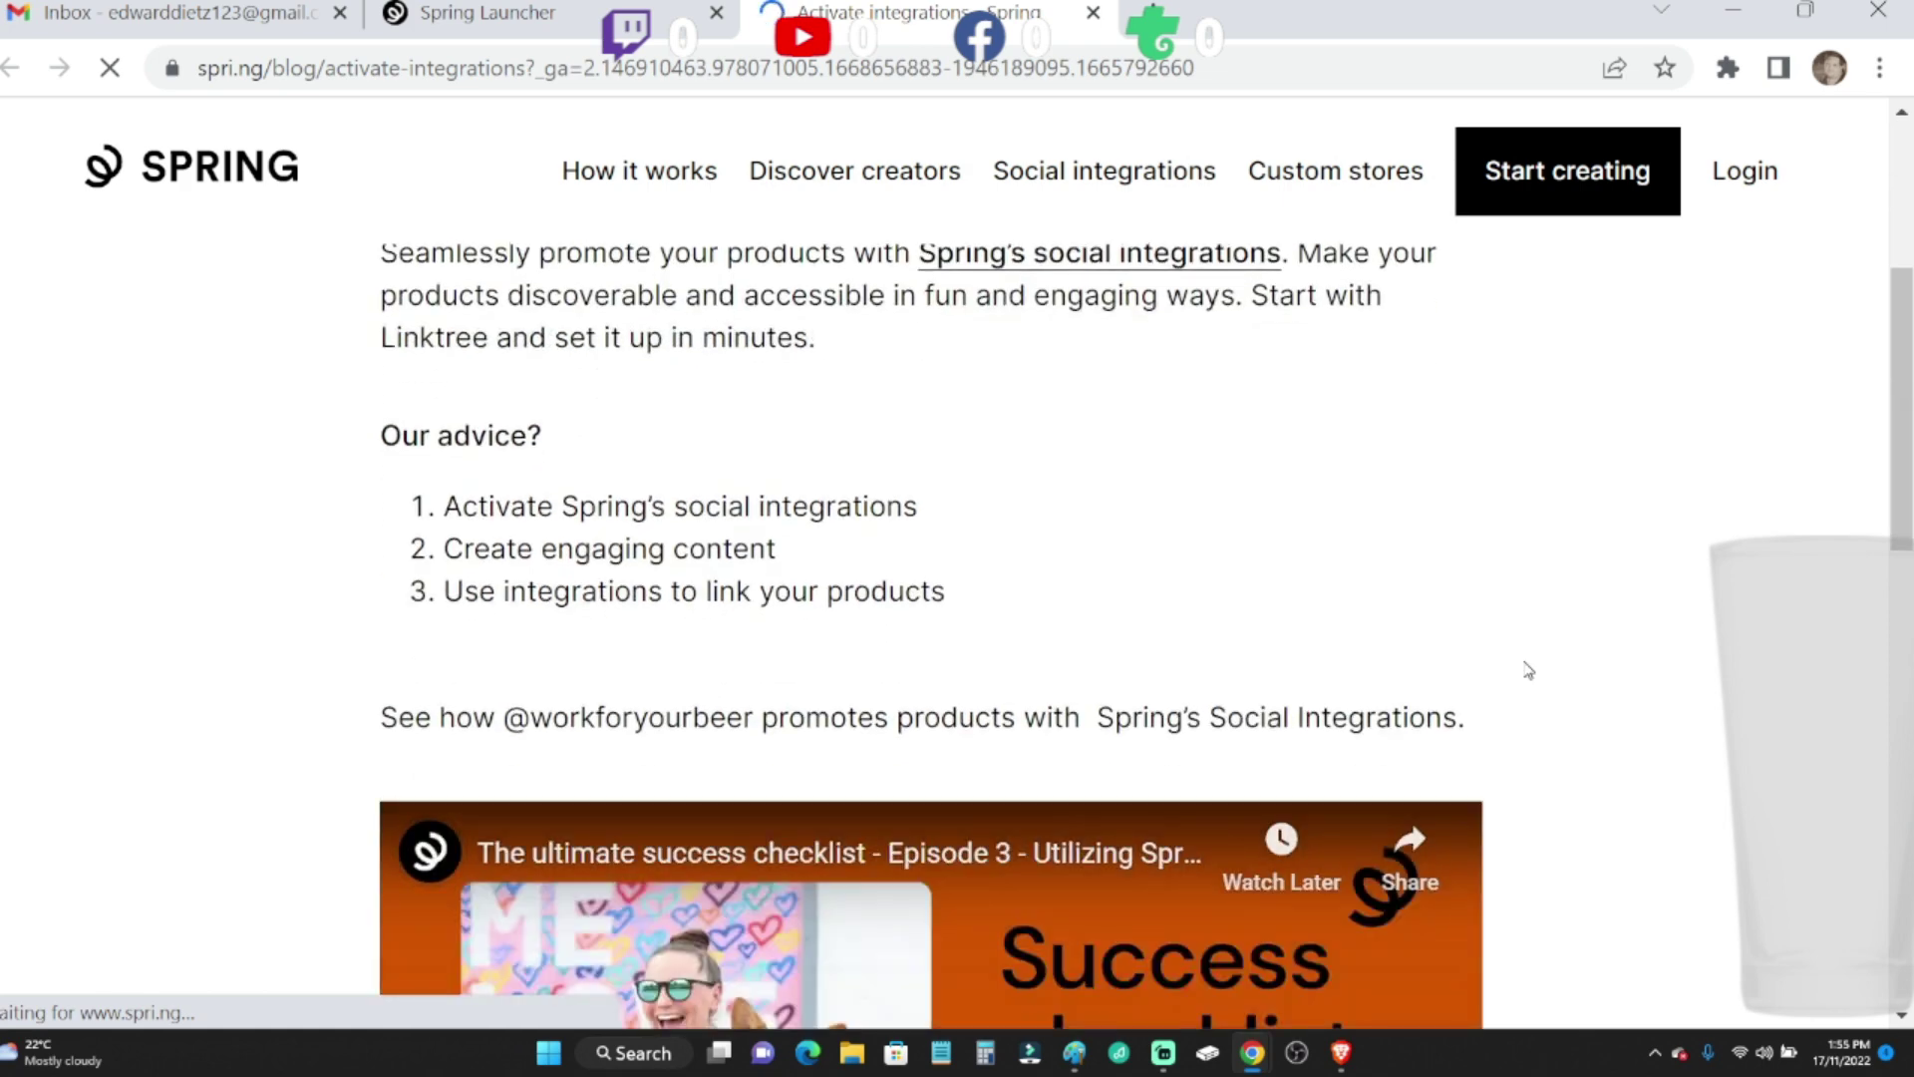
scroll(1528, 671, down, 2)
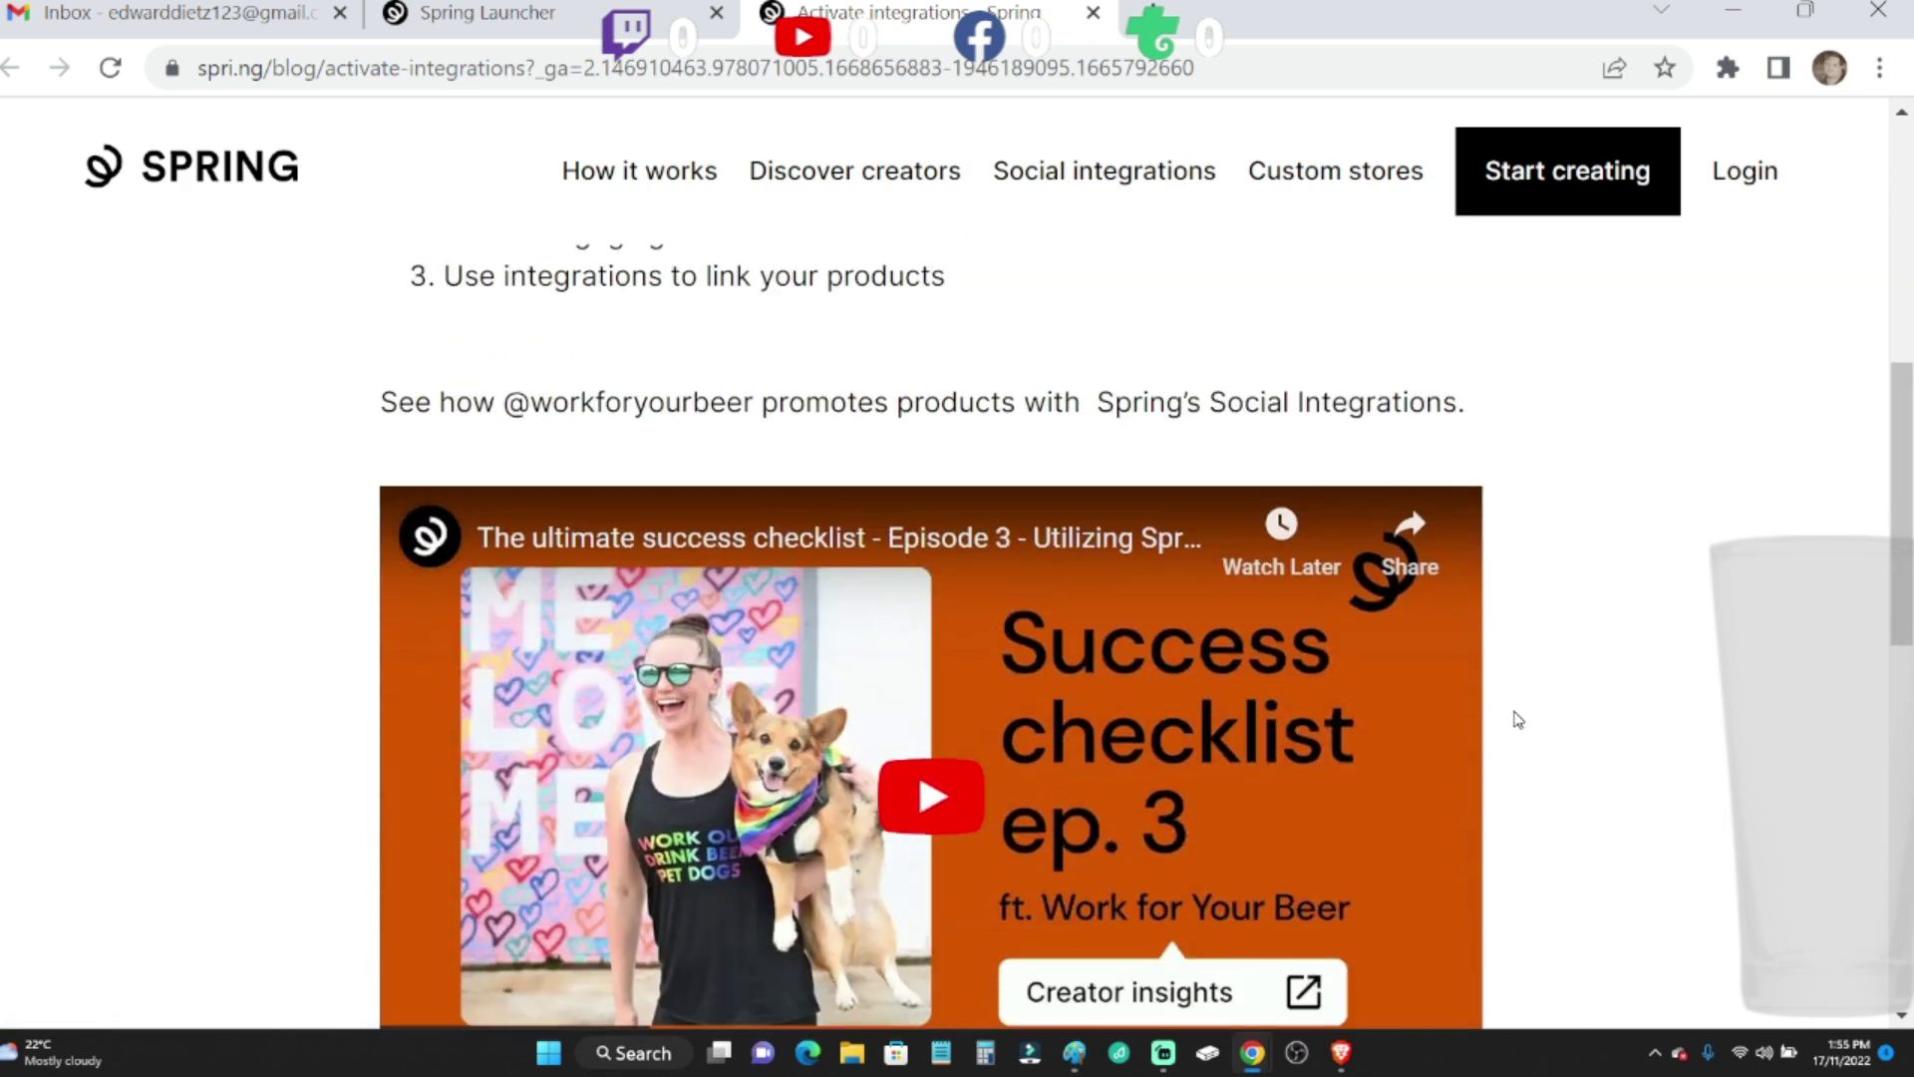
scroll(1519, 716, down, 1)
- Play the embedded success checklist video louder in fullscreen, then log in to Spring
click(938, 642)
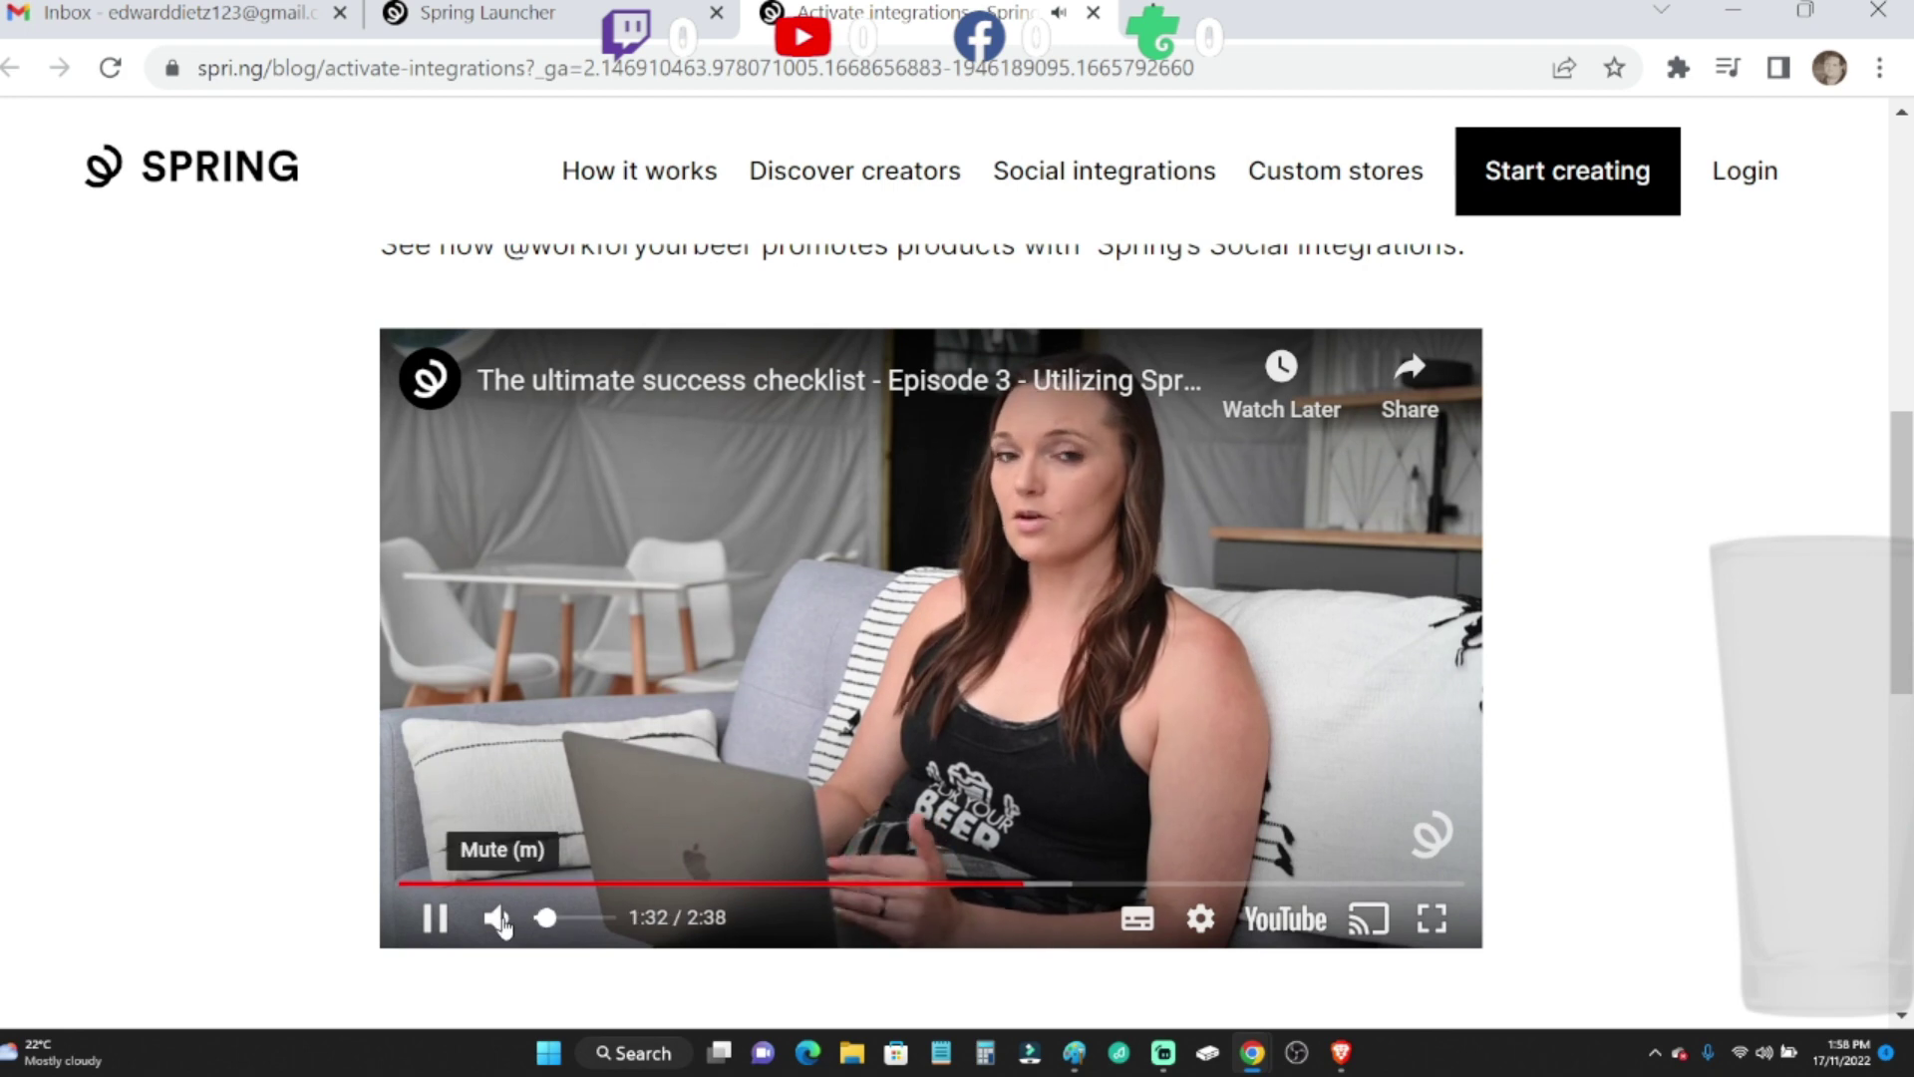
drag(573, 916, 606, 918)
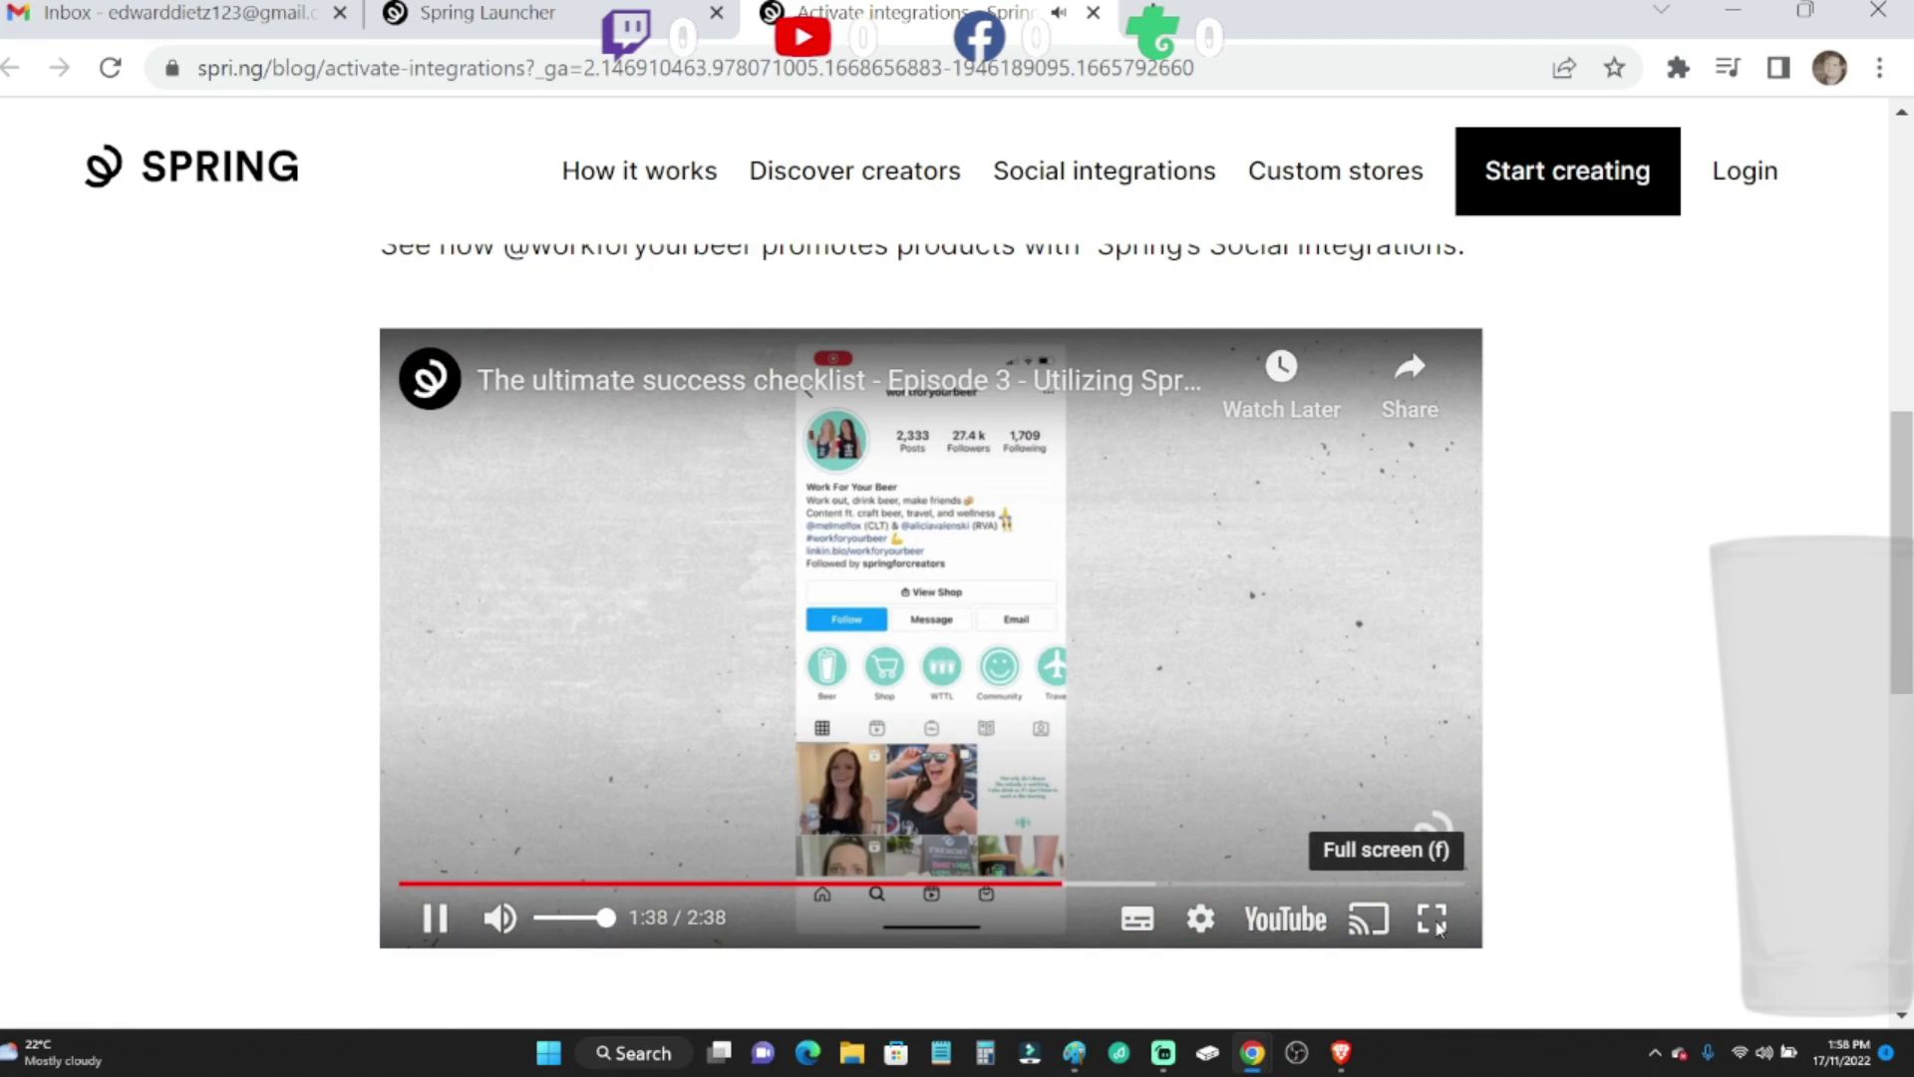
click(1432, 919)
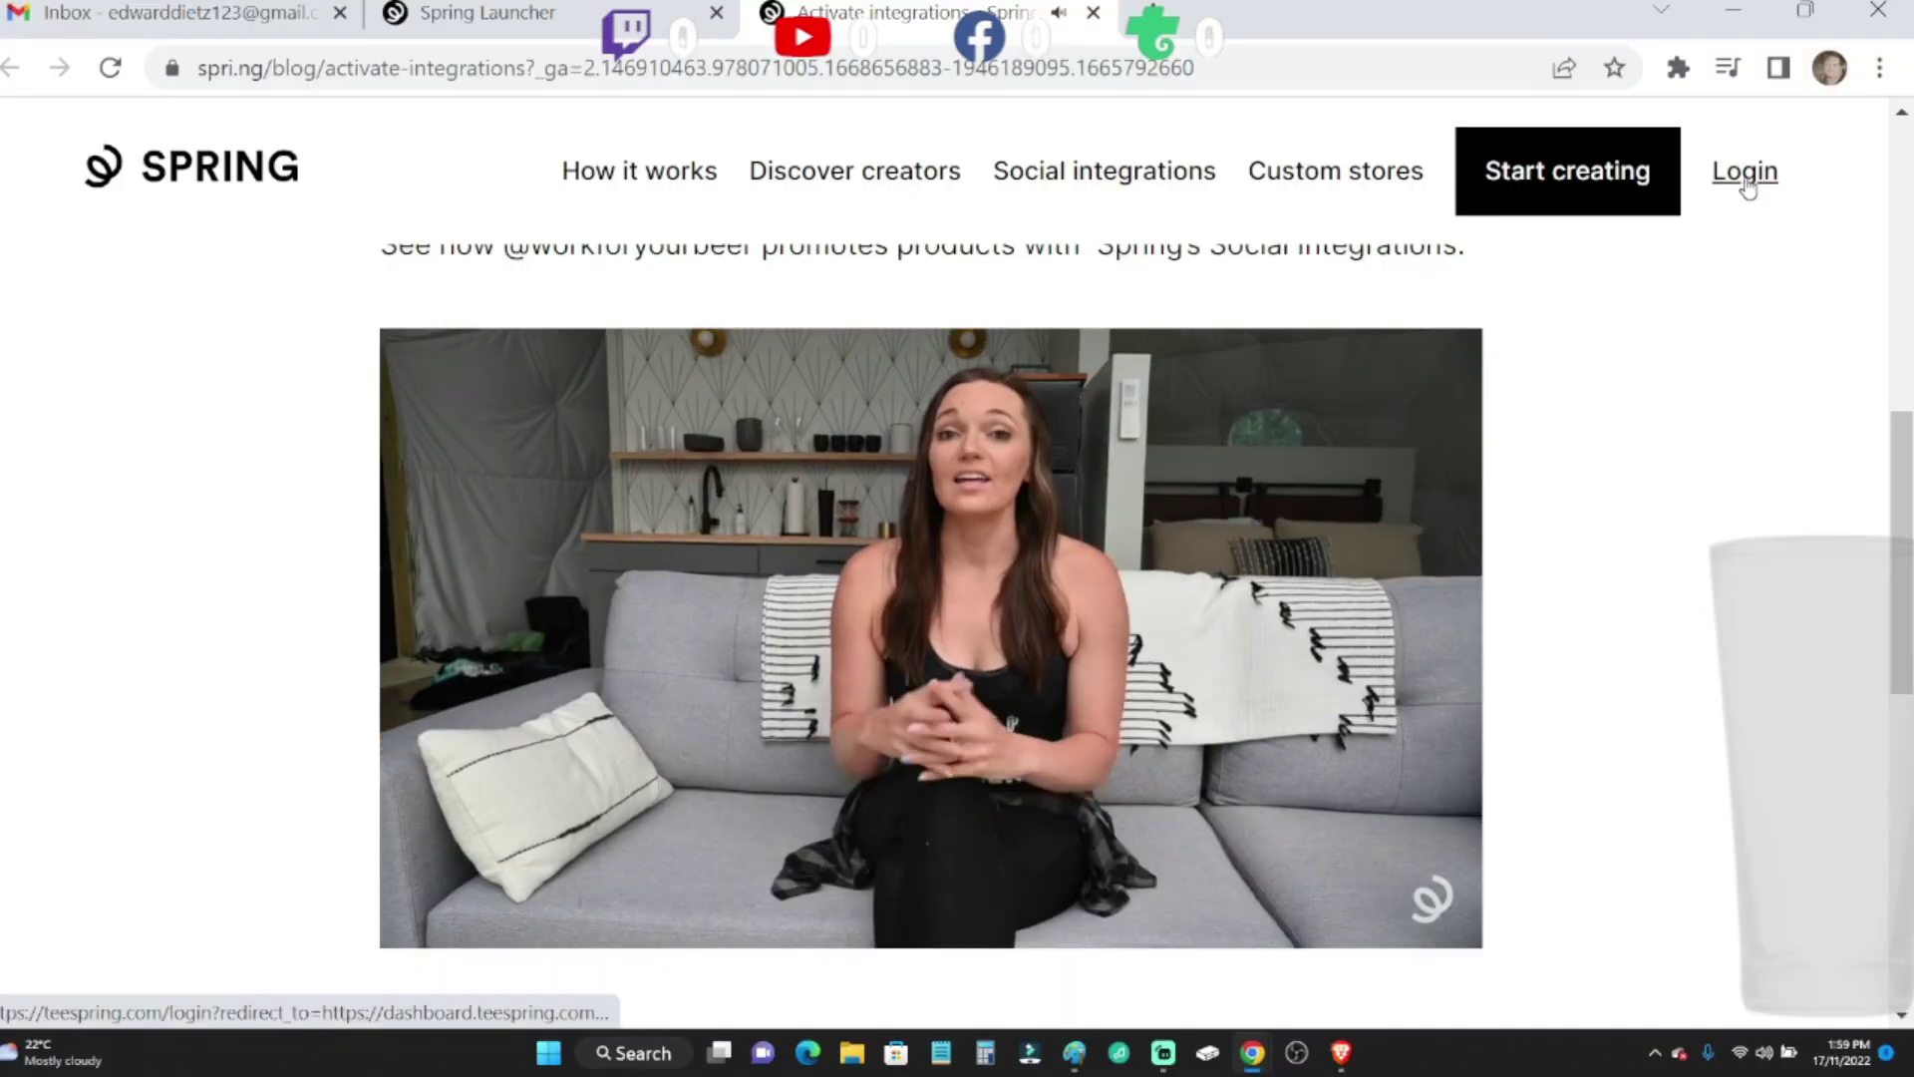
click(1745, 174)
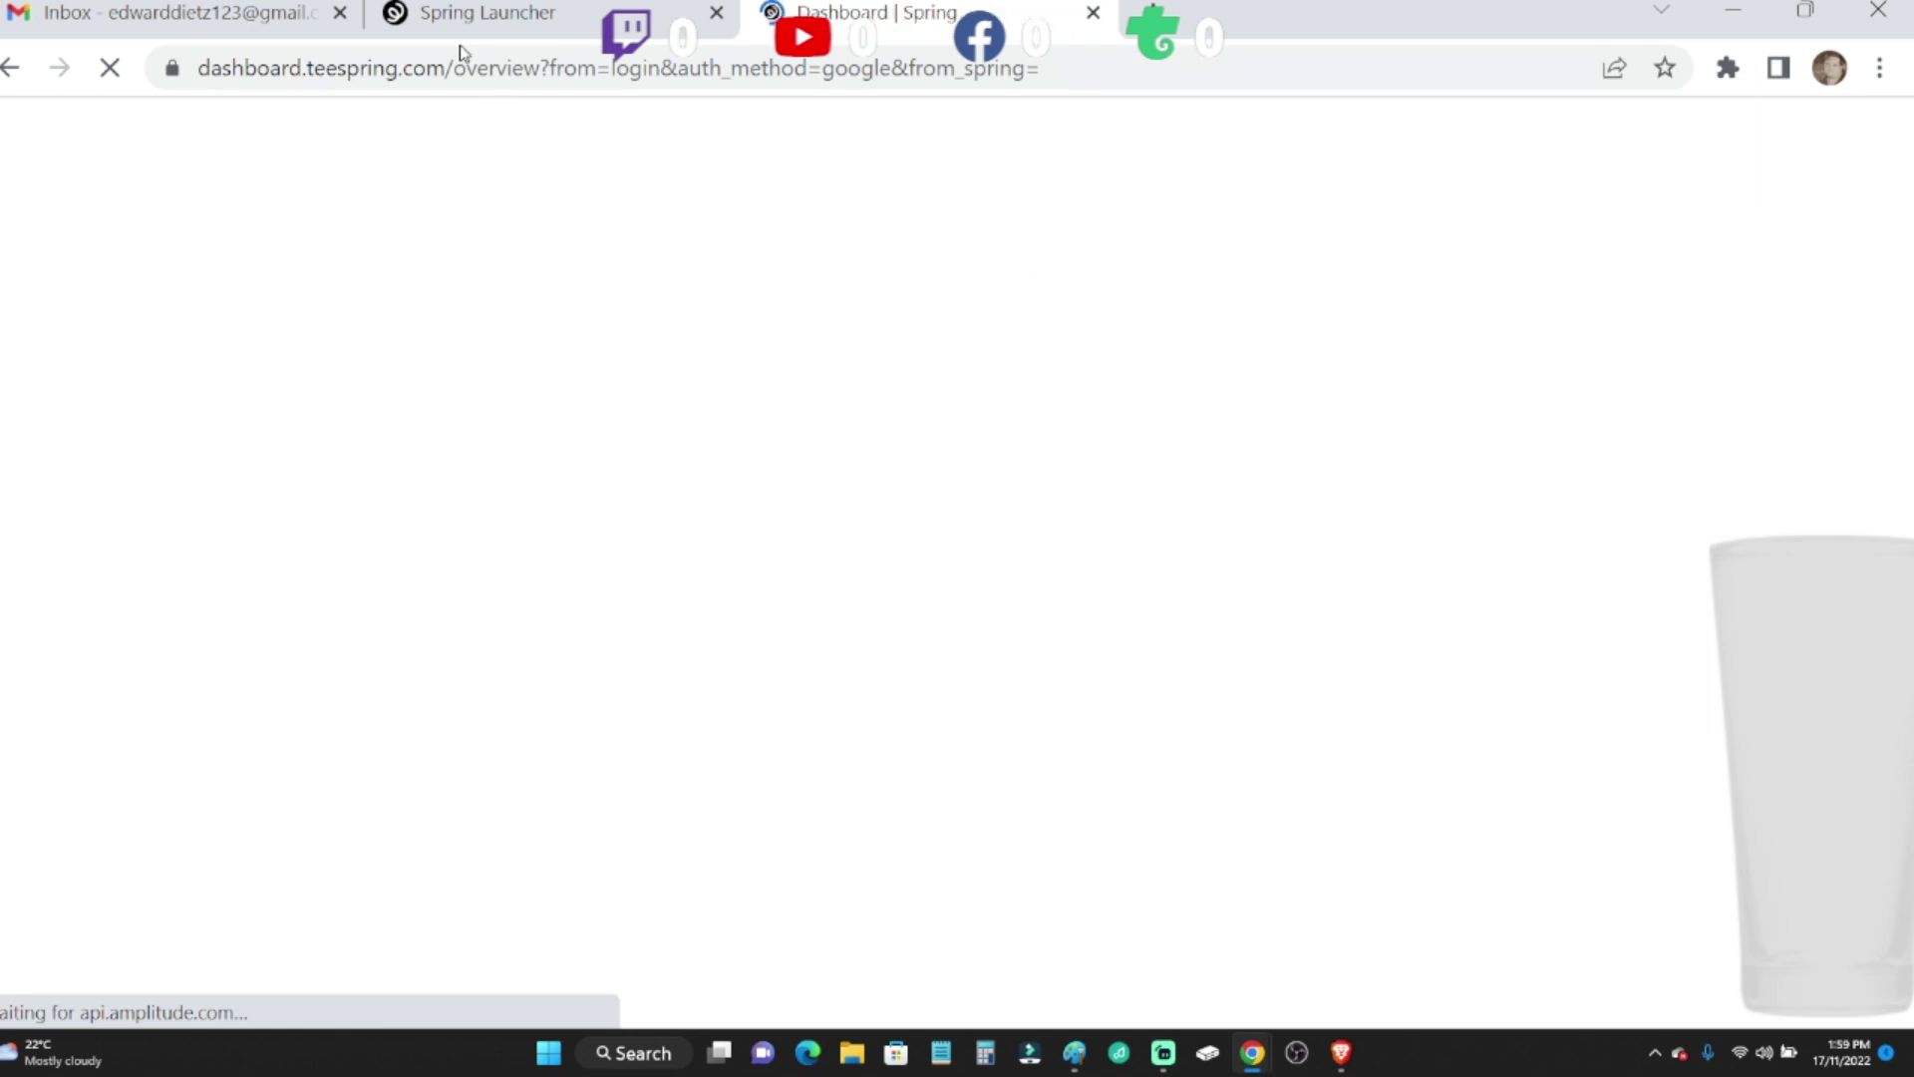
- Close the loading dashboard tab and copy the MY HOME VR listing's share URL
click(465, 28)
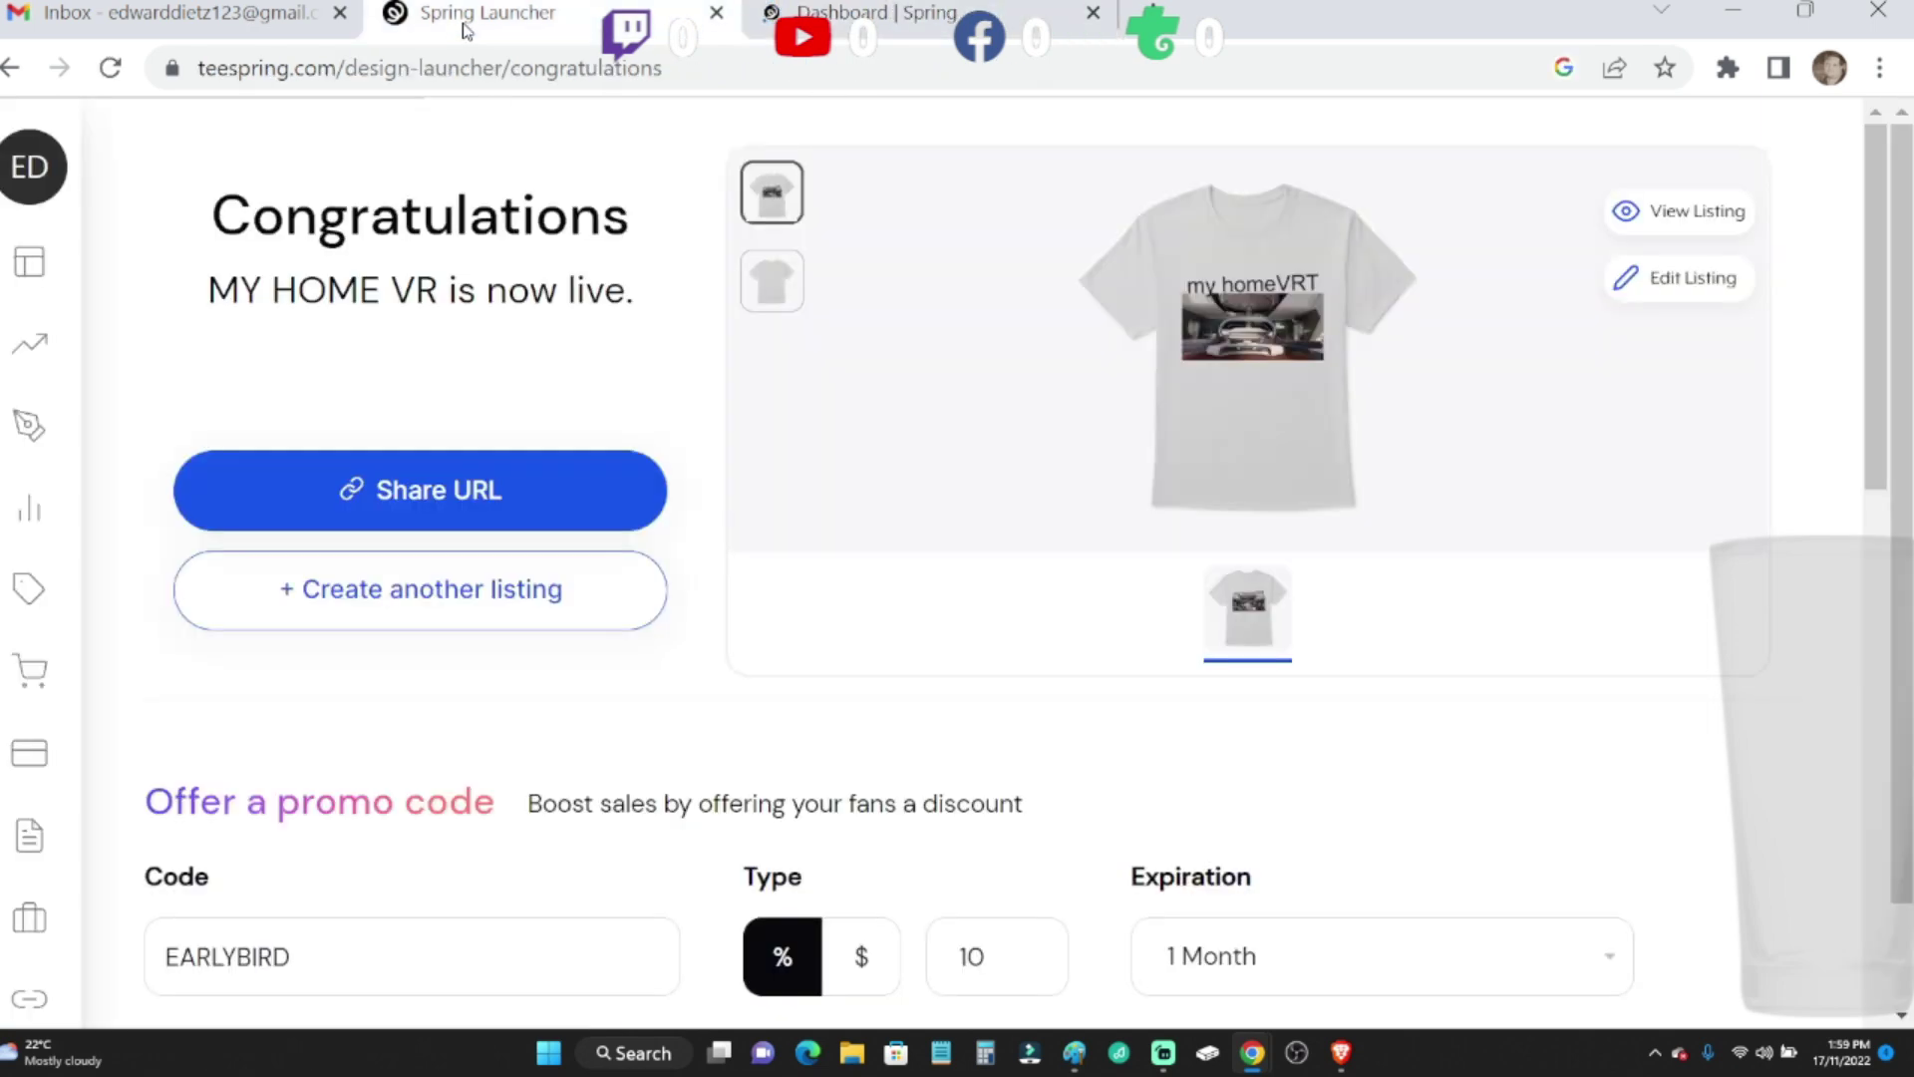
click(1094, 19)
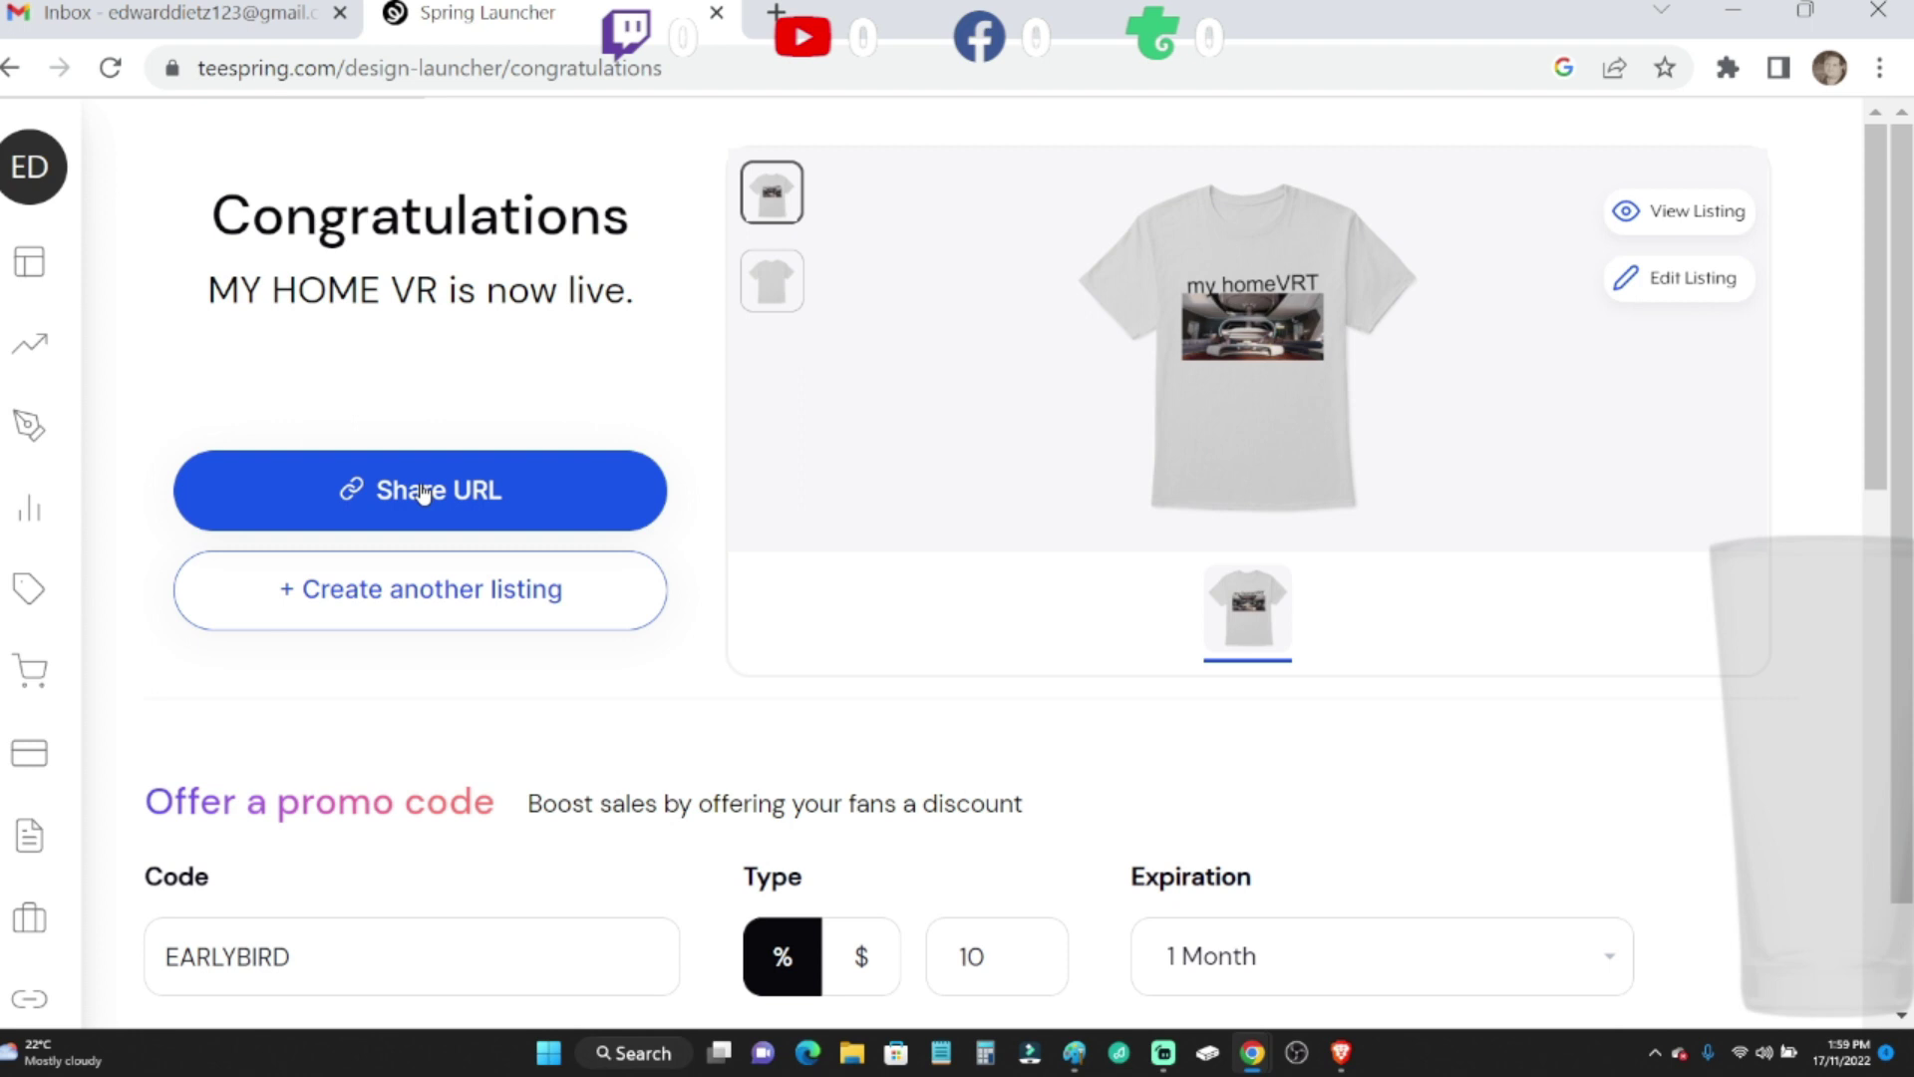
scroll(423, 494, down, 2)
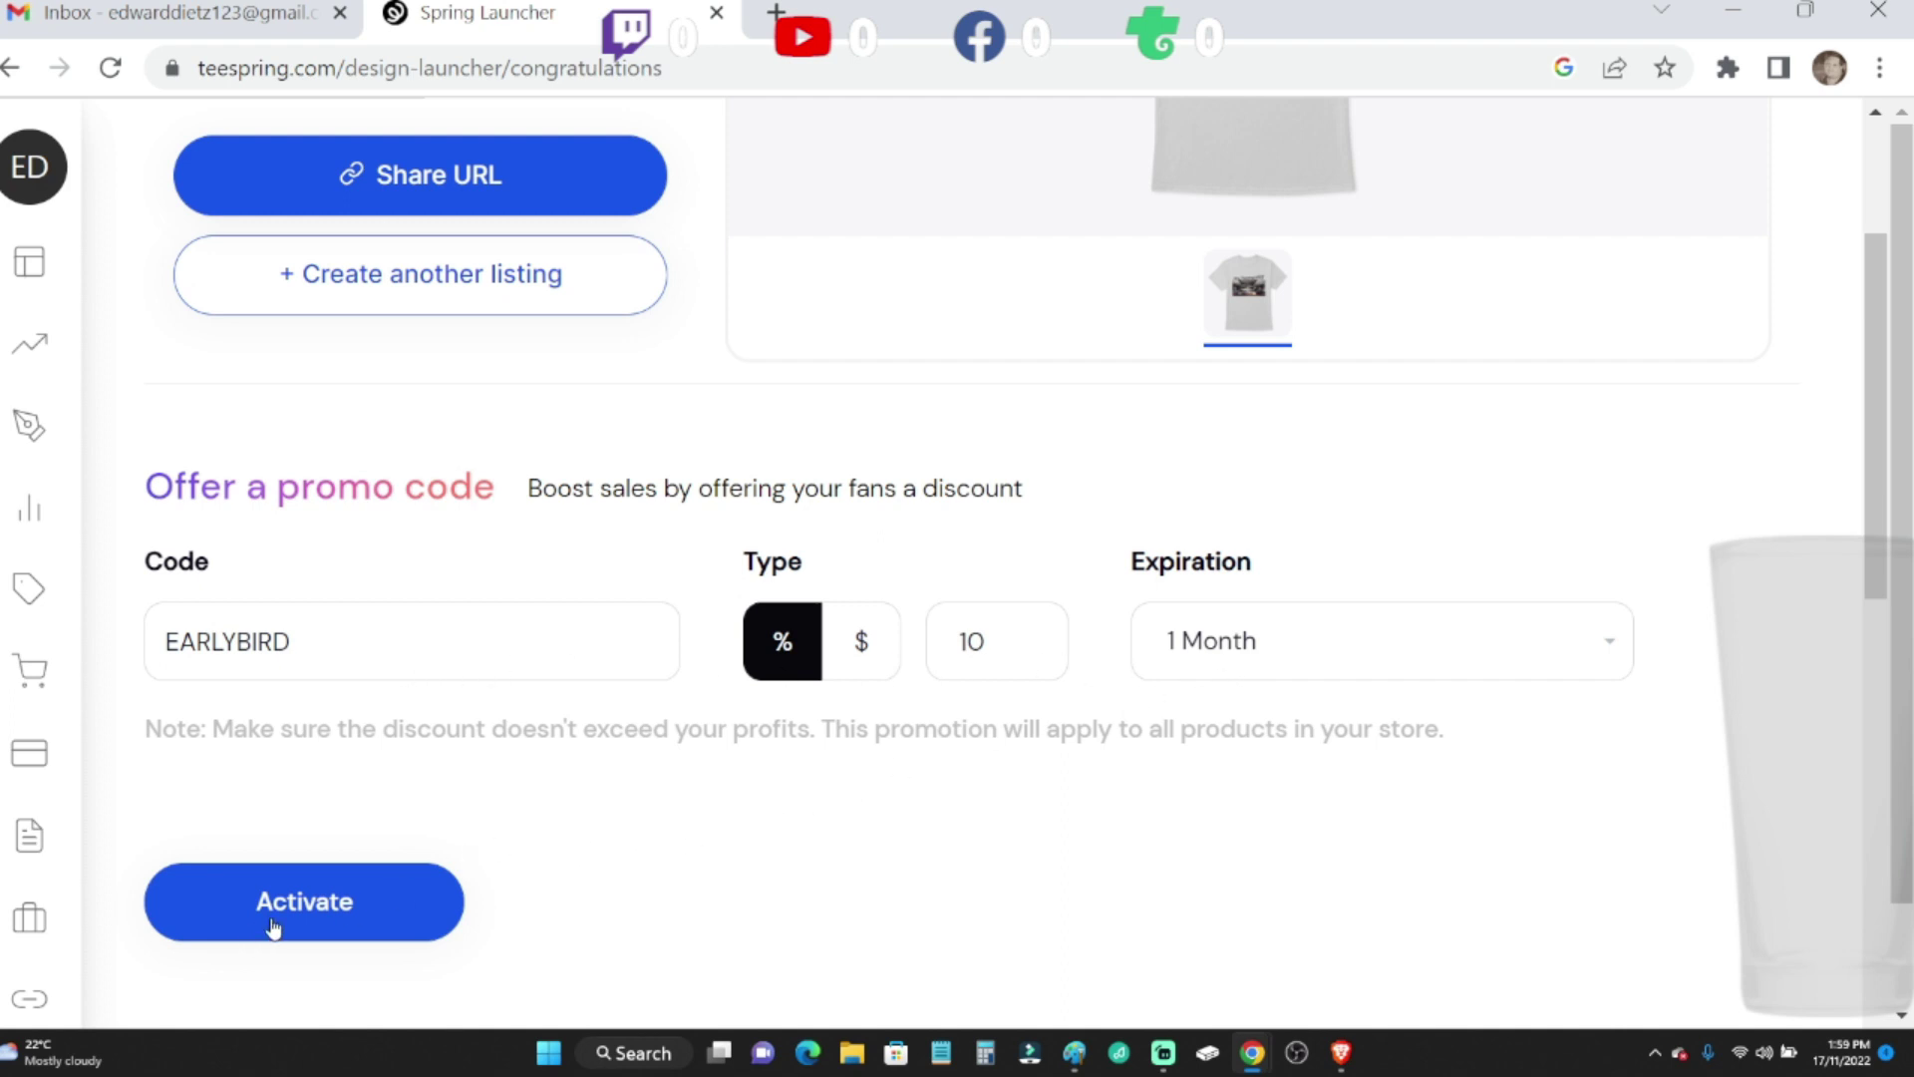
click(392, 198)
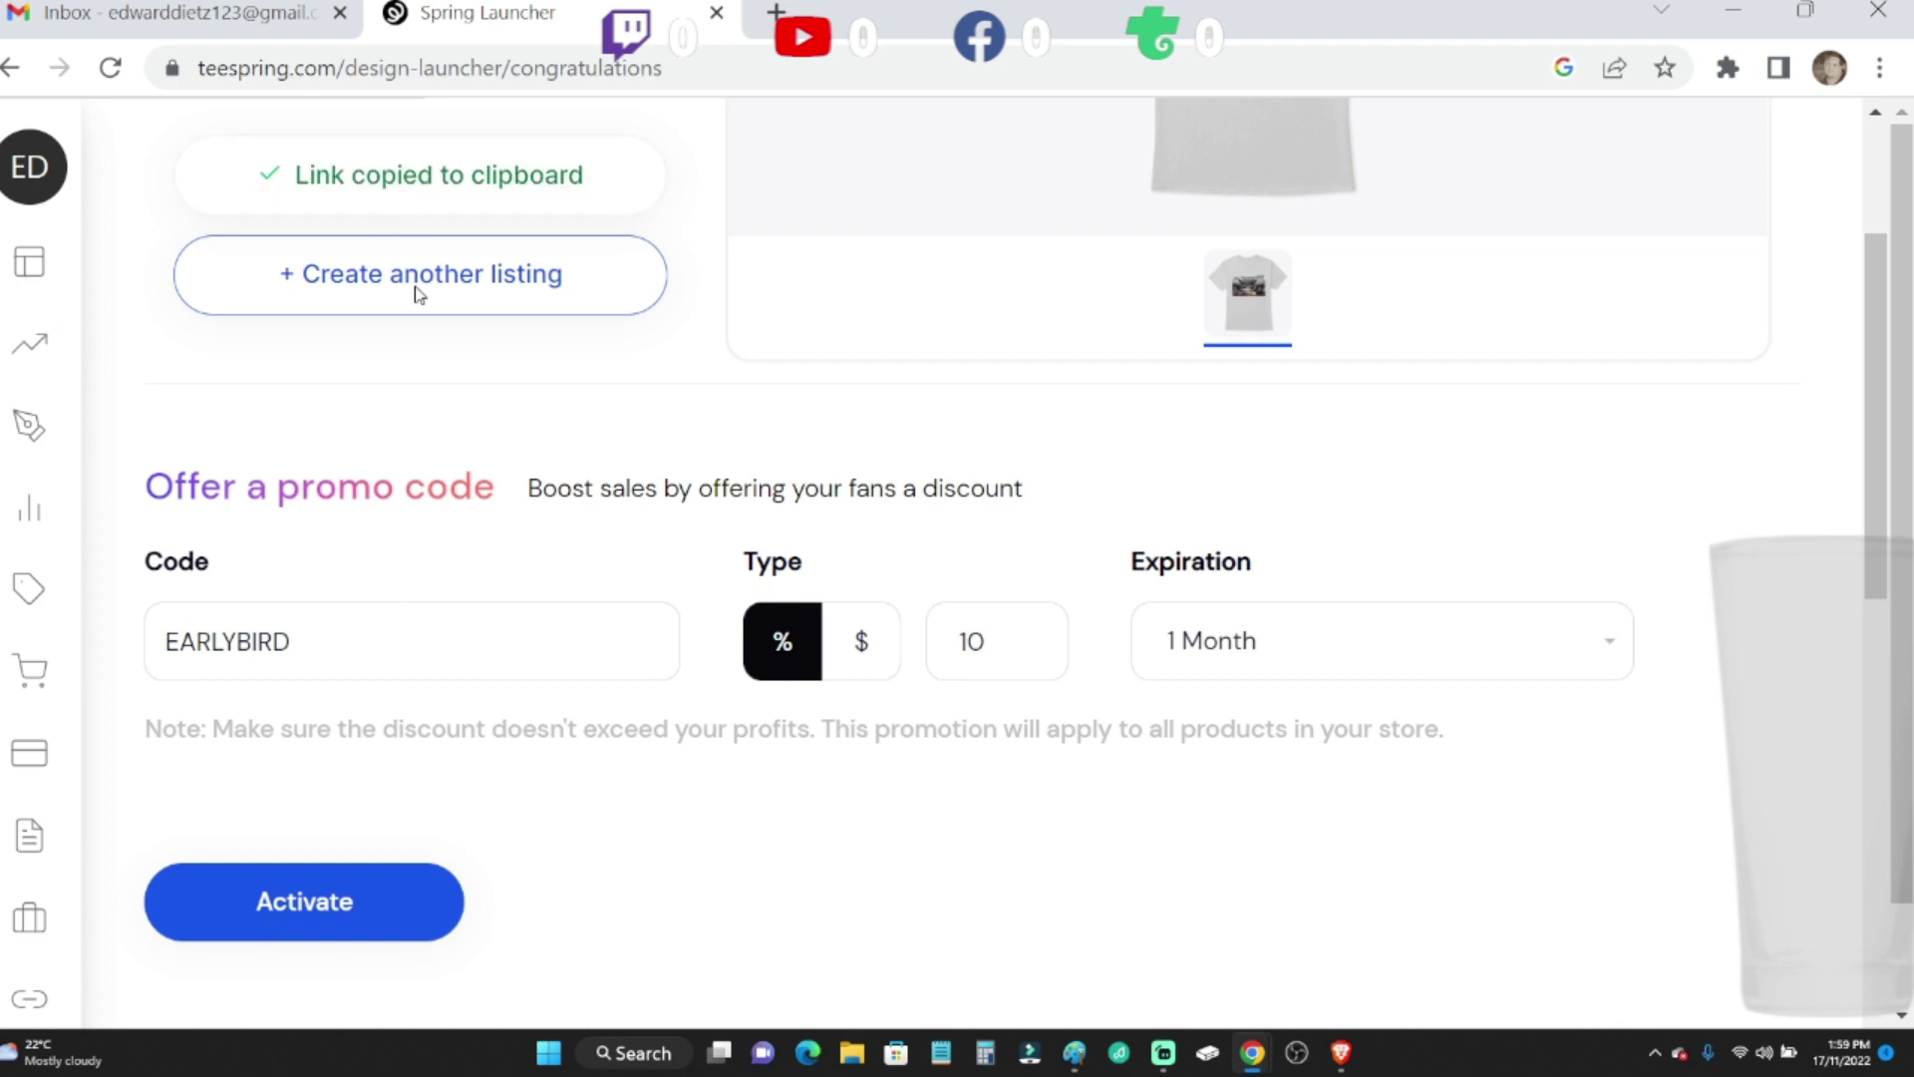
- Open Outlook mail and Twitter notifications from bookmarks in new Chrome tabs
click(774, 13)
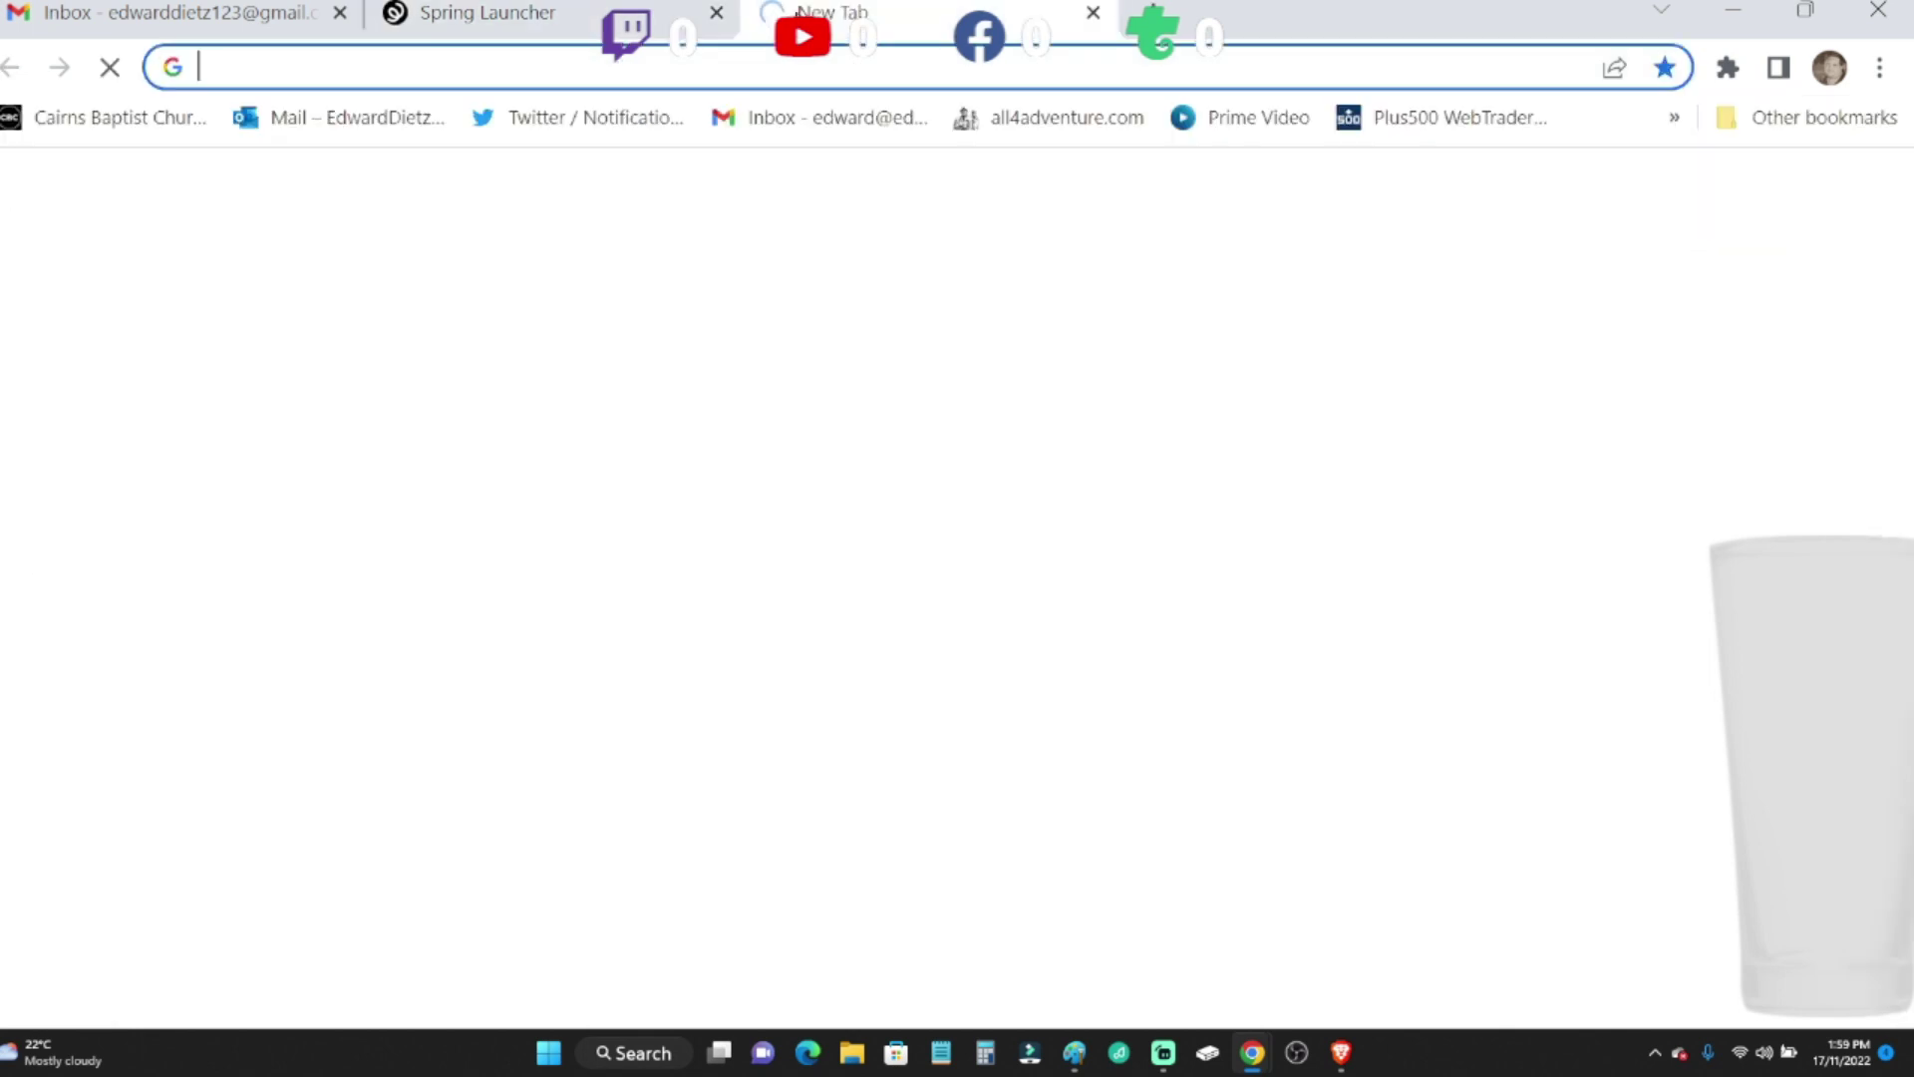
click(337, 117)
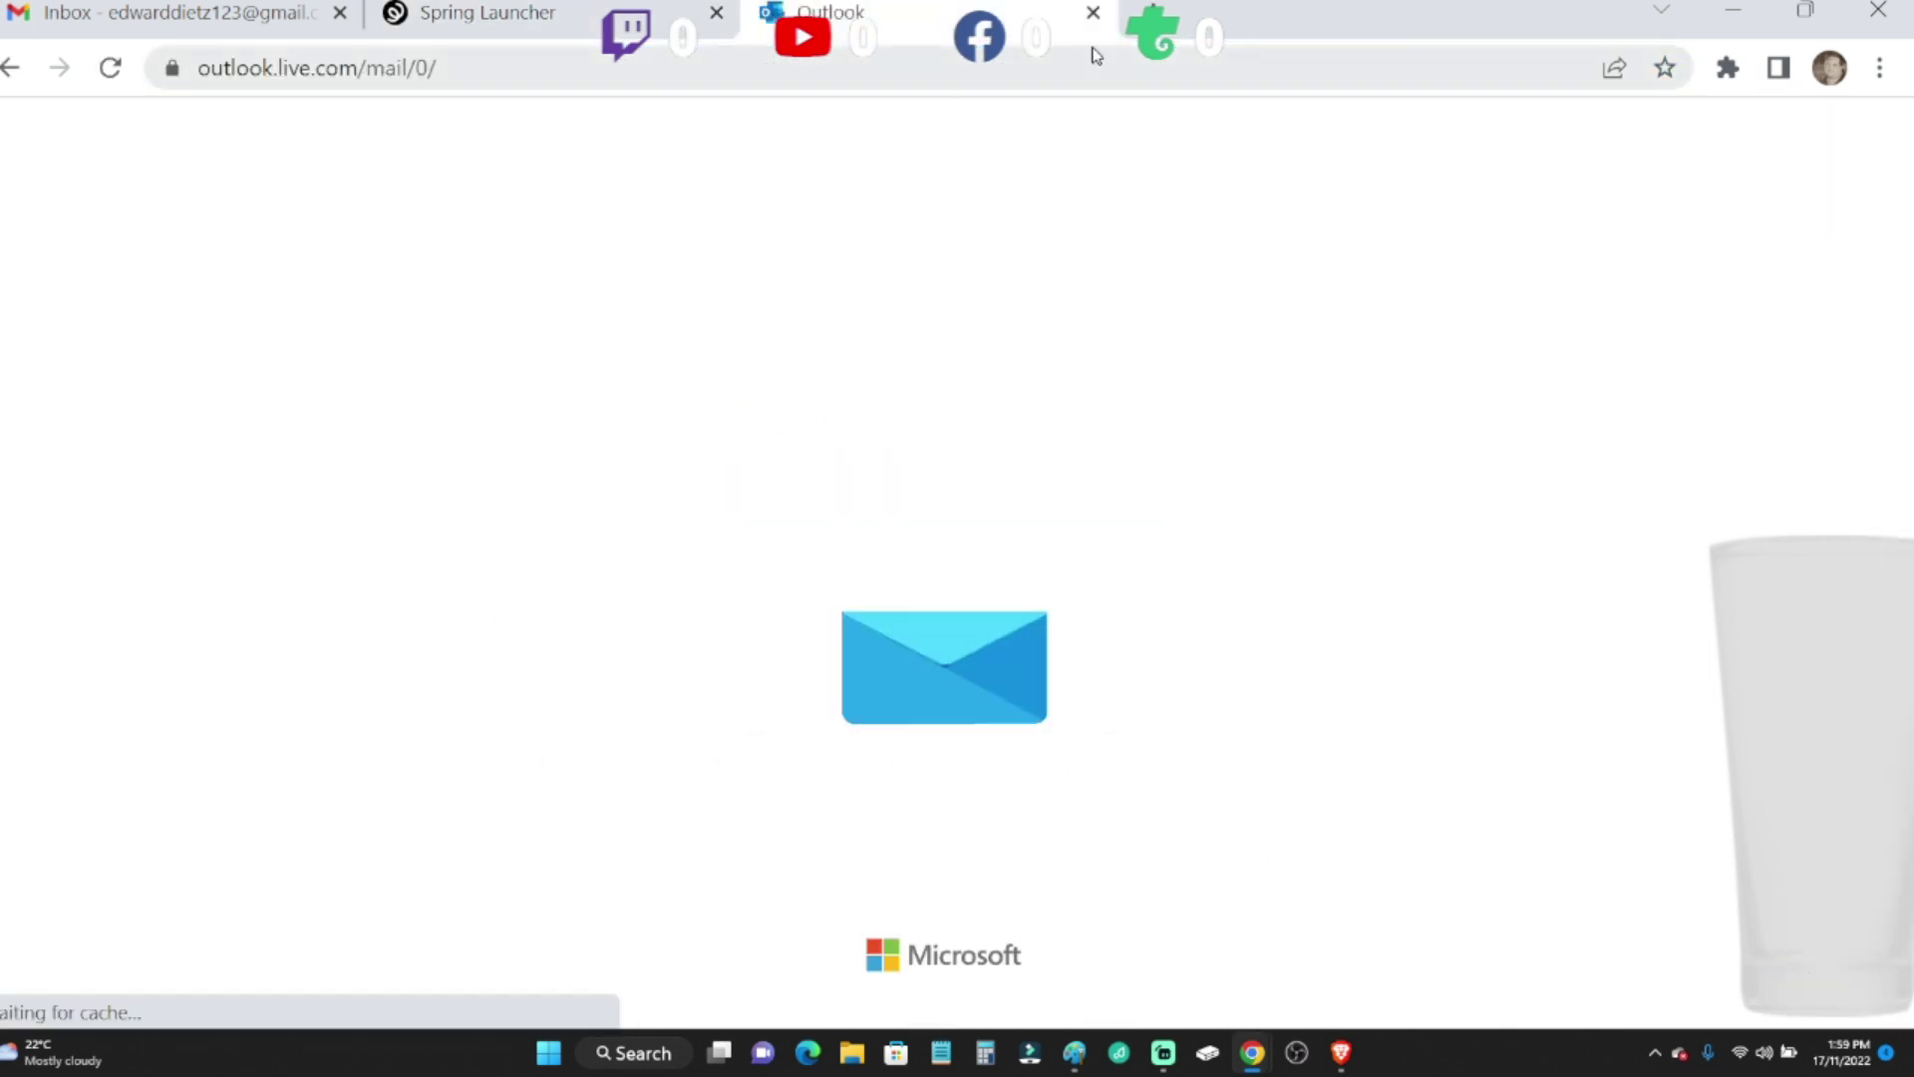
click(1155, 12)
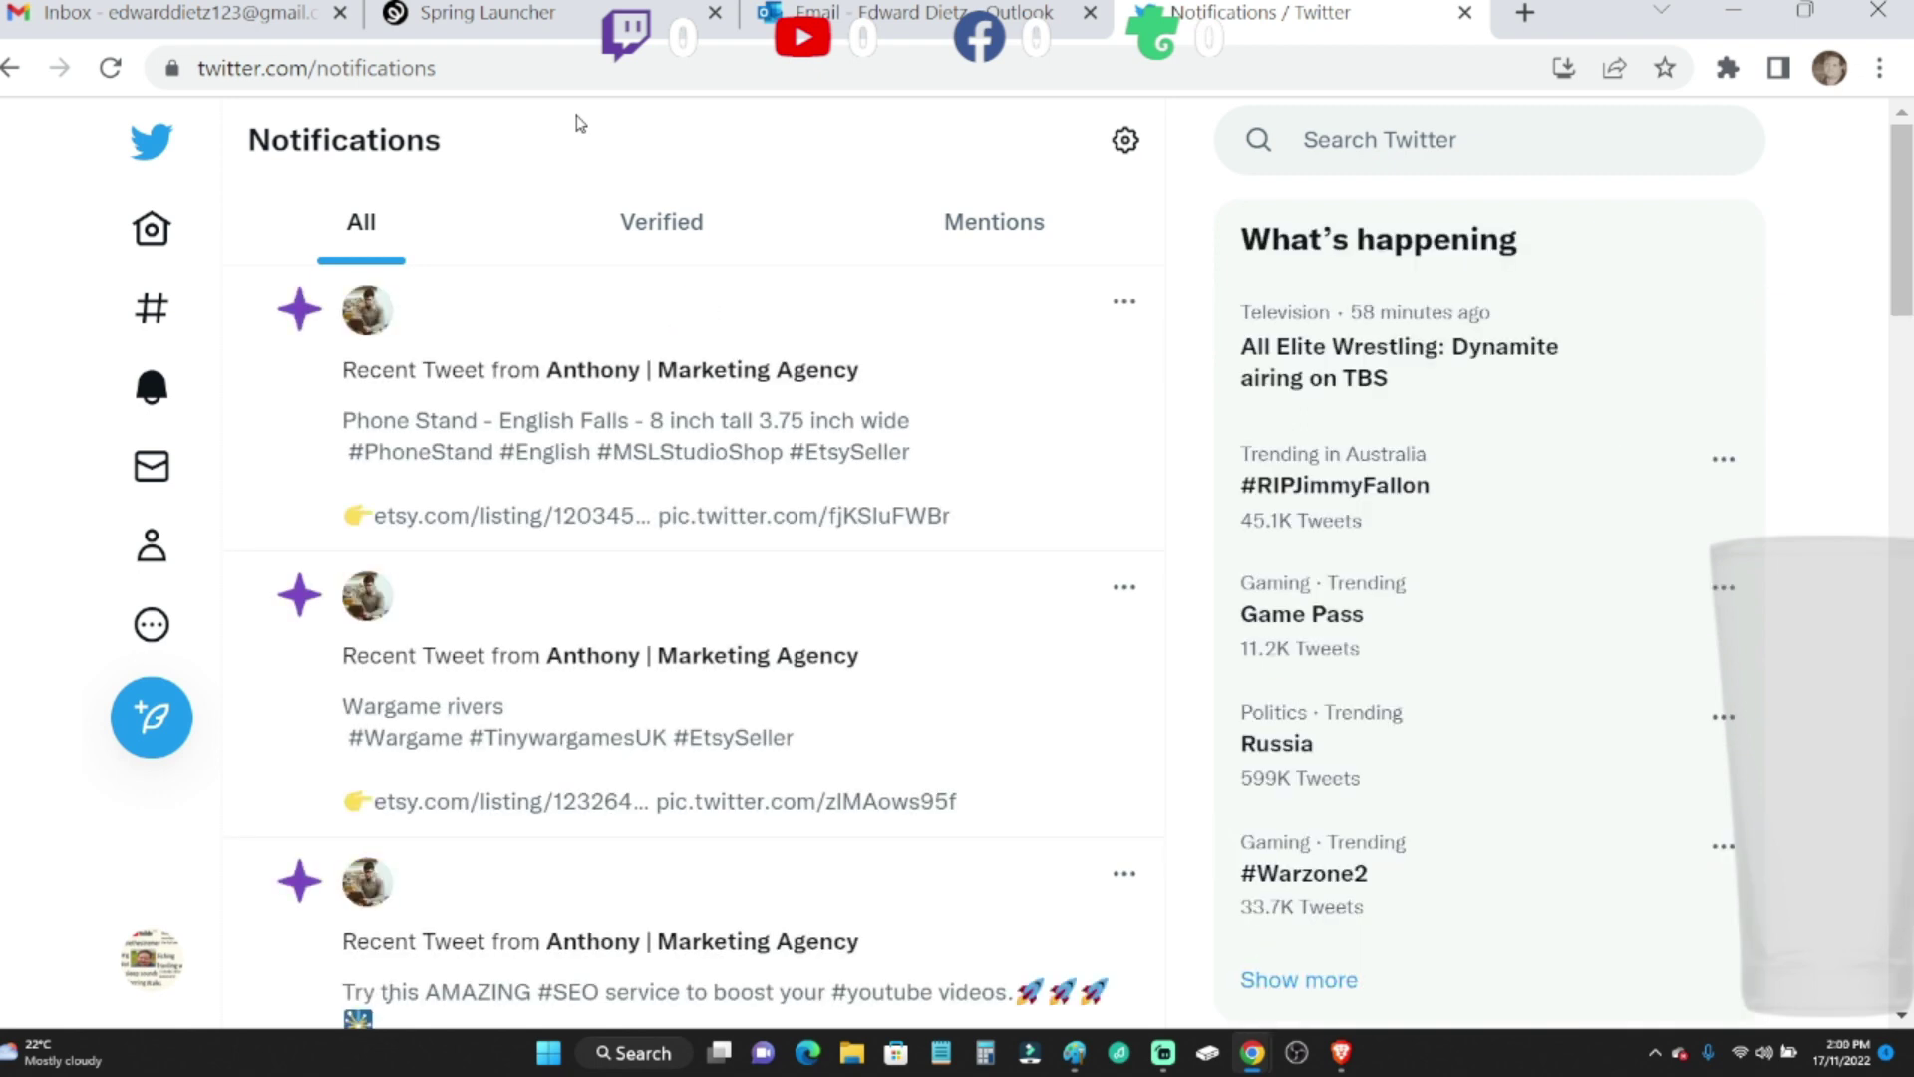
- Tweet 'my home in VR' followed by the pasted MY HOME VR listing link
click(138, 229)
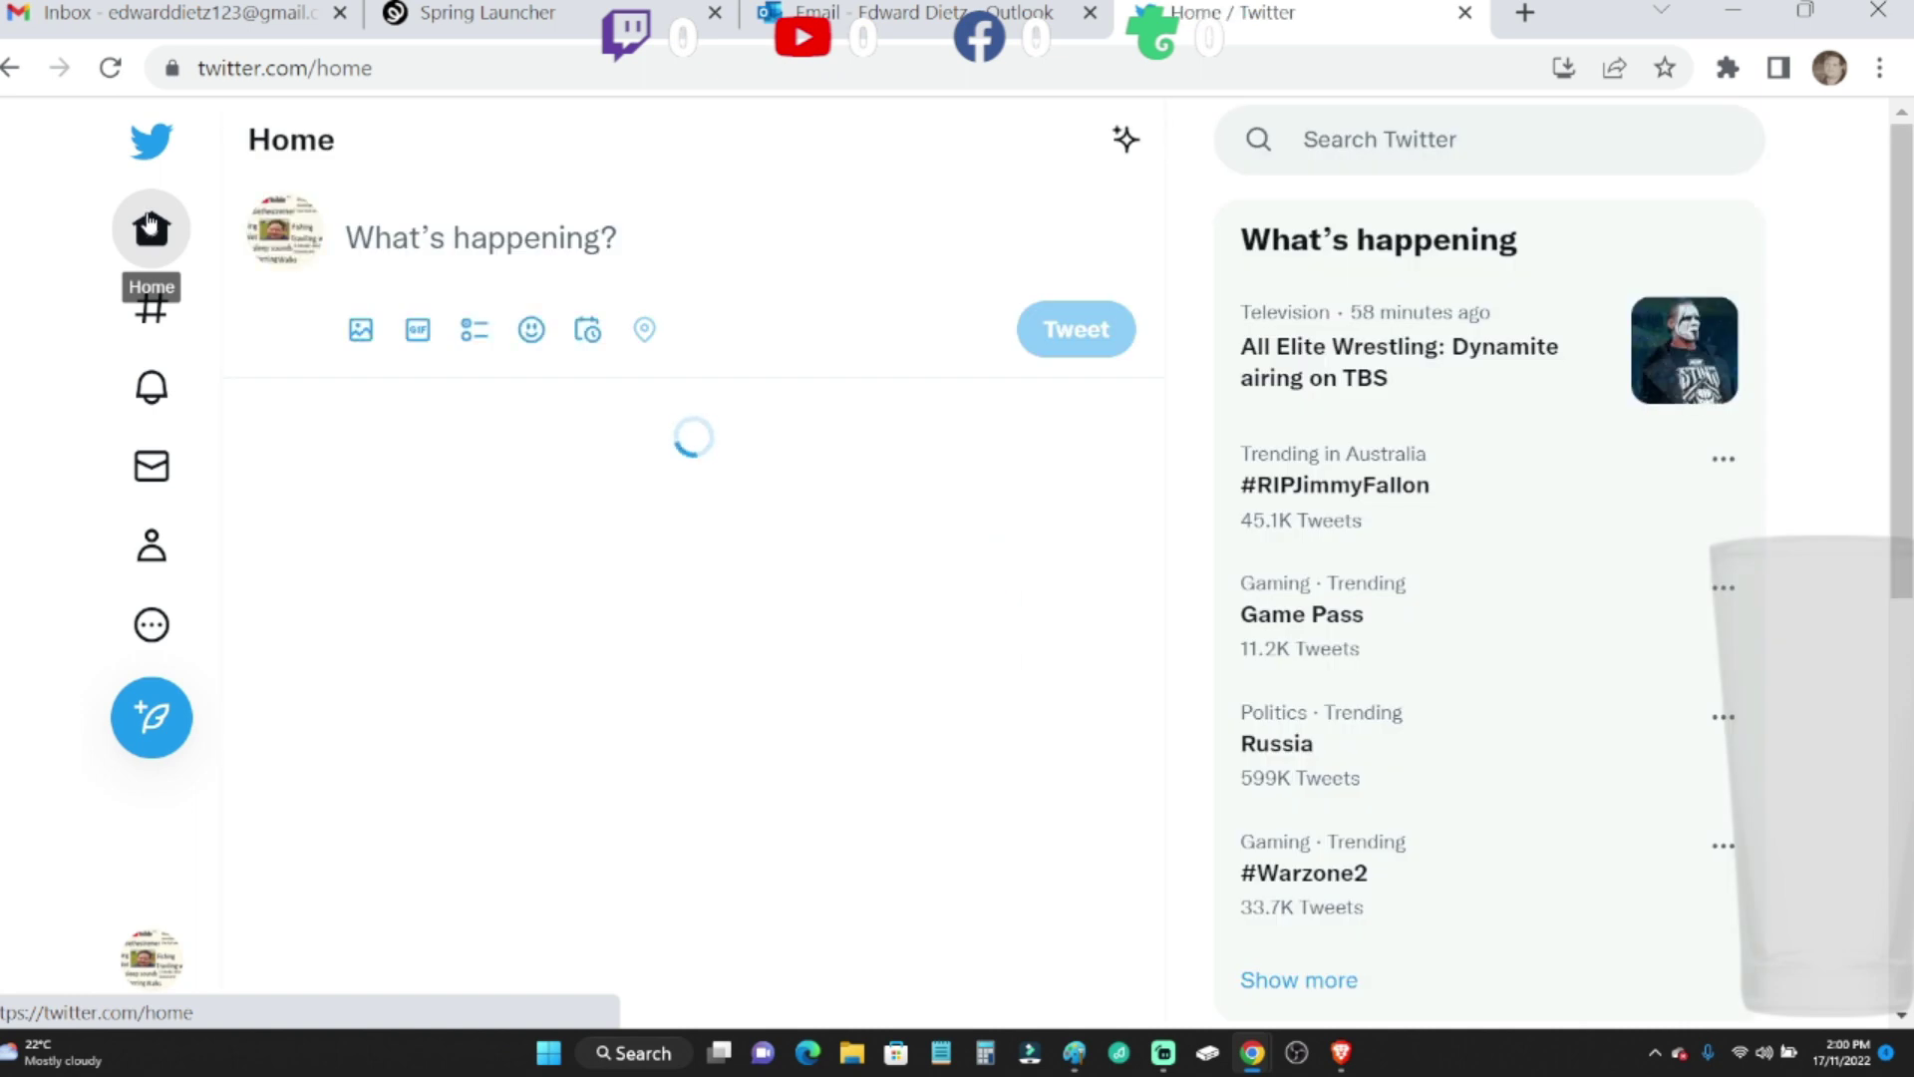
click(445, 236)
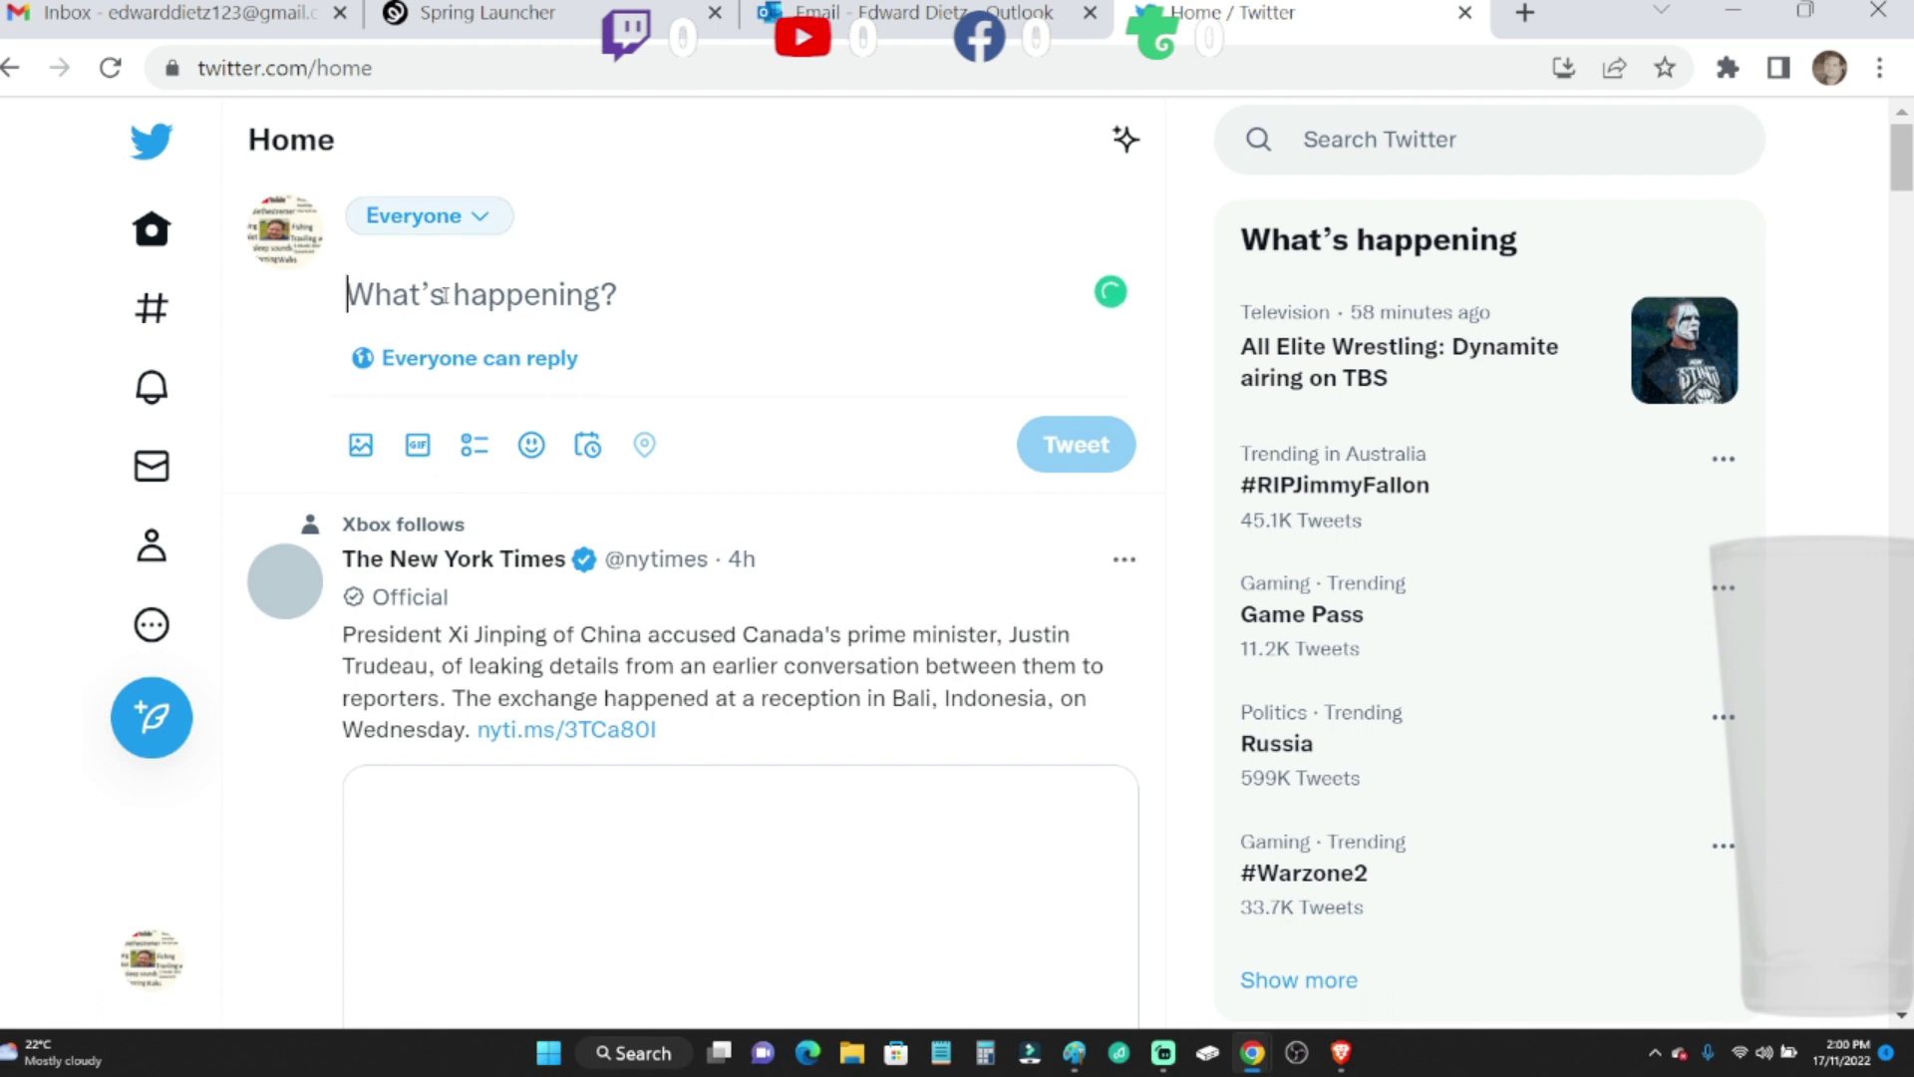
right_click(444, 295)
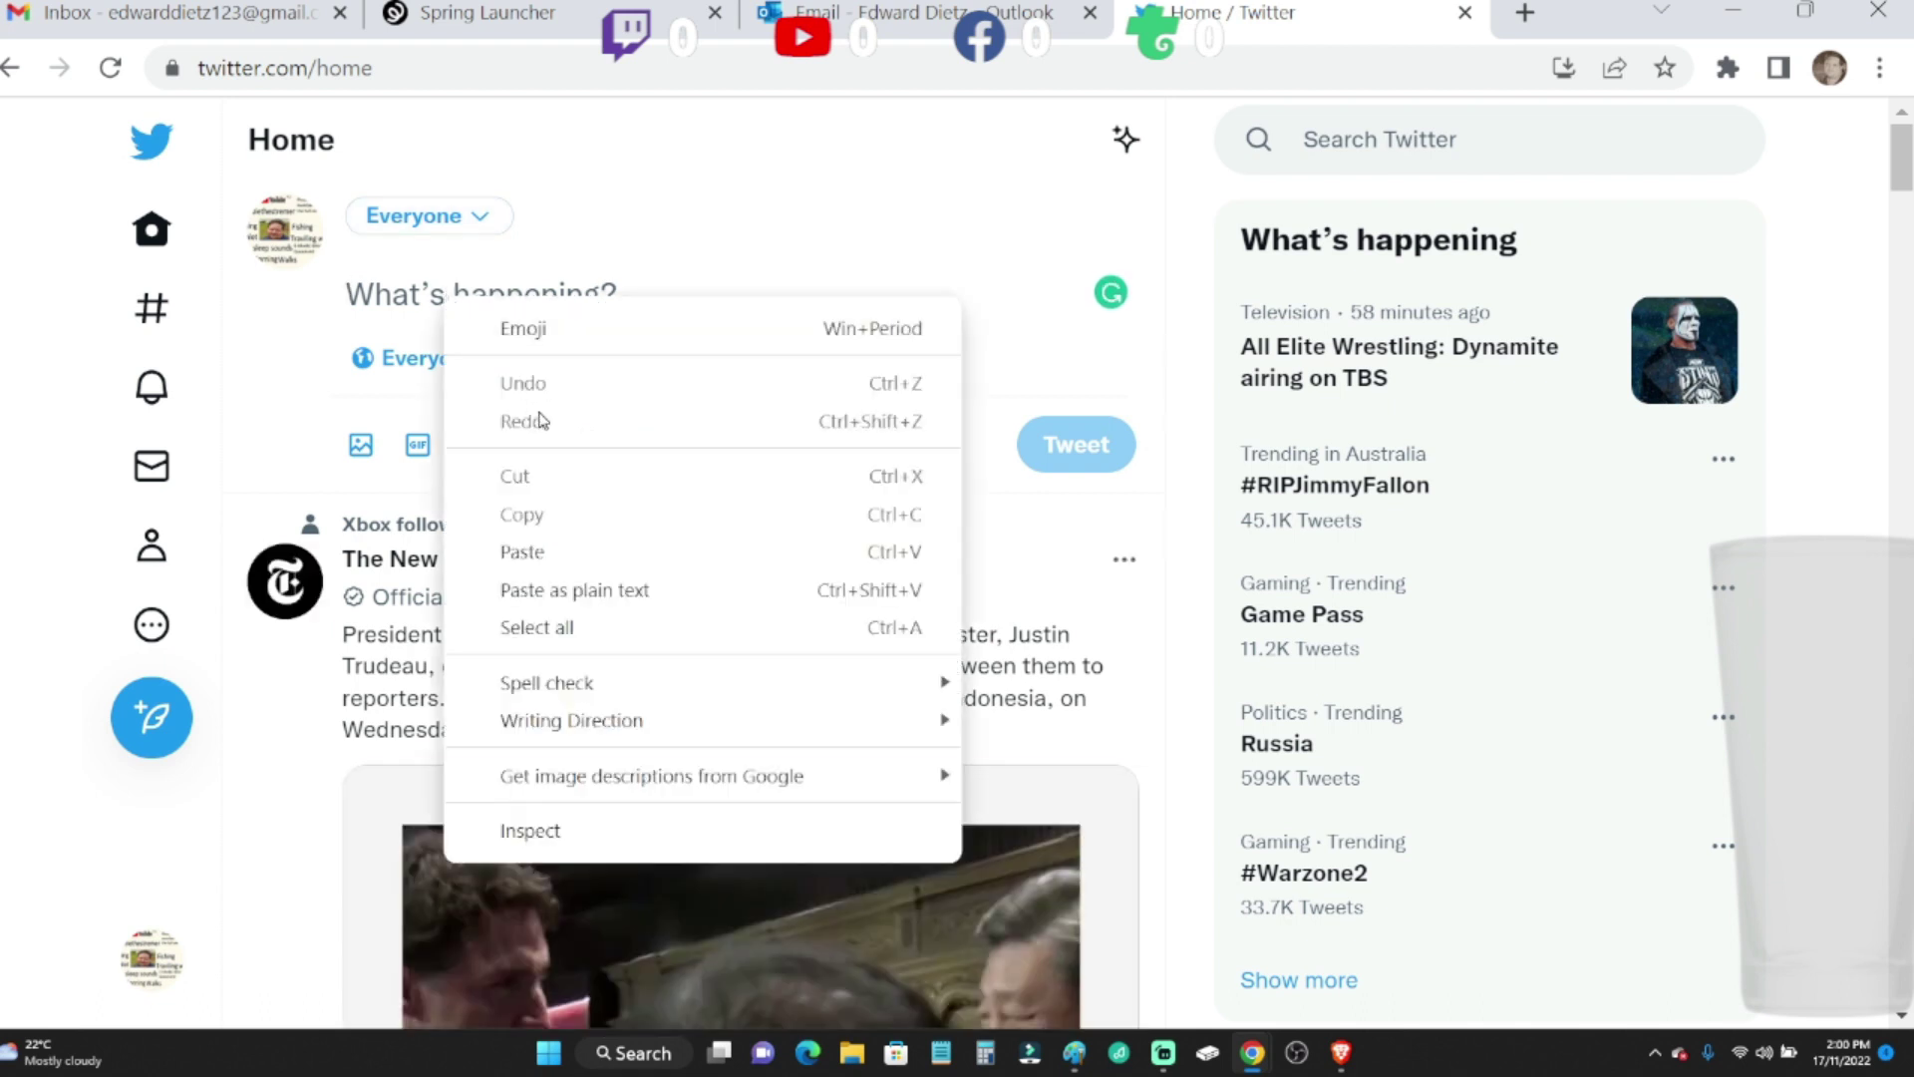
click(527, 551)
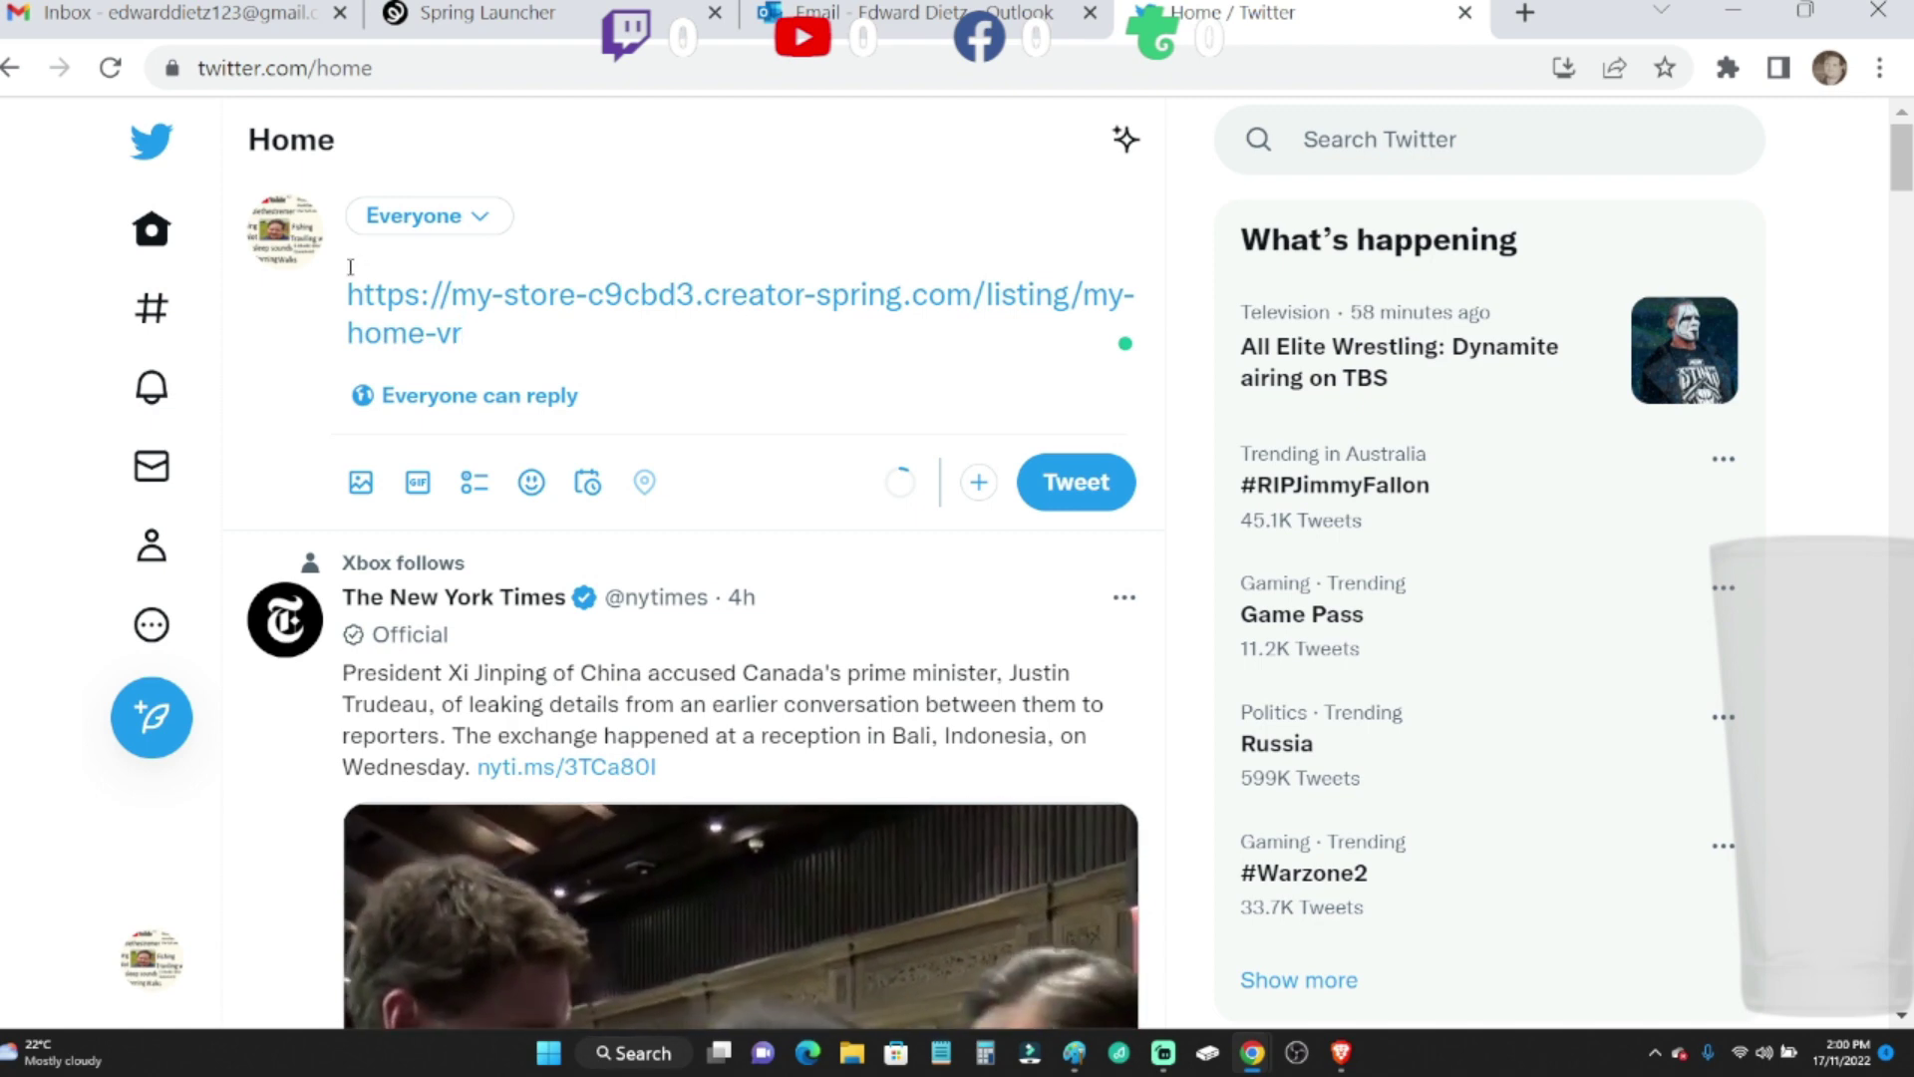
click(347, 289)
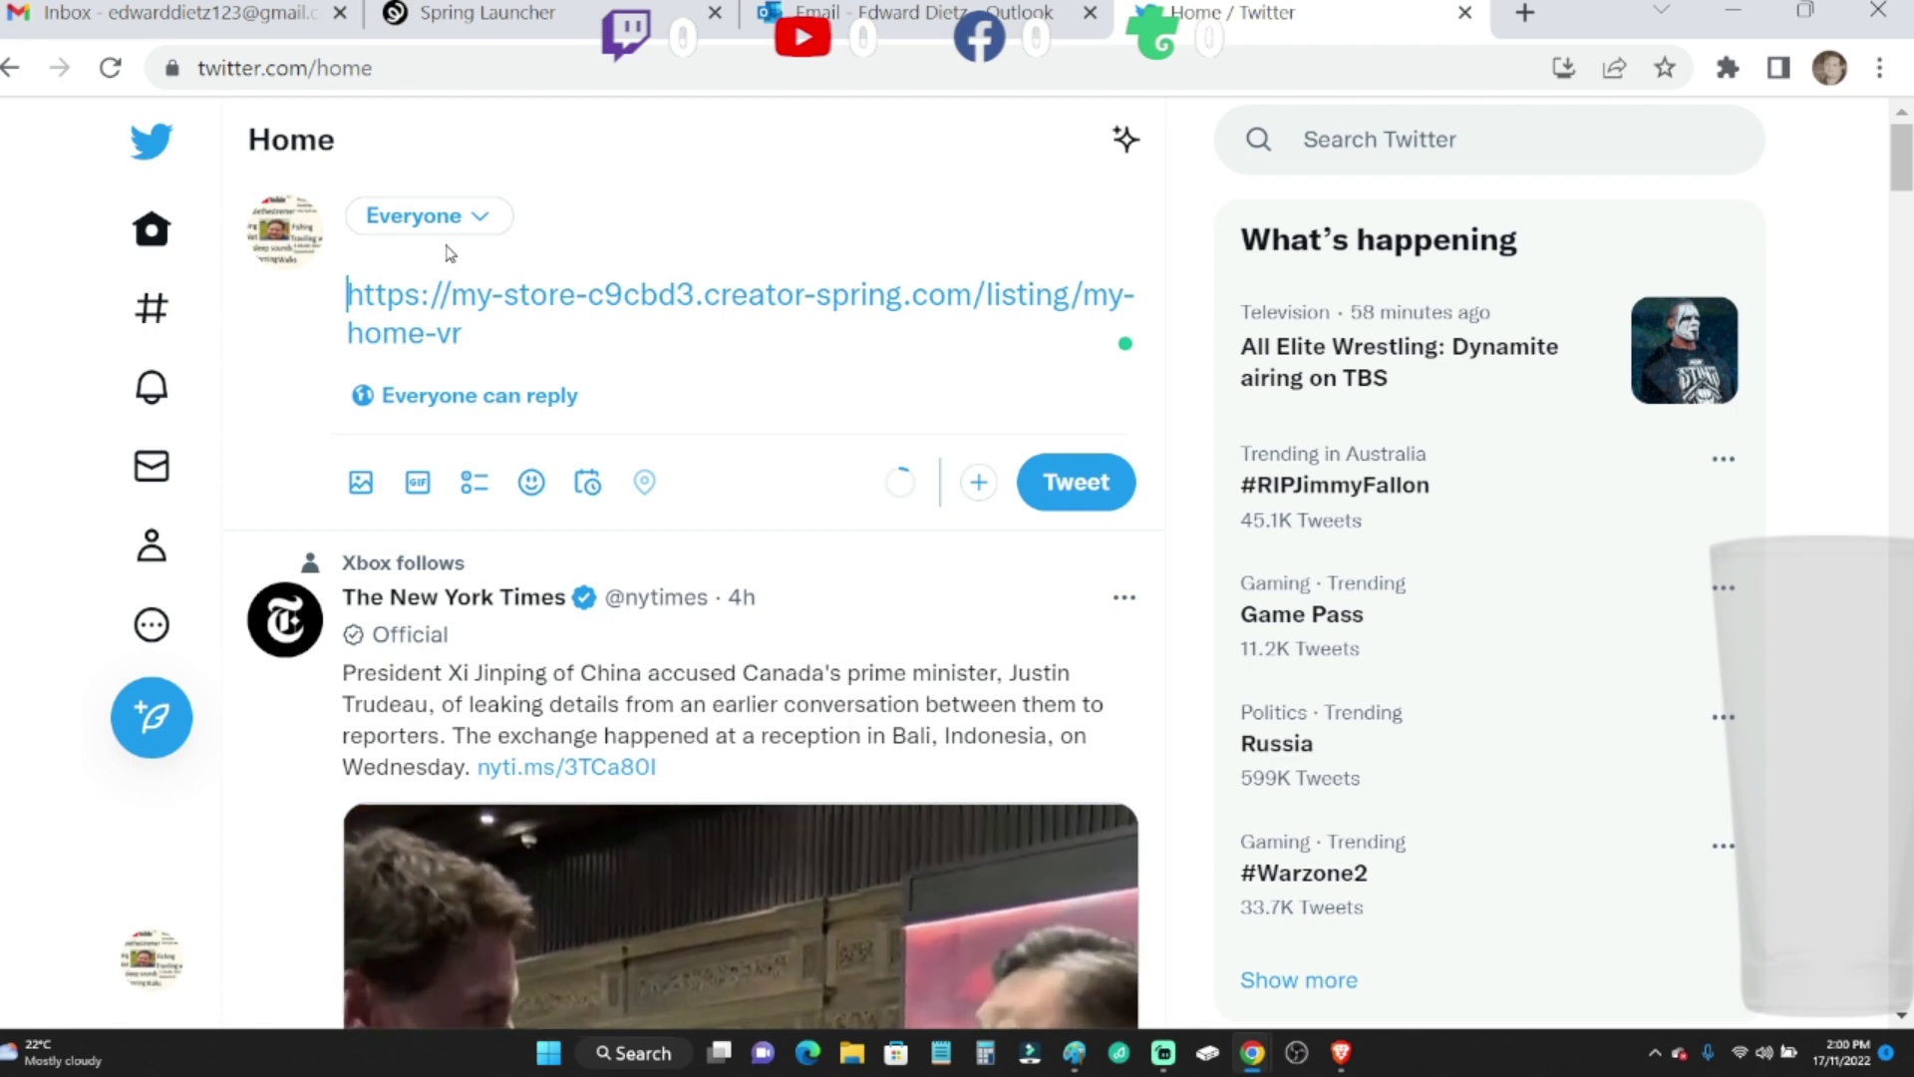
text(my h)
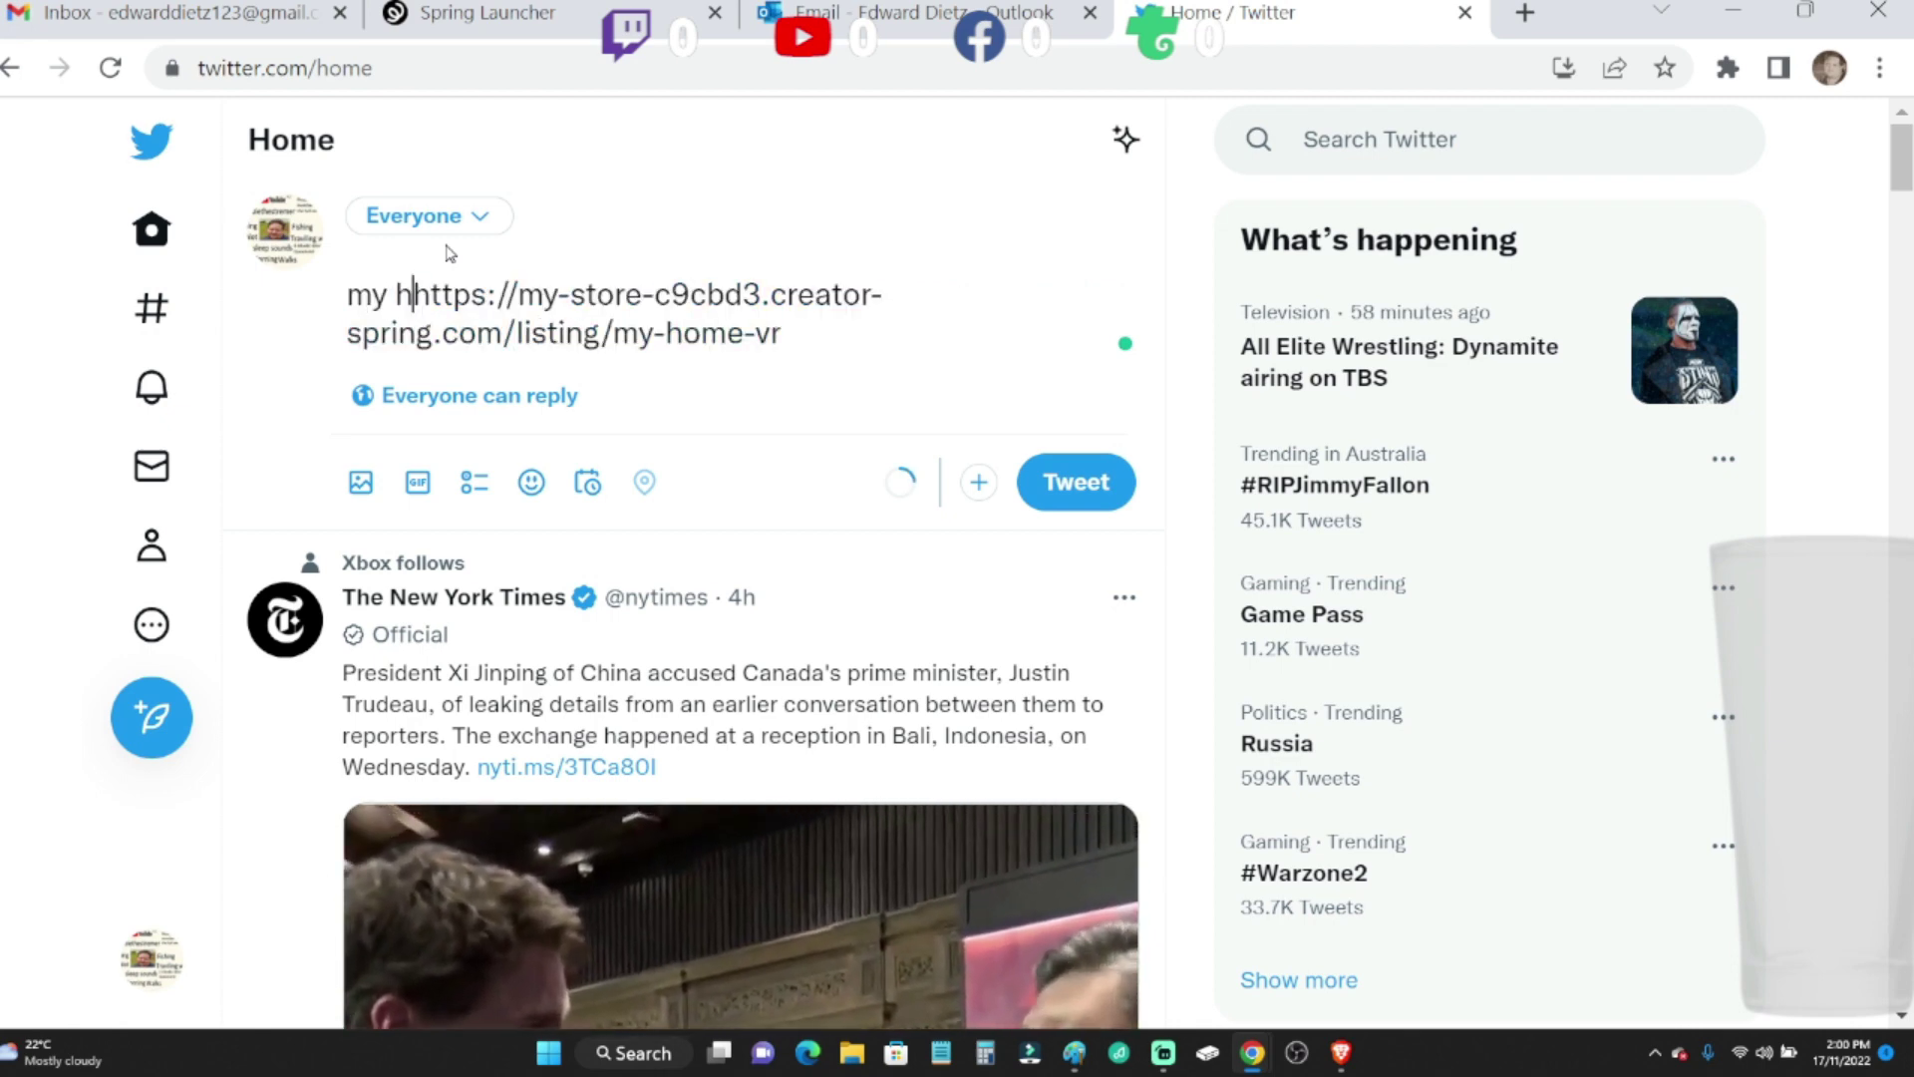
text(ome in )
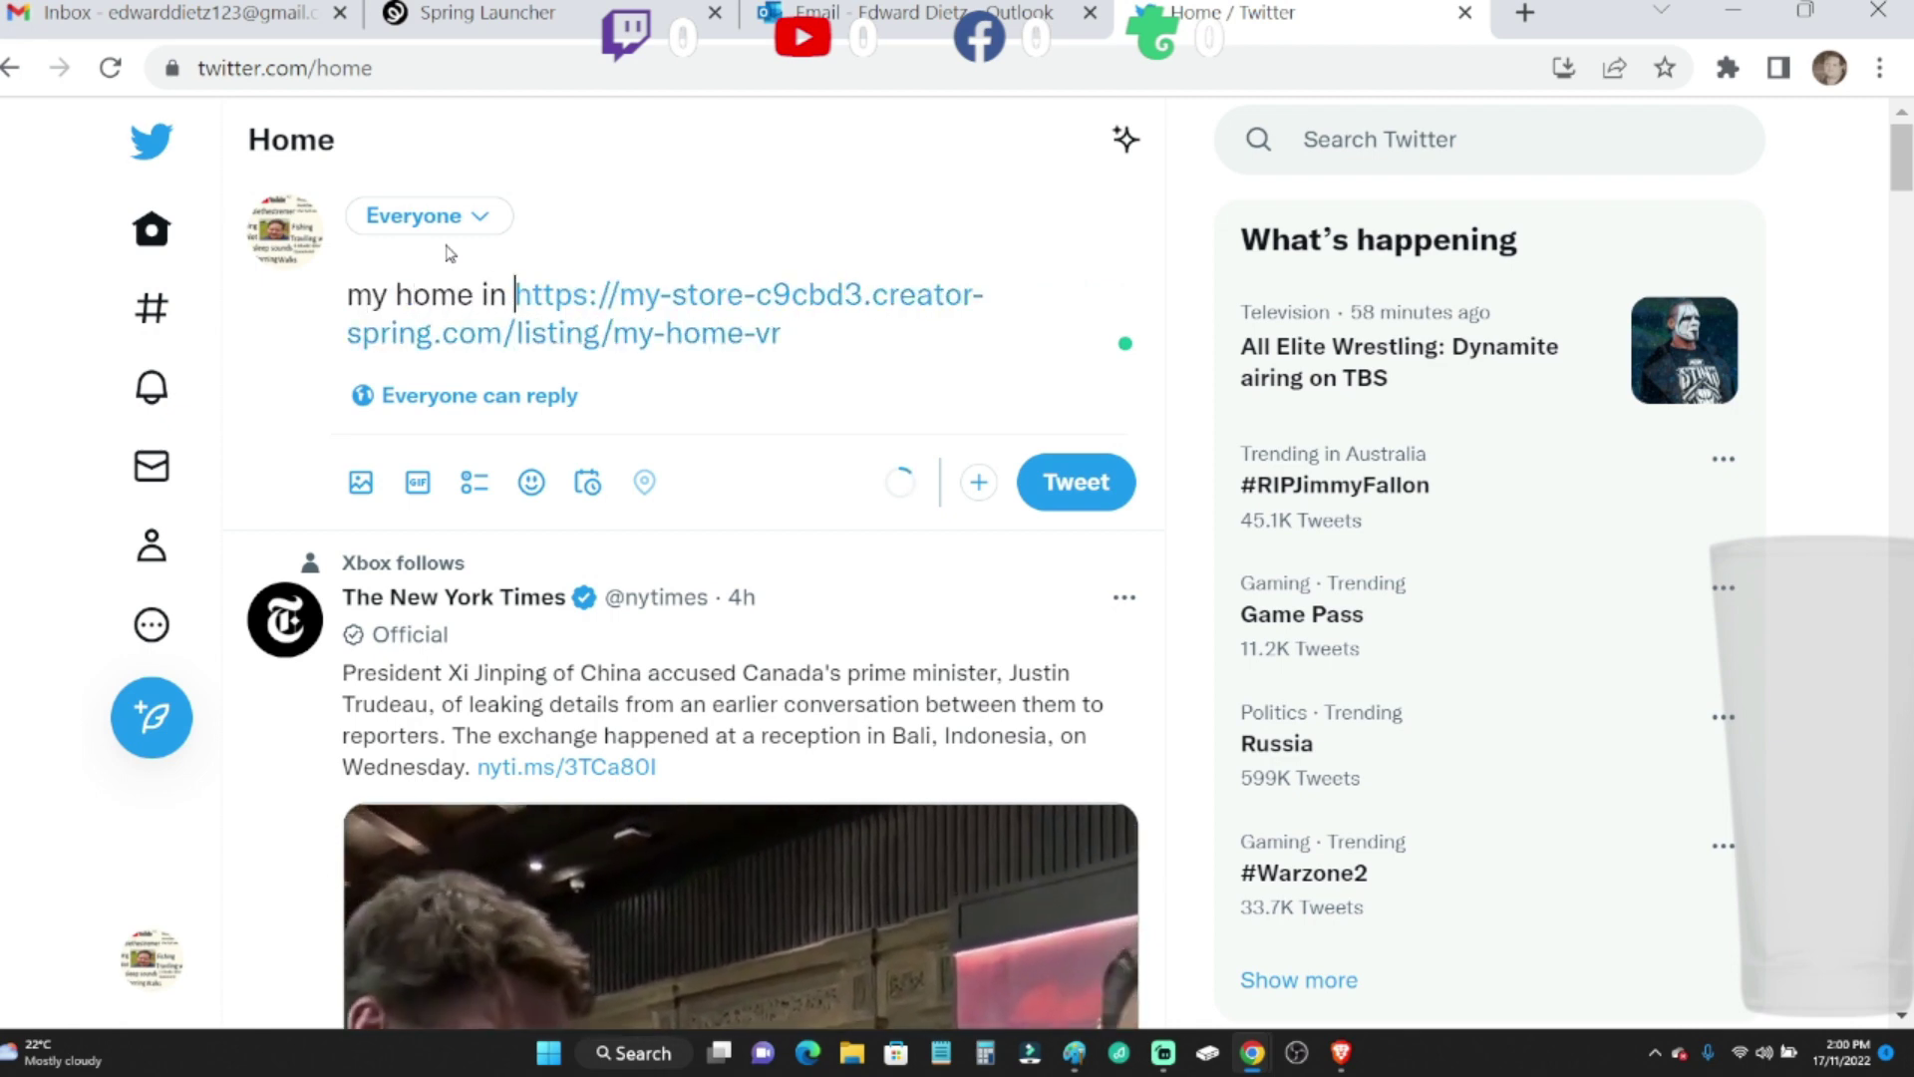
text(VR)
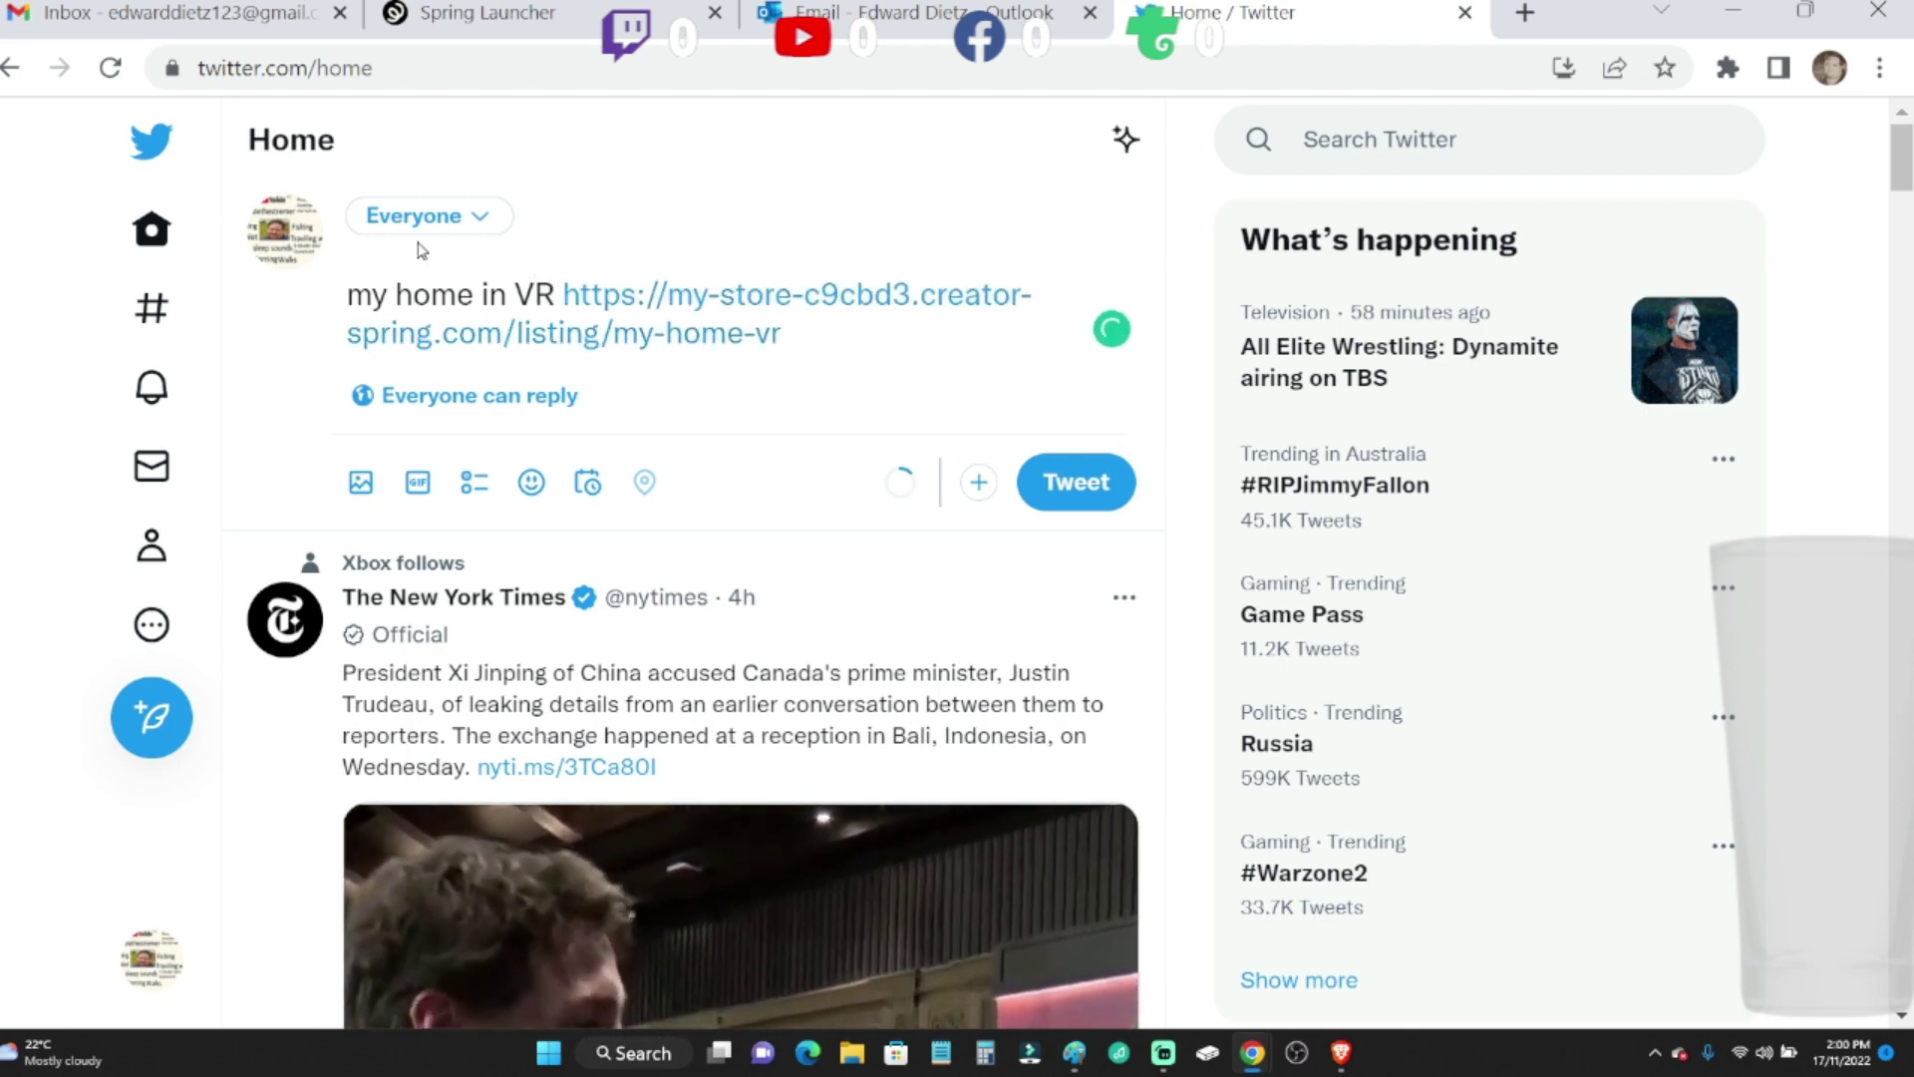
click(1066, 508)
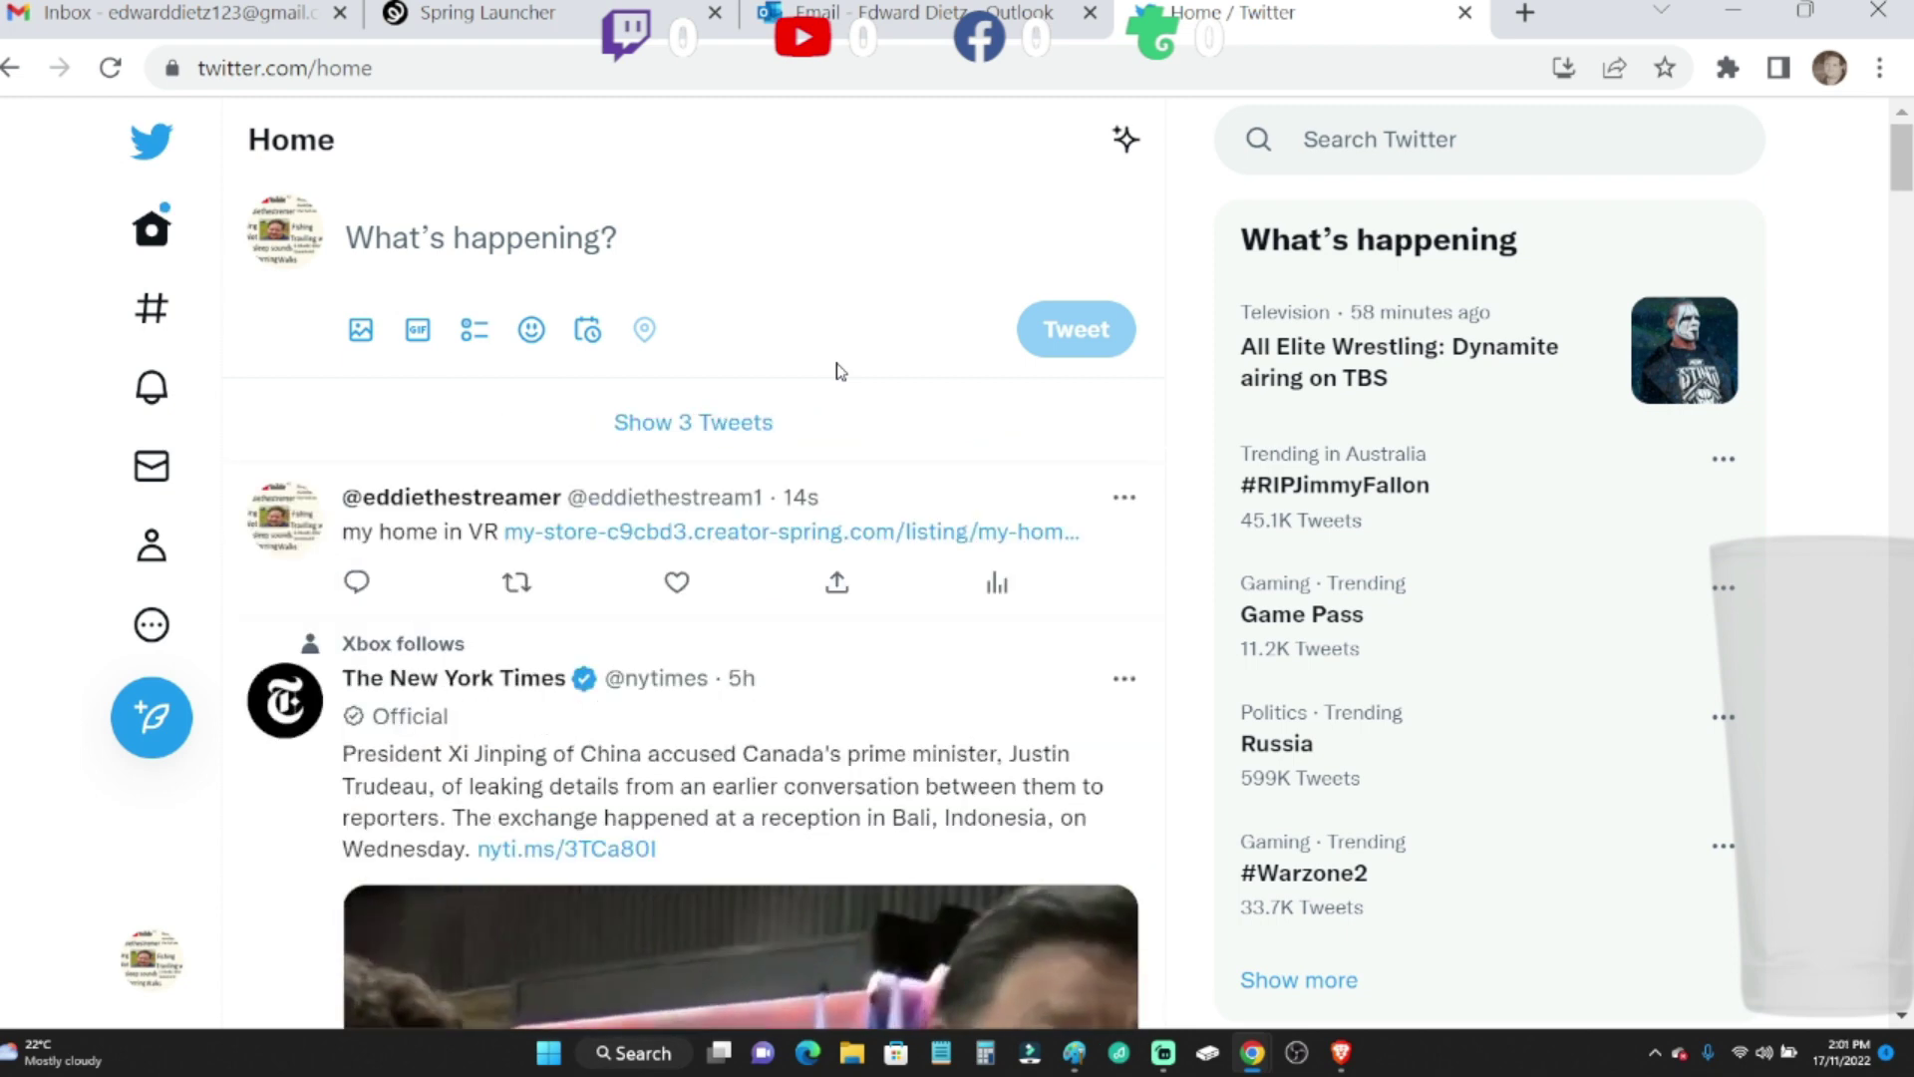
click(765, 534)
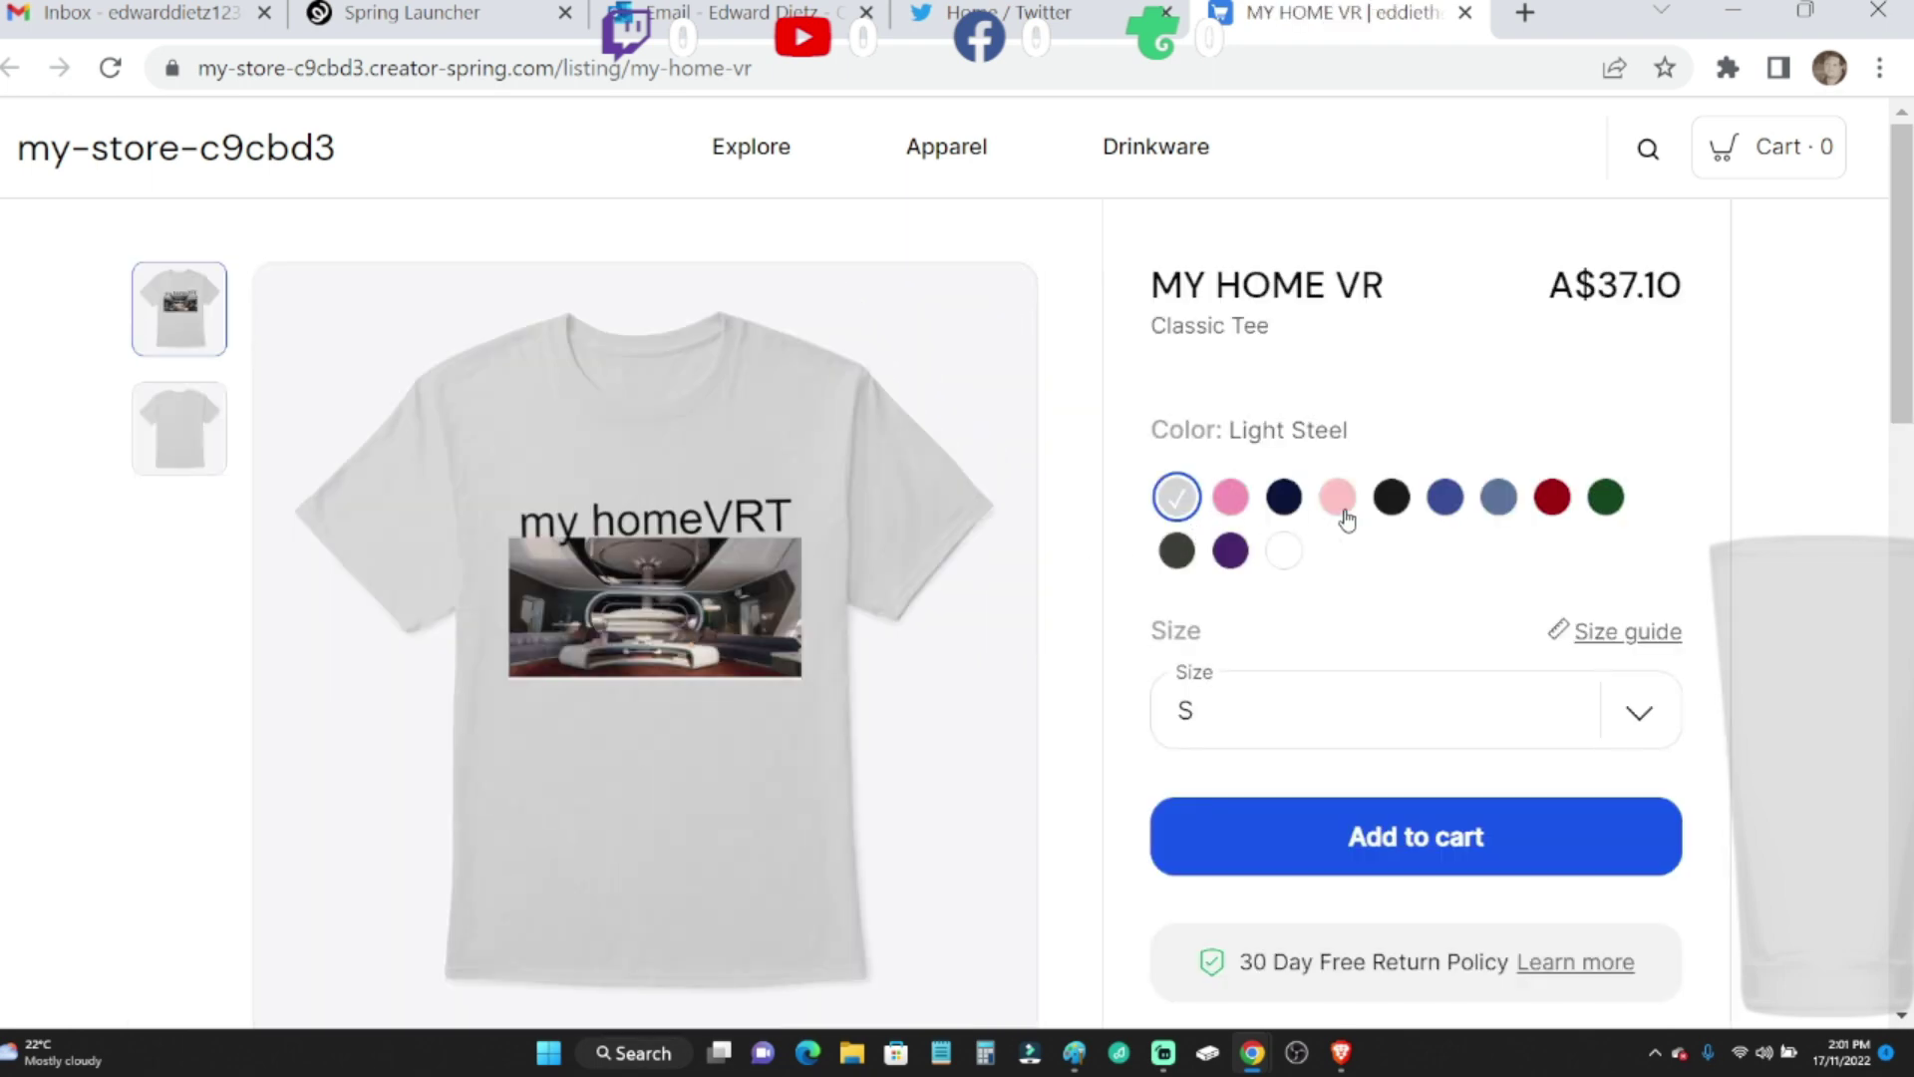
- Preview Deep Royal and Deep Red, then add a Deep Forest 4XL MY HOME VR tee to the cart
click(1446, 499)
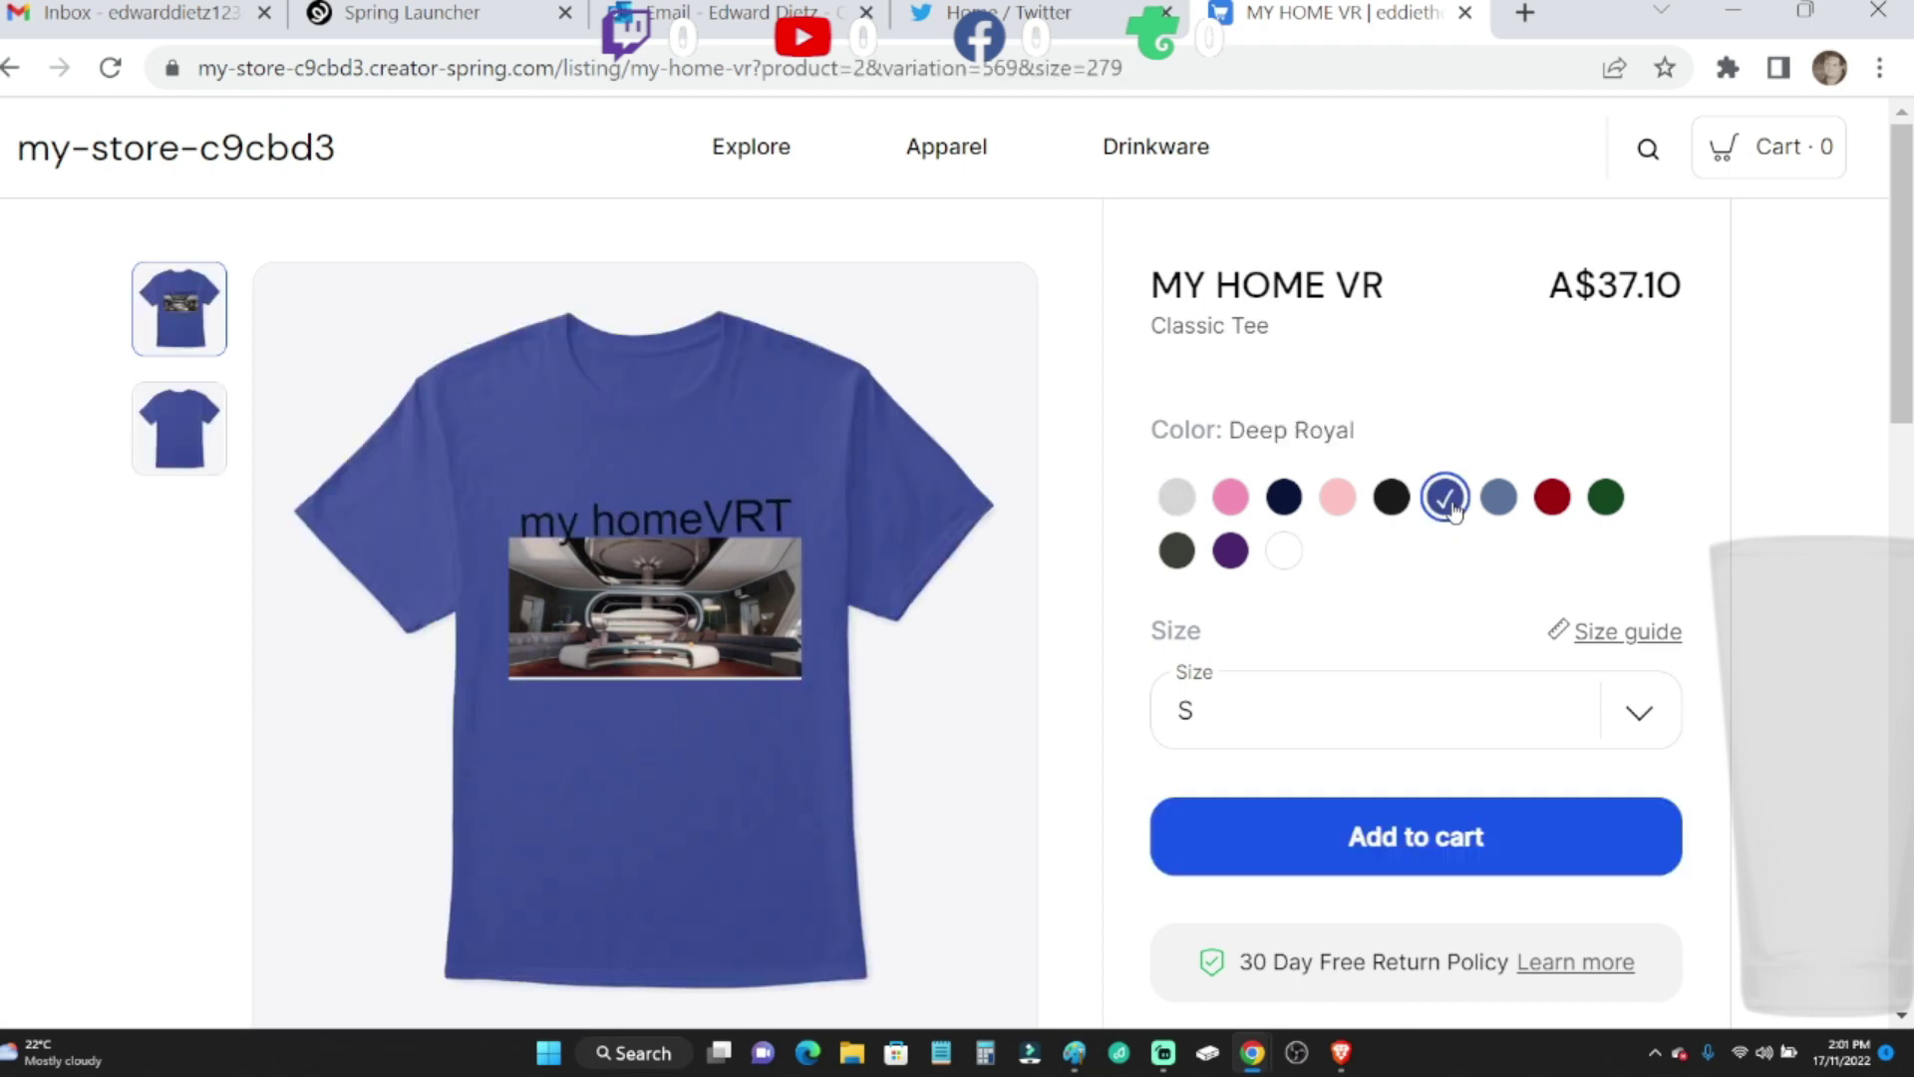
click(1555, 500)
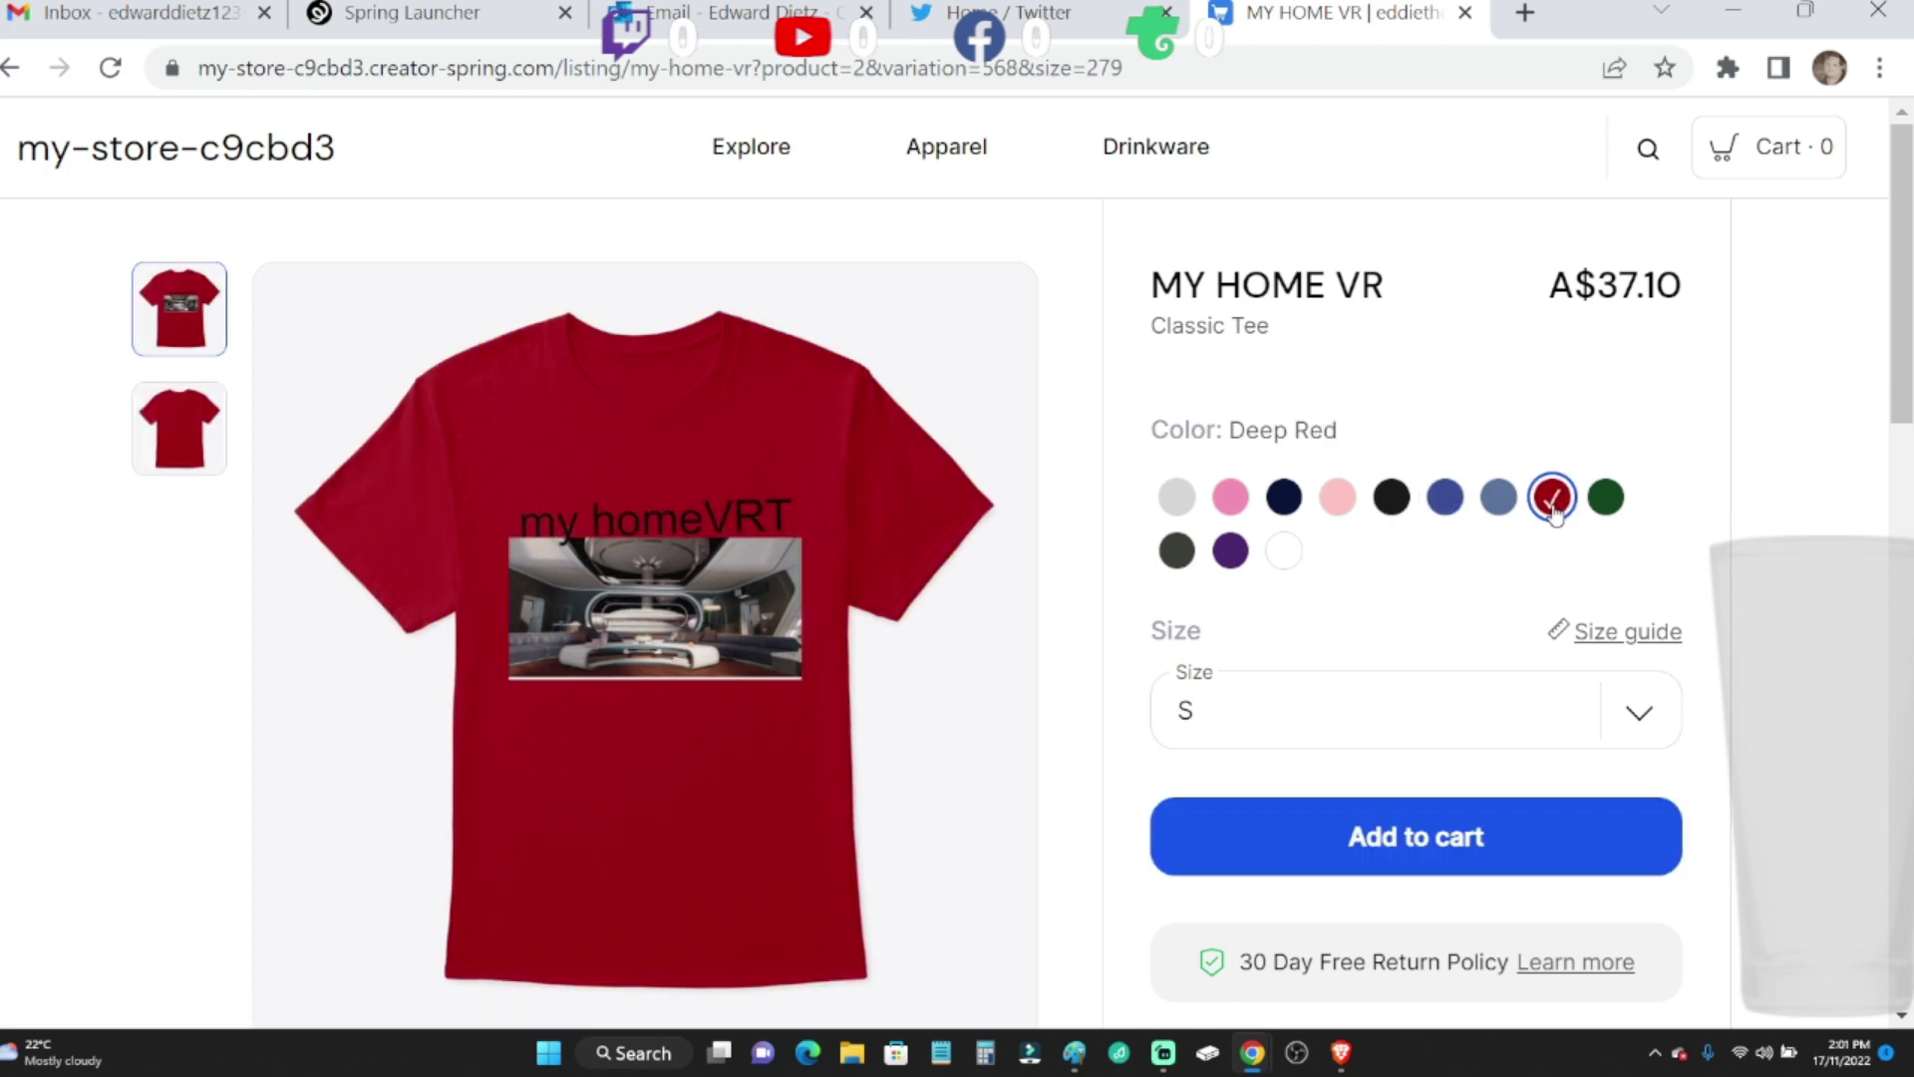
click(1605, 498)
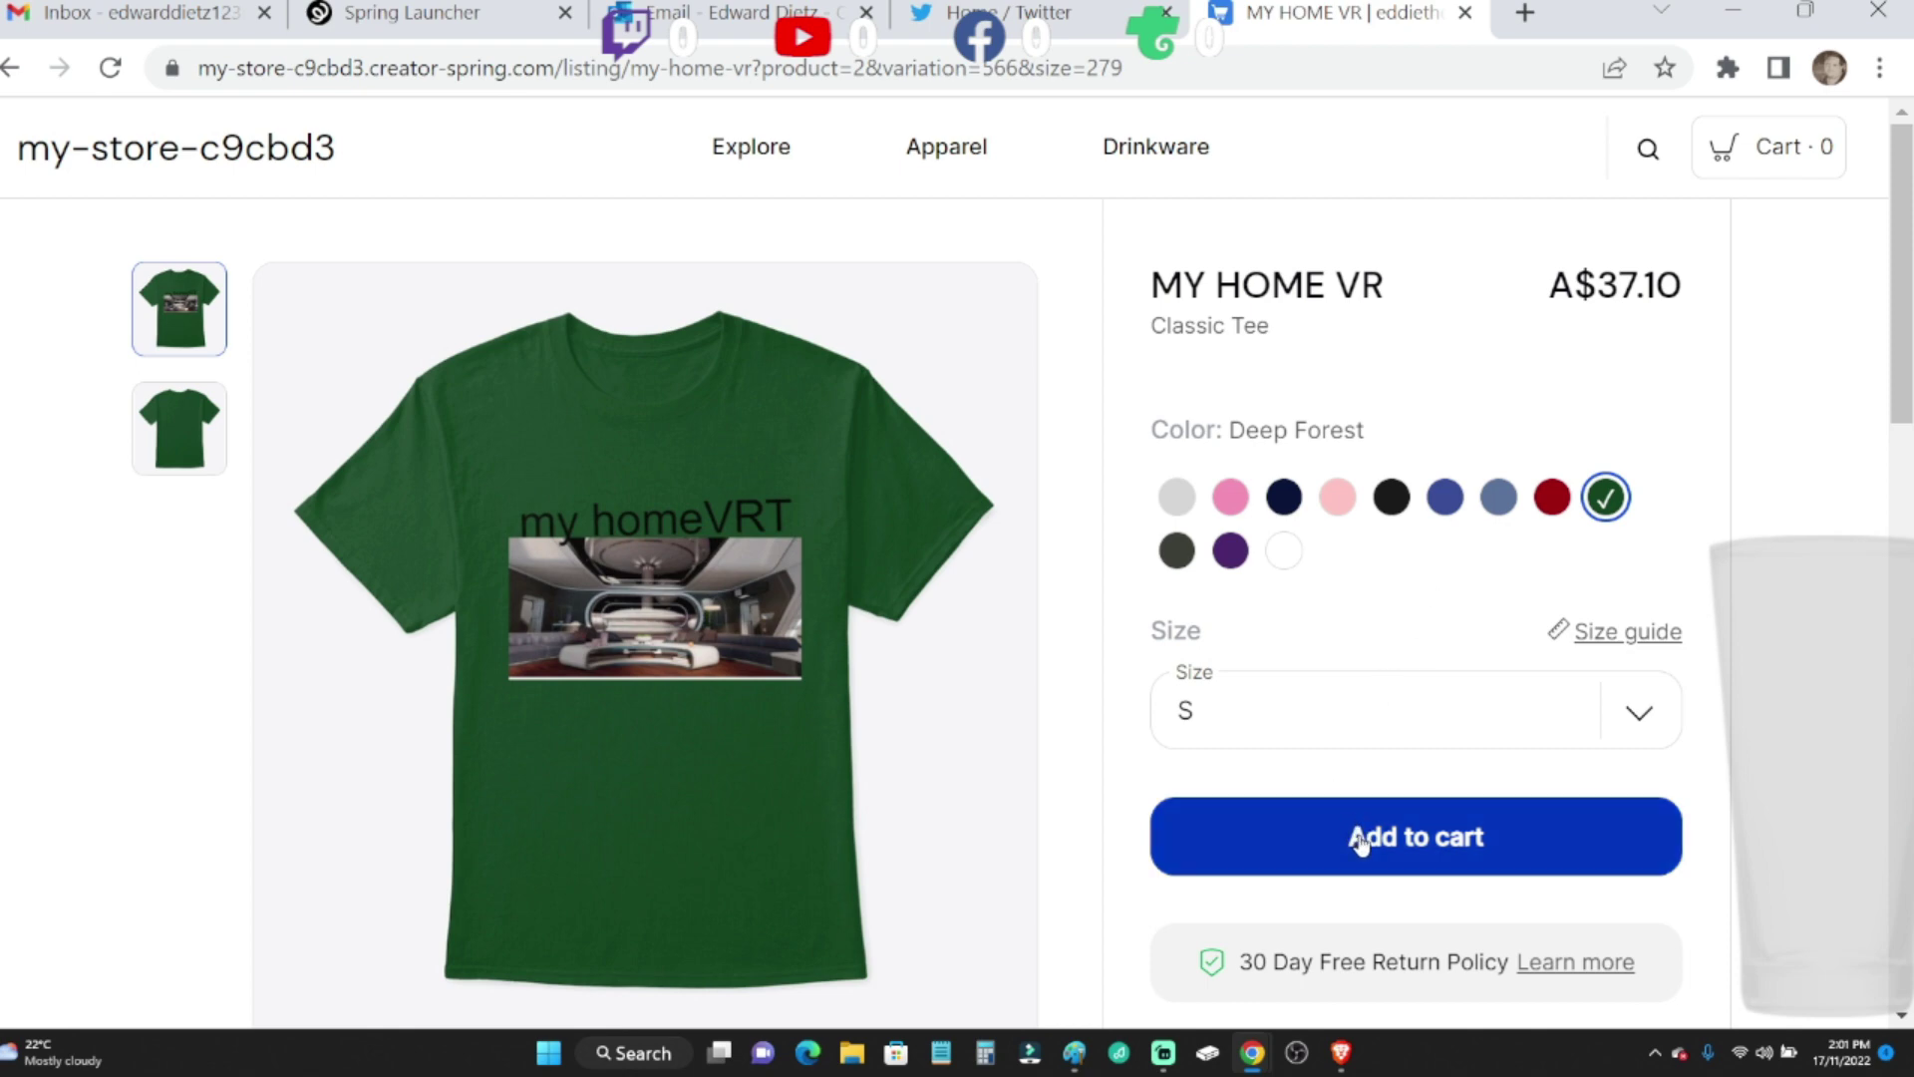
click(1639, 715)
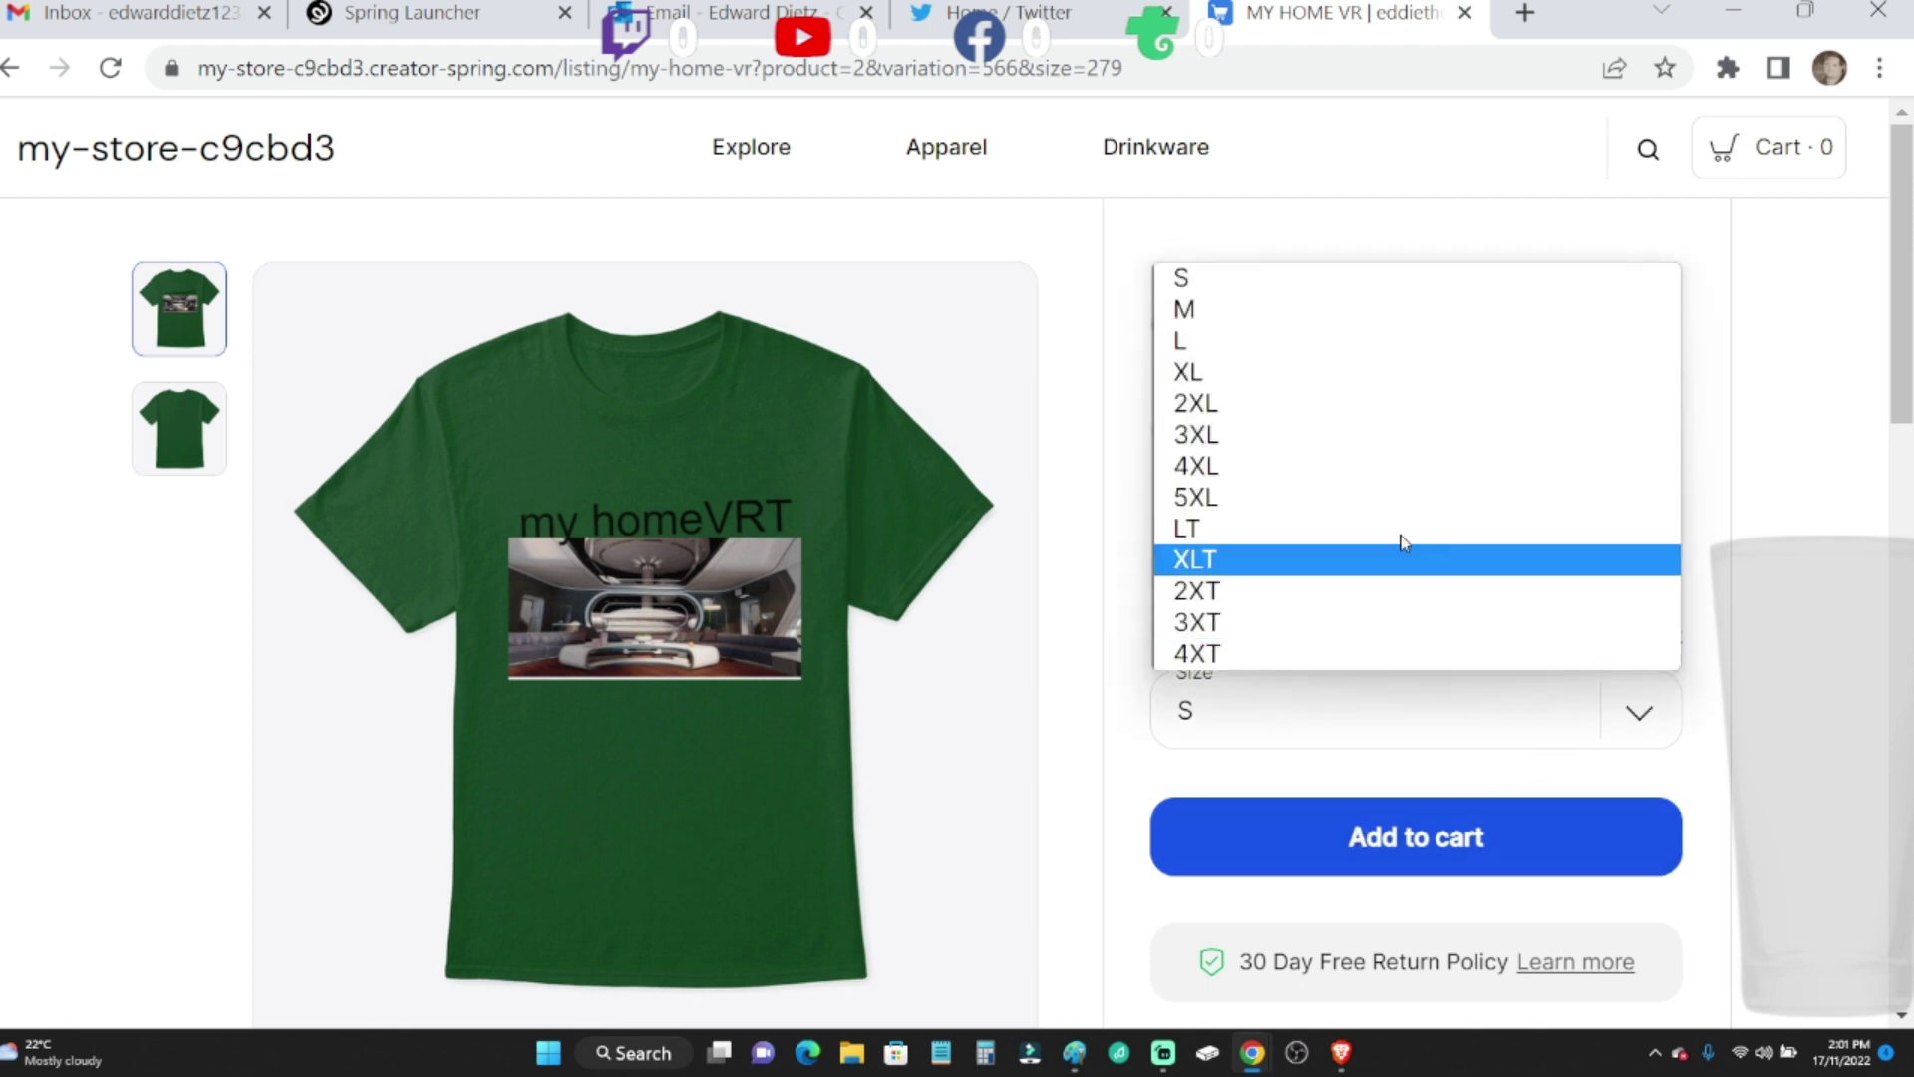
click(1342, 464)
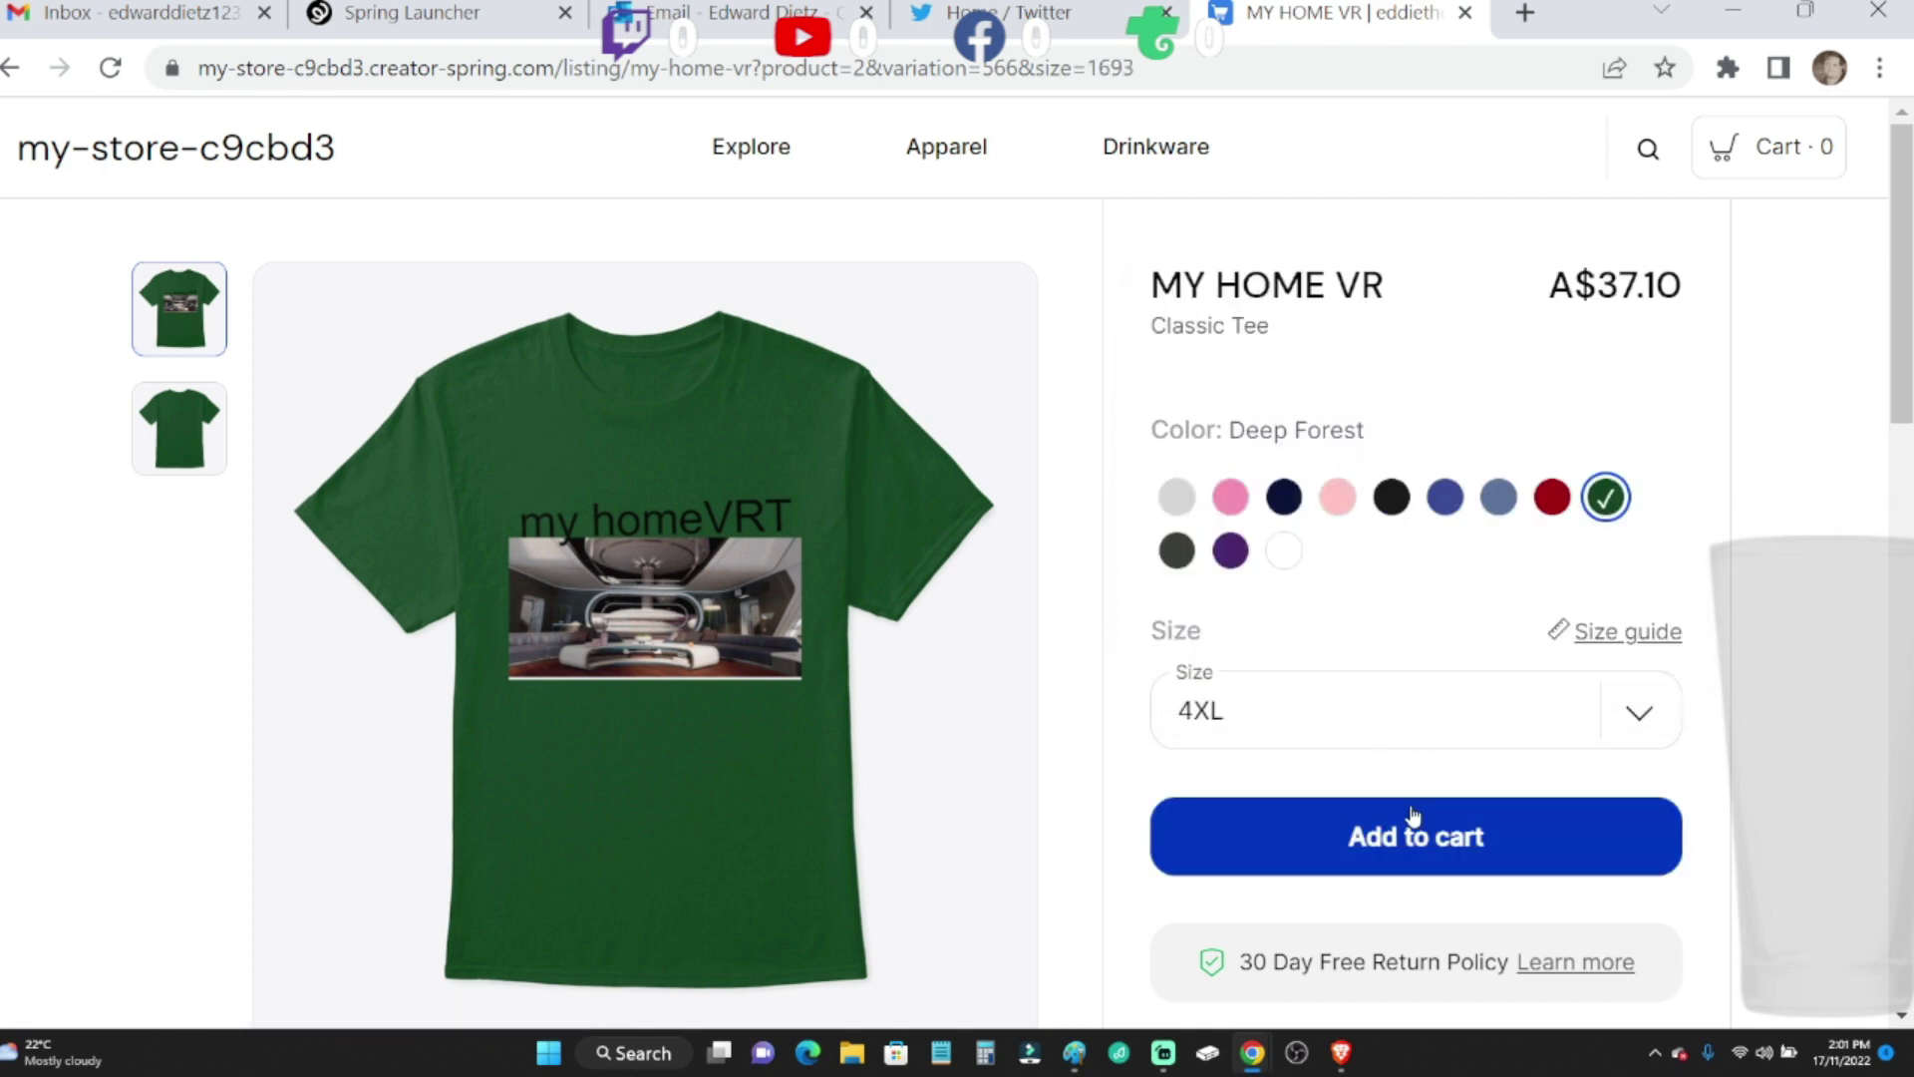
click(1414, 815)
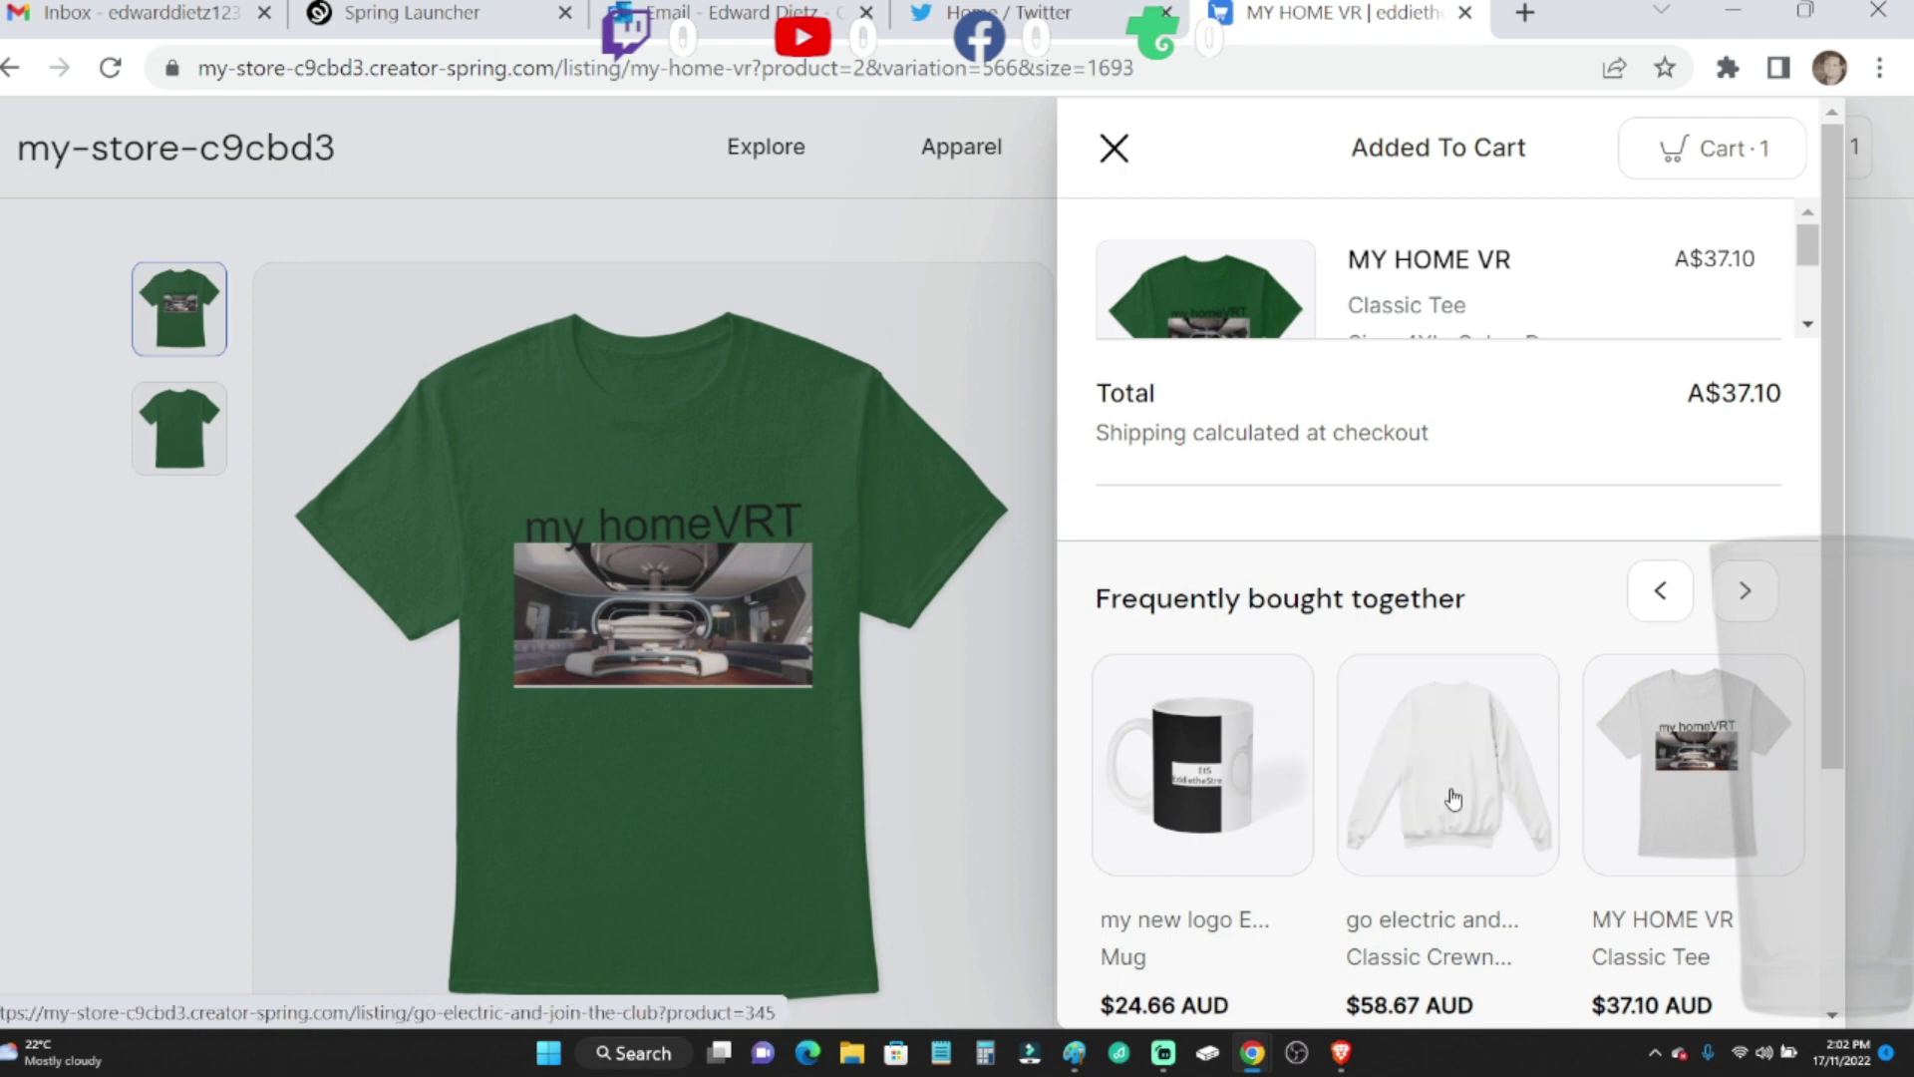
scroll(1452, 799, down, 2)
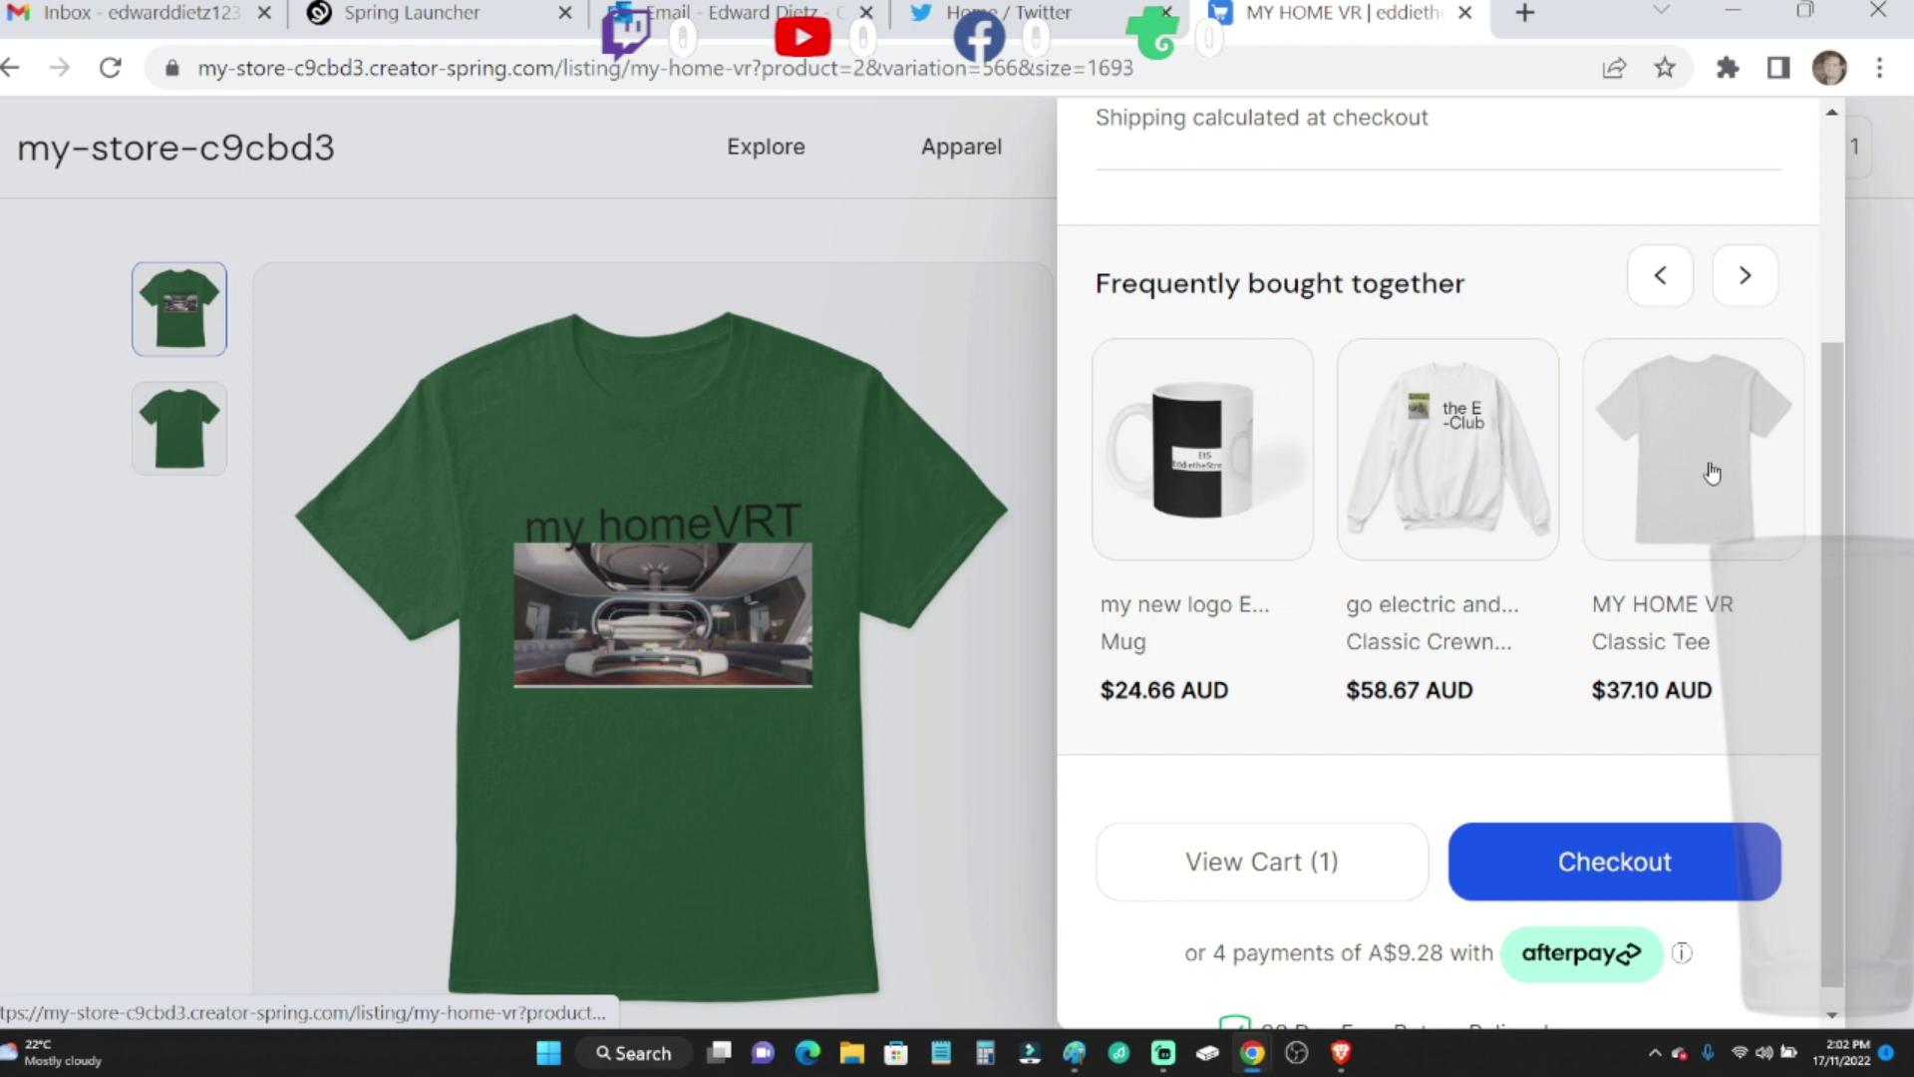
scroll(1709, 538, down, 1)
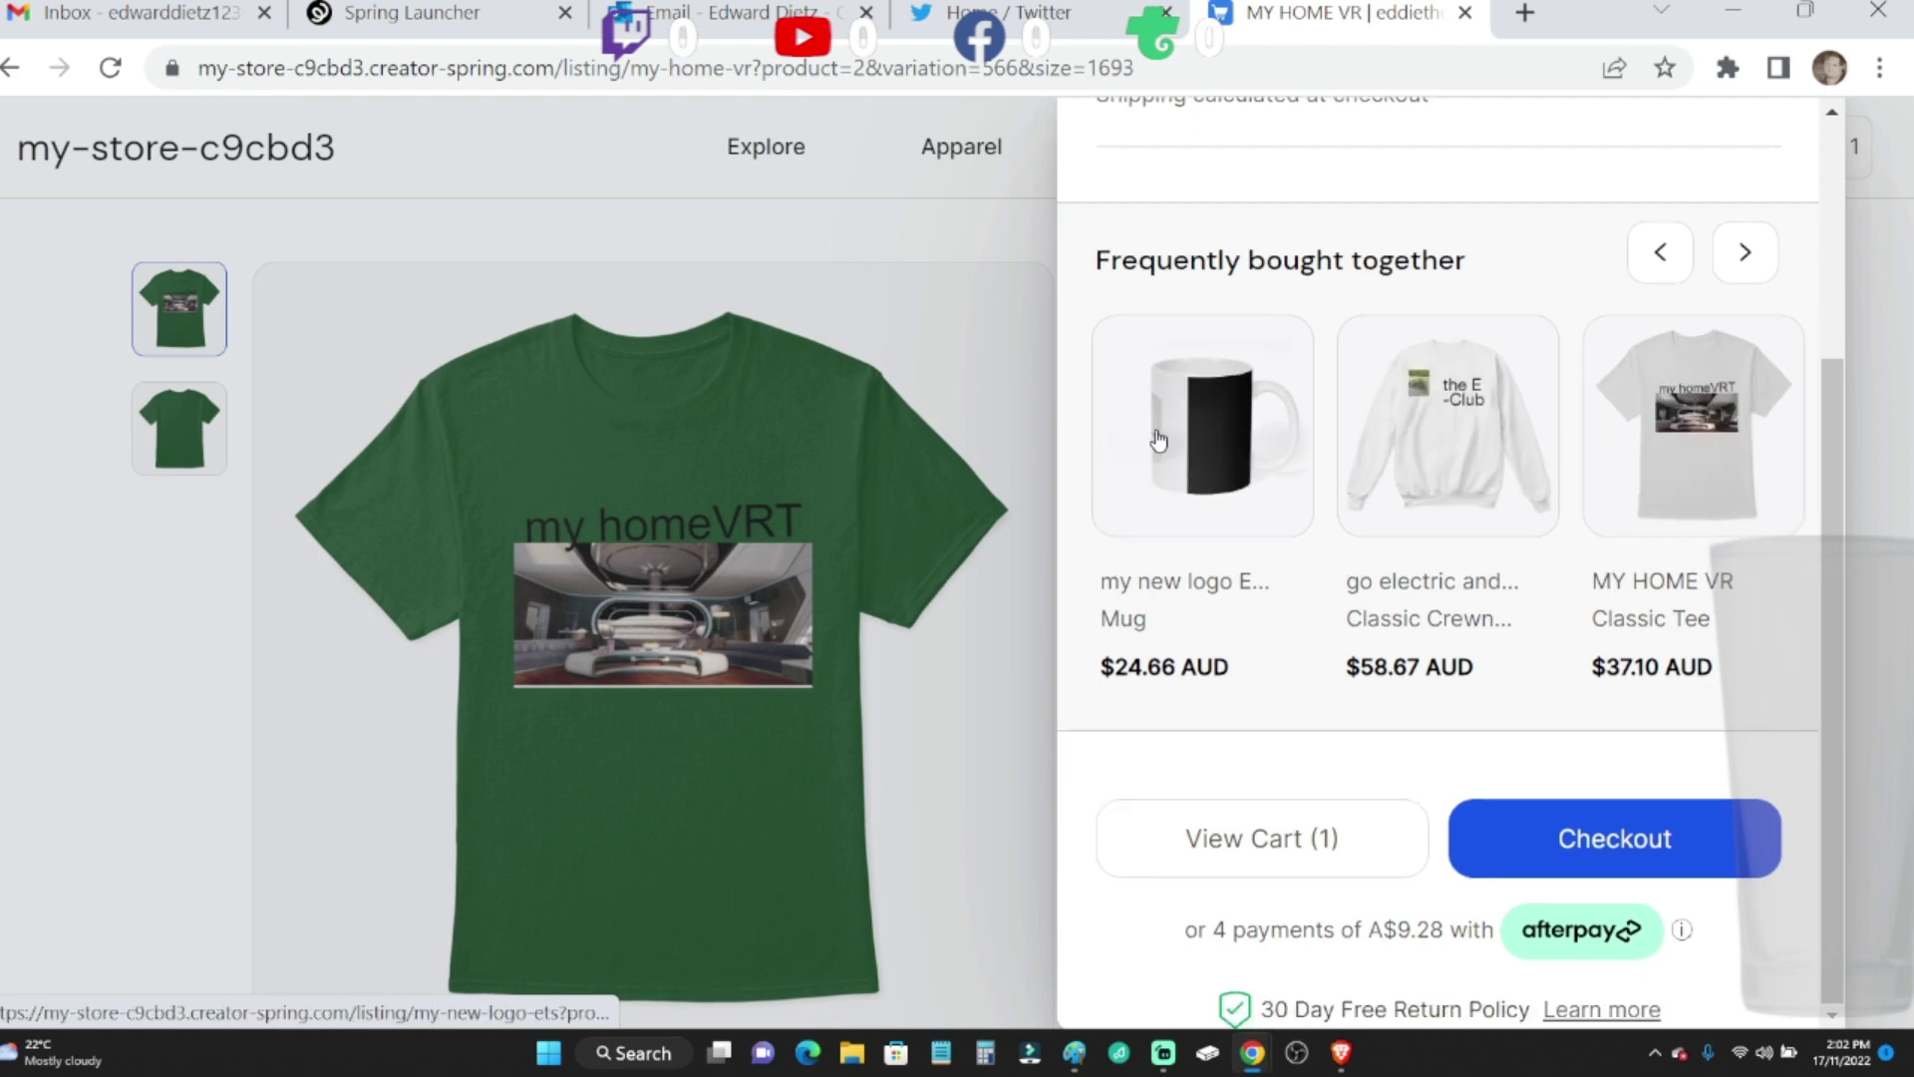
scroll(1475, 583, up, 2)
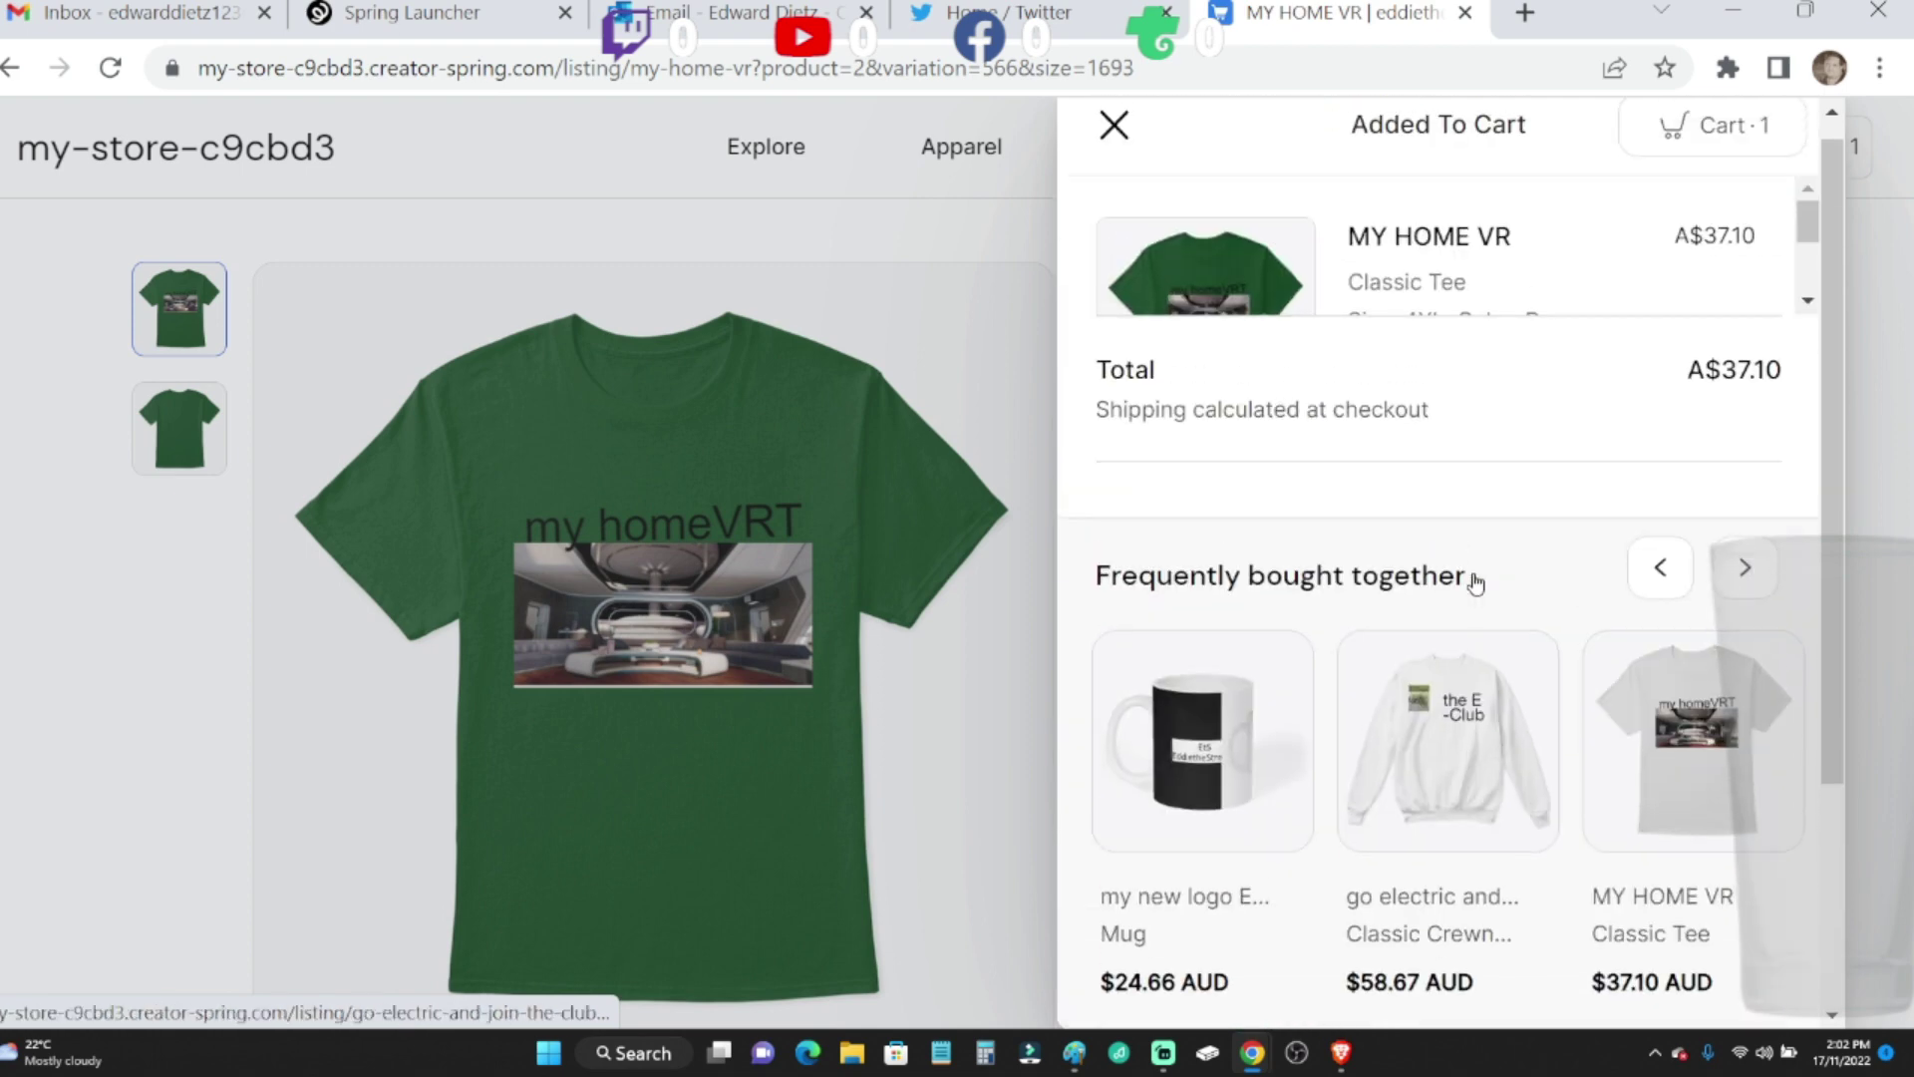
scroll(1475, 583, up, 1)
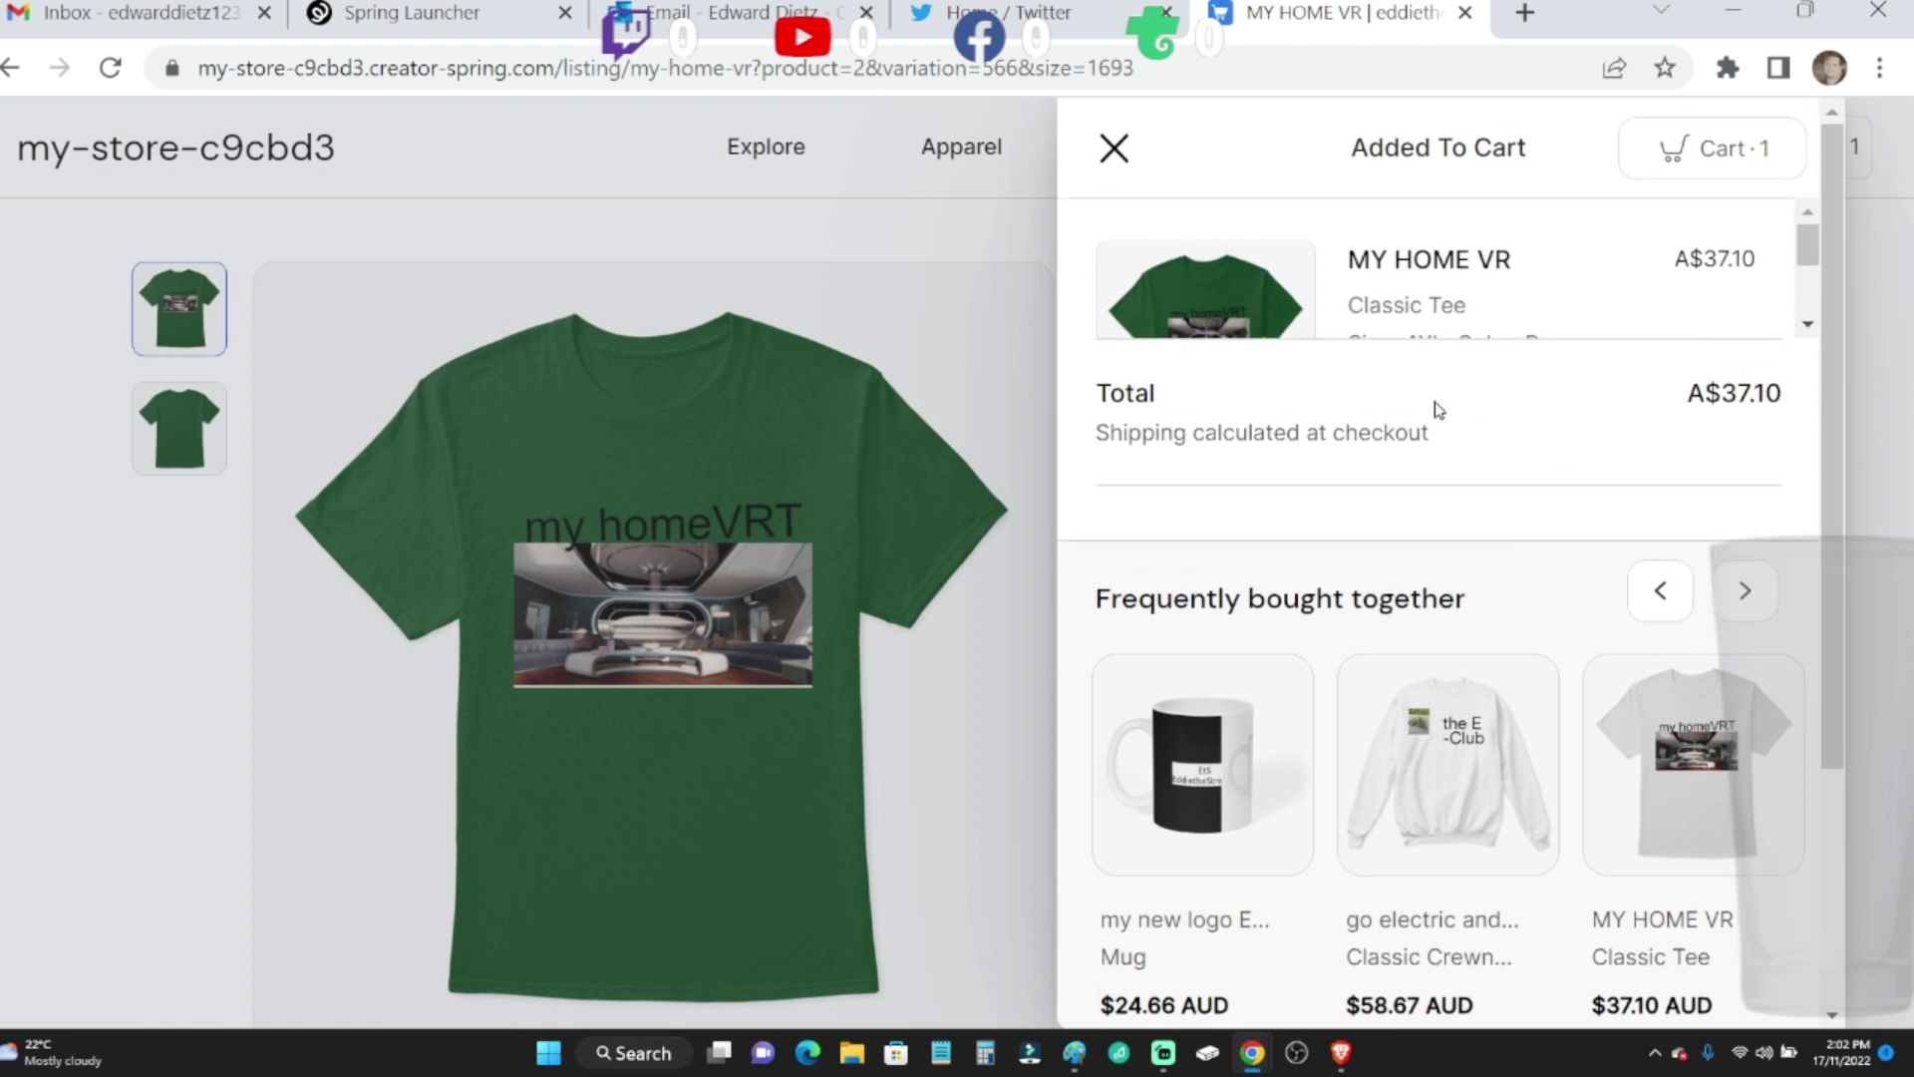
scroll(1574, 401, down, 1)
scroll(1540, 534, down, 1)
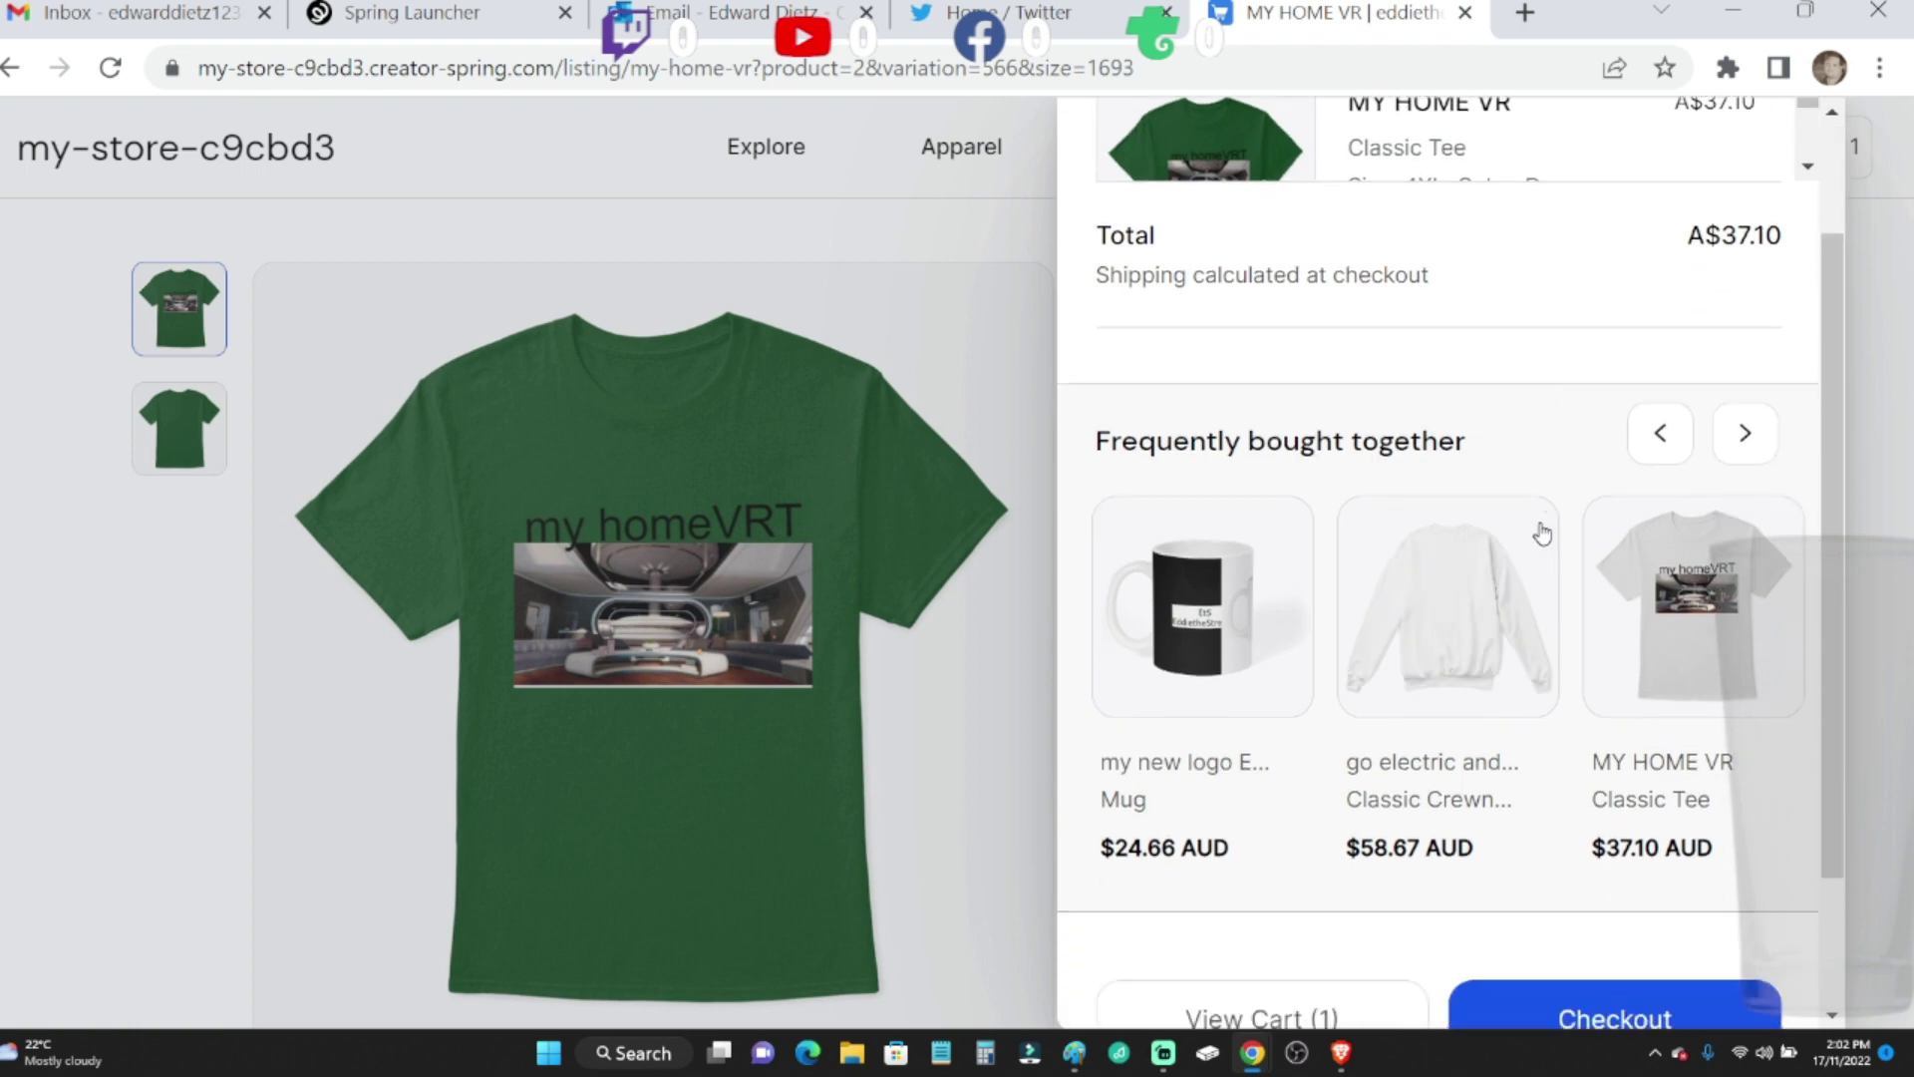
scroll(1520, 566, down, 1)
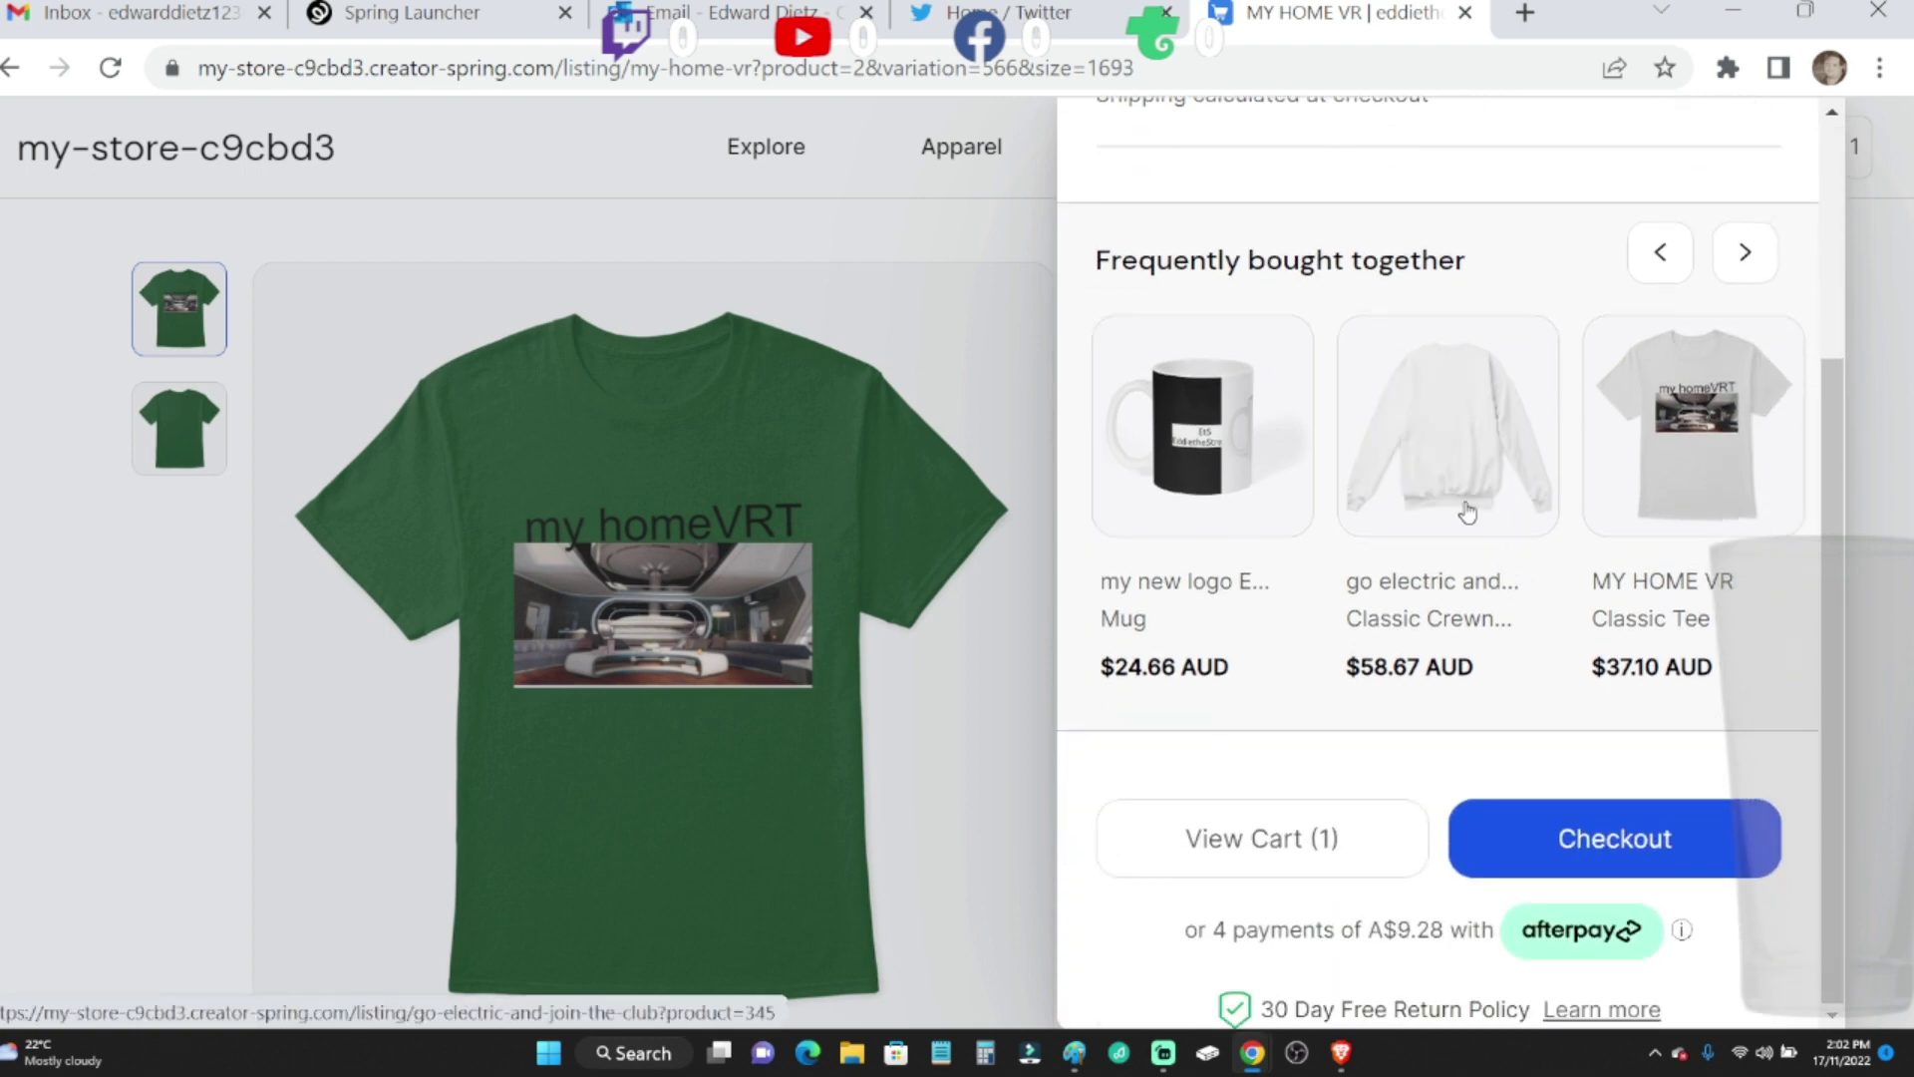
- Browse suggestions like the go electric crewneck and my new logo mug, then close the cart
click(1467, 452)
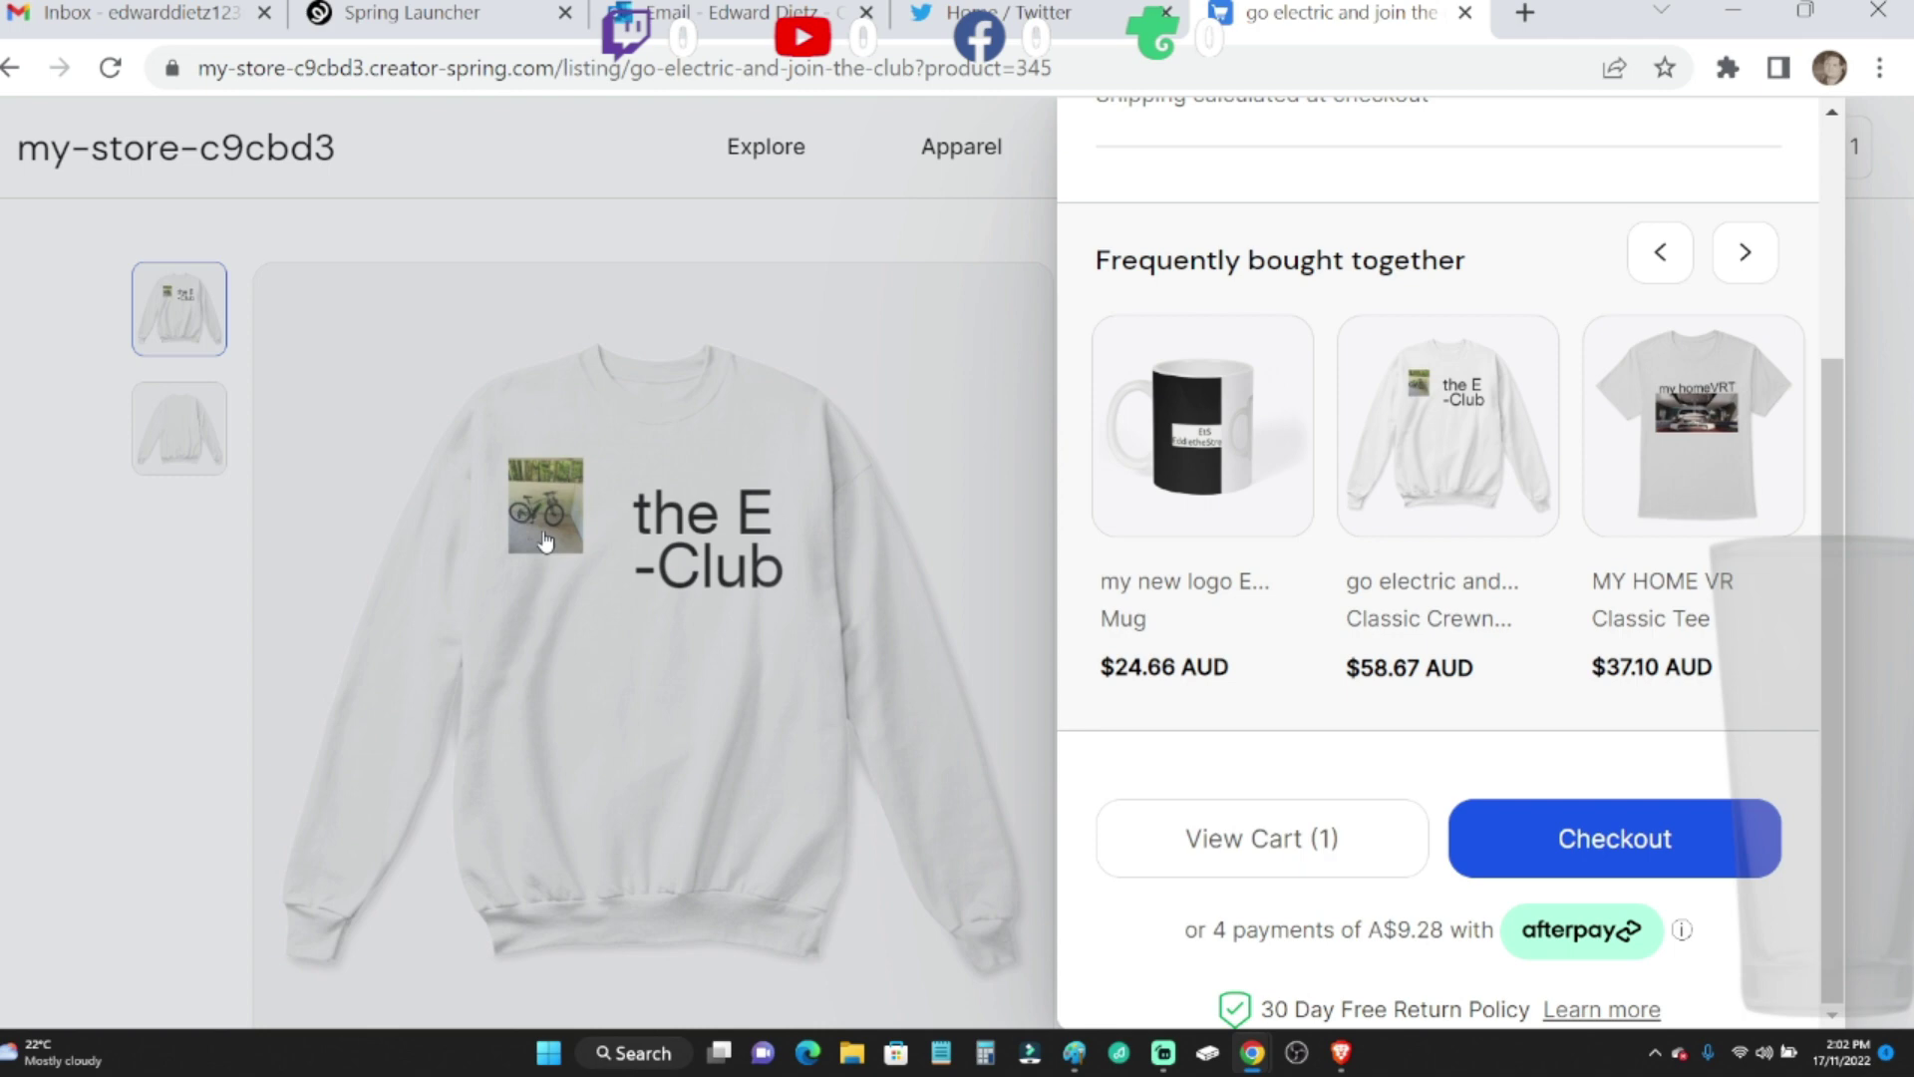
click(1170, 468)
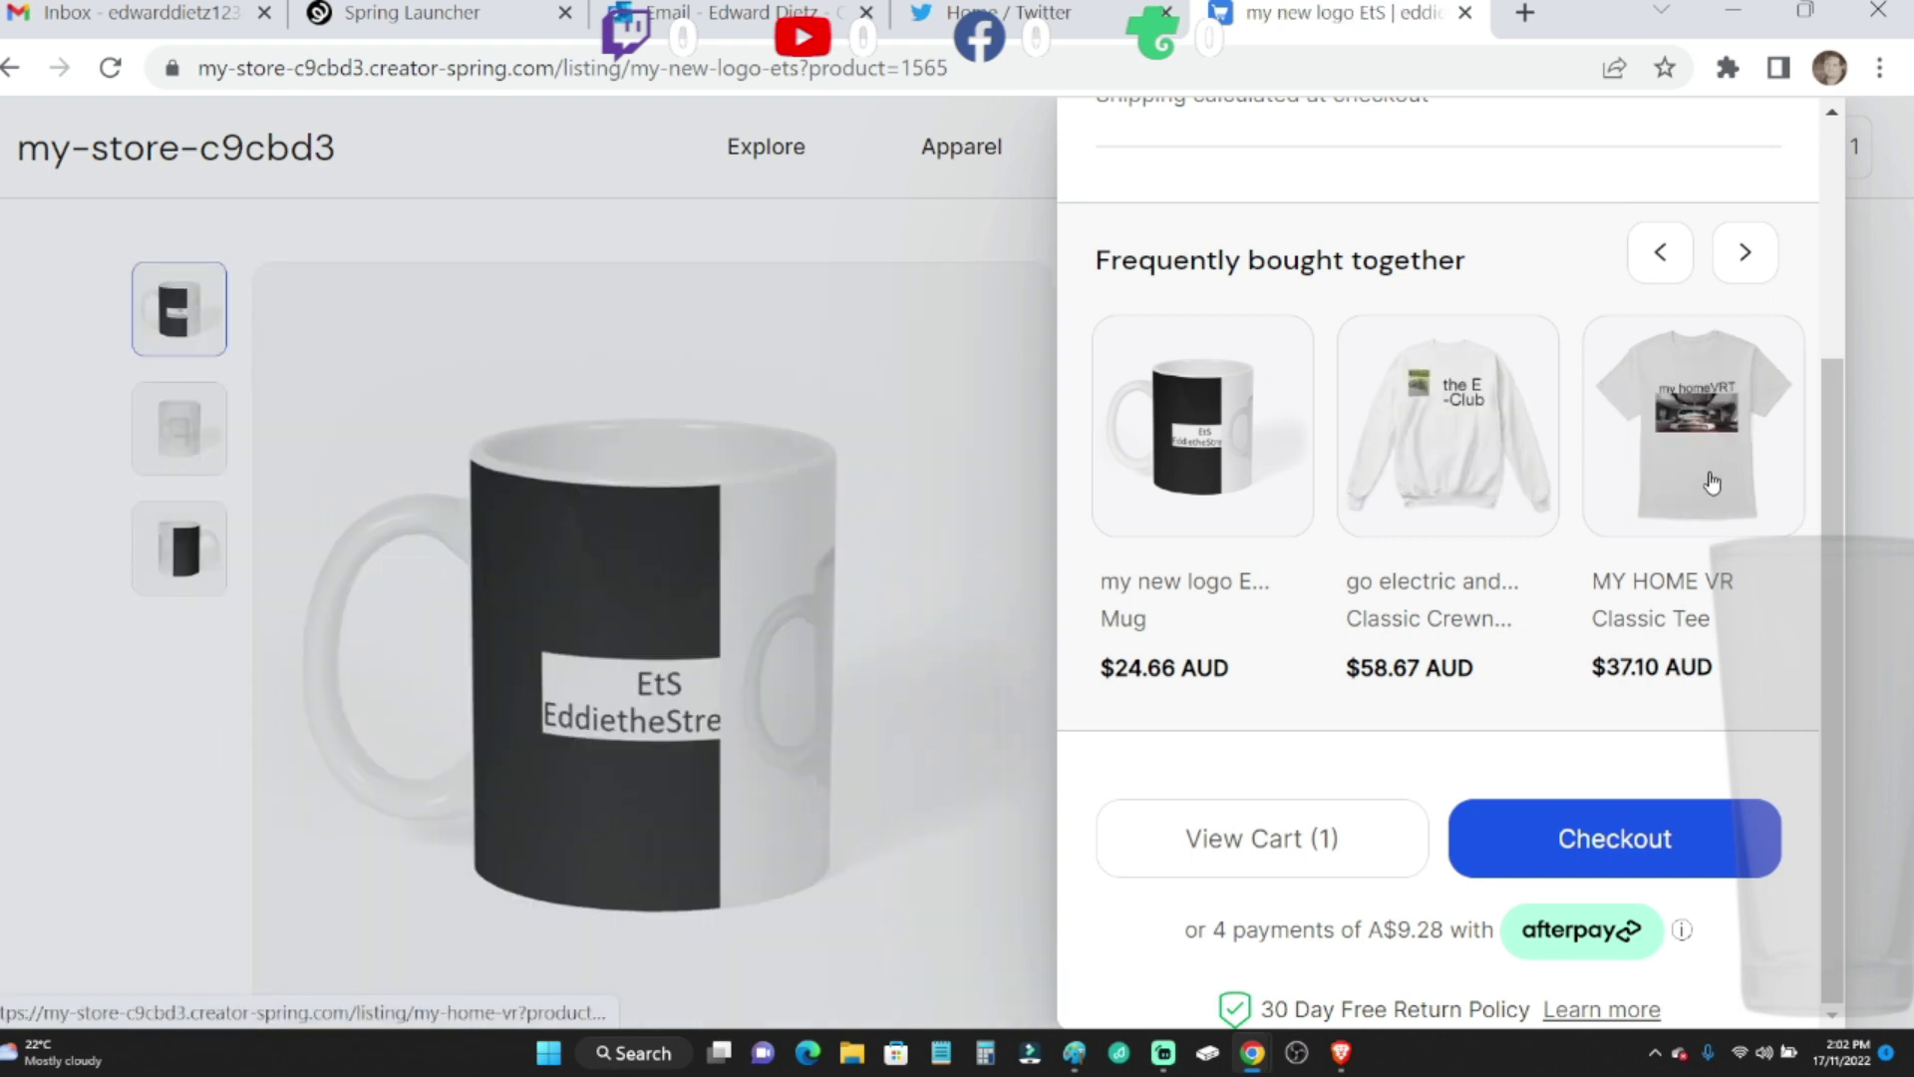
click(1744, 253)
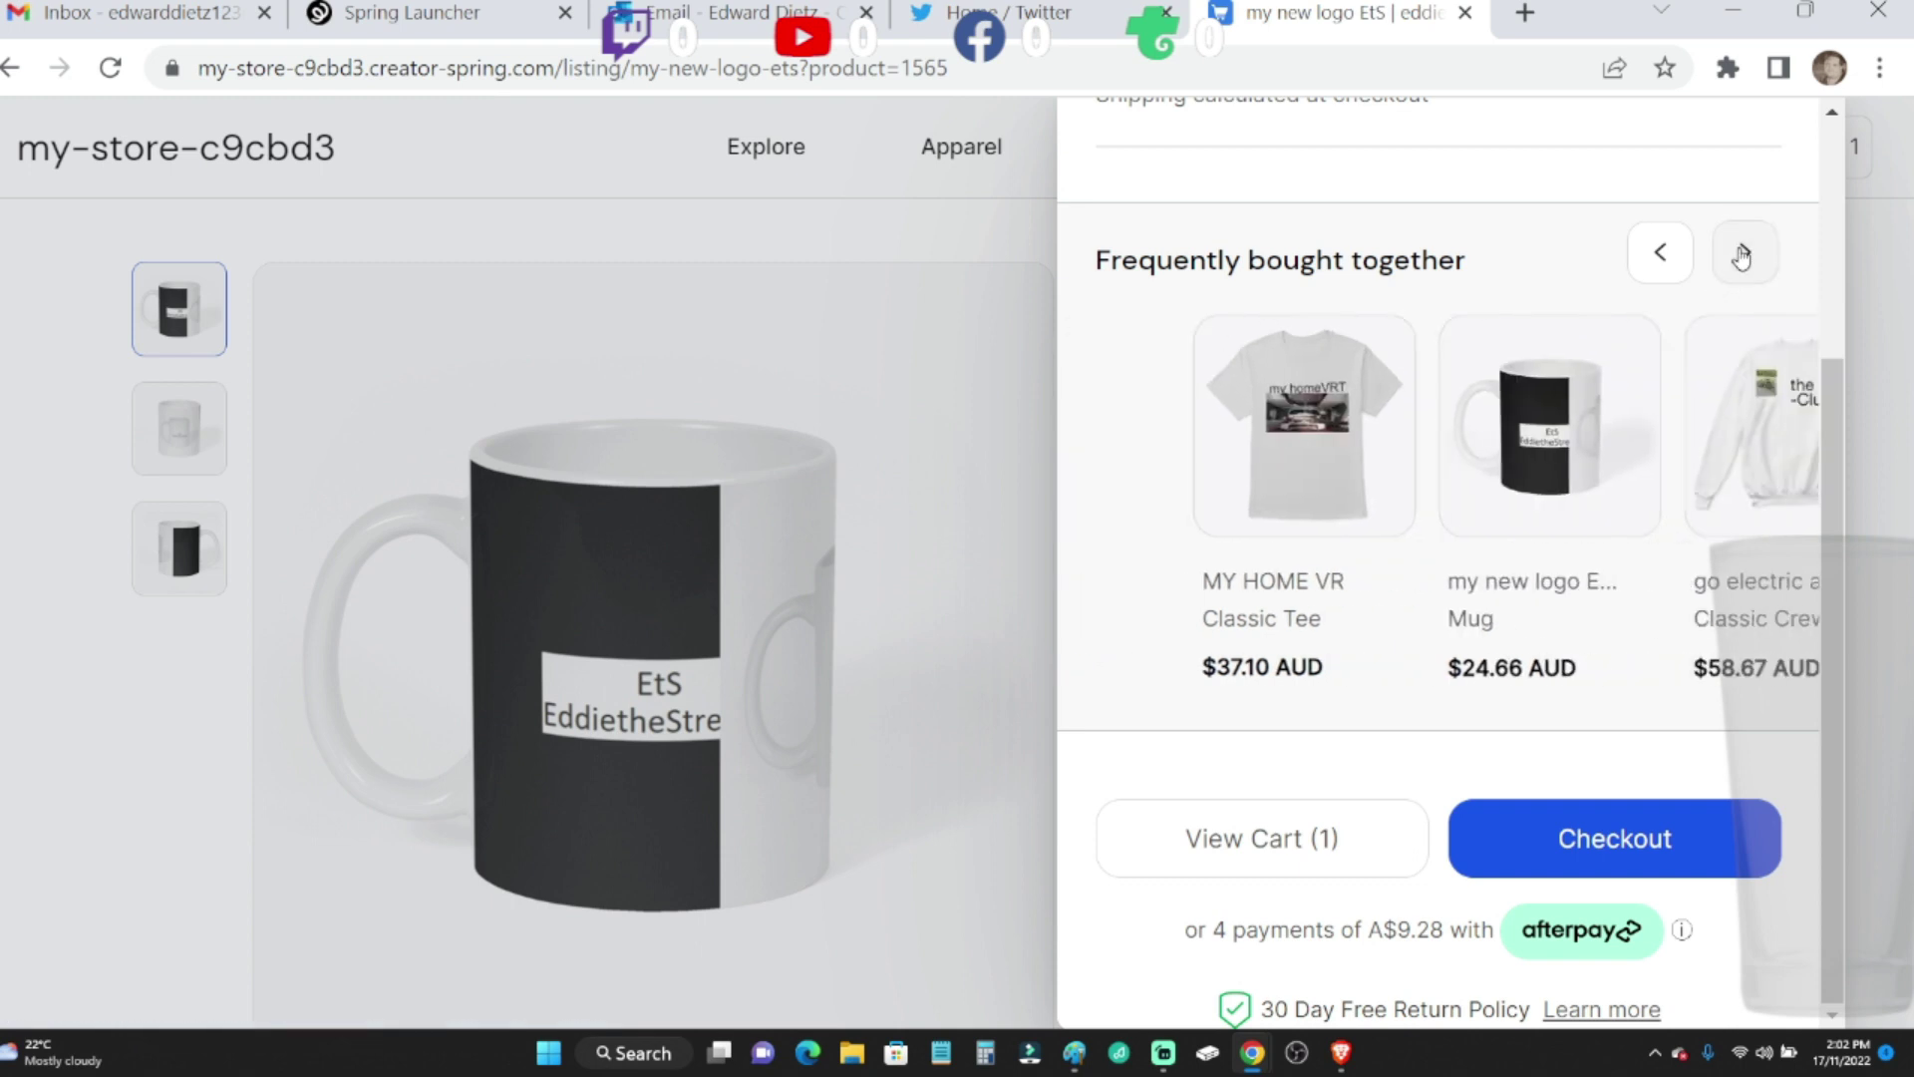
click(1744, 254)
click(1745, 253)
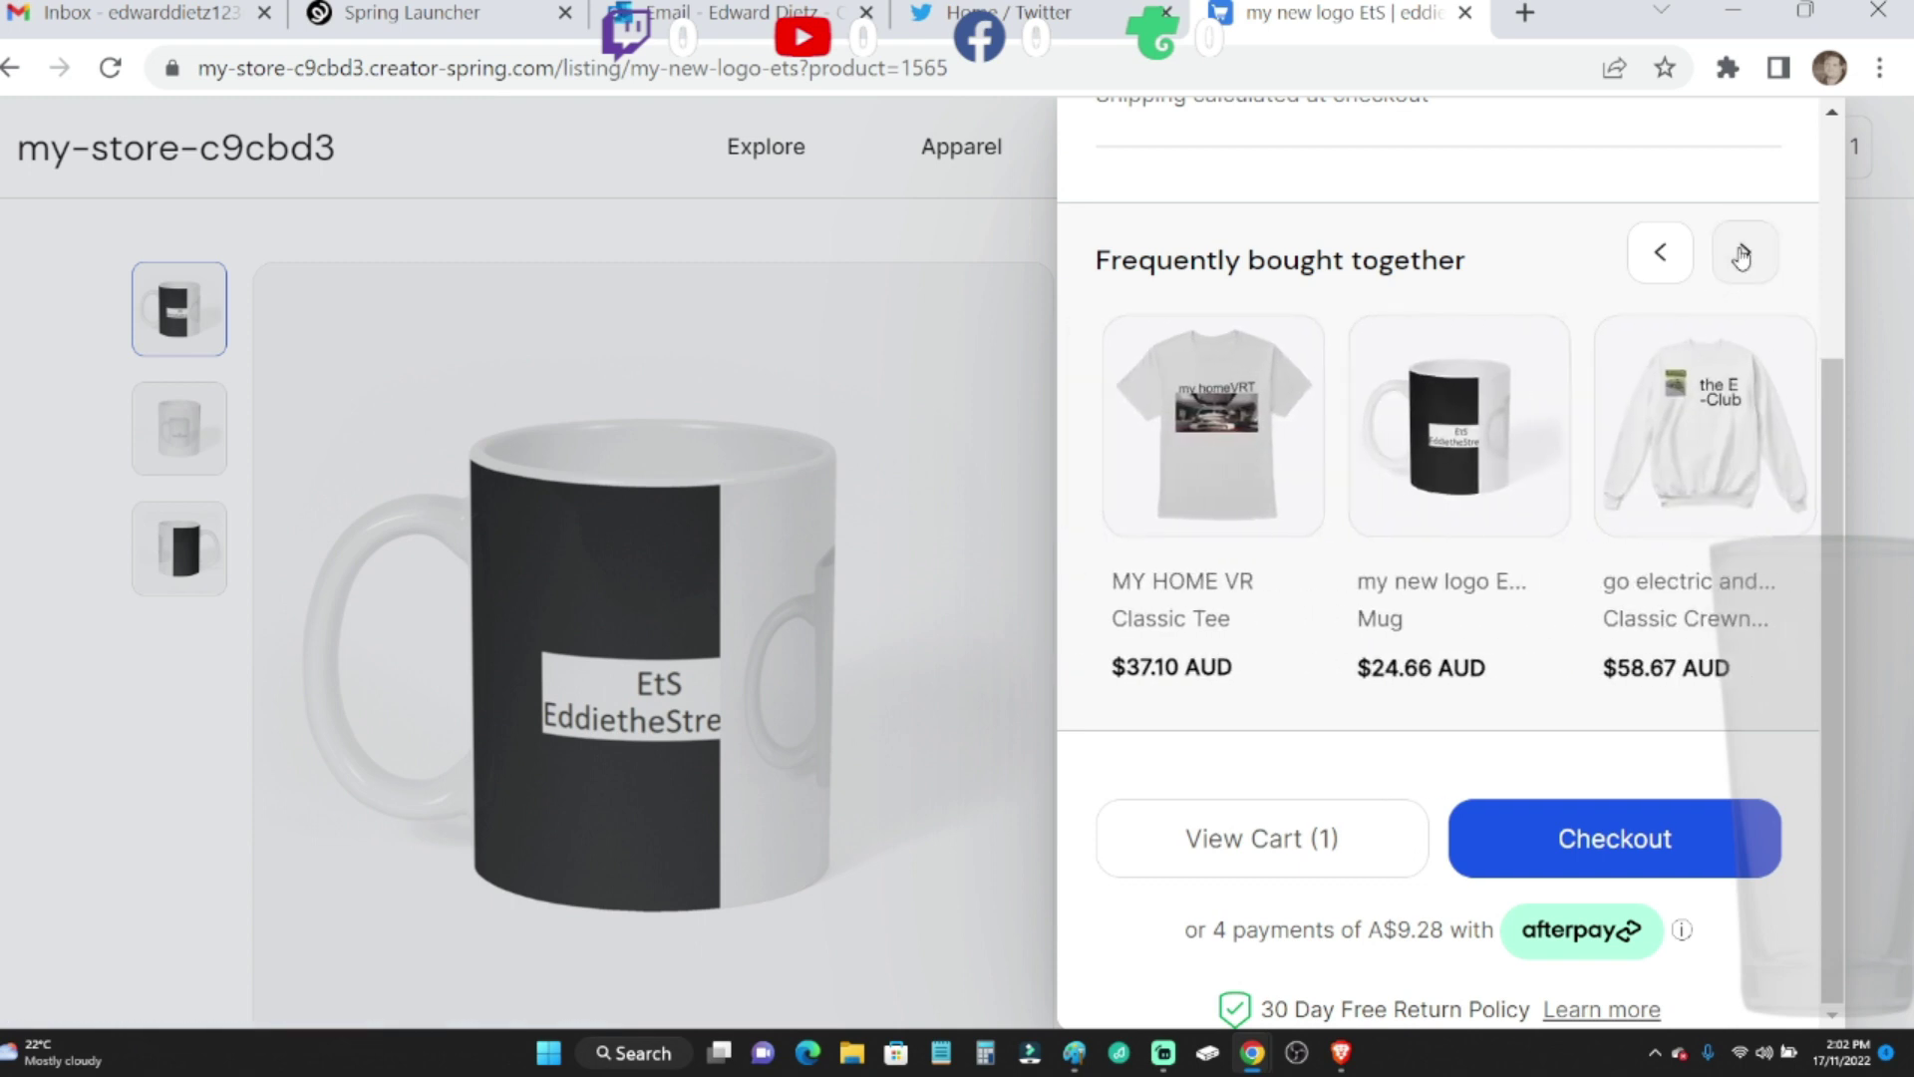
click(1745, 252)
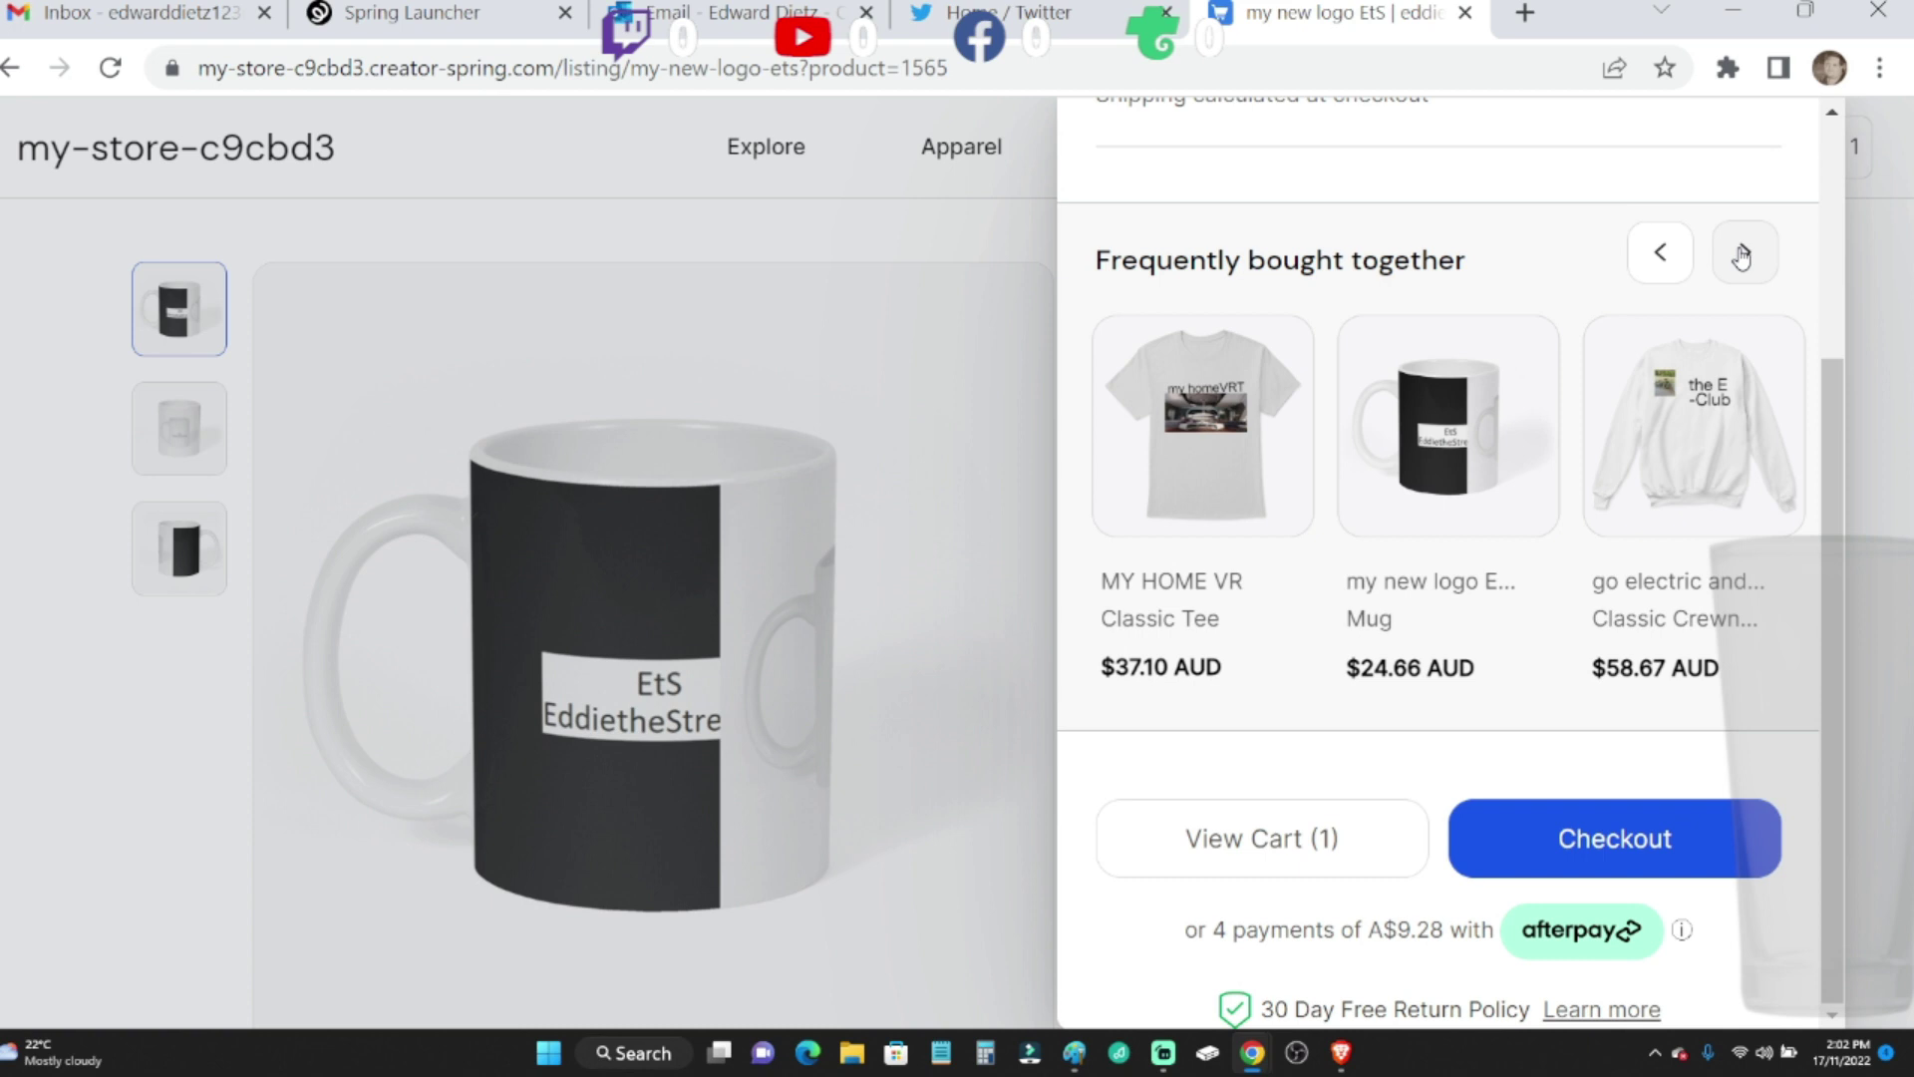
scroll(1745, 394, up, 2)
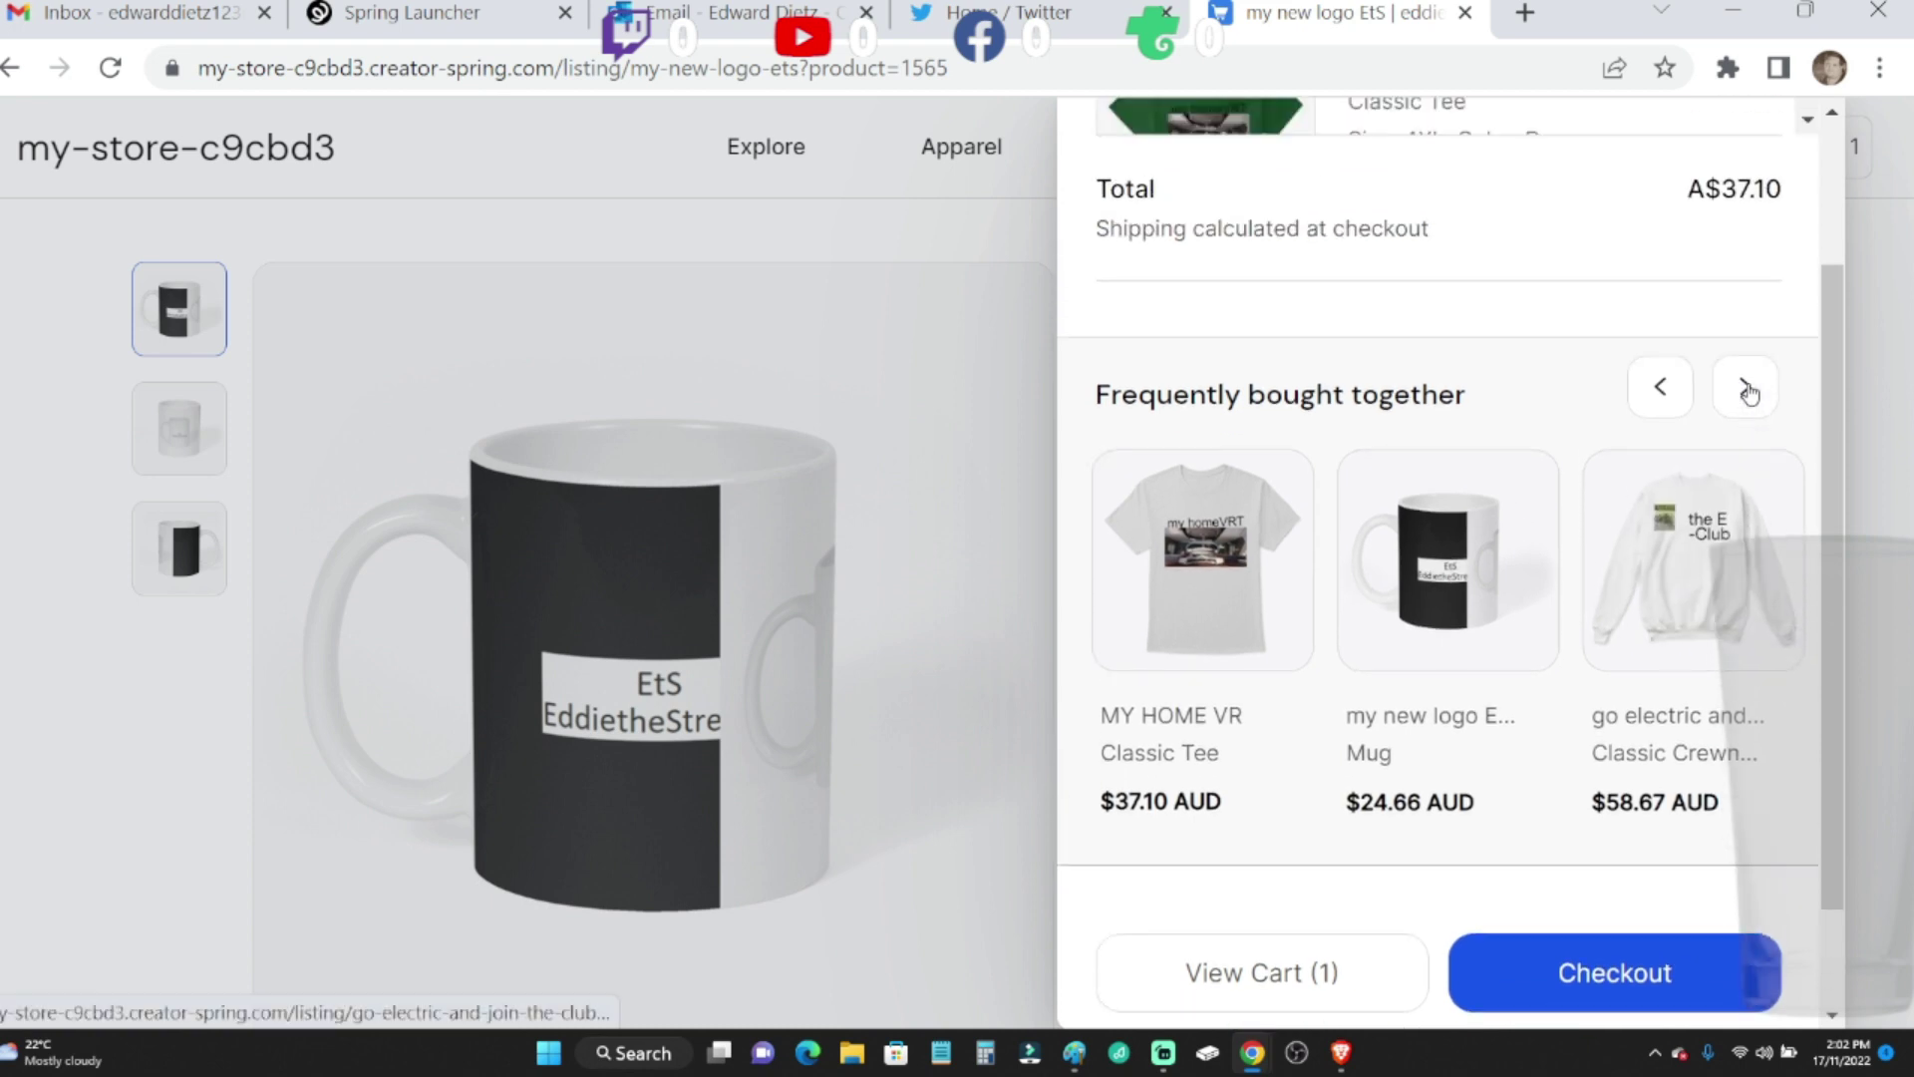
scroll(1751, 393, up, 1)
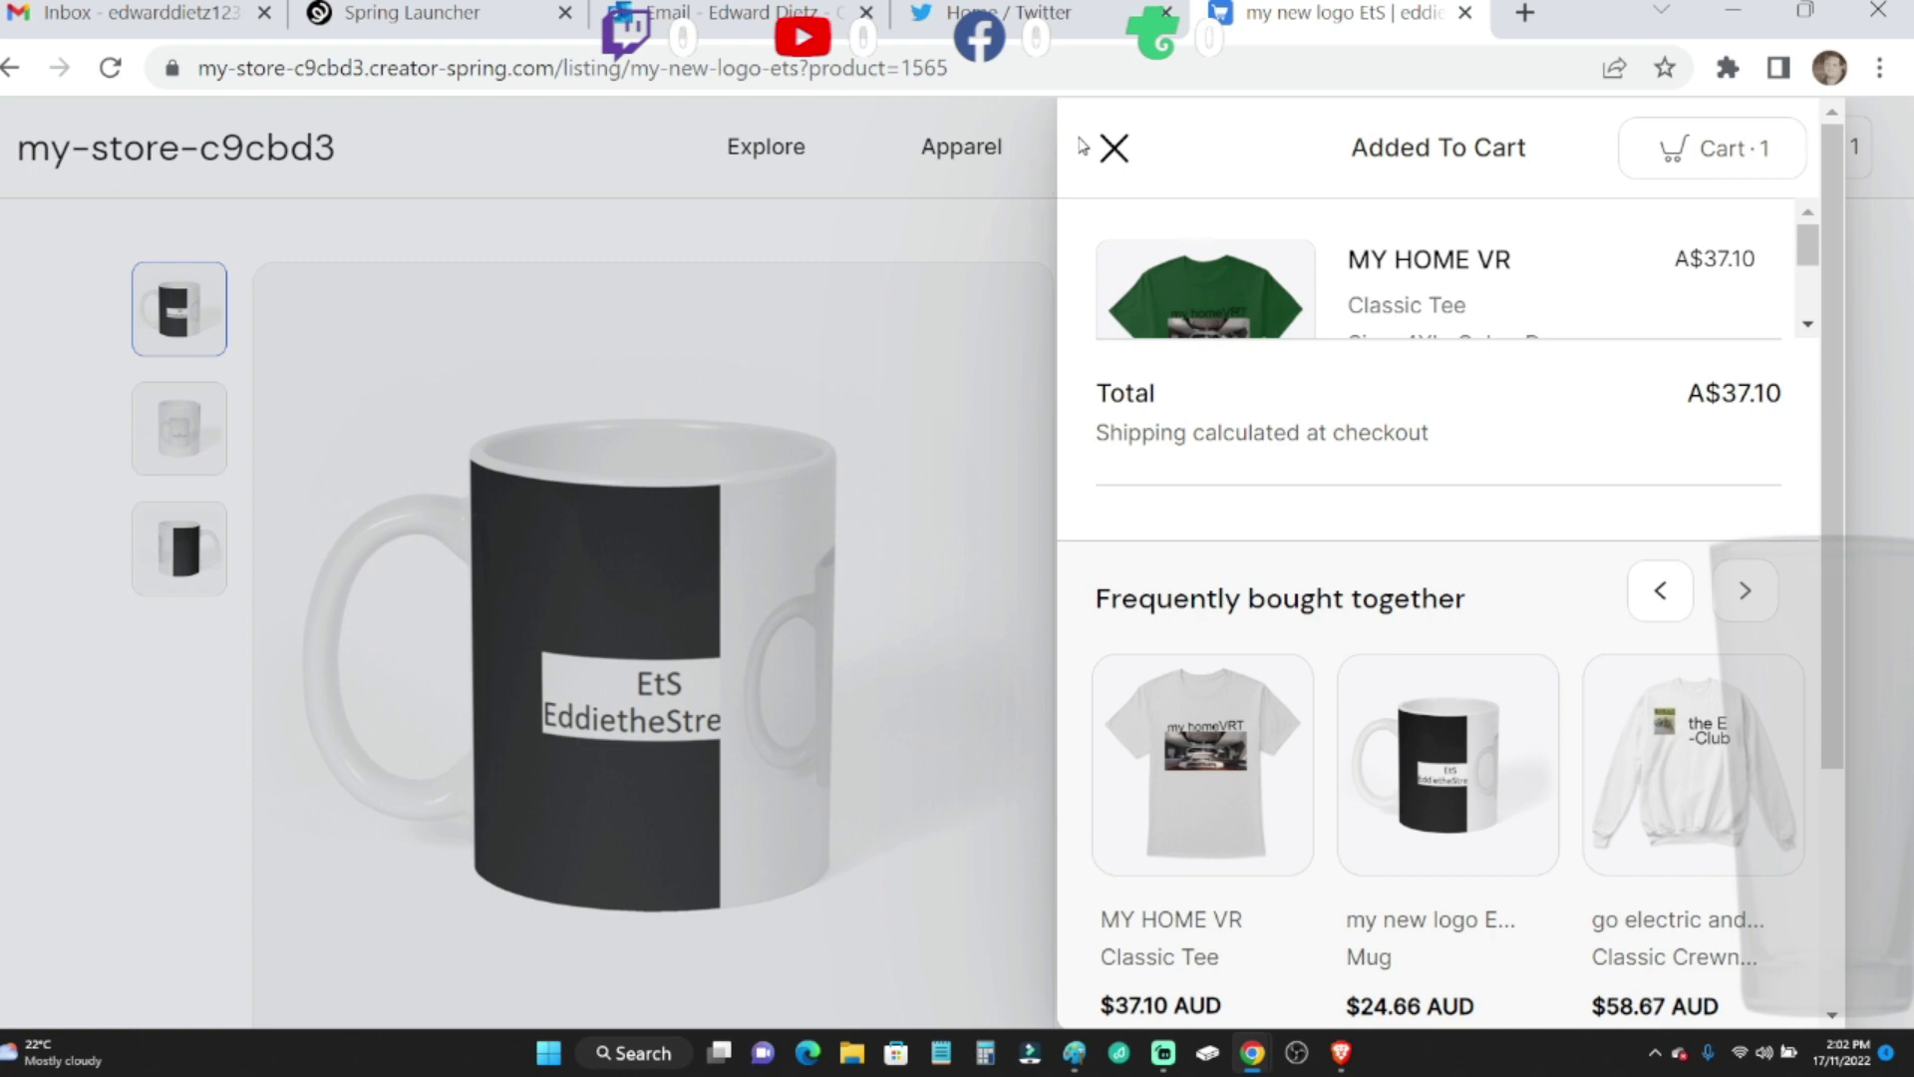
click(1123, 160)
mouse_move(1171, 146)
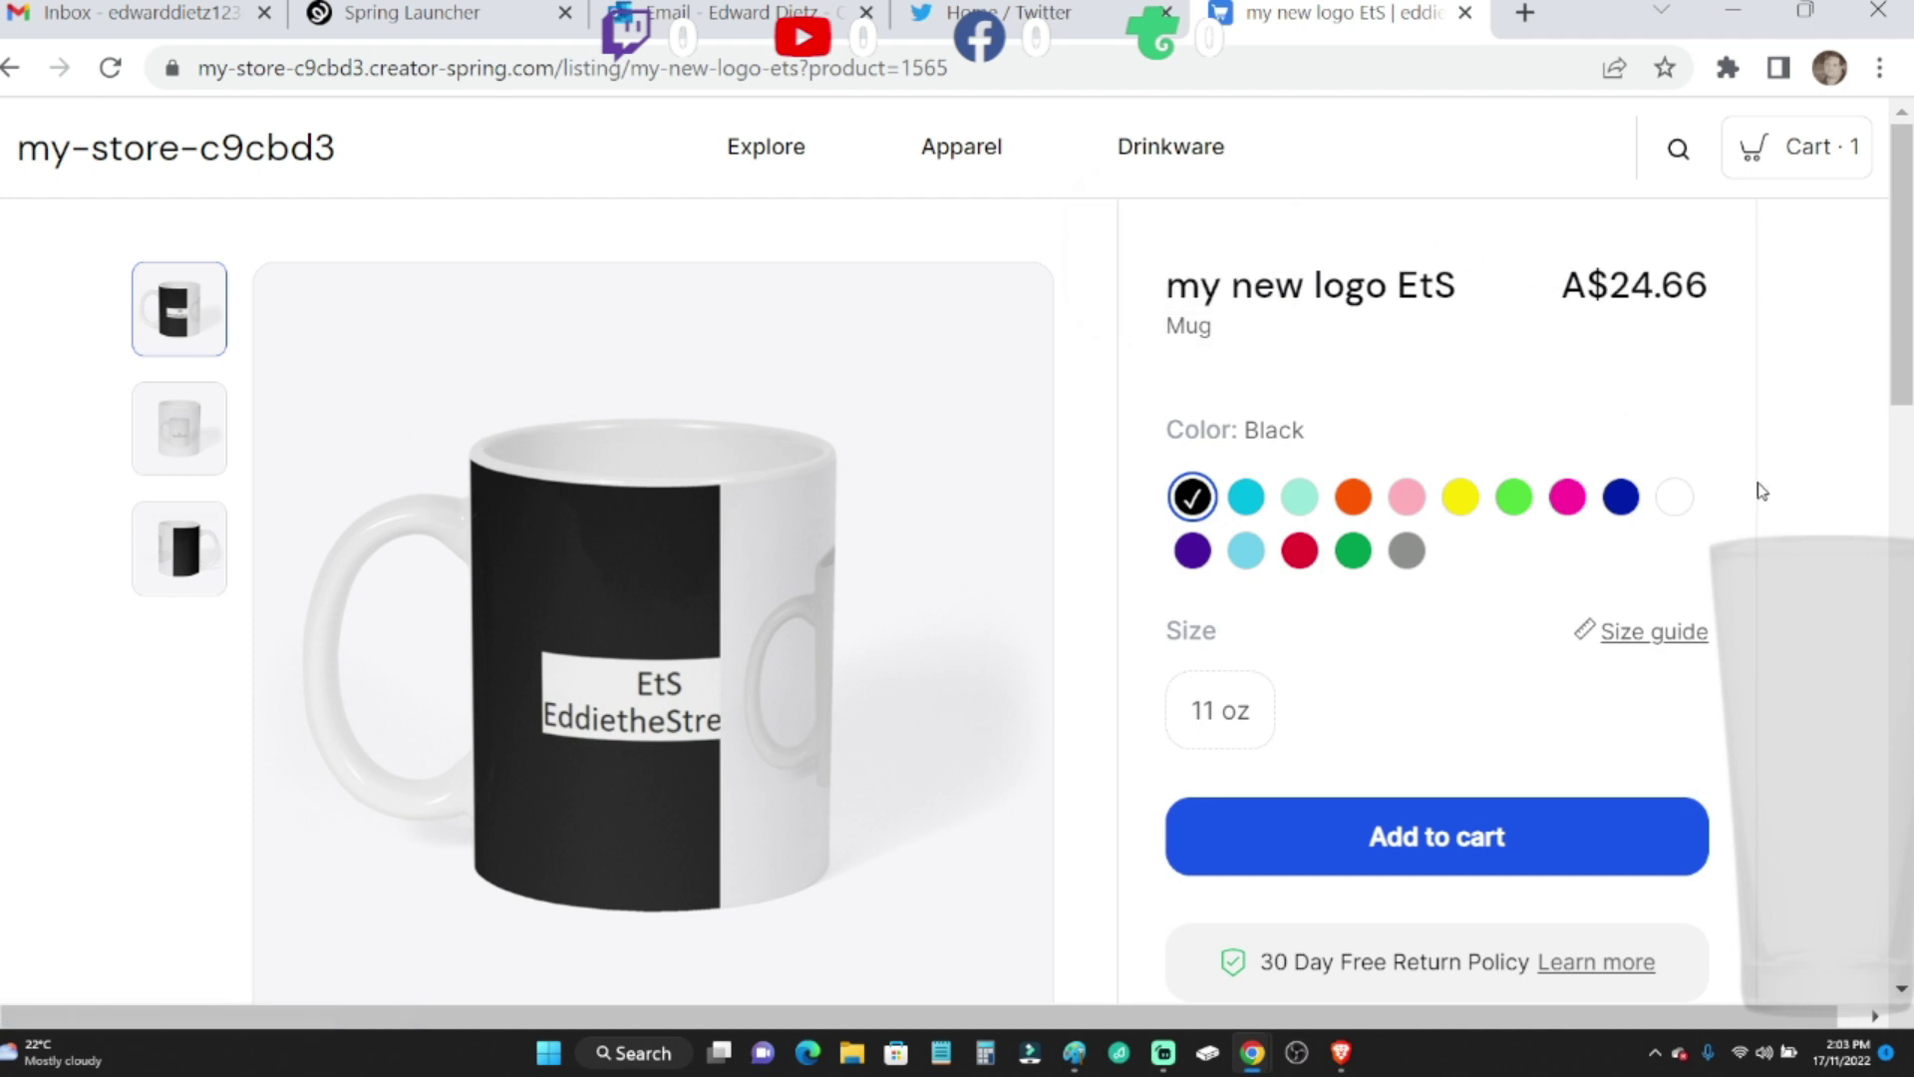
scroll(1765, 487, down, 1)
scroll(1794, 474, down, 1)
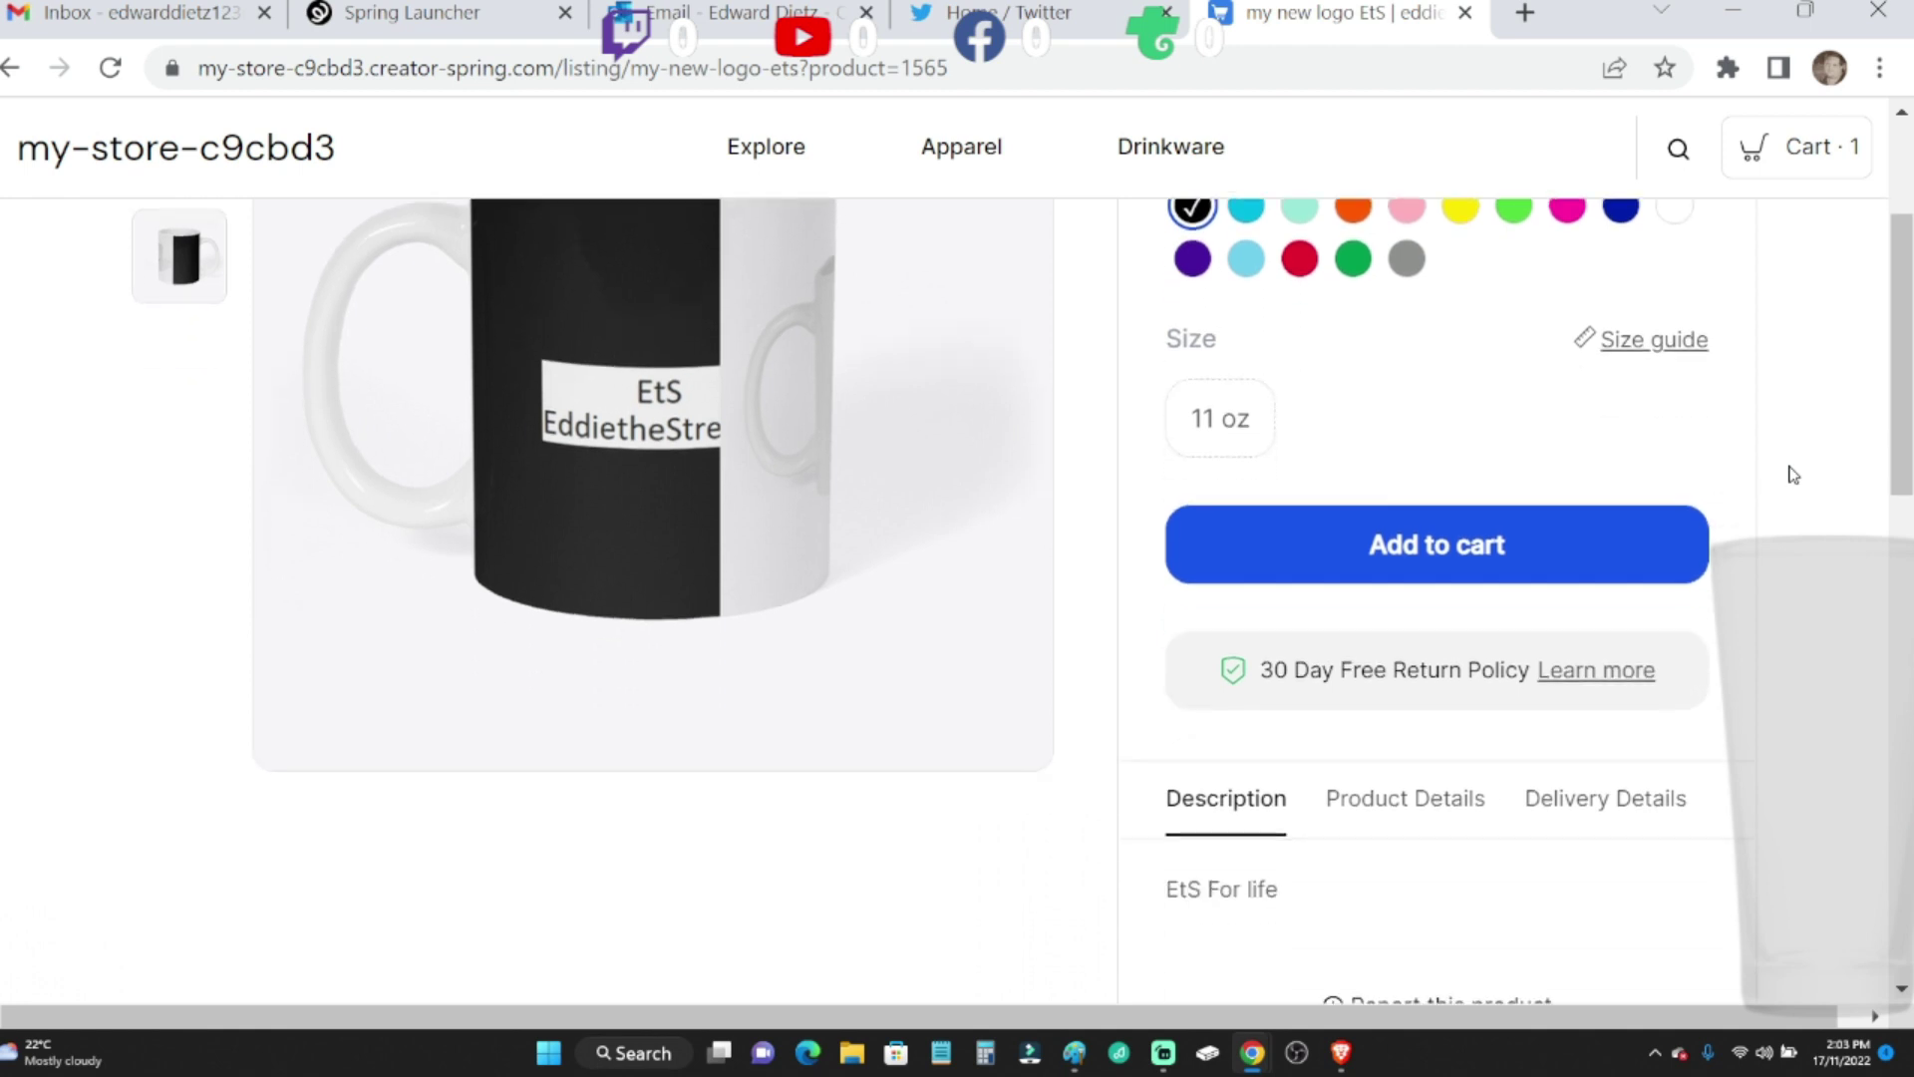
scroll(1794, 474, down, 1)
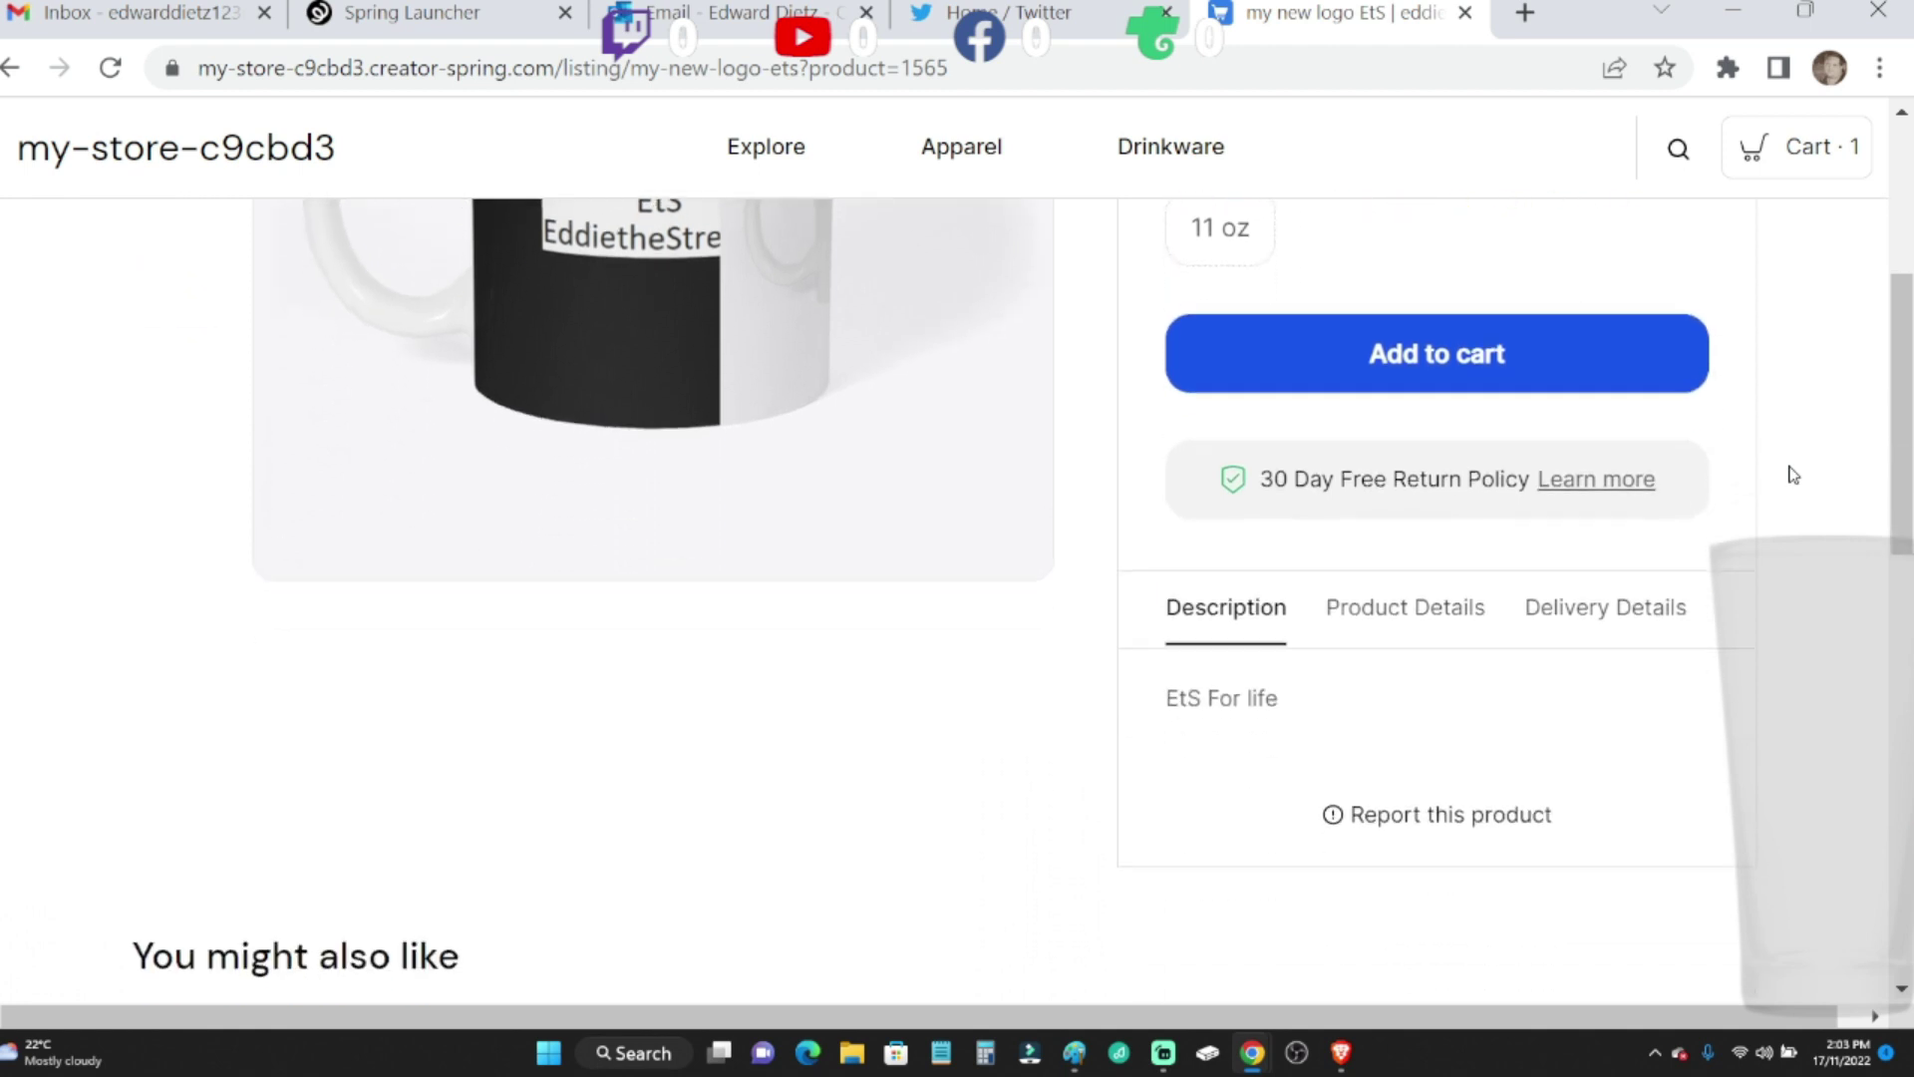
scroll(1792, 475, down, 1)
scroll(1794, 473, down, 1)
scroll(1794, 475, down, 3)
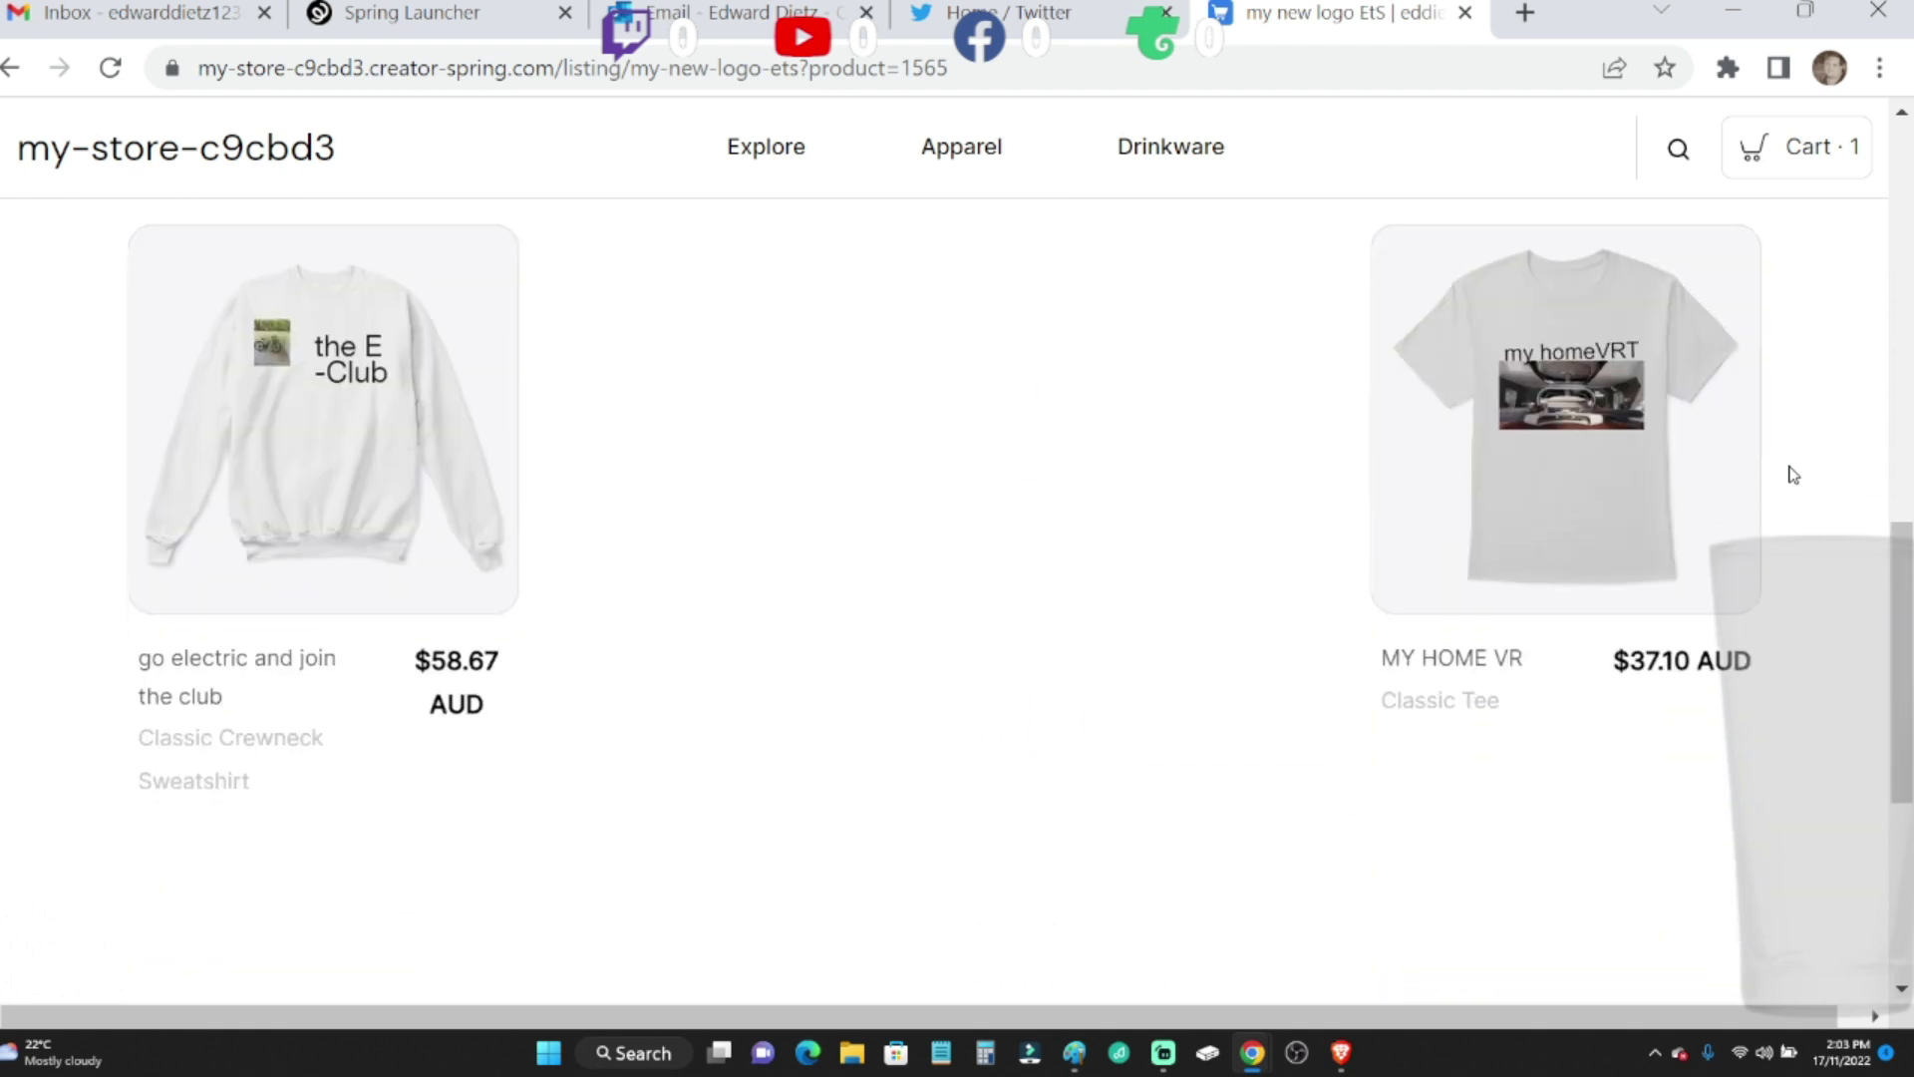
scroll(1794, 473, down, 1)
scroll(1793, 475, up, 1)
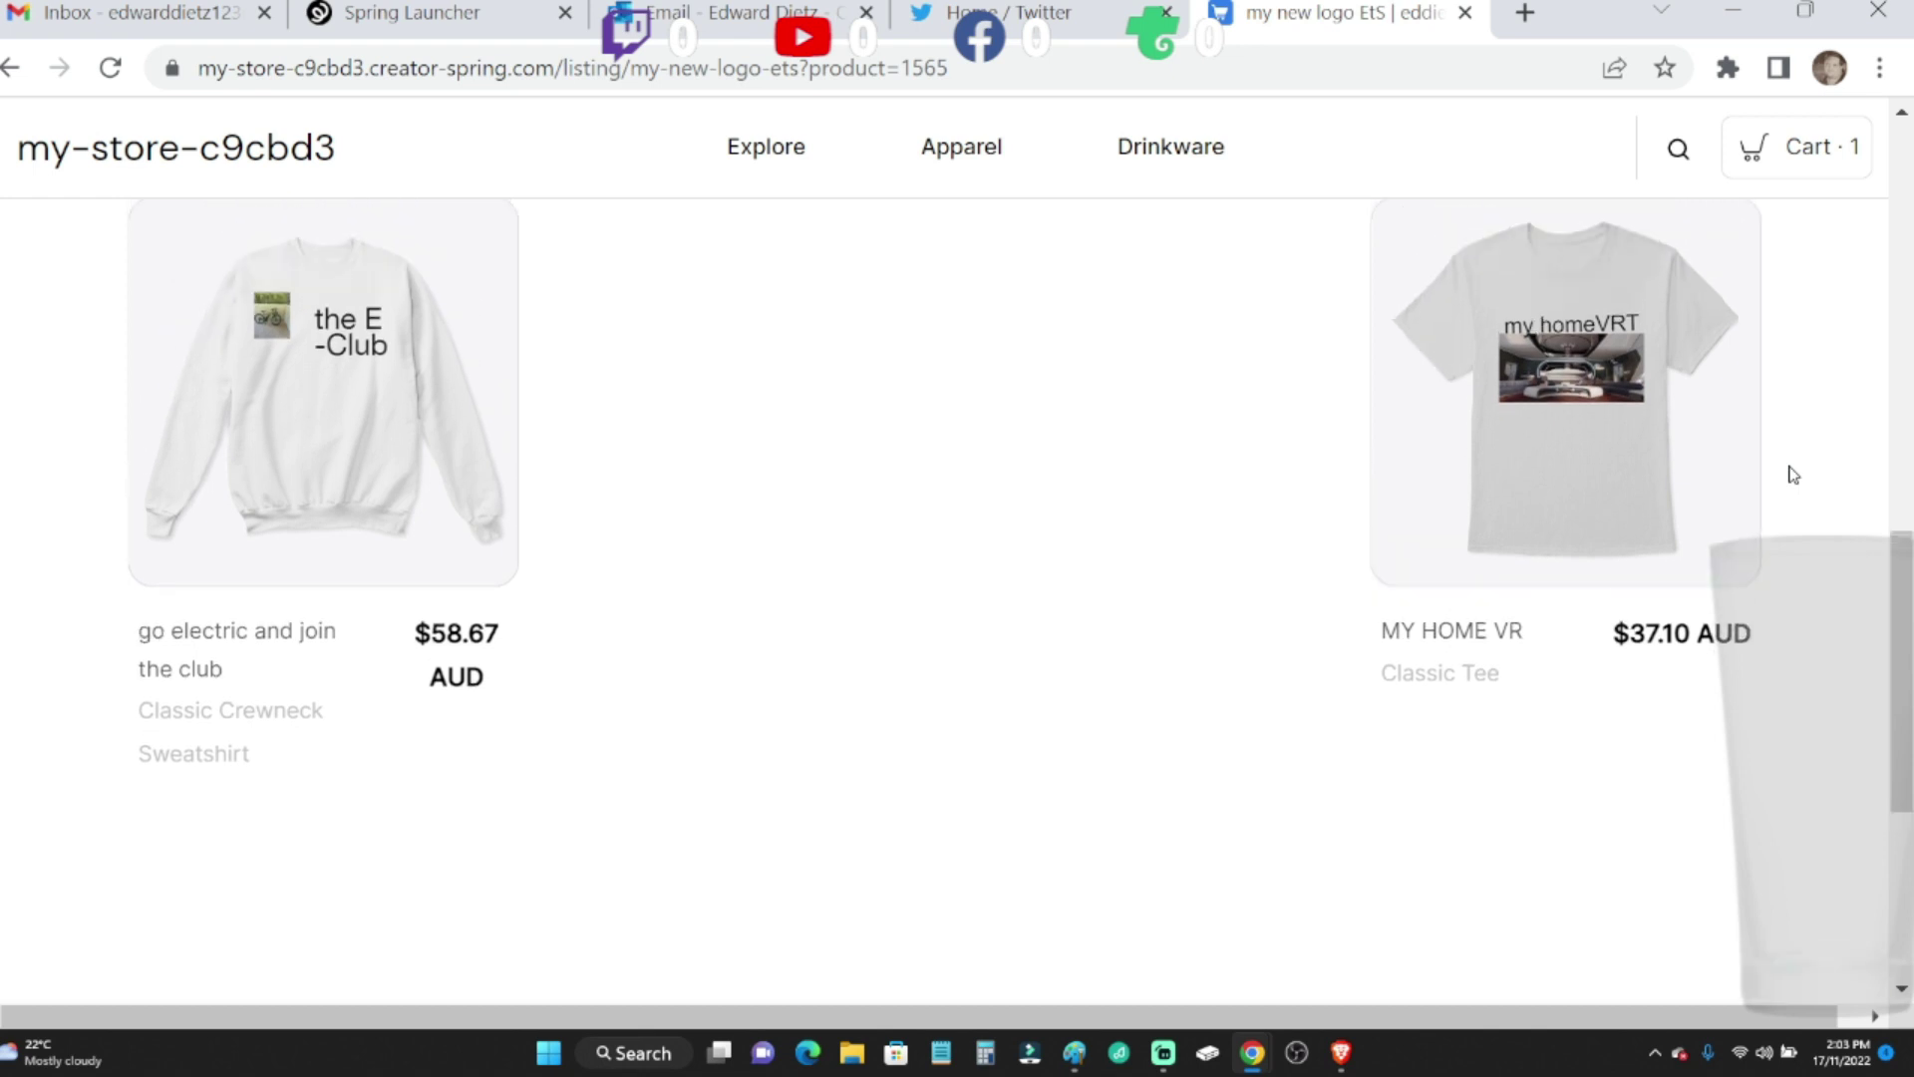
scroll(1794, 474, up, 1)
scroll(1794, 475, down, 1)
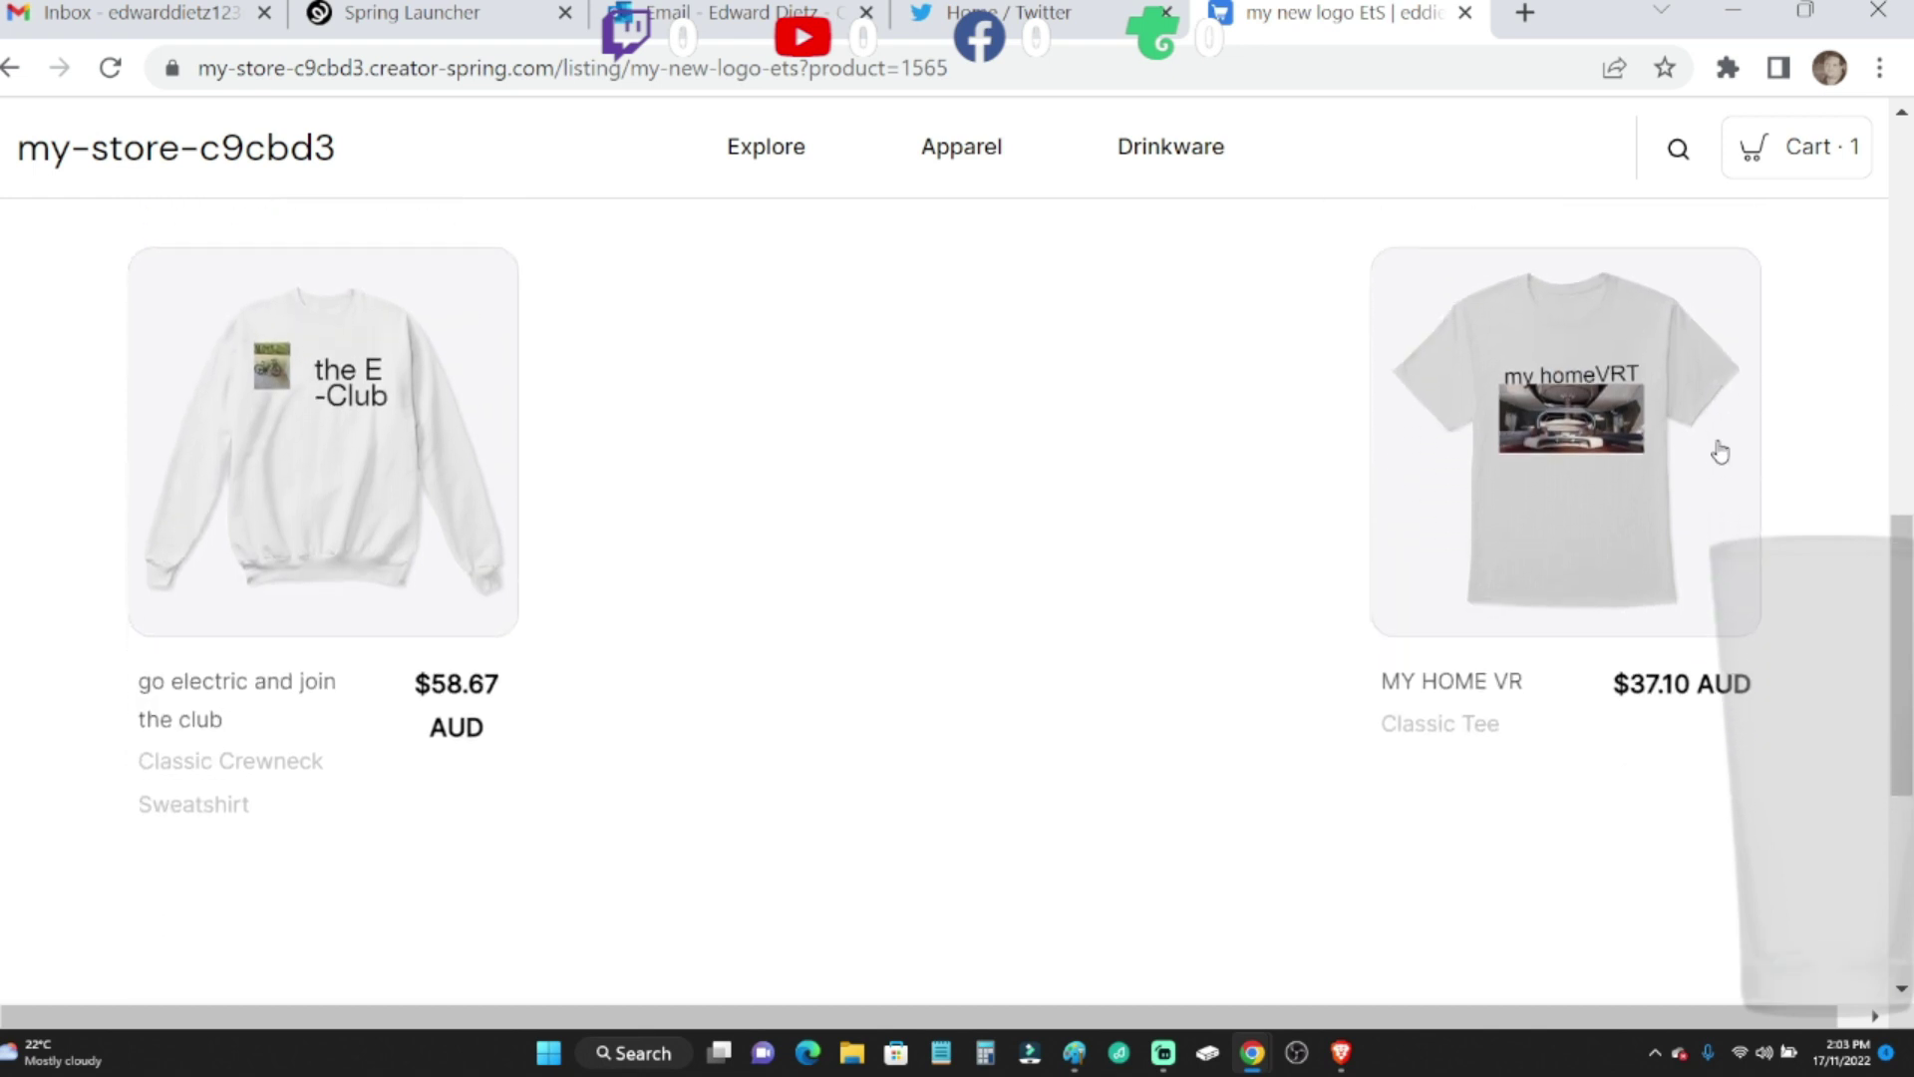
- Go to the Apparel page listing the go electric crewneck and MY HOME VR tee
click(934, 159)
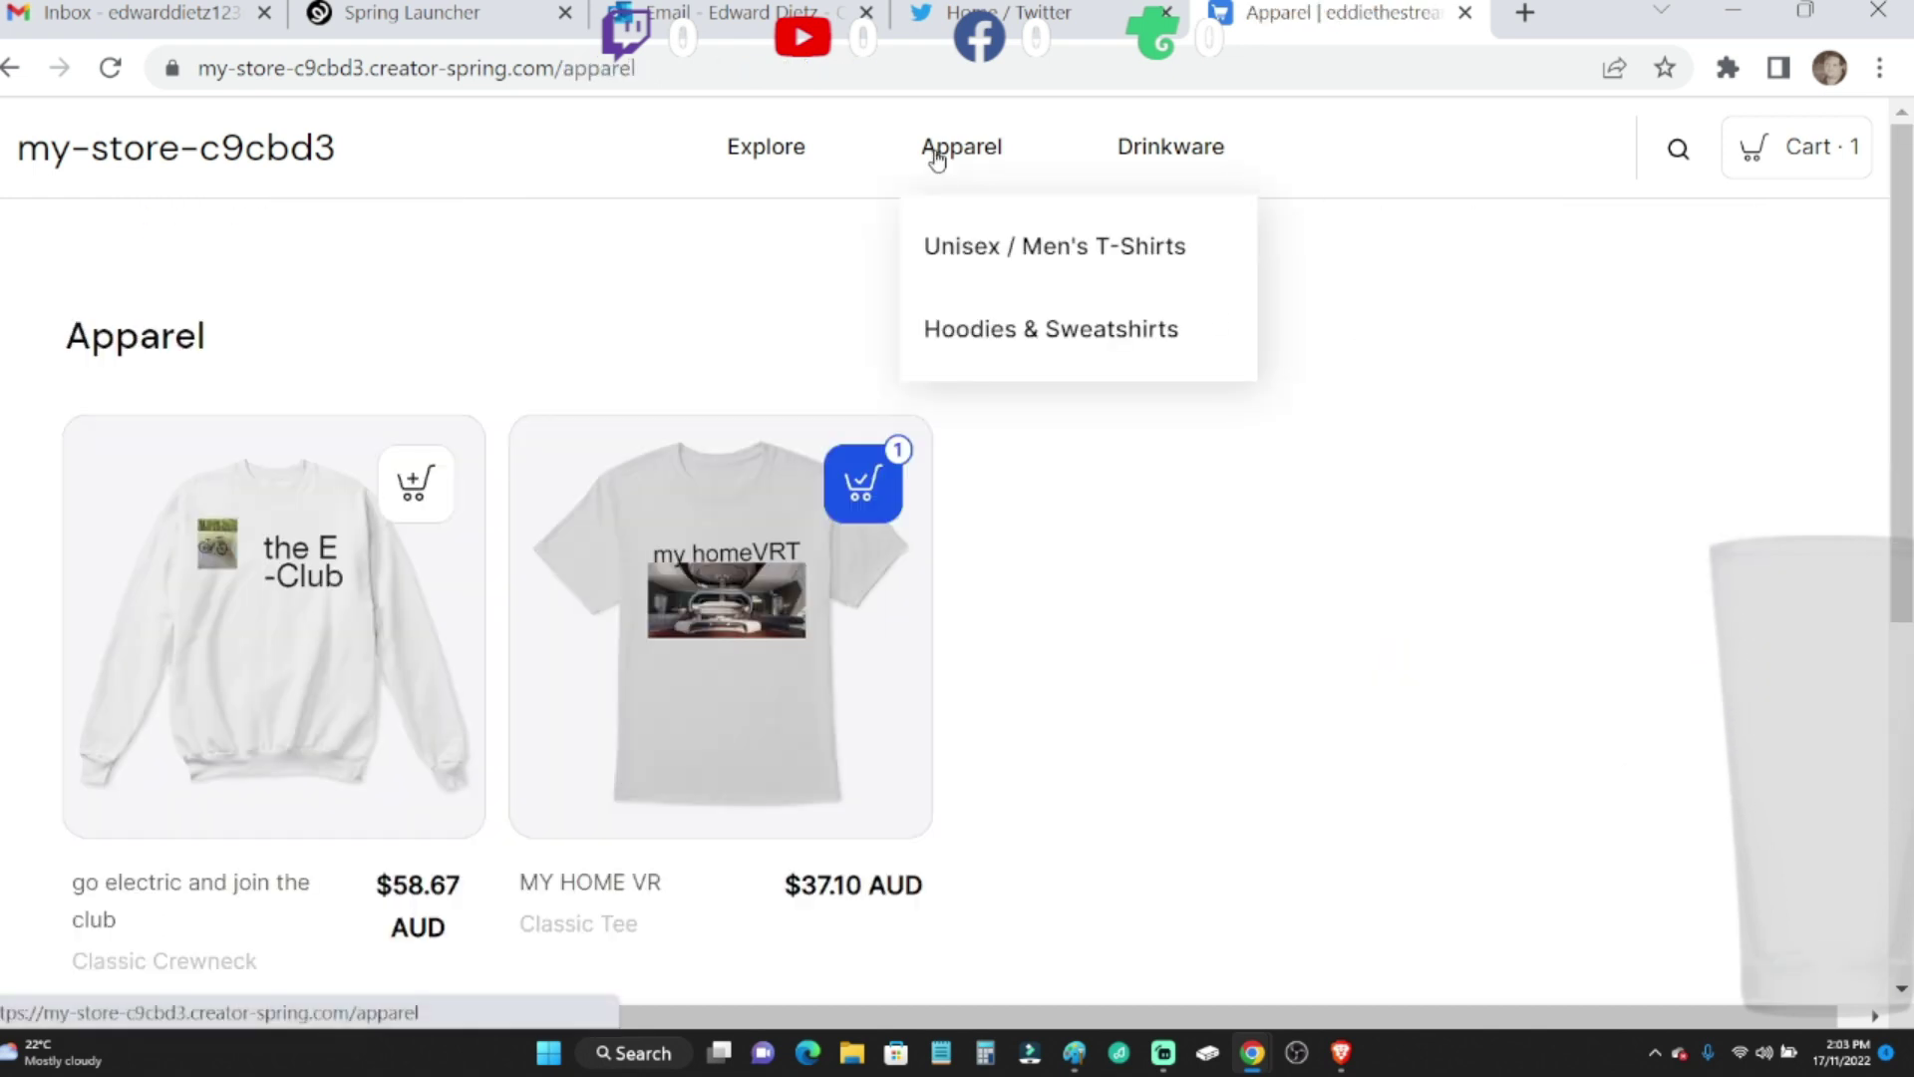
- Visit the store's featured products and Drinkware category pages
click(756, 159)
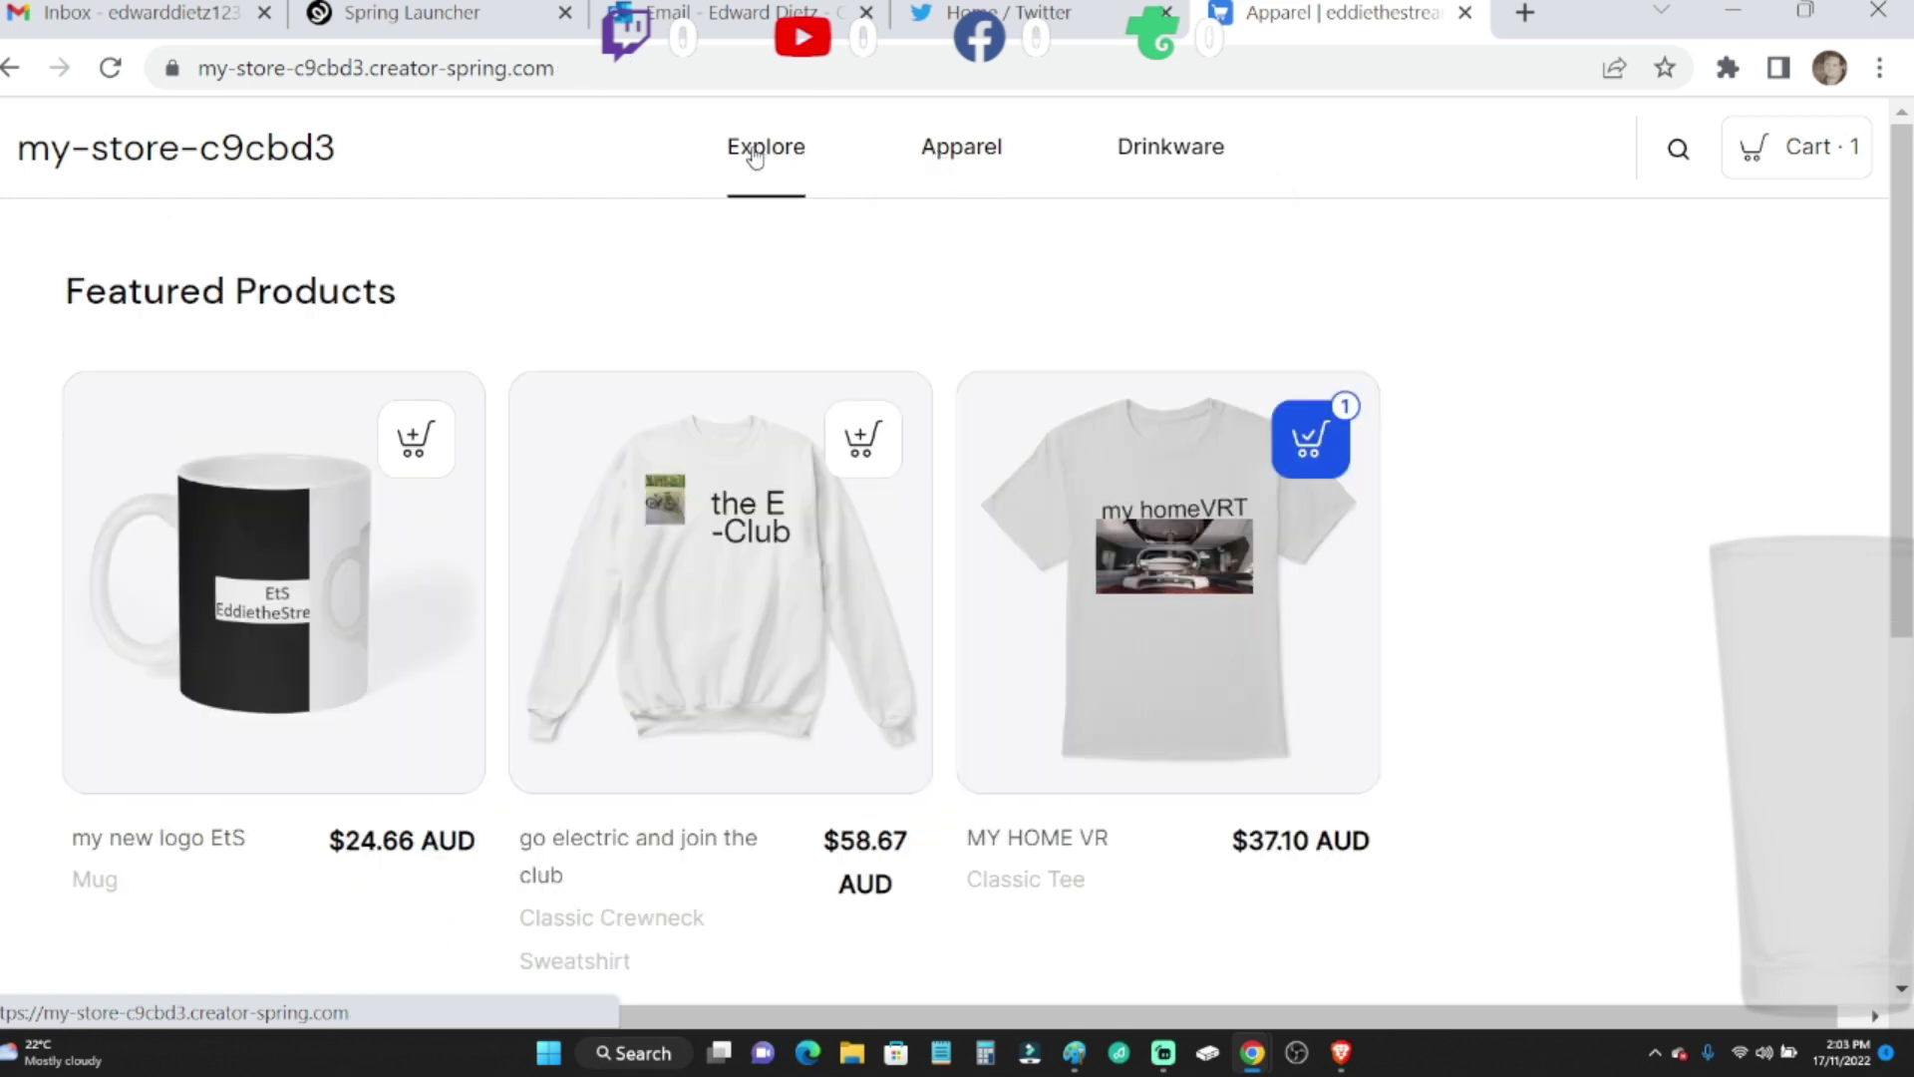
click(1152, 163)
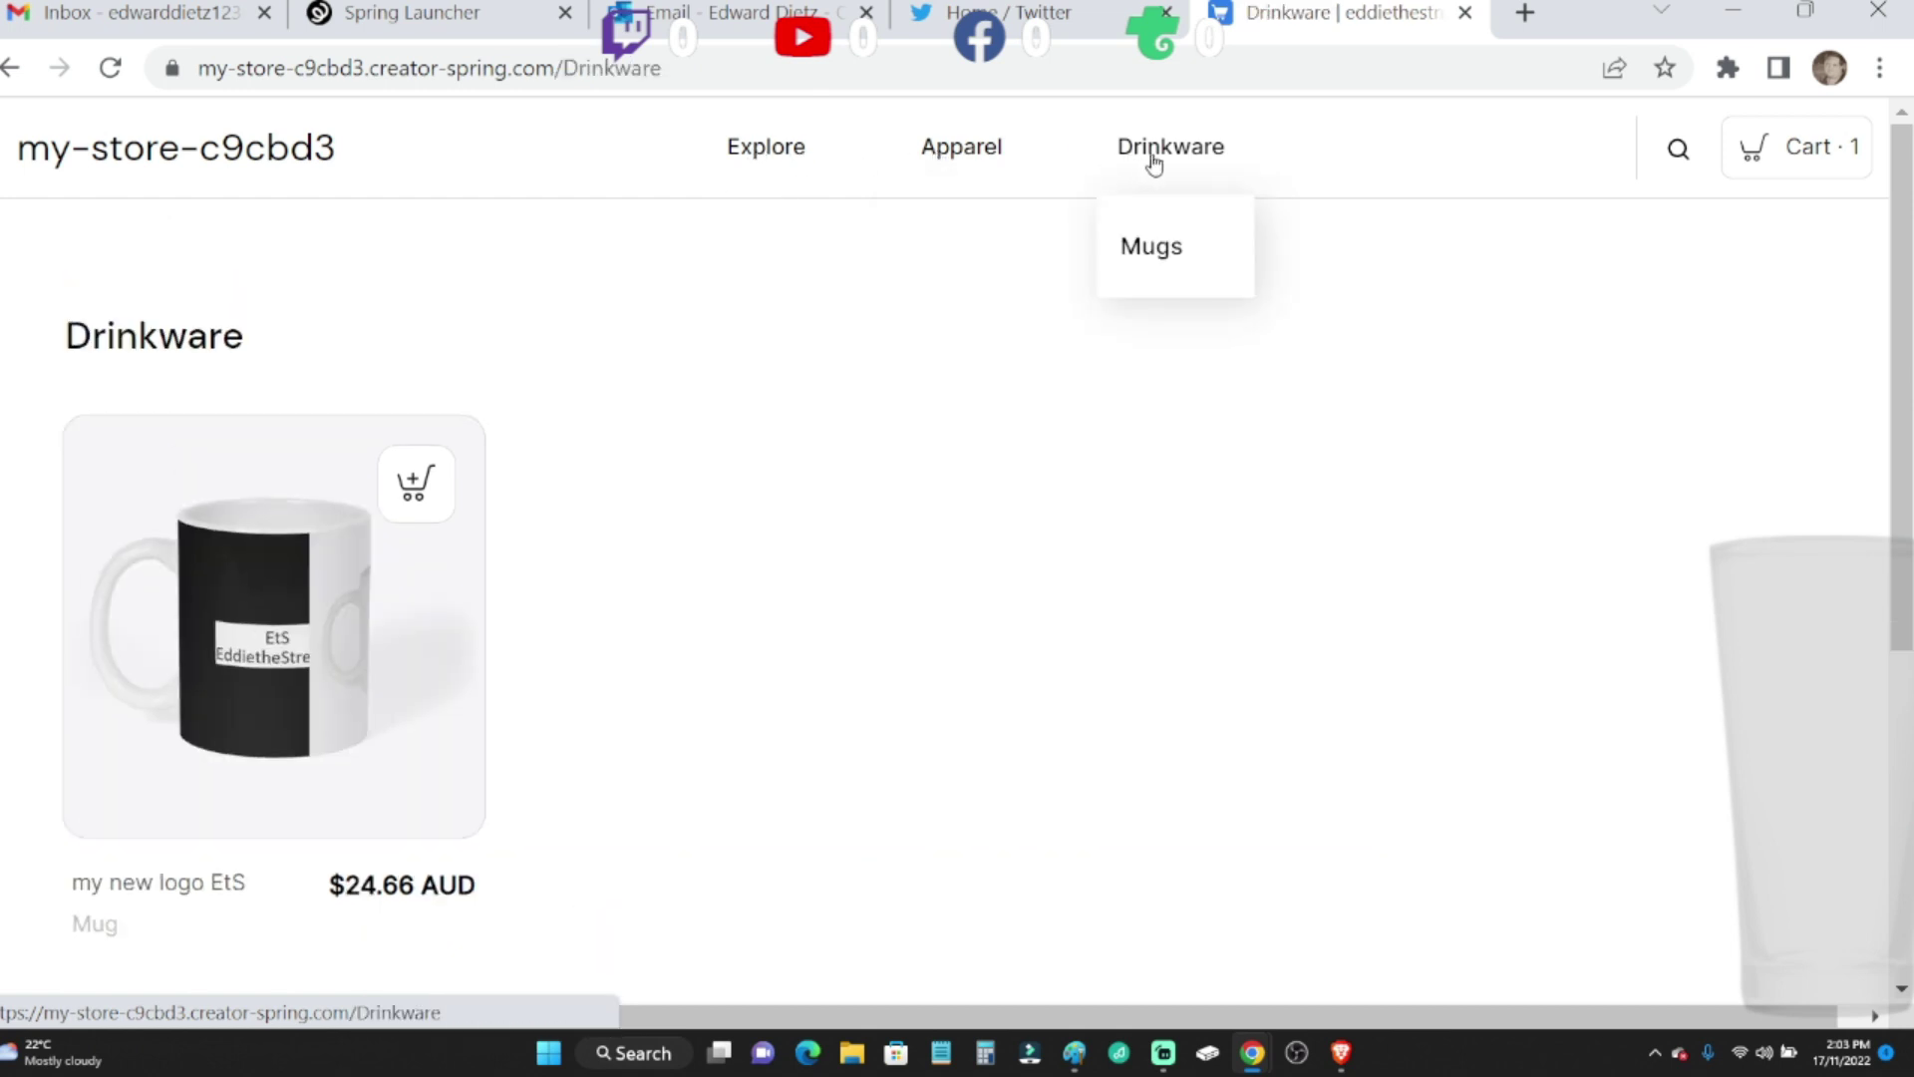
click(792, 150)
scroll(1680, 438, down, 2)
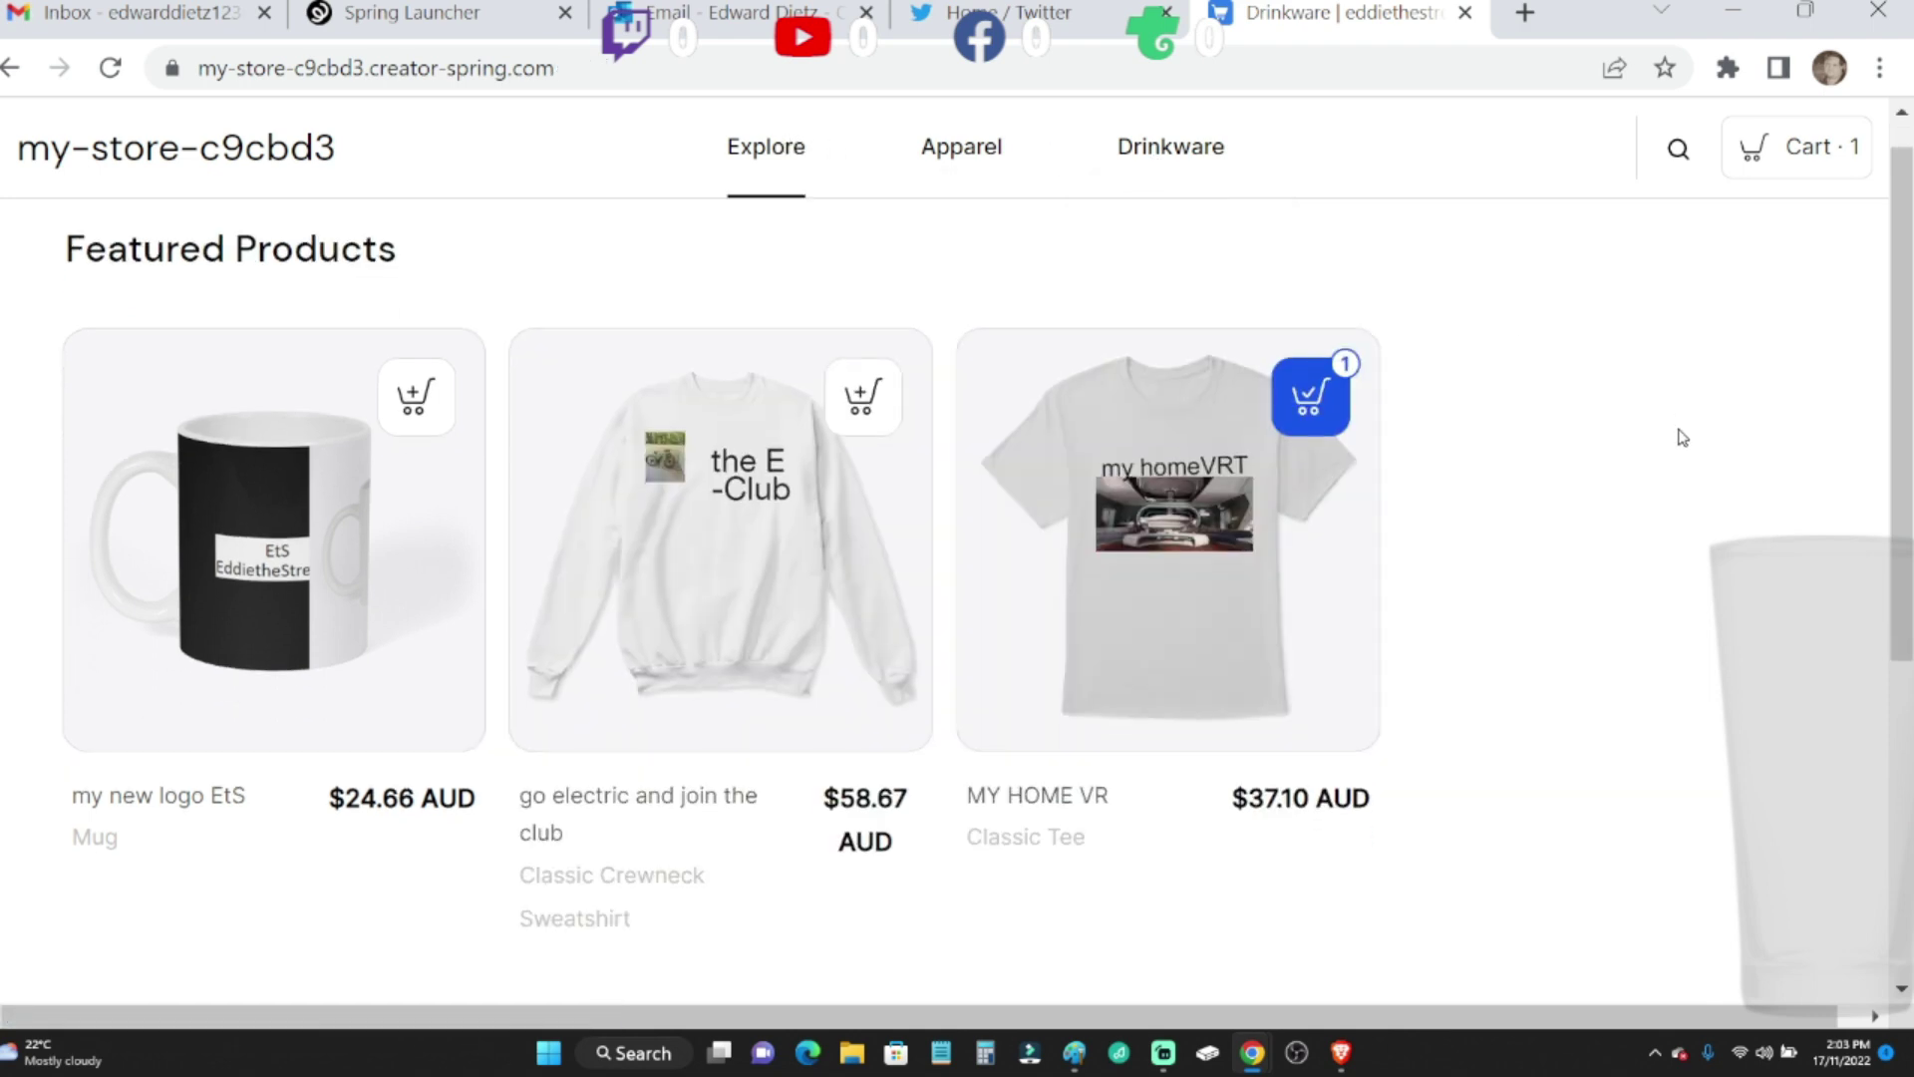
scroll(1679, 437, up, 1)
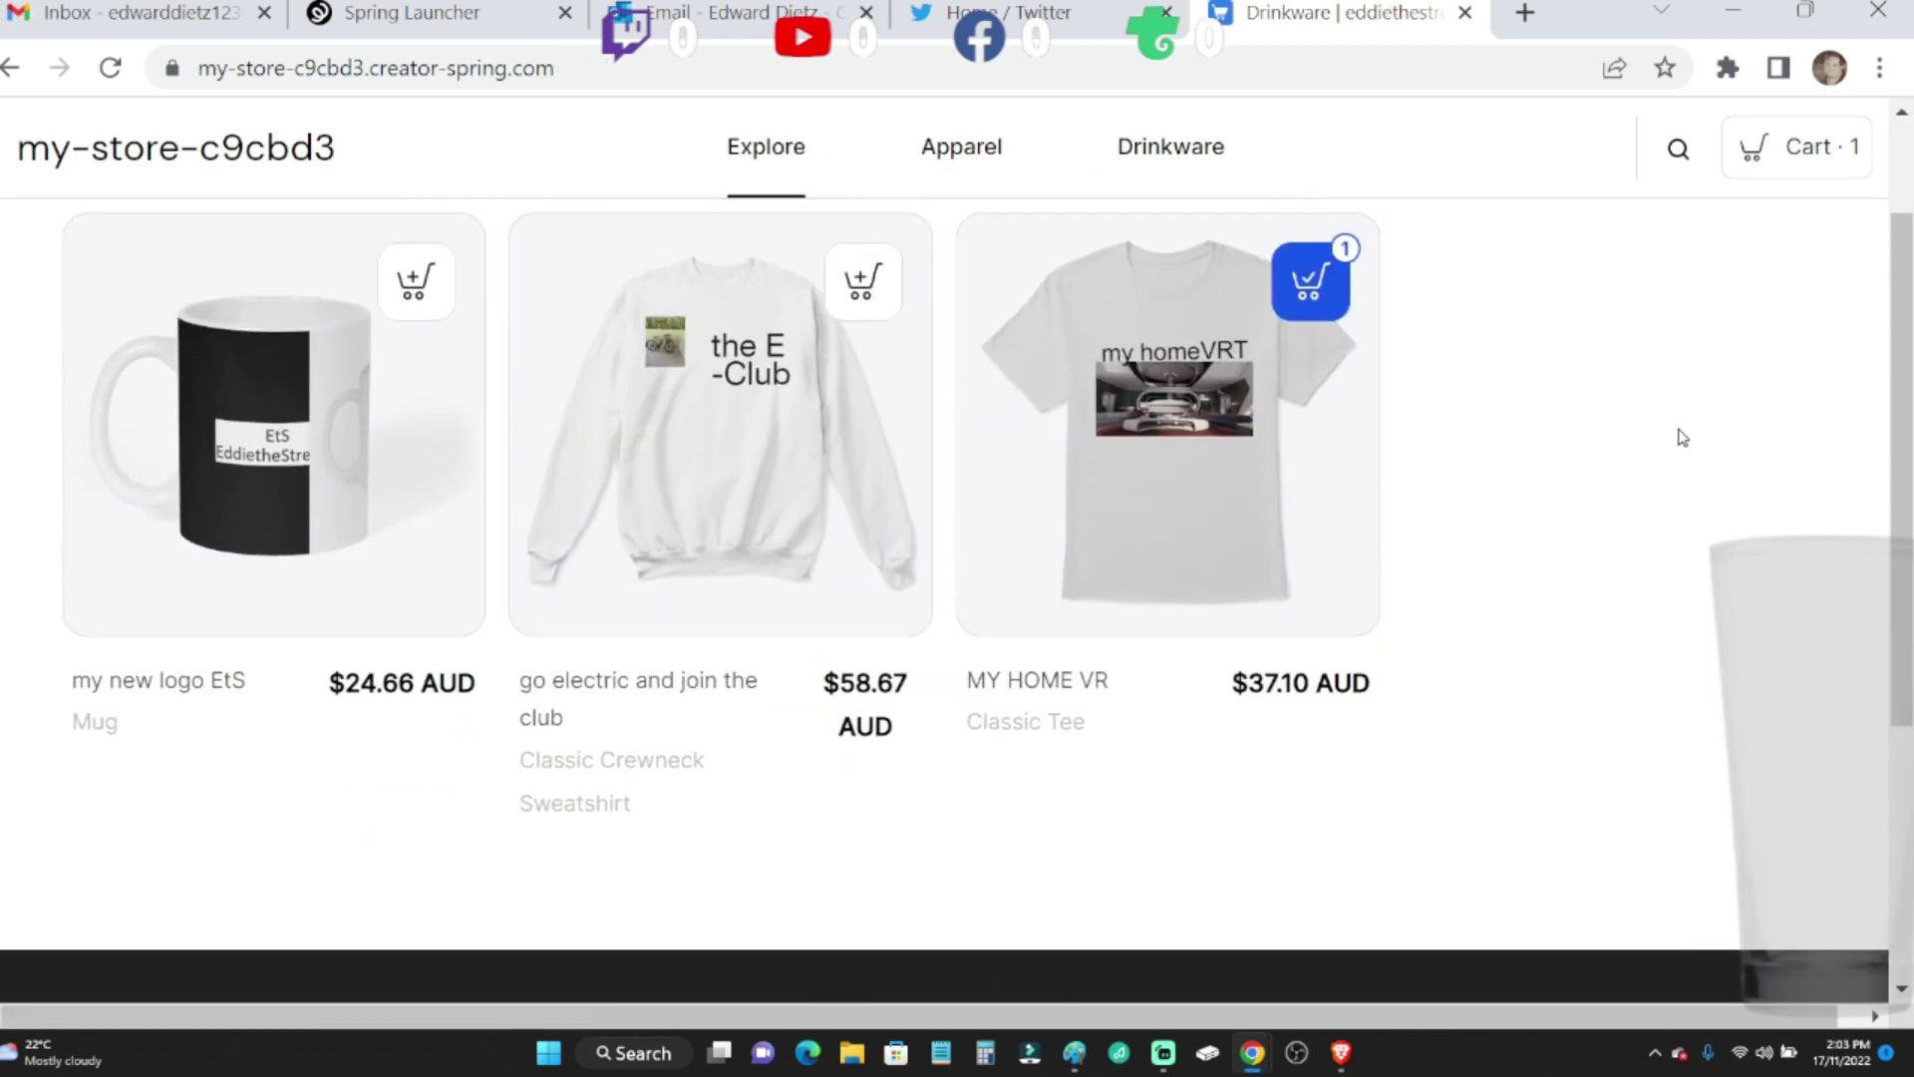
scroll(1680, 437, up, 1)
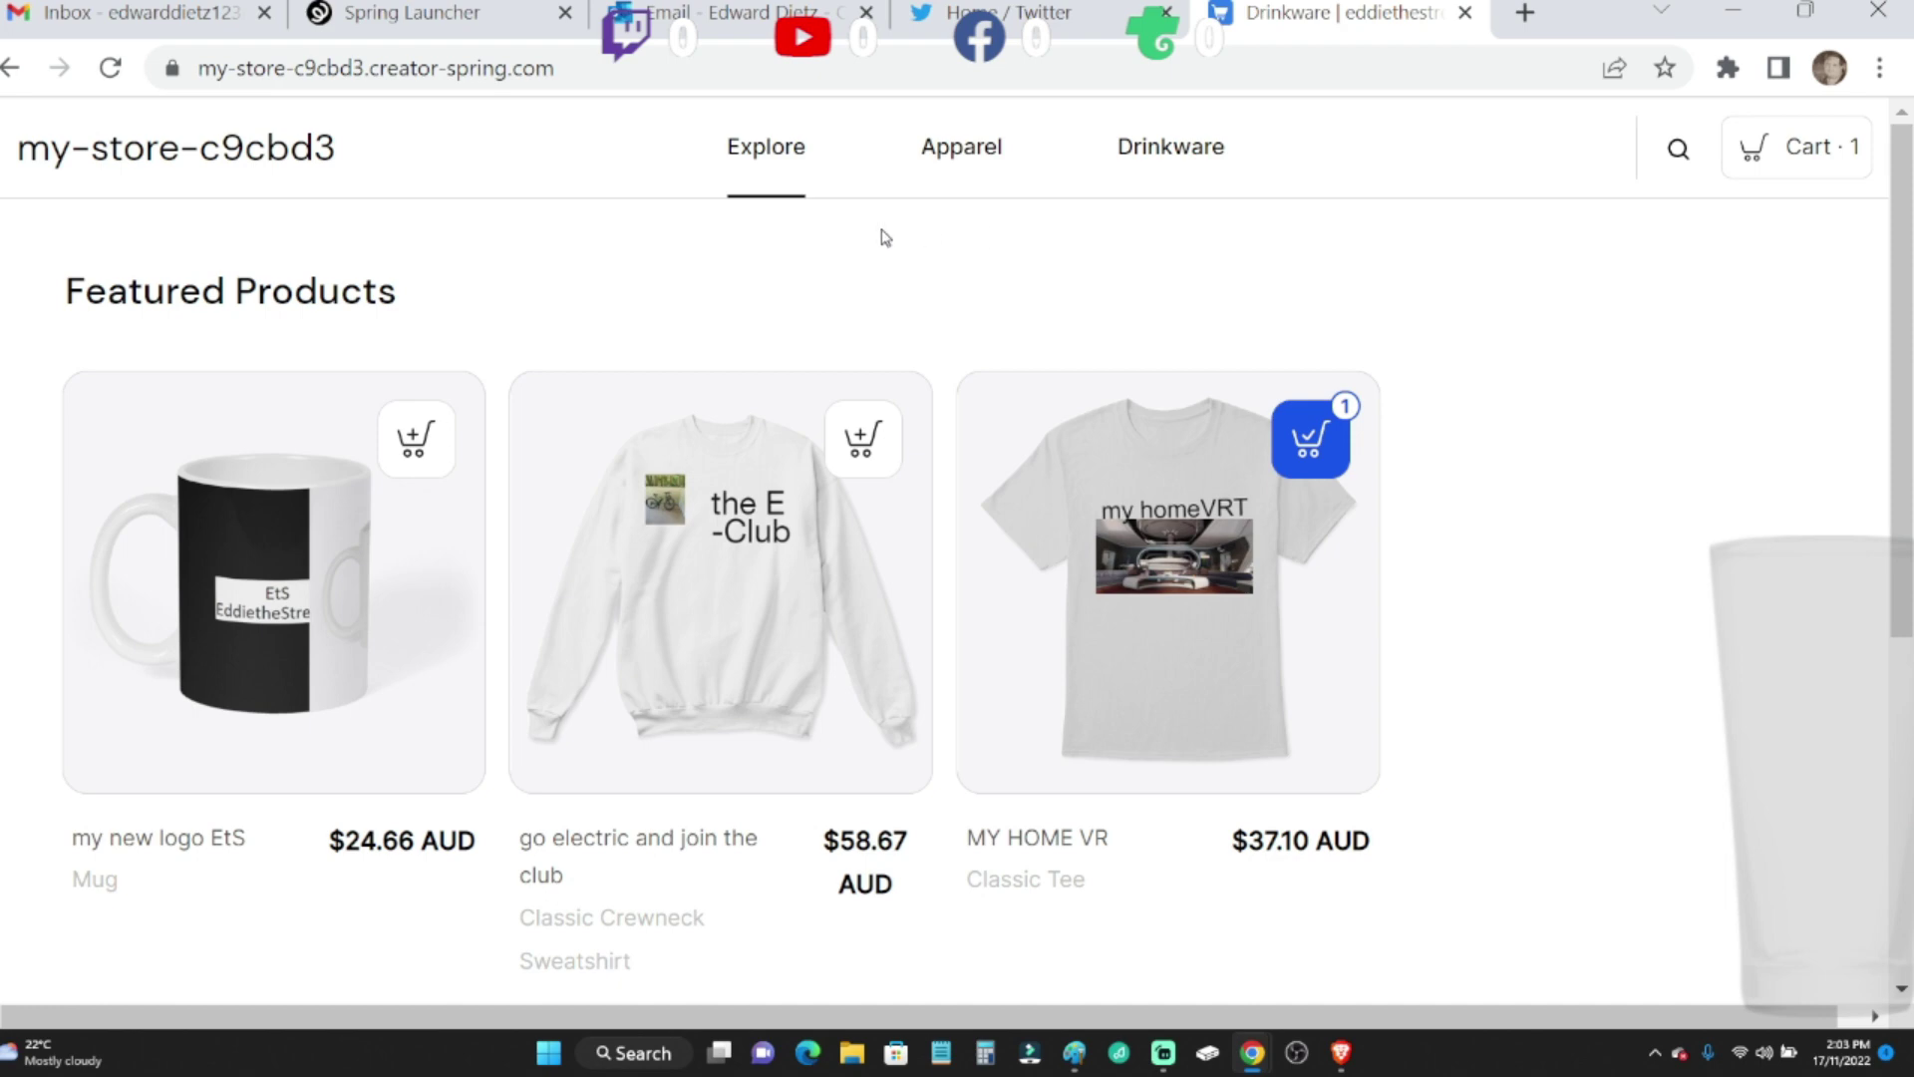
- Go back through Drinkware, featured, Apparel and mug pages to the go electric sweatshirt listing
click(8, 69)
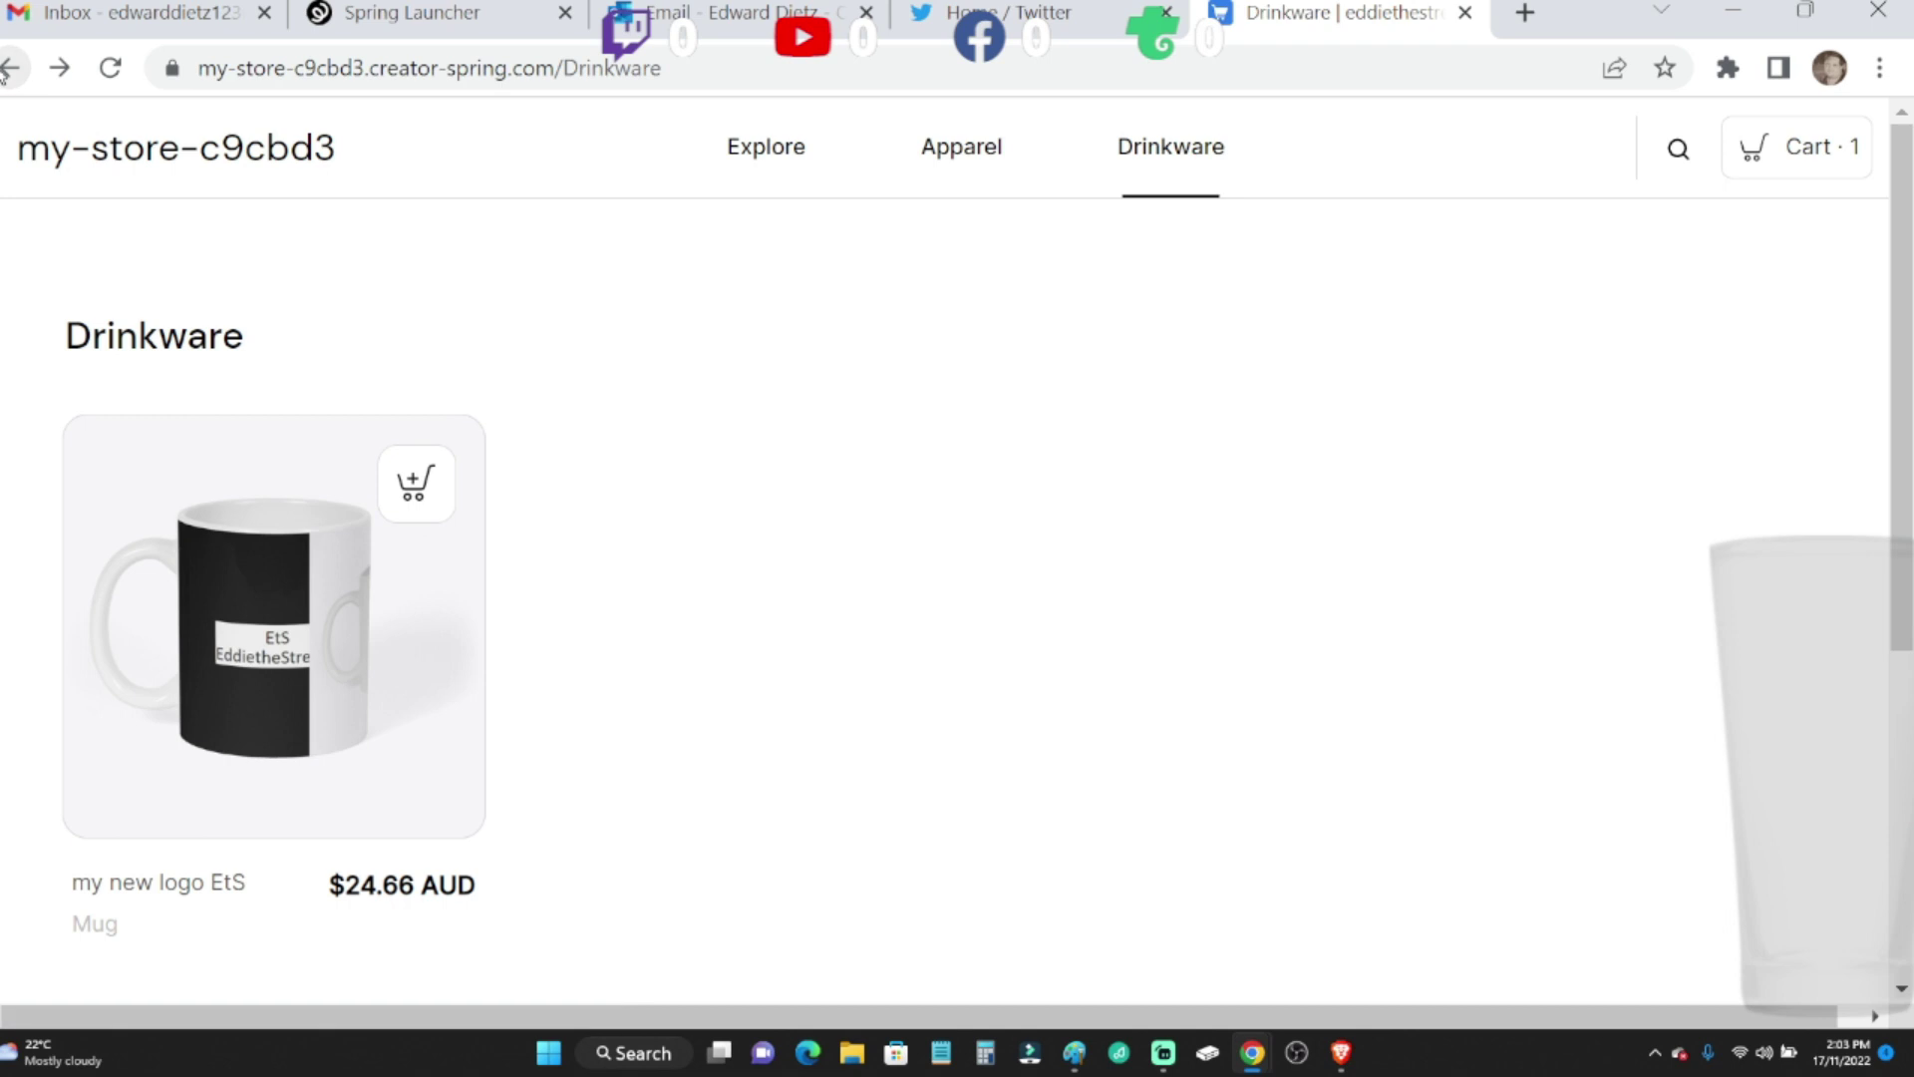
click(8, 68)
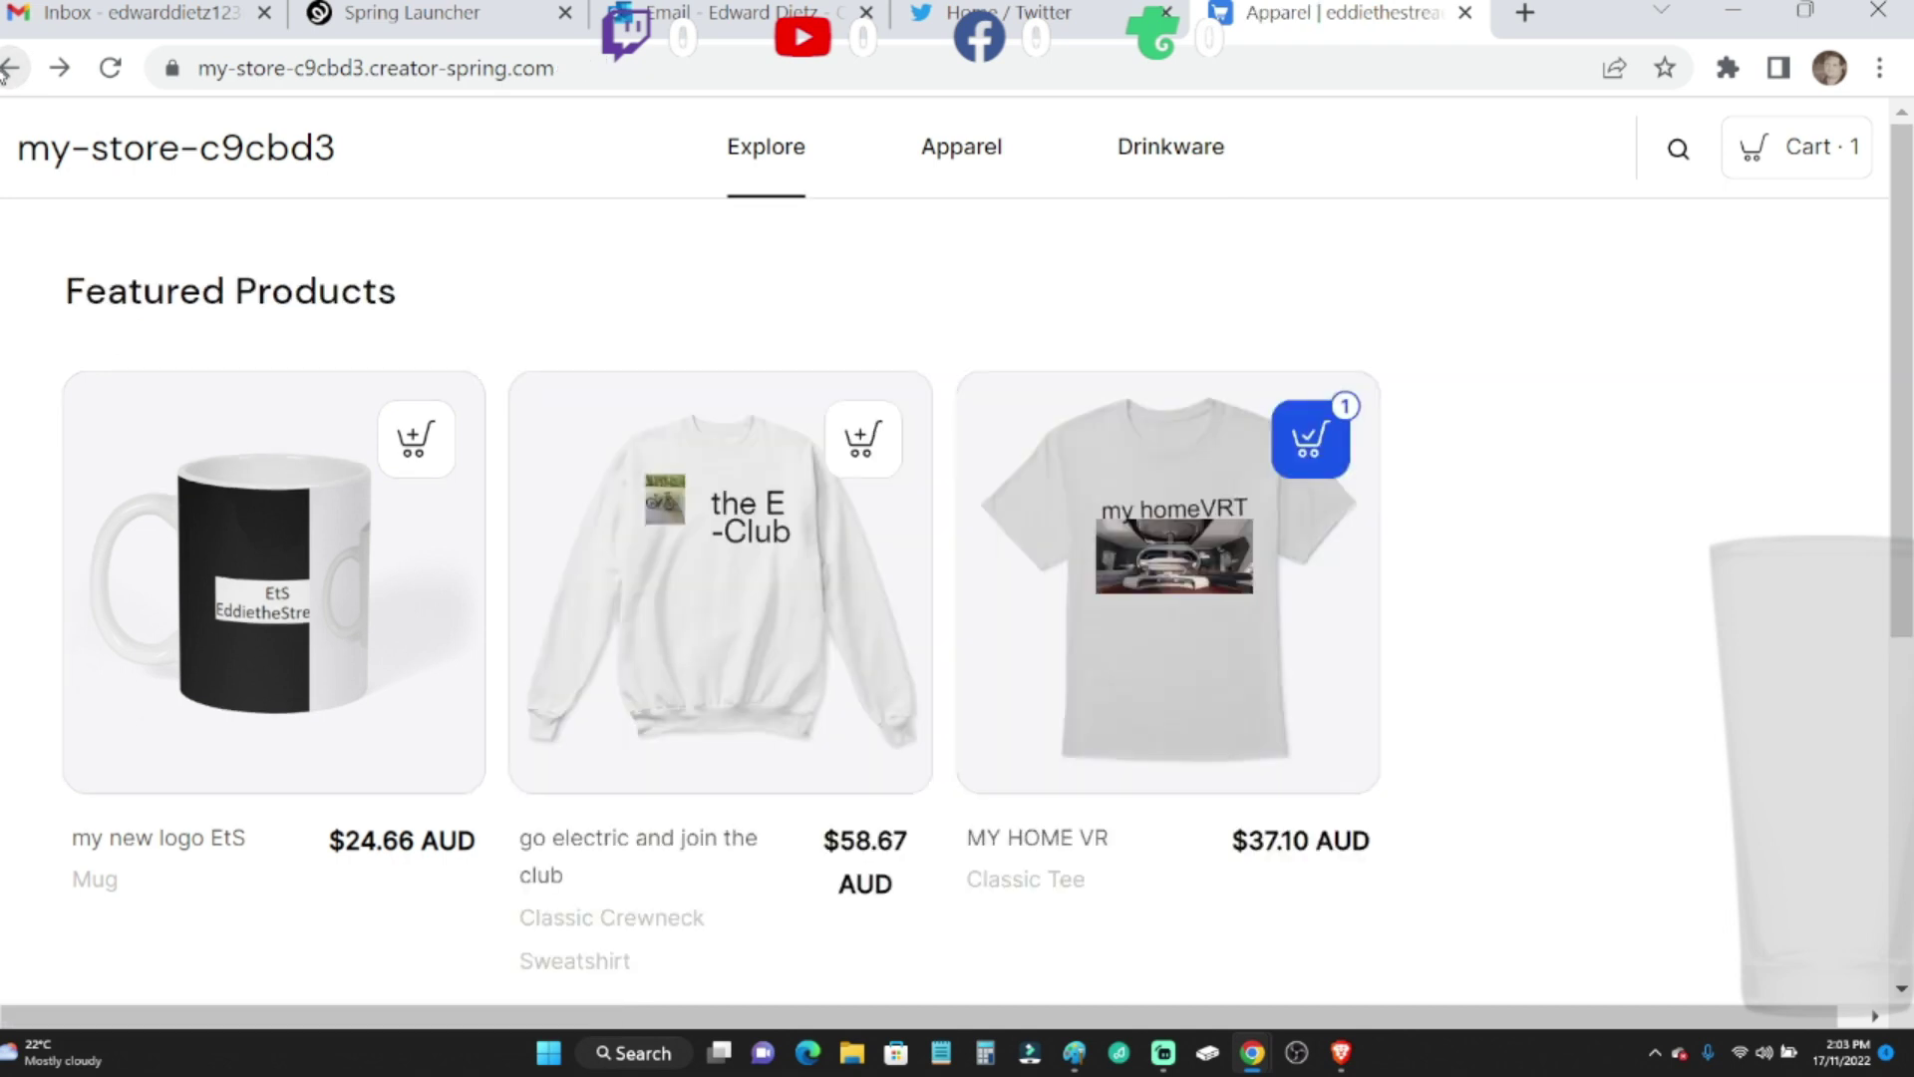
click(8, 69)
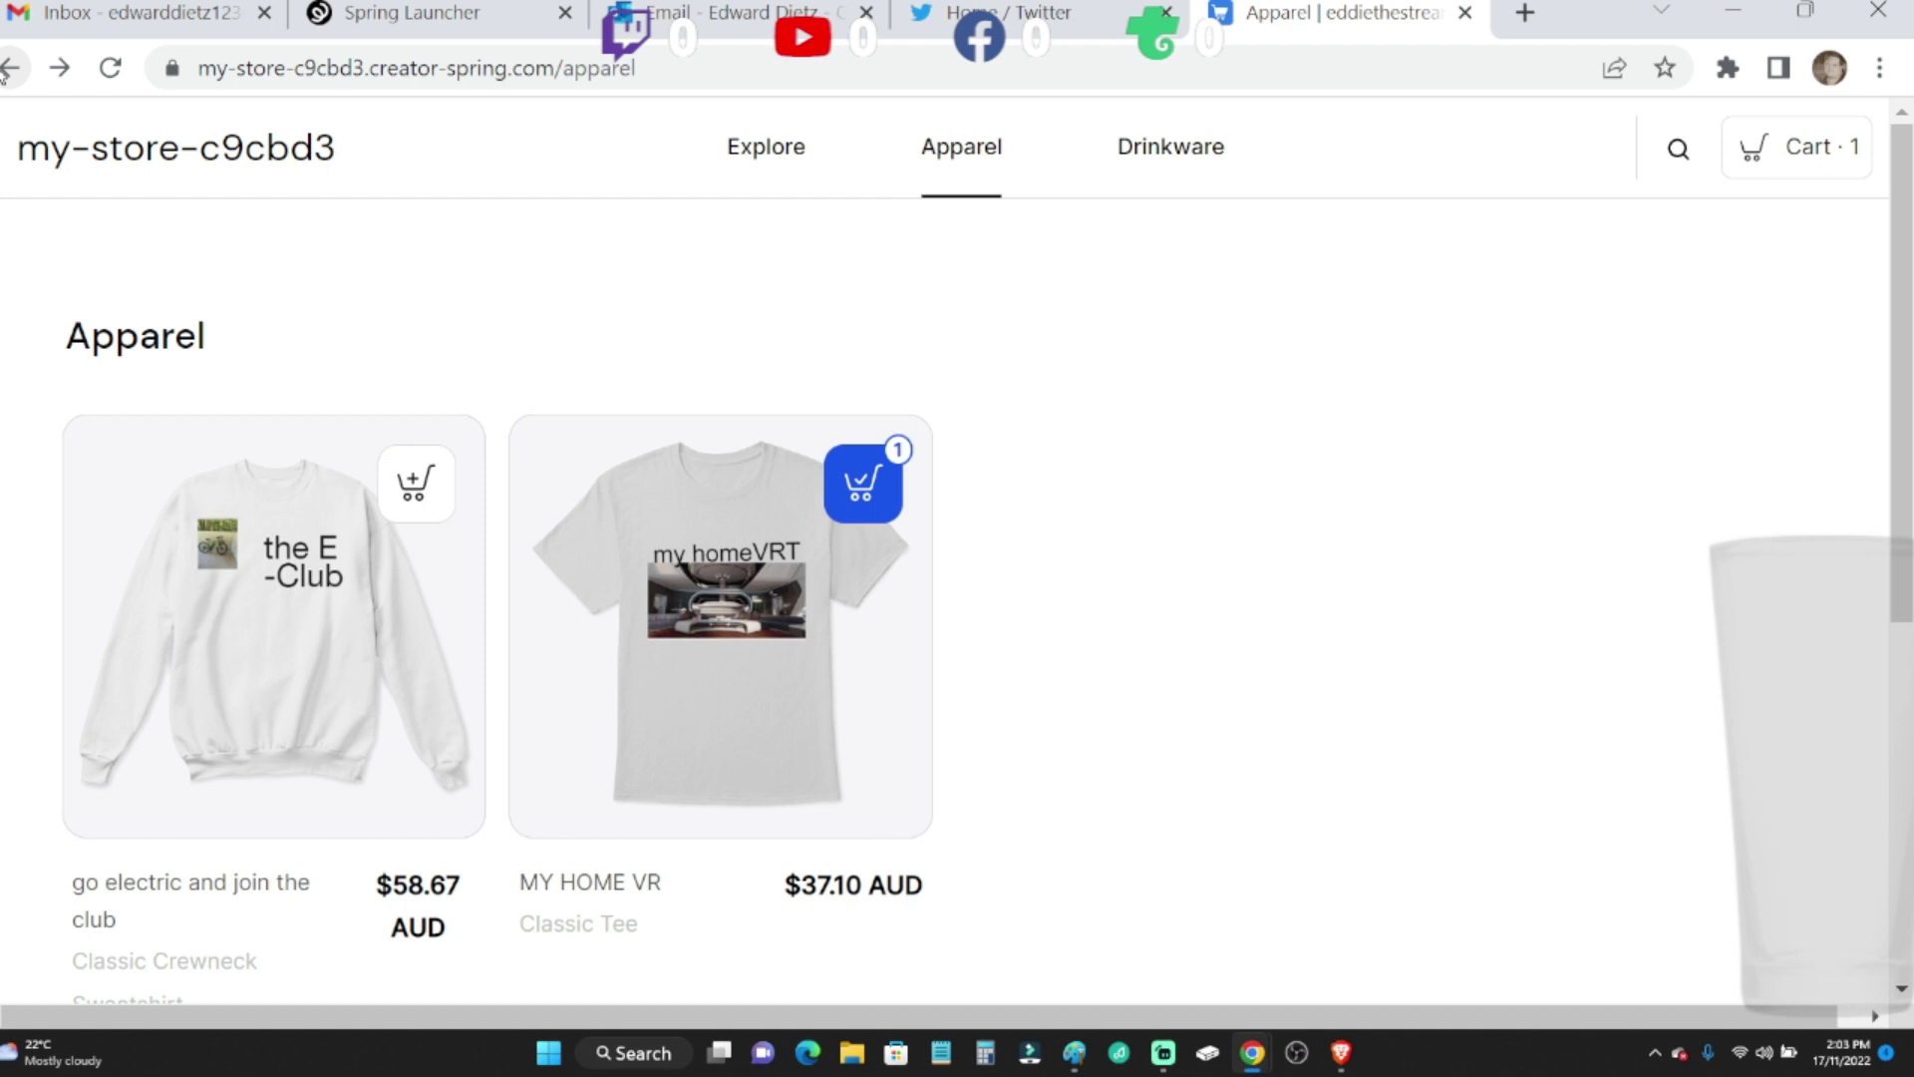
click(7, 69)
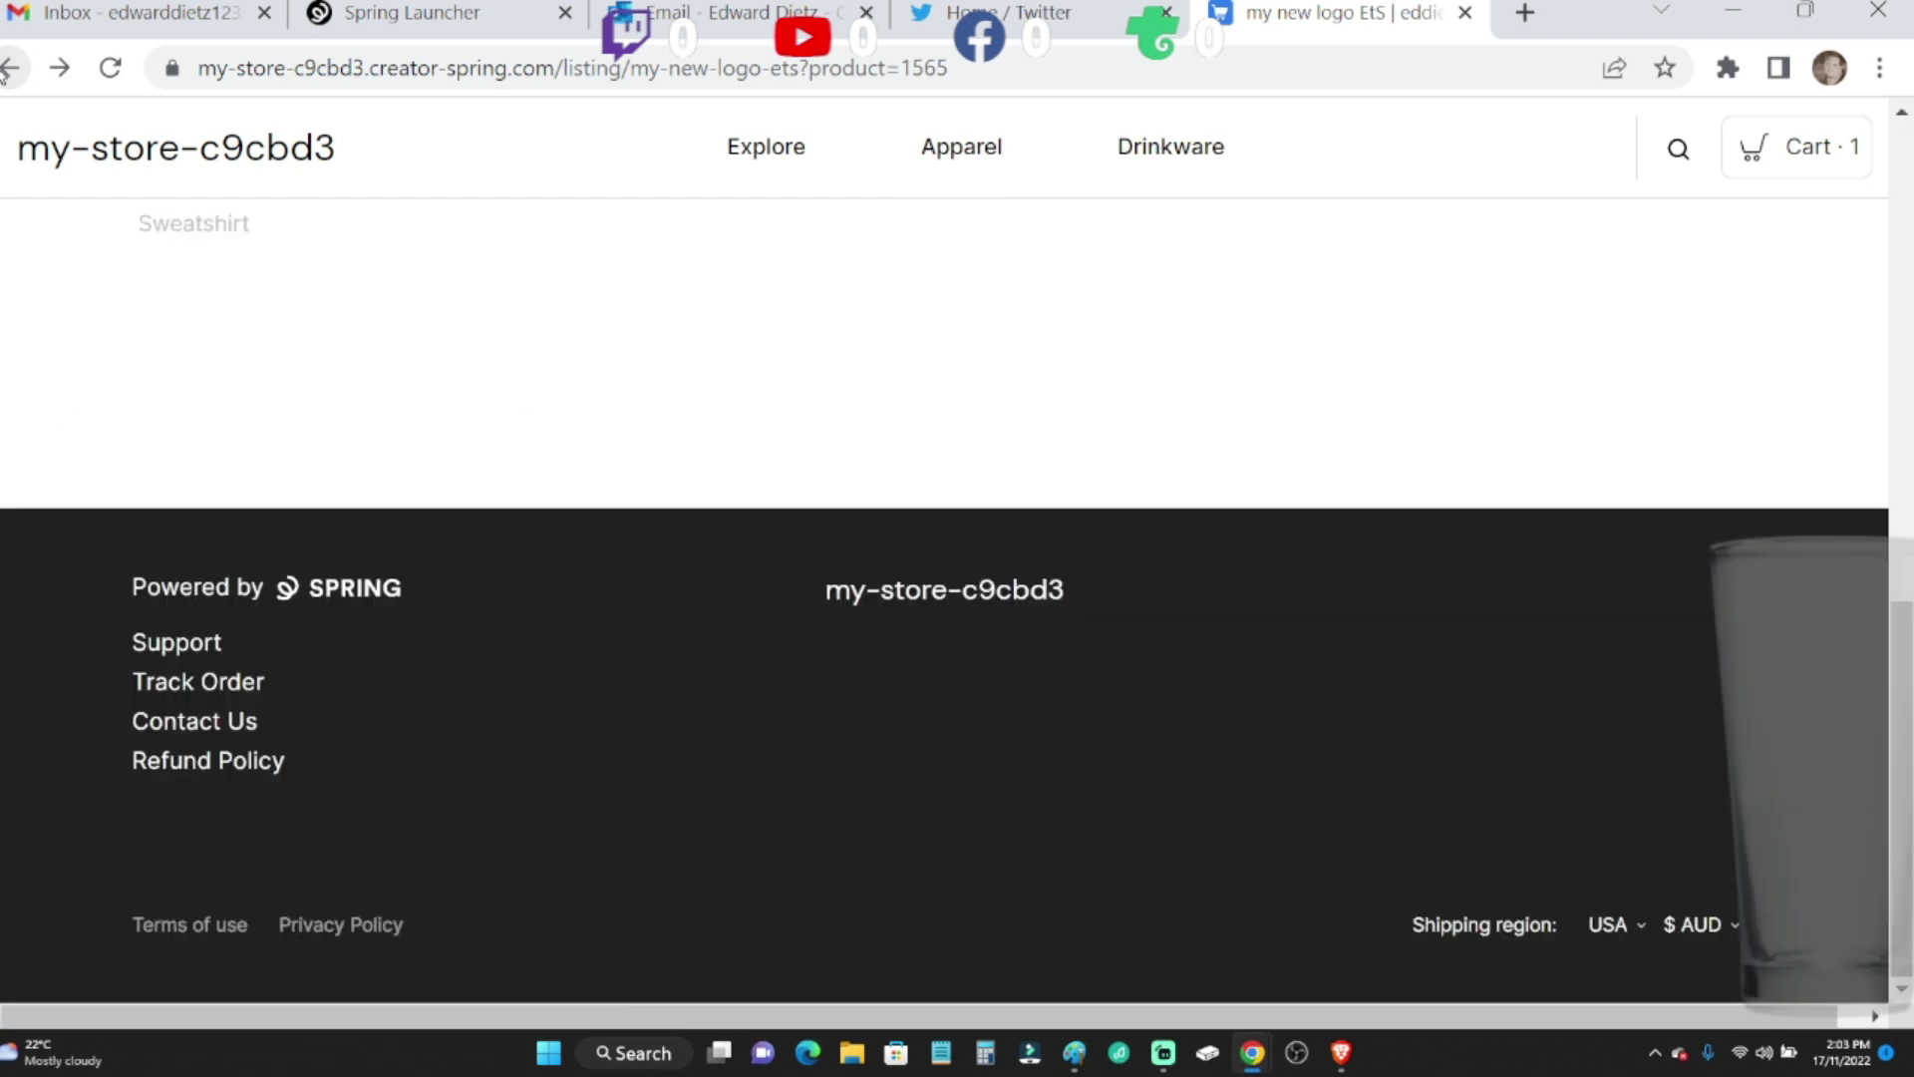
click(8, 69)
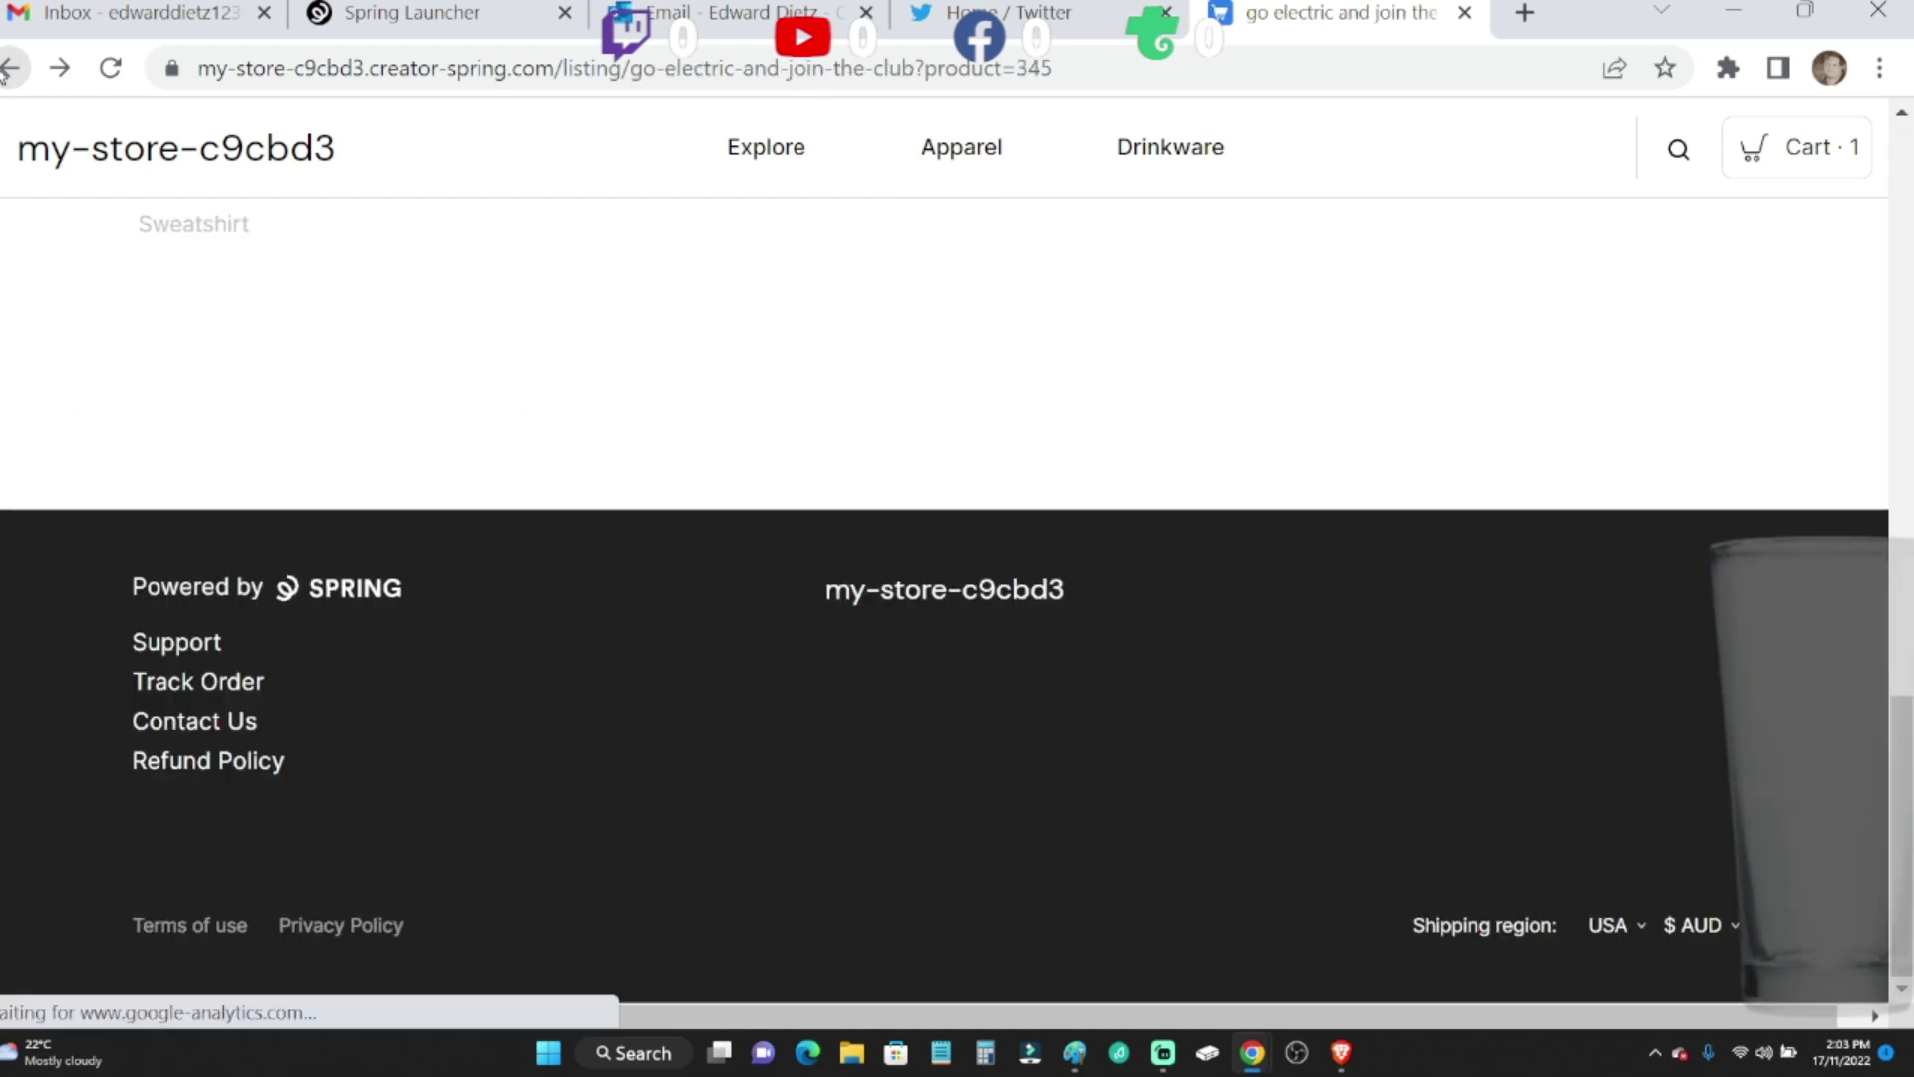
- Return to the MY HOME VR tee page, then open Google in a new tab under the second account
click(8, 69)
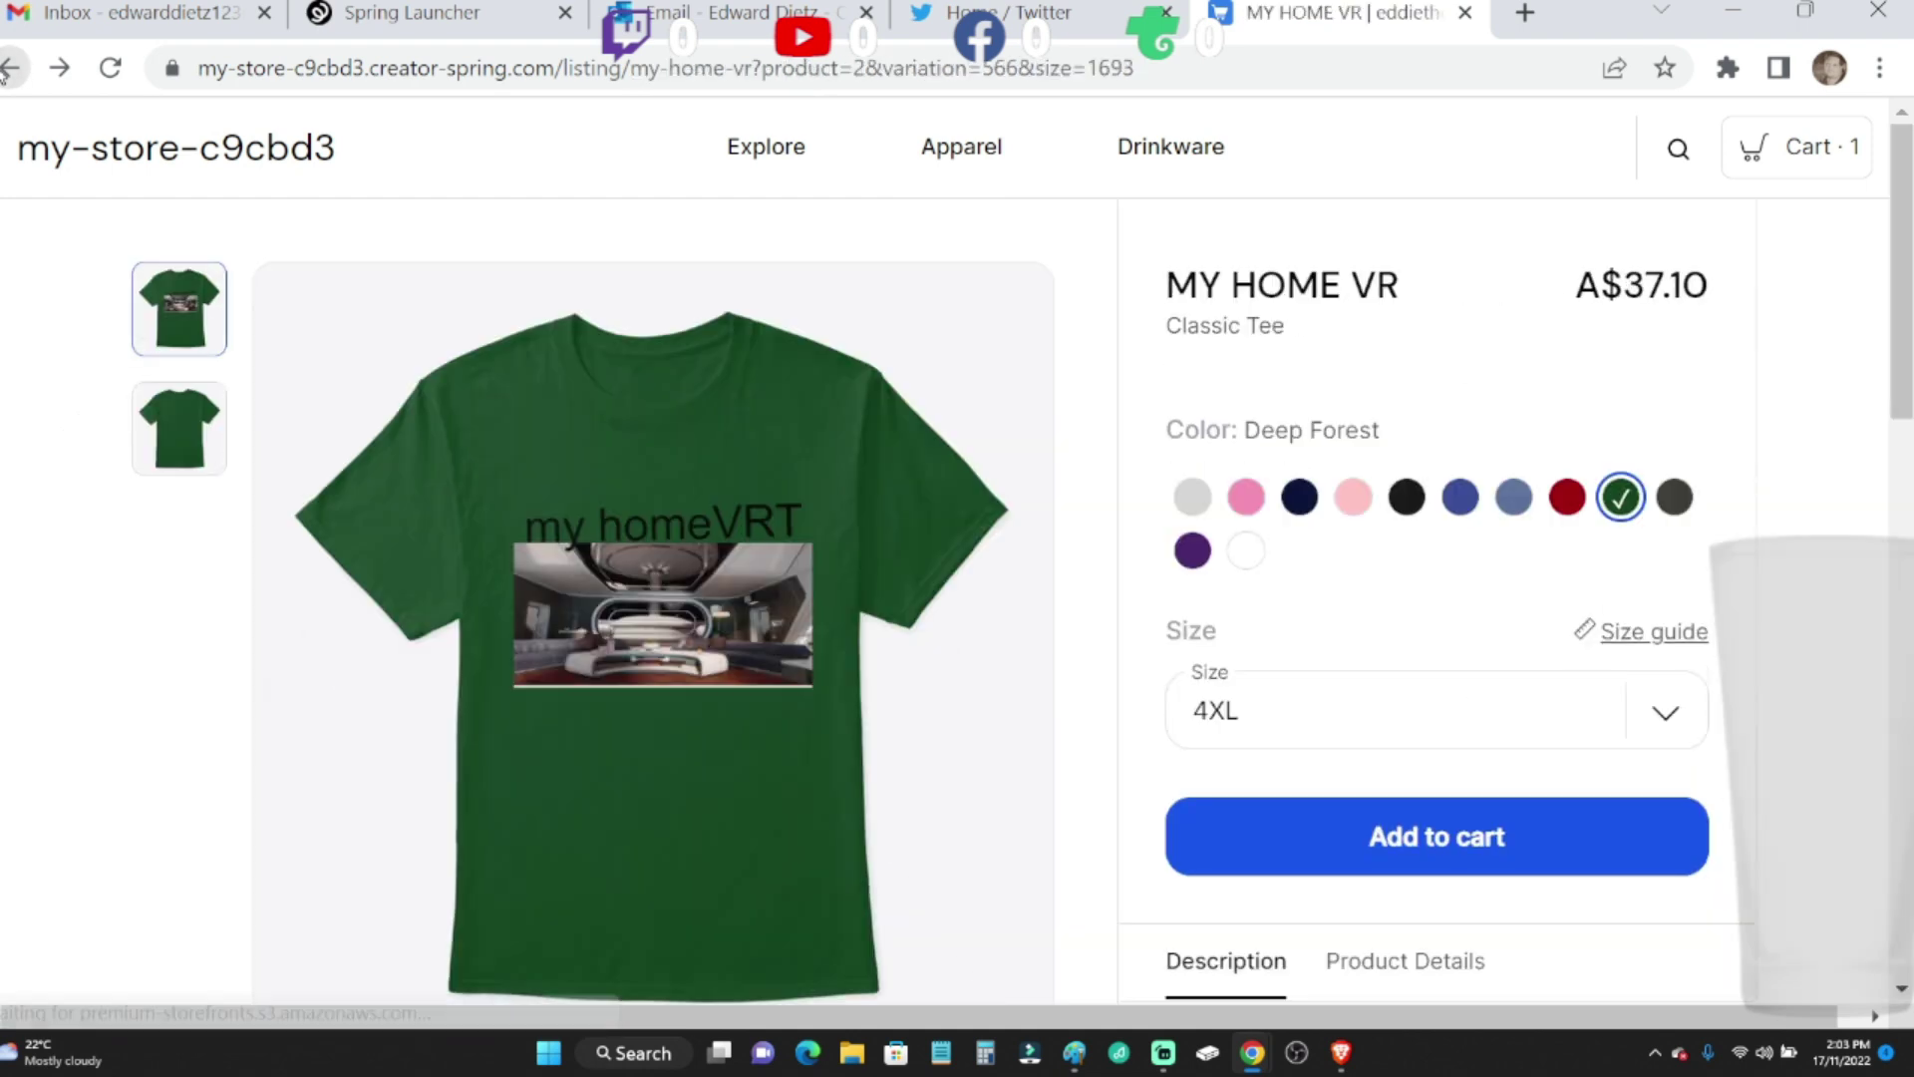
click(1525, 13)
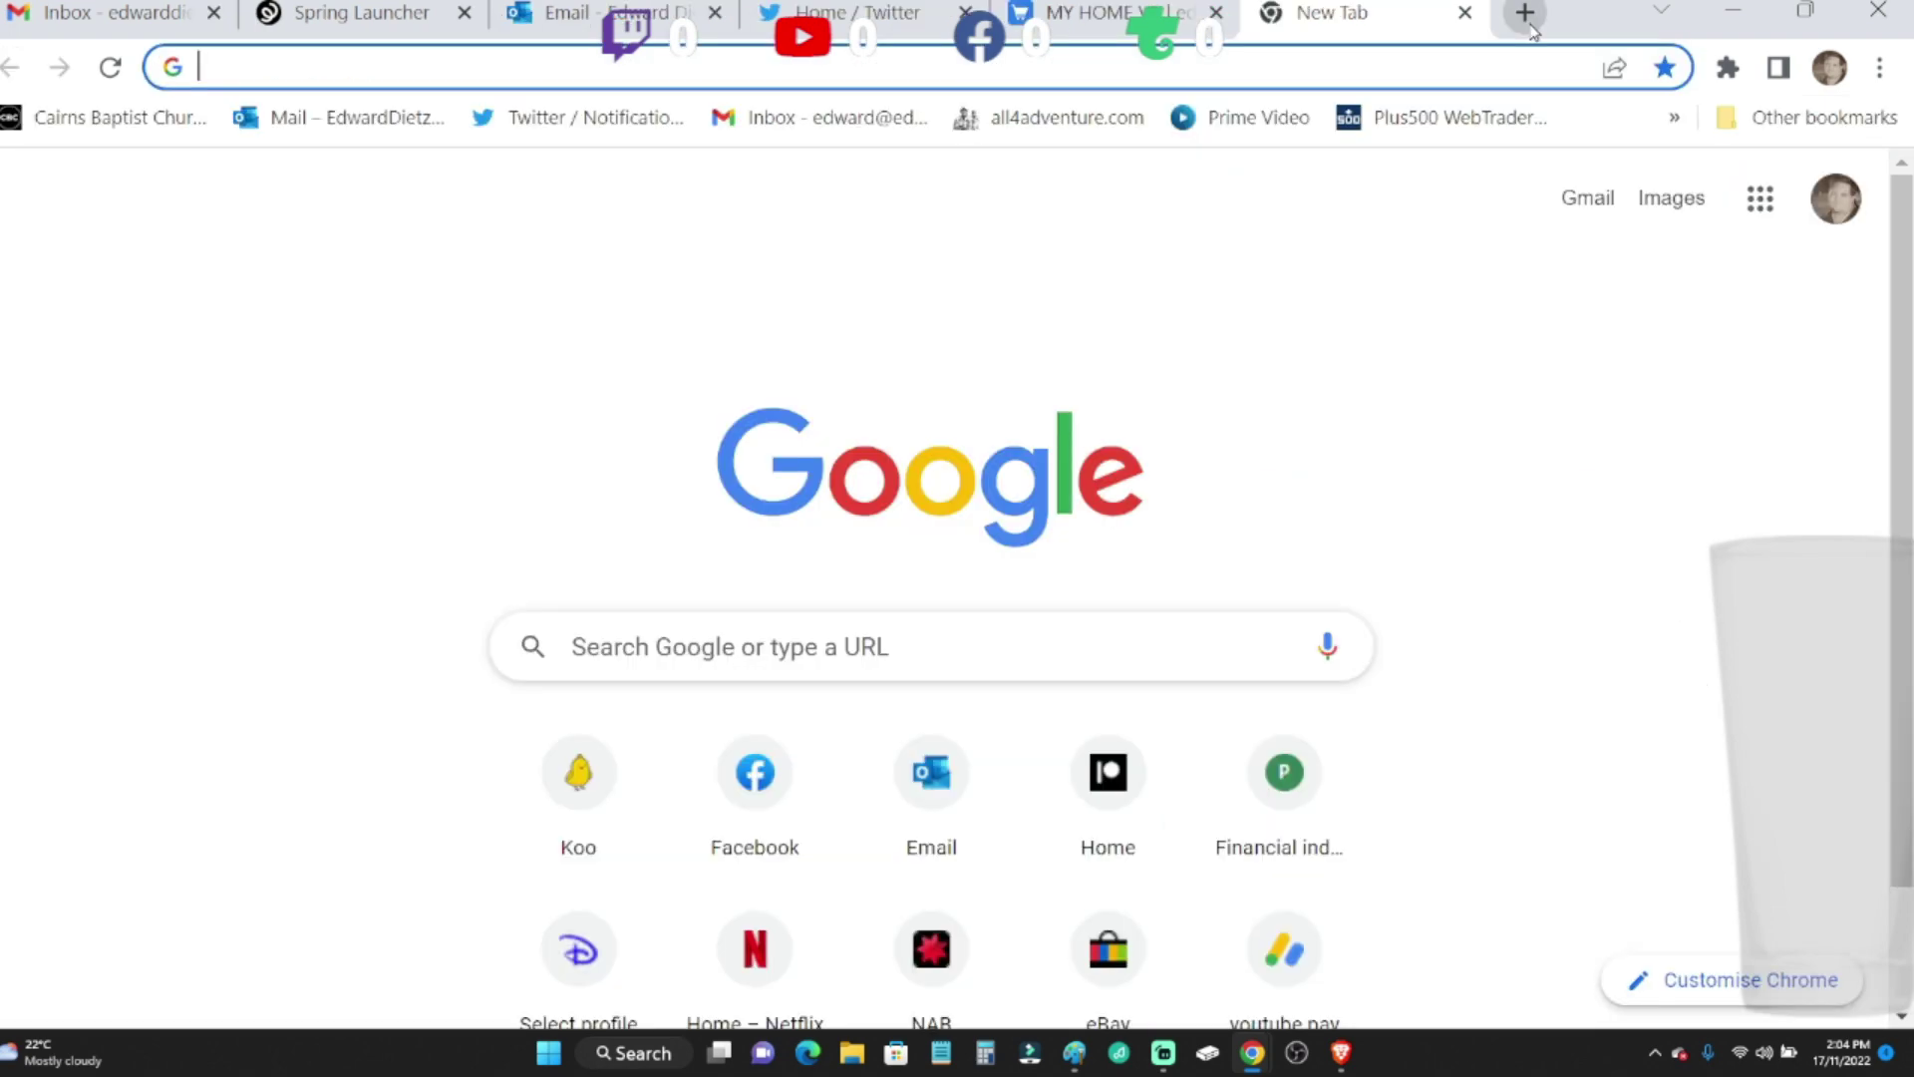
click(1747, 207)
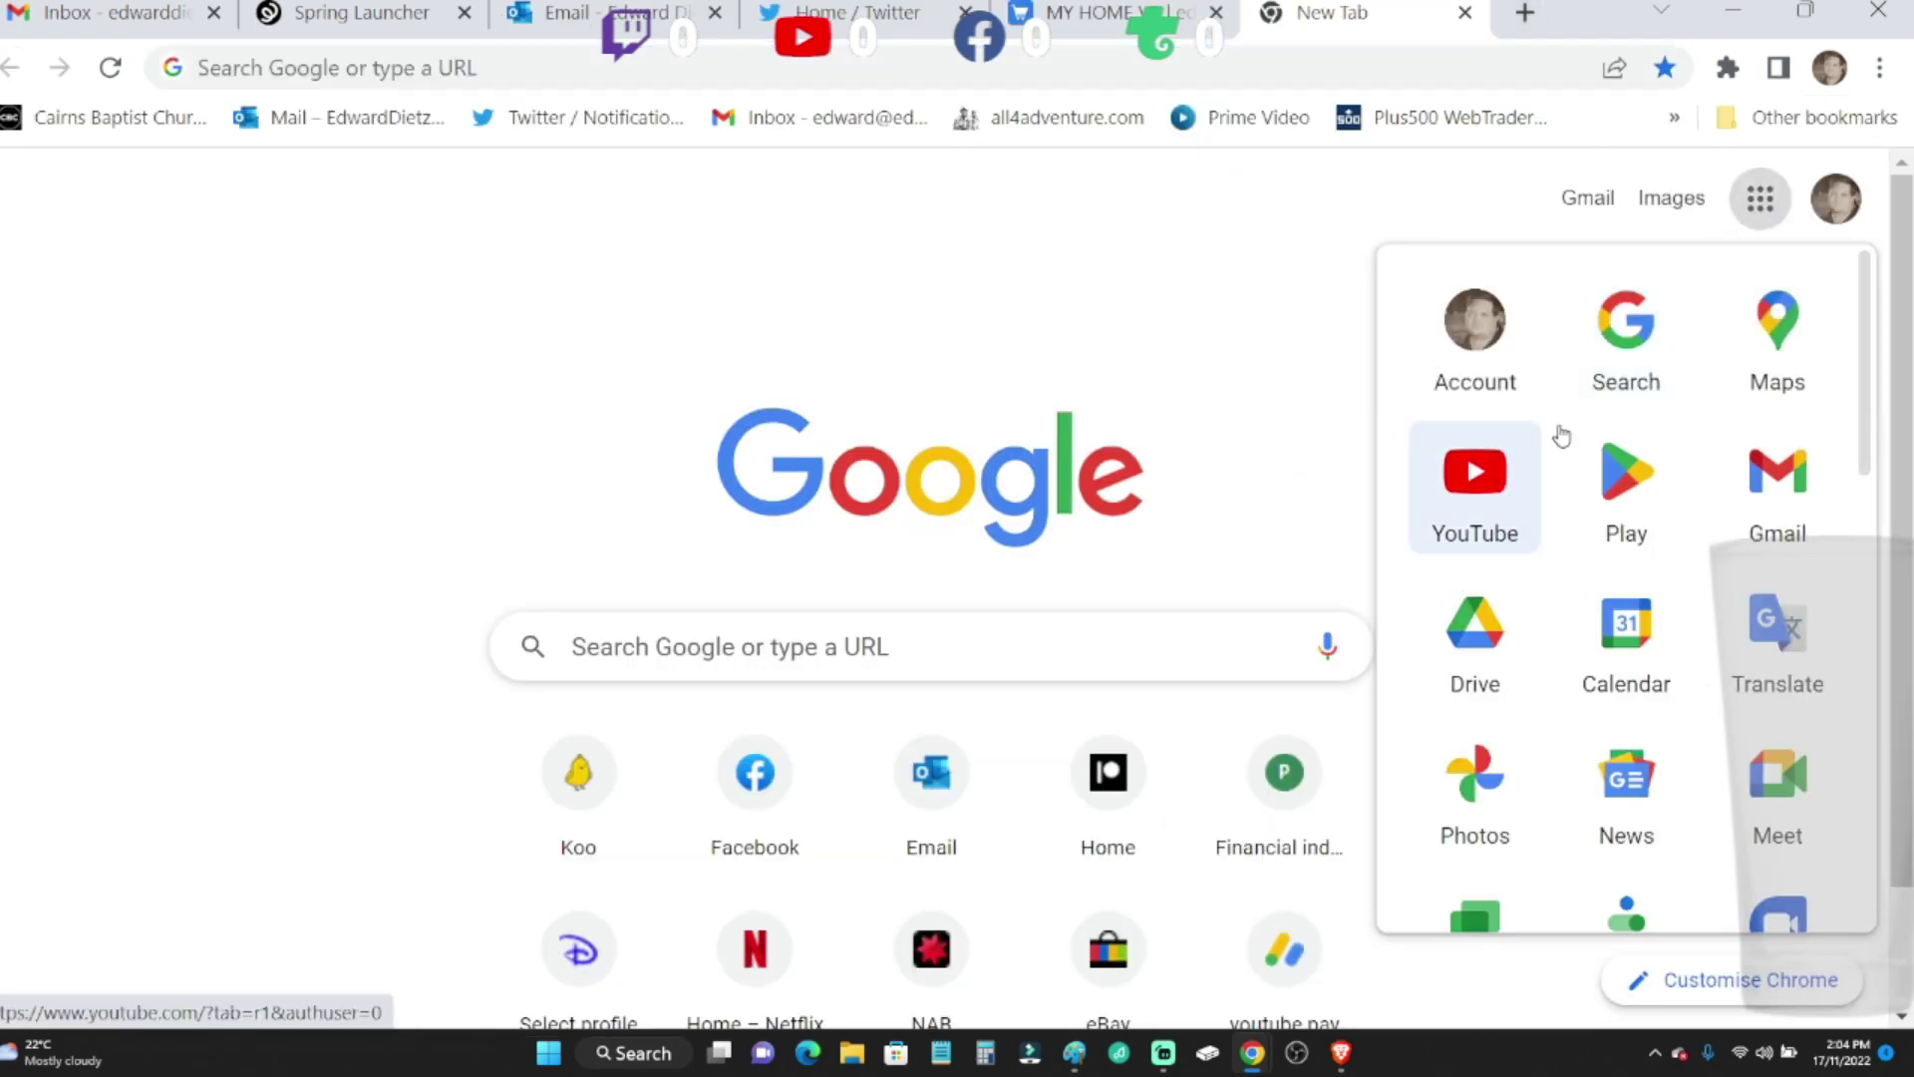
click(1837, 210)
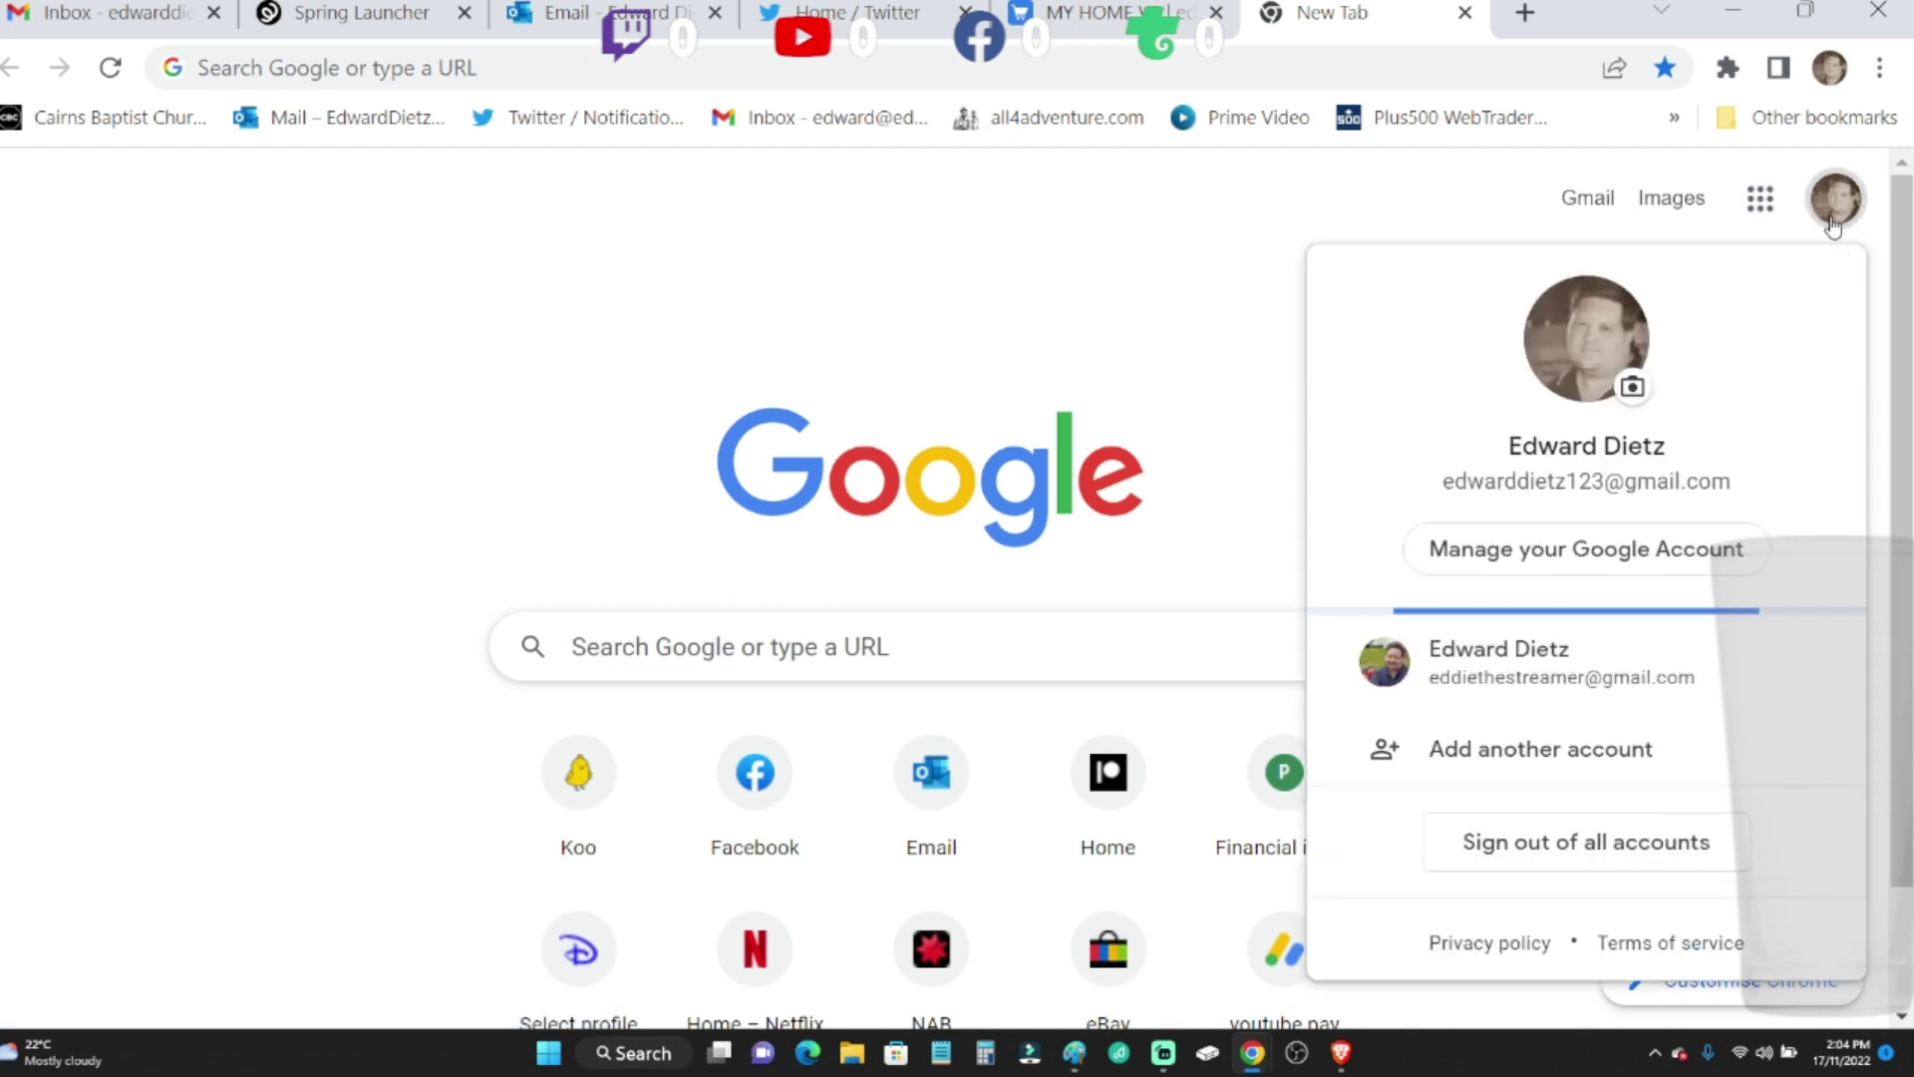
click(1574, 662)
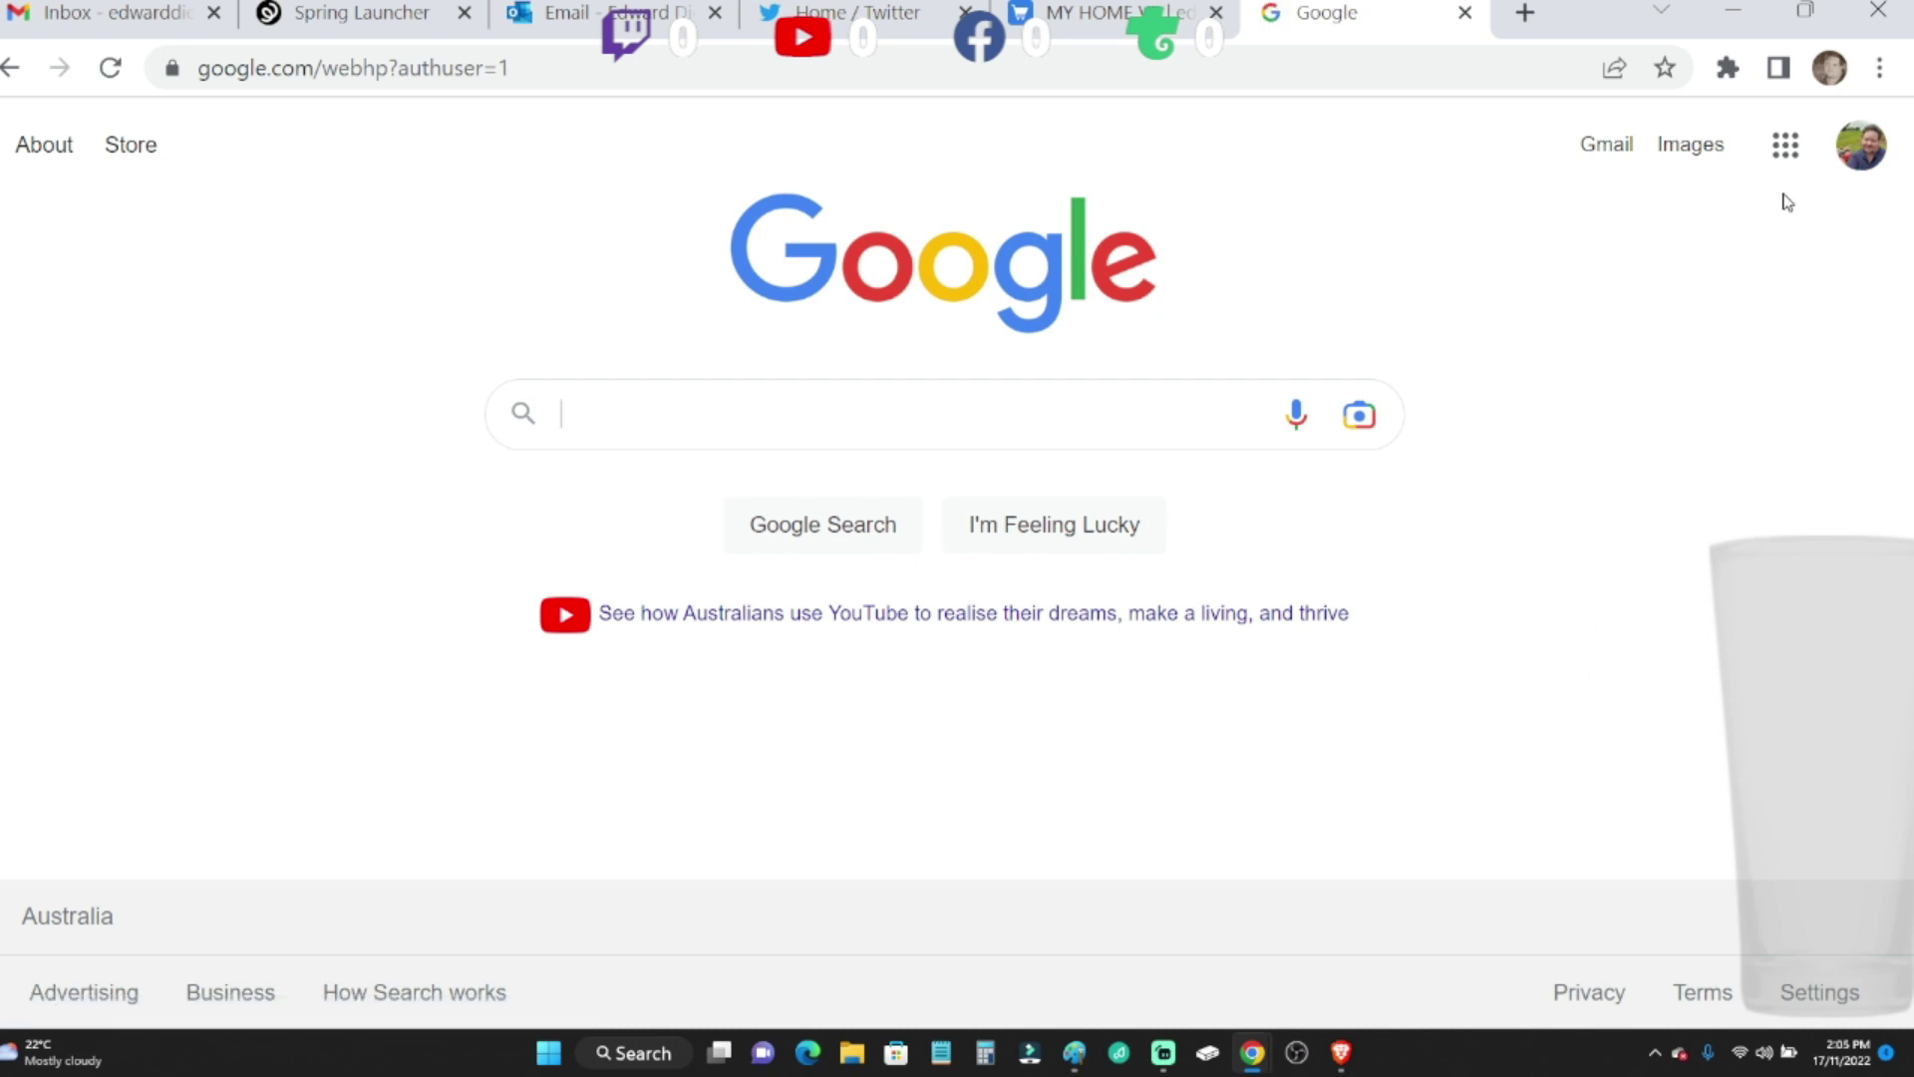
- Open YouTube, go to the Edward Dietz channel, pause the featured stream, and open the account menu
click(1786, 146)
click(1637, 437)
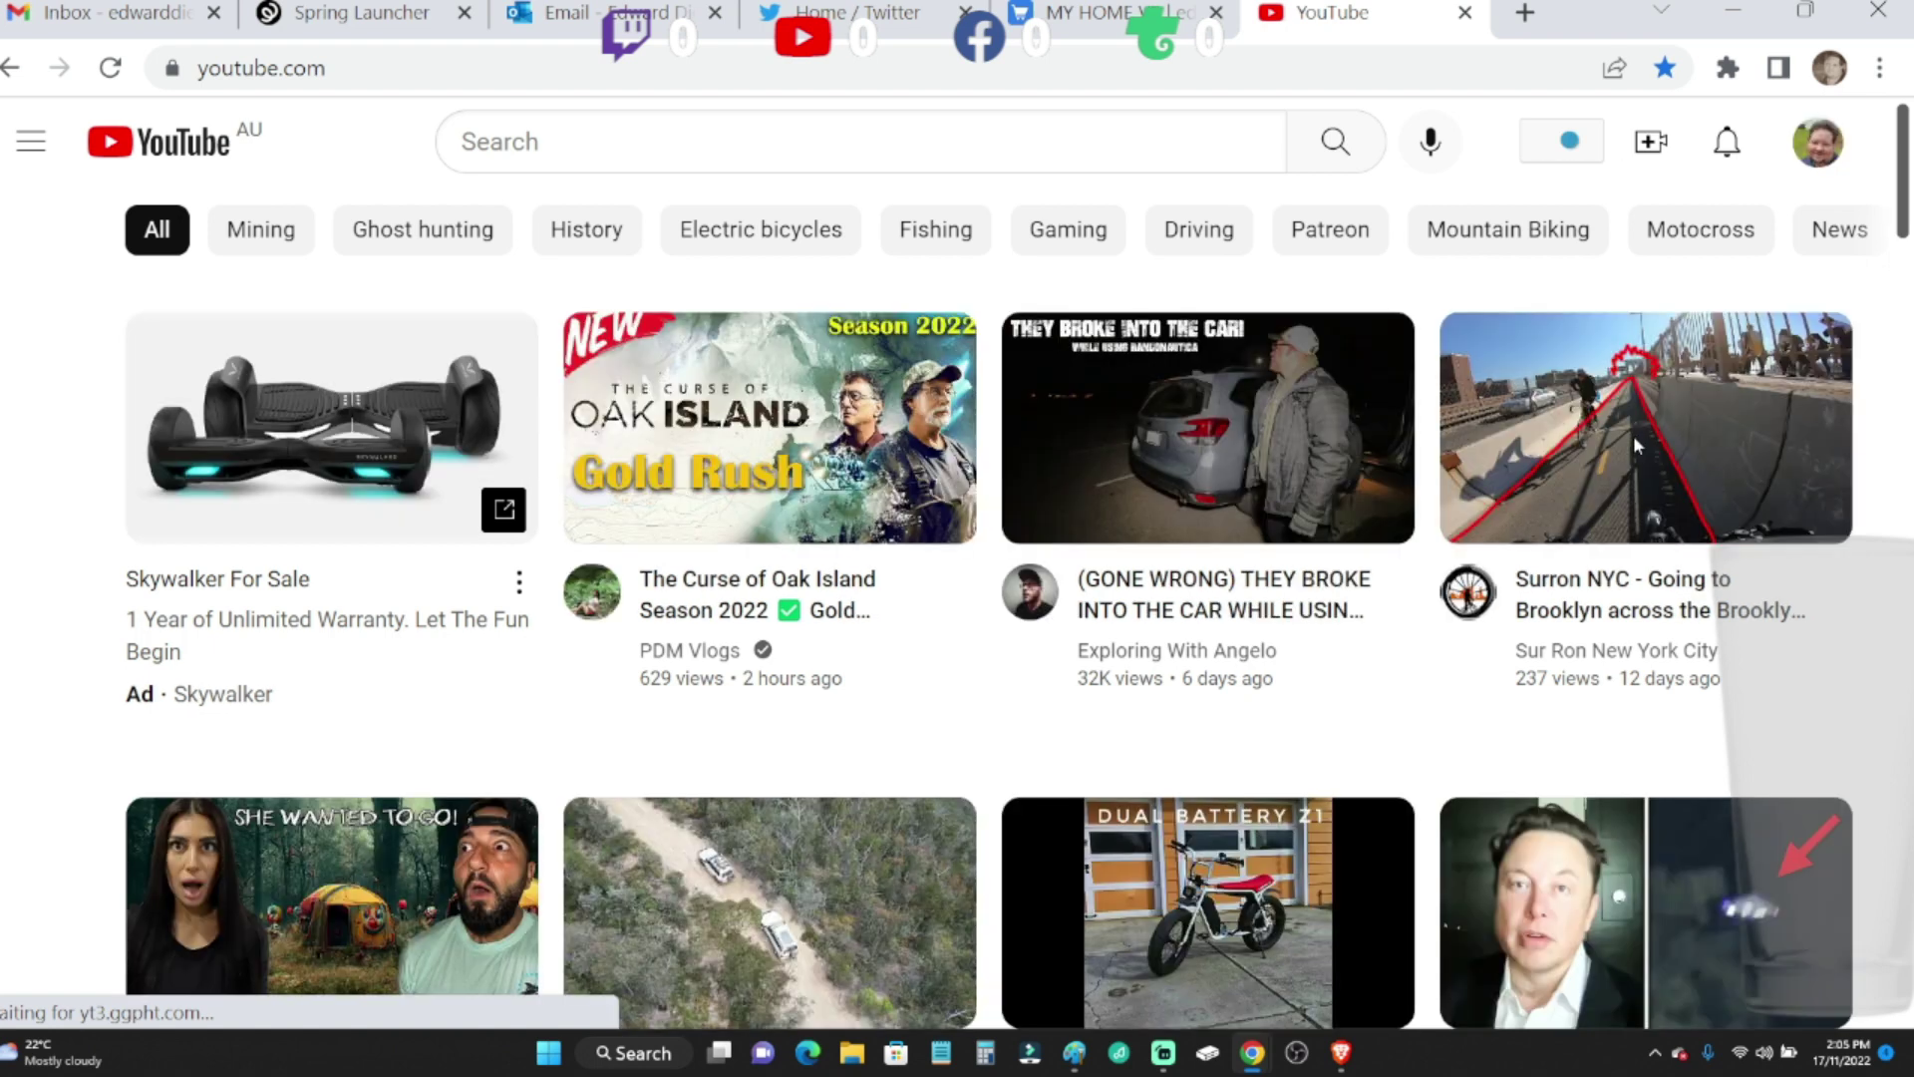
click(1815, 149)
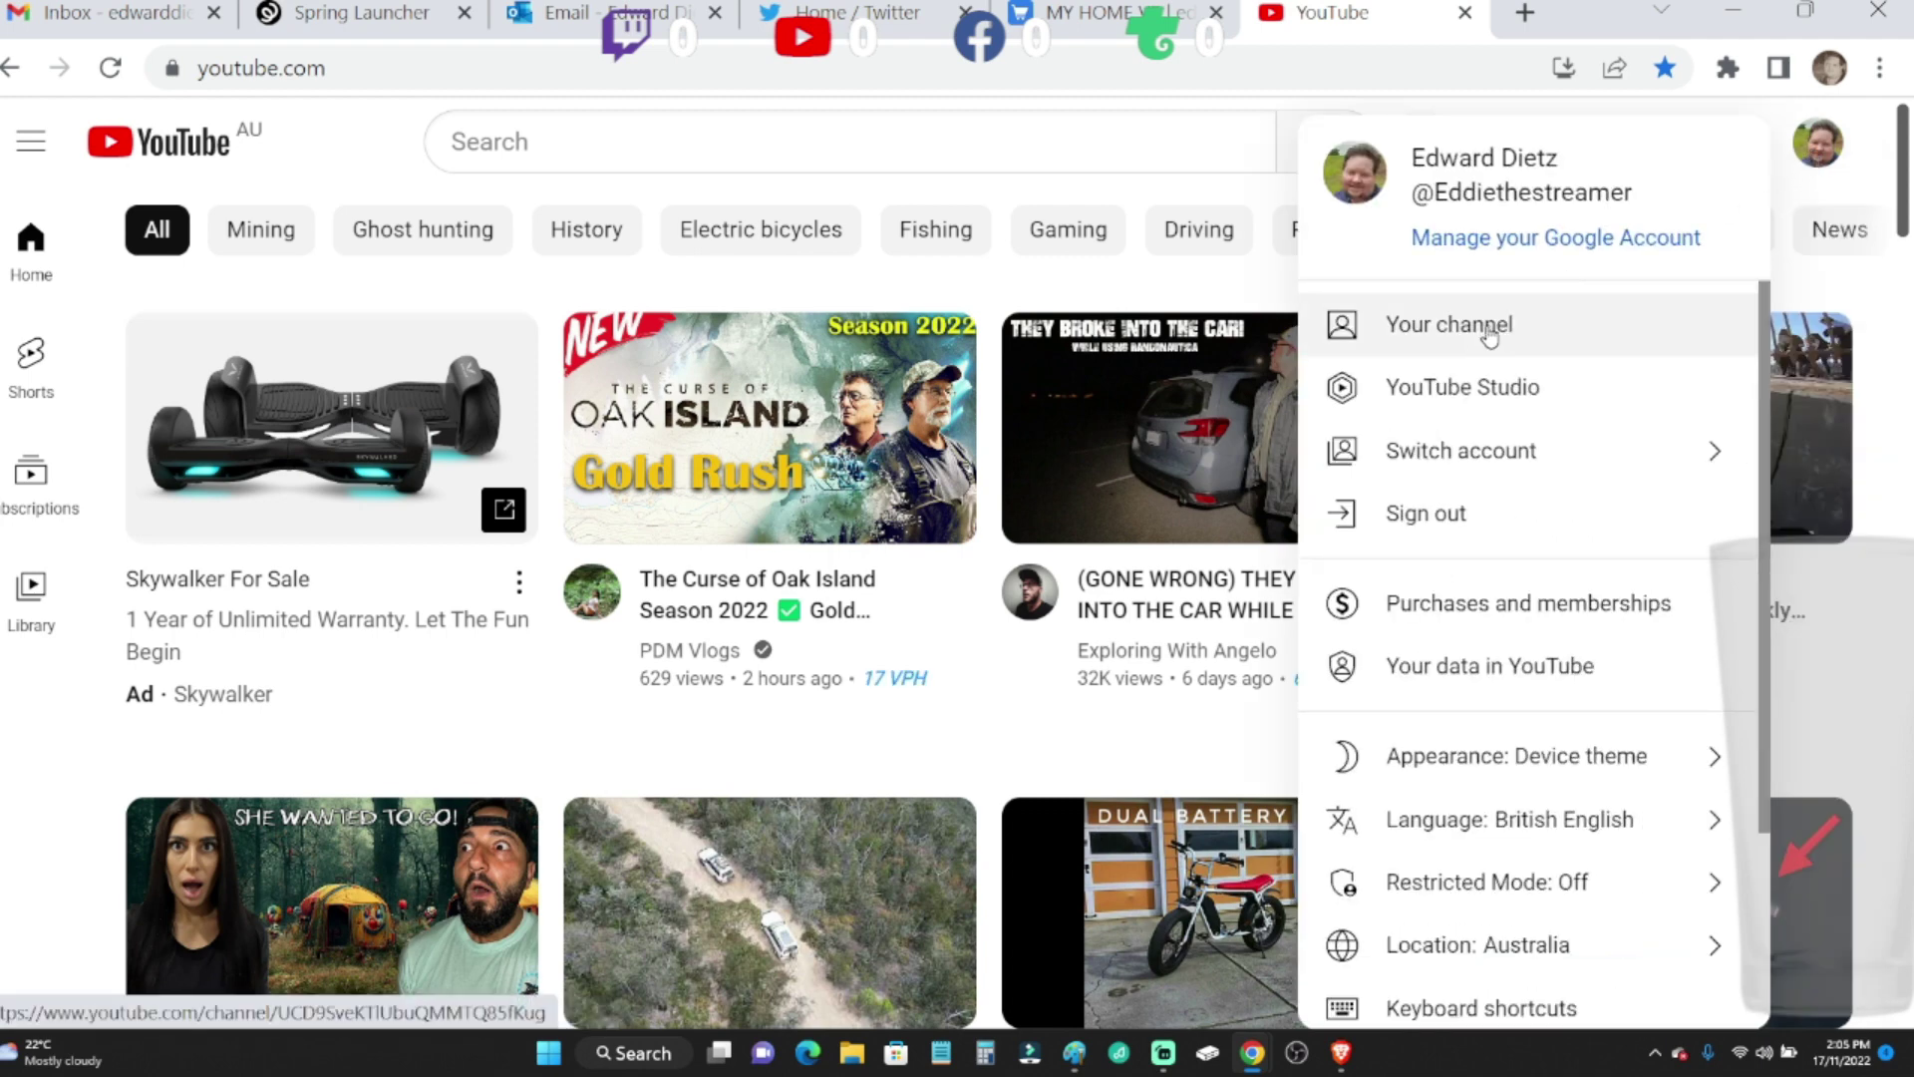
click(1489, 335)
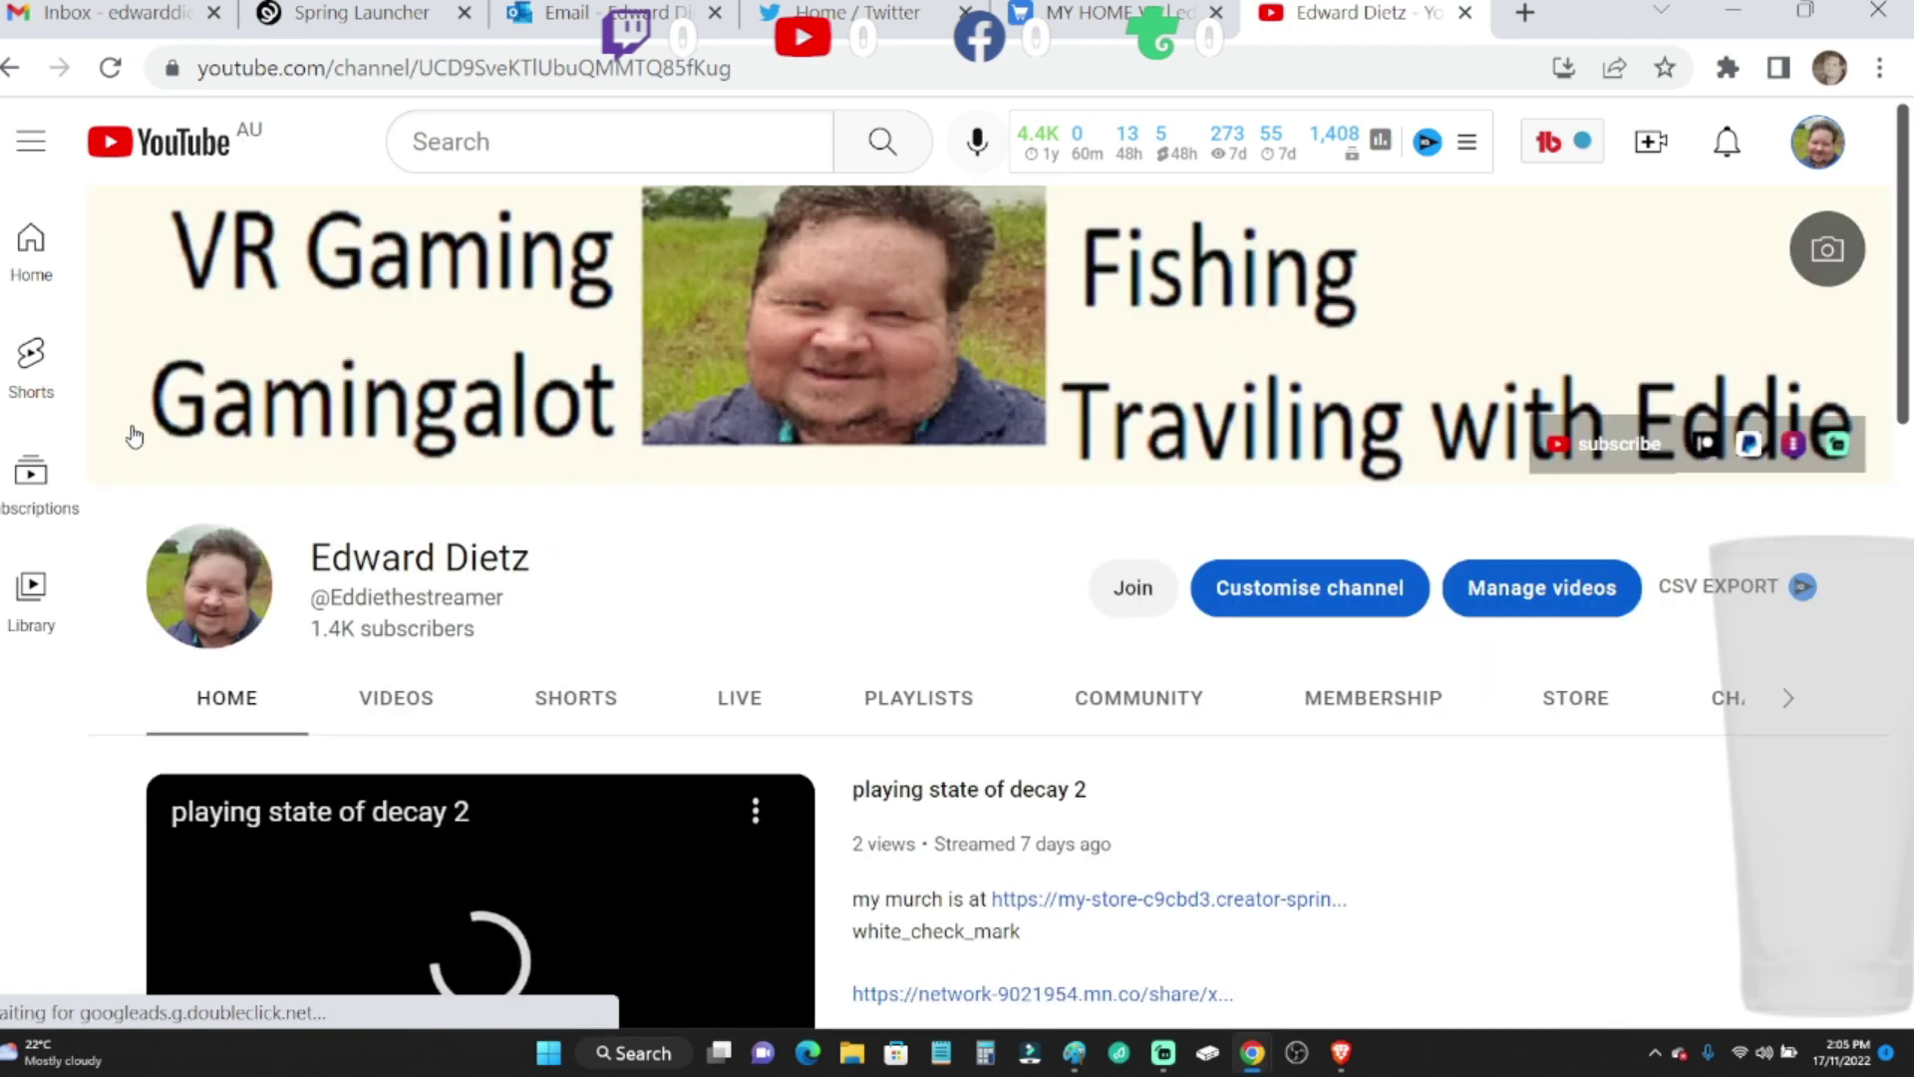
scroll(483, 475, down, 2)
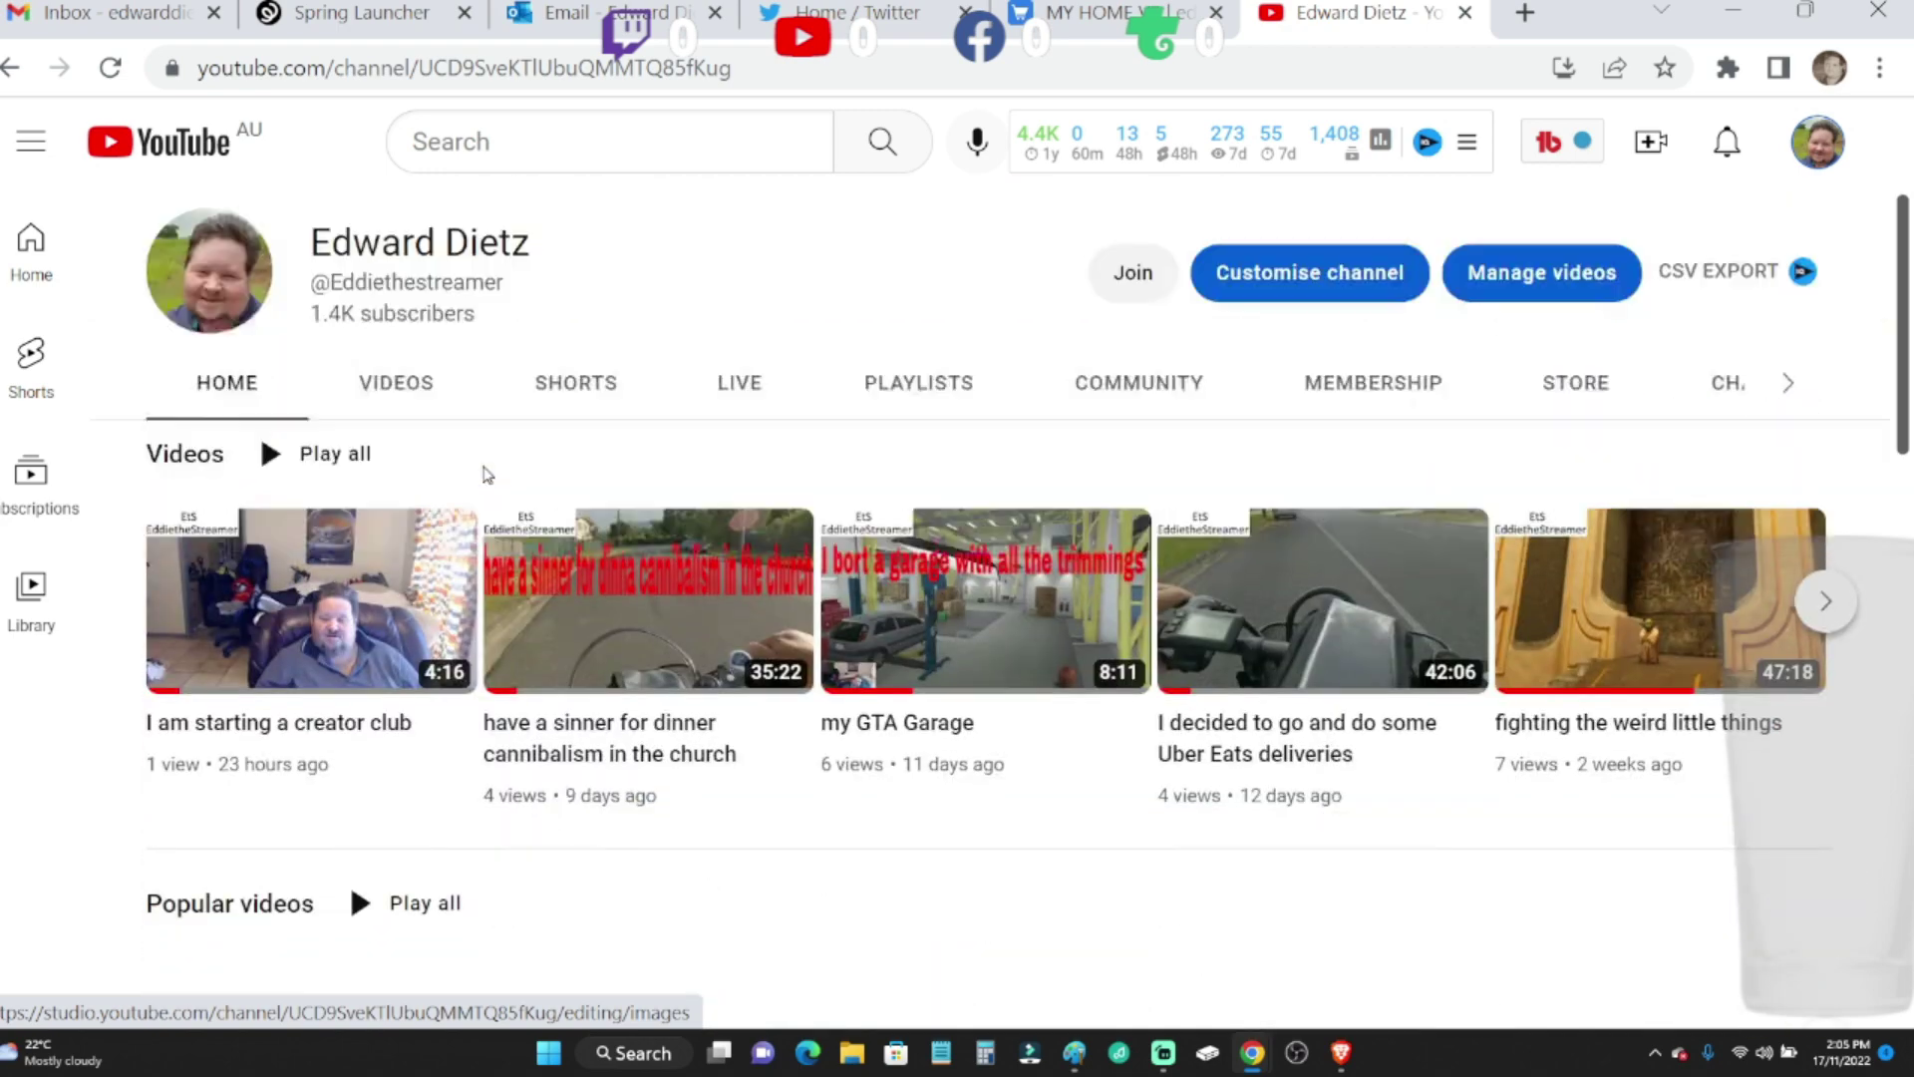
scroll(483, 477, down, 4)
scroll(482, 477, down, 2)
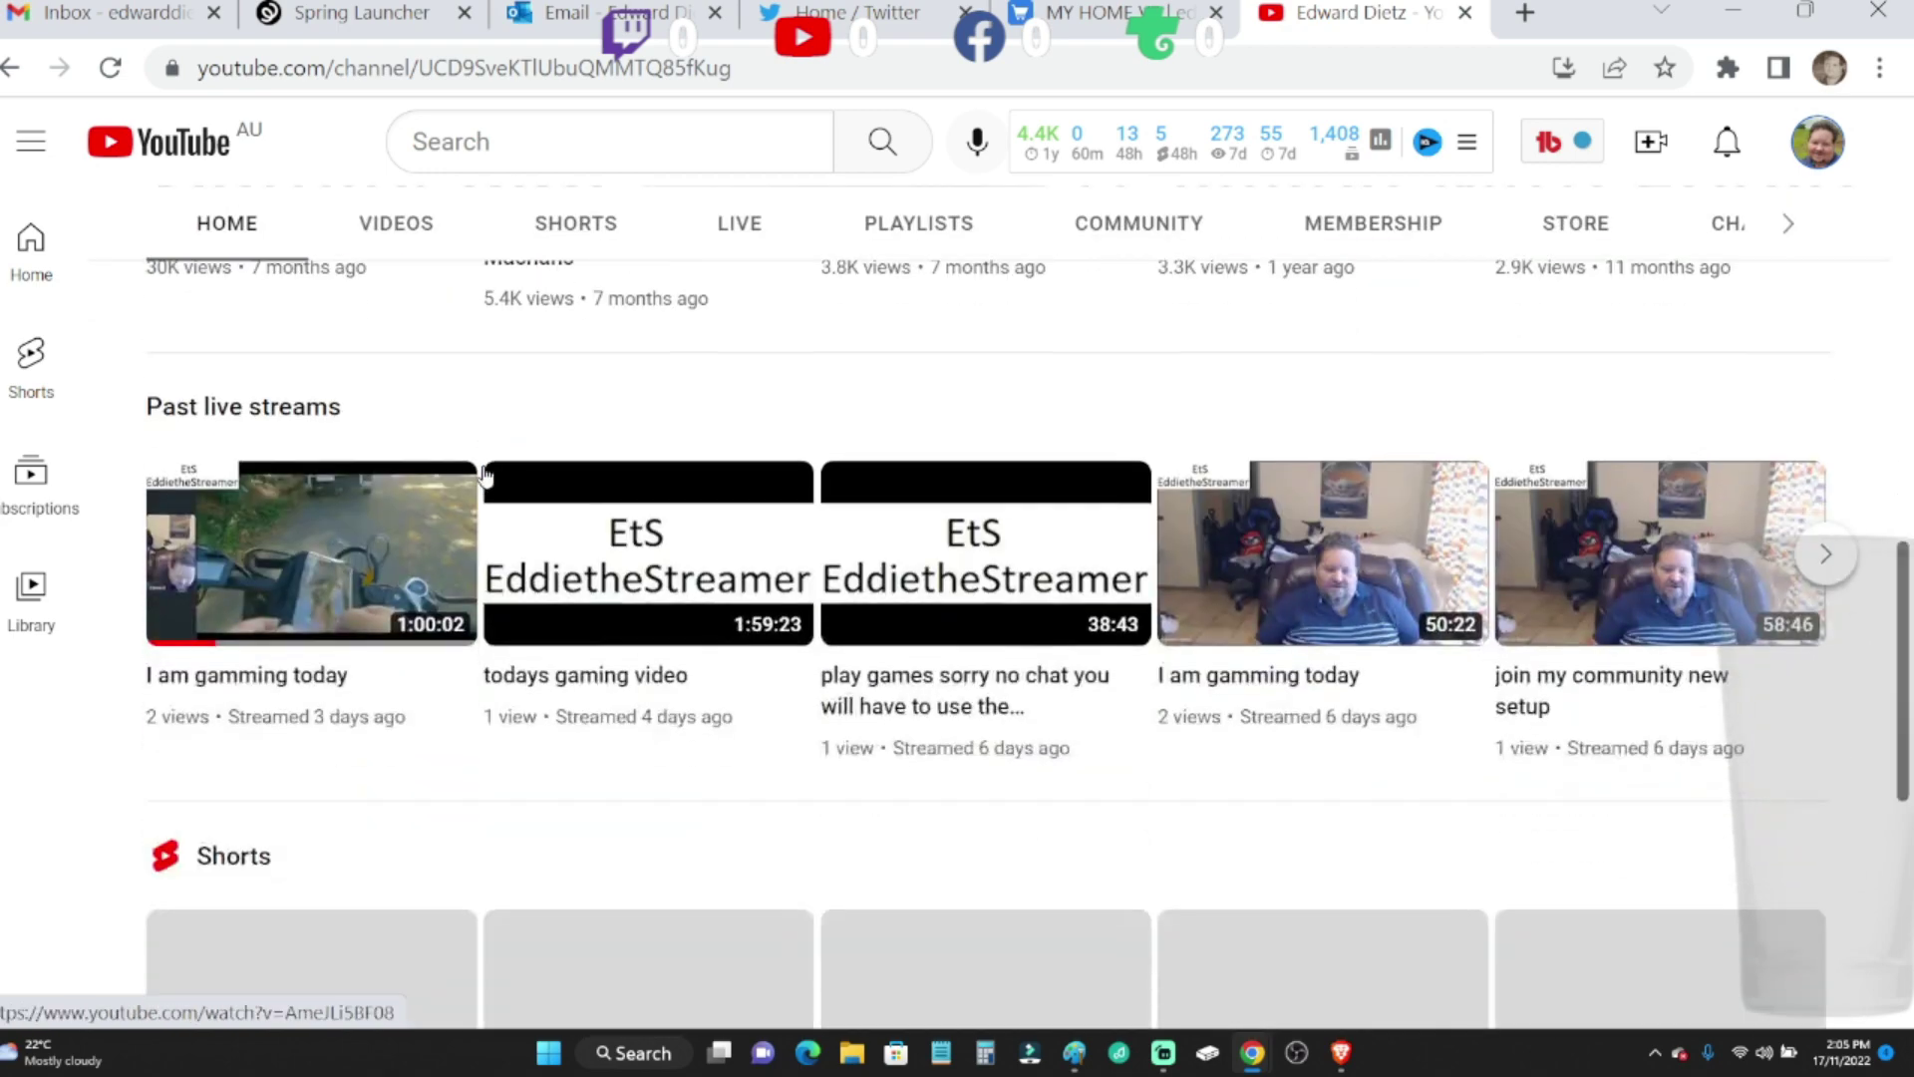
scroll(484, 476, up, 1)
scroll(483, 475, up, 5)
scroll(484, 476, up, 3)
scroll(483, 476, up, 1)
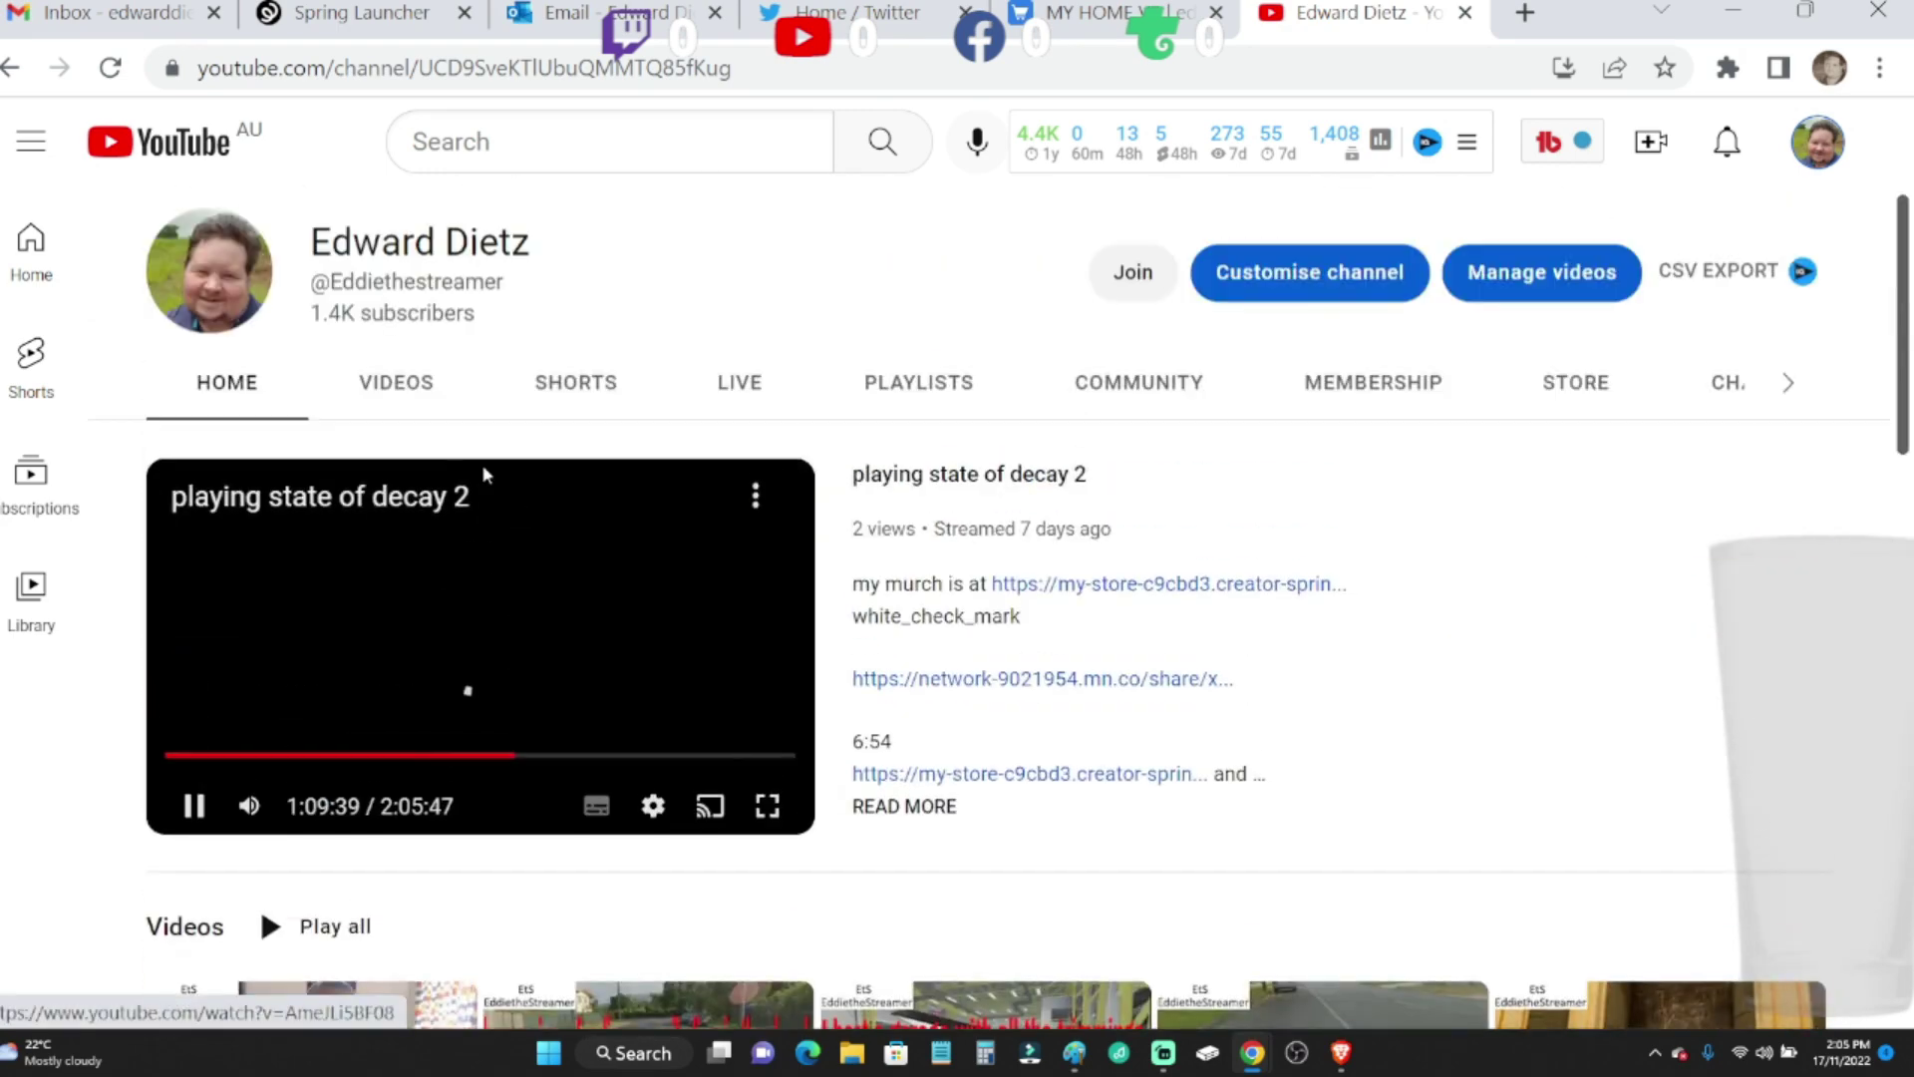
scroll(483, 465, up, 2)
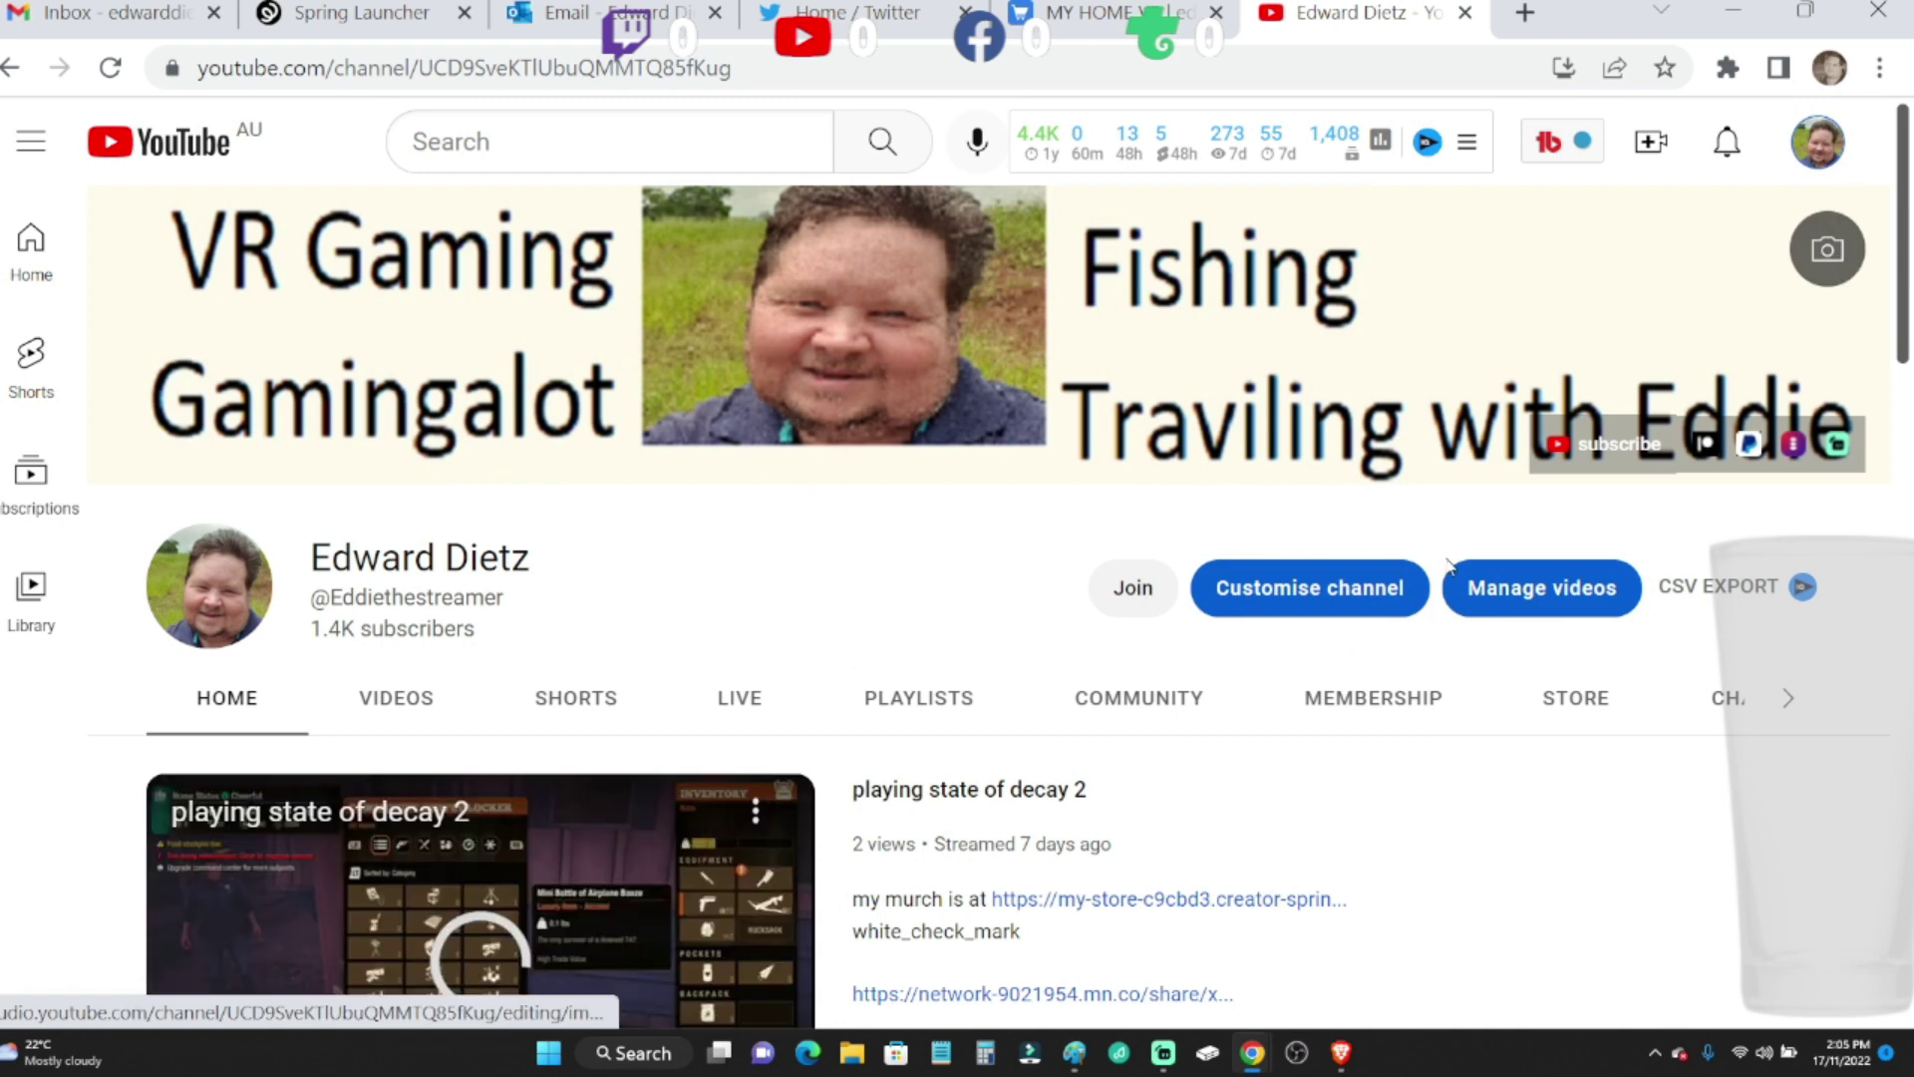
scroll(741, 718, down, 2)
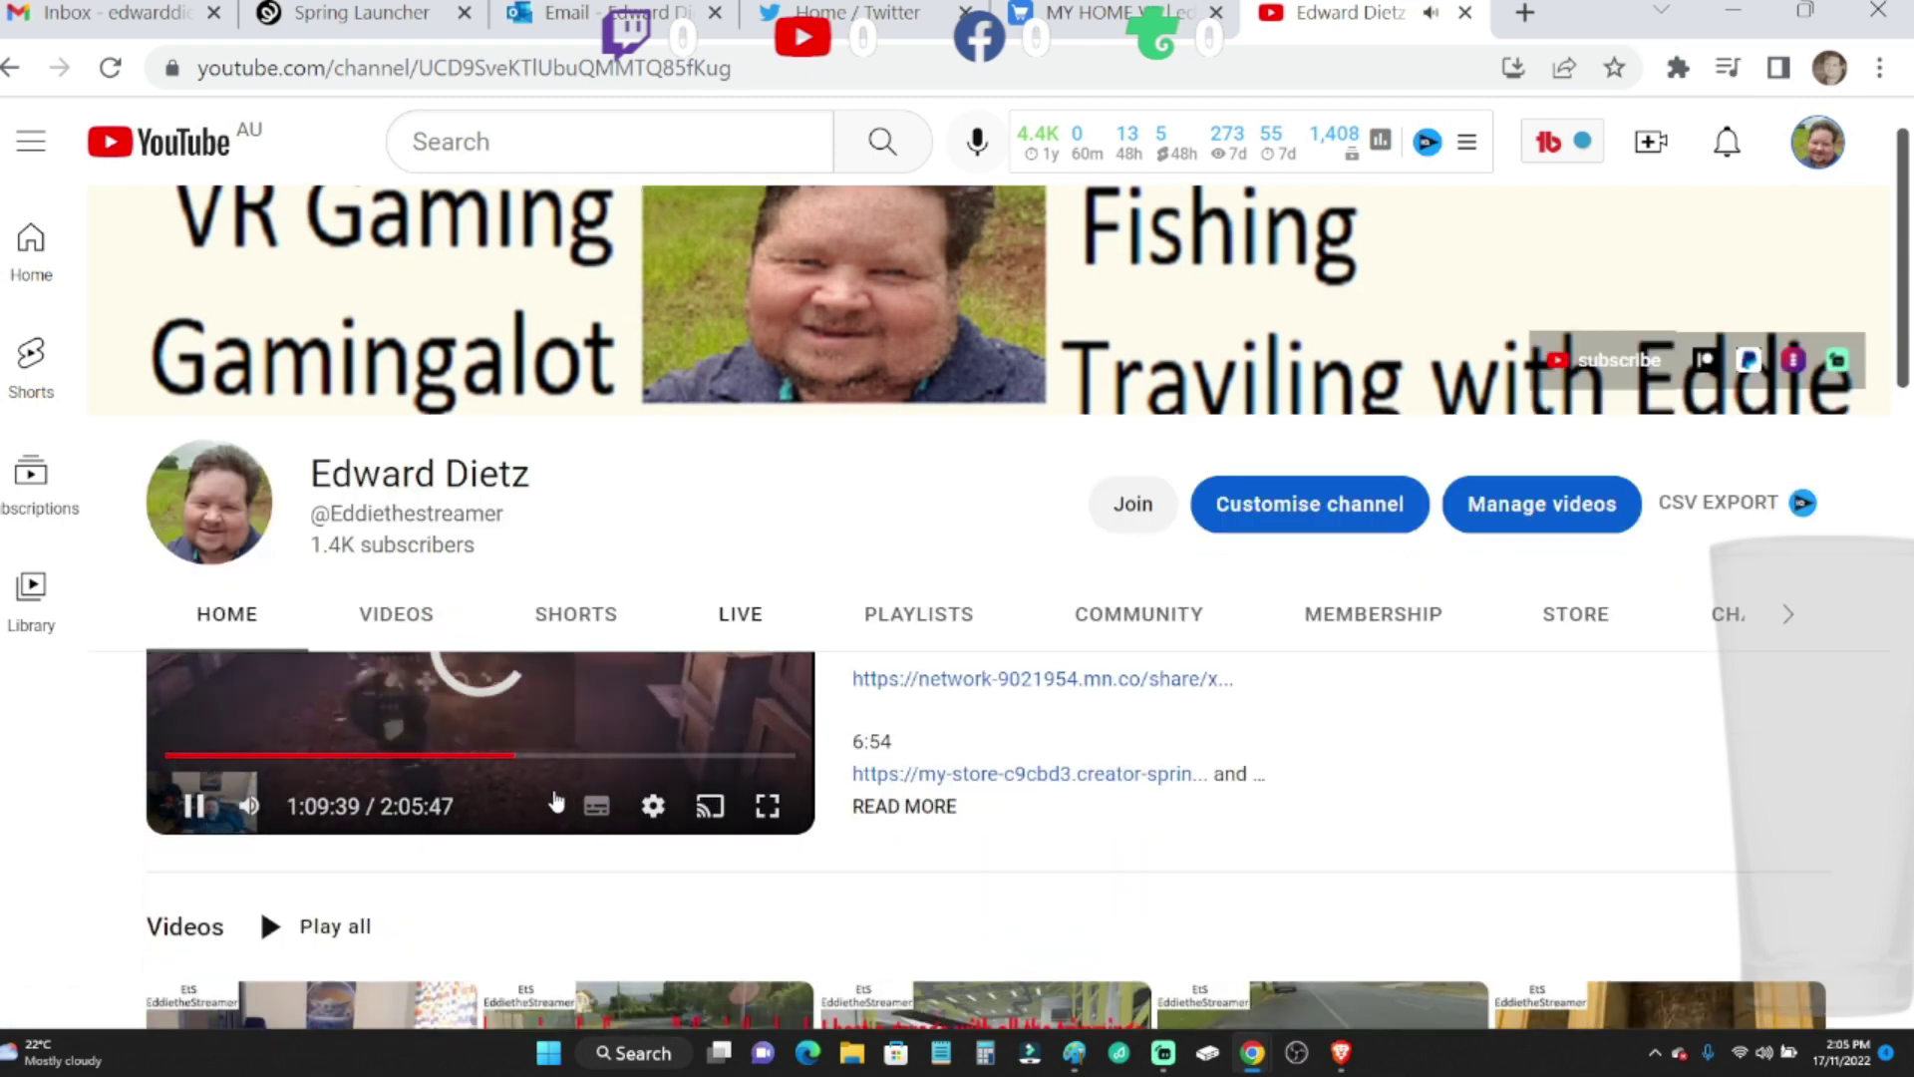
click(195, 806)
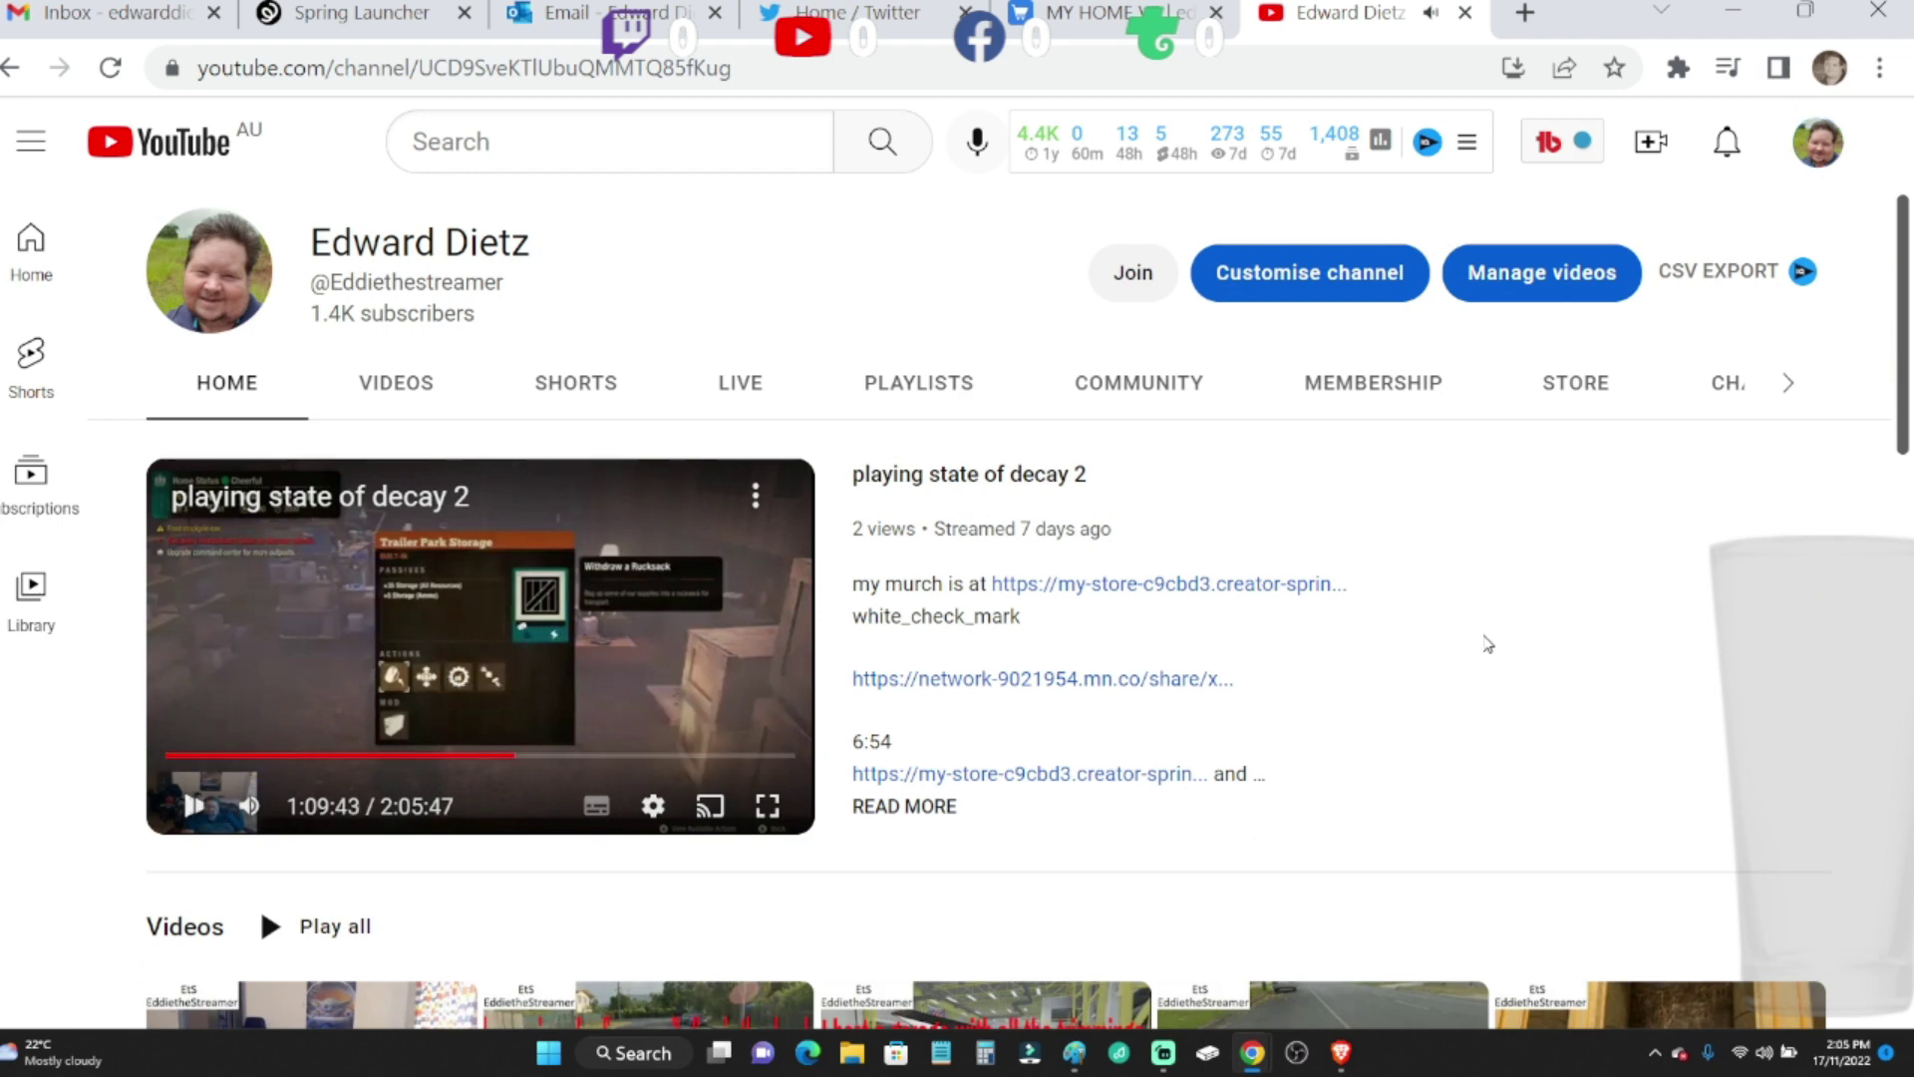
scroll(1482, 645, up, 3)
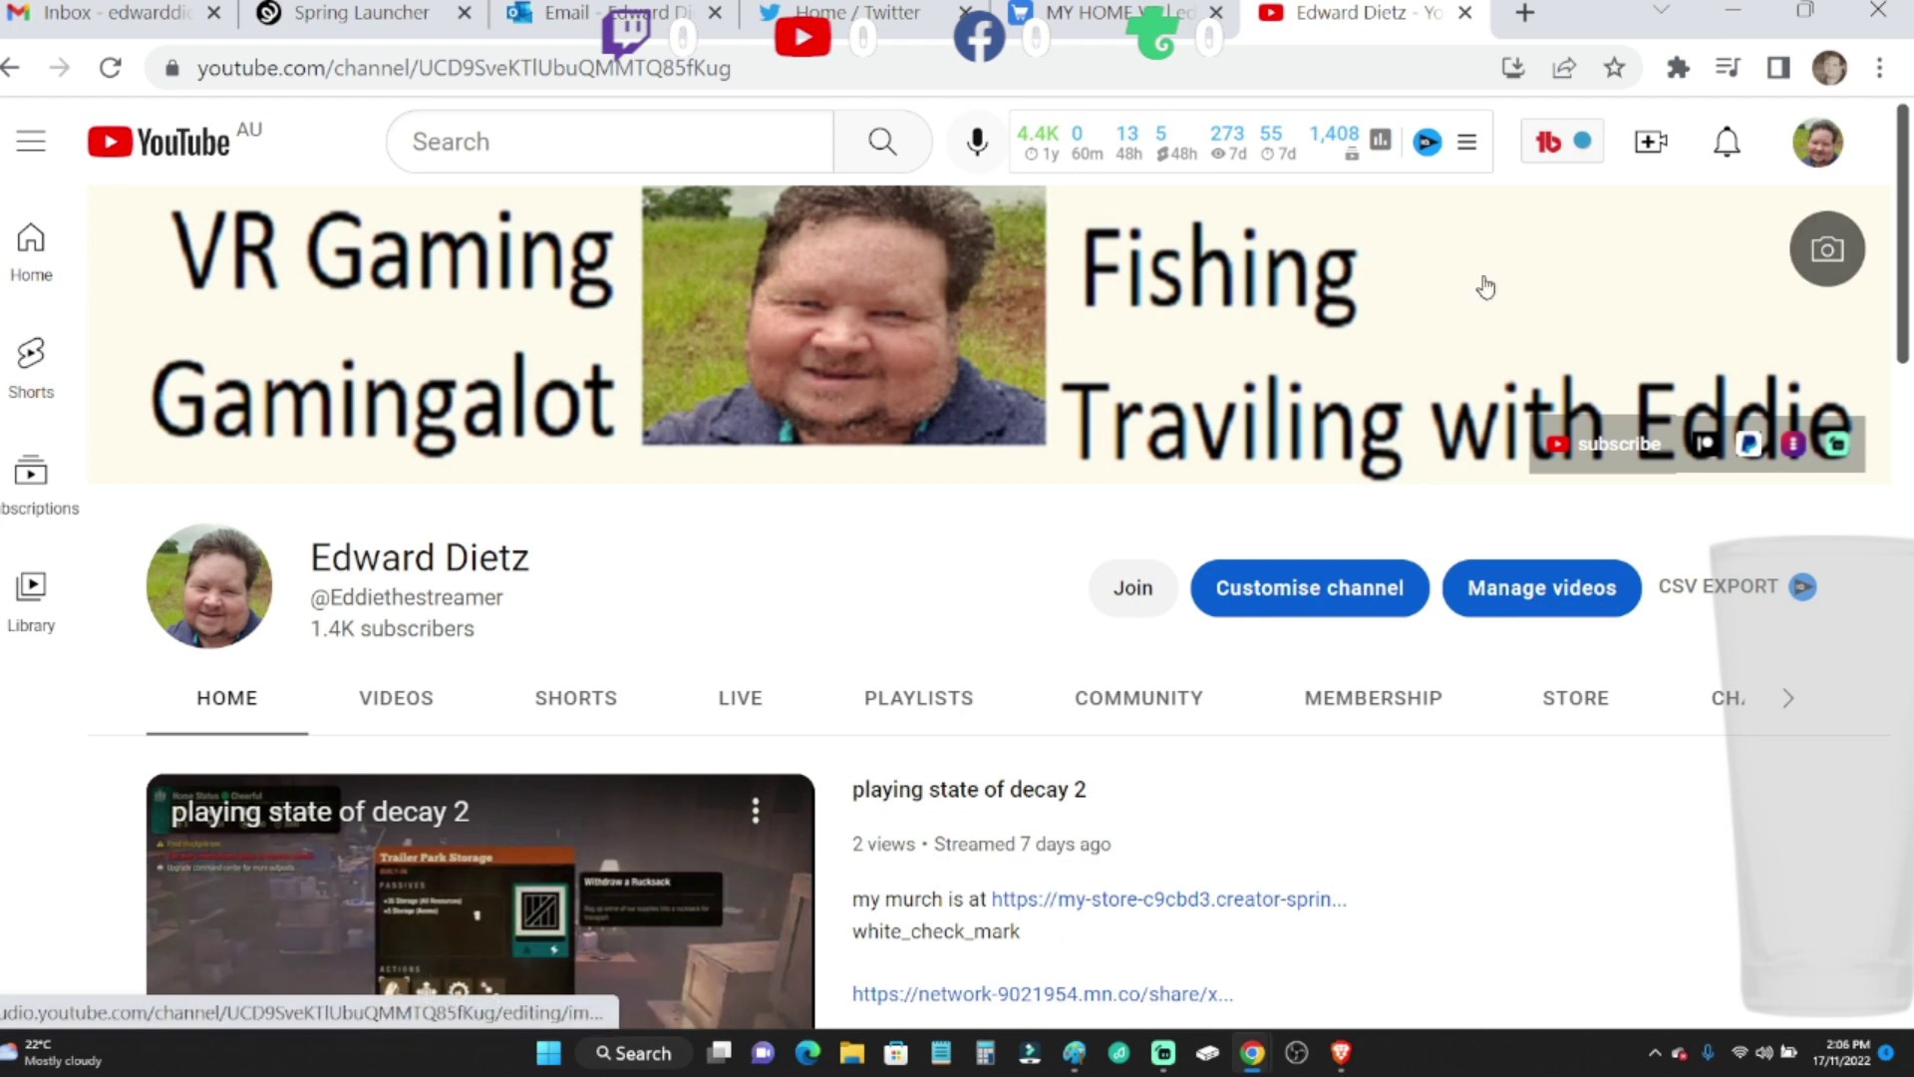
click(1820, 156)
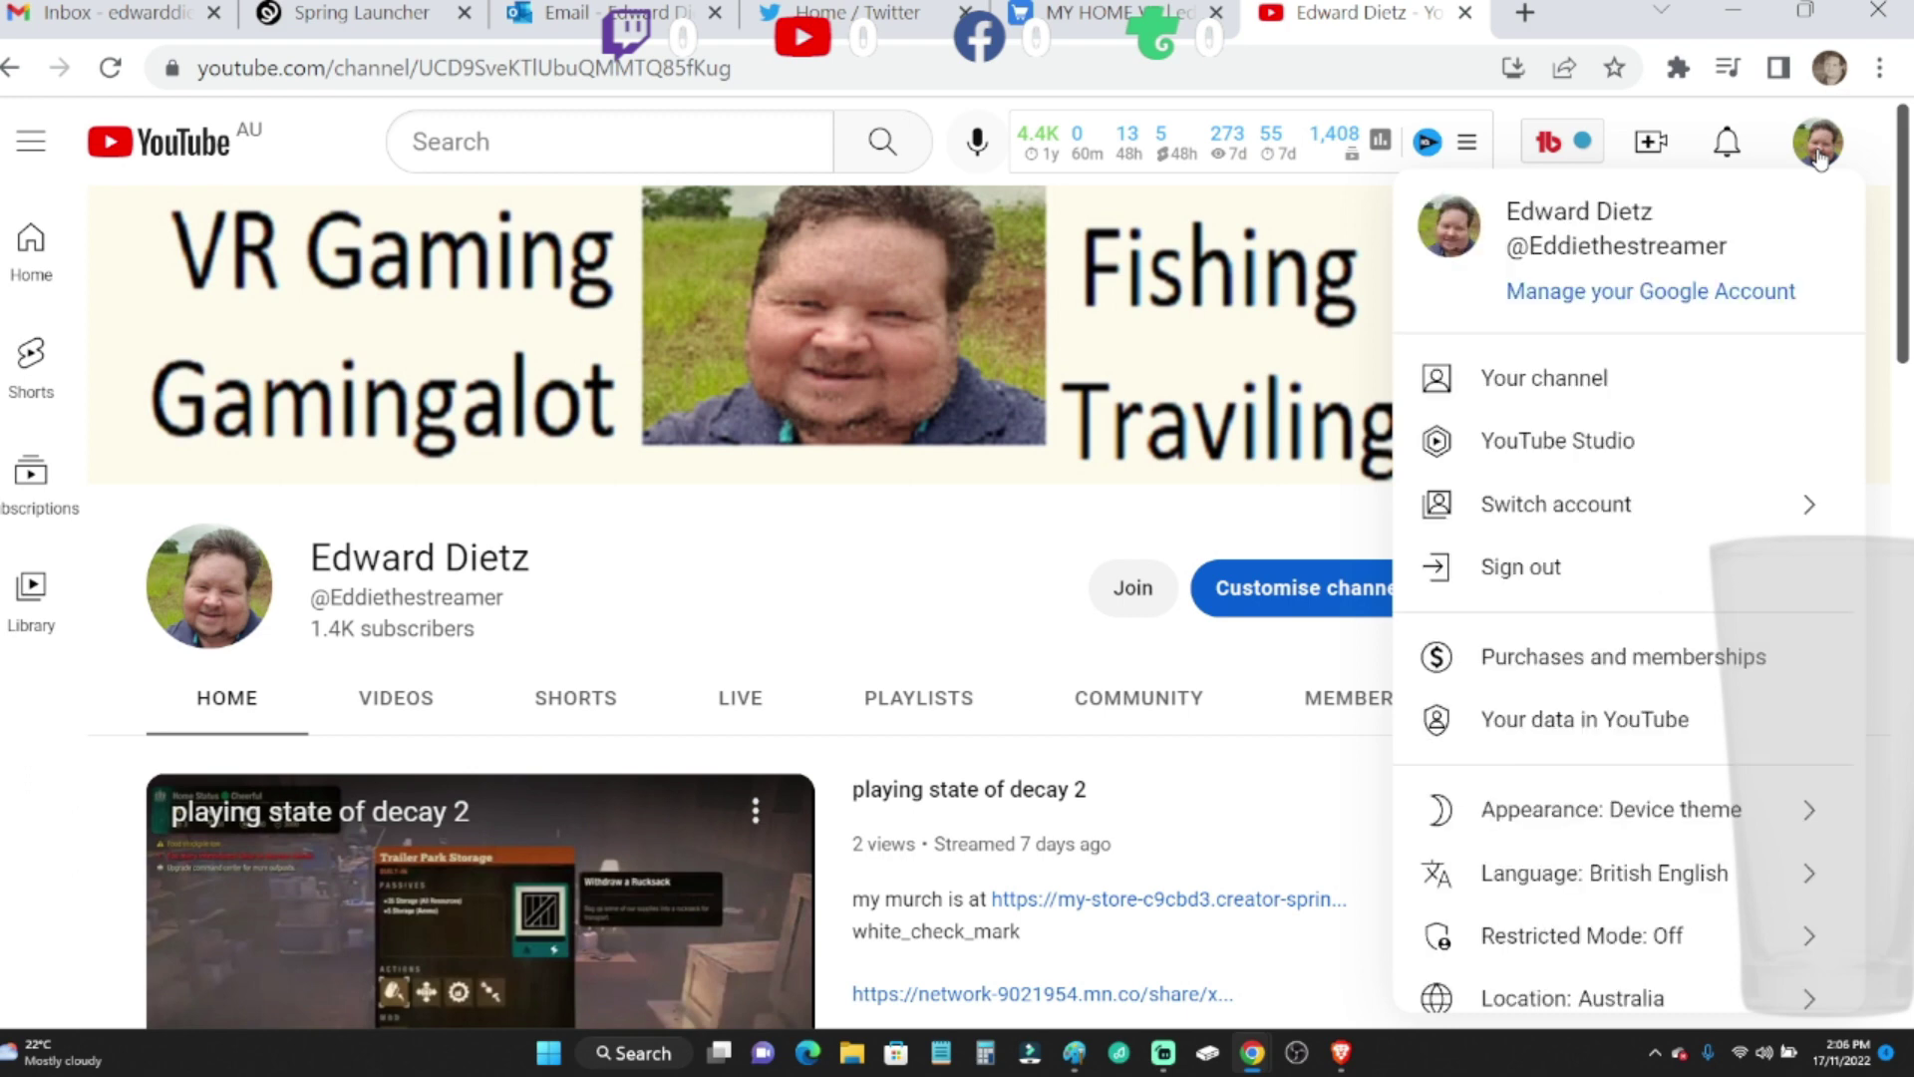
scroll(1524, 576, down, 3)
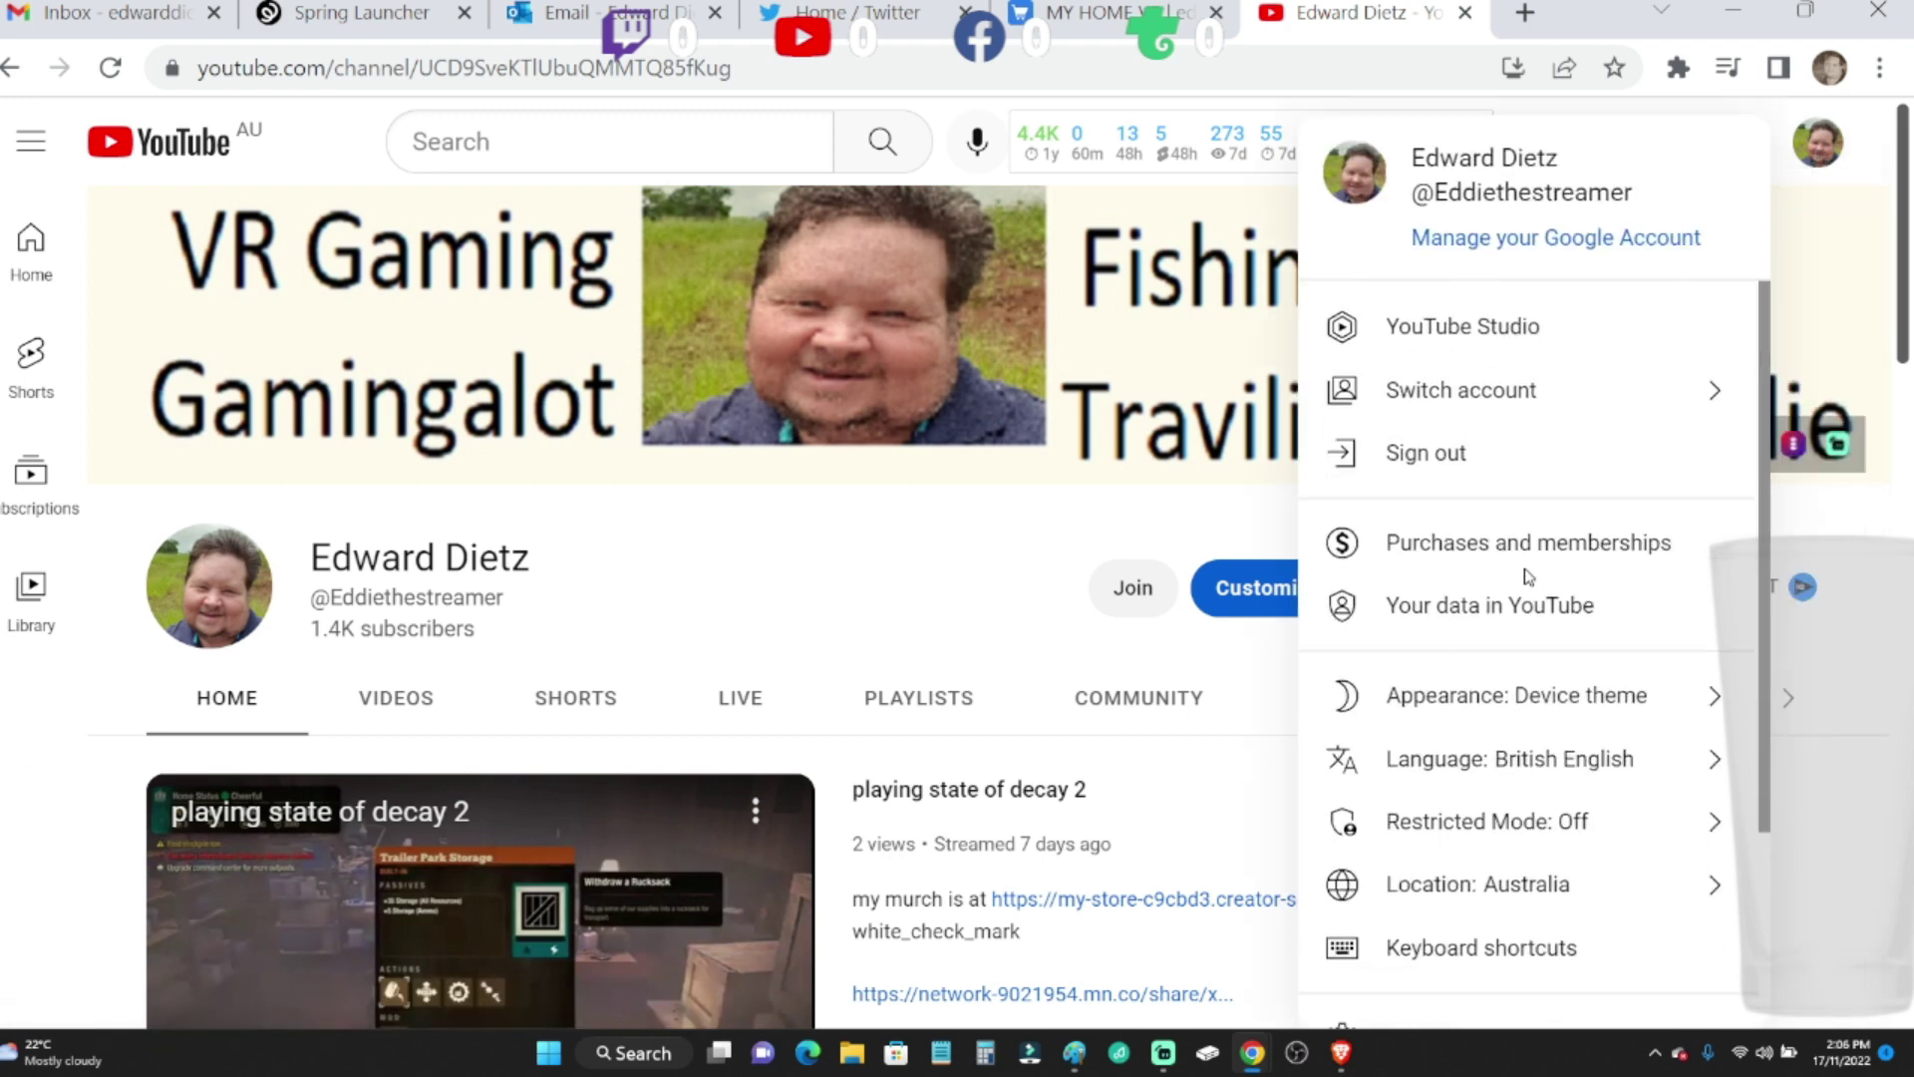
- Check the channel's Feature eligibility: standard, intermediate and advanced features are all enabled
click(1484, 825)
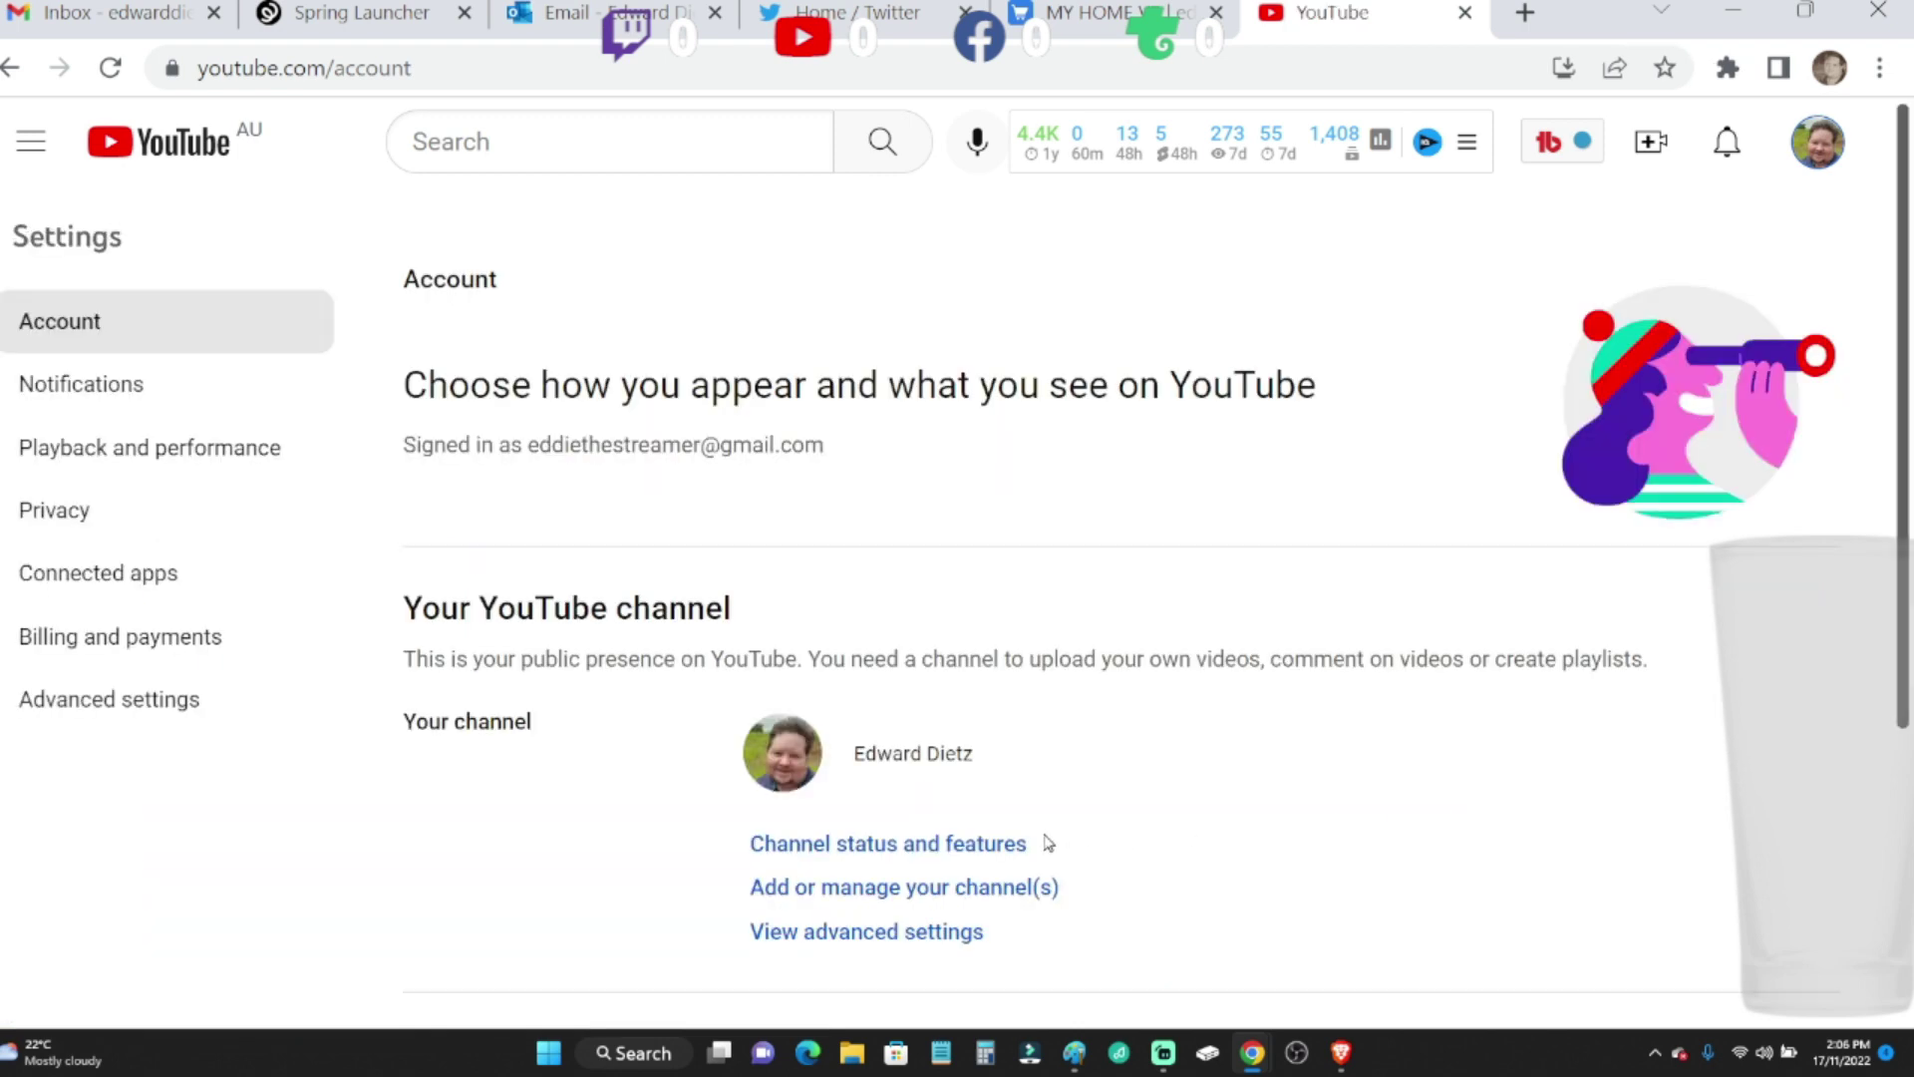
click(1006, 850)
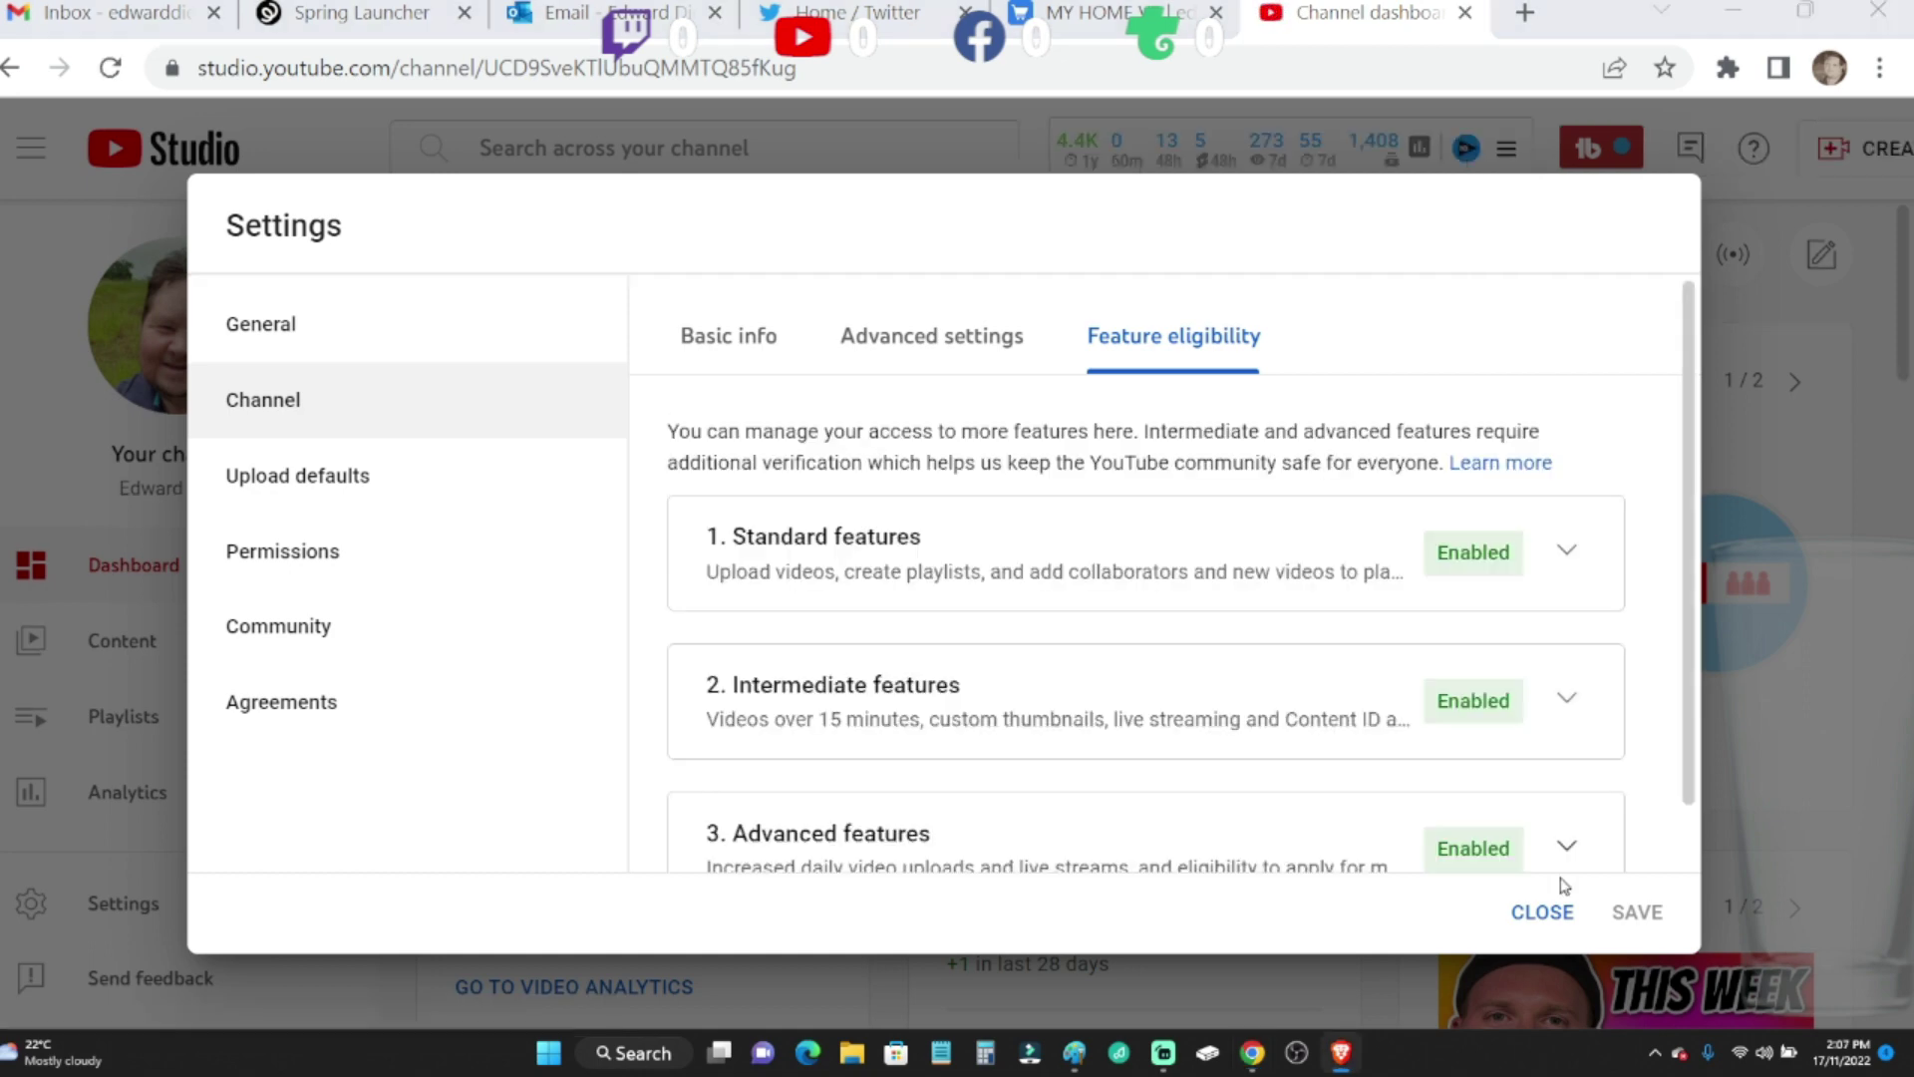
- Close the feature settings, view the Content video list, return to Dashboard, then open Customisation
click(1541, 912)
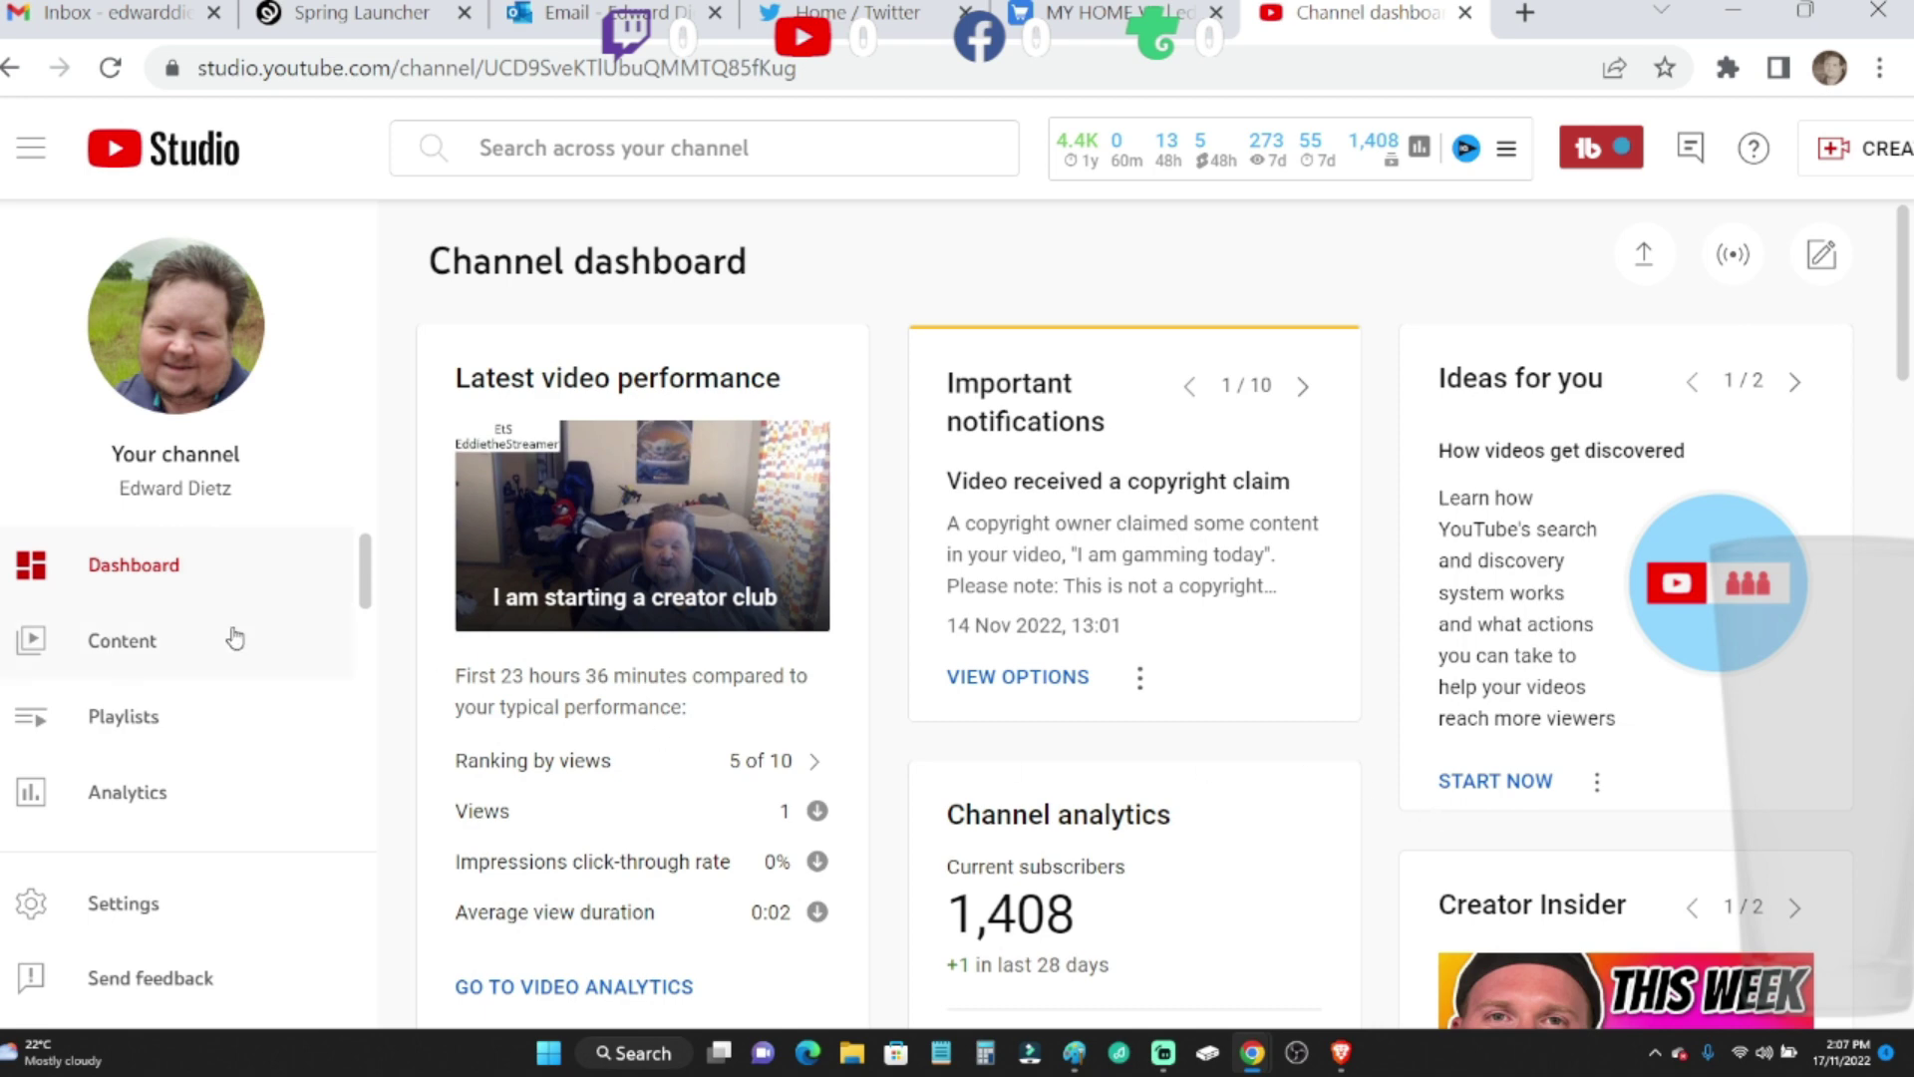
click(124, 647)
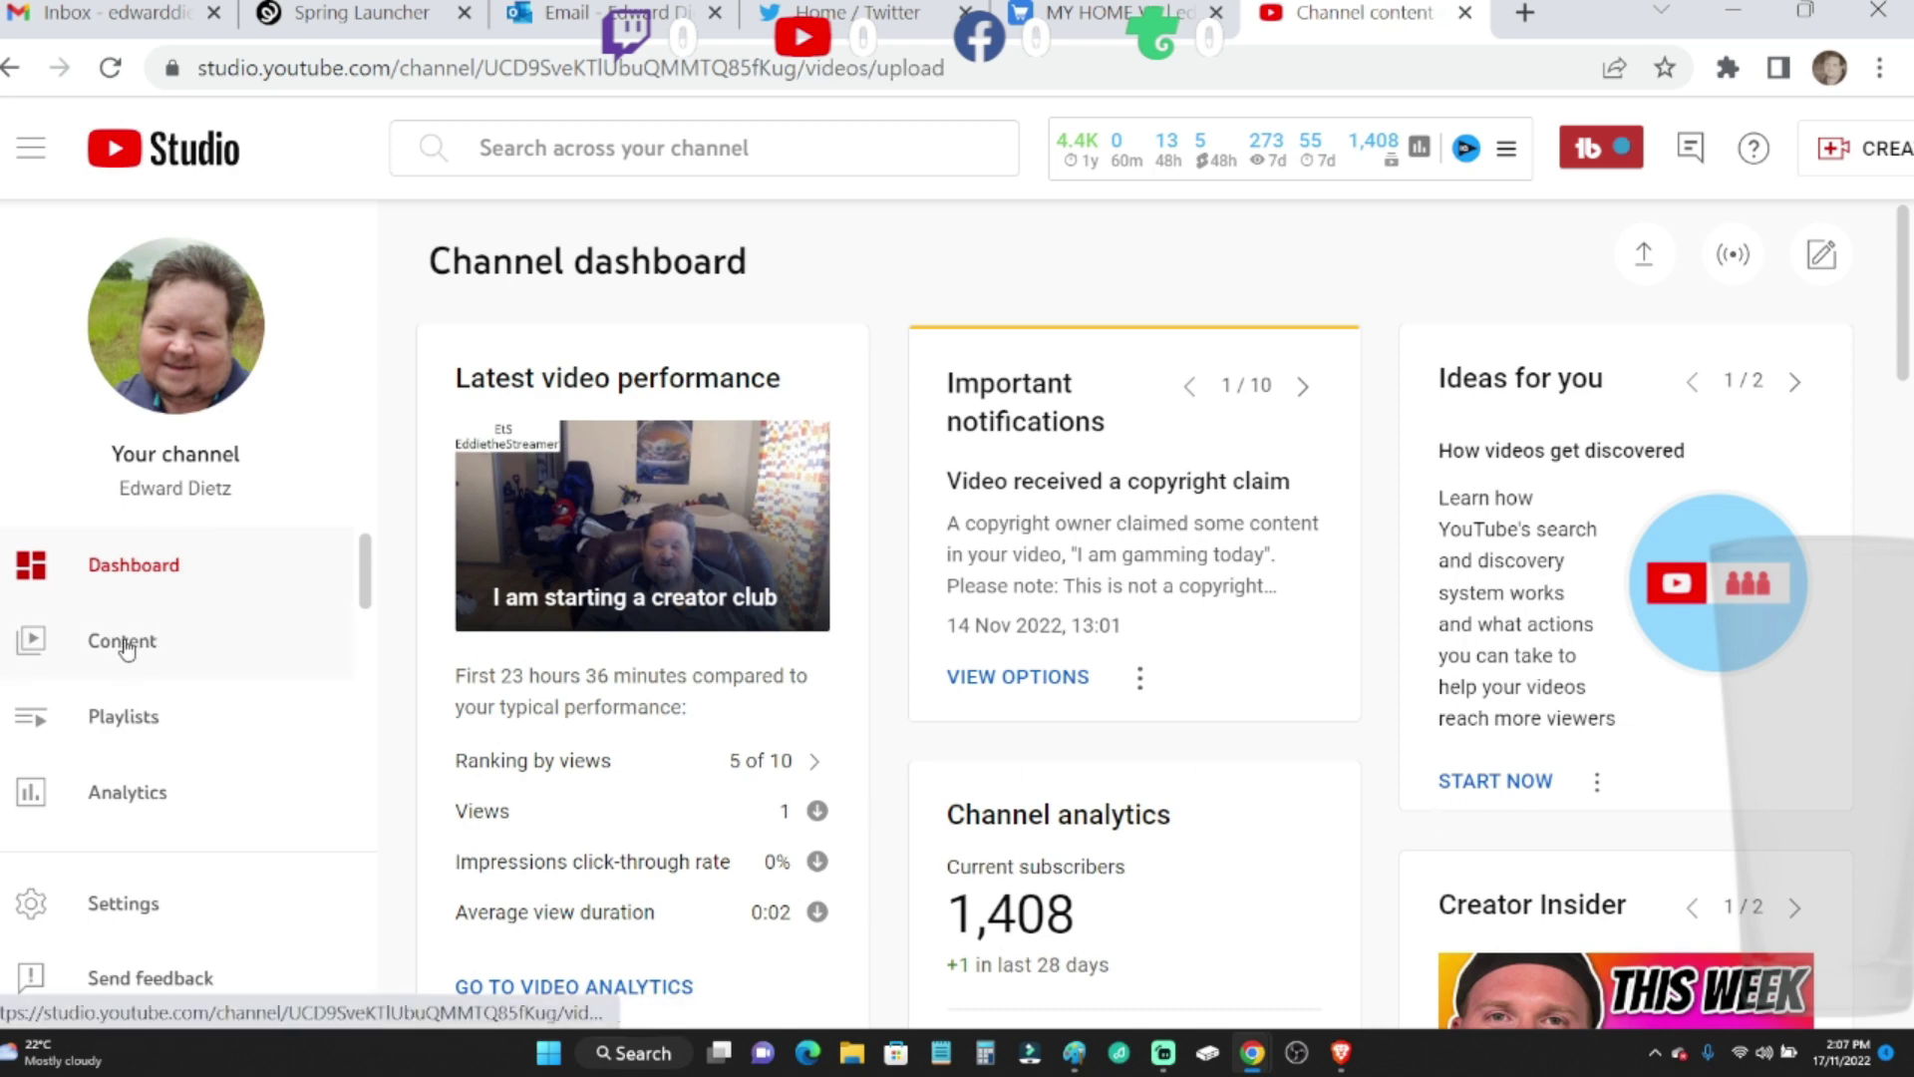
click(125, 643)
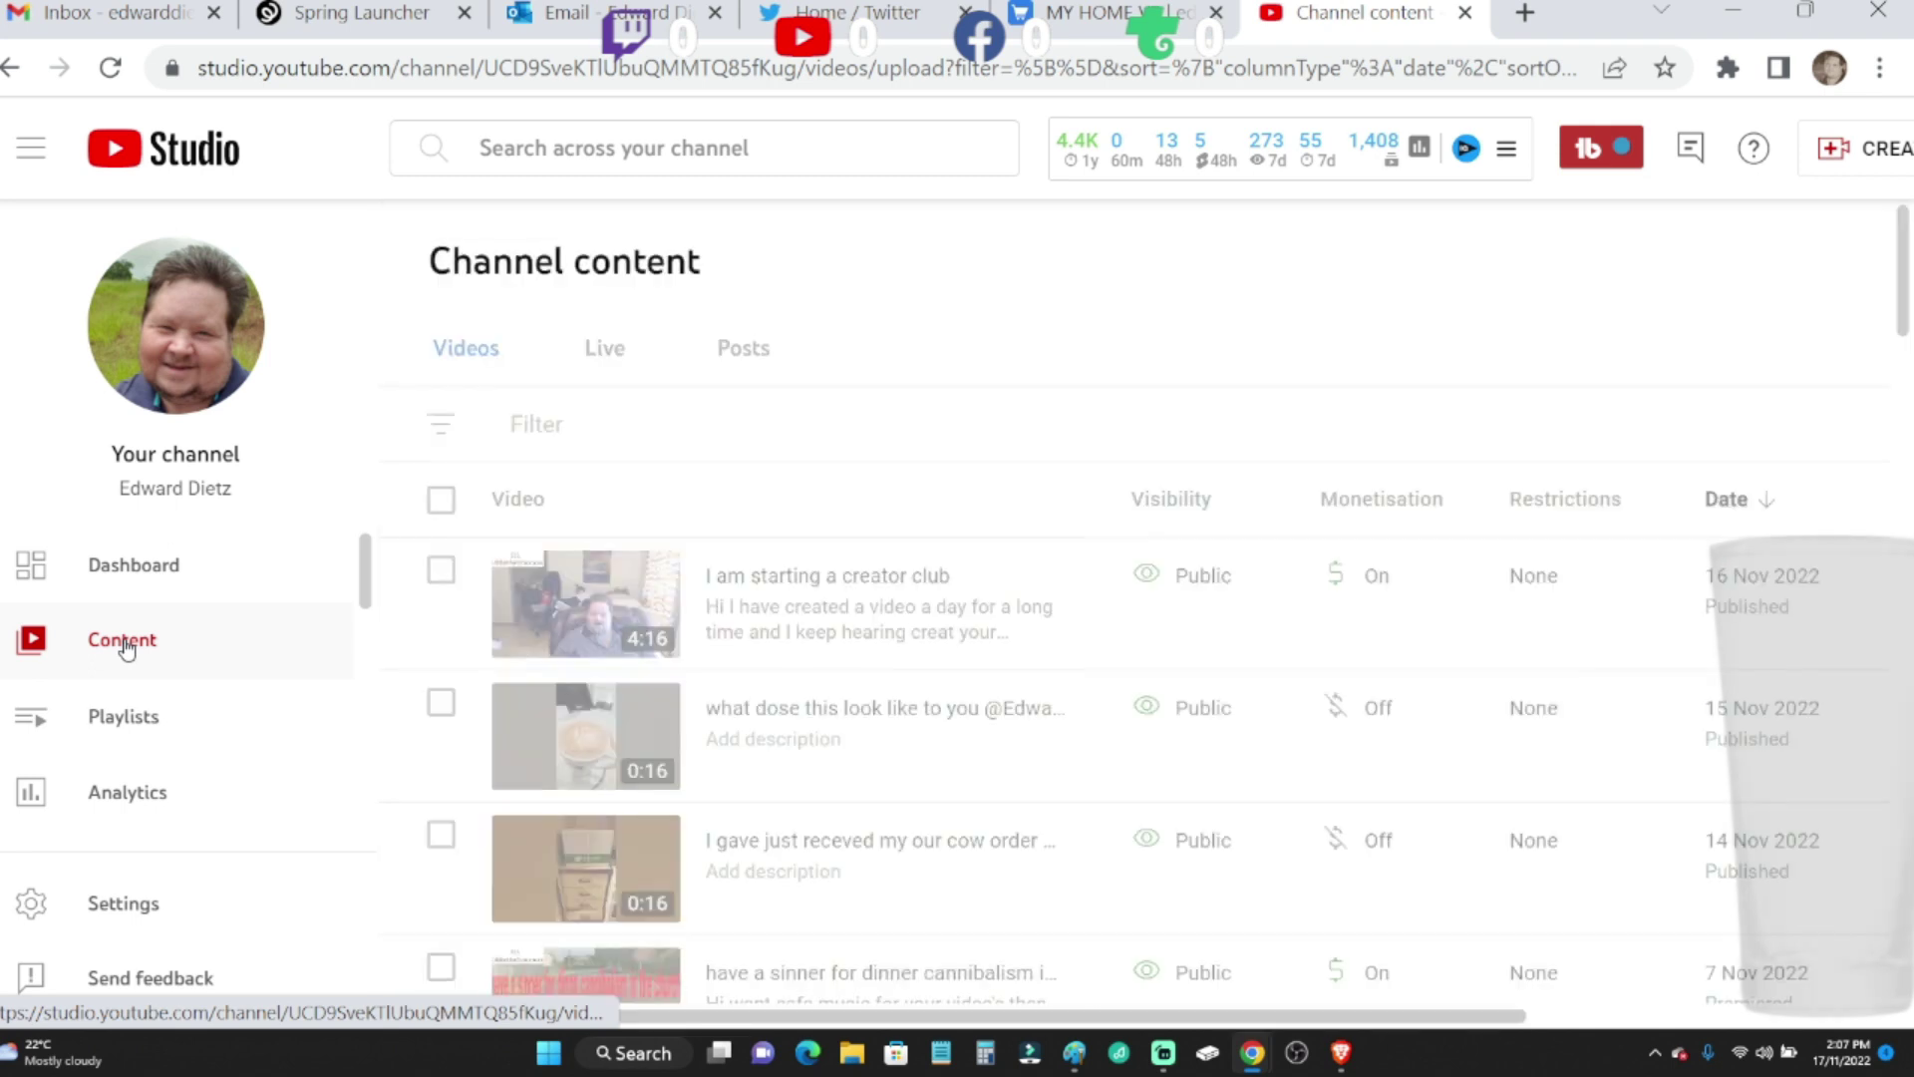
click(130, 584)
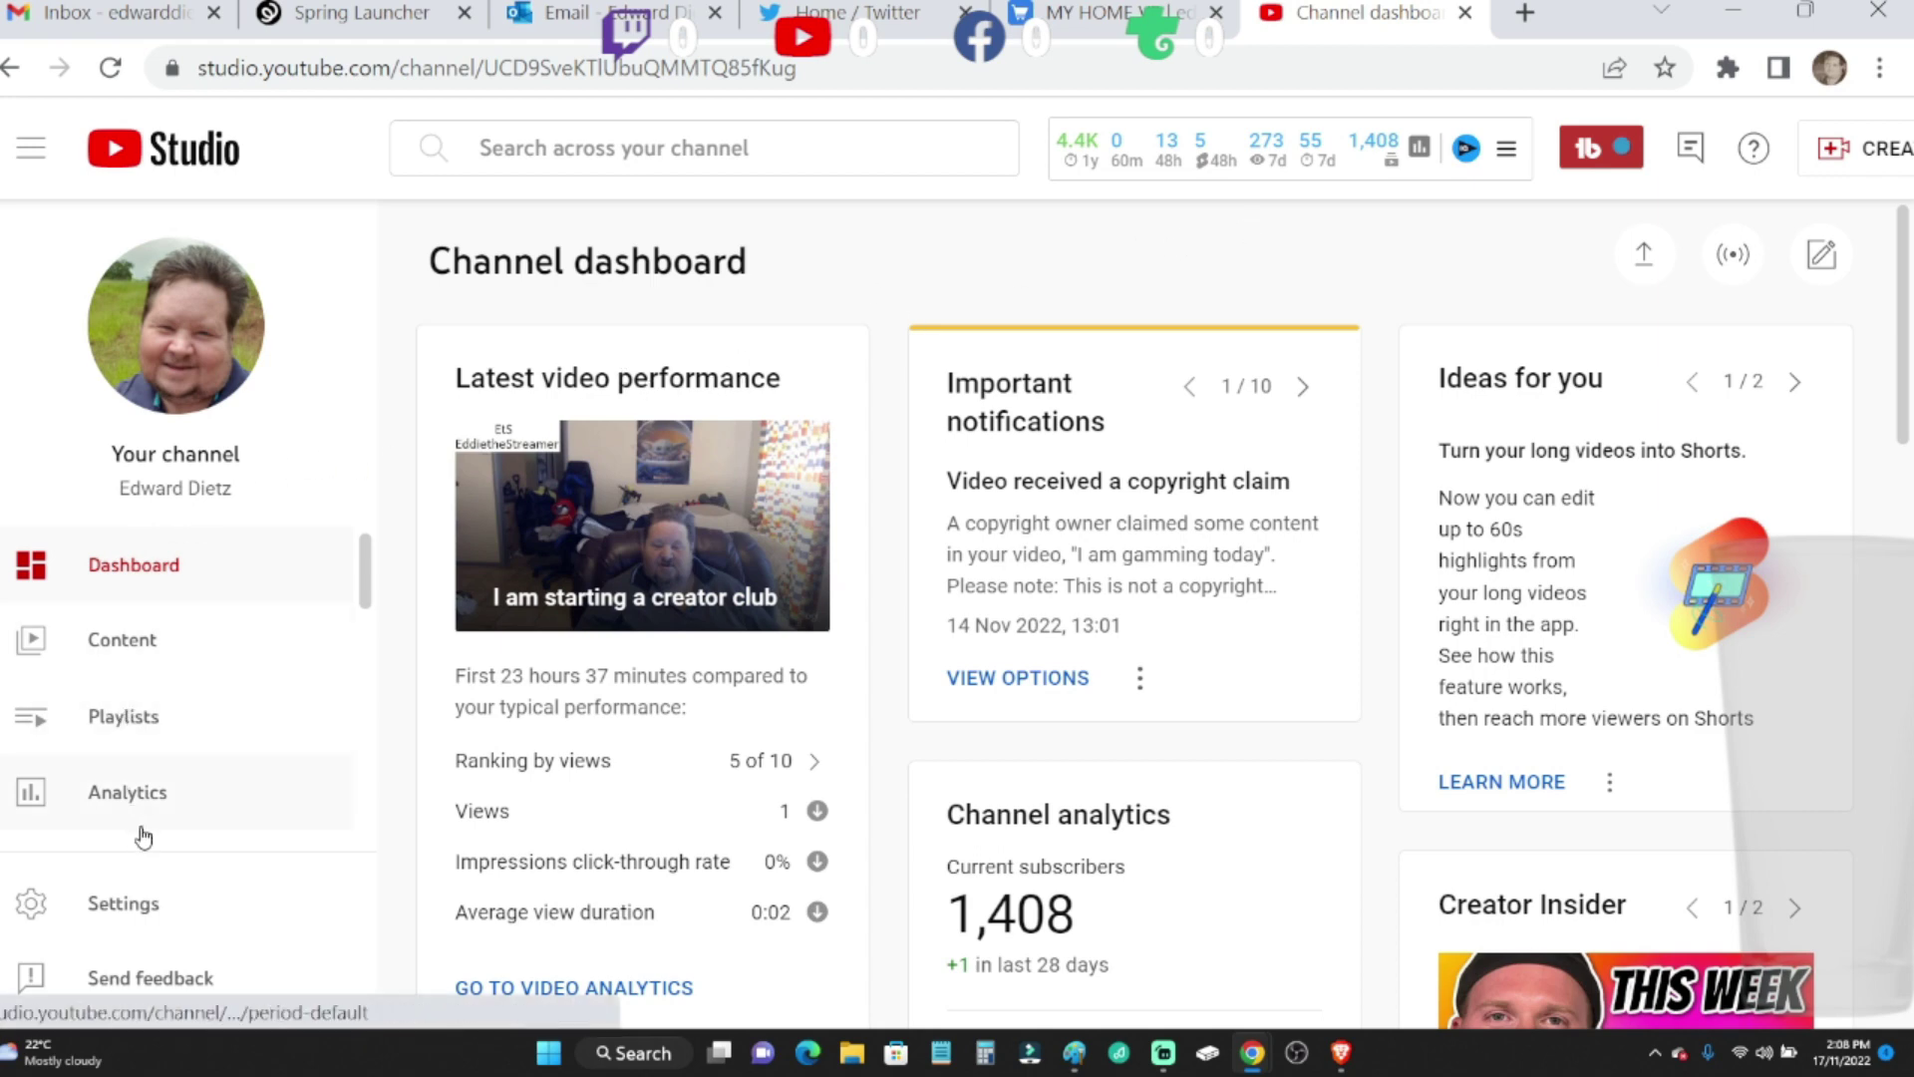
scroll(255, 807, down, 1)
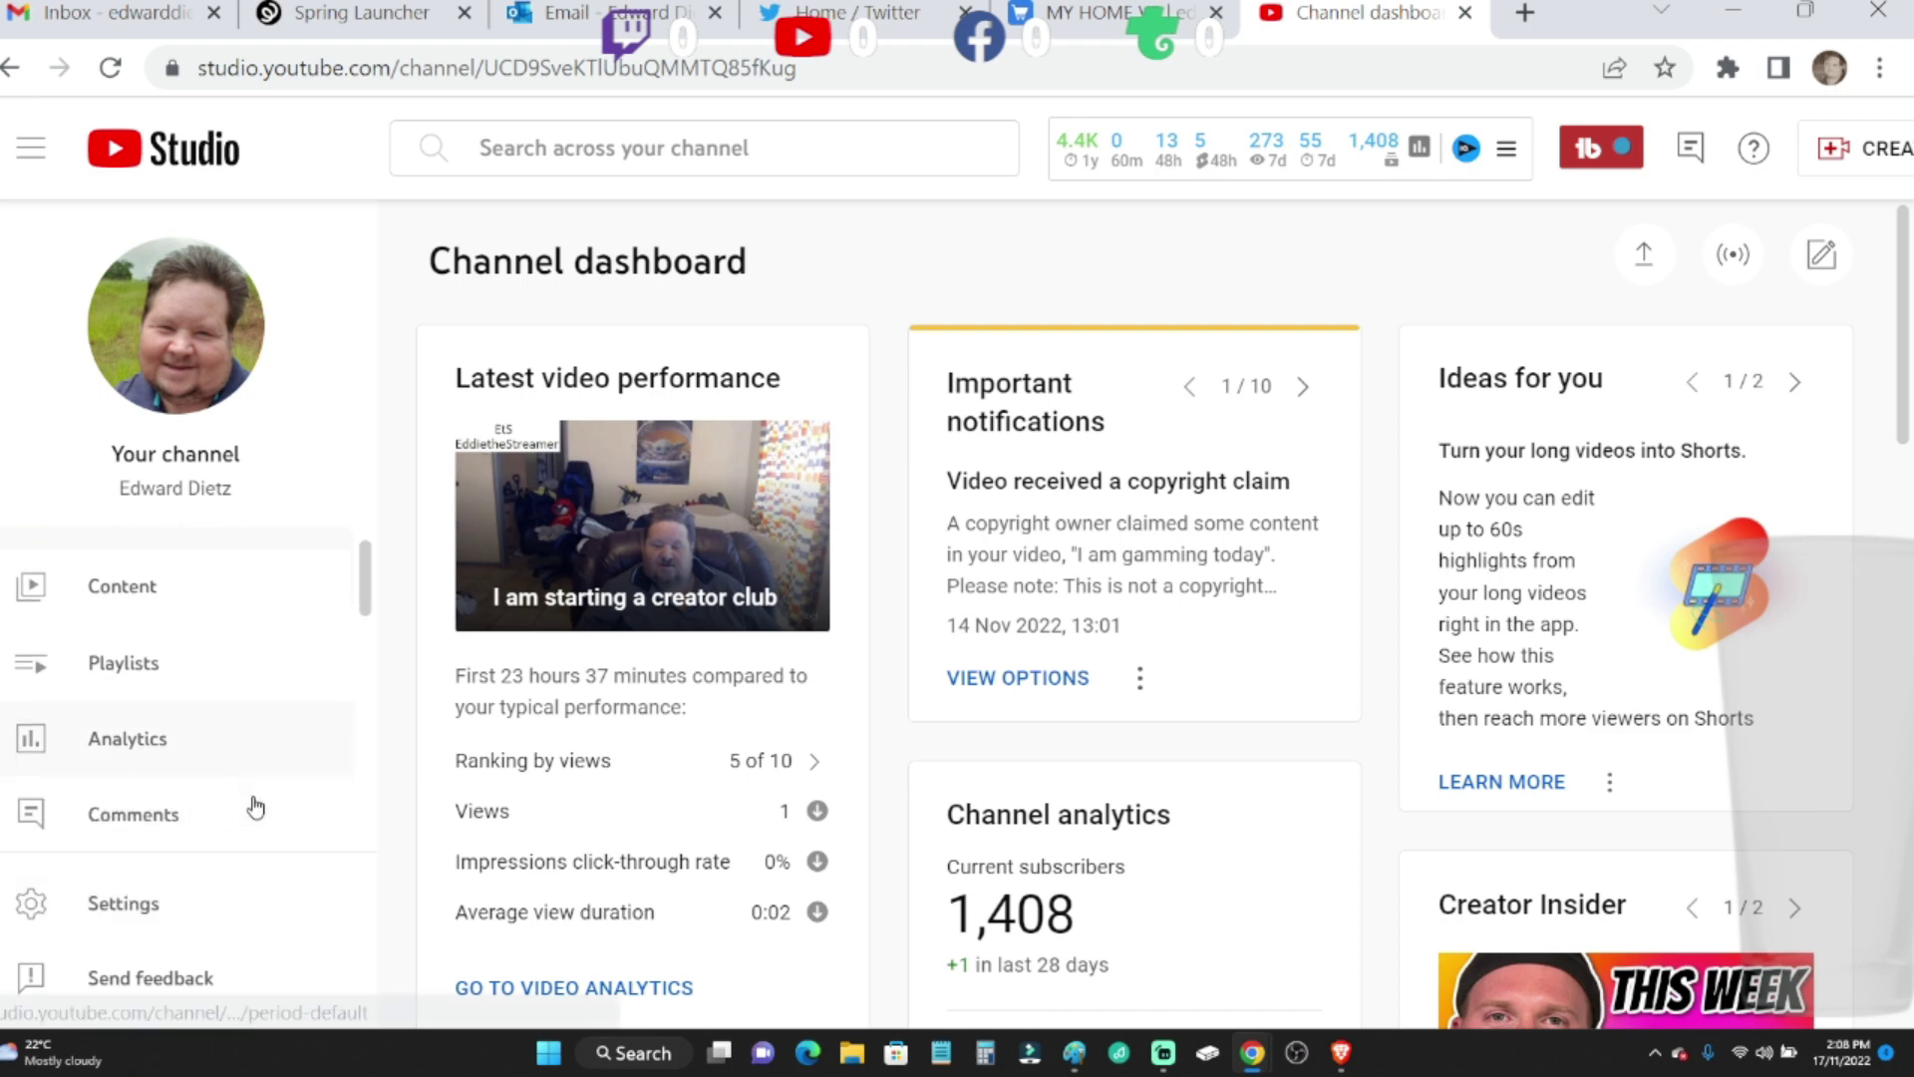
scroll(255, 809, down, 3)
scroll(255, 808, down, 2)
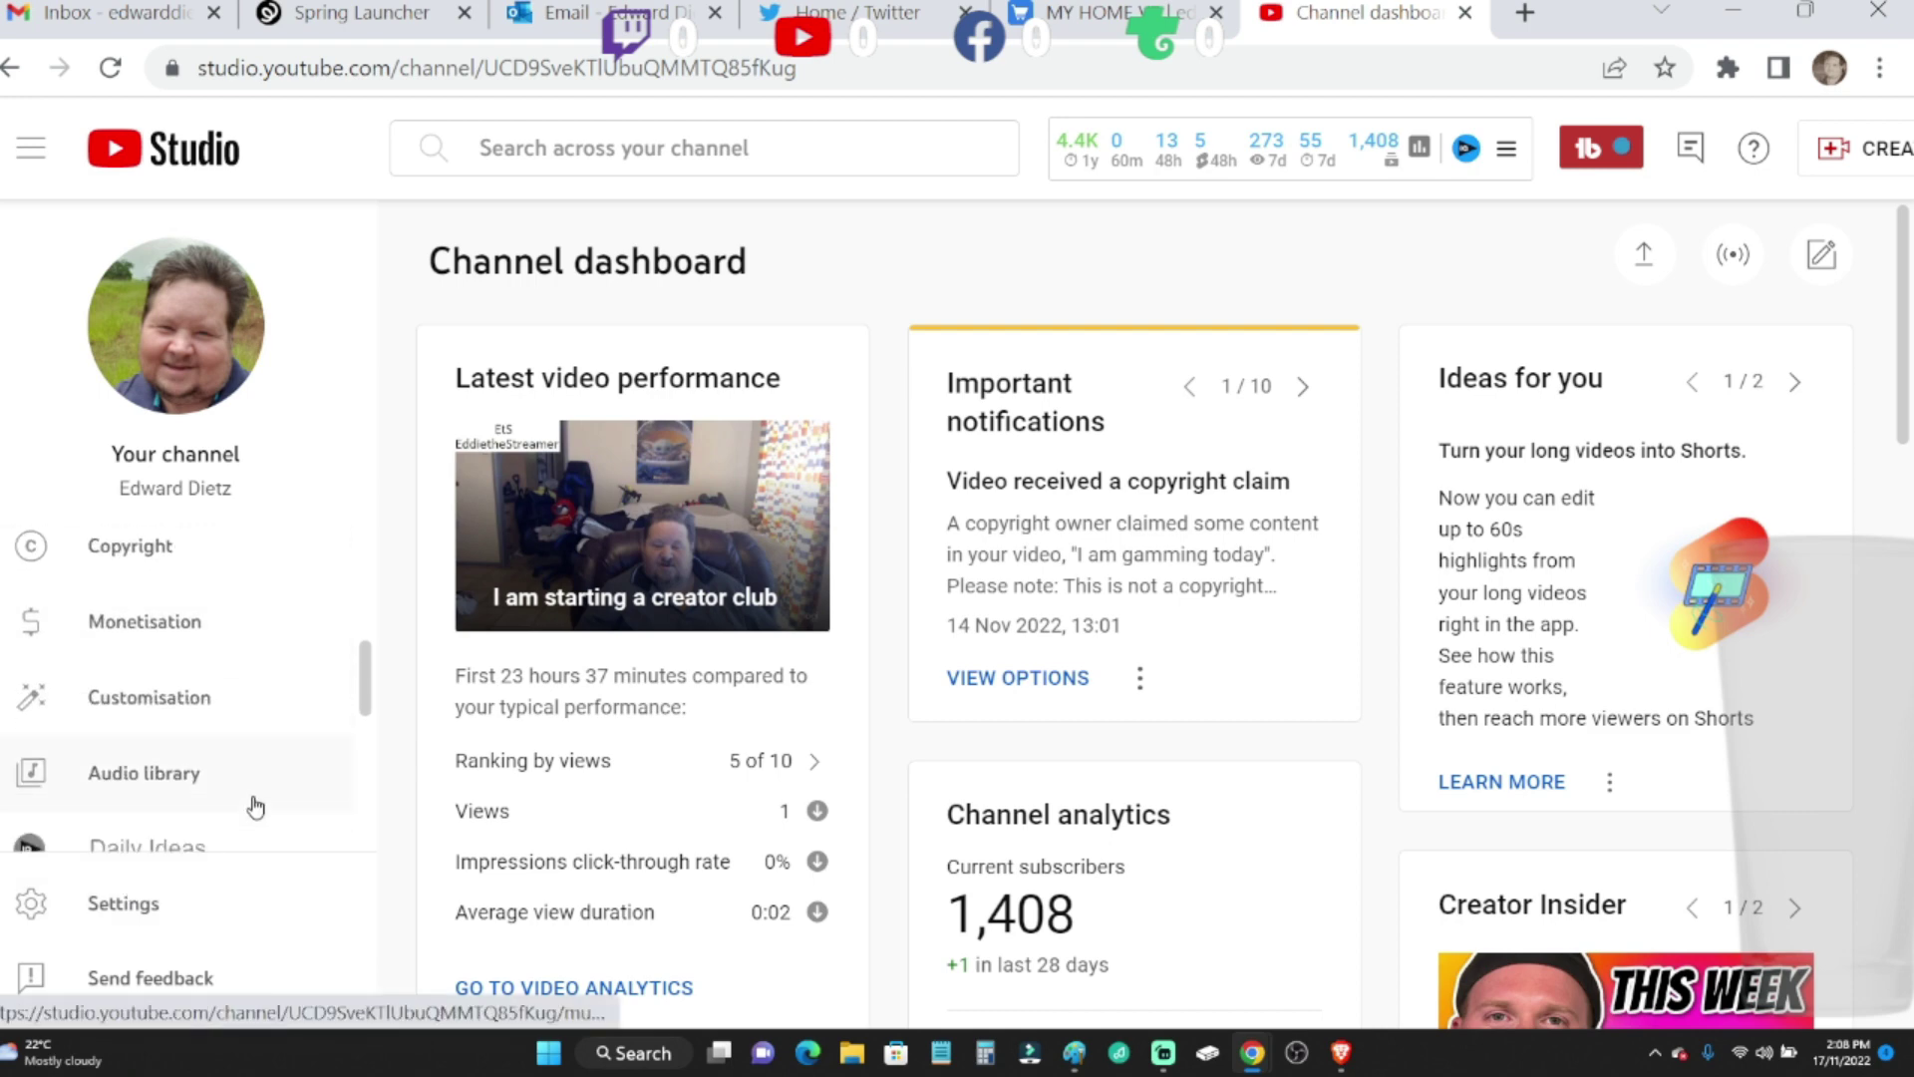
scroll(254, 808, down, 4)
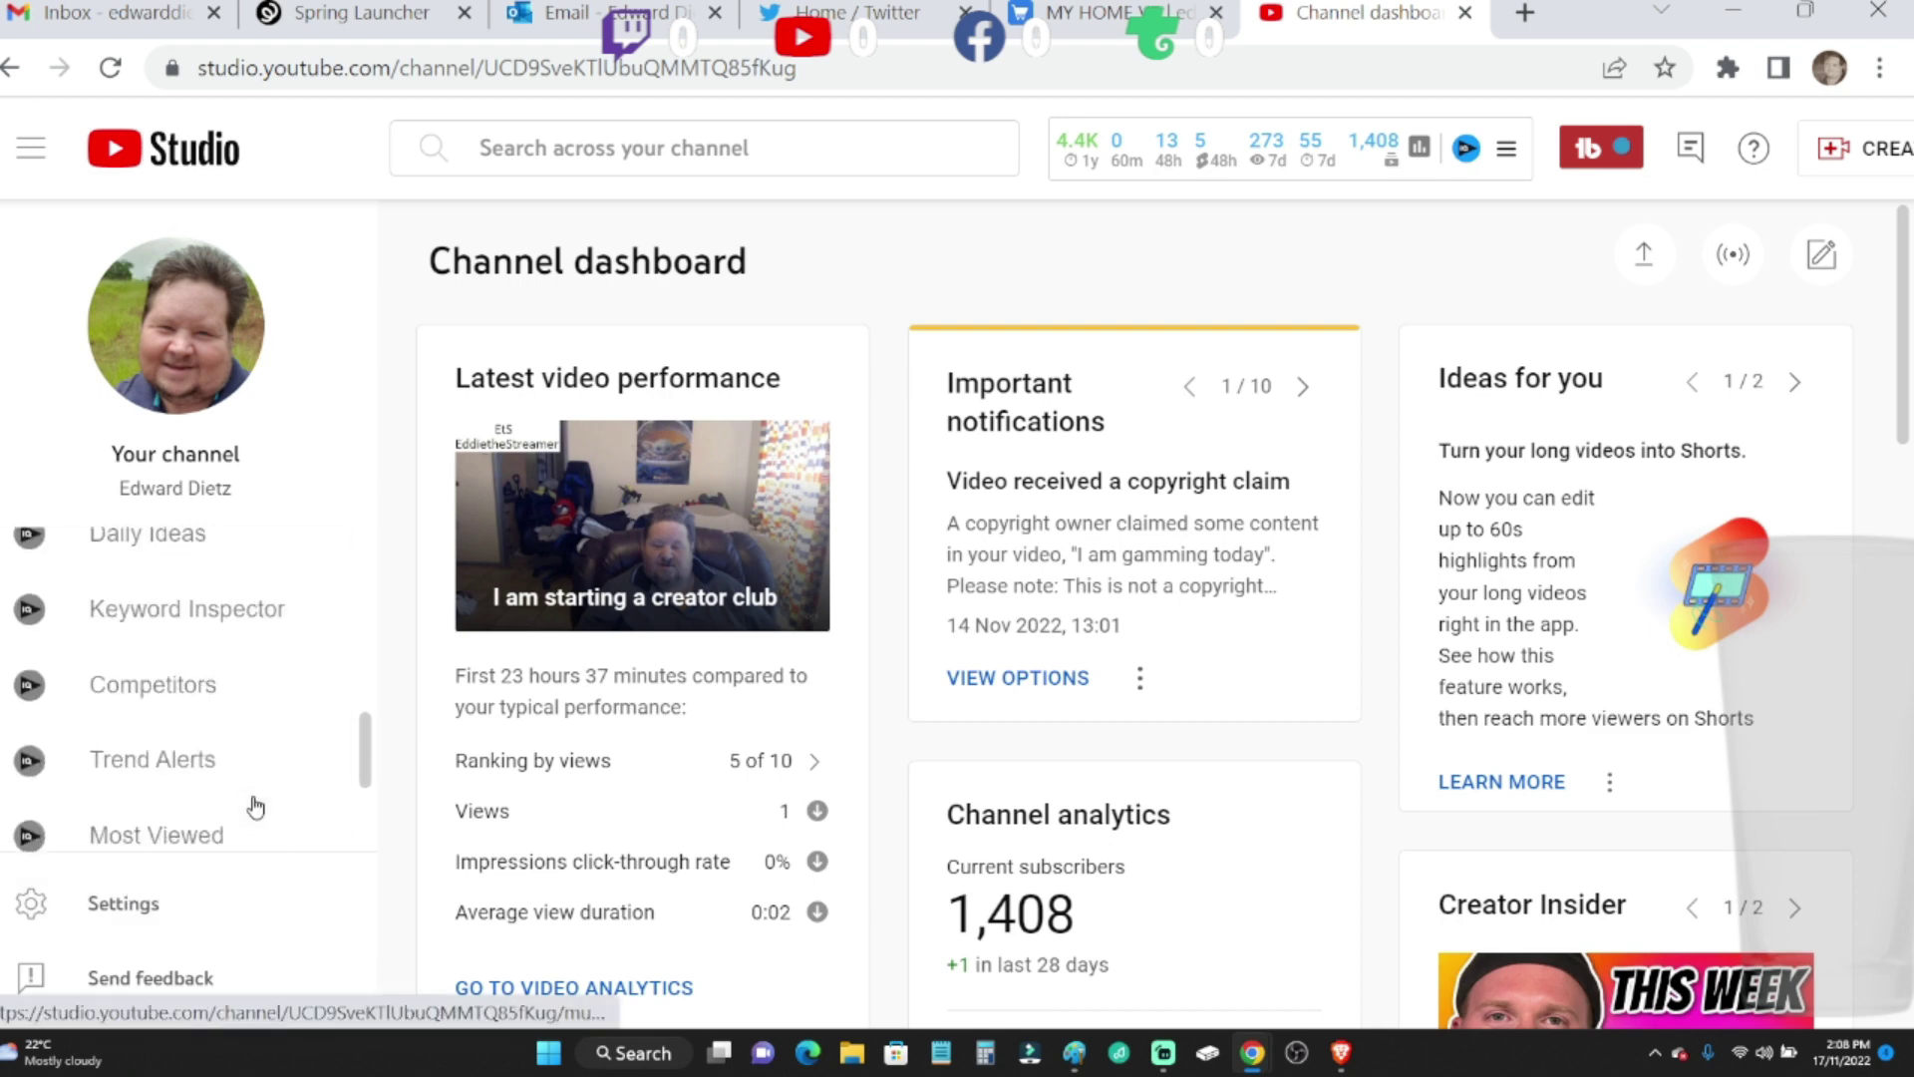
scroll(254, 808, up, 1)
scroll(254, 807, up, 1)
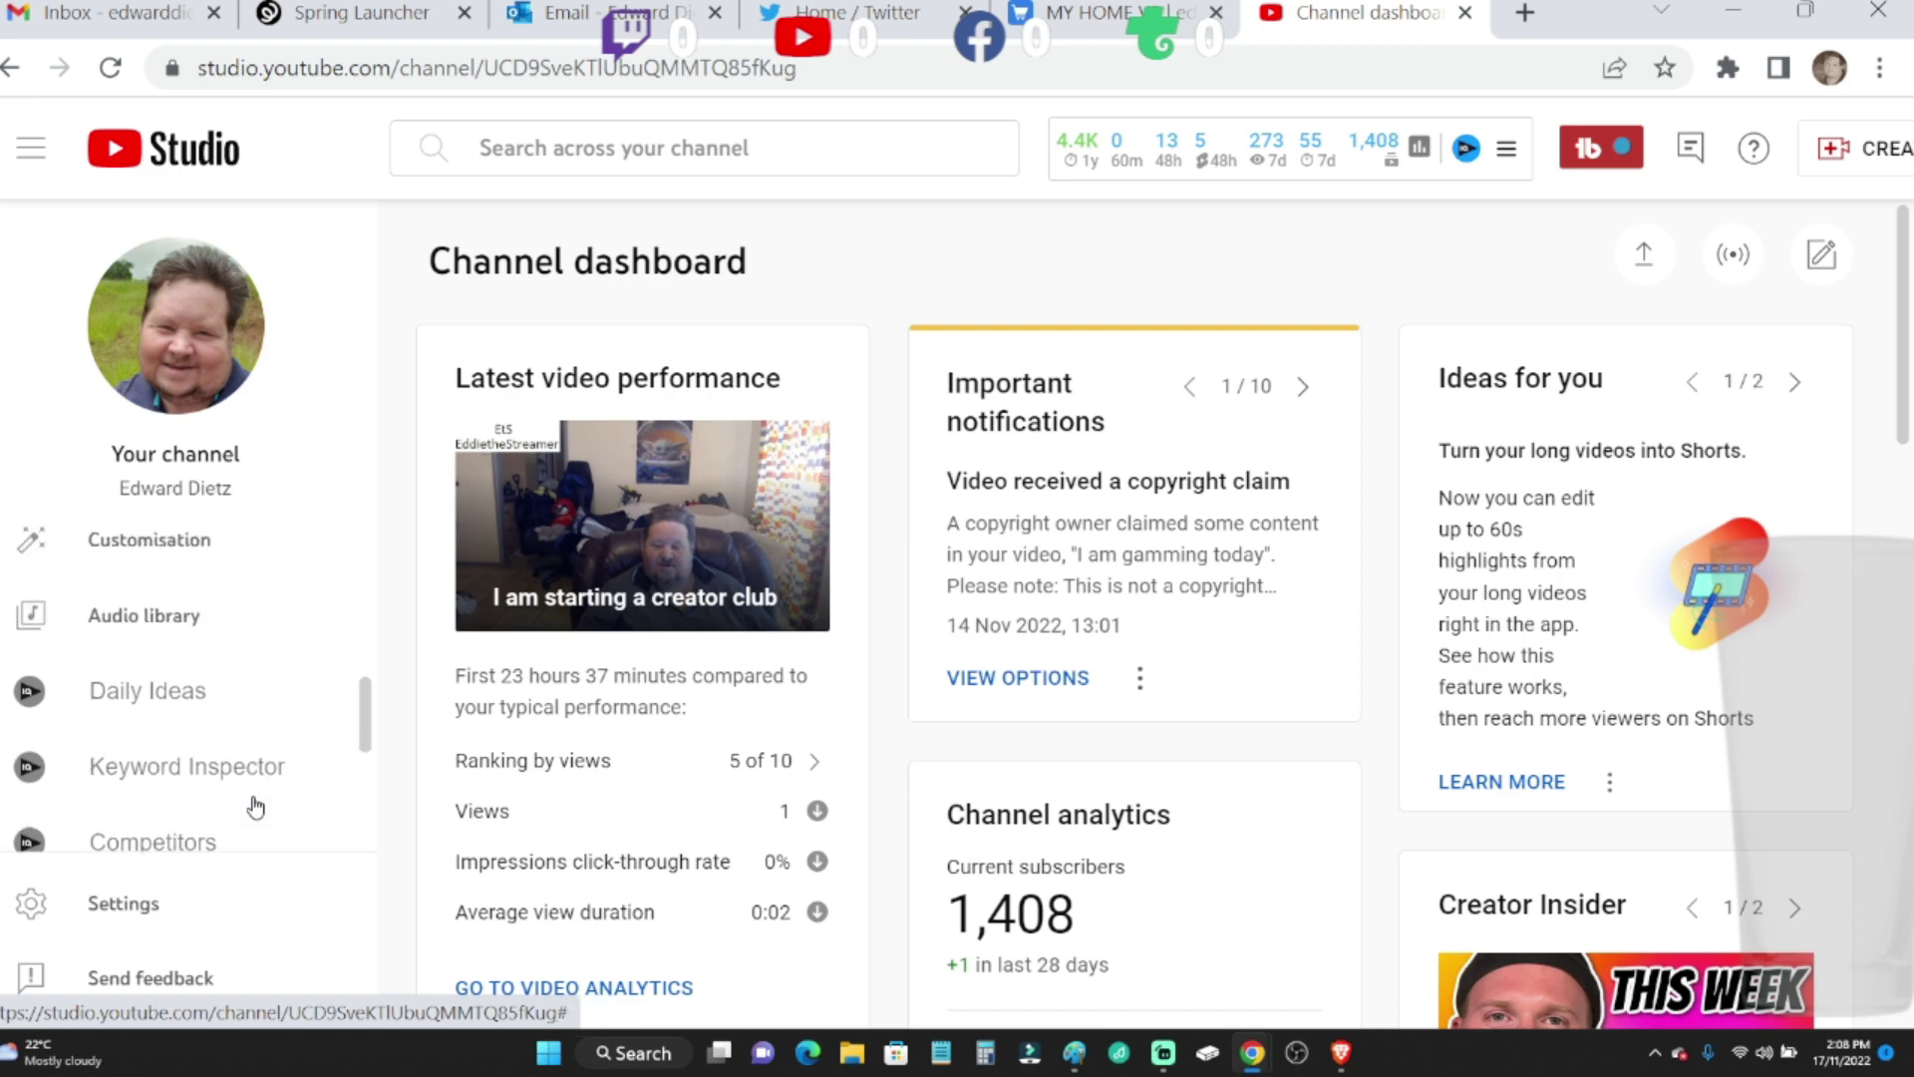
scroll(256, 807, up, 2)
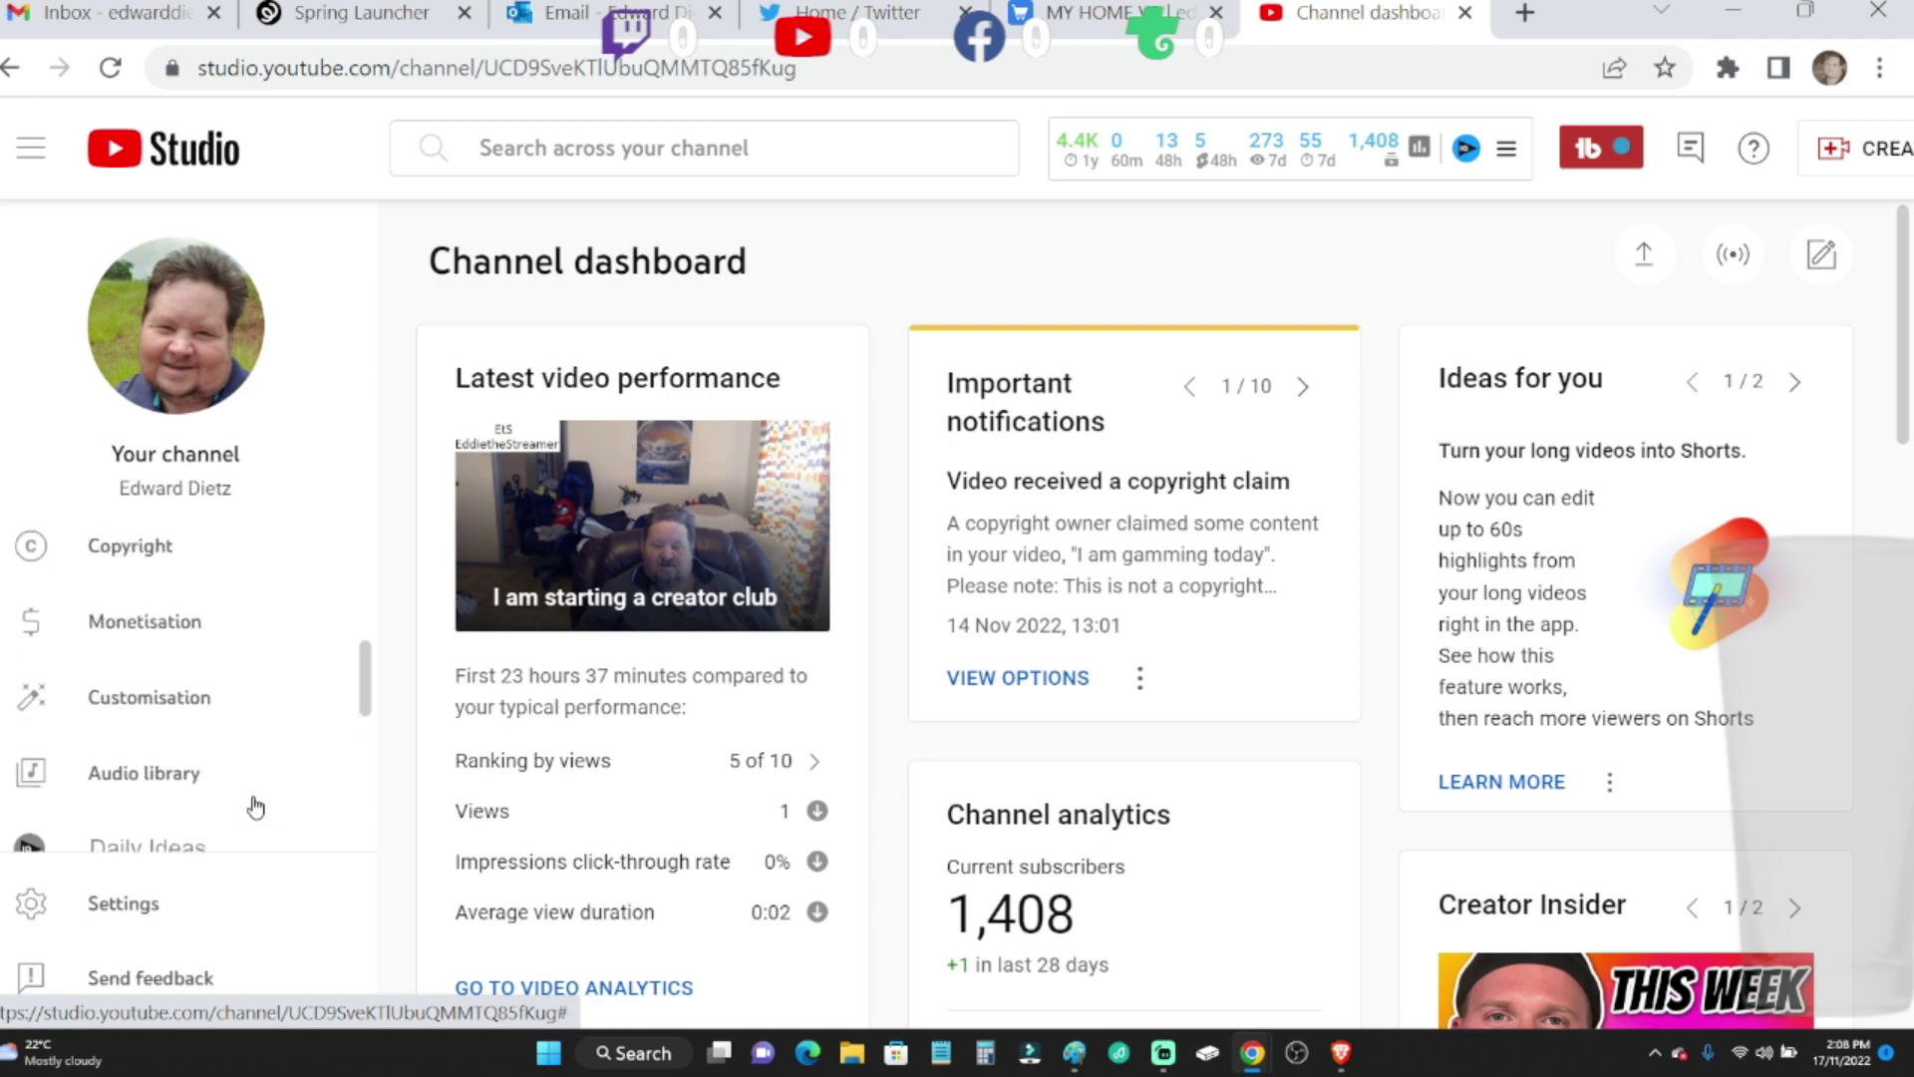
click(168, 703)
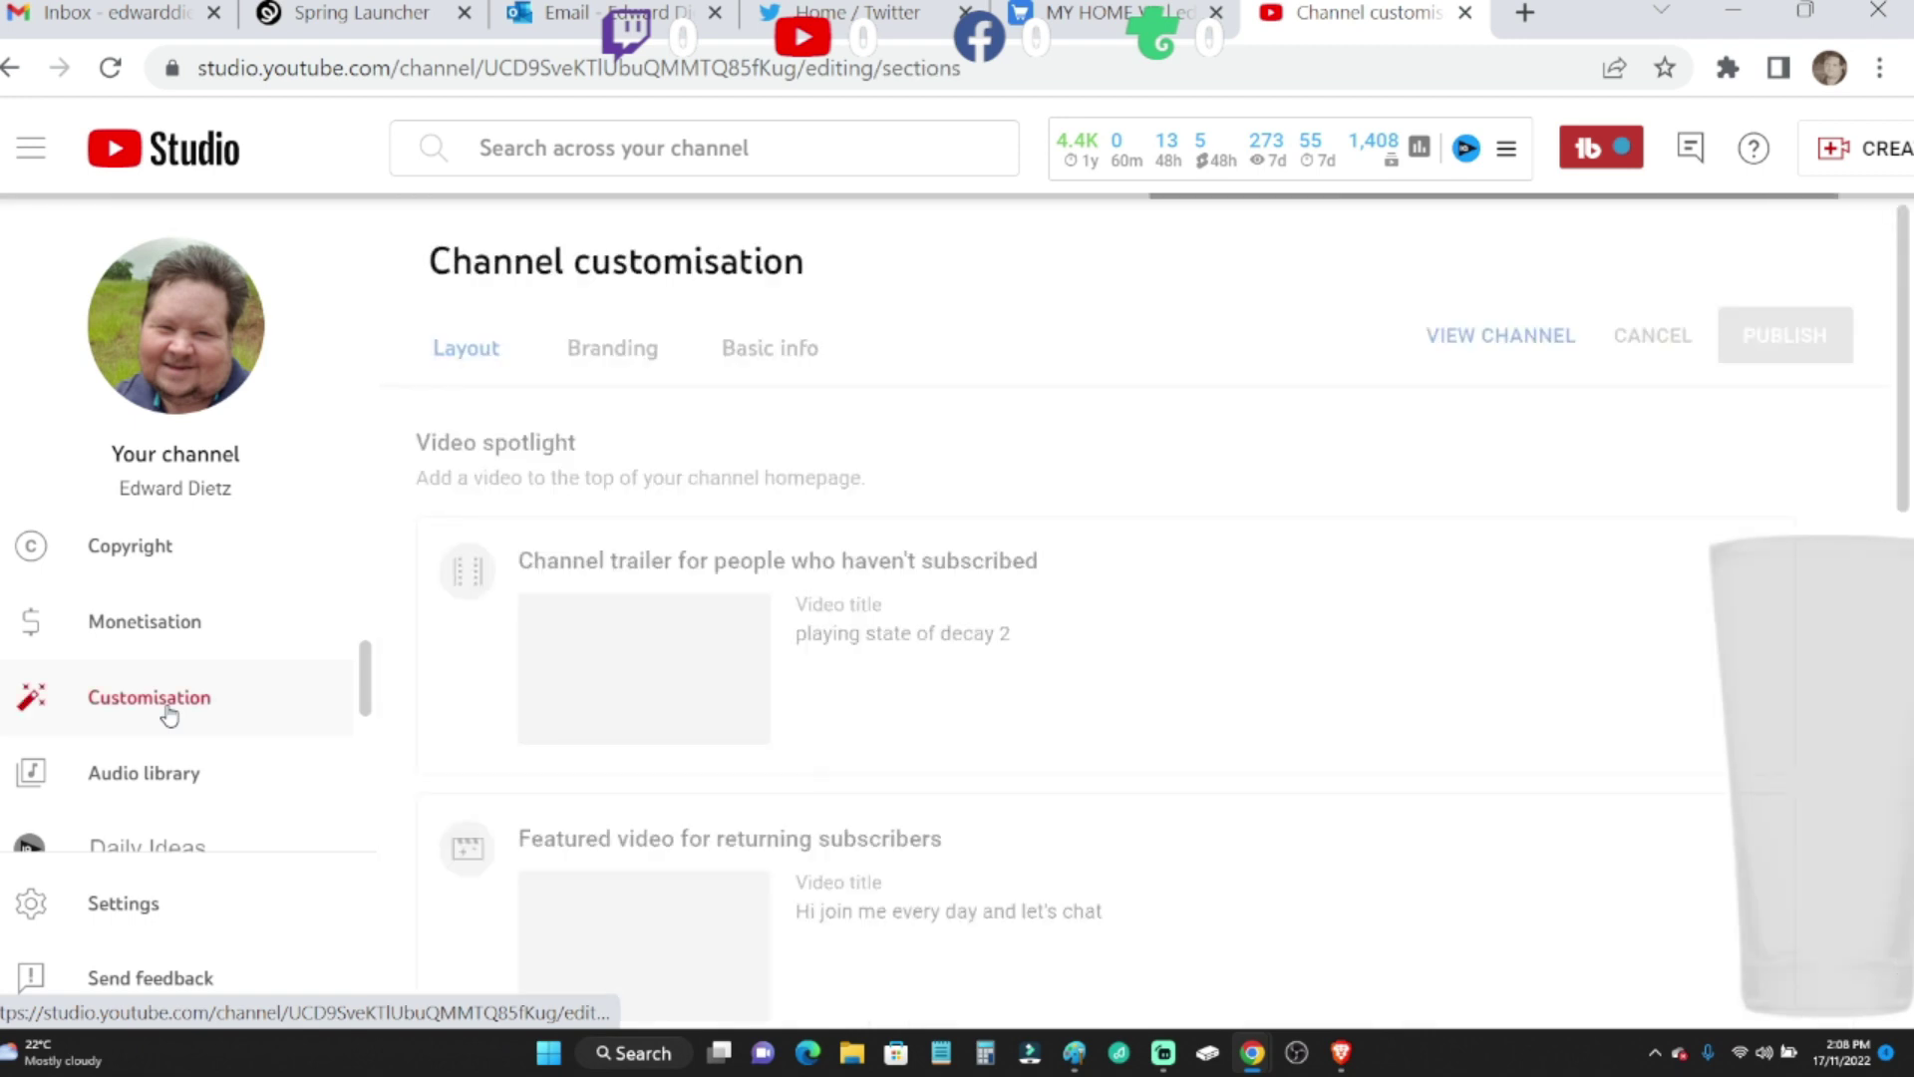
mouse_move(1026, 701)
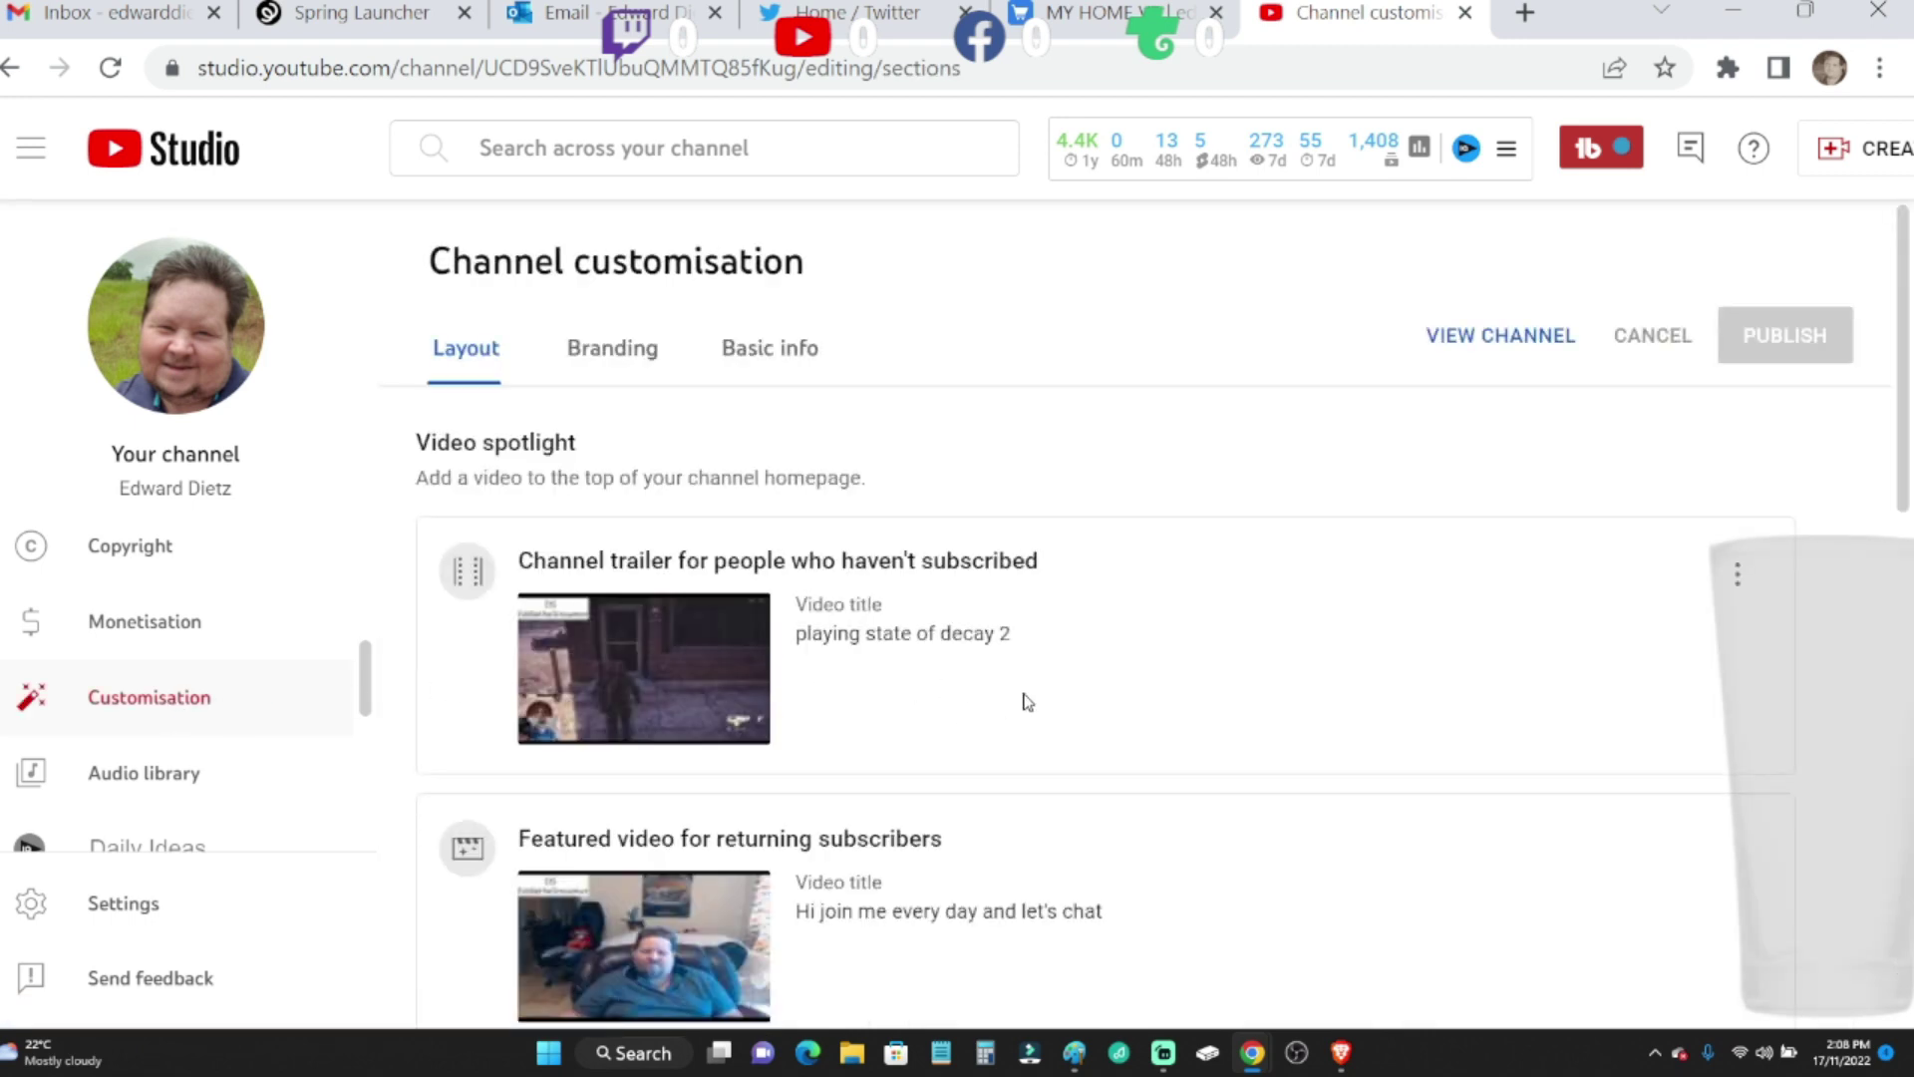
- Set 'I am starting a creator club' as the non-subscriber trailer and publish the layout
click(1739, 577)
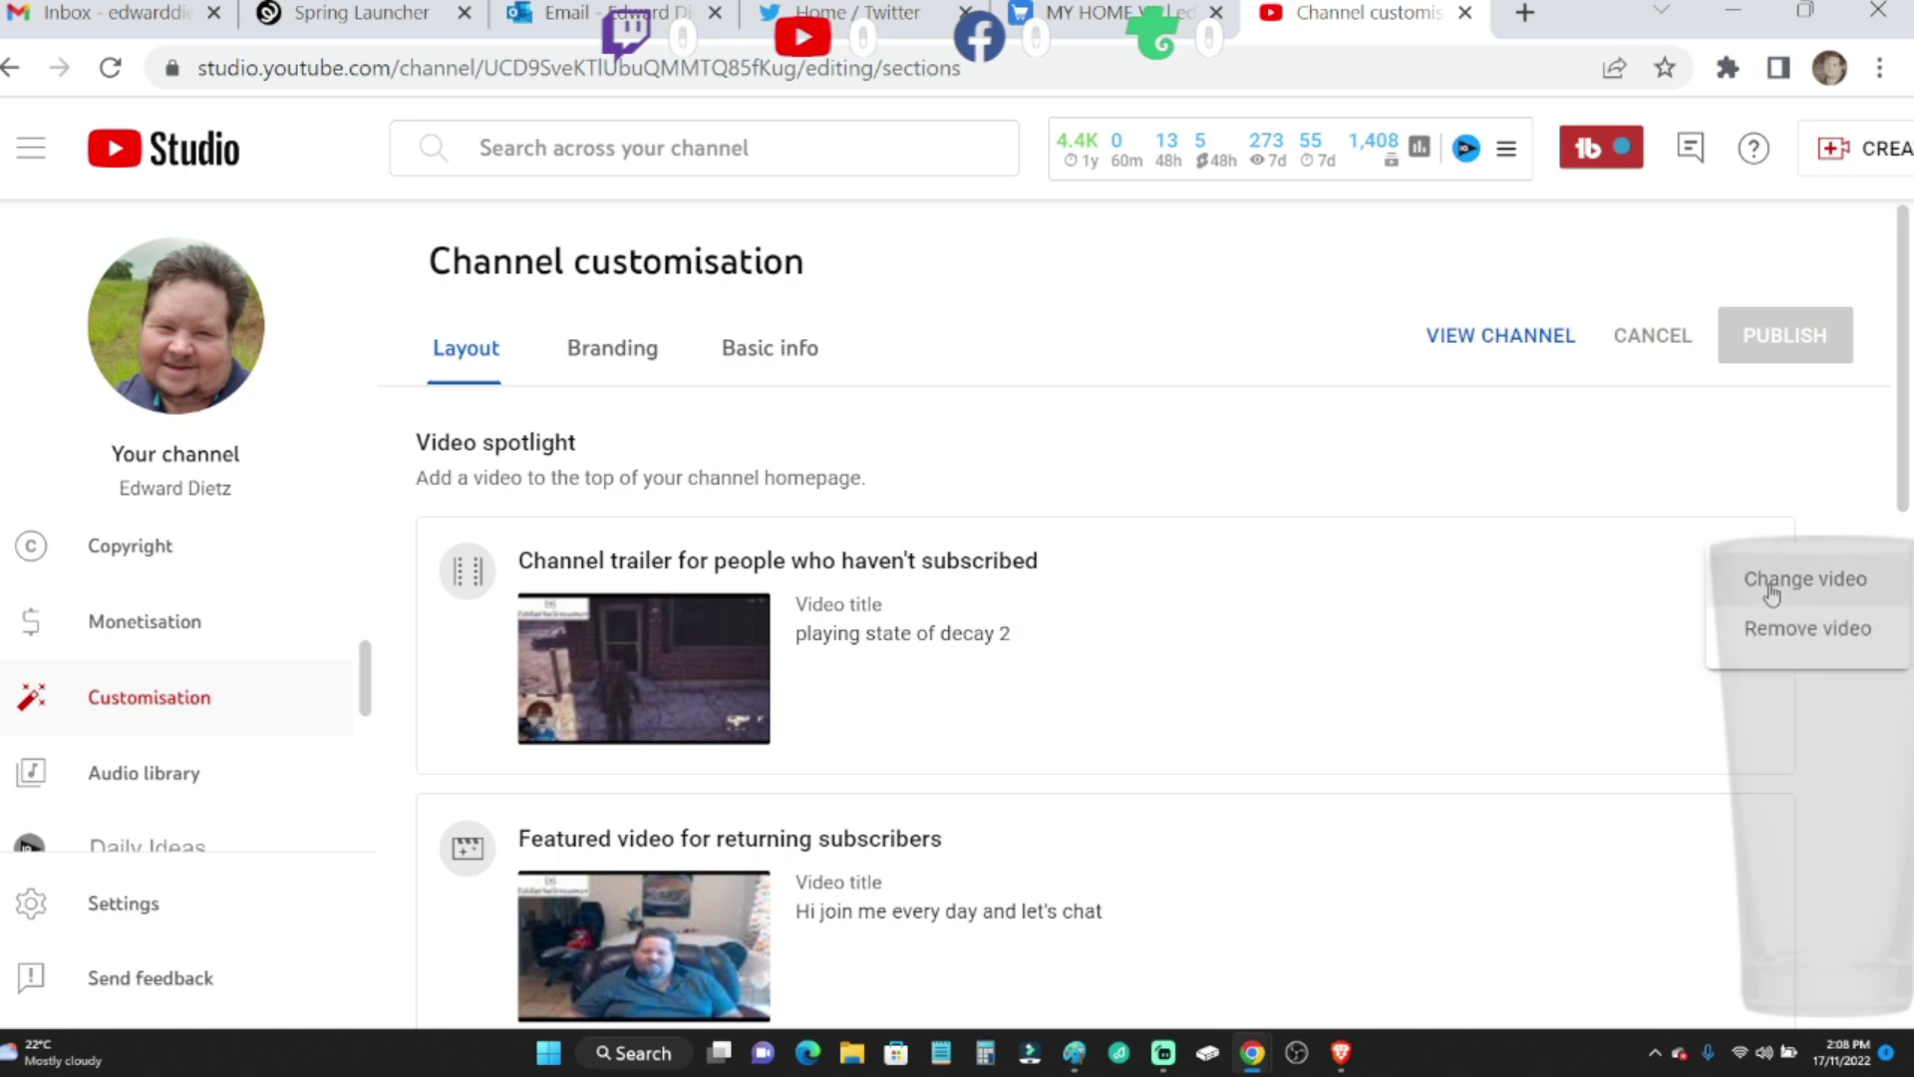
click(1771, 593)
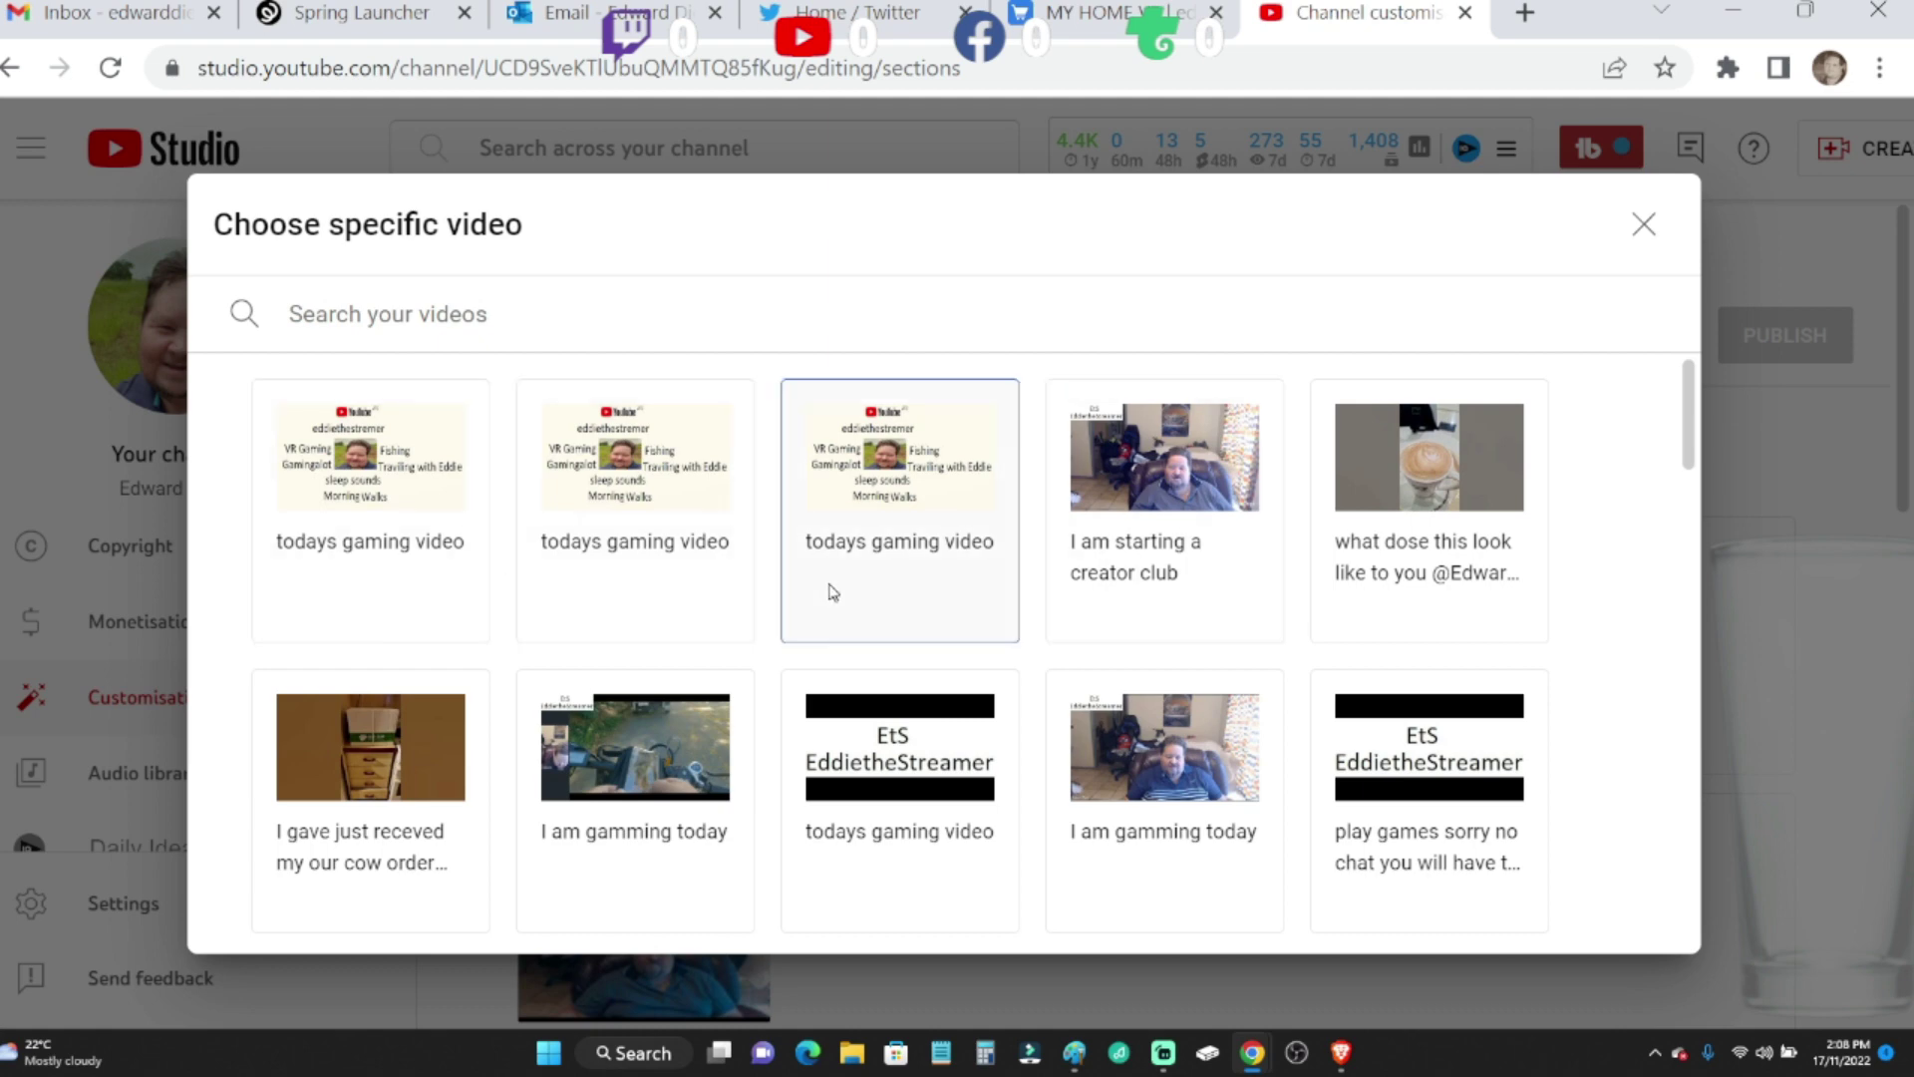
click(1110, 528)
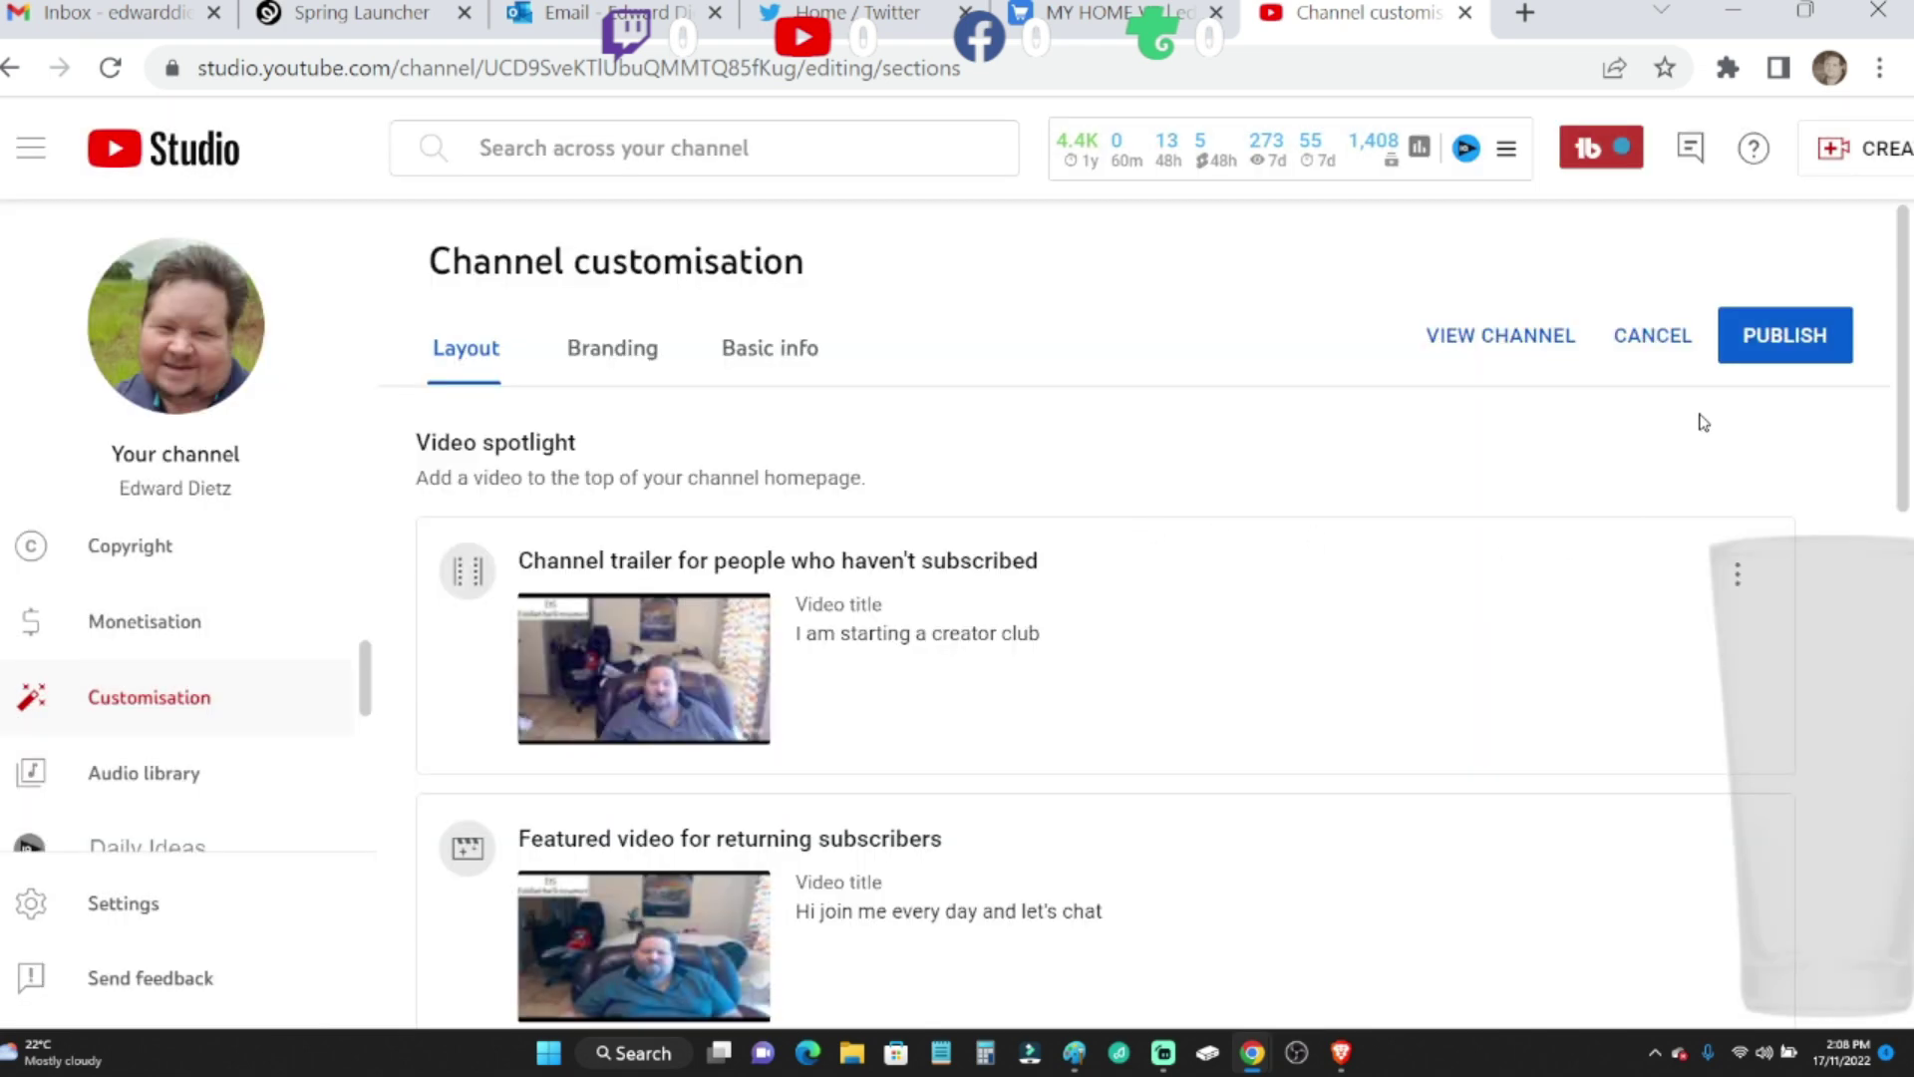
click(1780, 341)
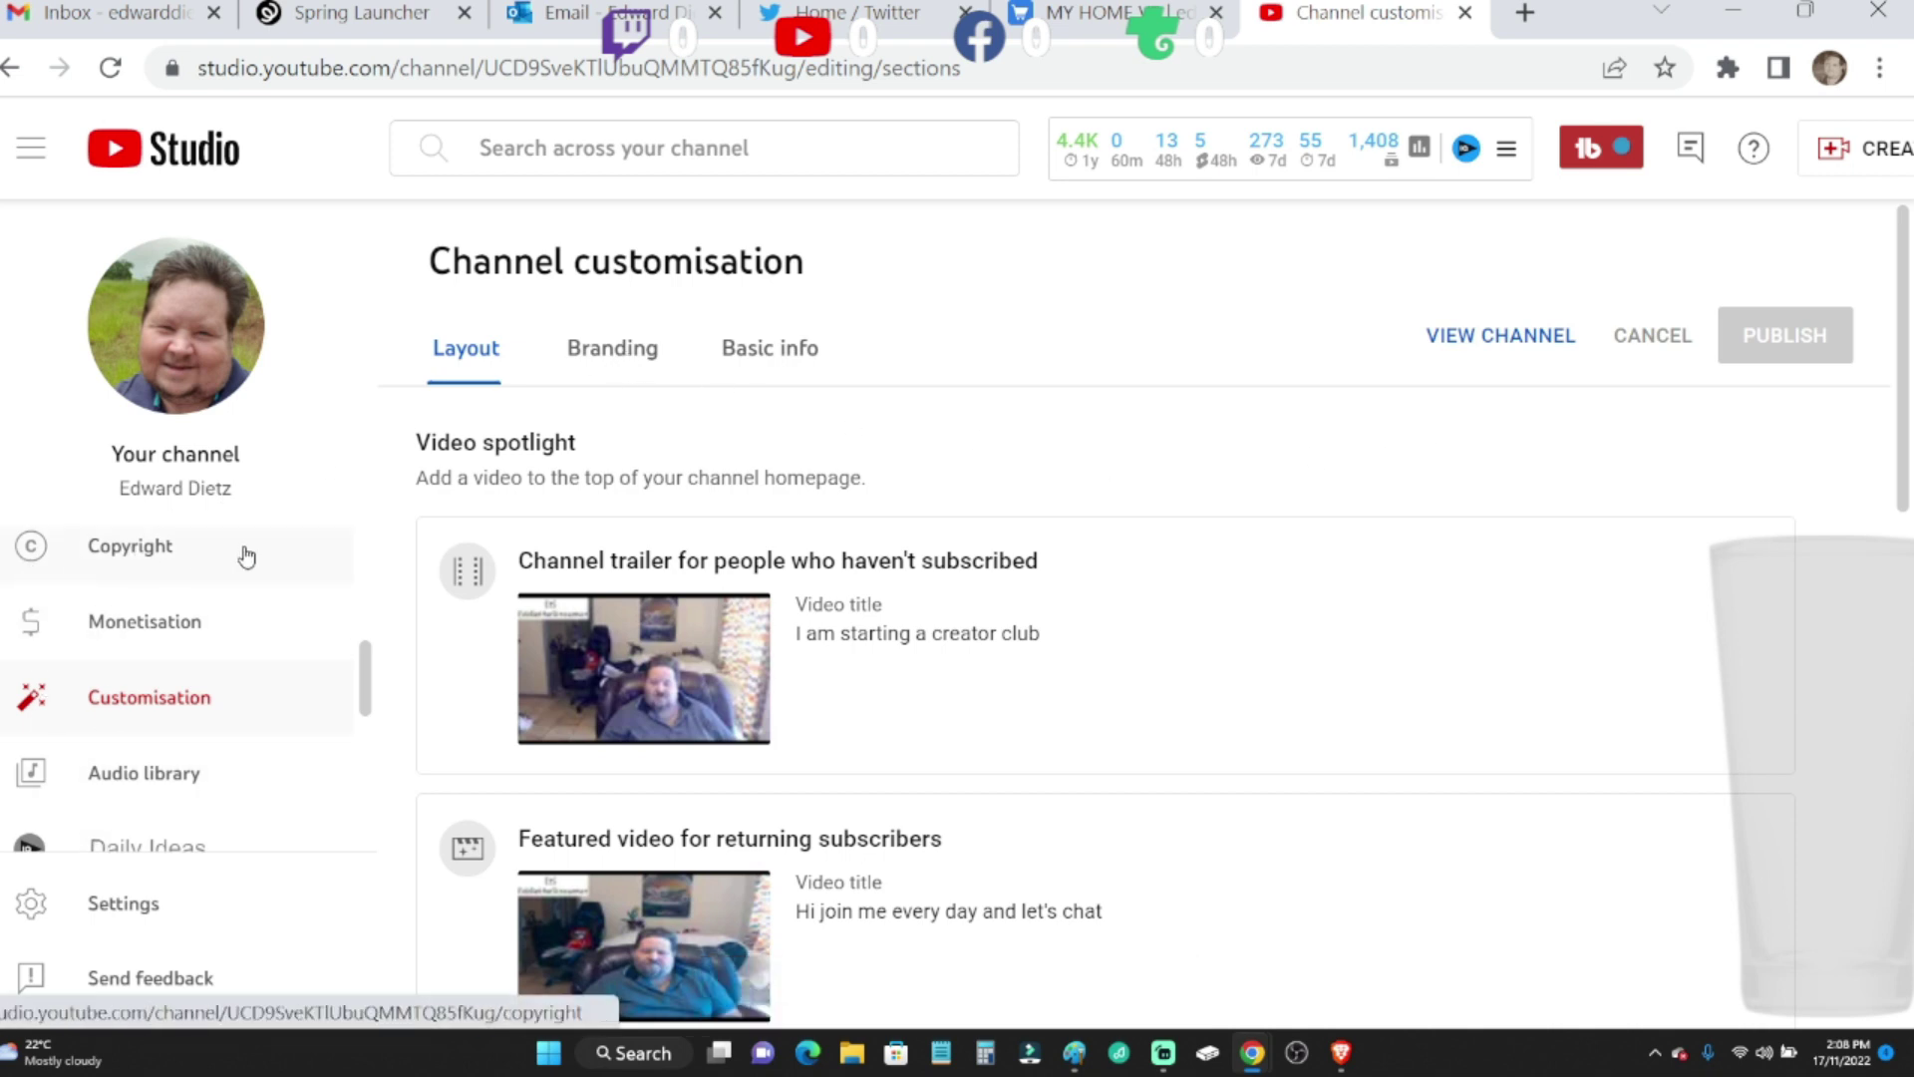
- Review the Branding tab's picture, banner and watermark, then switch to Basic info
click(628, 353)
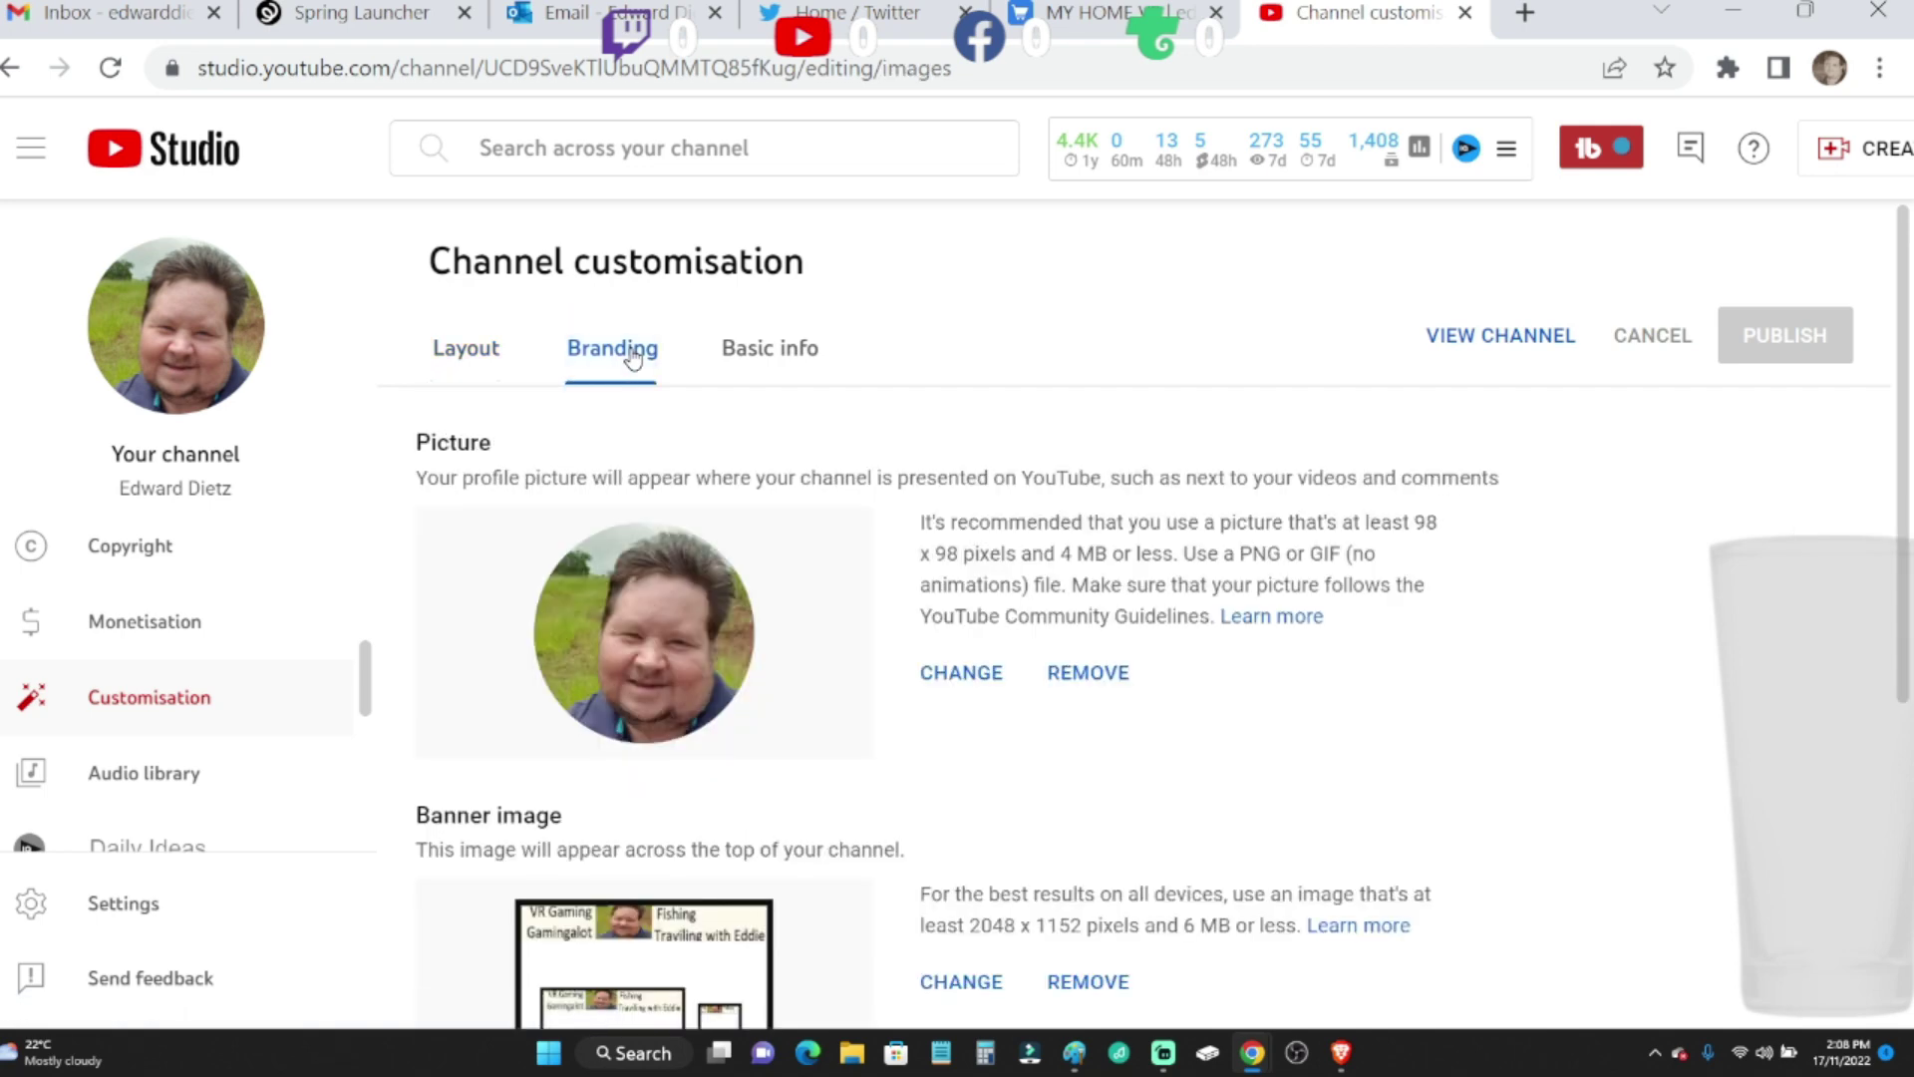
scroll(780, 750, down, 1)
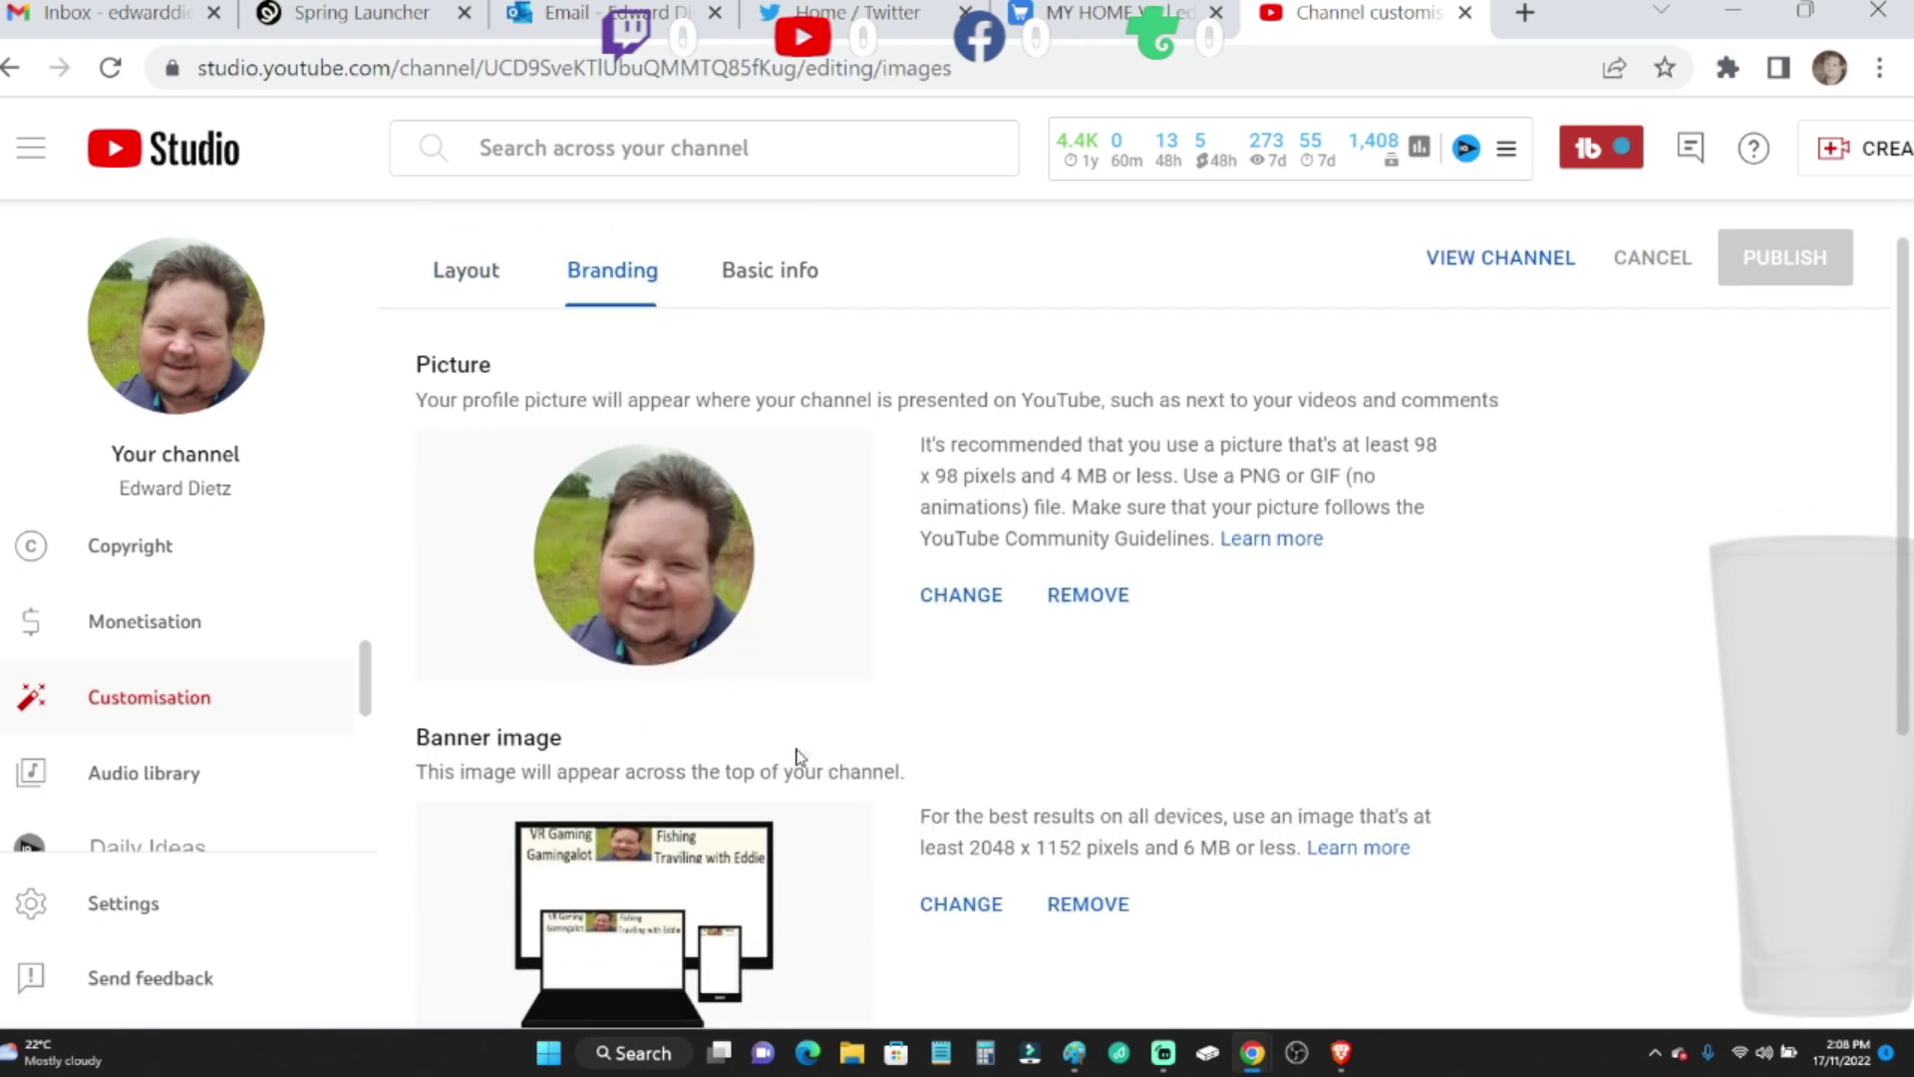
scroll(796, 763, down, 1)
scroll(800, 775, down, 1)
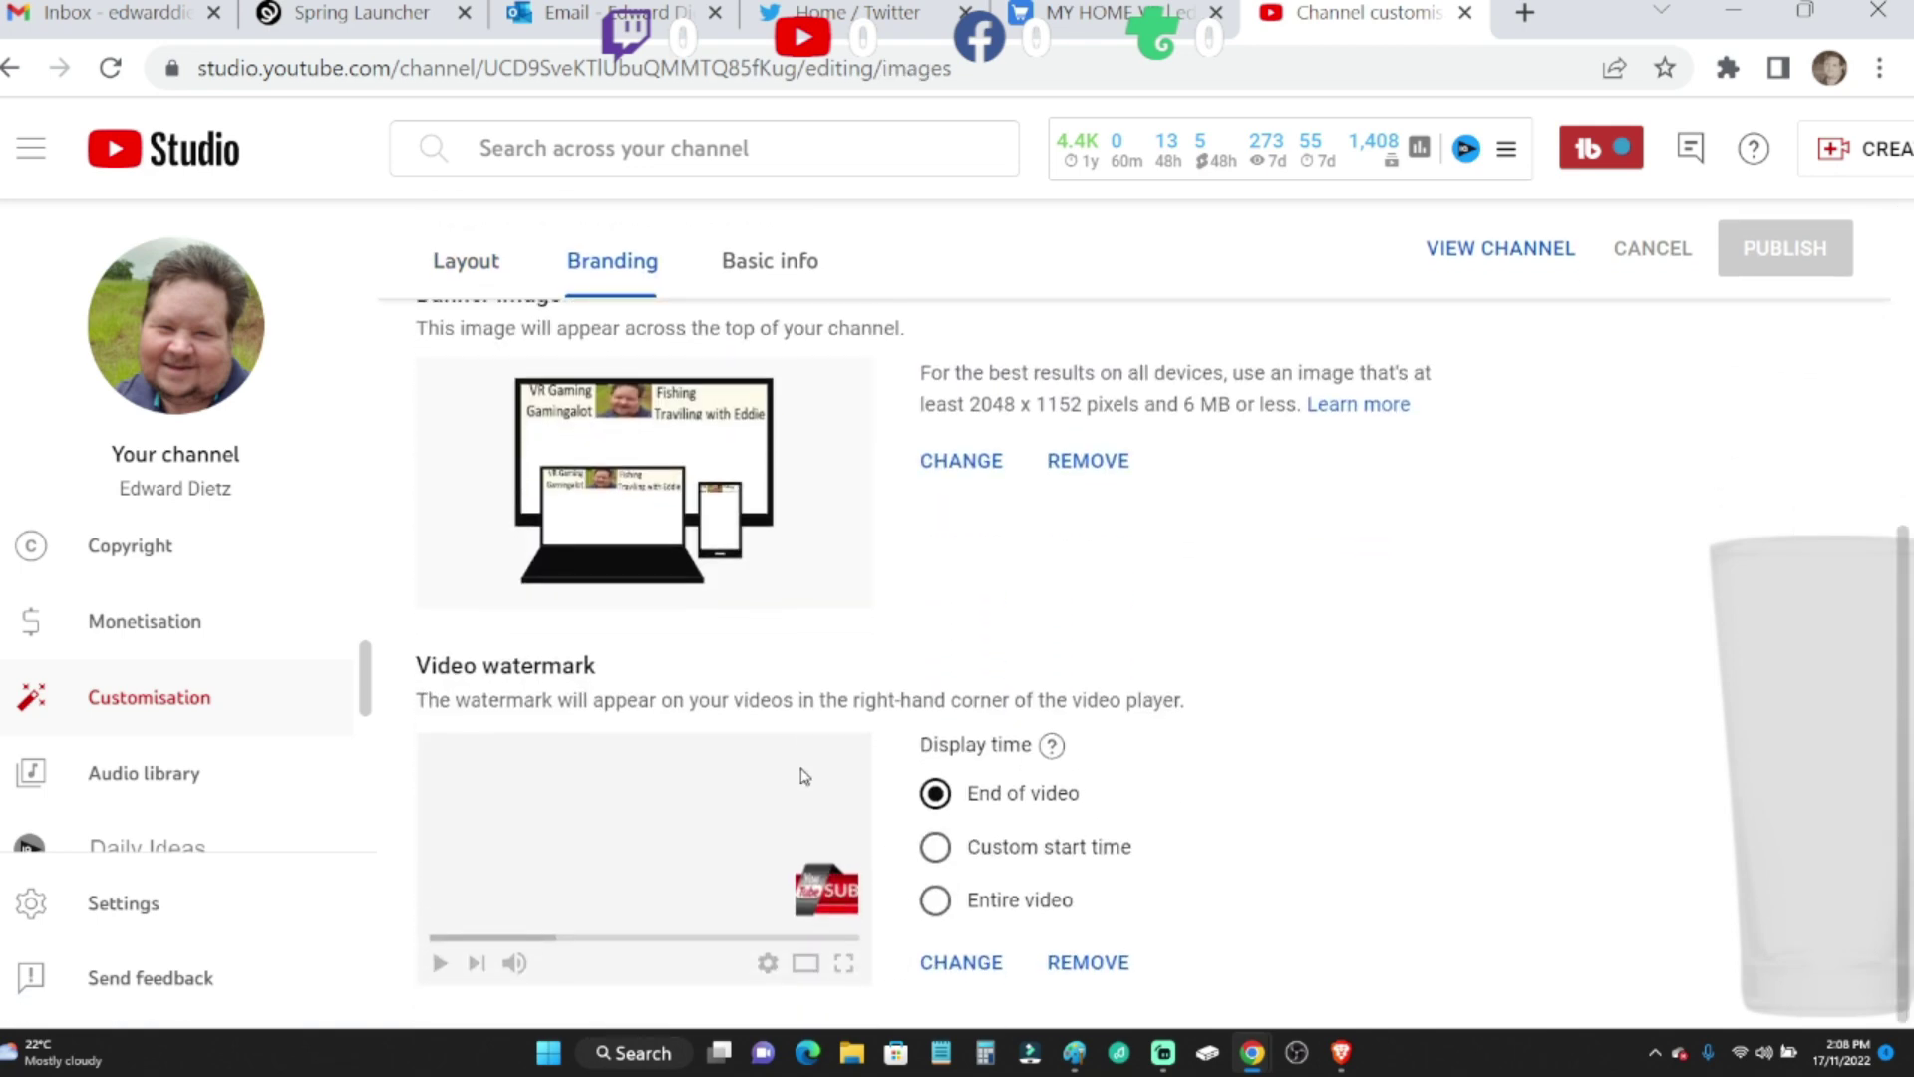
scroll(800, 774, up, 1)
scroll(802, 775, up, 1)
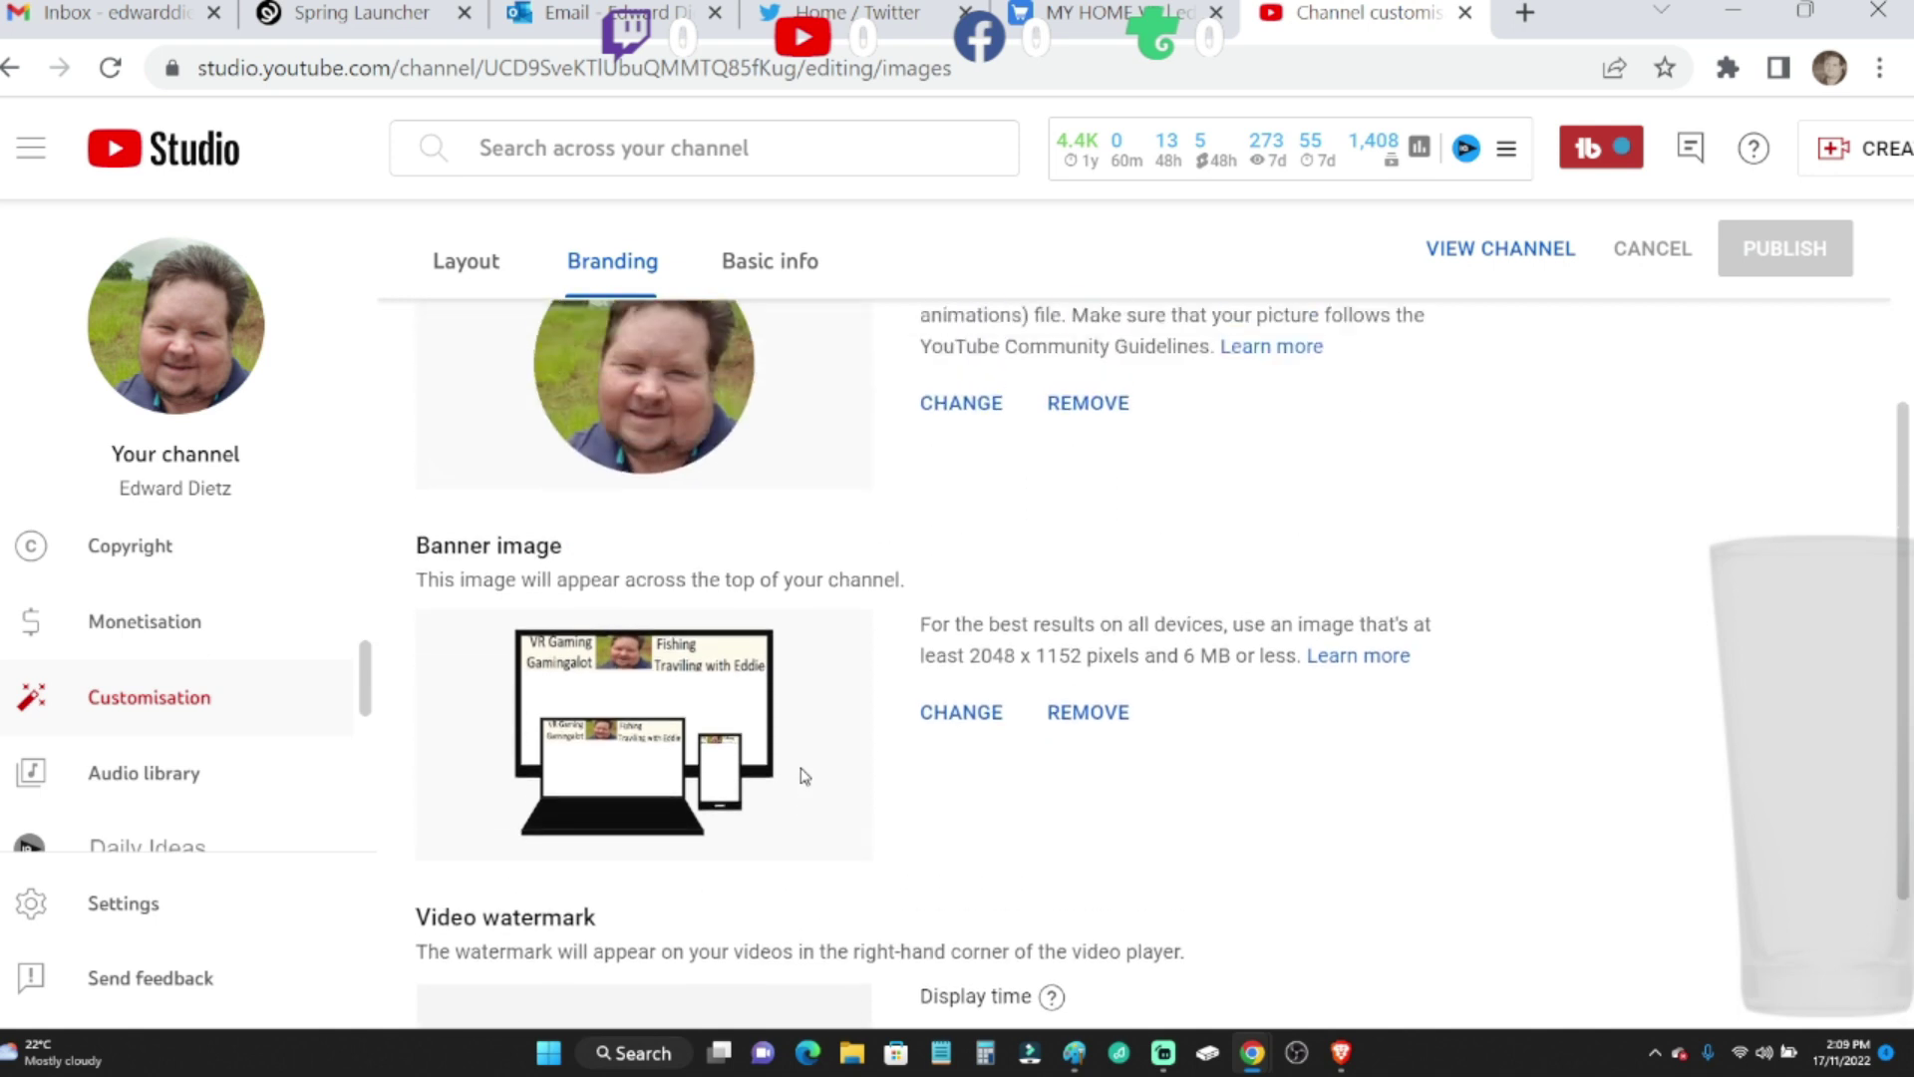
scroll(805, 775, up, 1)
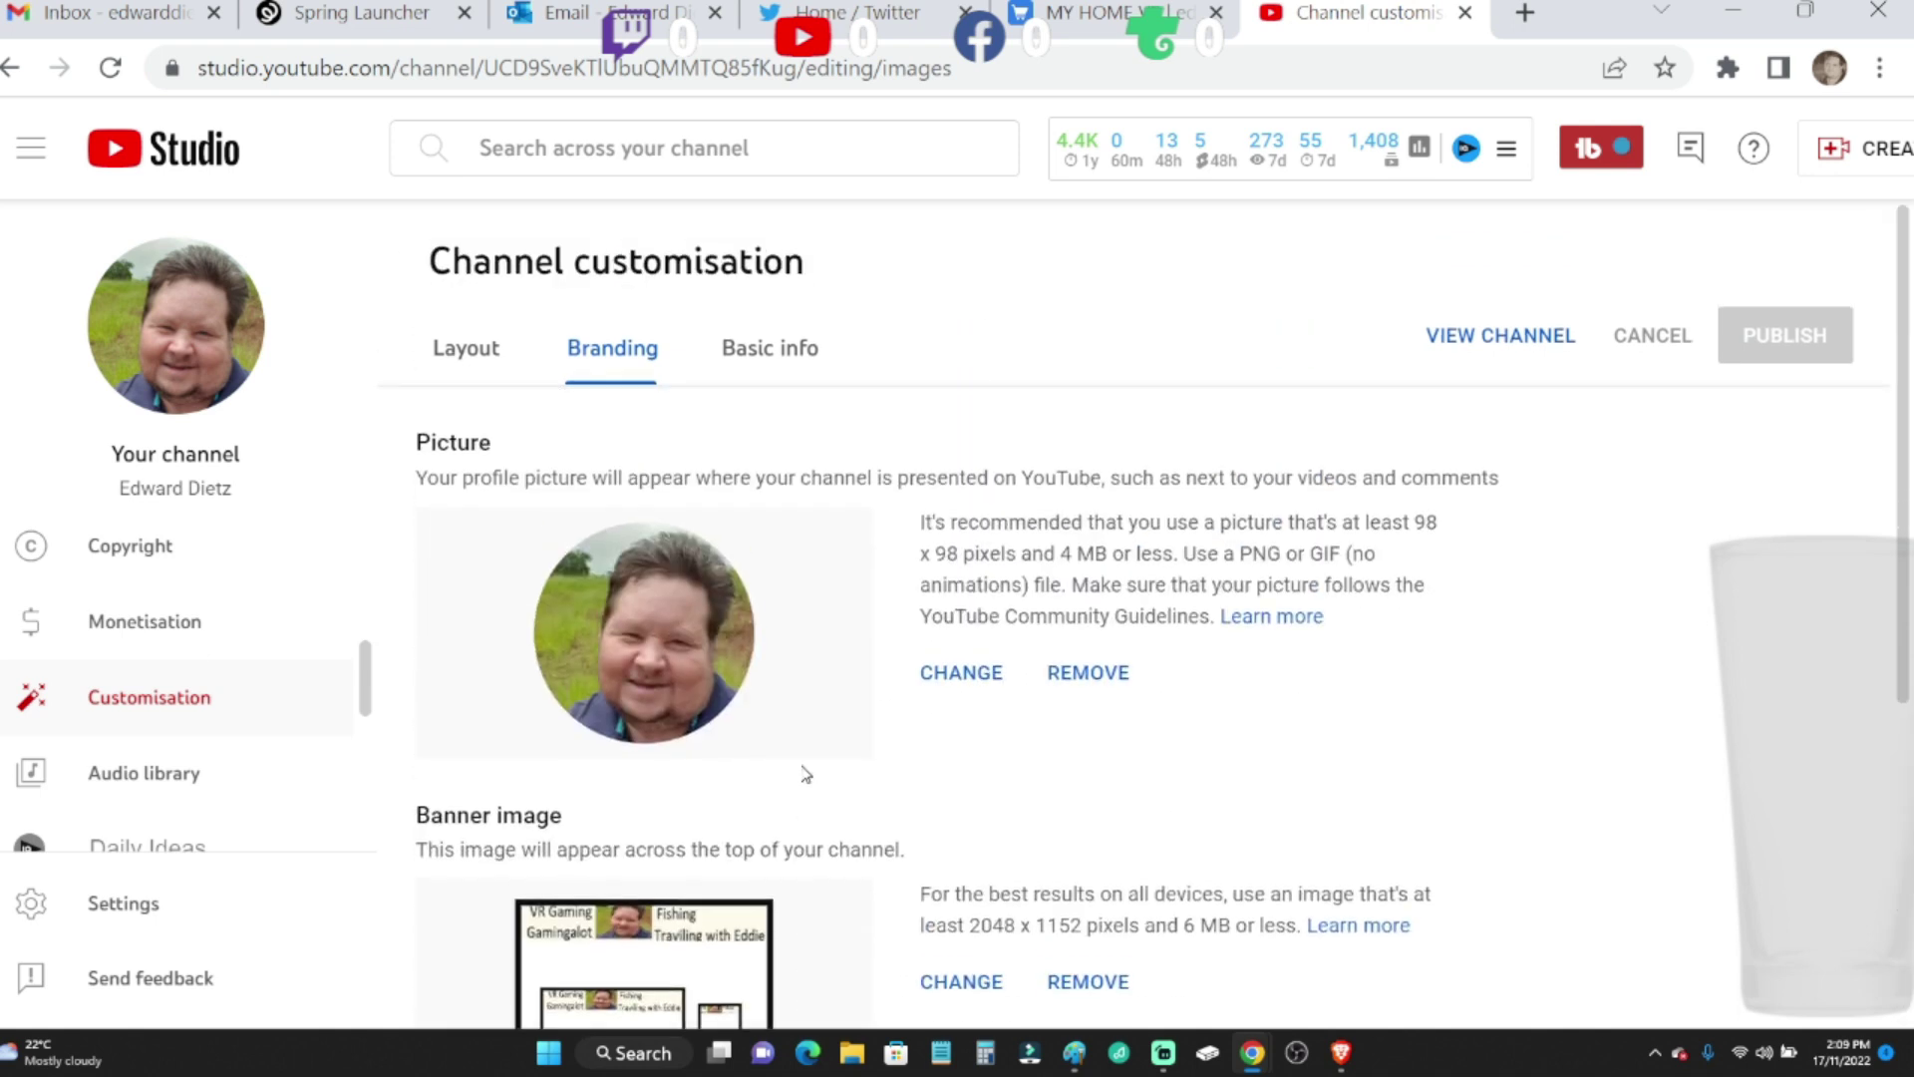
click(792, 363)
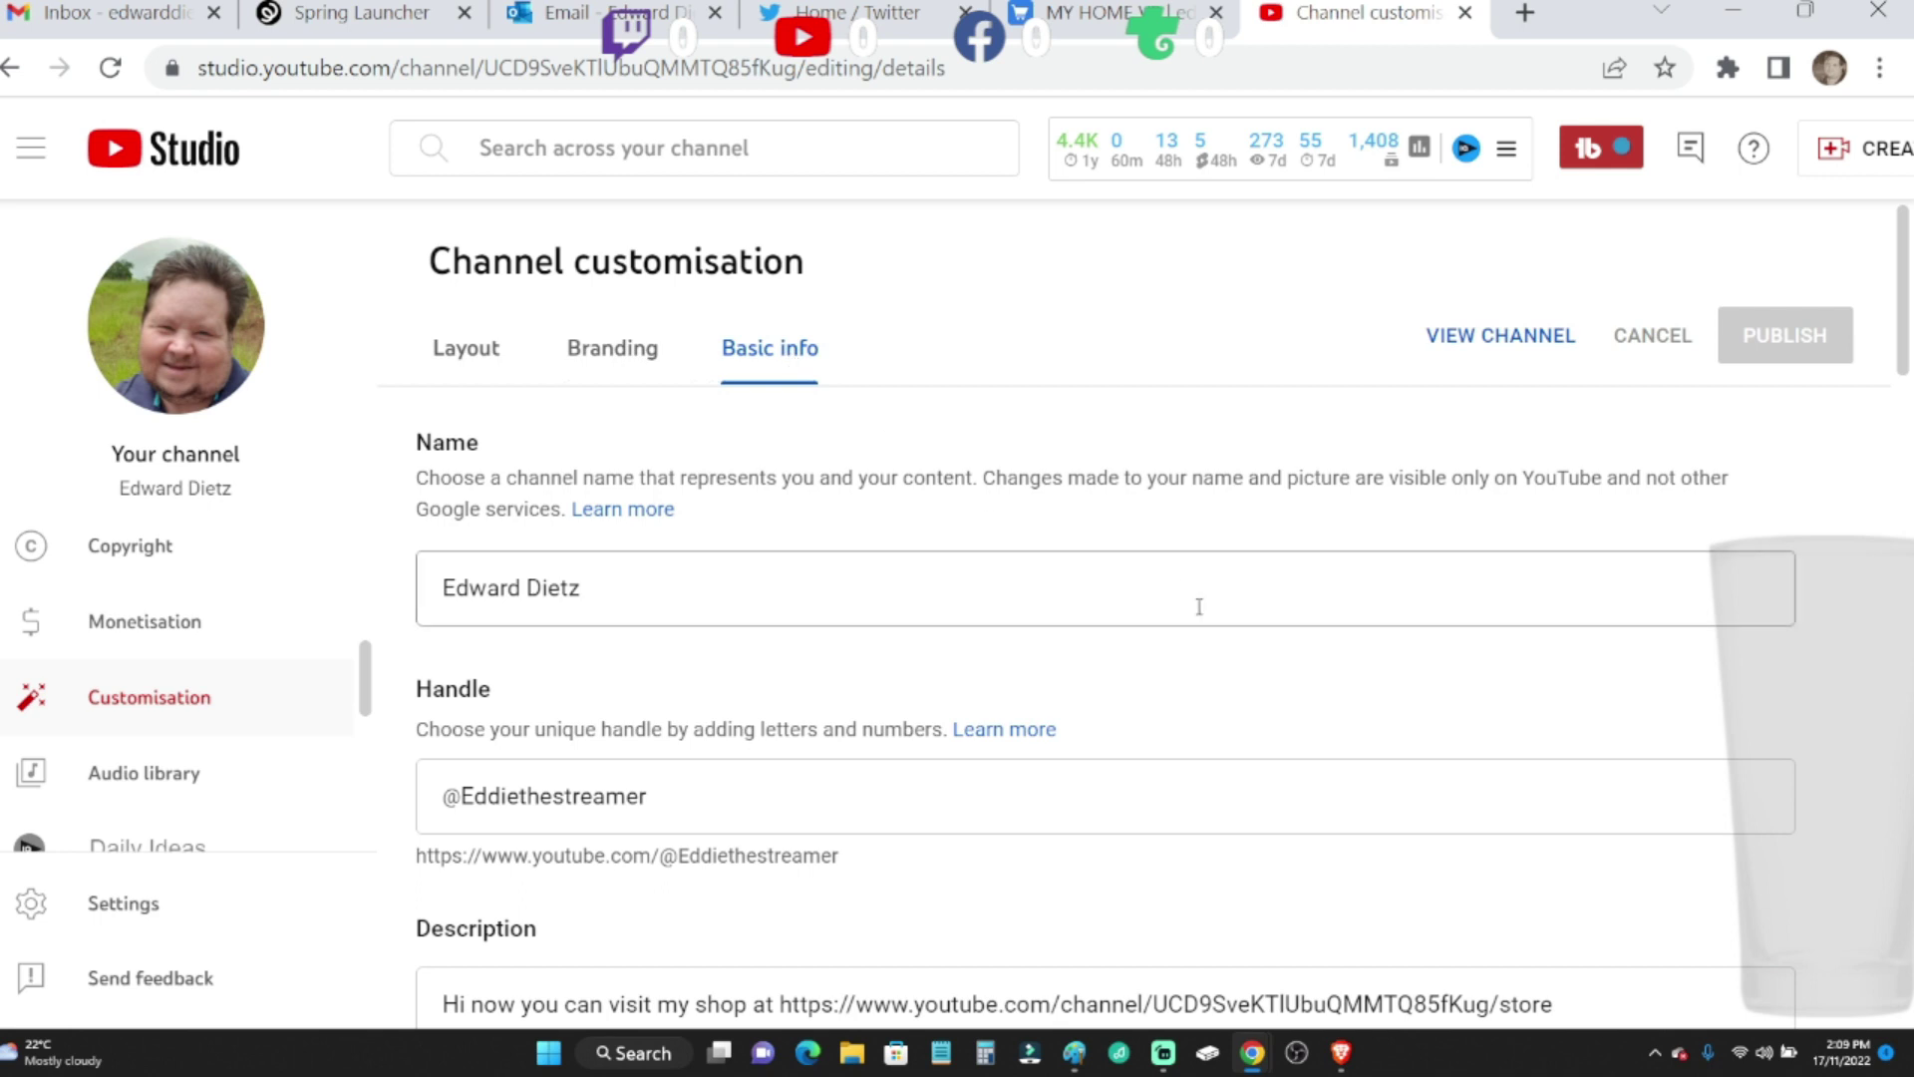
scroll(1239, 636, down, 2)
scroll(1239, 636, down, 1)
scroll(1240, 636, down, 1)
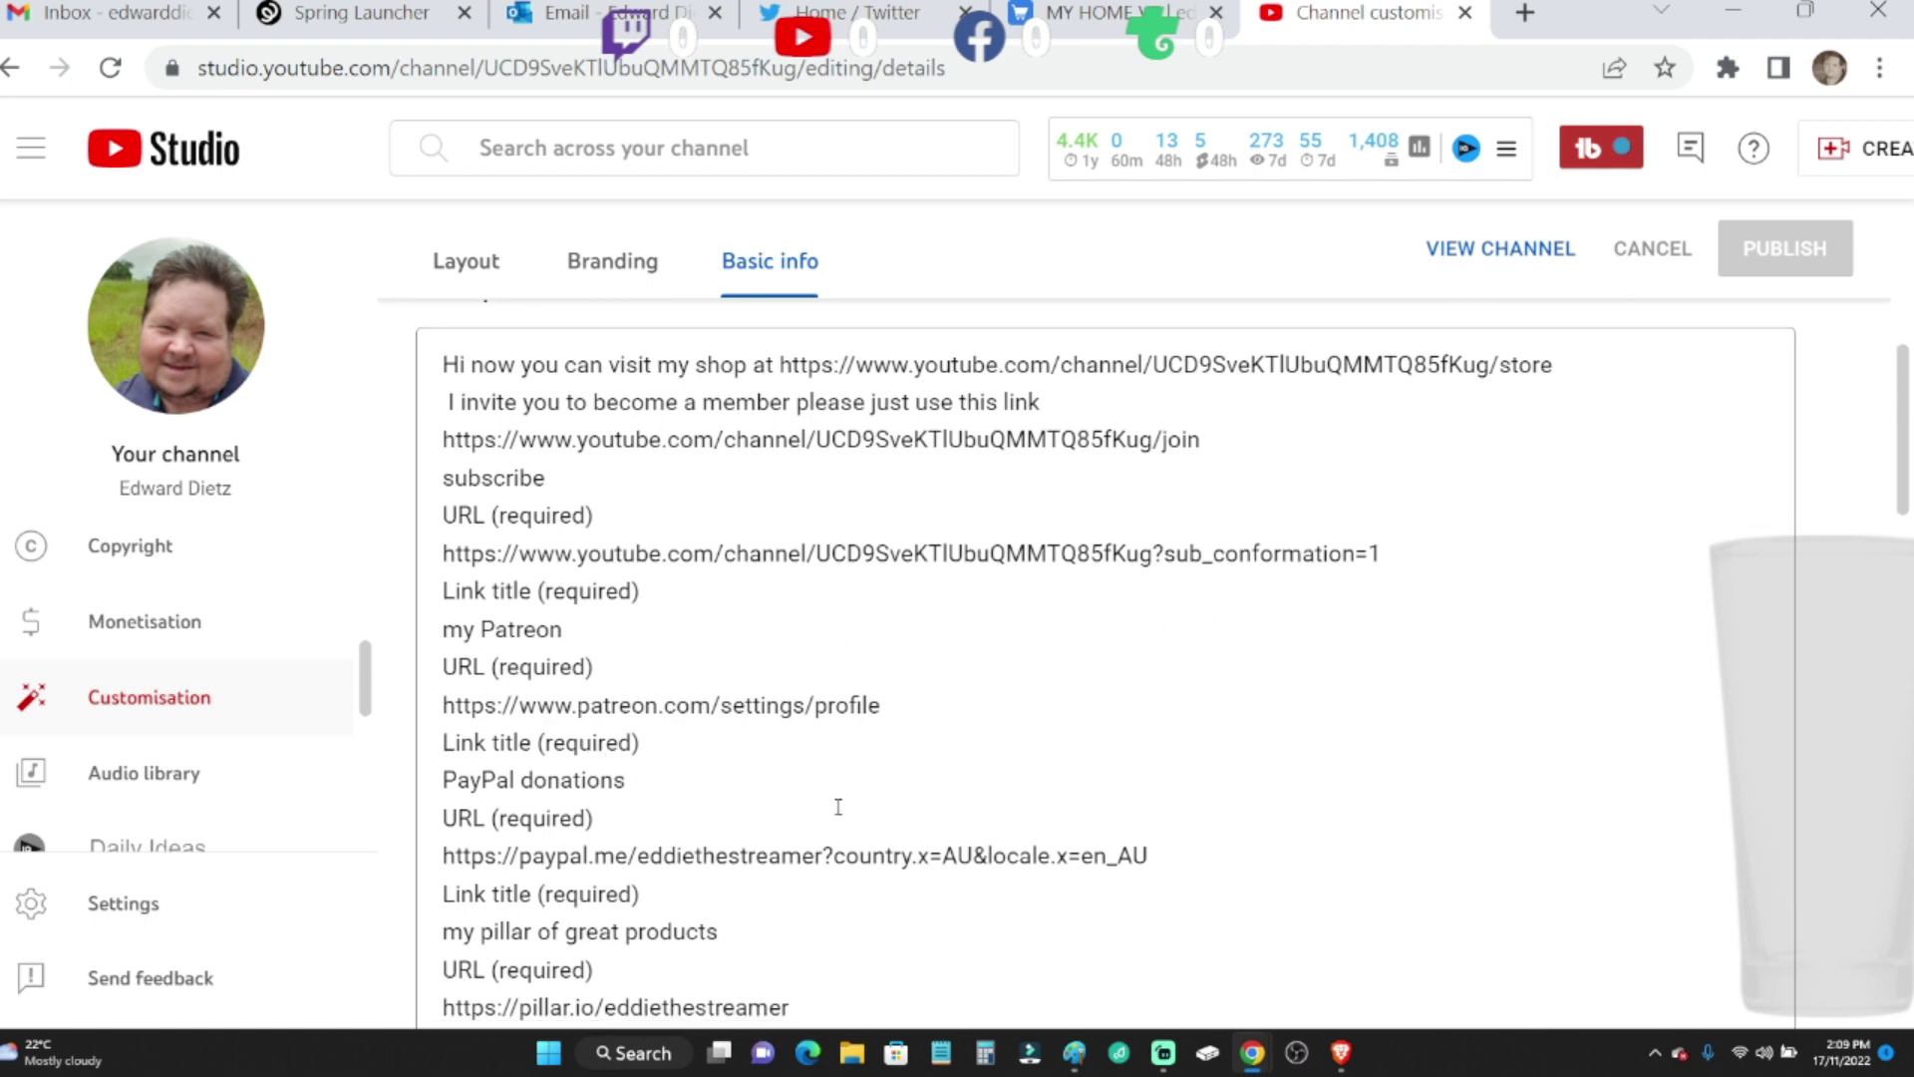
scroll(838, 805, down, 1)
scroll(838, 806, down, 1)
scroll(839, 806, down, 1)
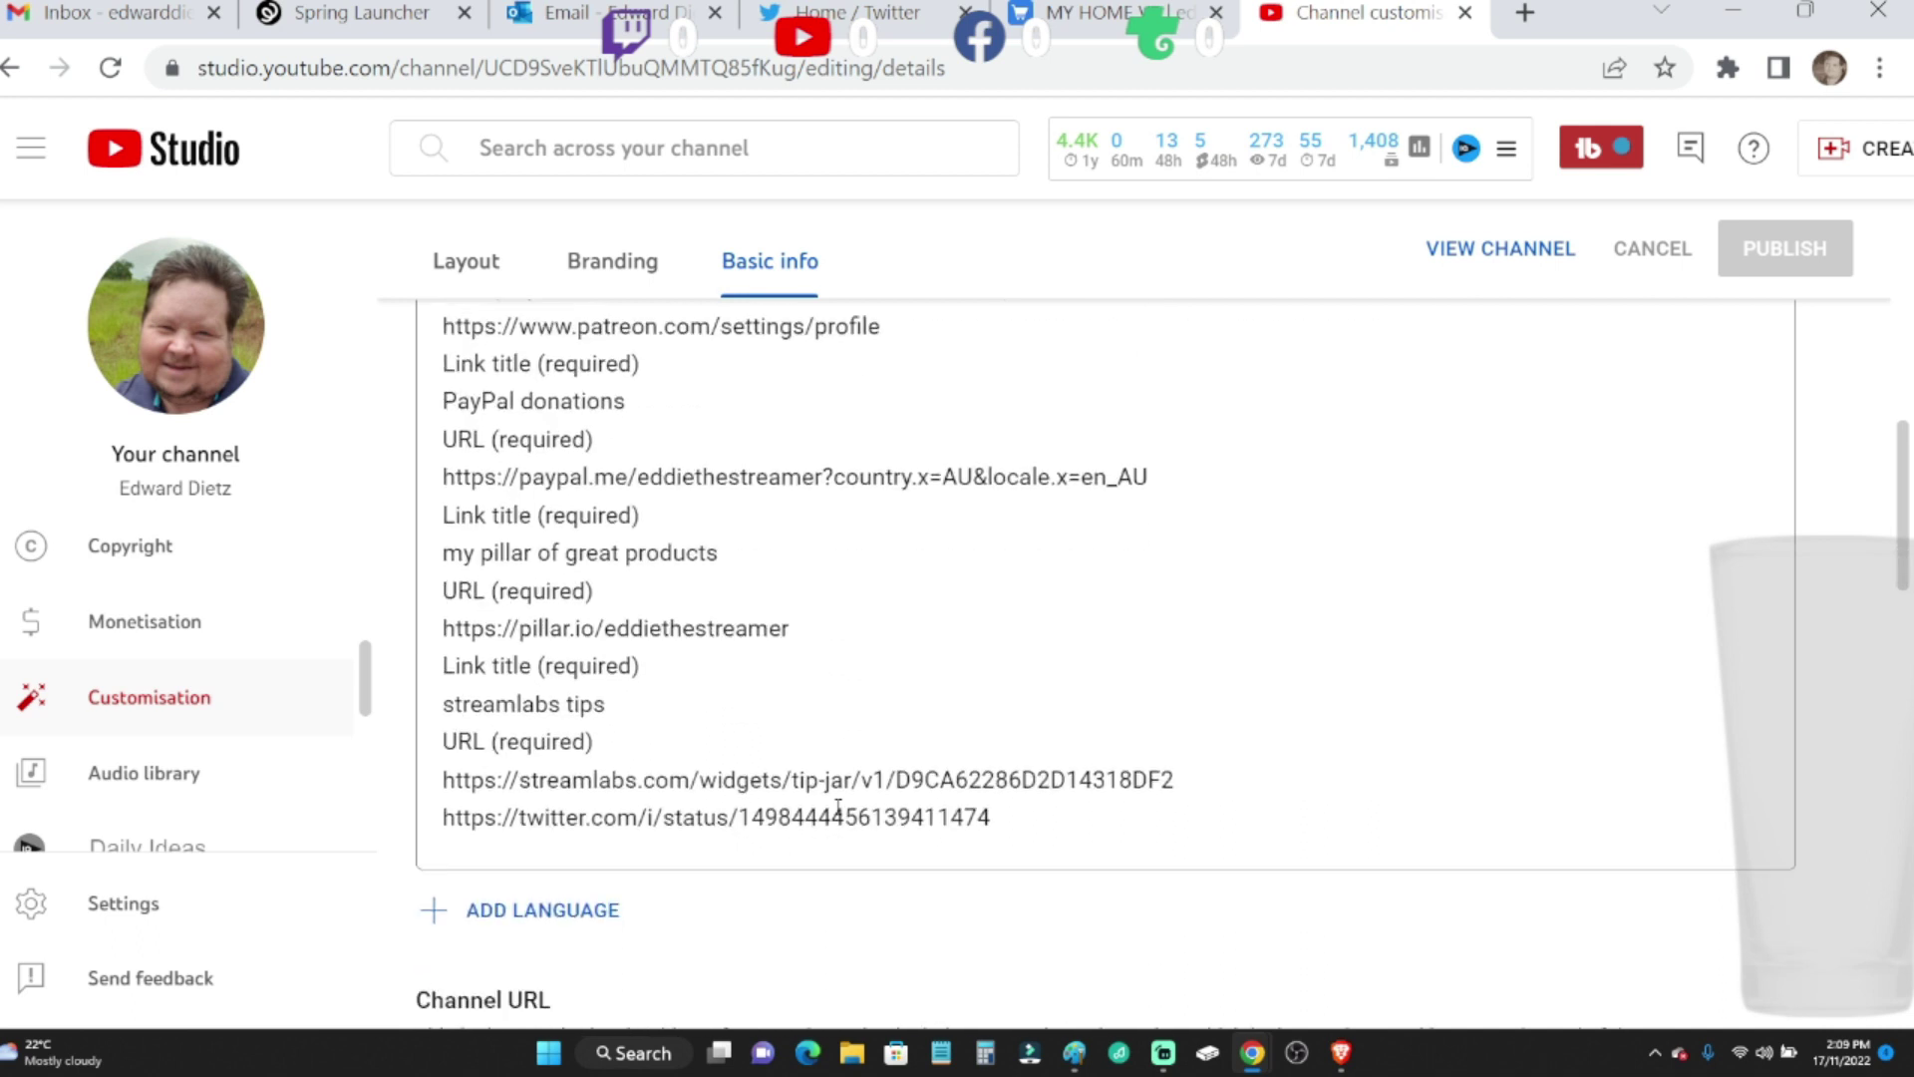
scroll(837, 807, down, 2)
scroll(838, 805, down, 1)
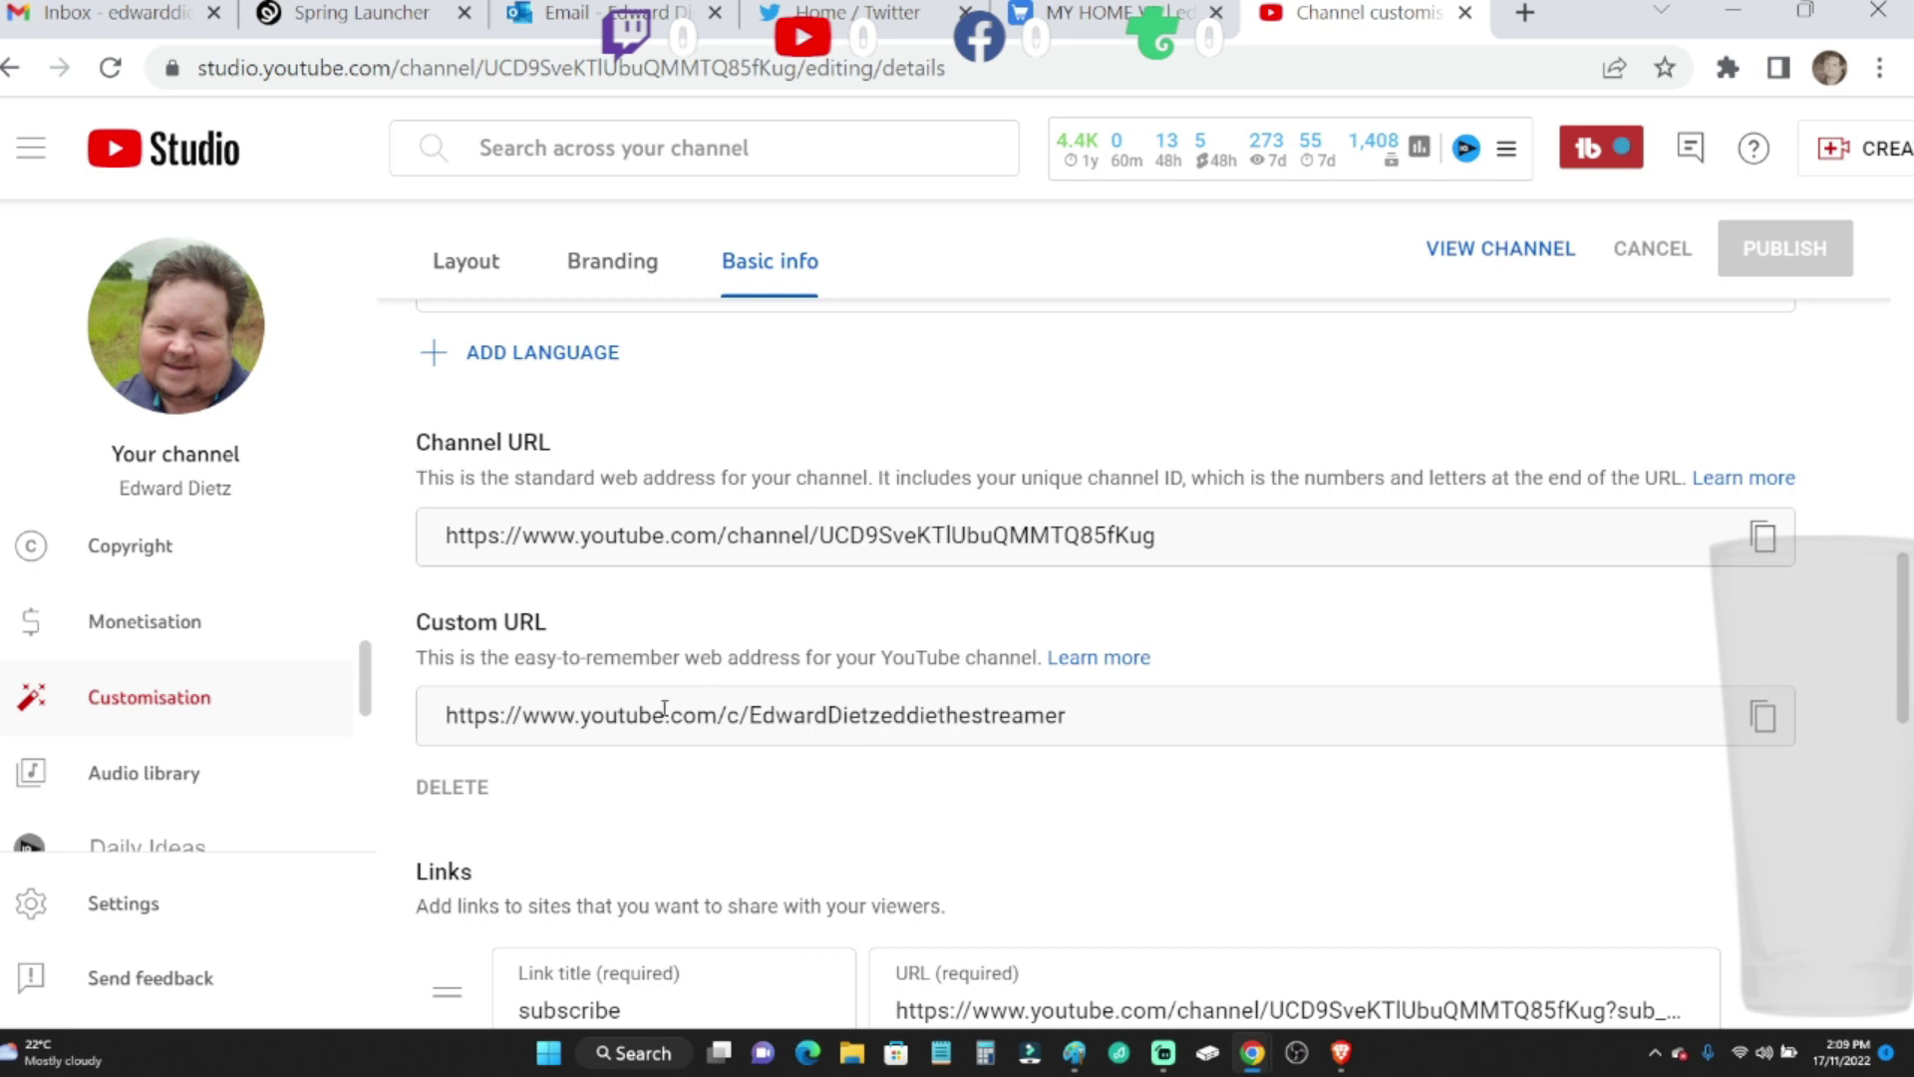
scroll(713, 760, down, 2)
scroll(713, 763, up, 2)
- Copy the channel URL from the Basic info tab and open a new Chrome tab
click(1761, 539)
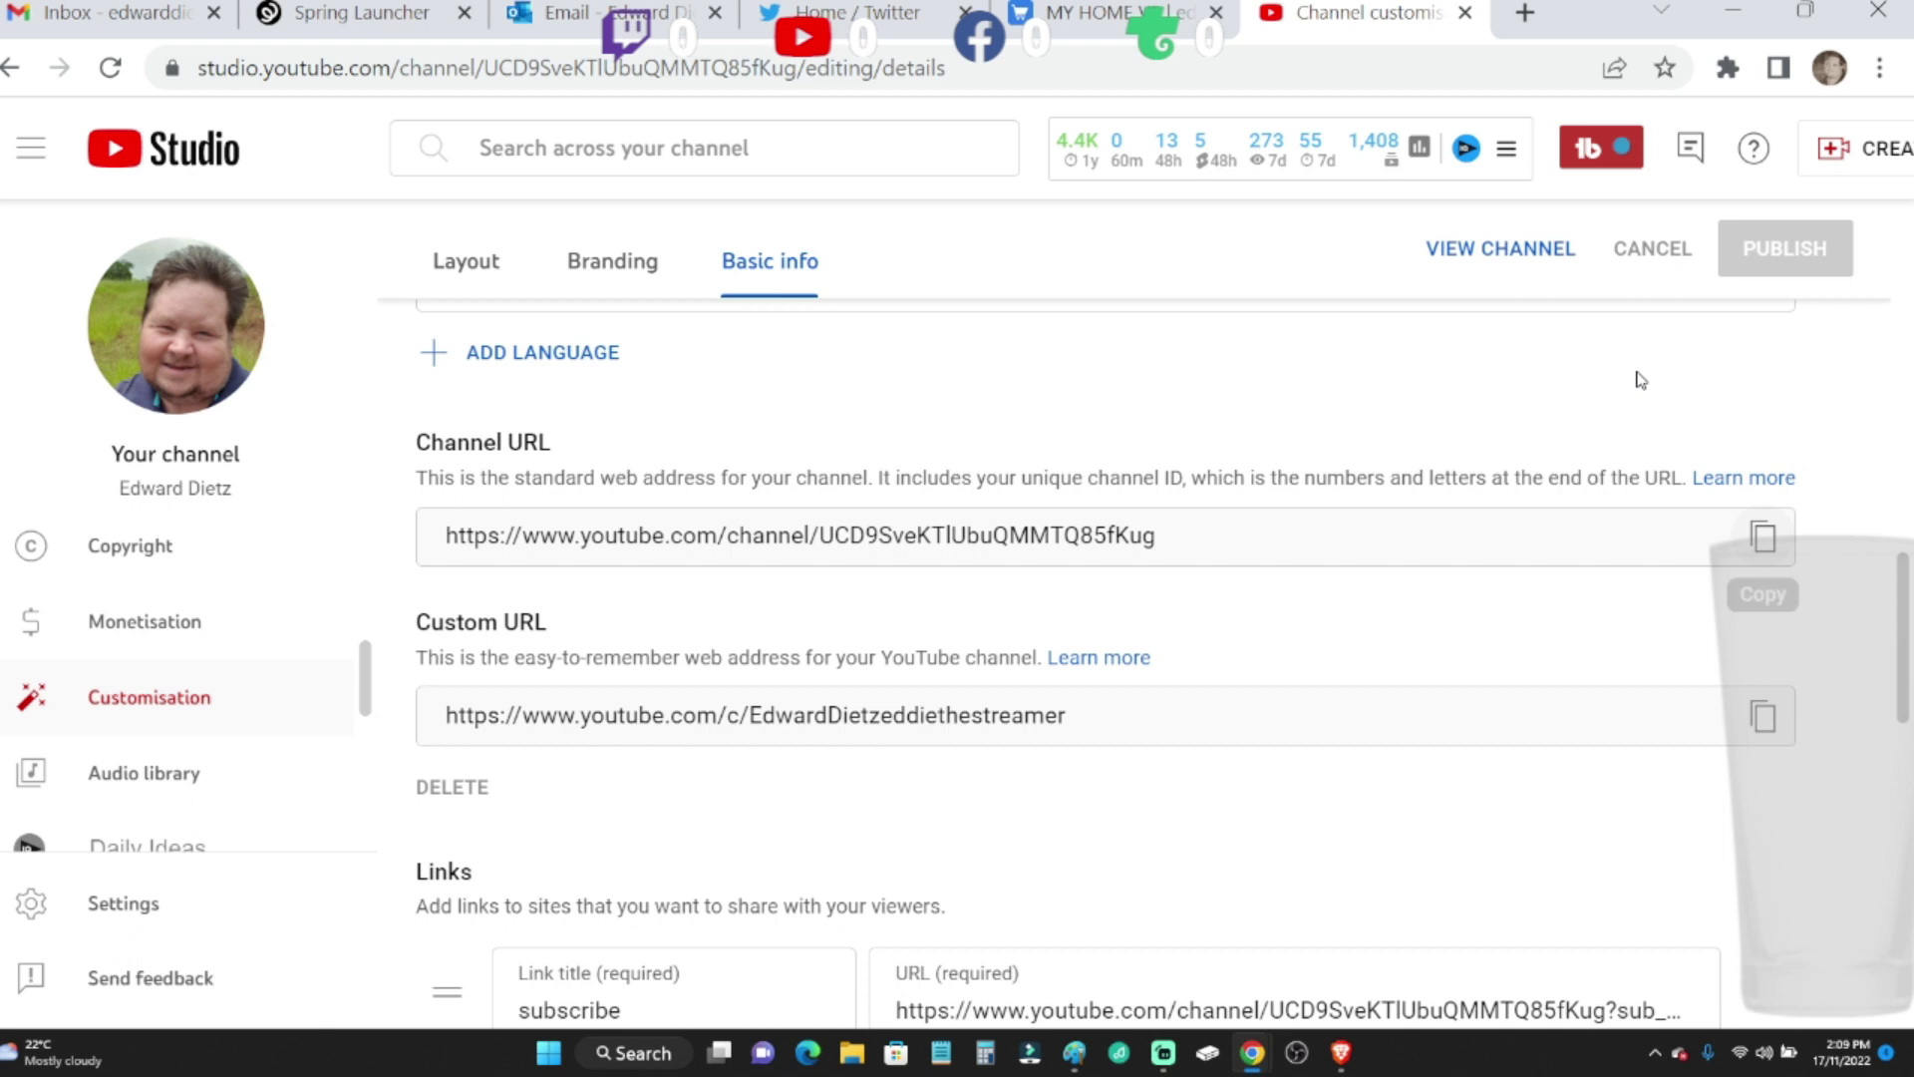
click(1526, 12)
- Paste the copied channel URL into the new tab's address bar and load the channel page
click(1229, 80)
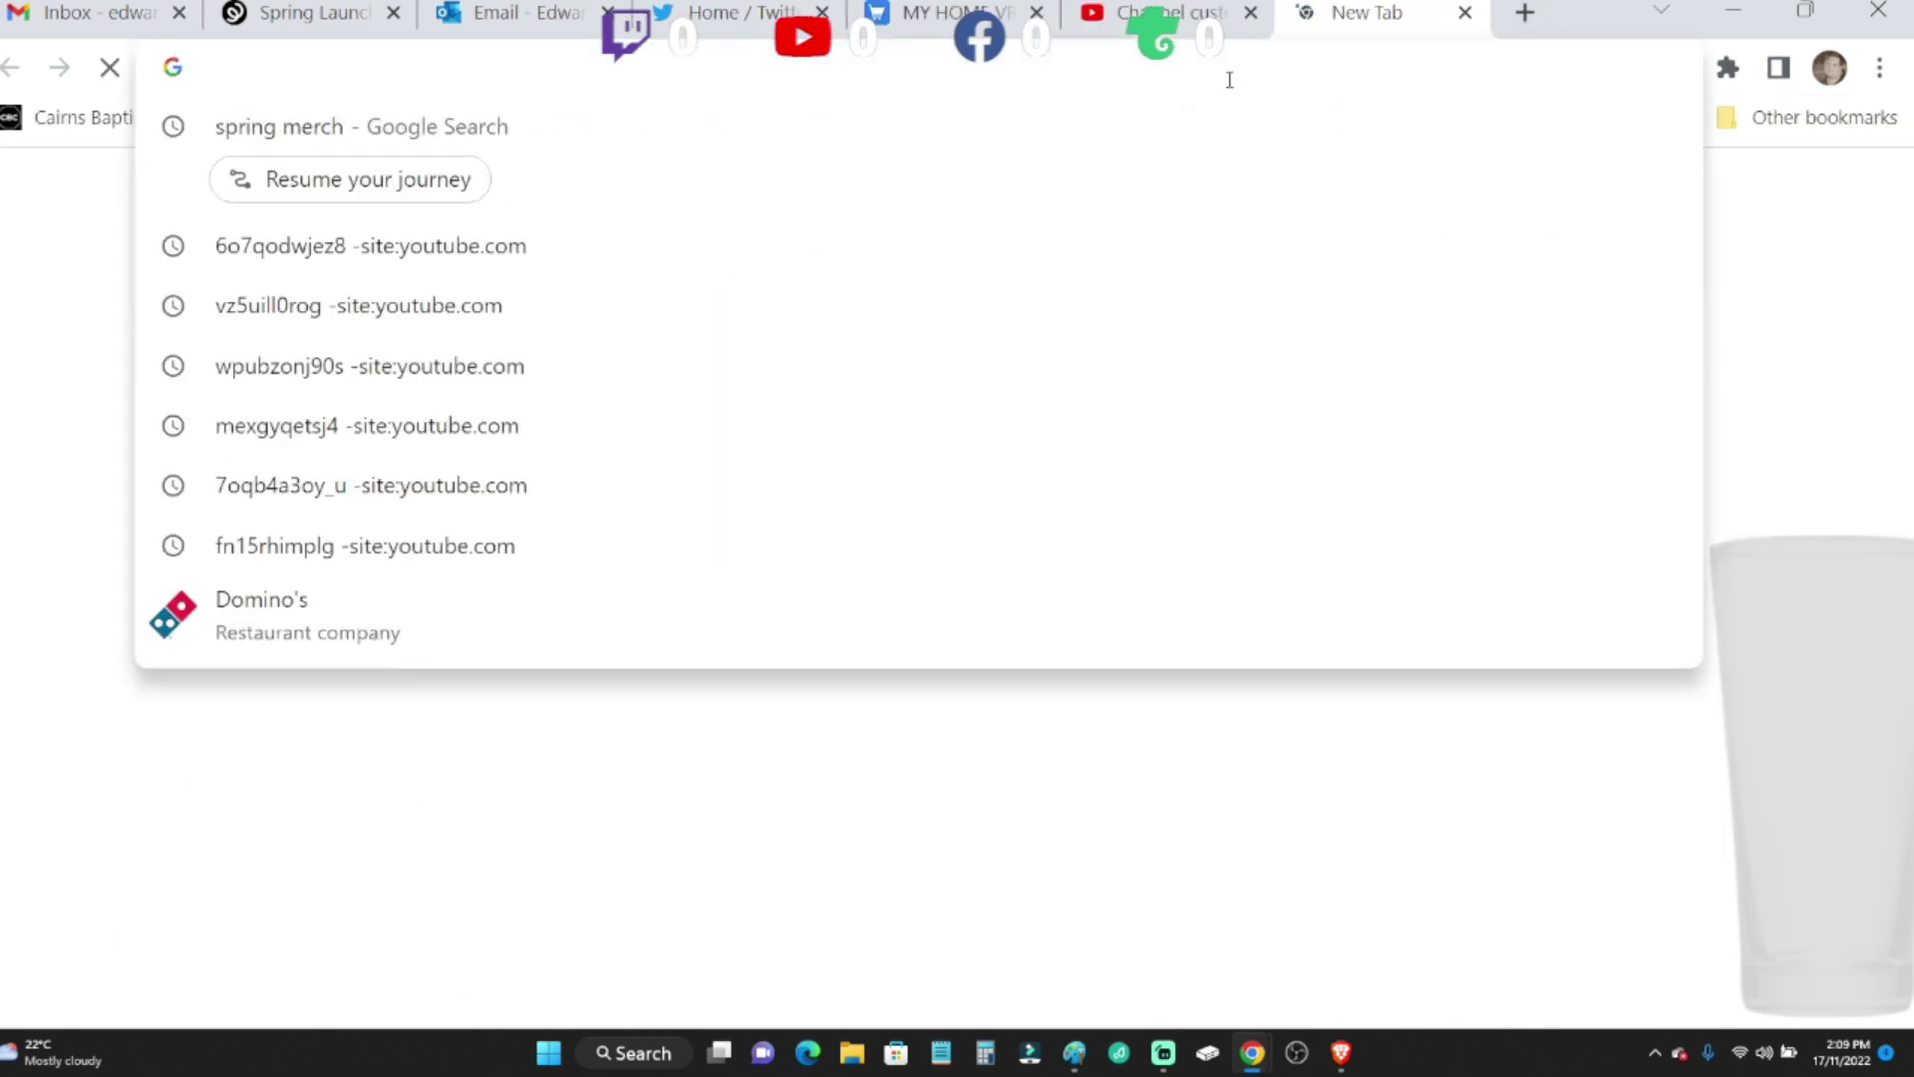
right_click(1227, 79)
click(1331, 296)
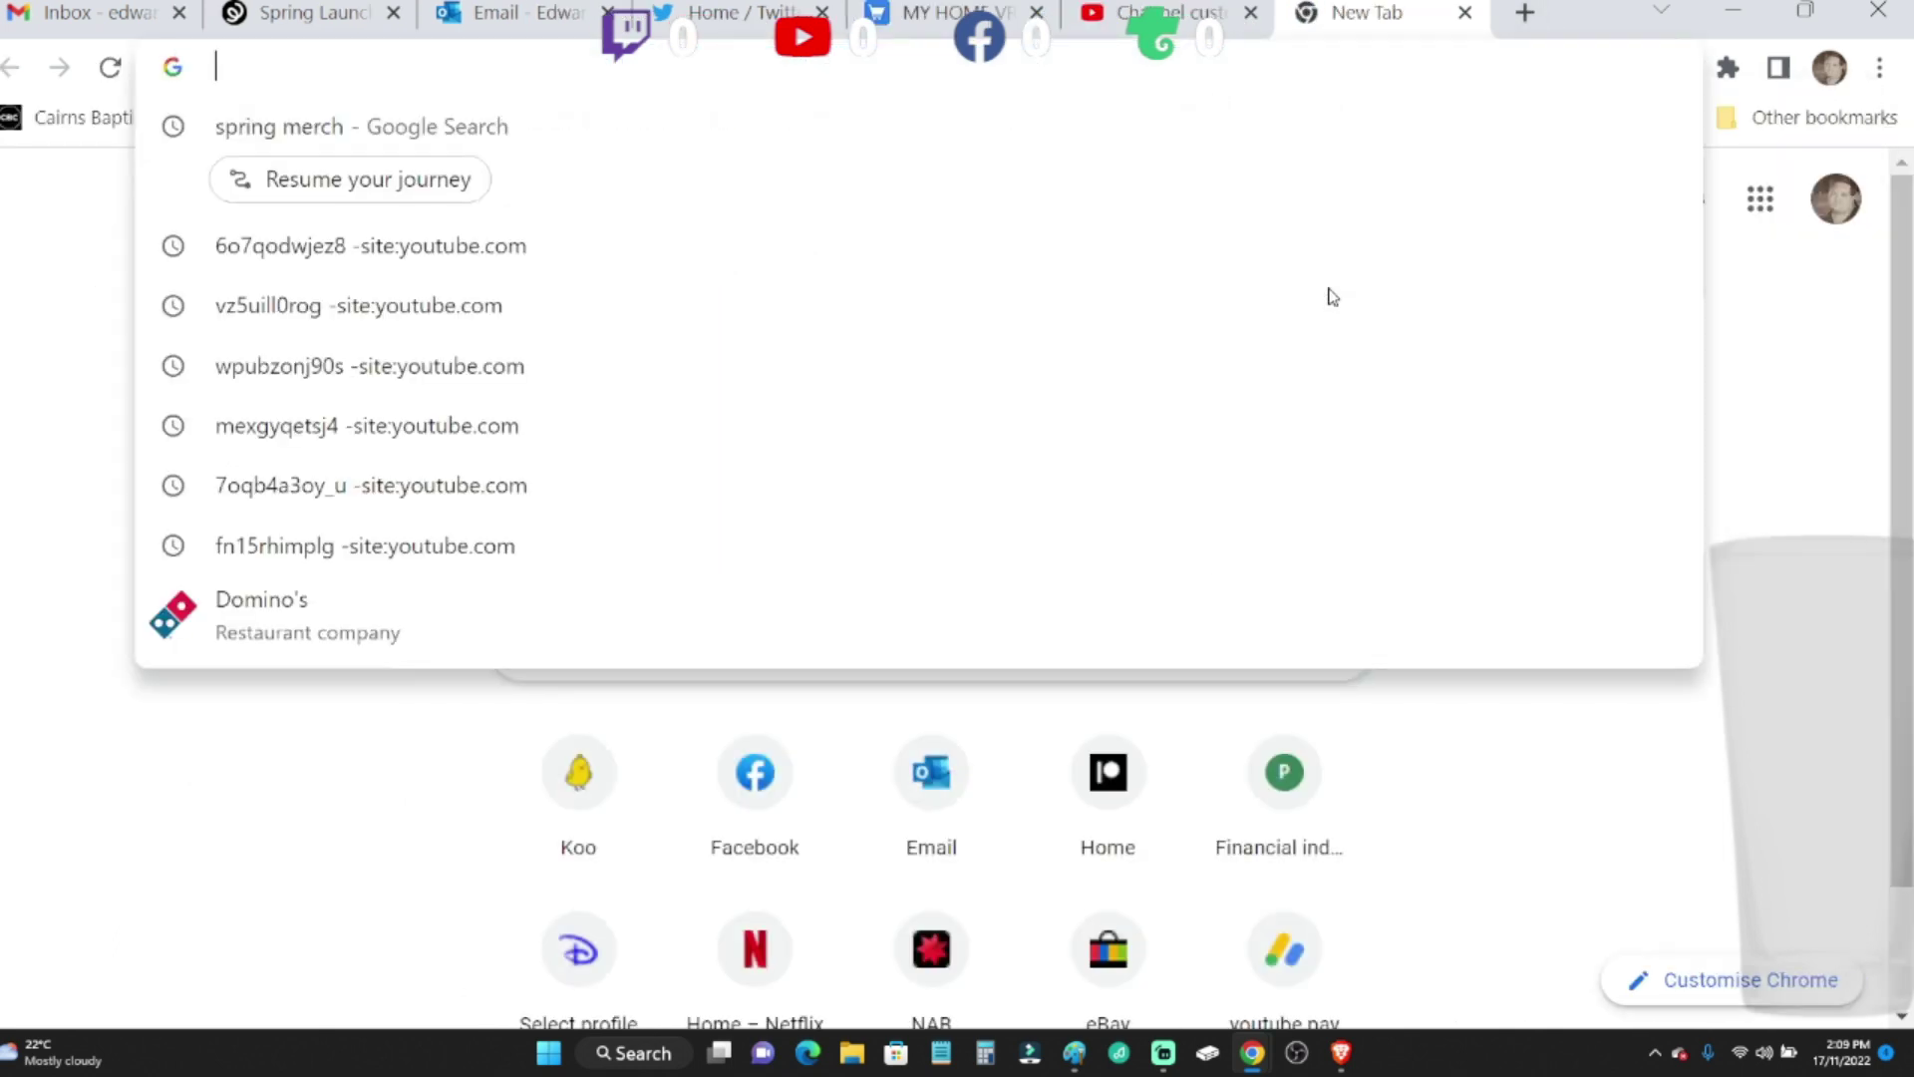
key(Return)
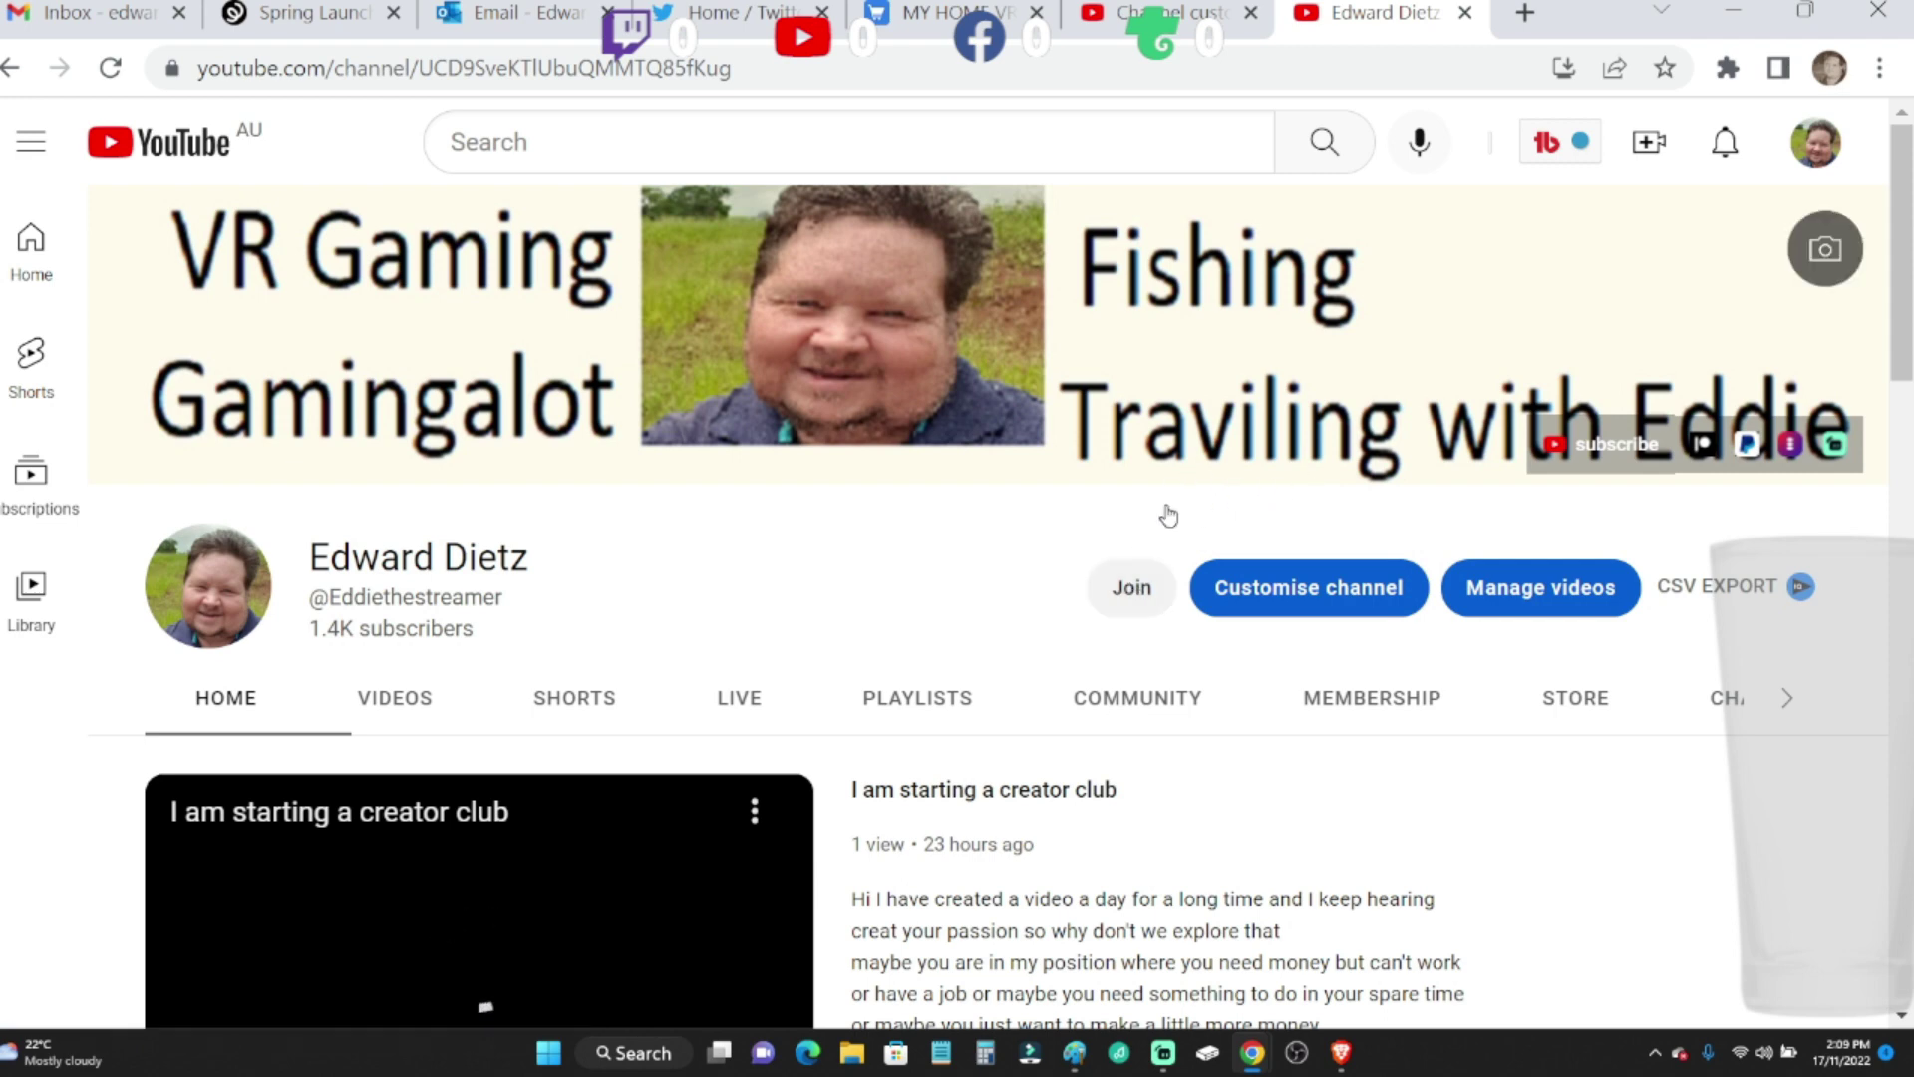
- Review and close the Membership tiers dialog, mute the creator club video, then go to Store
click(1124, 587)
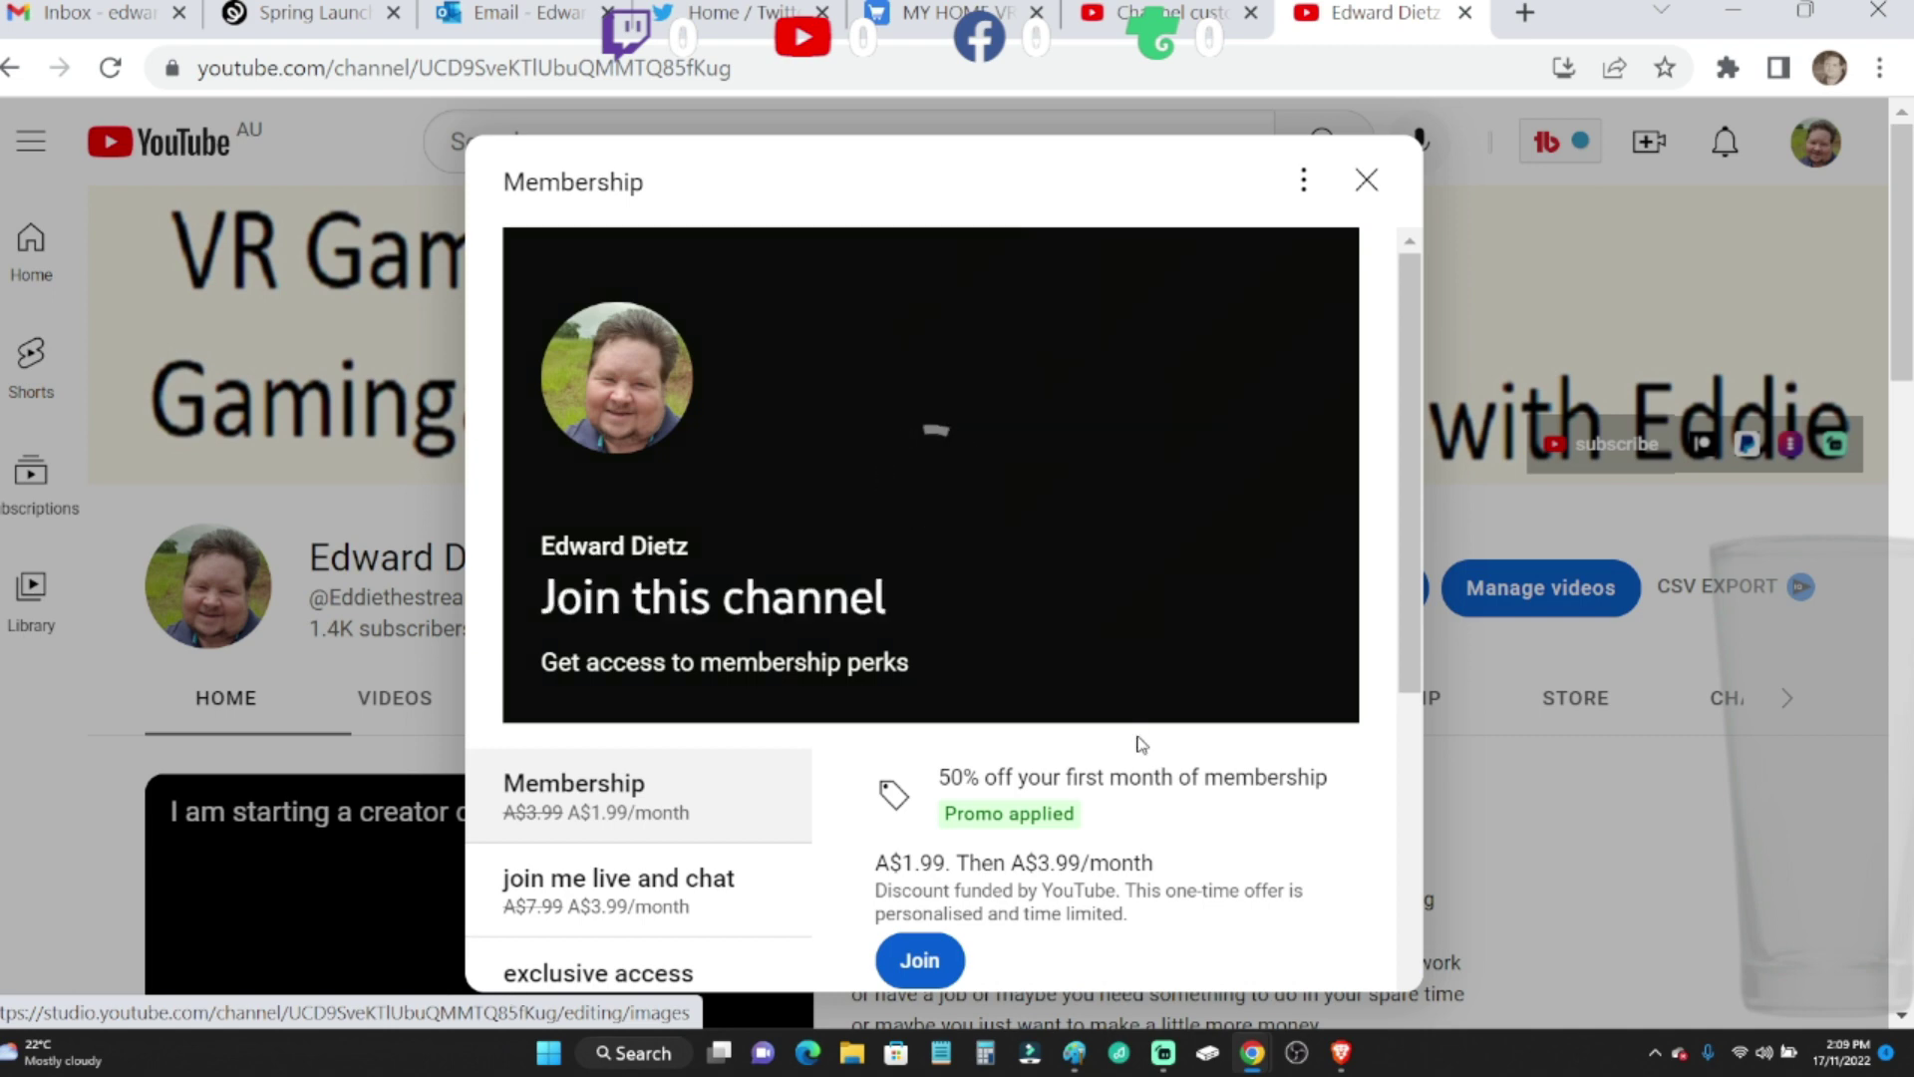
scroll(816, 838, down, 2)
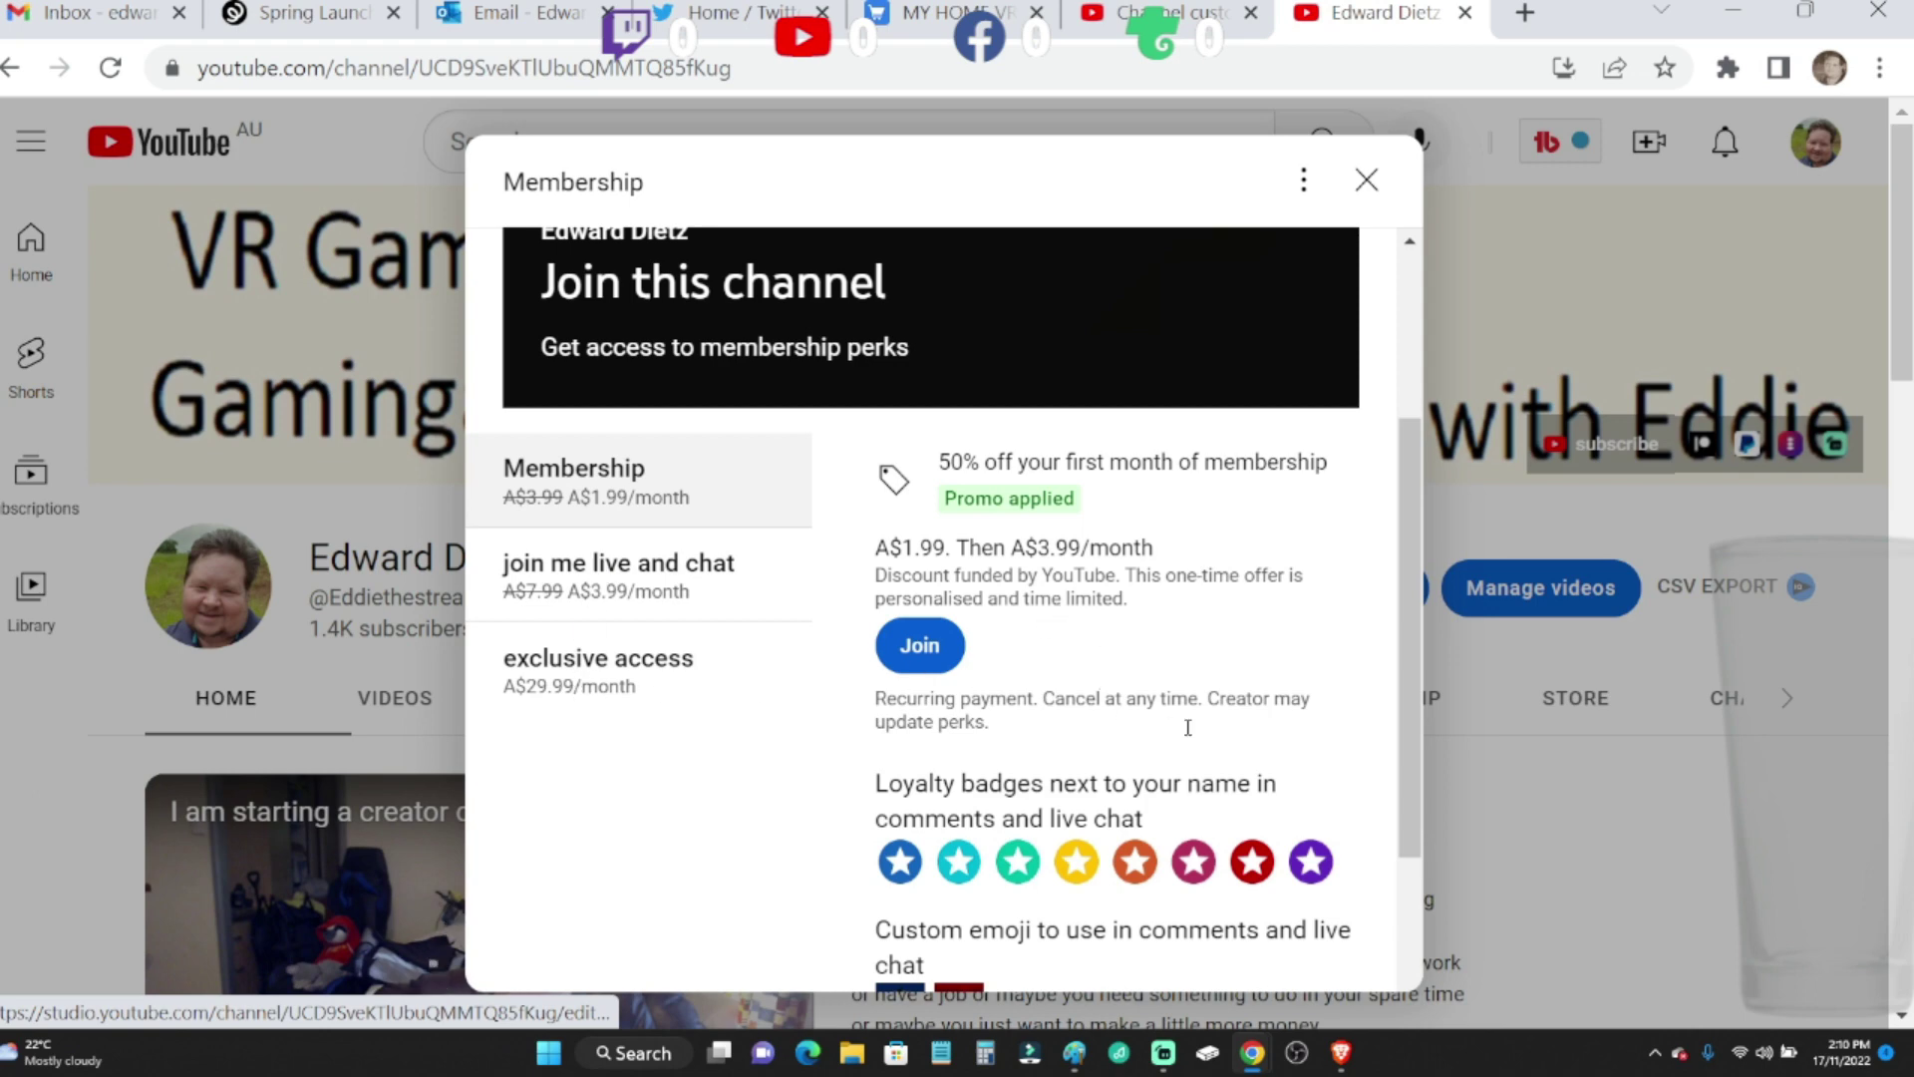
scroll(1192, 734, down, 2)
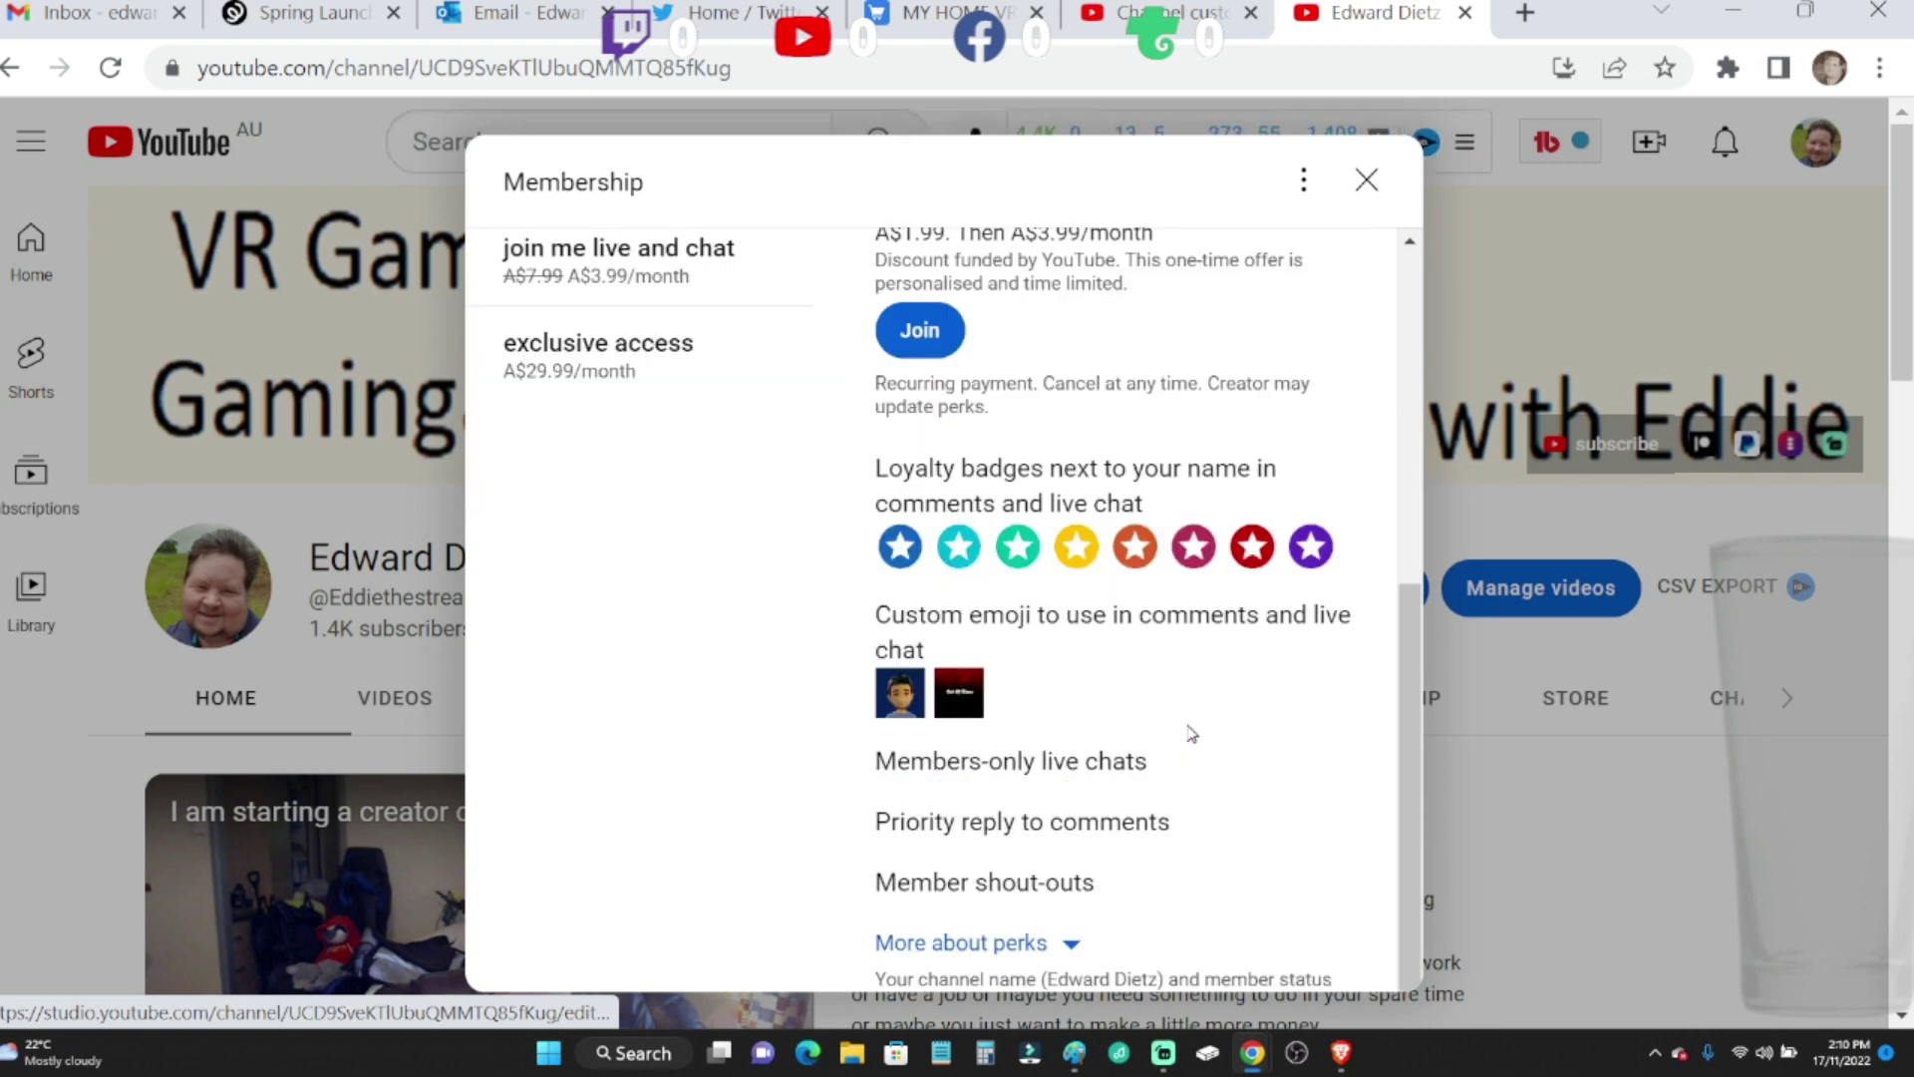
scroll(1190, 733, up, 3)
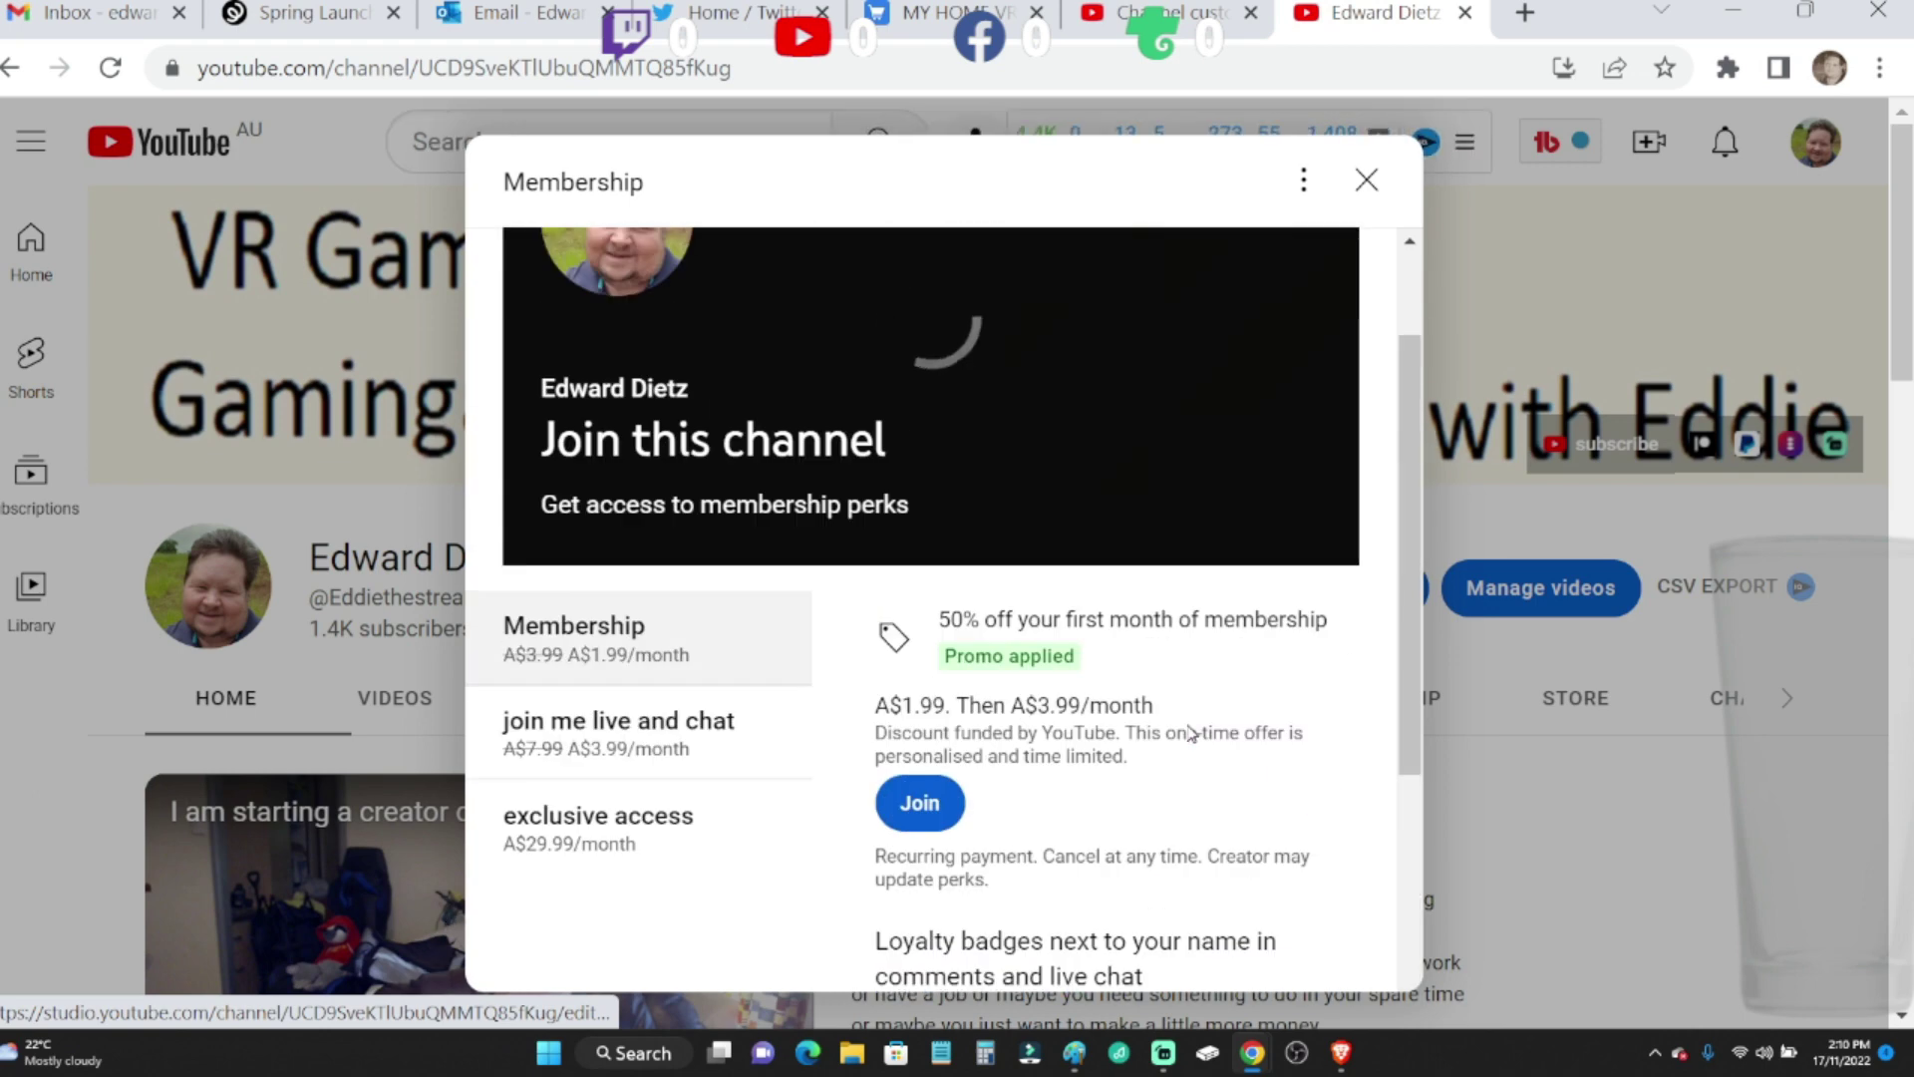
click(1364, 183)
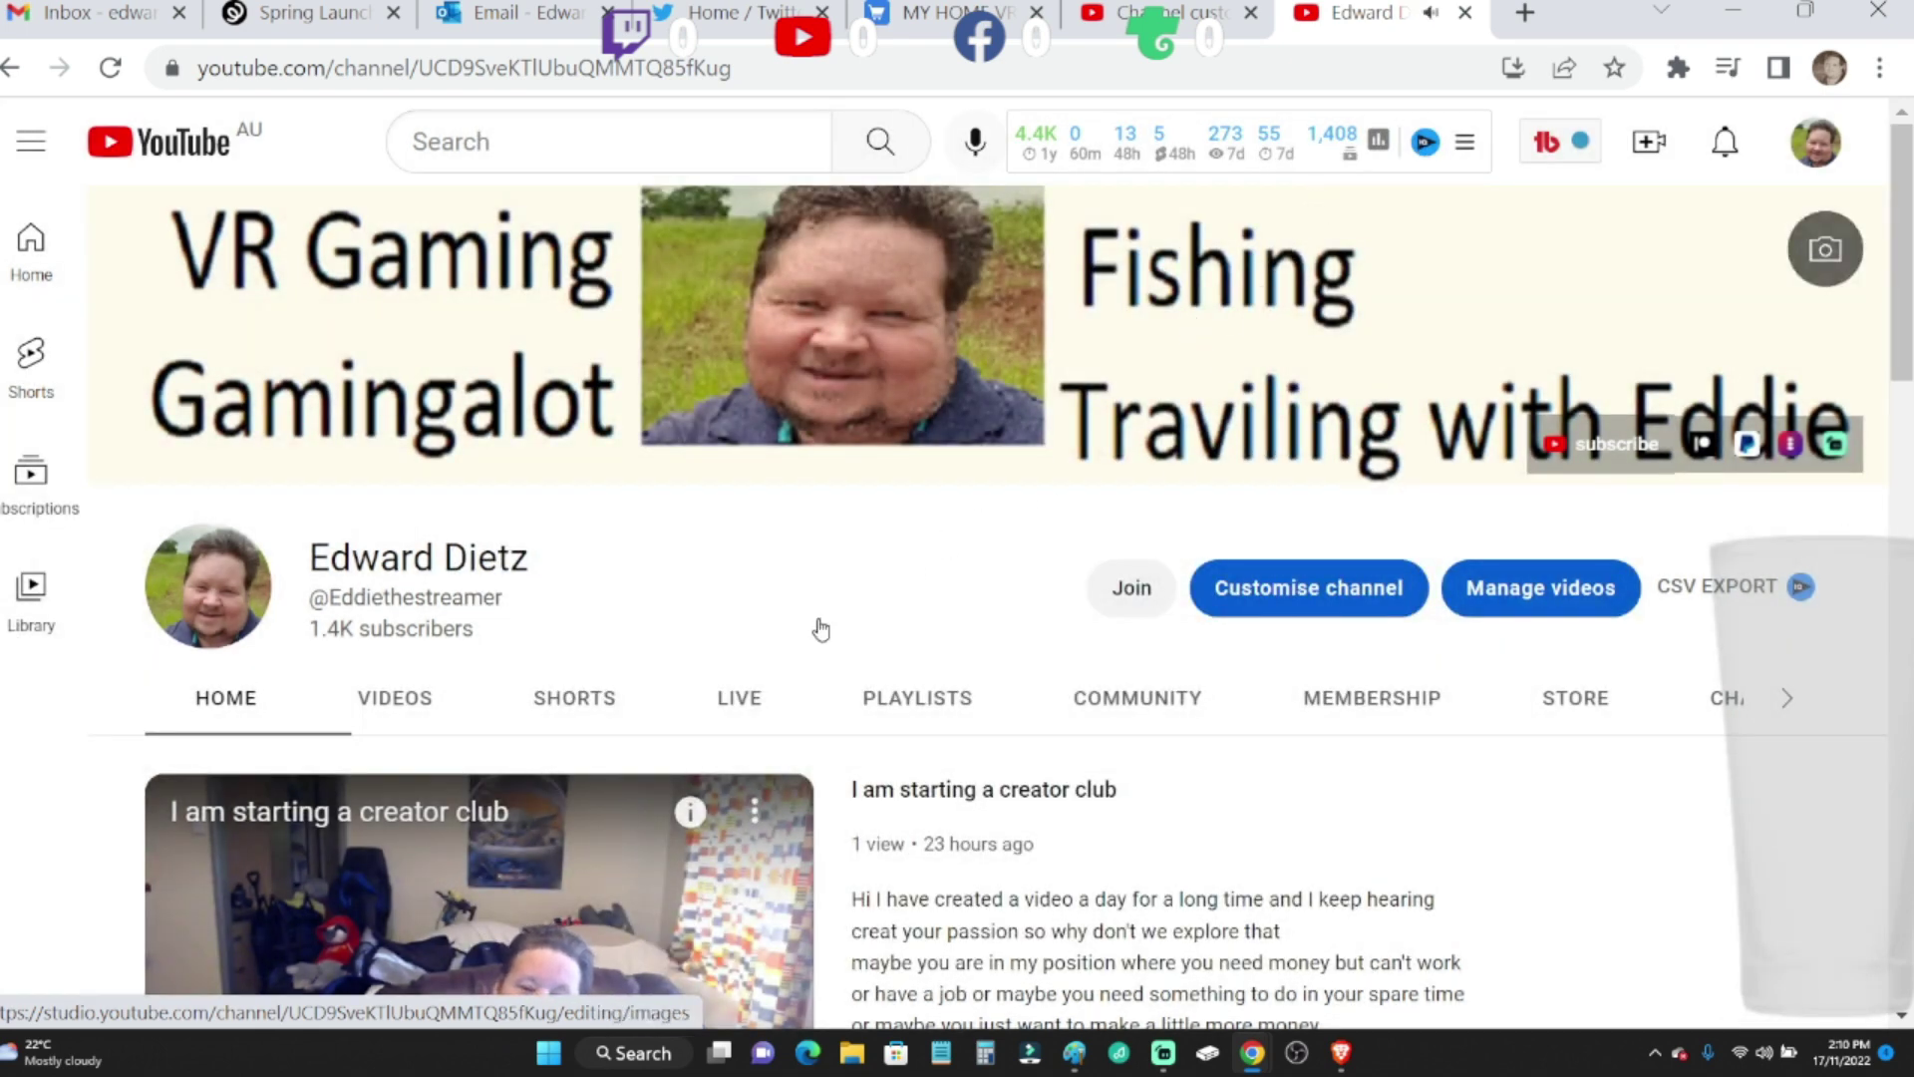
scroll(584, 727, down, 2)
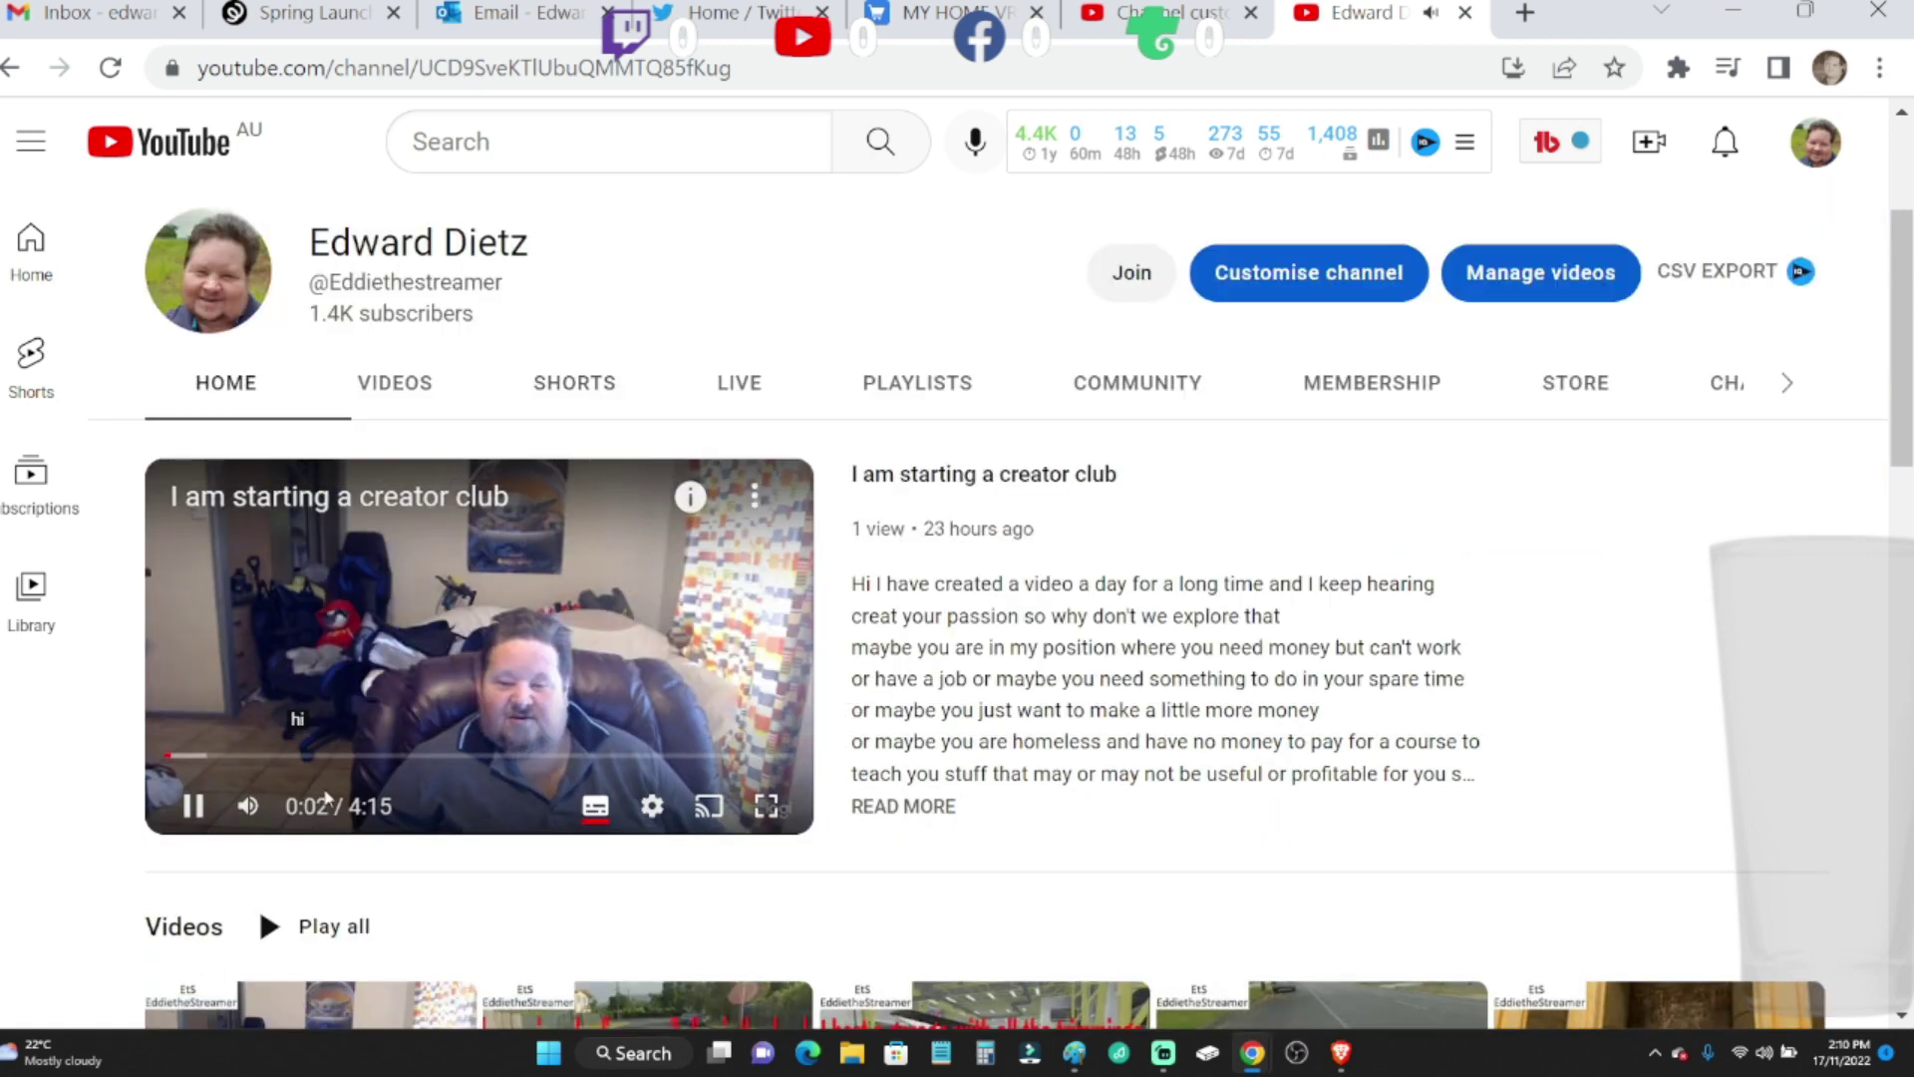
click(250, 806)
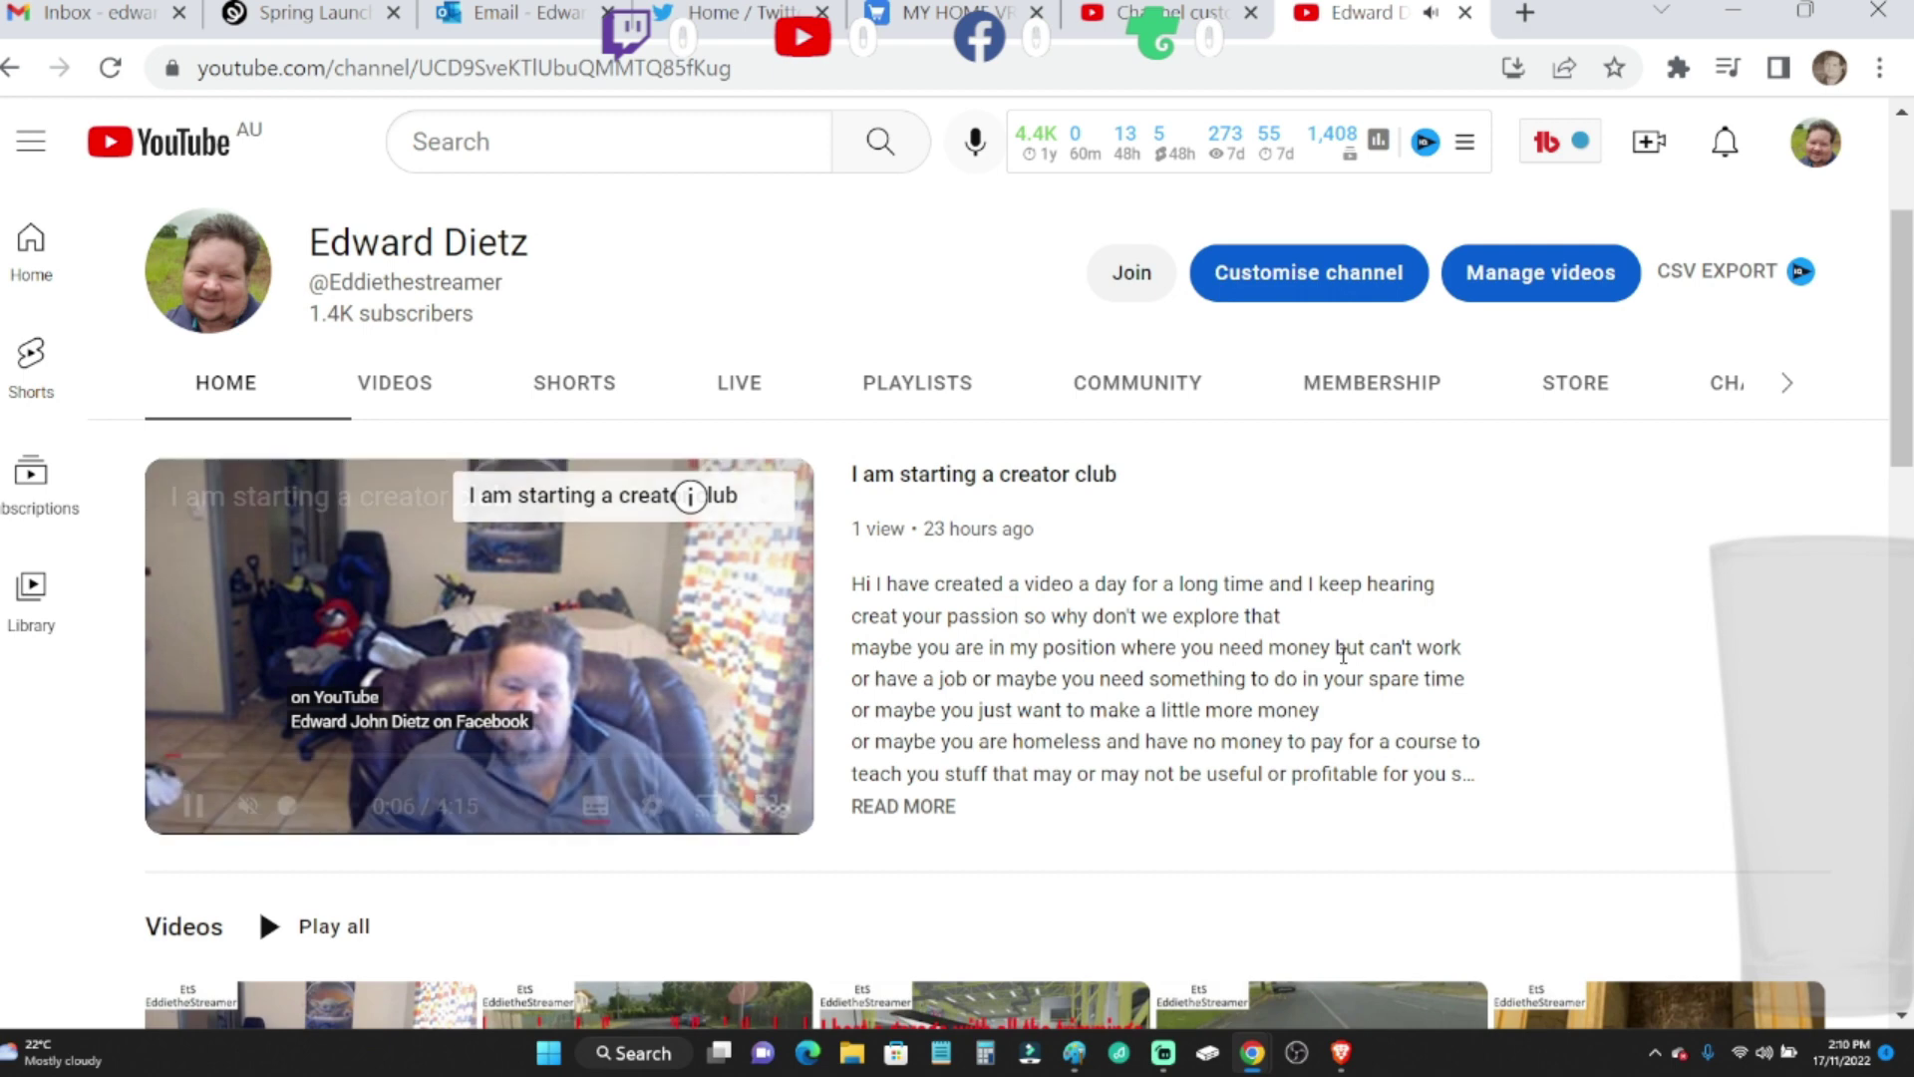
scroll(1502, 636, up, 1)
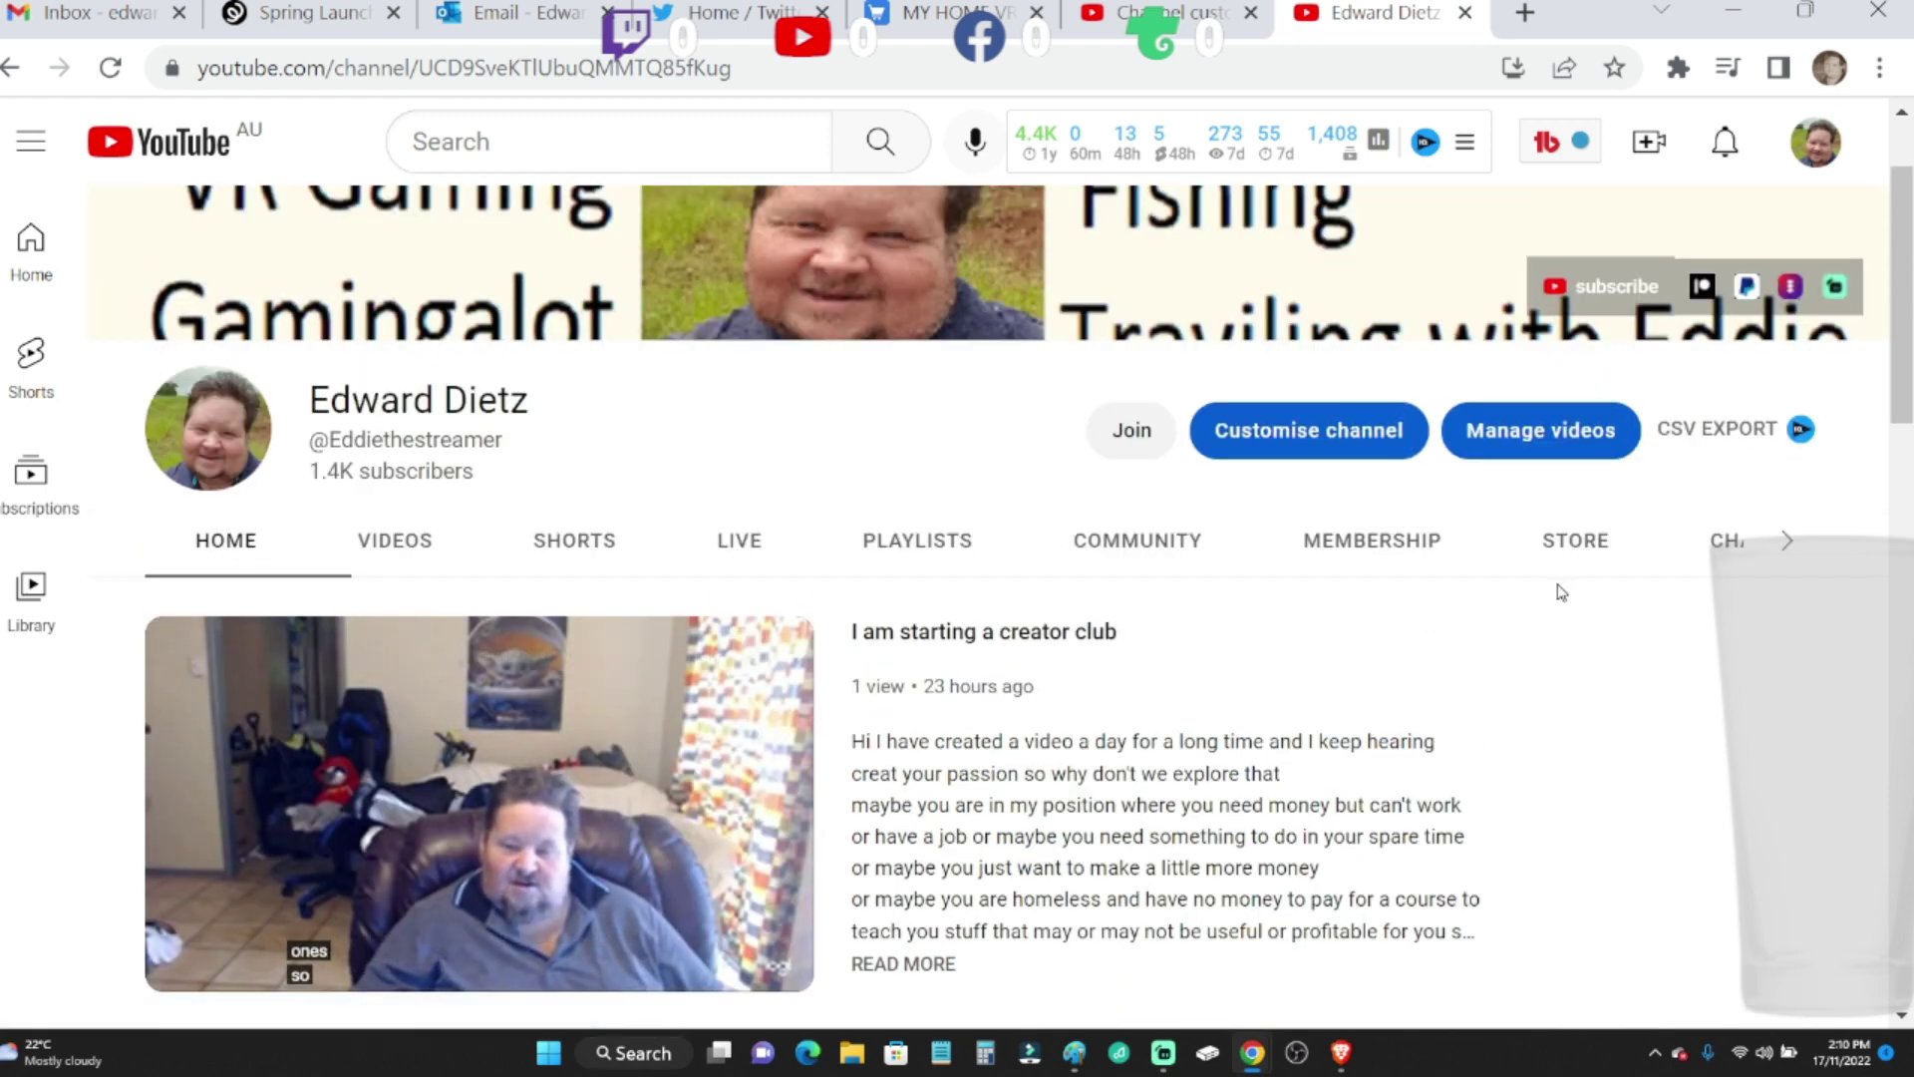
click(1576, 541)
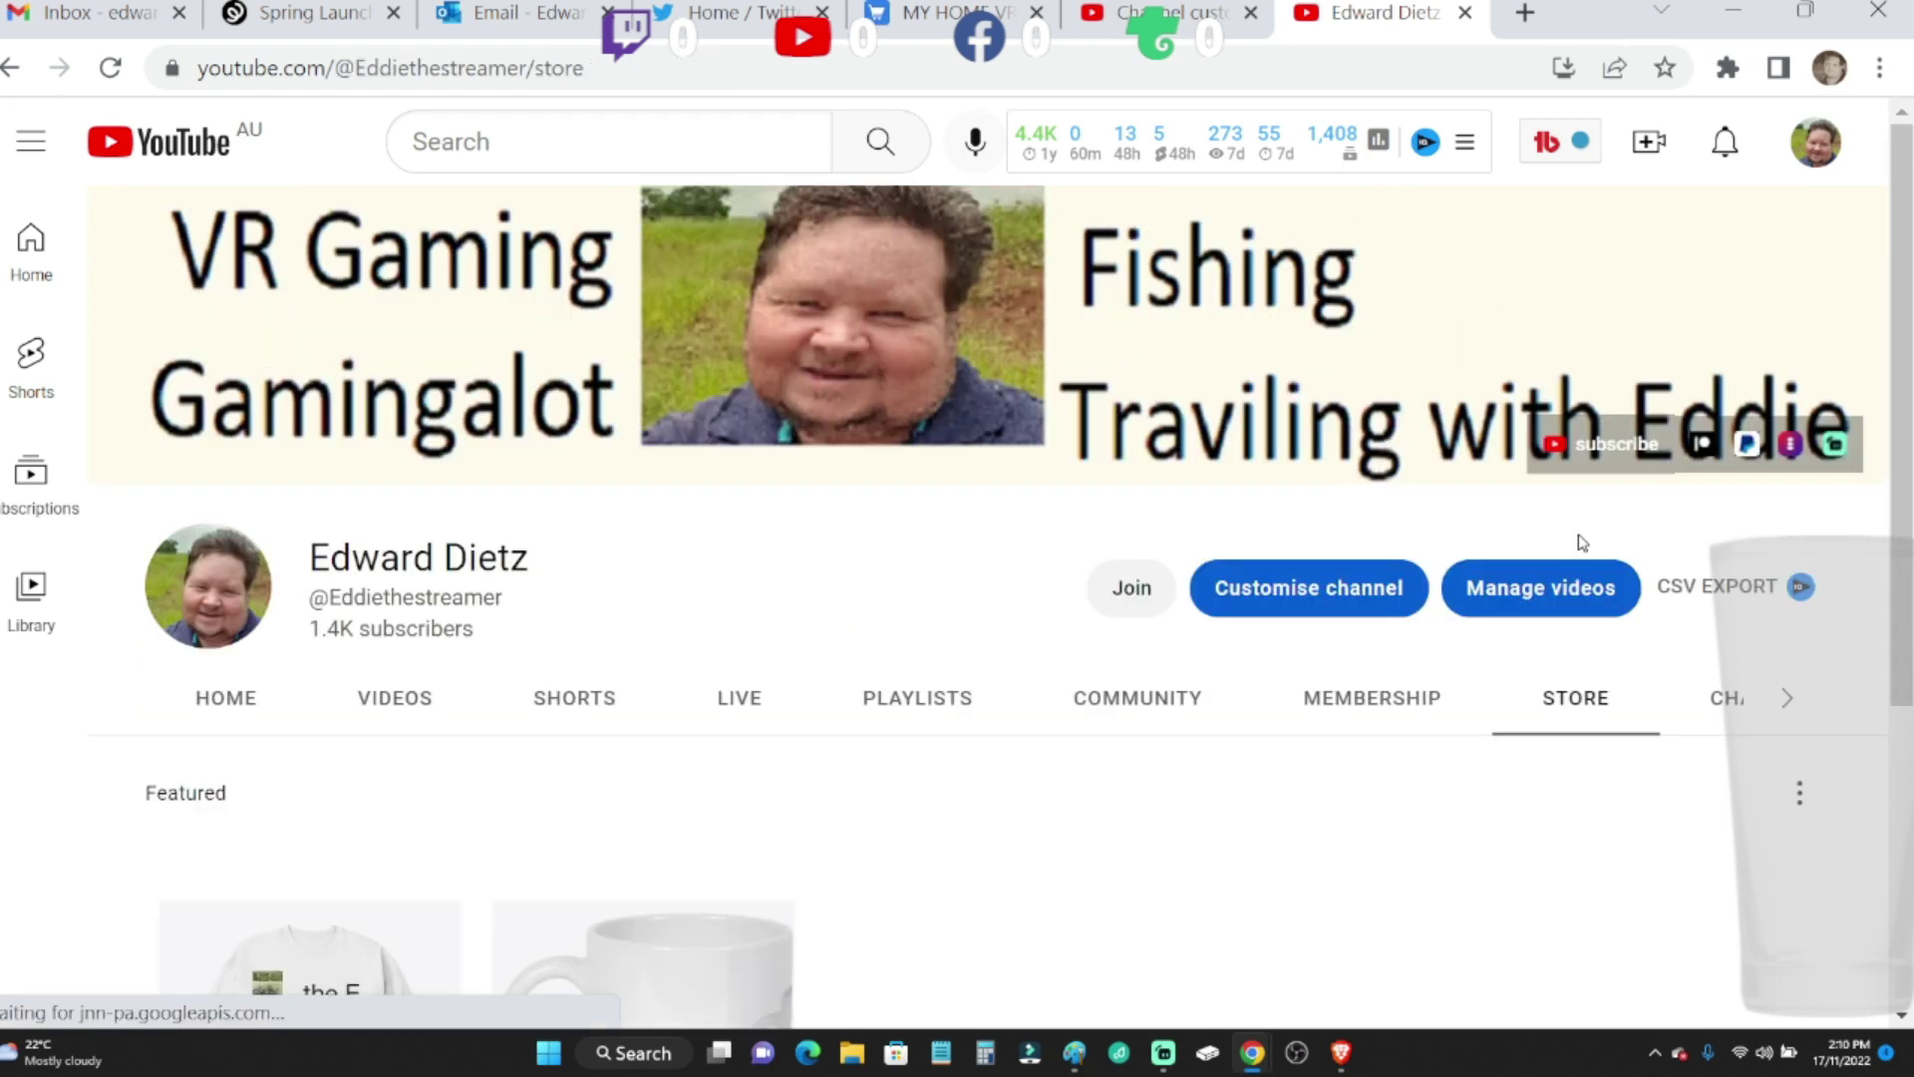
scroll(1578, 542, down, 2)
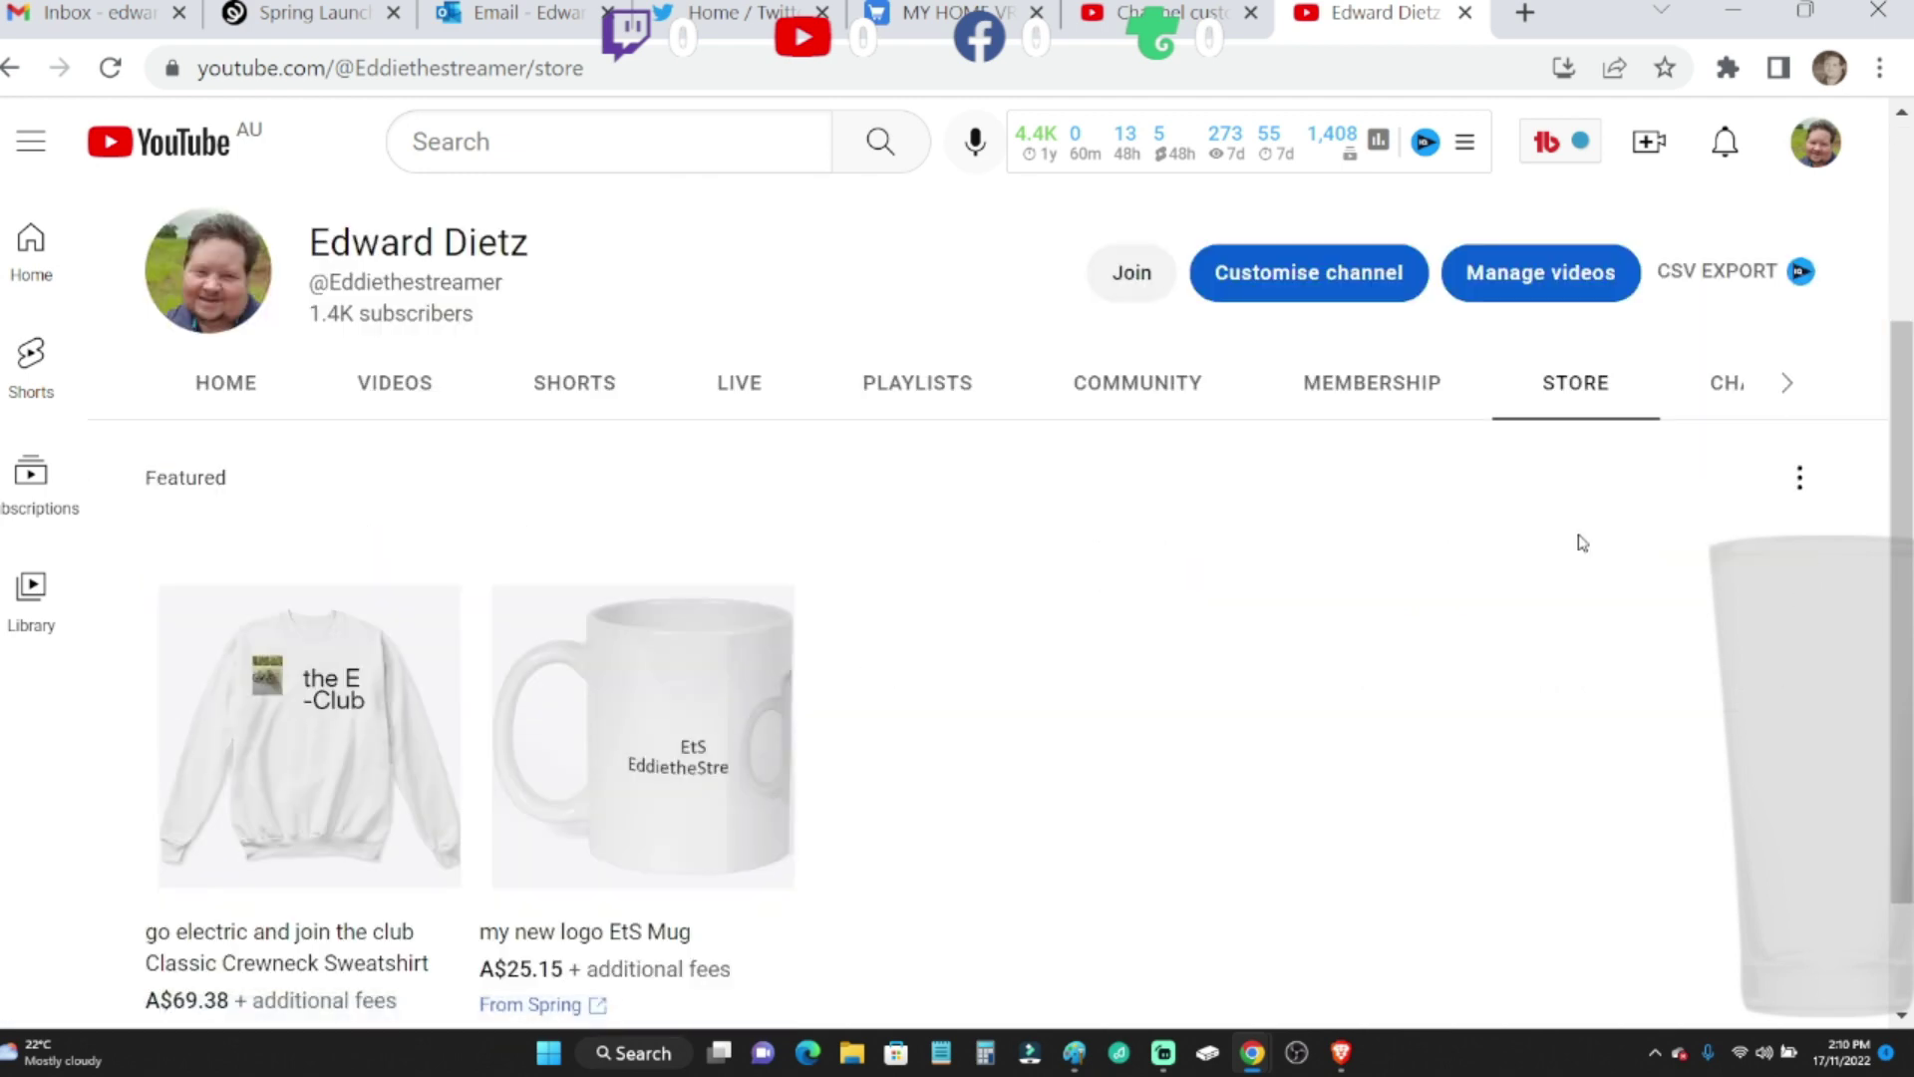
scroll(1581, 544, down, 1)
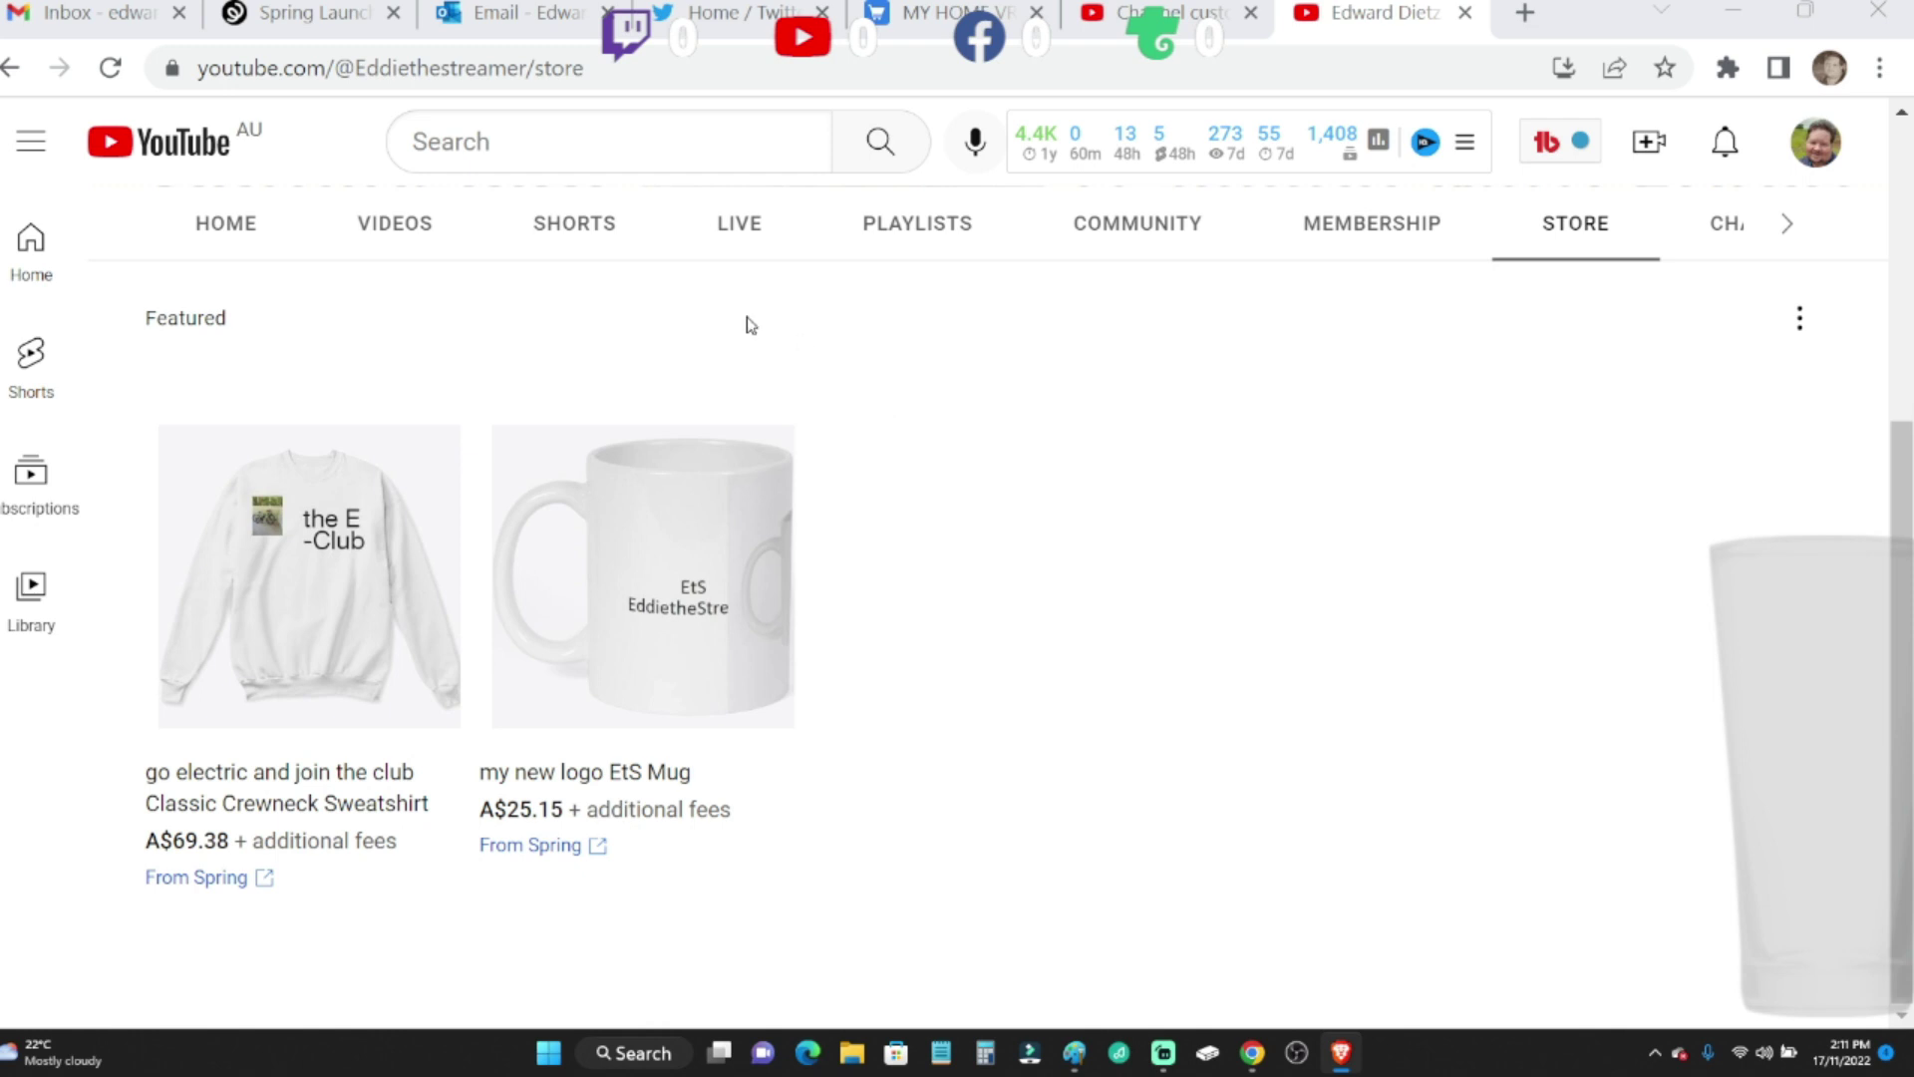
- Browse the Store's sweatshirt and mug products, then move on to the Shorts tab
click(544, 228)
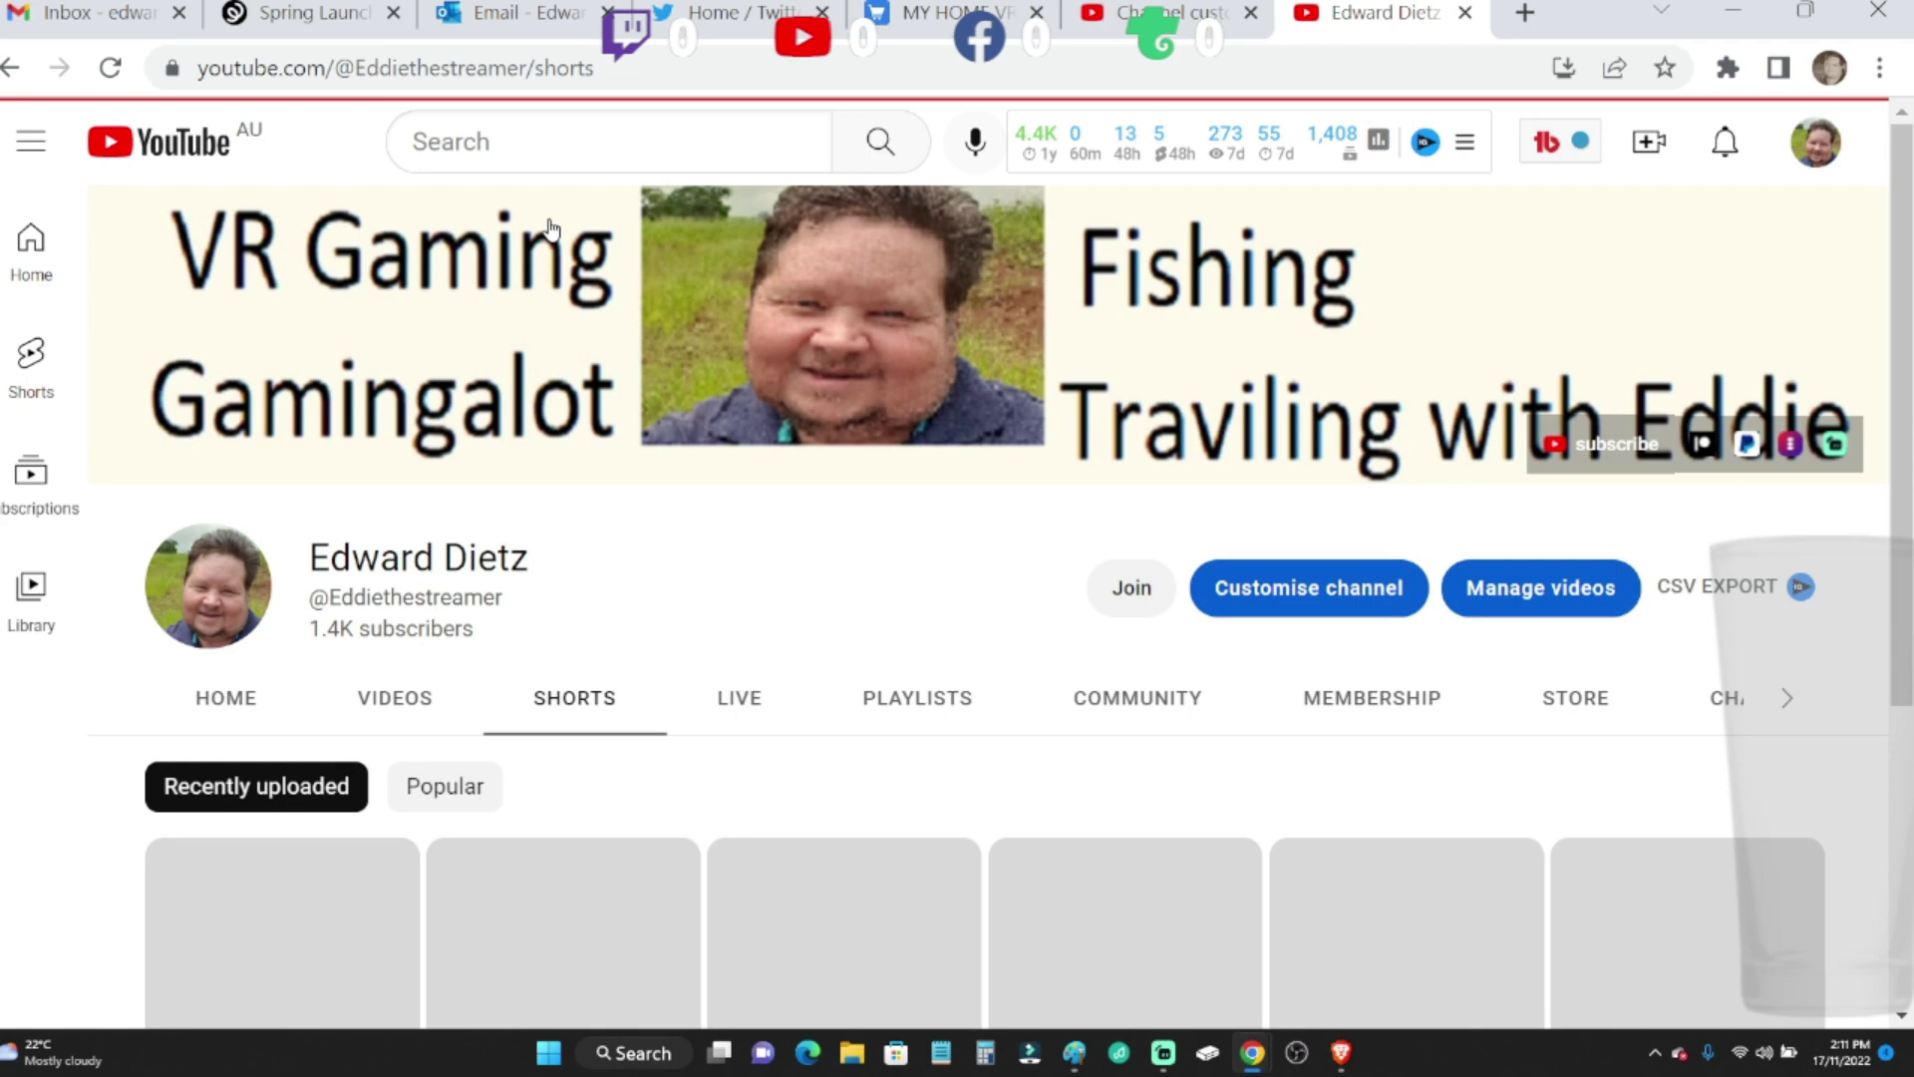
scroll(550, 228, down, 2)
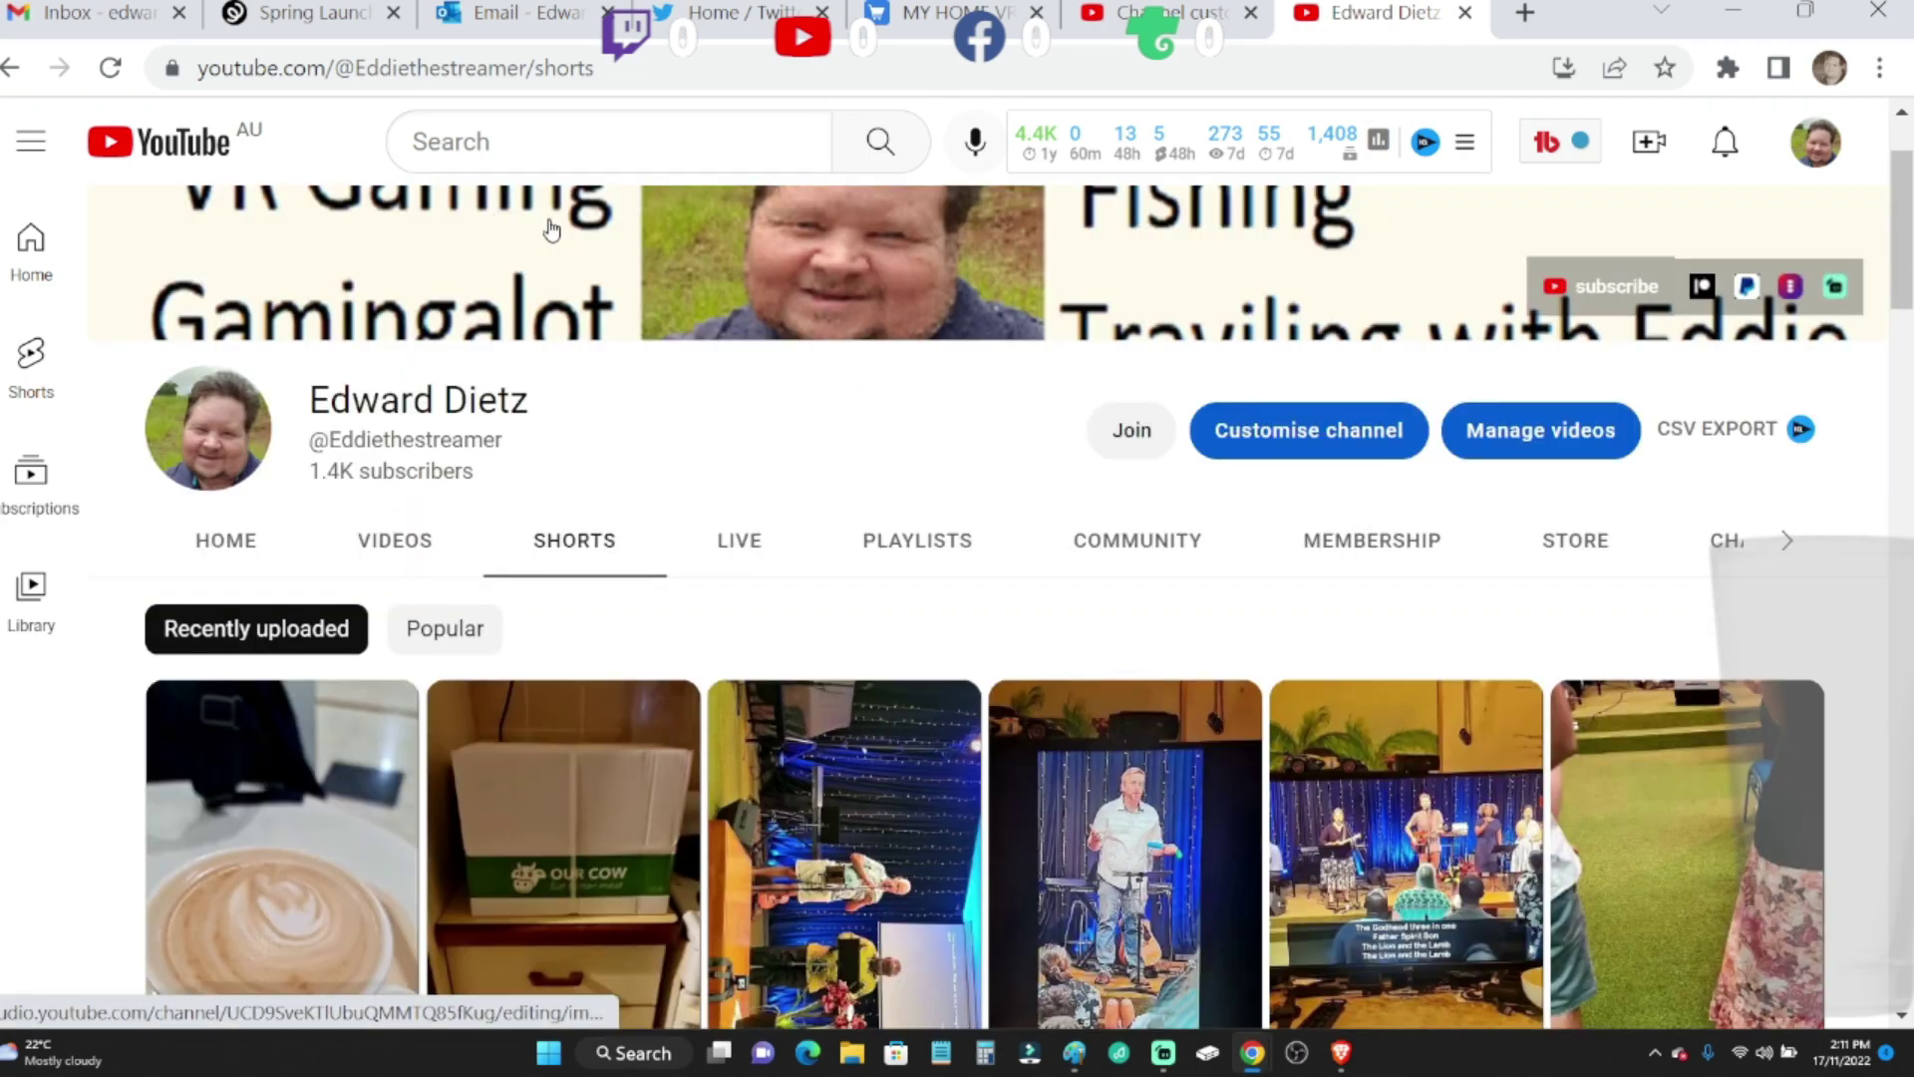
scroll(550, 227, down, 2)
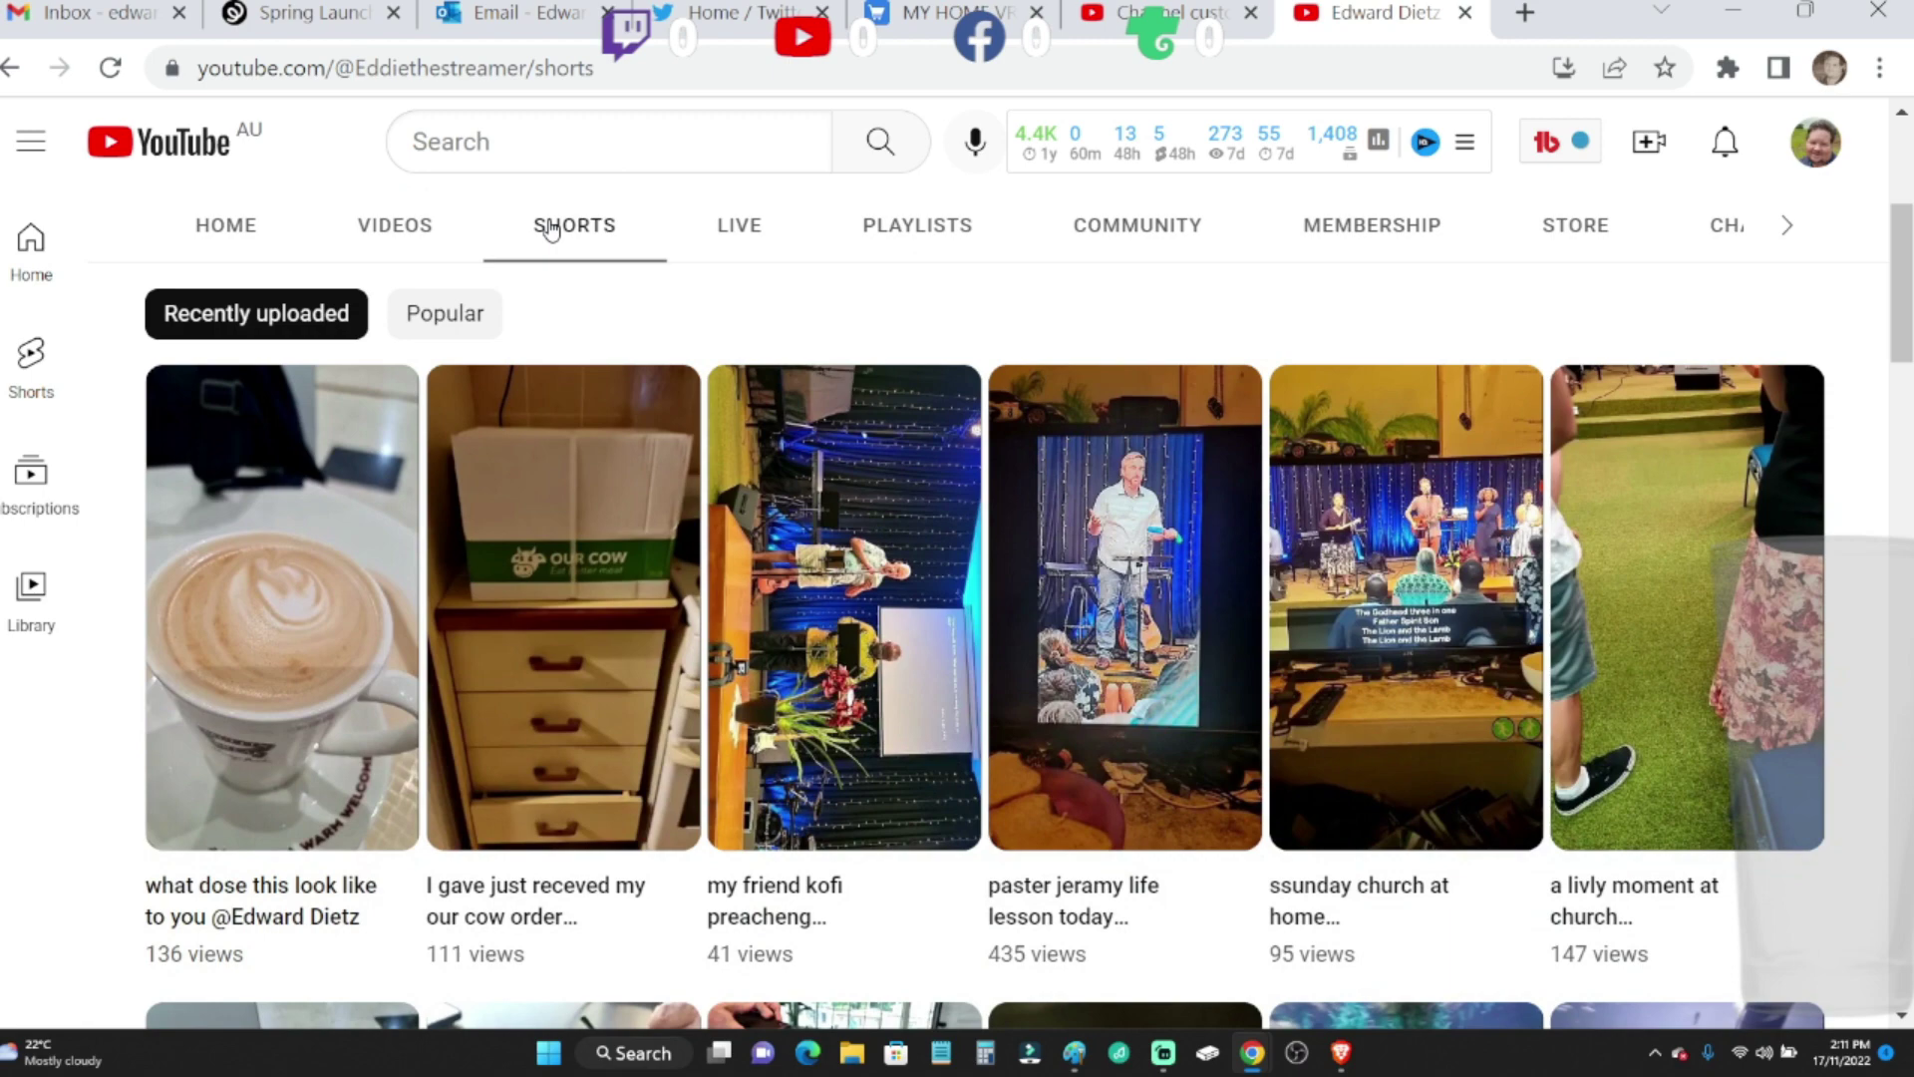
scroll(551, 227, up, 2)
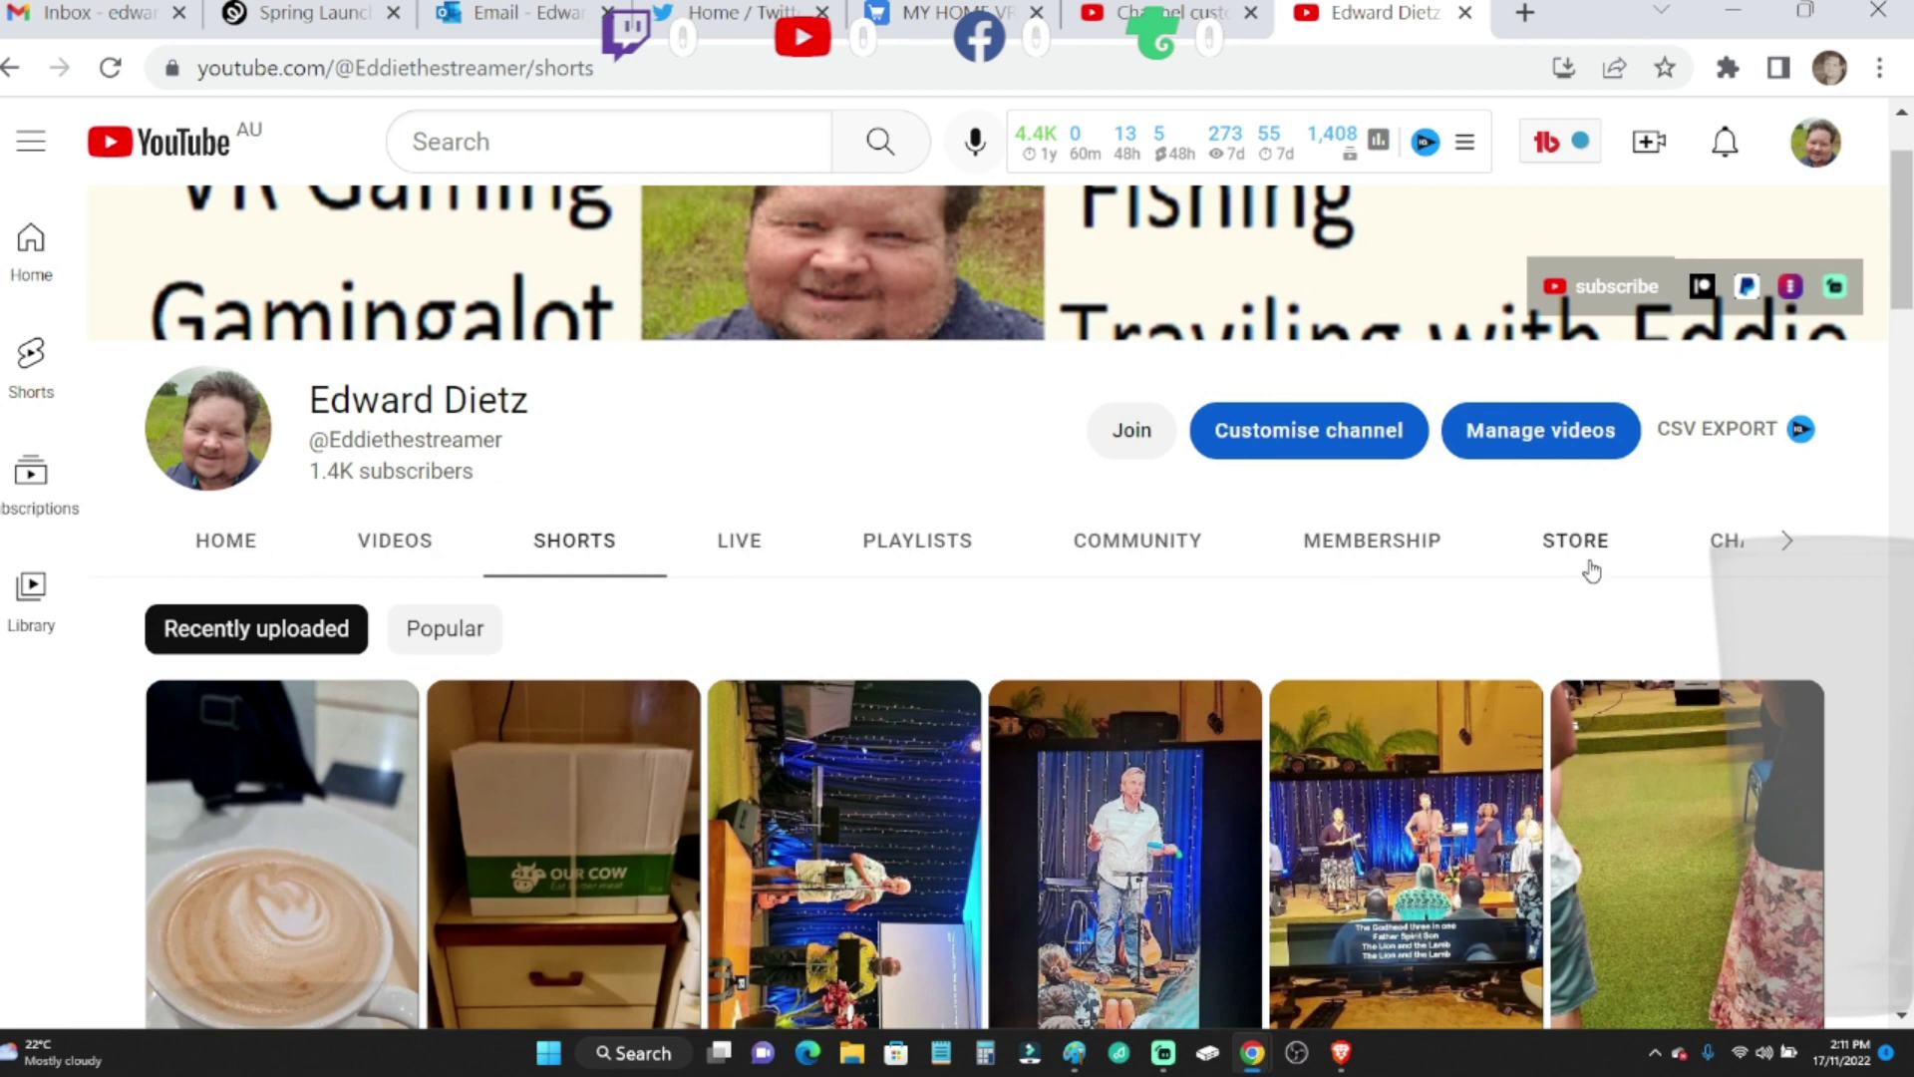
- Scroll the tab strip past Shorts, close the public channel tab, and open Channel monetisation
click(1784, 544)
click(1784, 544)
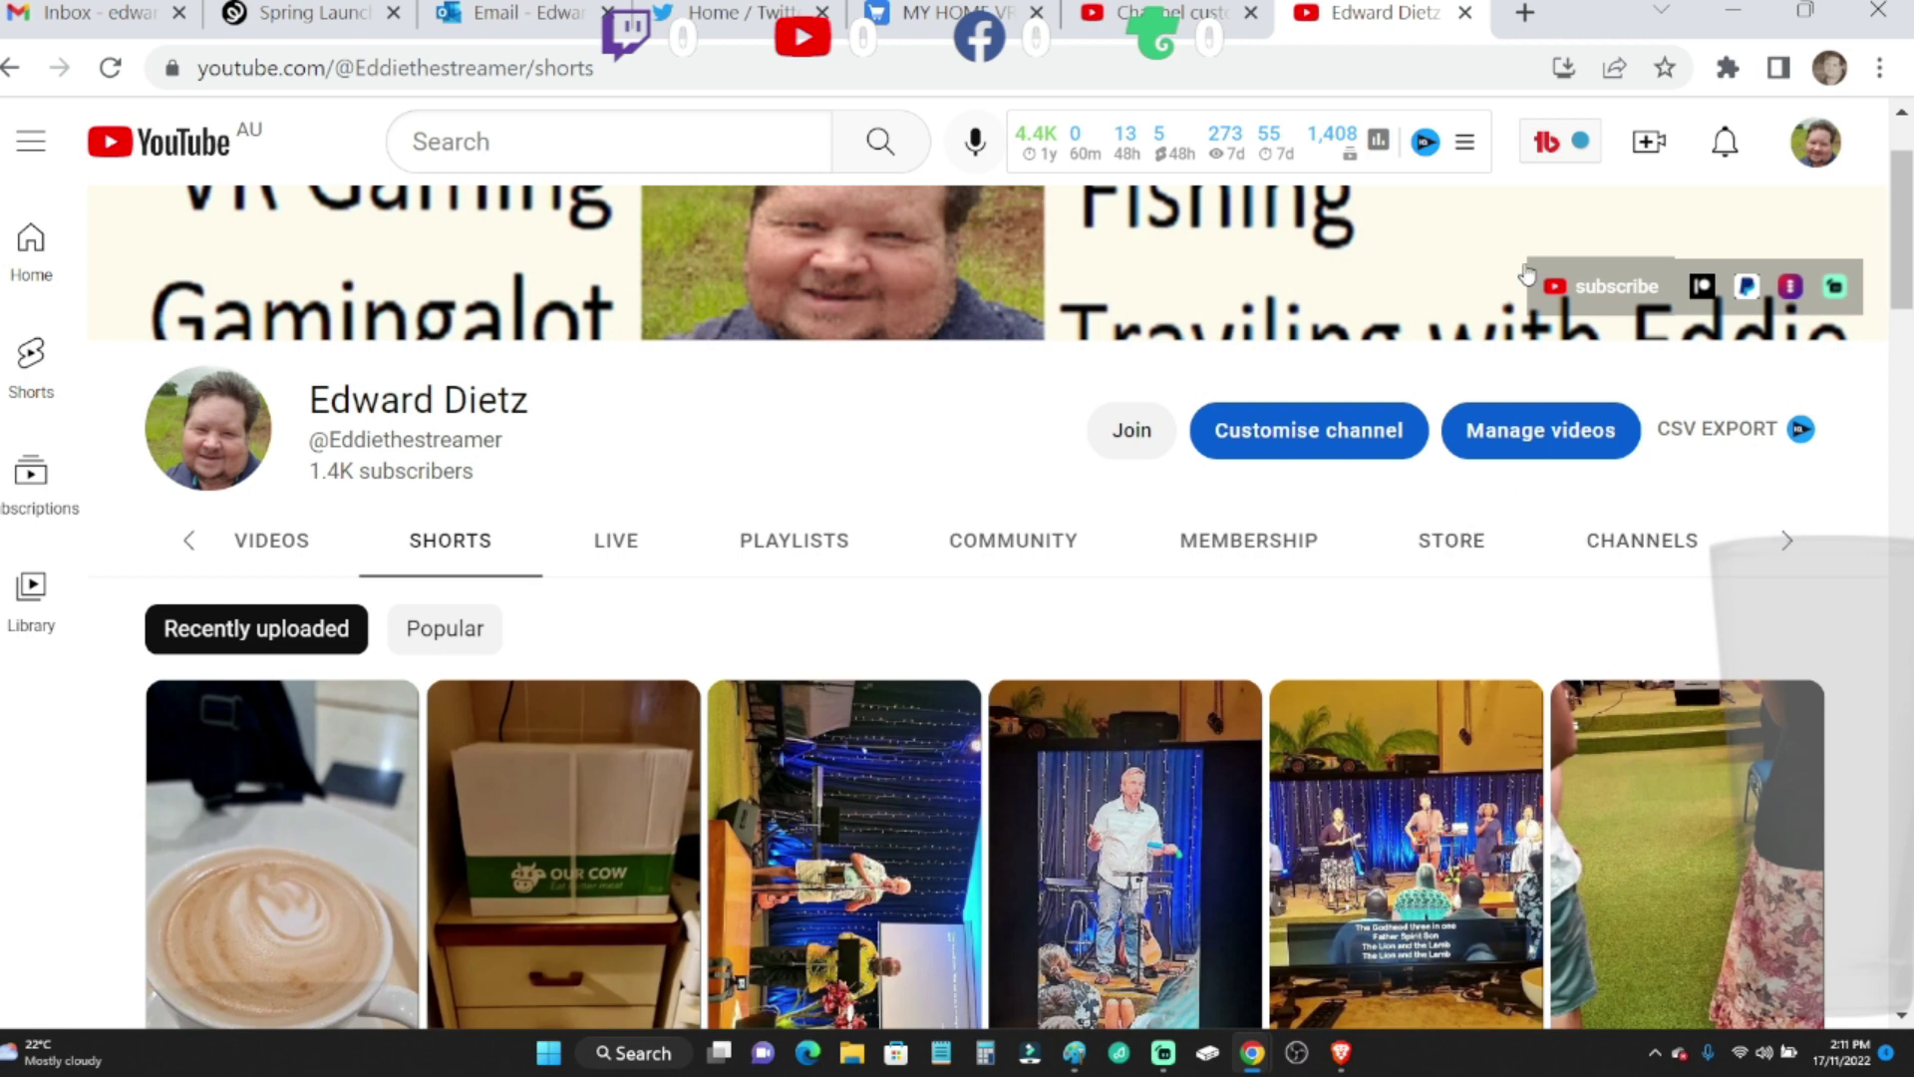
click(1467, 13)
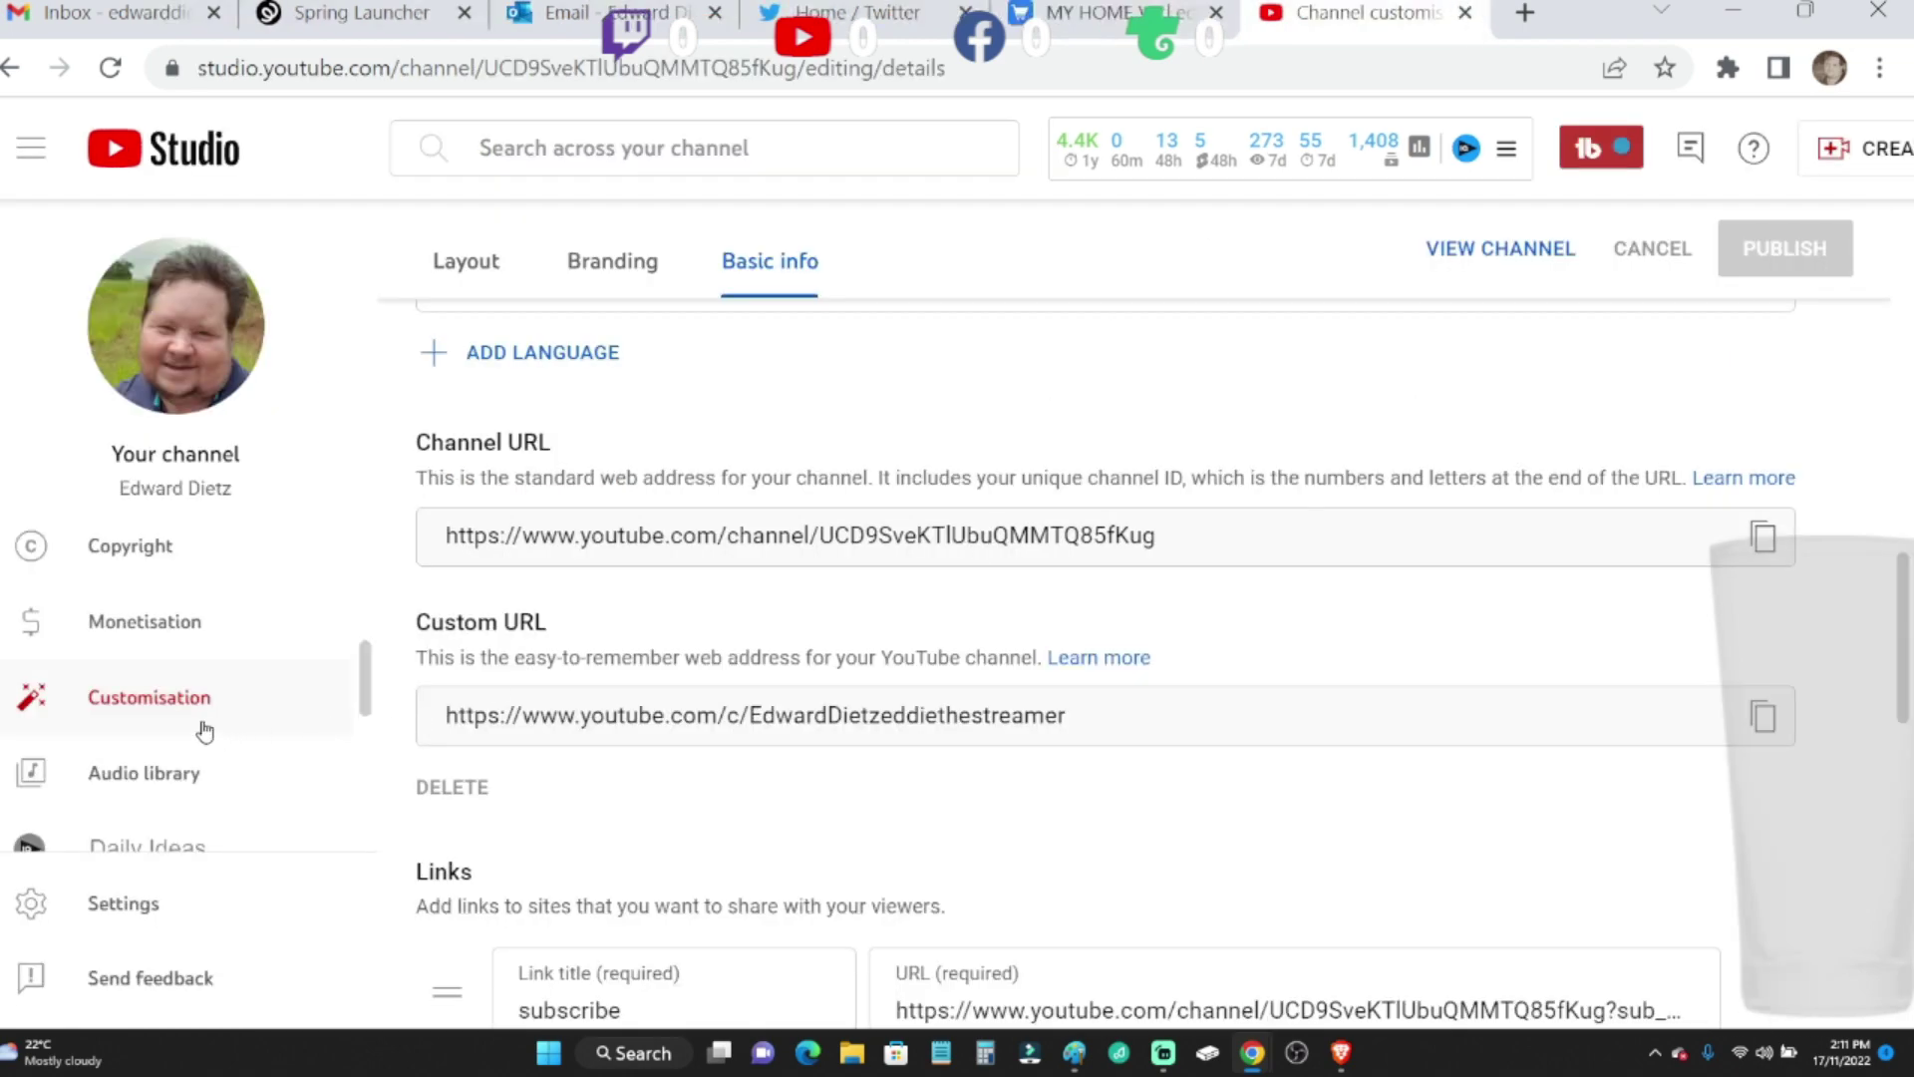
click(146, 624)
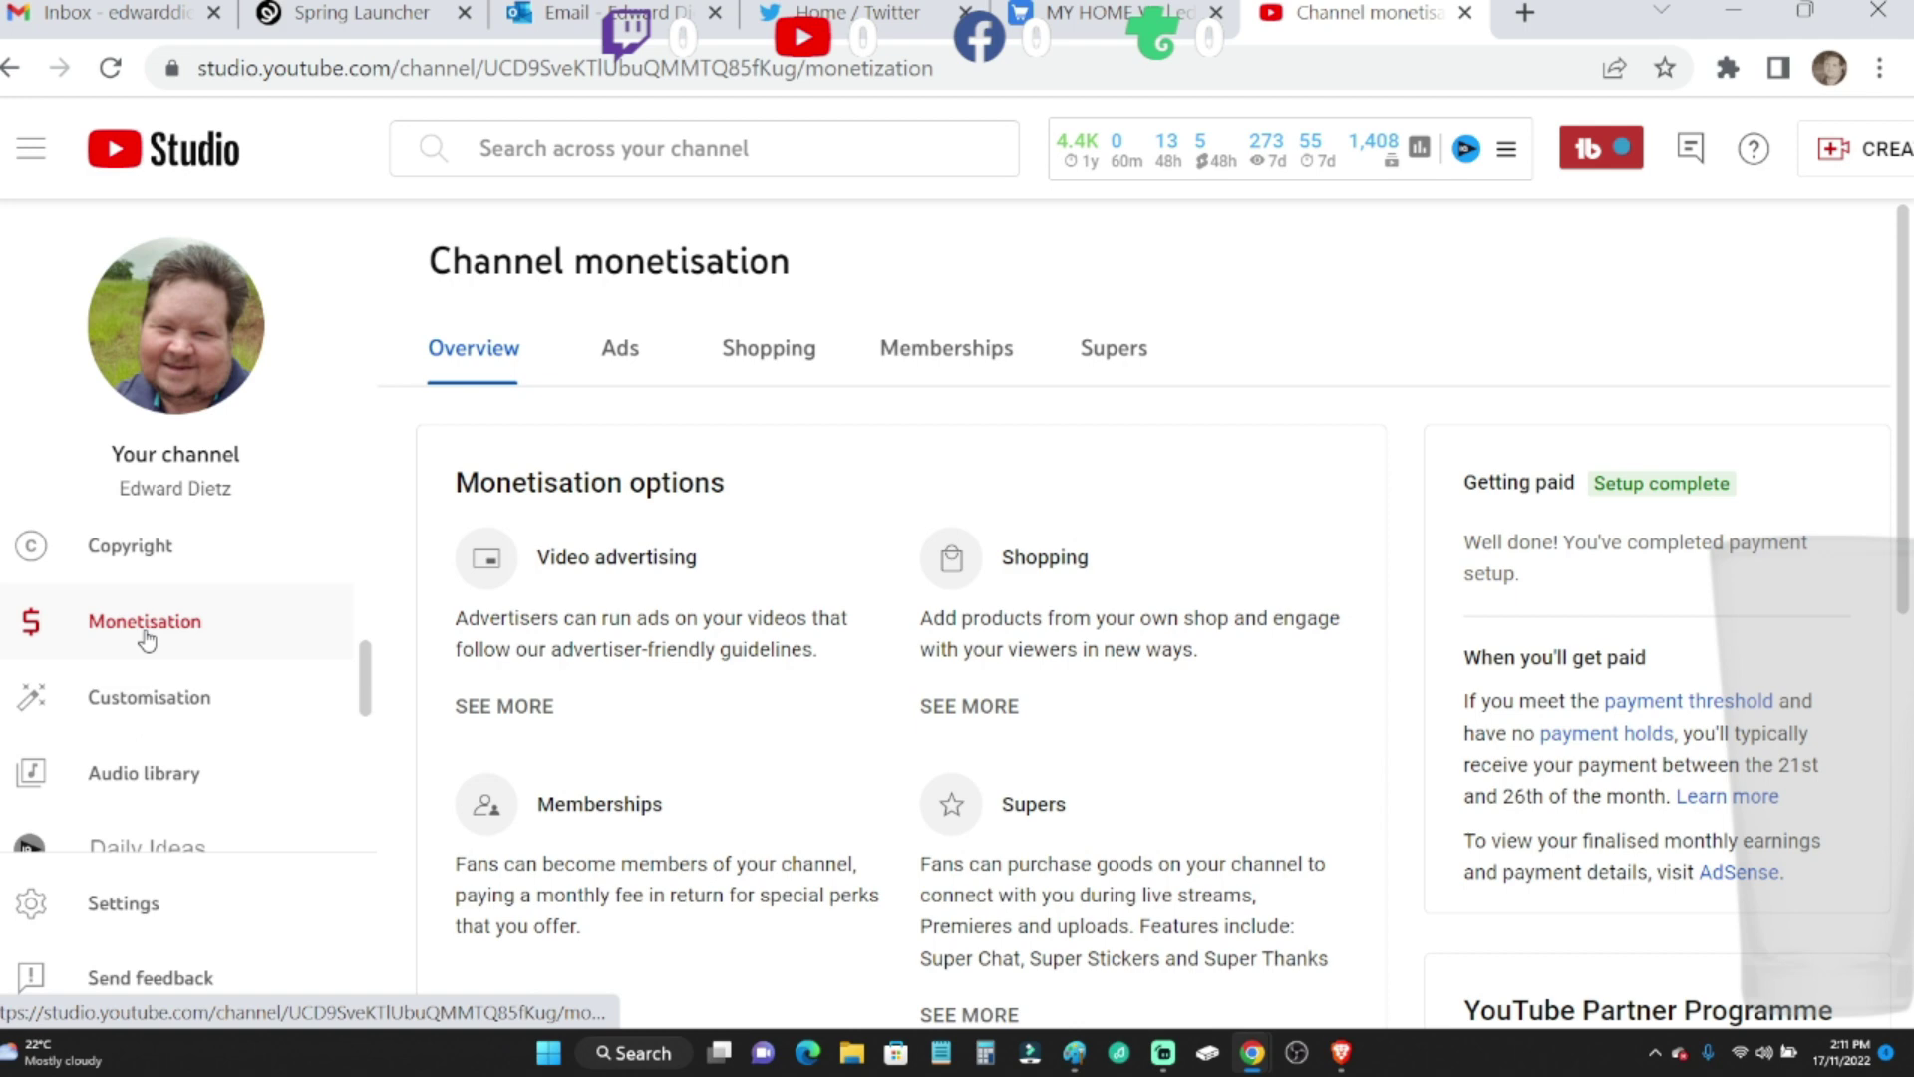
- Check the Ads and Shopping tabs and bring up the 'Select your shop' dialog
click(617, 352)
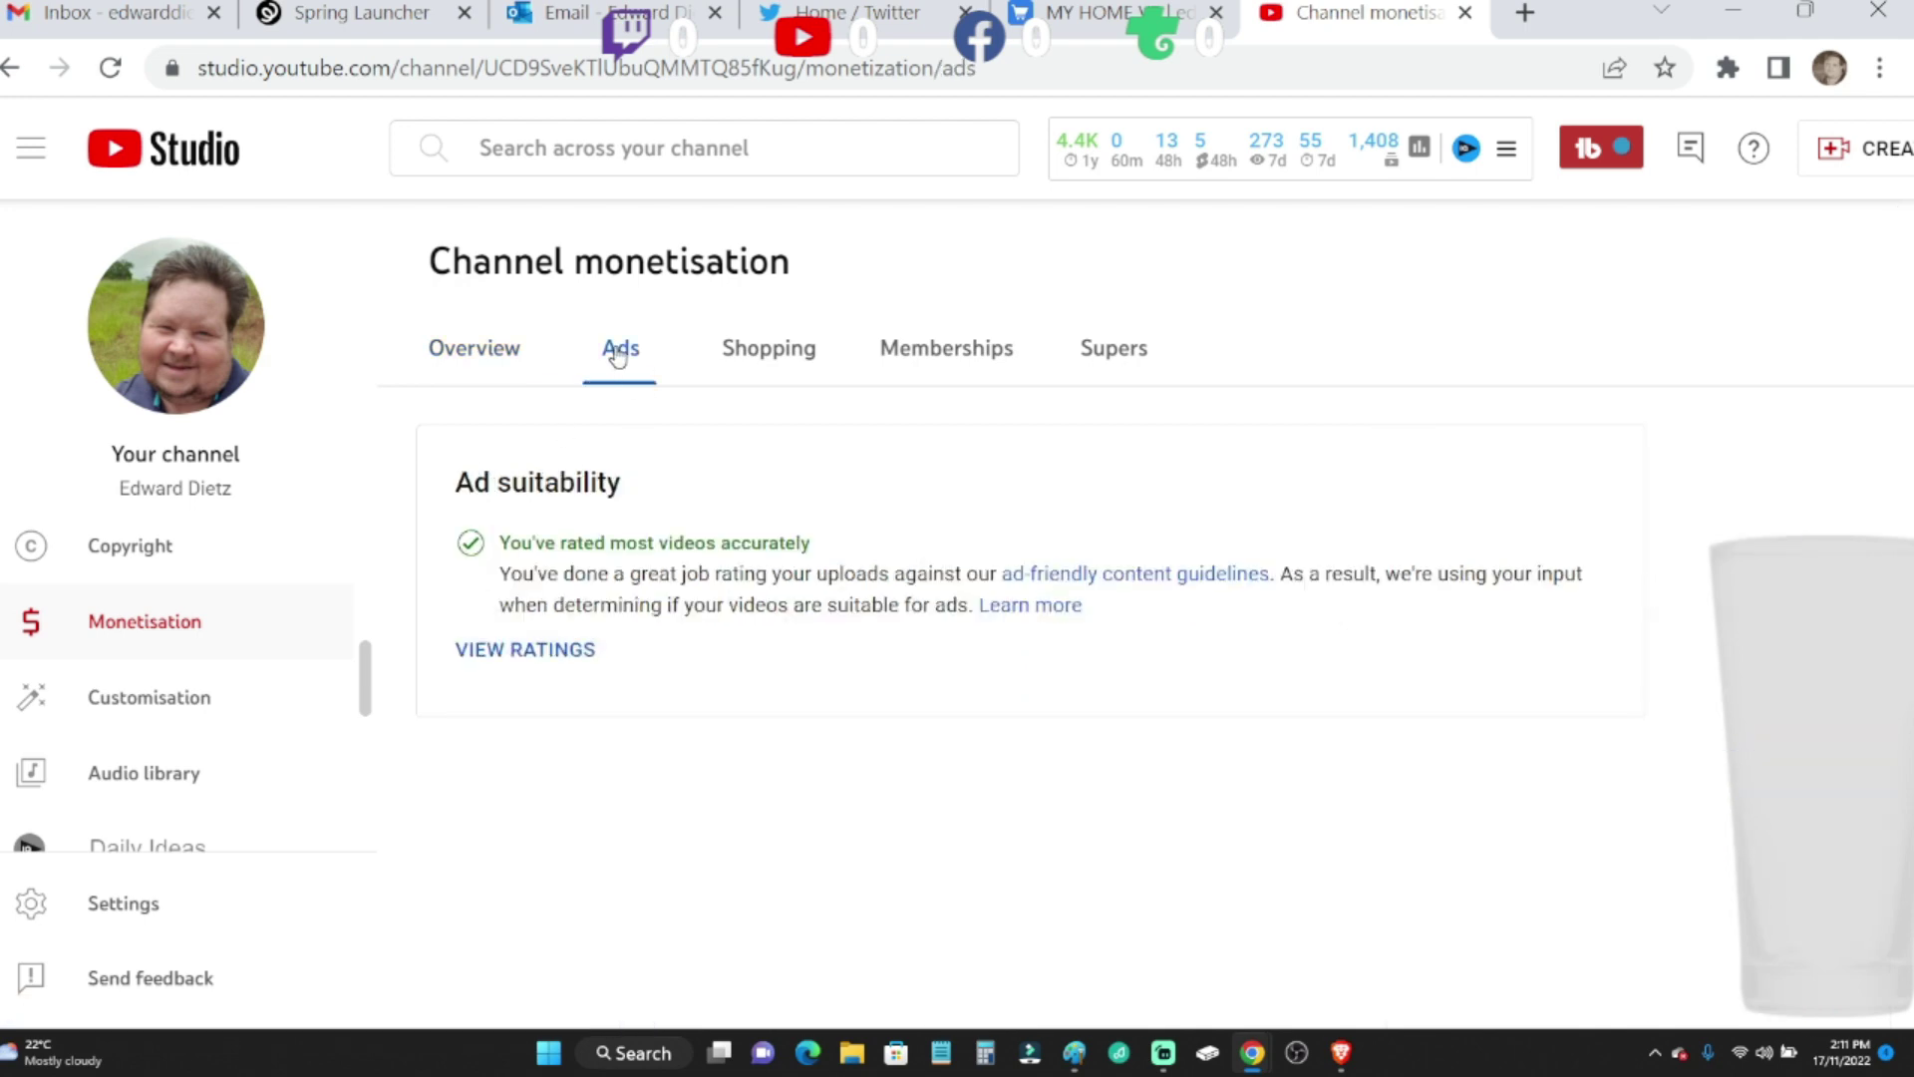
click(758, 353)
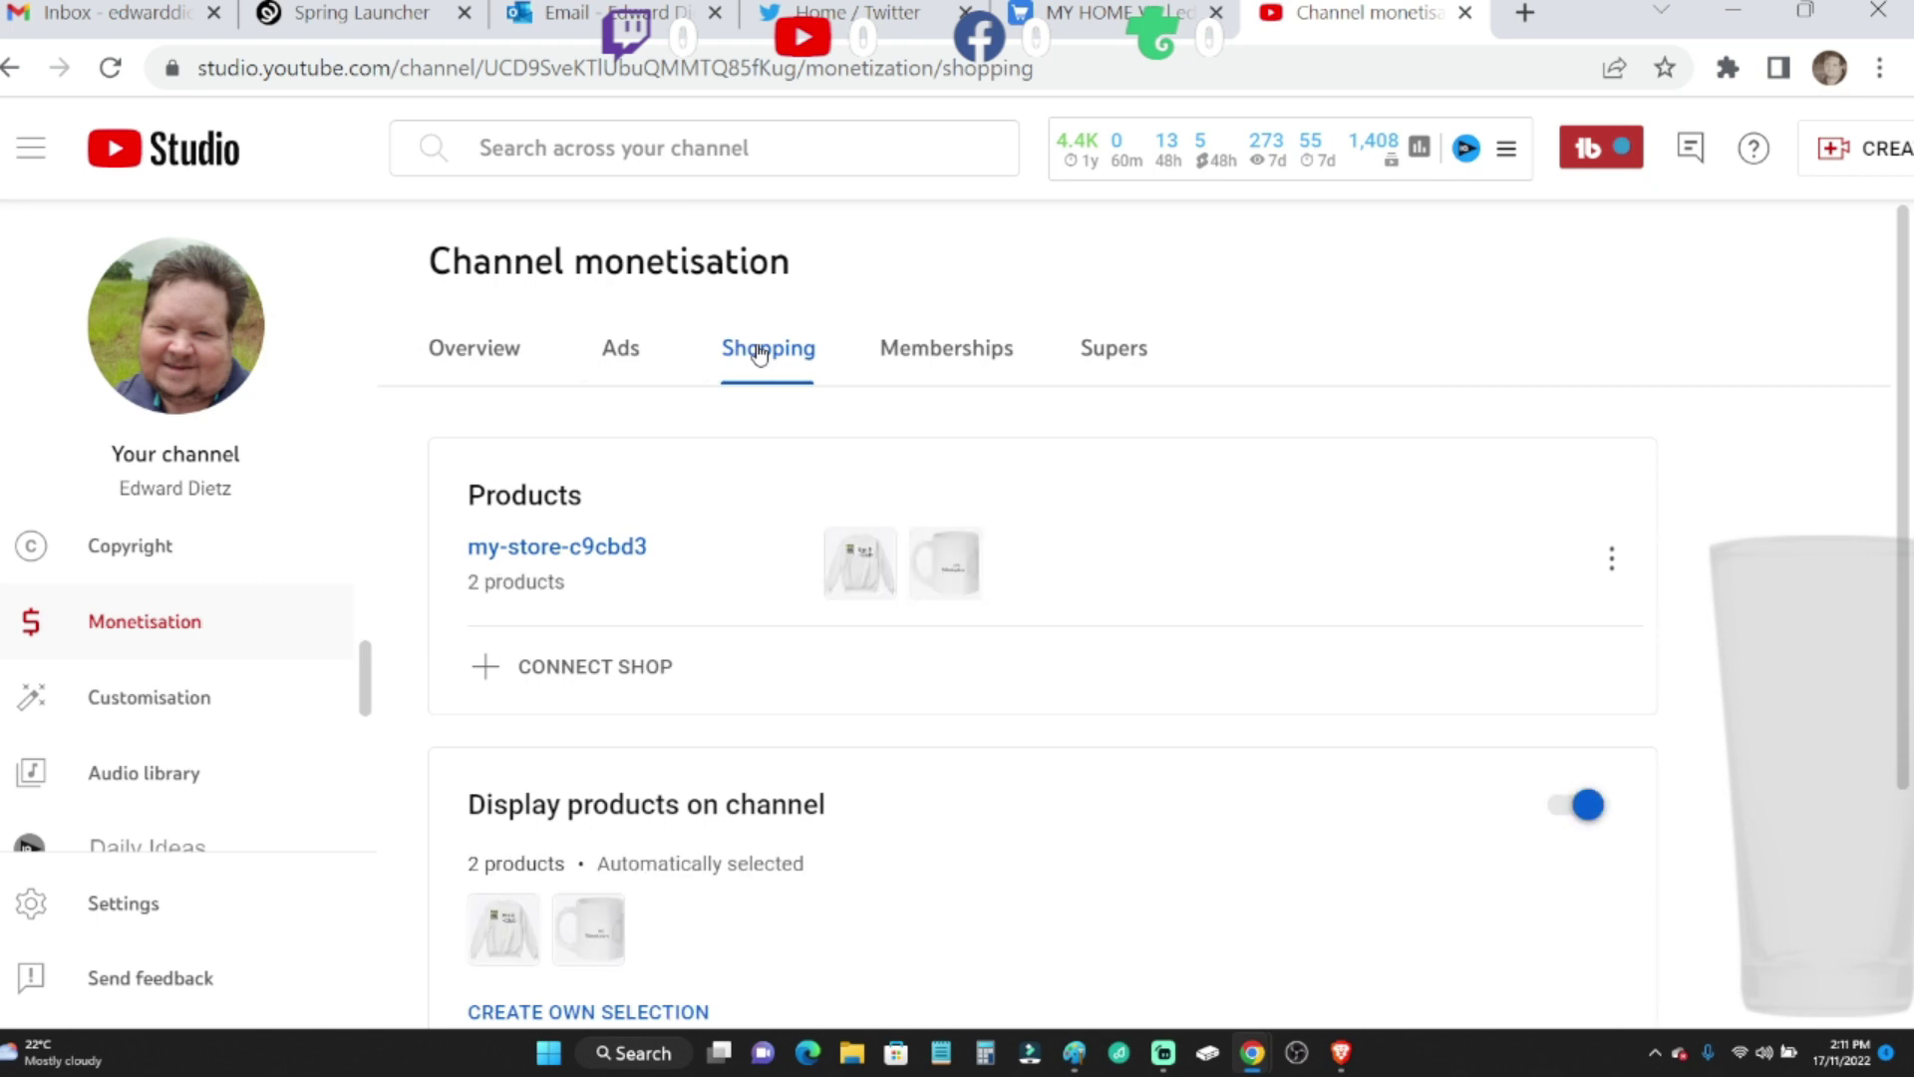
click(563, 669)
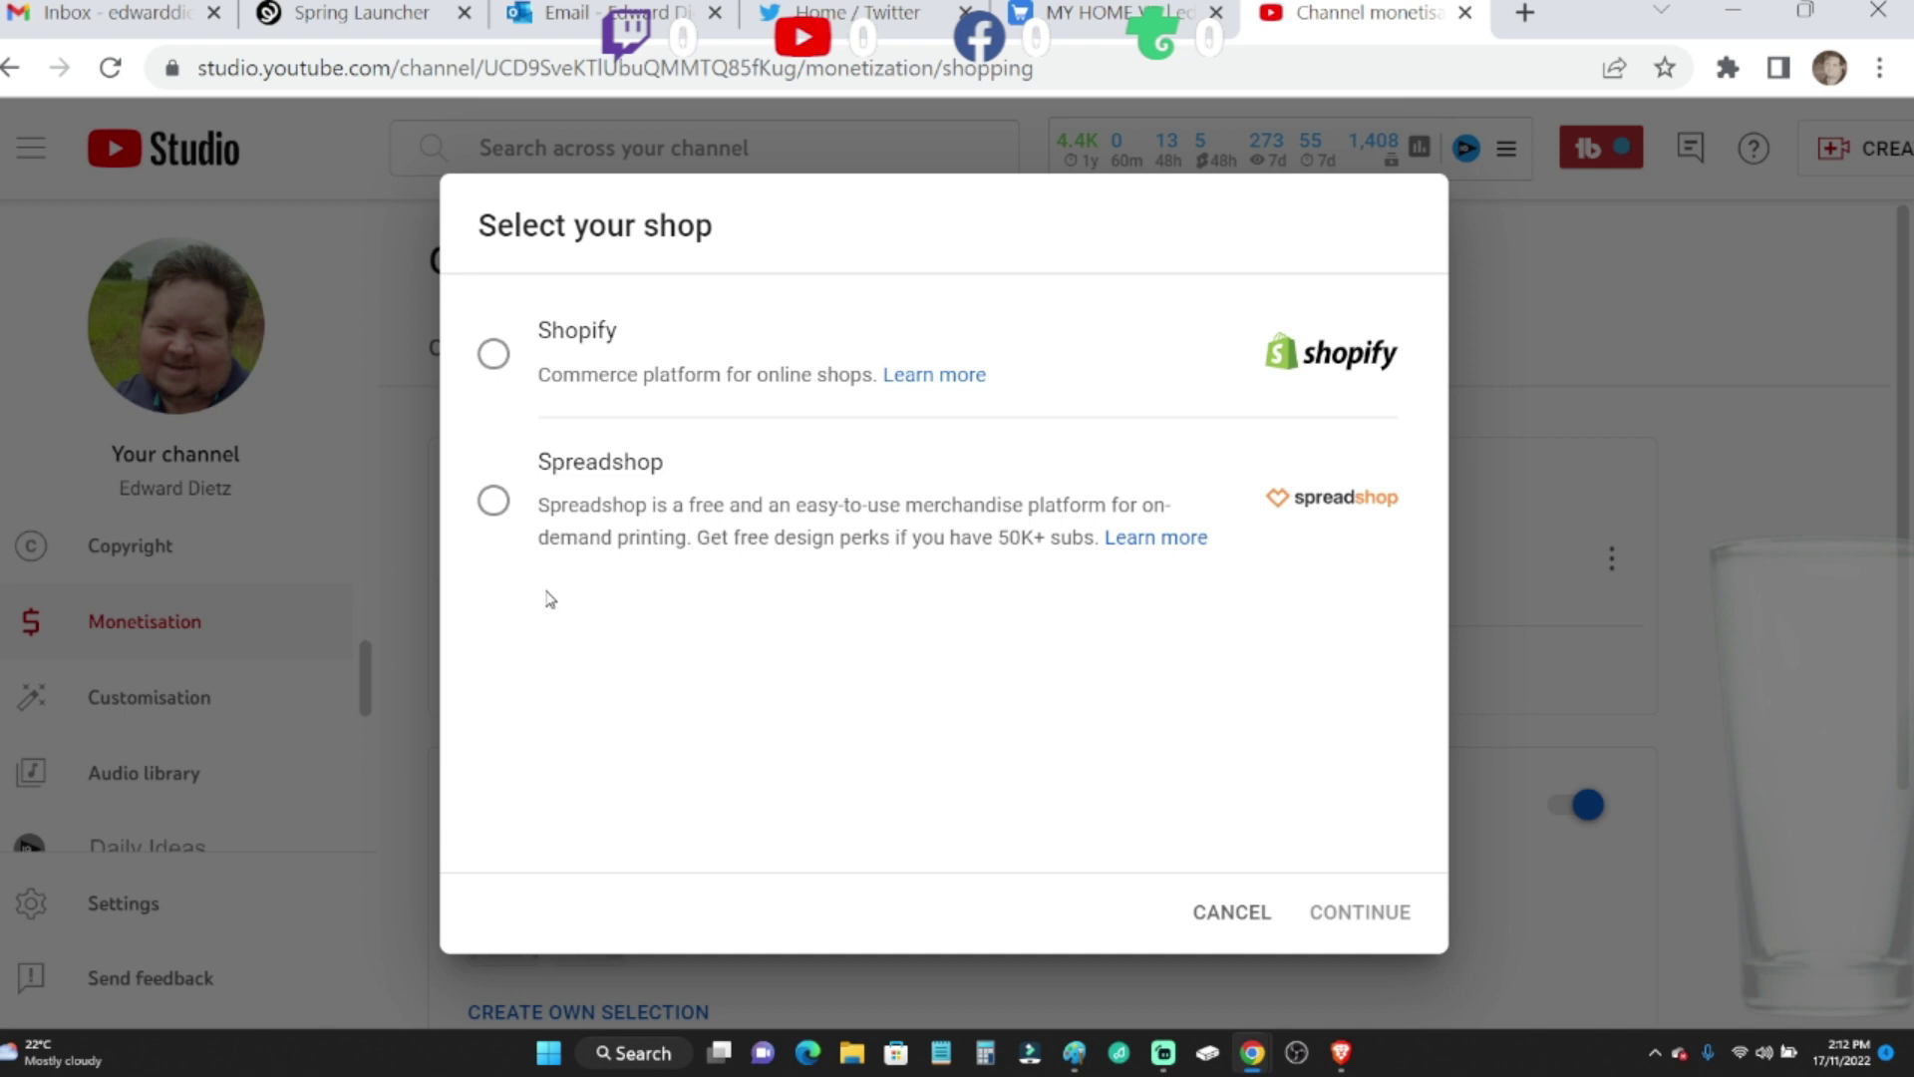
- Choose Spreadshop as the shop platform, agree to all merchandise shelf terms and accept
click(496, 364)
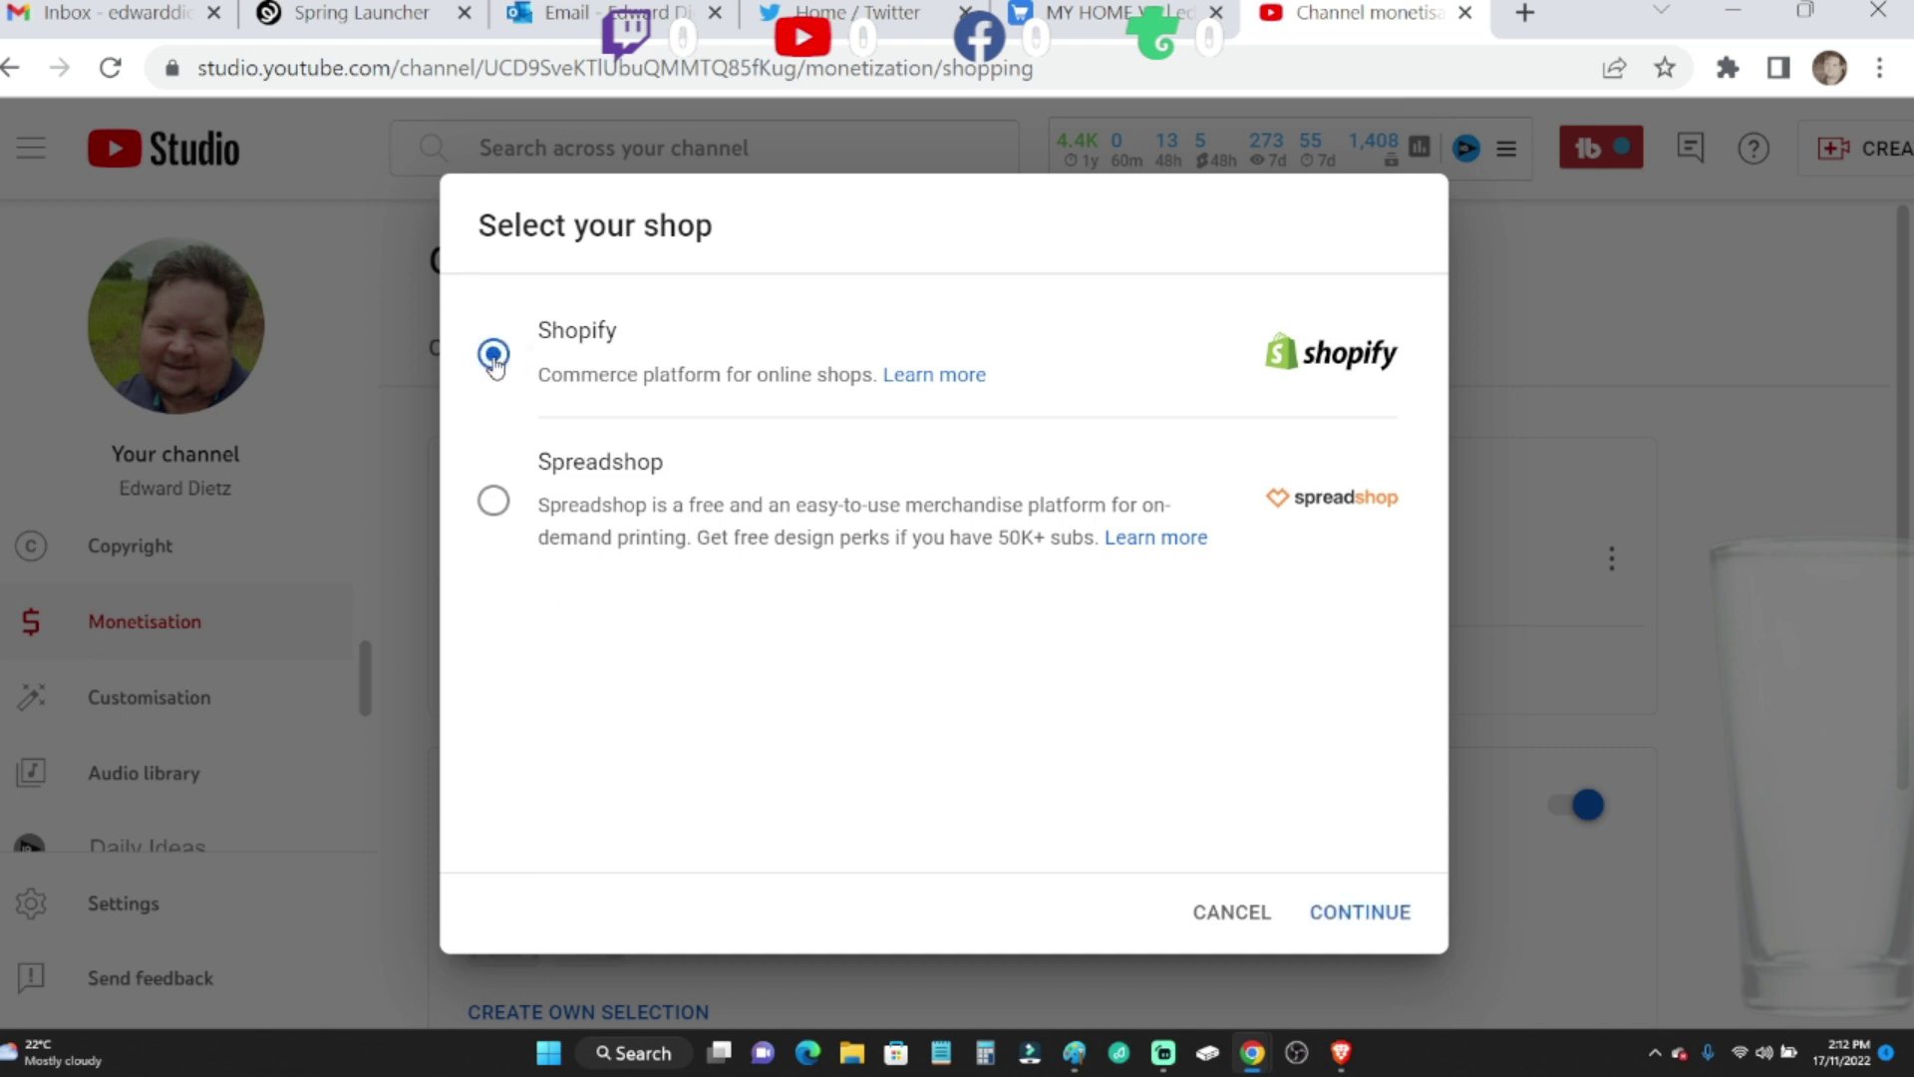
click(494, 501)
click(1340, 912)
scroll(1319, 771, down, 2)
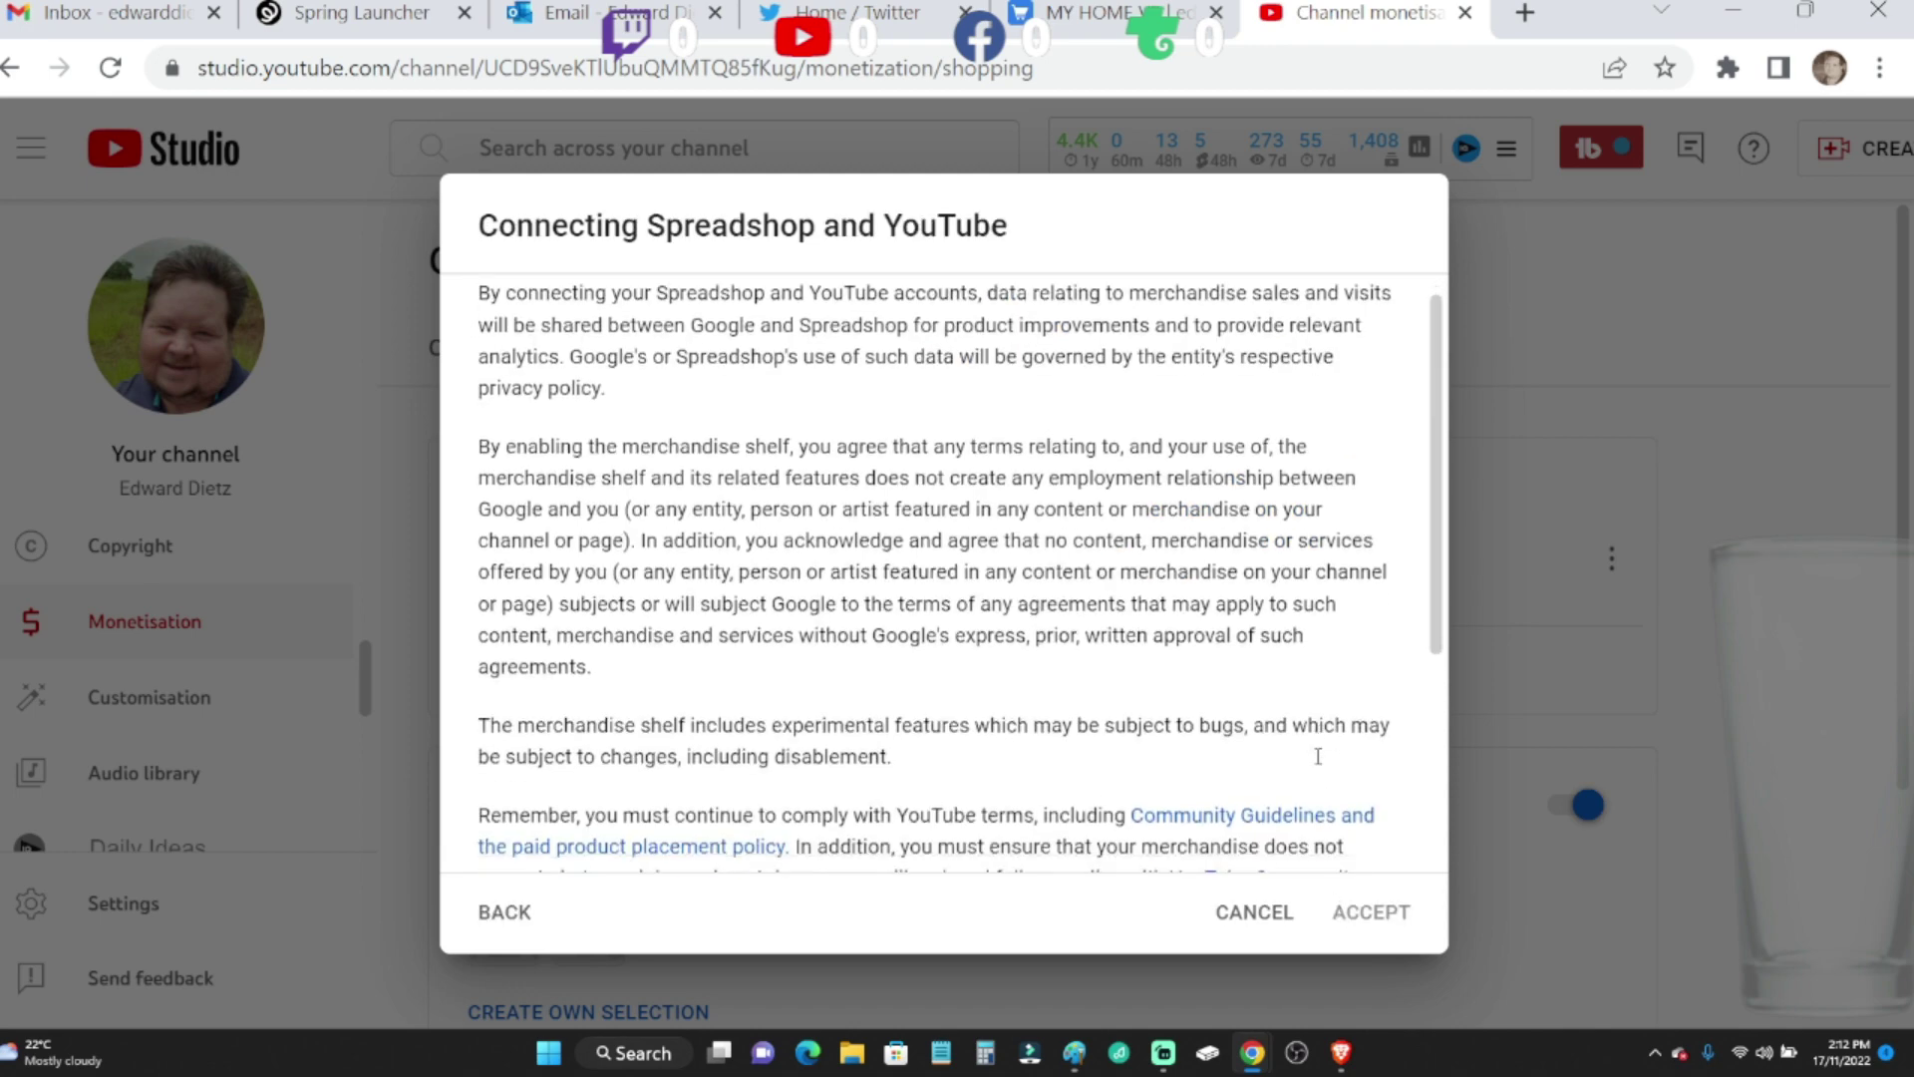
scroll(1317, 764, down, 1)
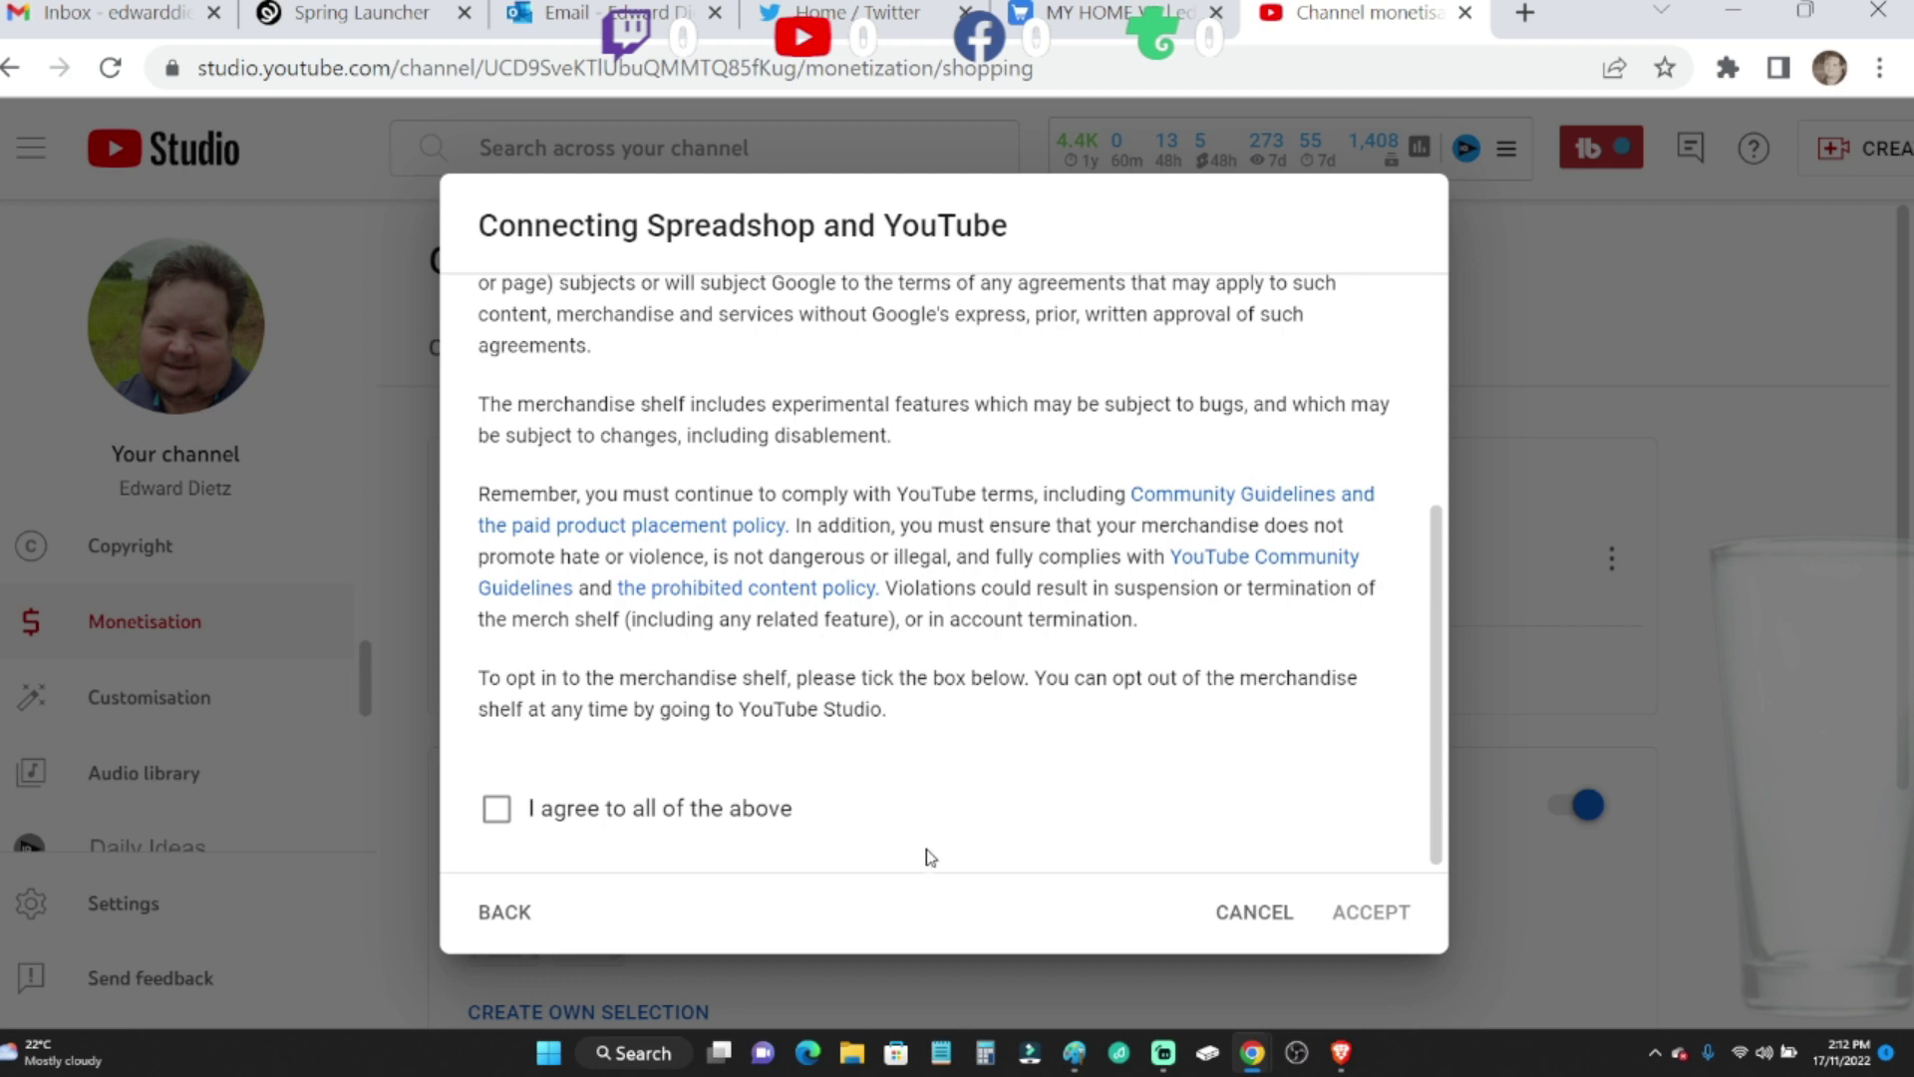
click(508, 814)
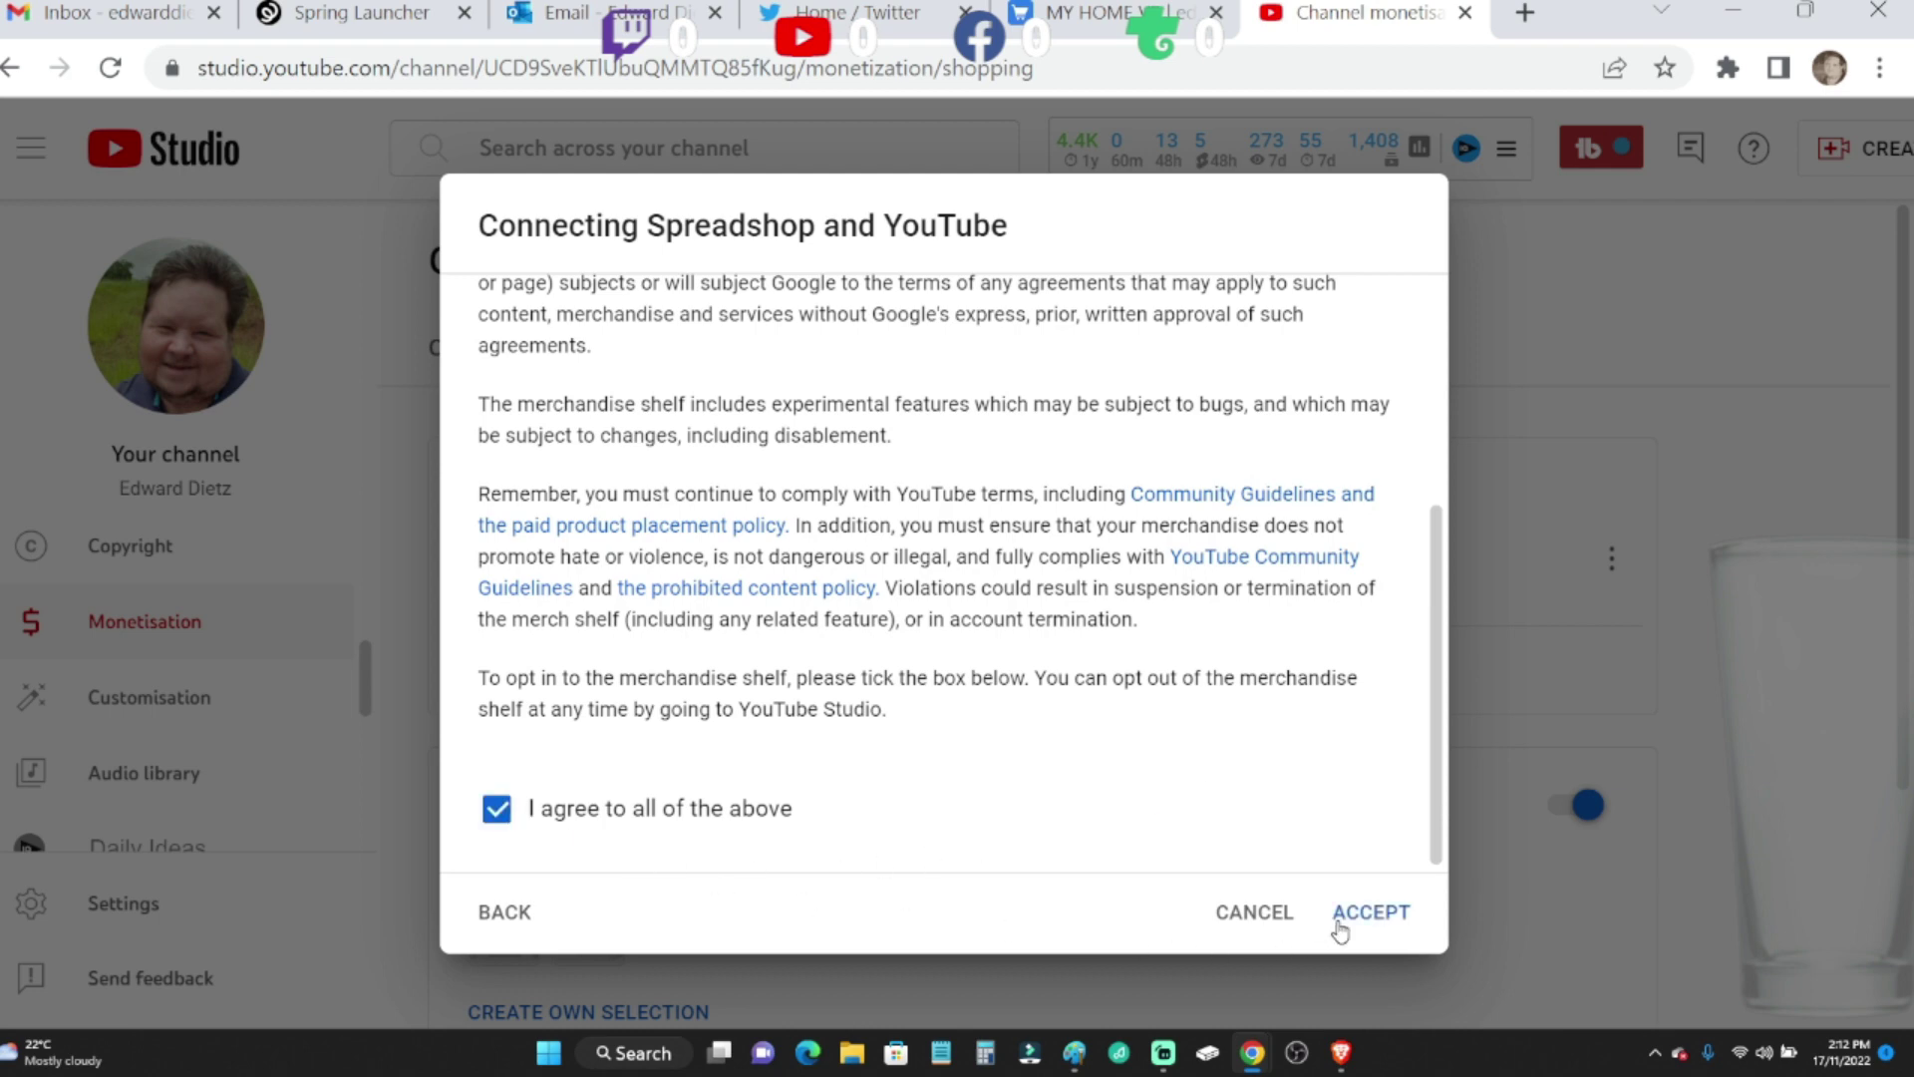
click(1373, 918)
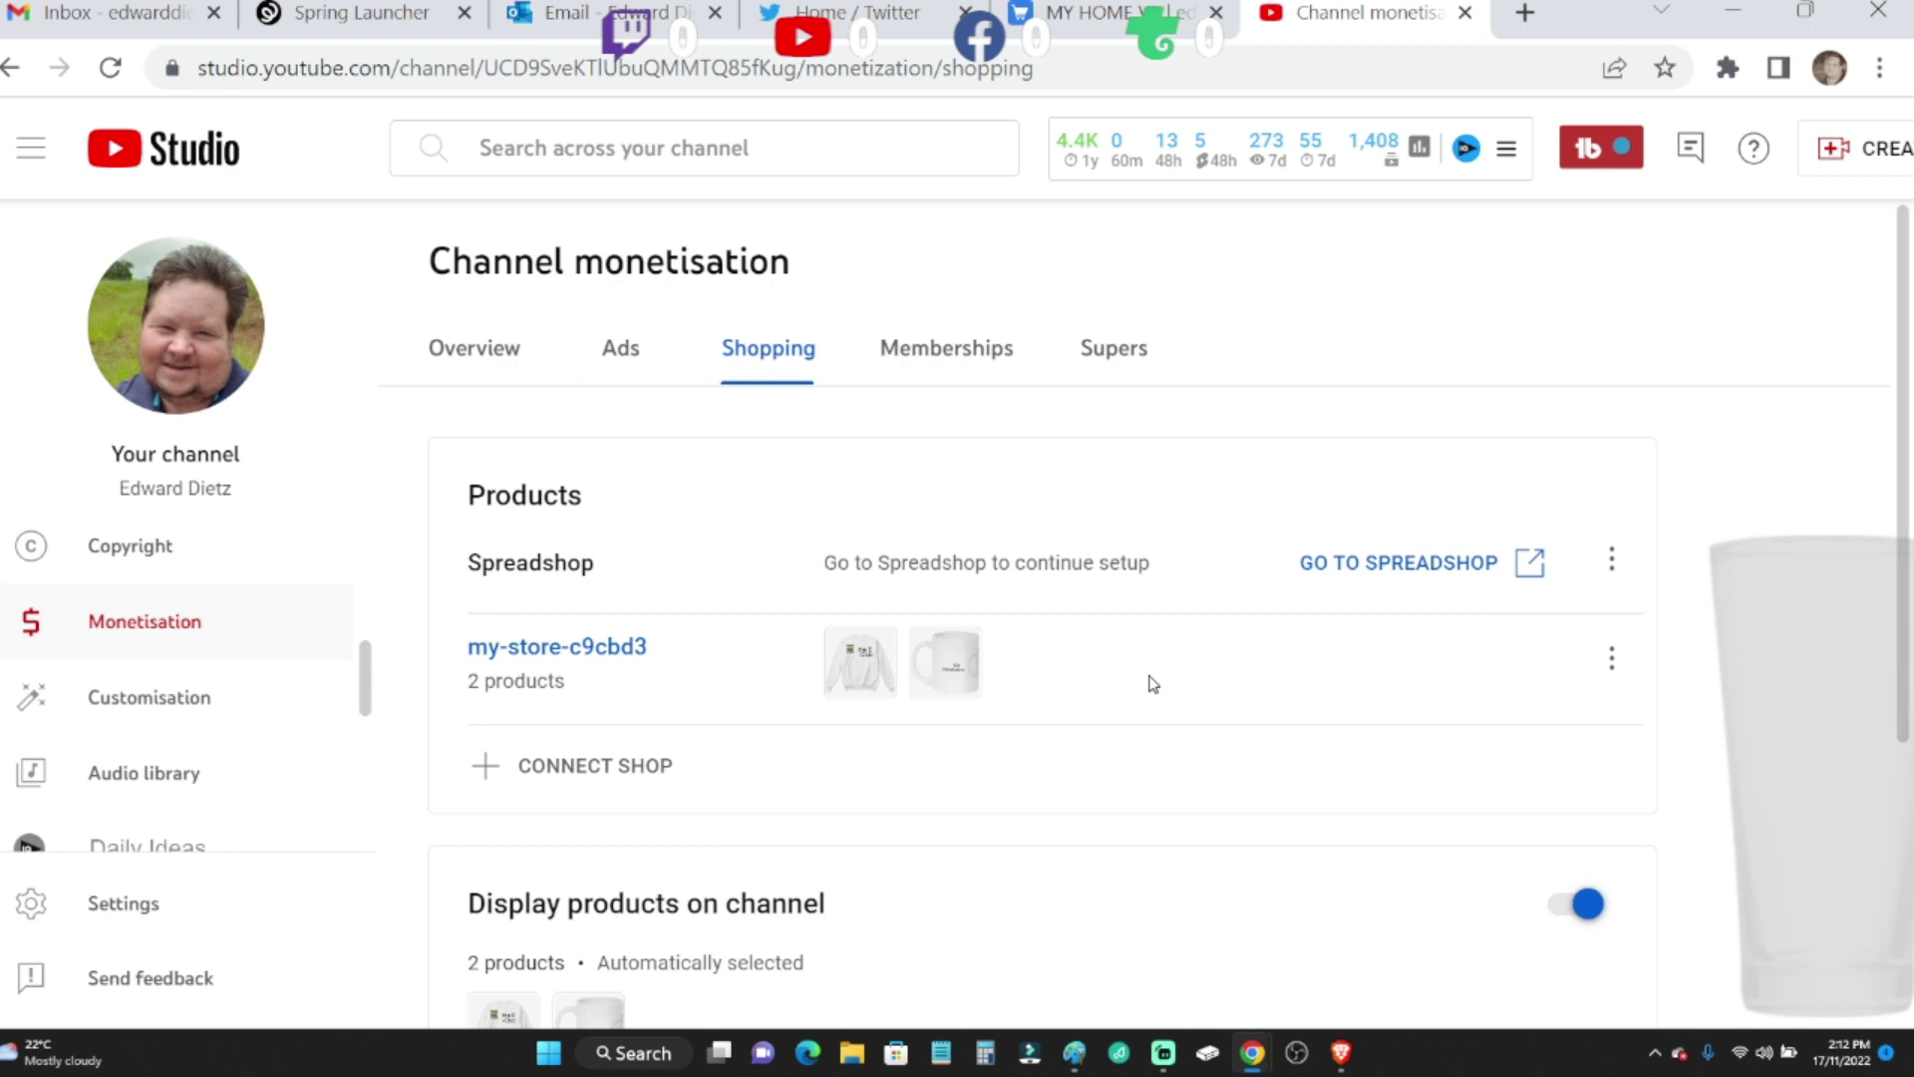
scroll(1124, 659, down, 2)
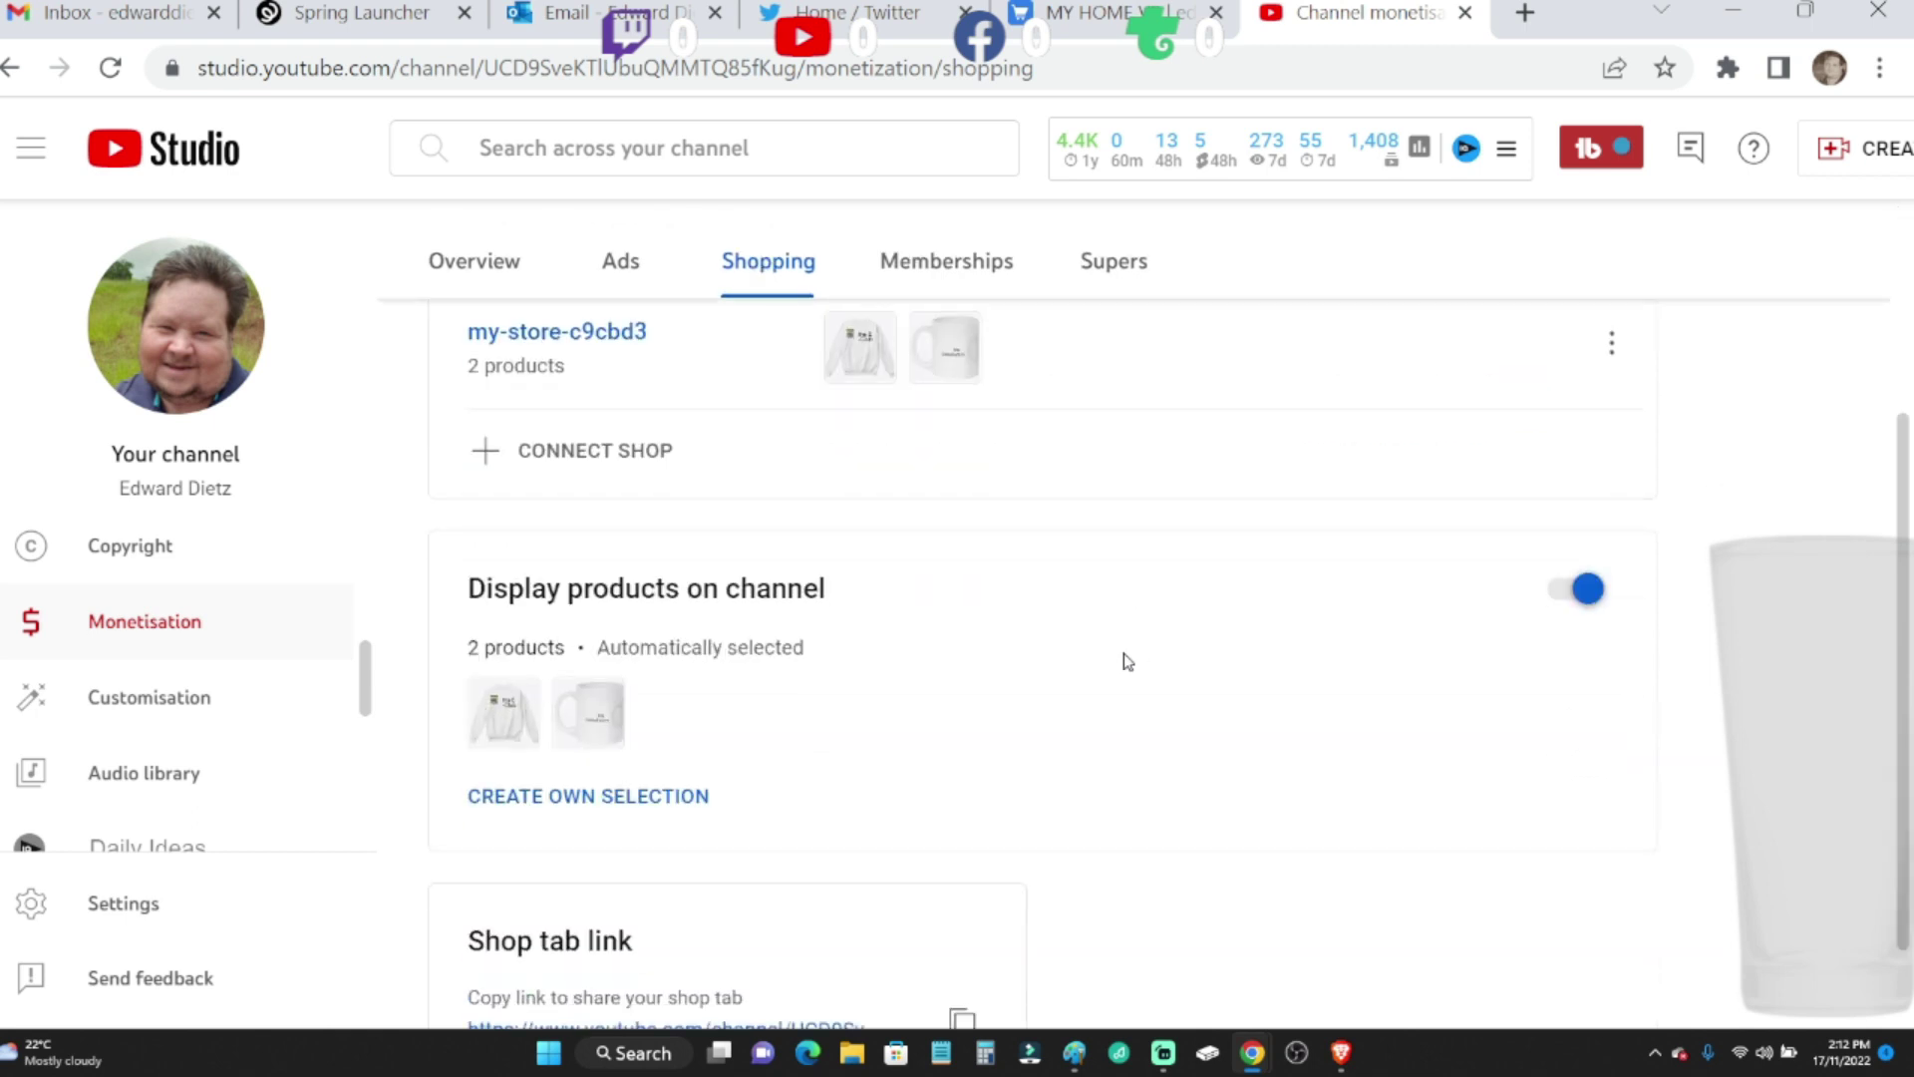
scroll(1127, 660, down, 1)
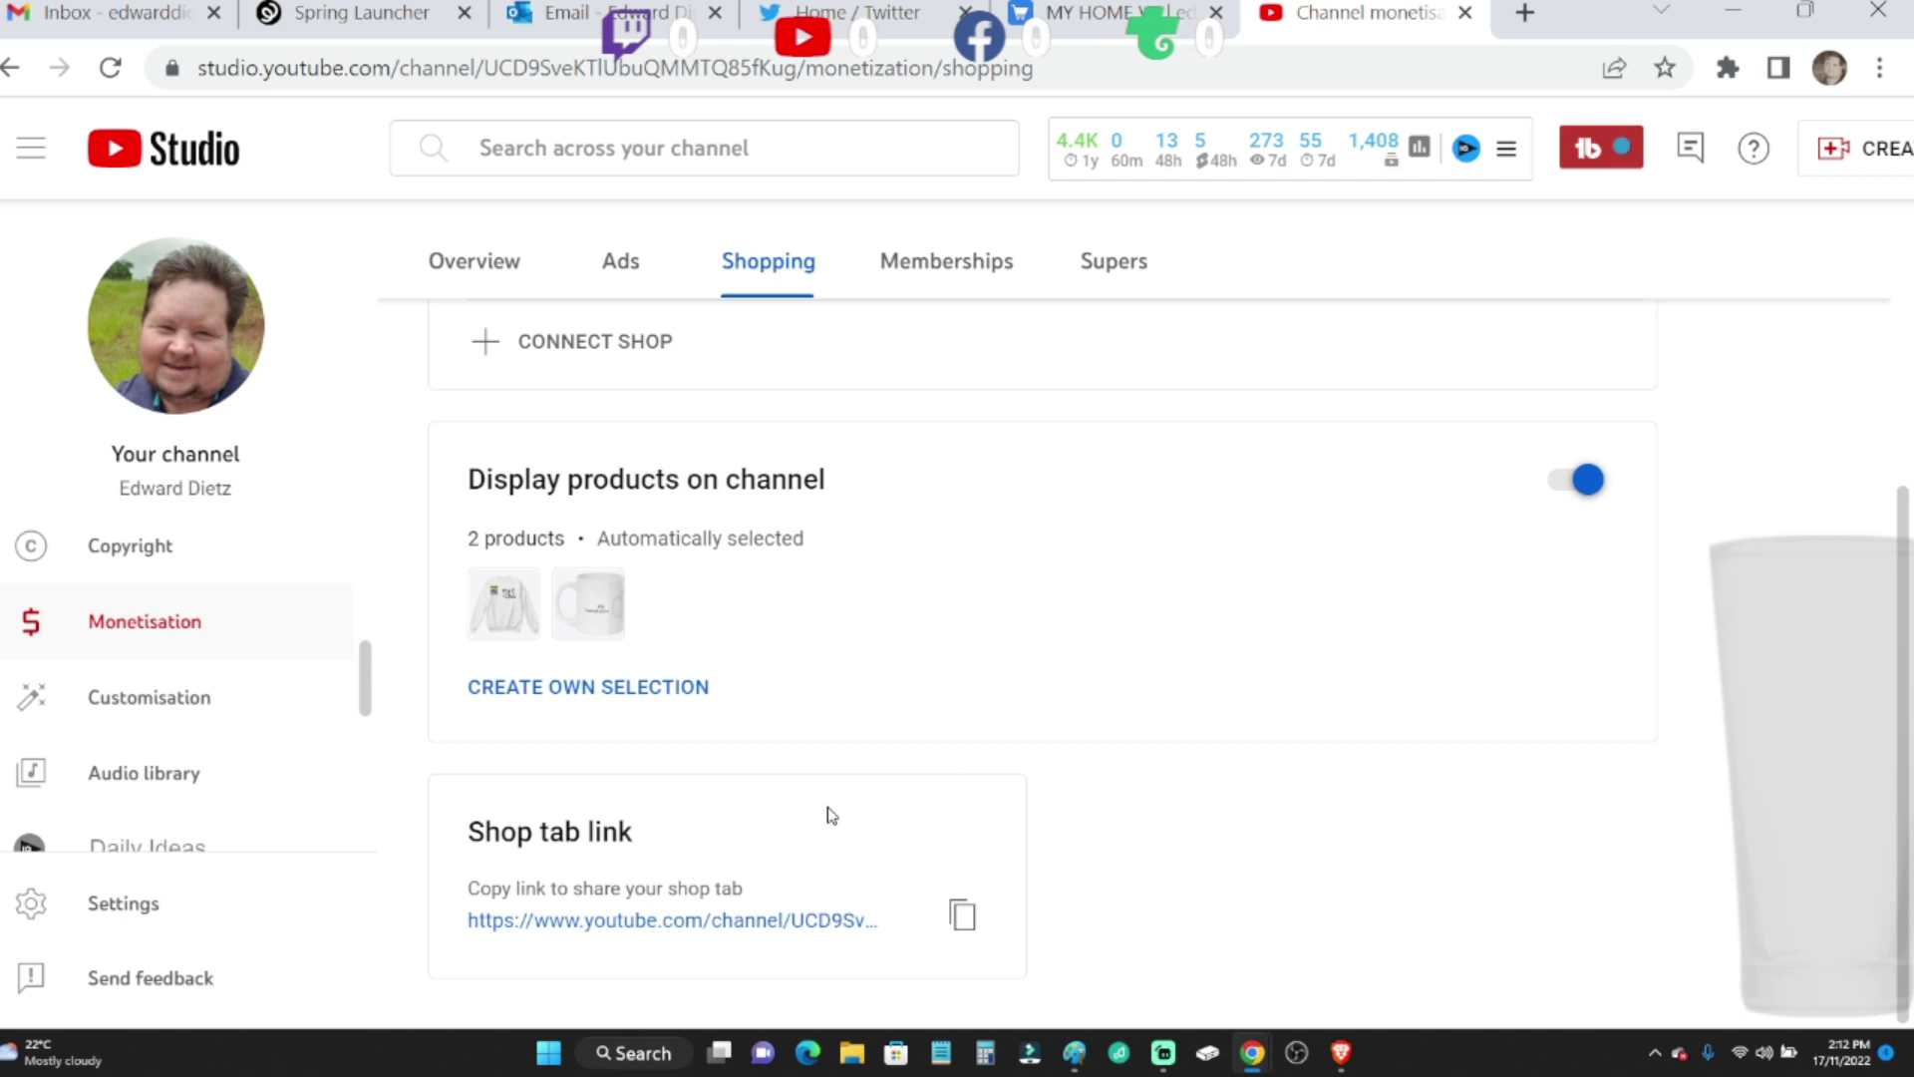
scroll(1156, 742, up, 1)
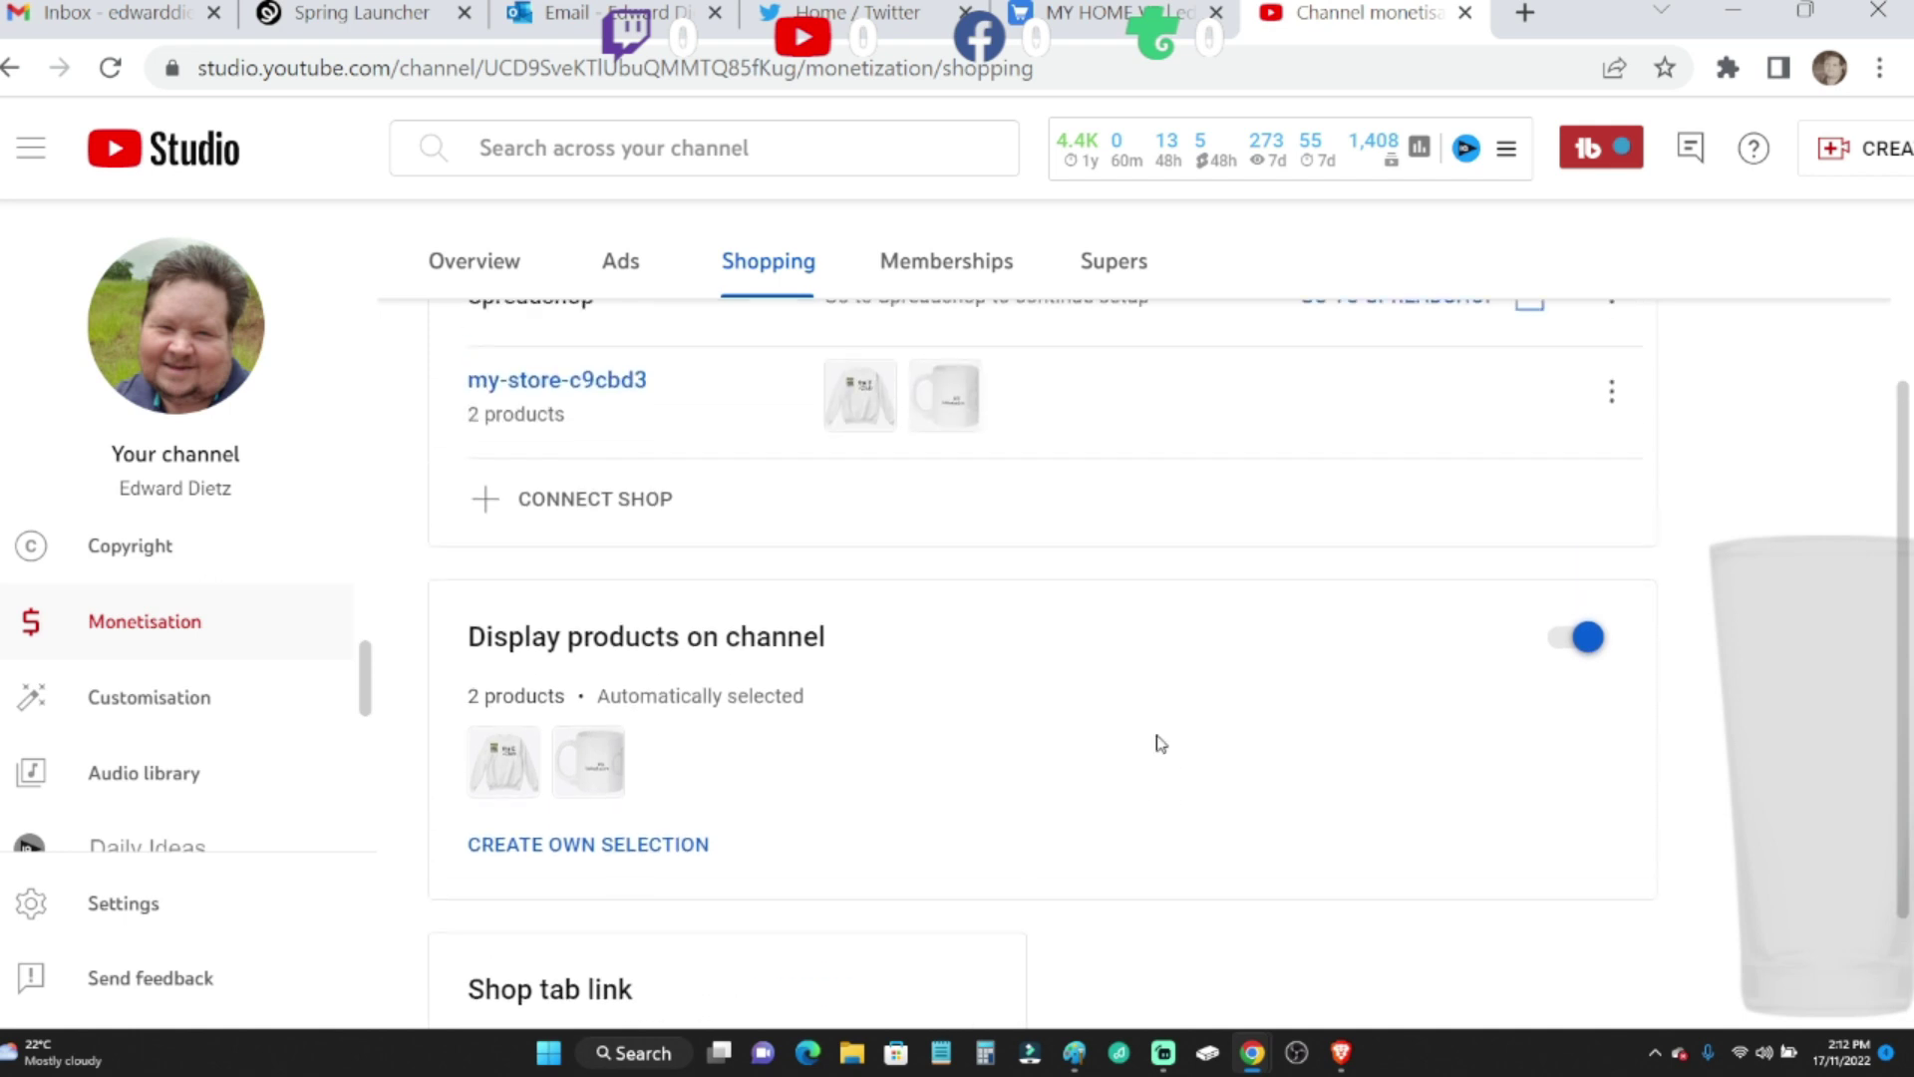
scroll(1157, 744, down, 1)
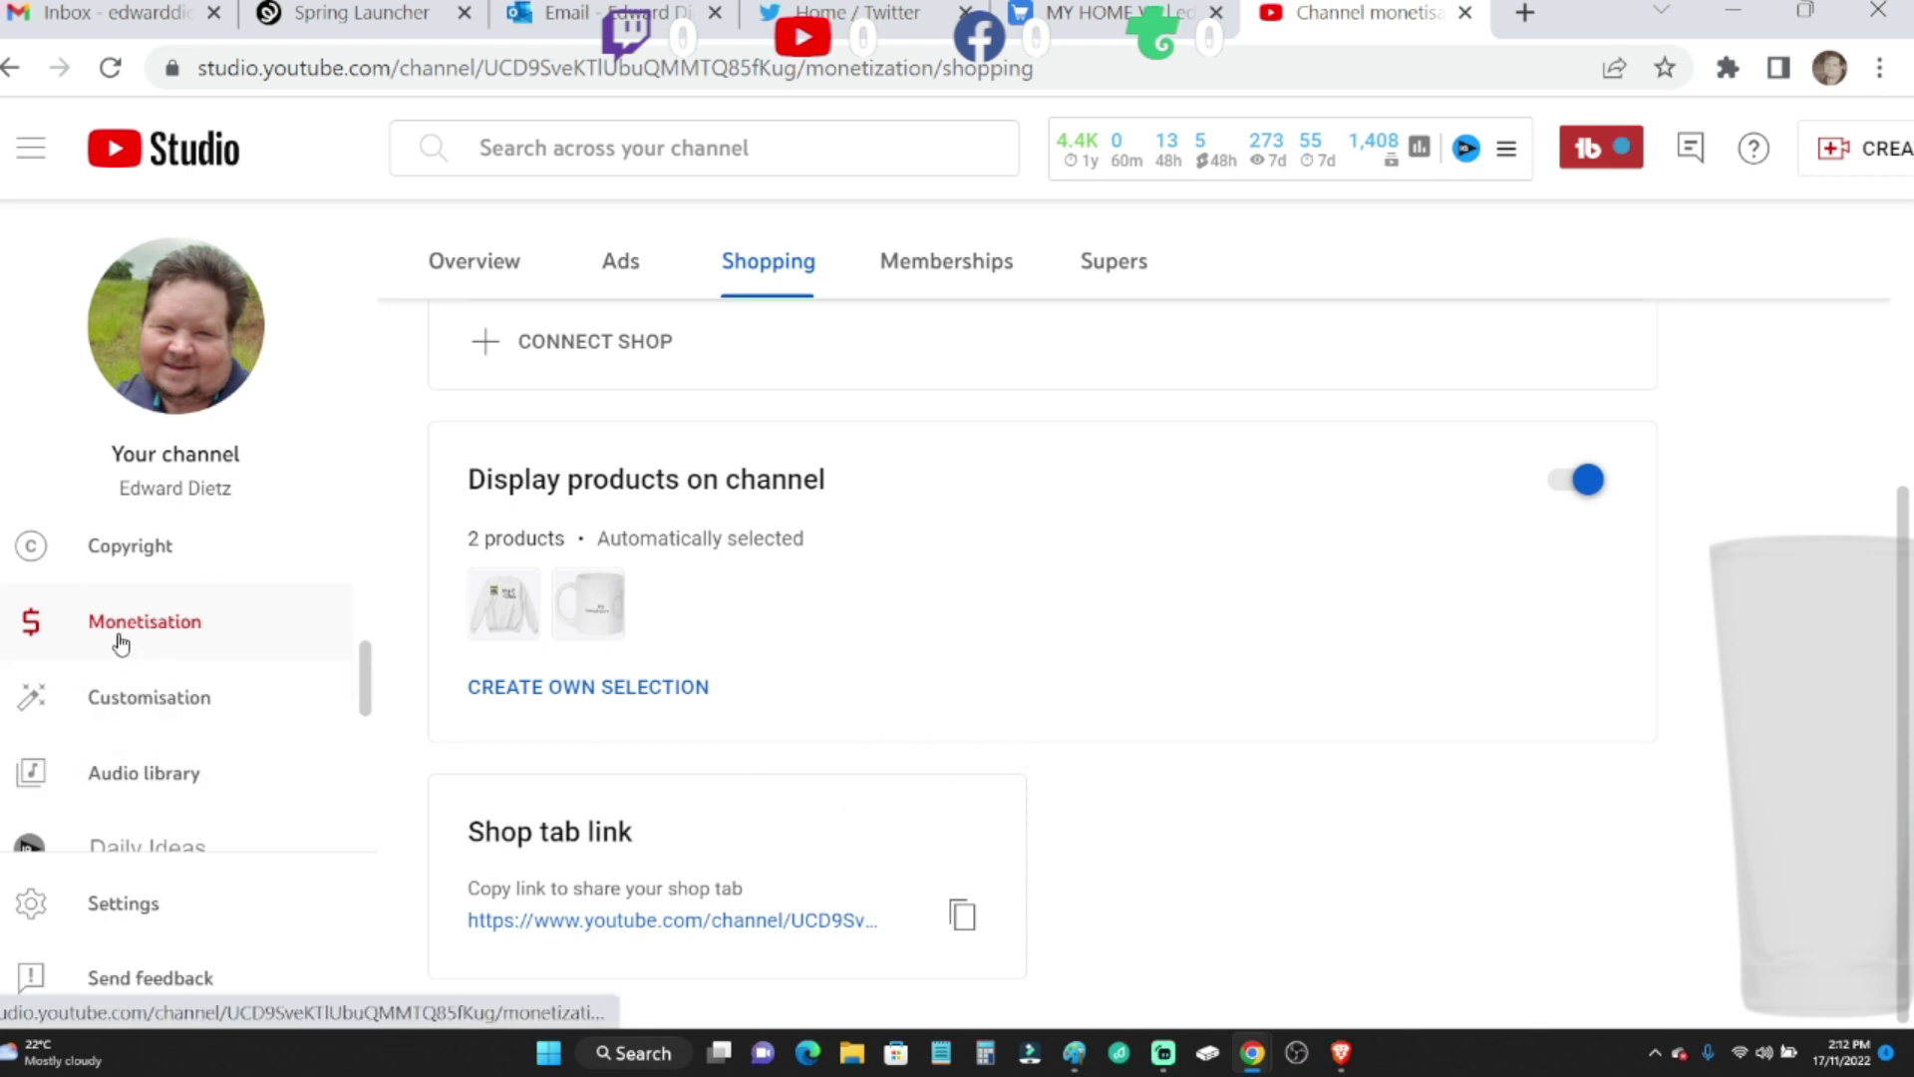
click(962, 266)
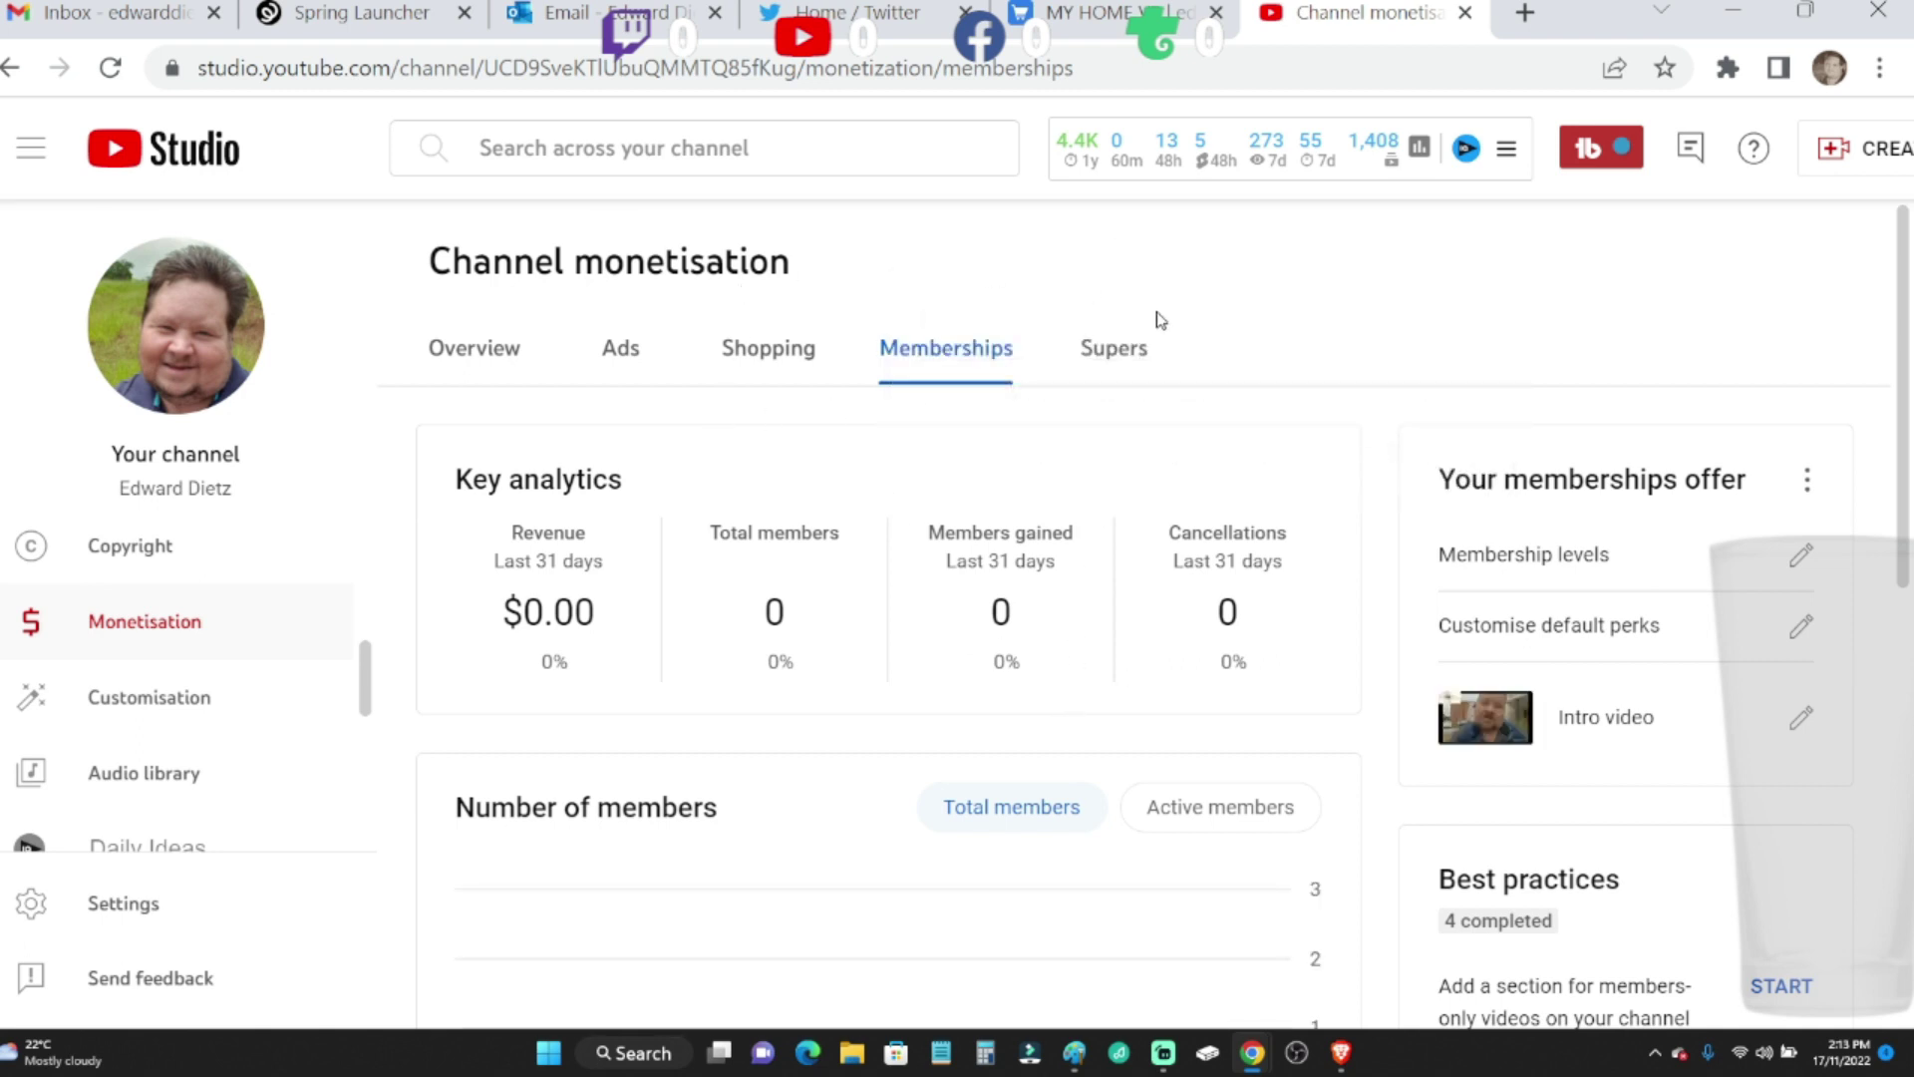
- Visit the Supers earnings and Copyright pages, ending on Comments and mentions
click(1101, 359)
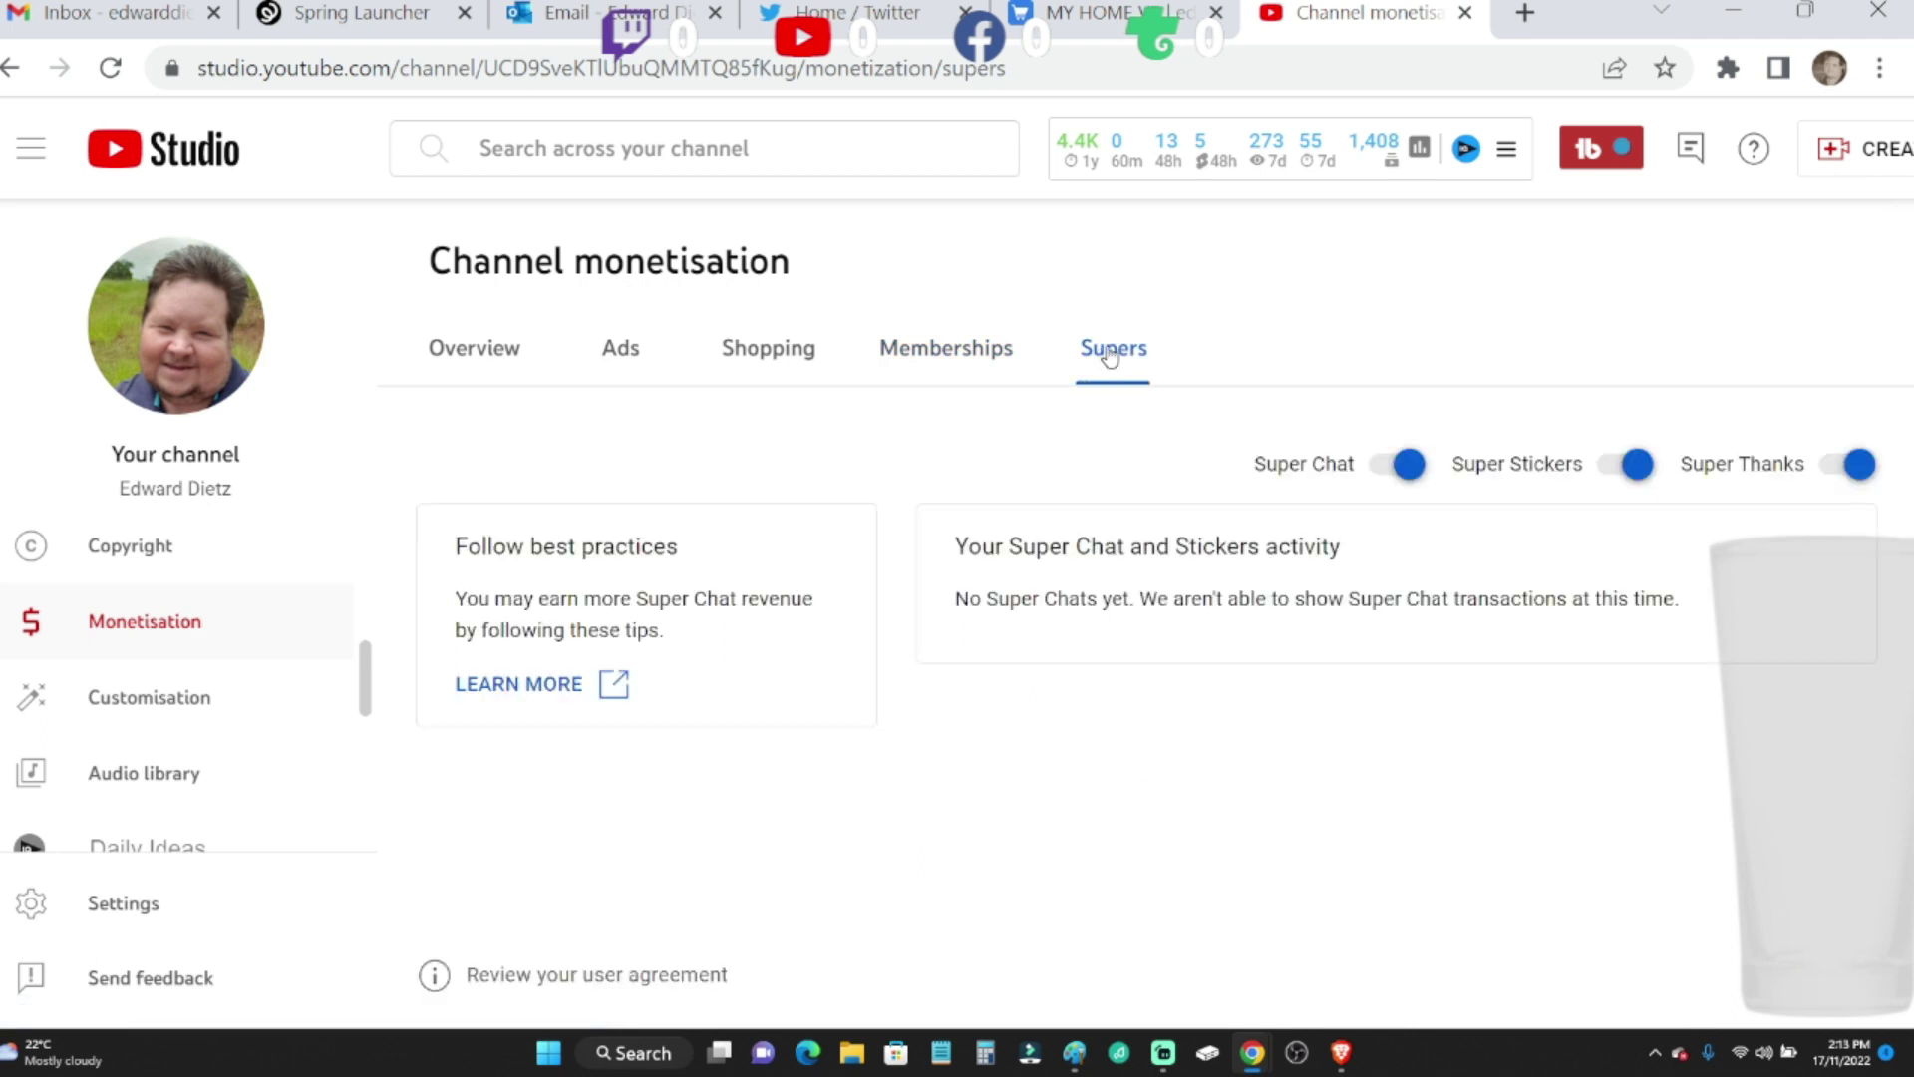
click(109, 550)
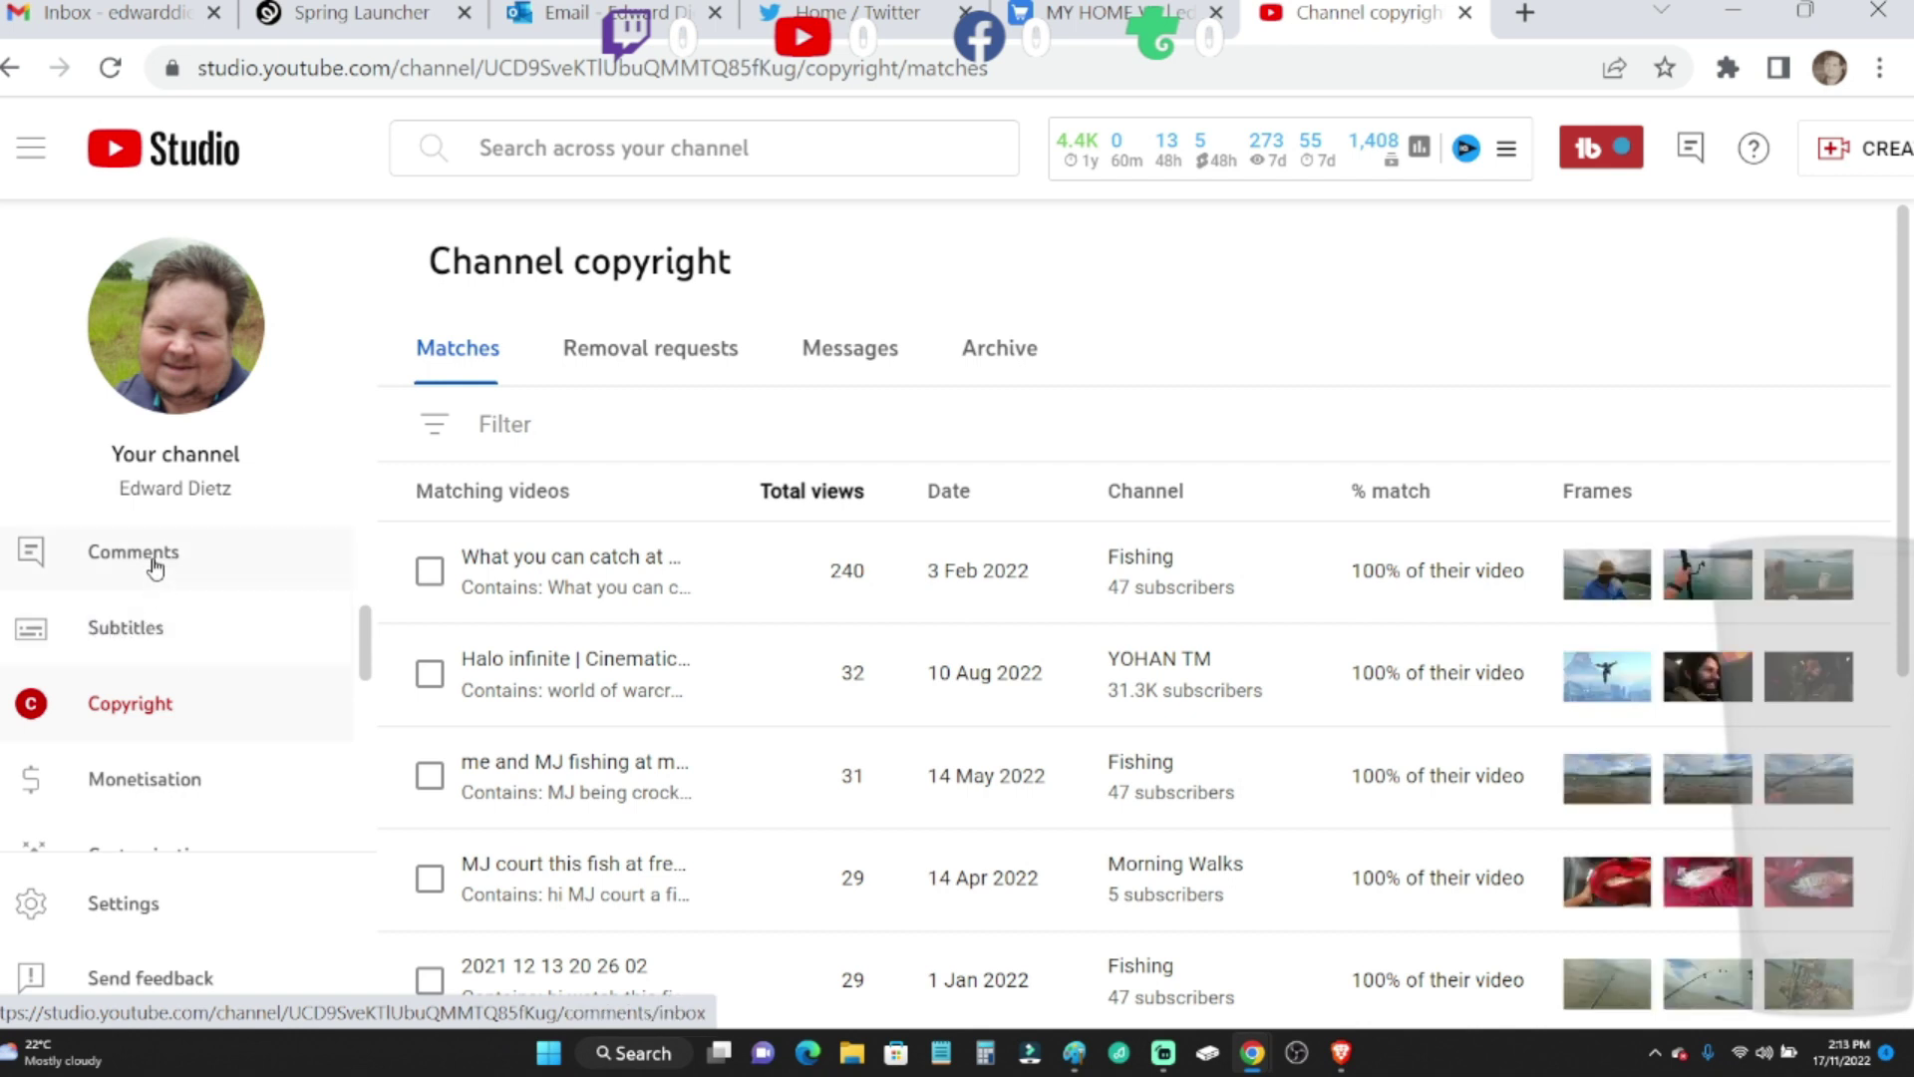
click(155, 568)
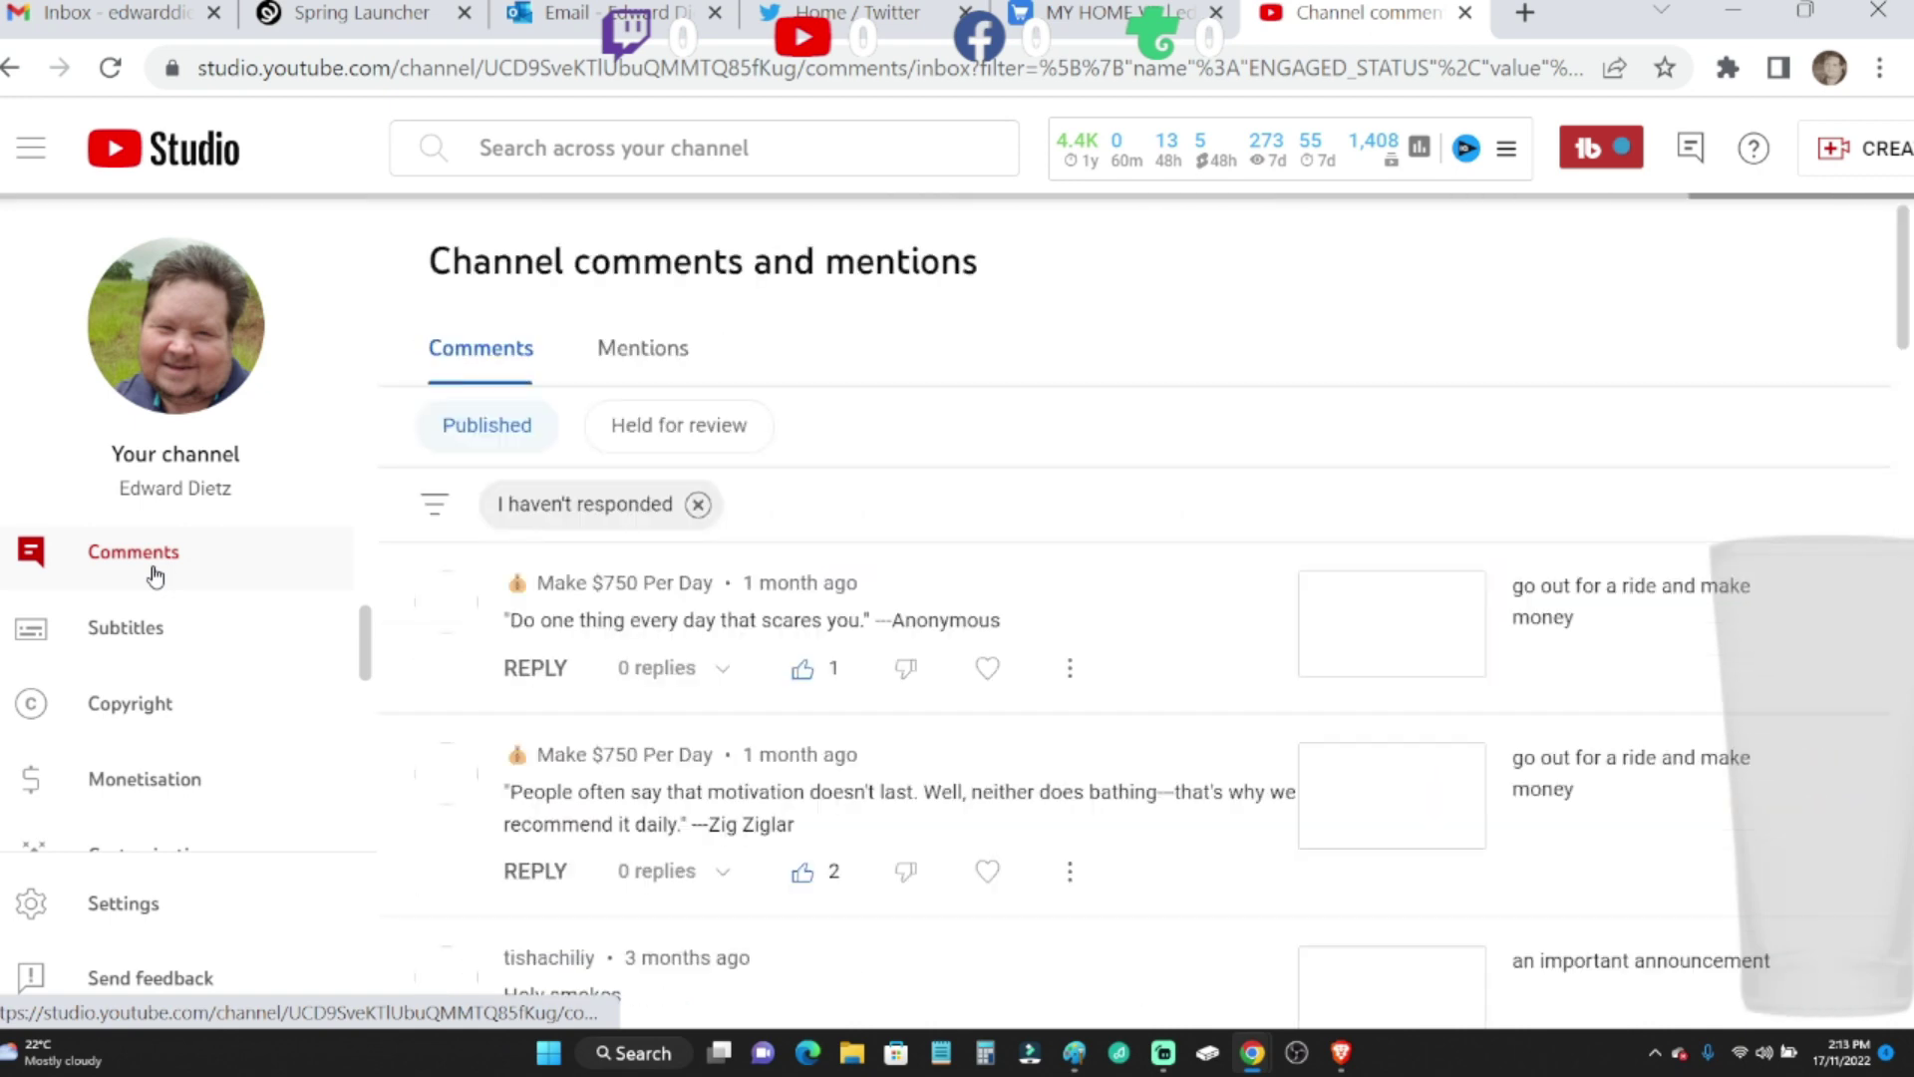
scroll(155, 575, up, 2)
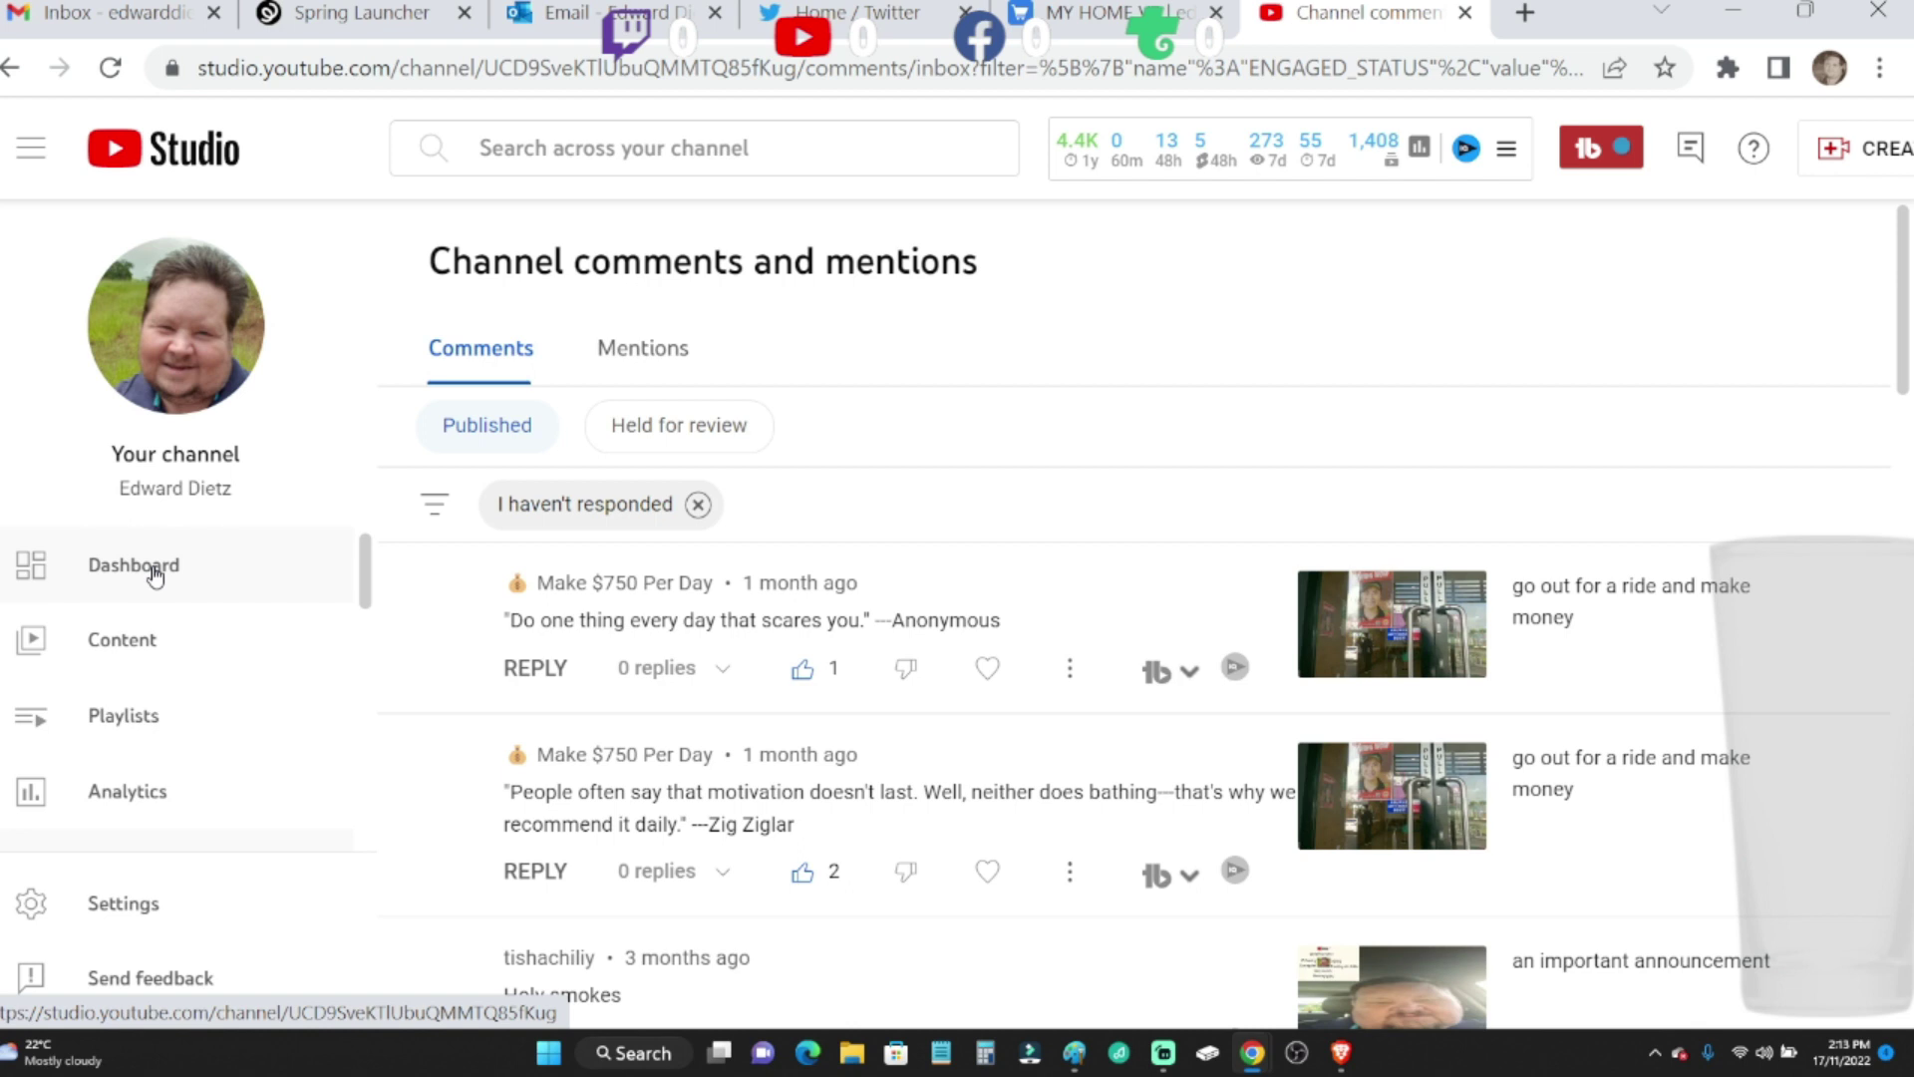
- Open the Content list of the channel's uploaded videos
click(139, 644)
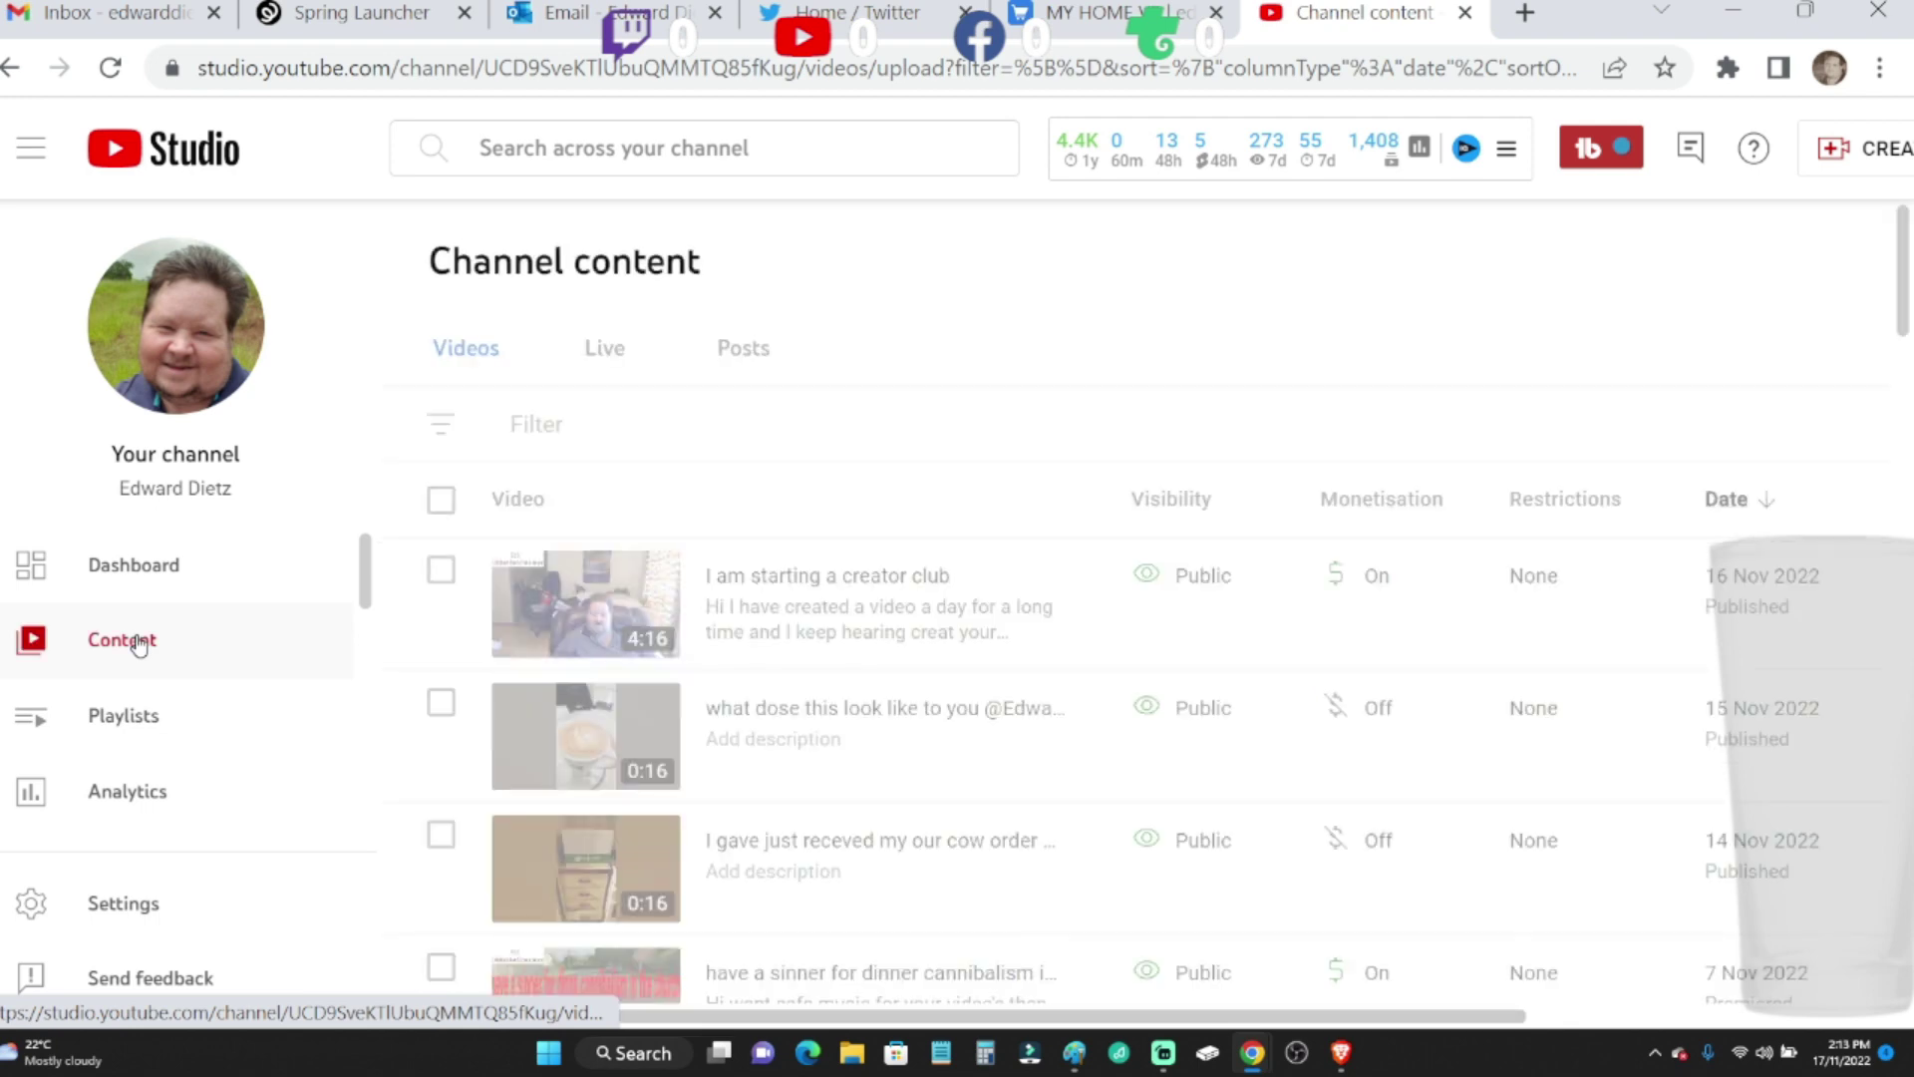
- Review the Analytics overview and its Content breakdown showing 21.3K impressions
click(102, 800)
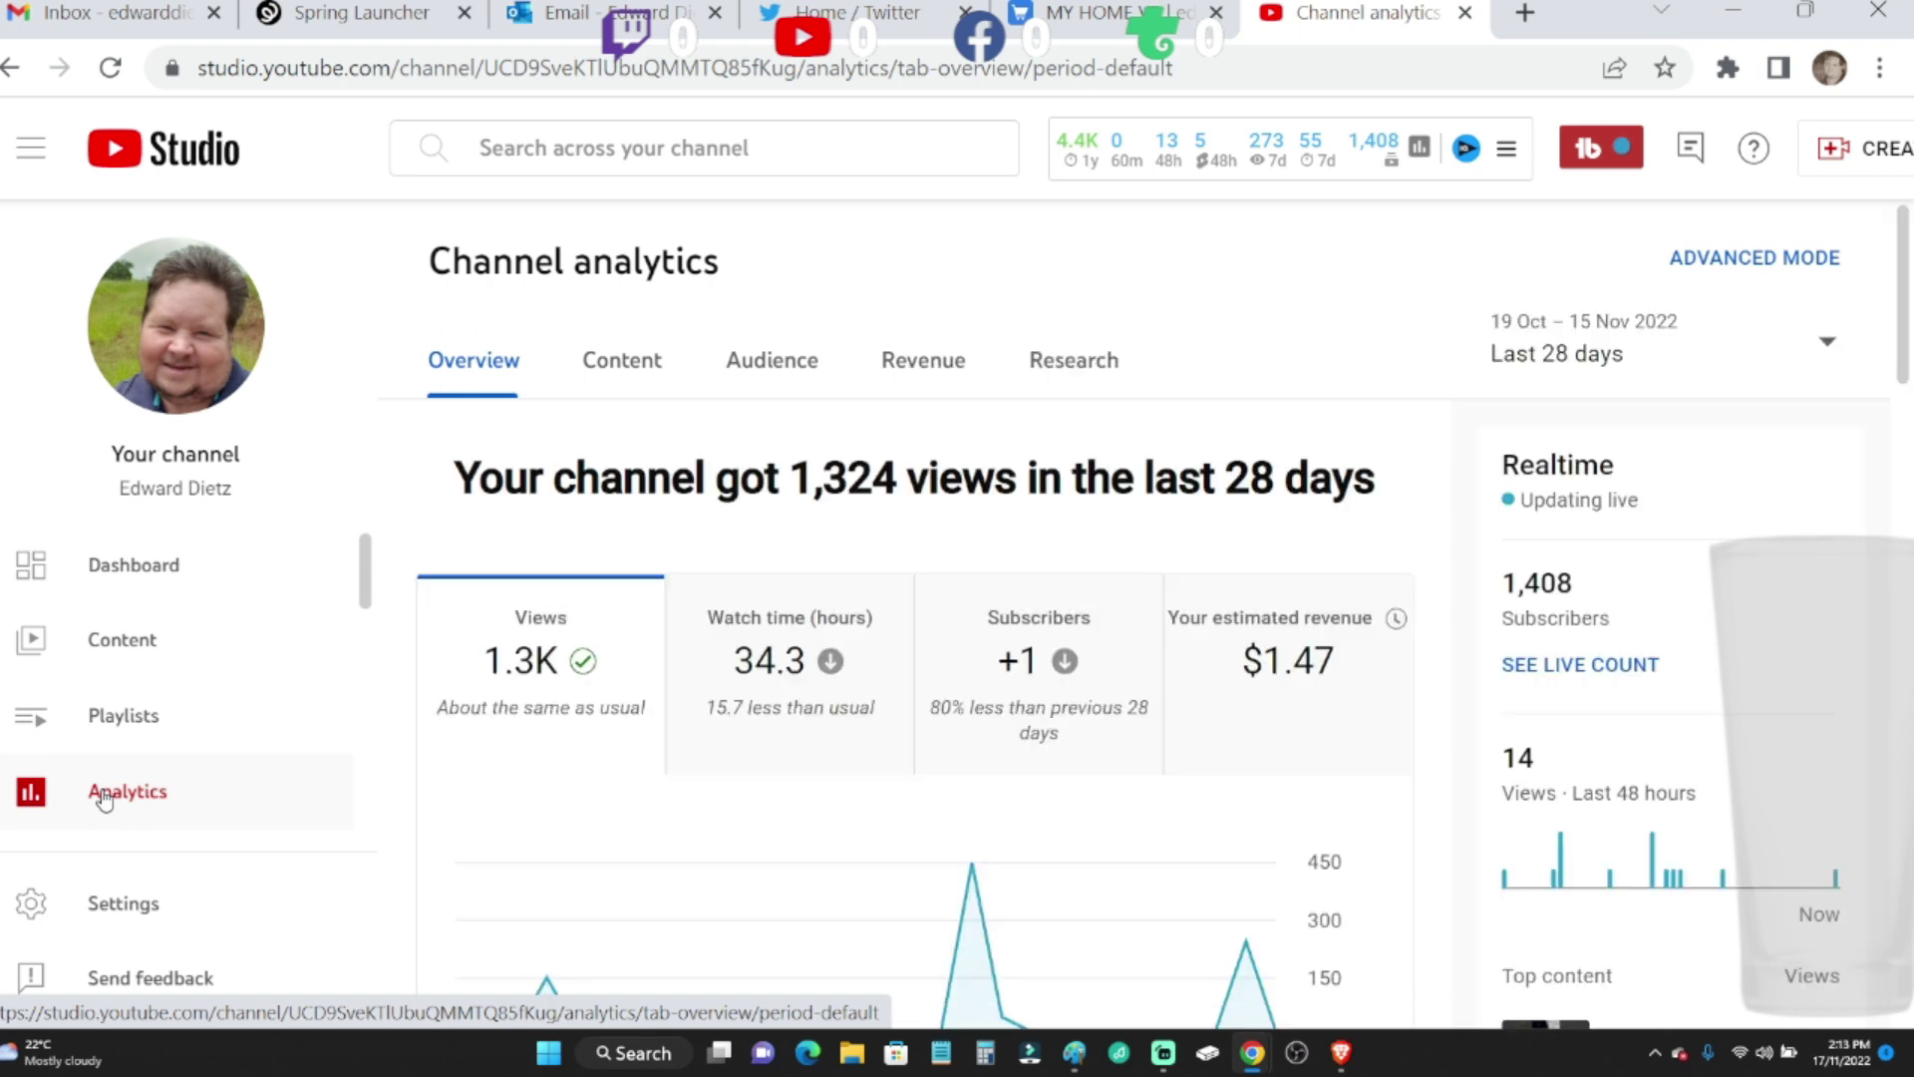
scroll(569, 834, down, 1)
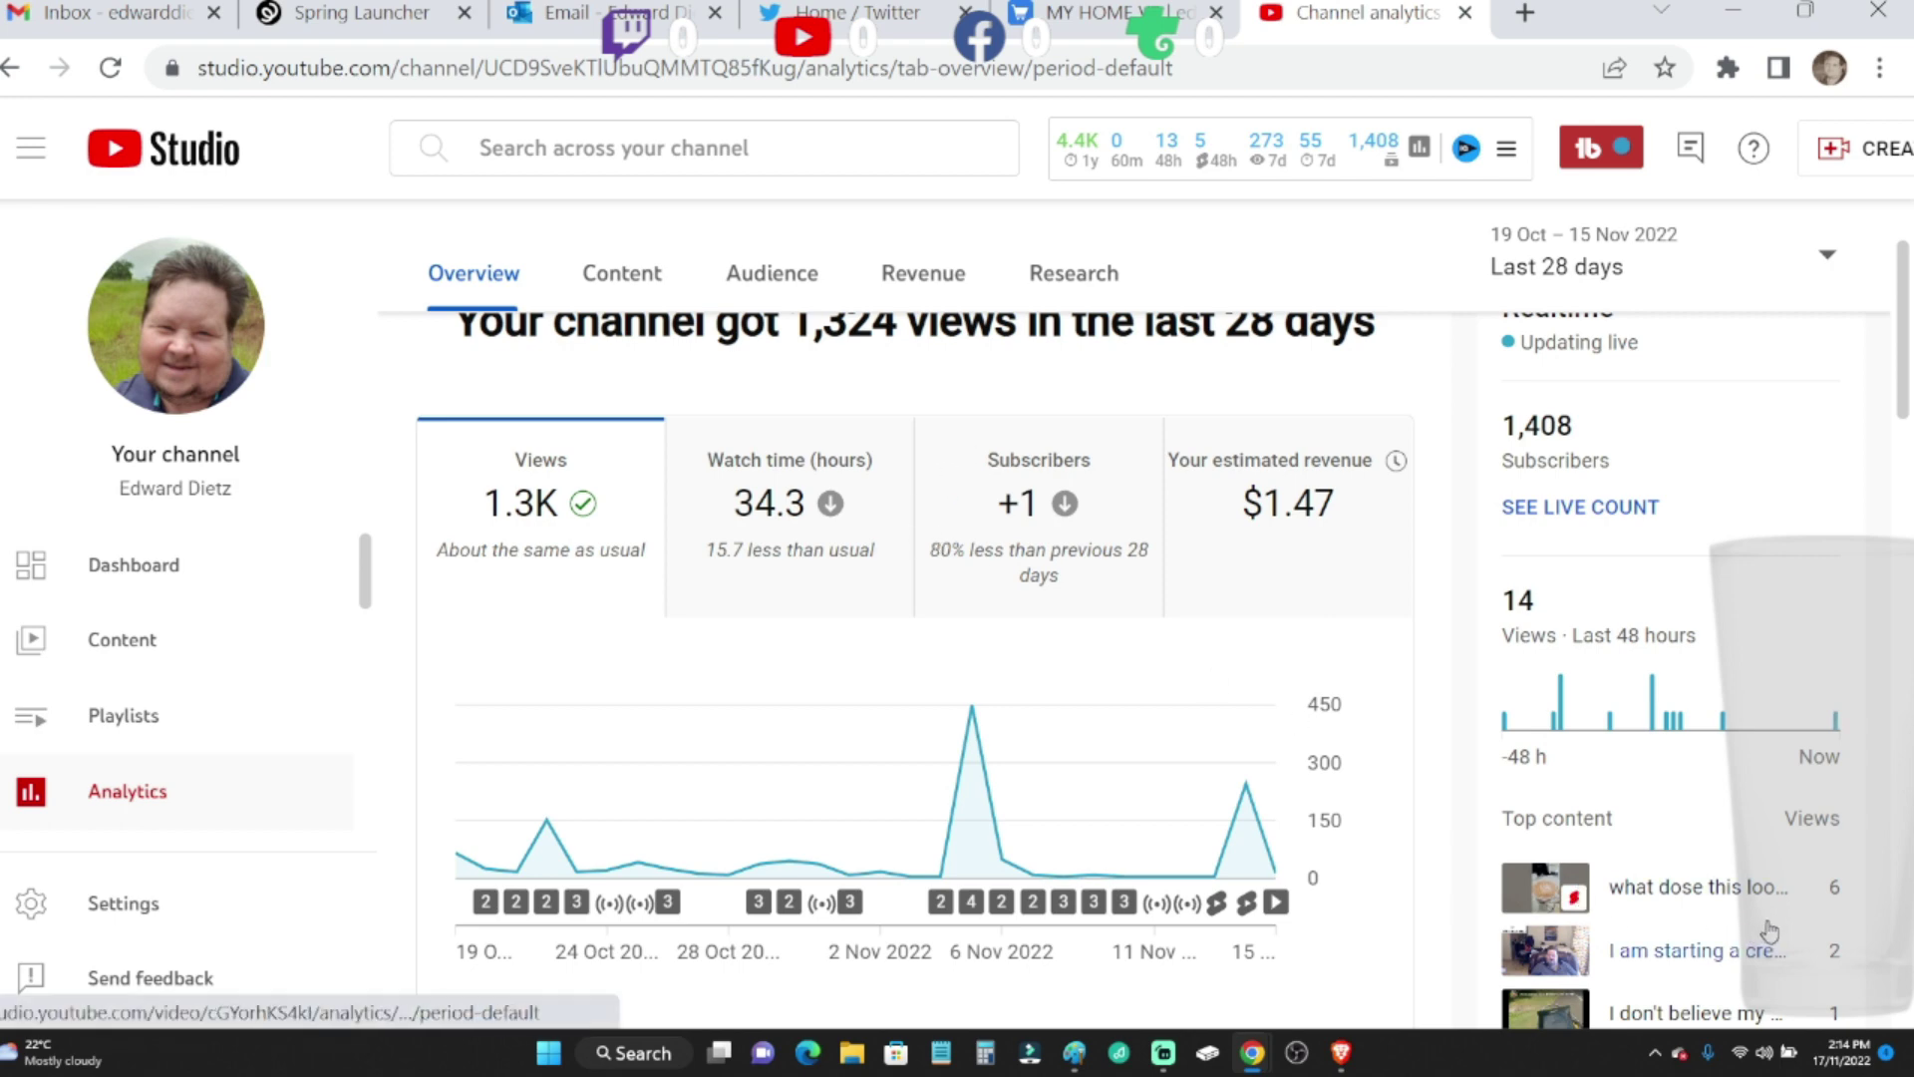
scroll(1770, 931, down, 1)
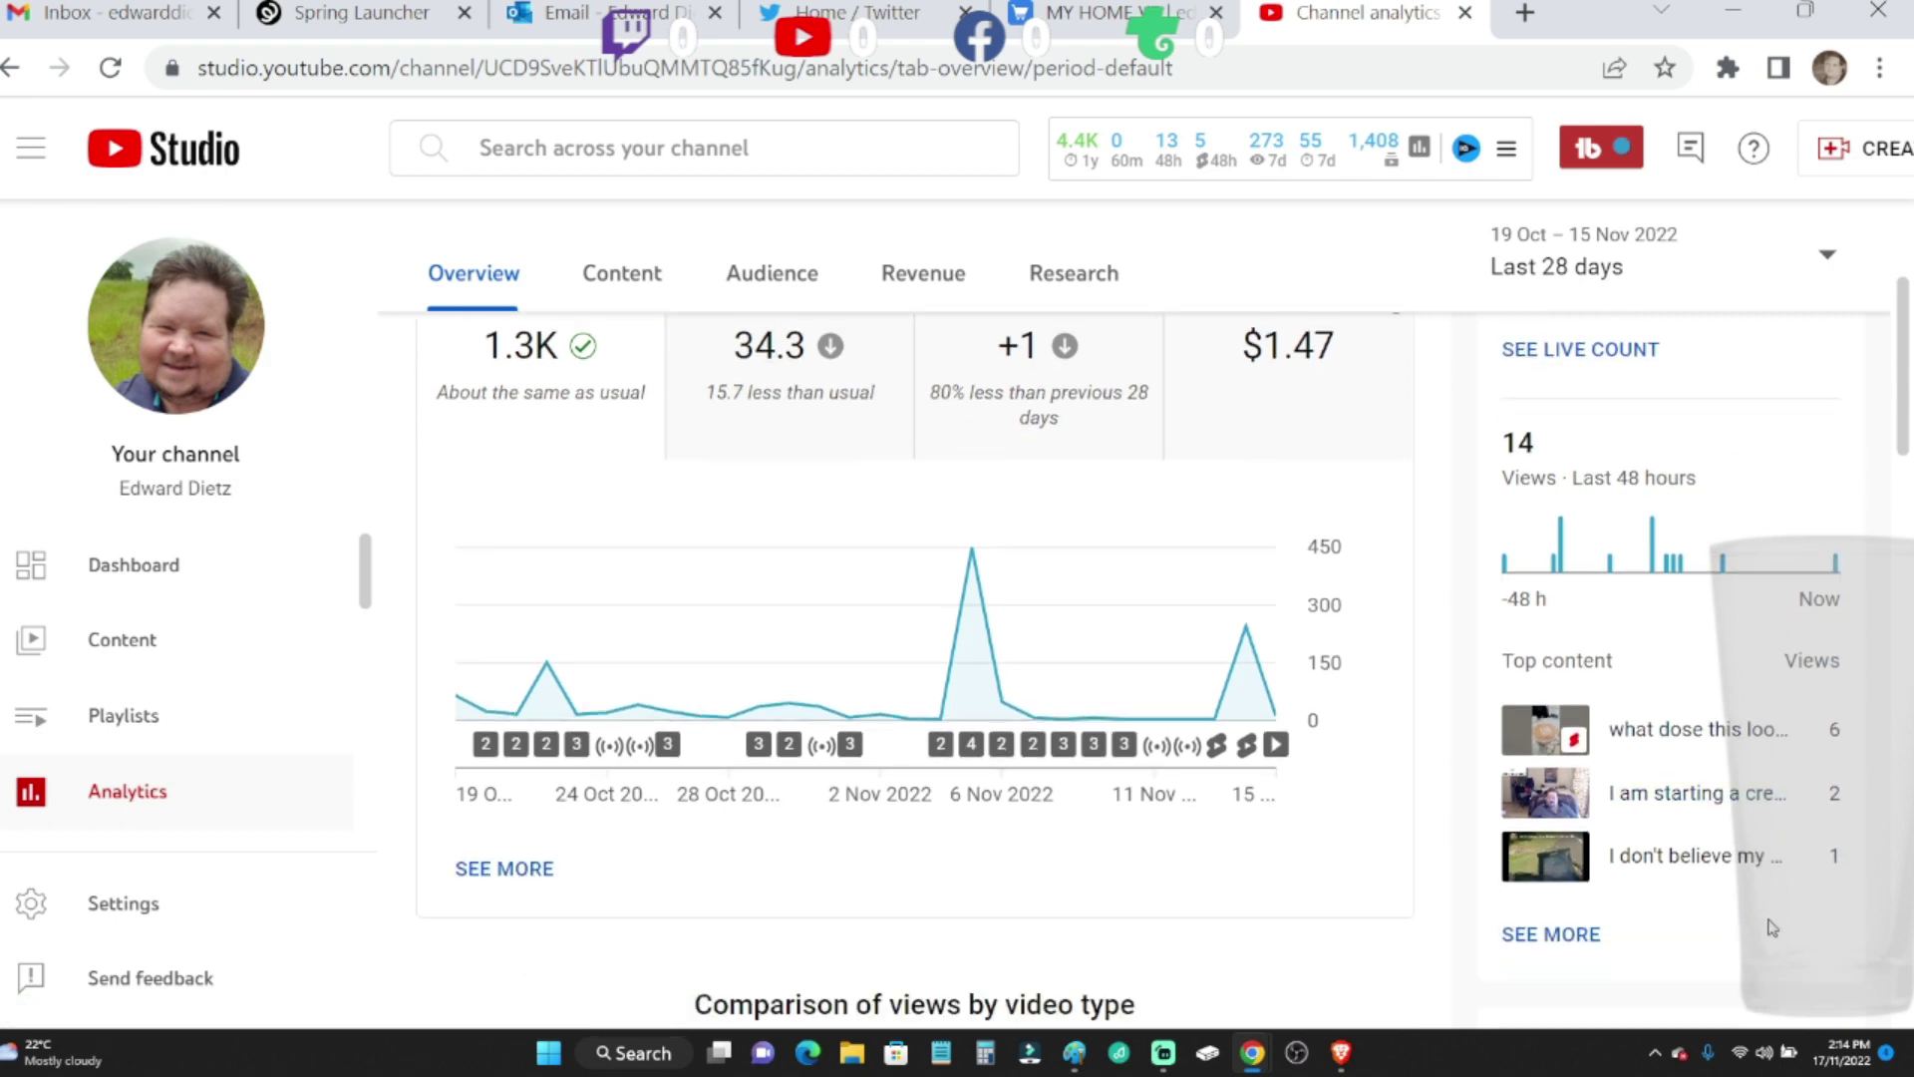
scroll(1280, 805, up, 1)
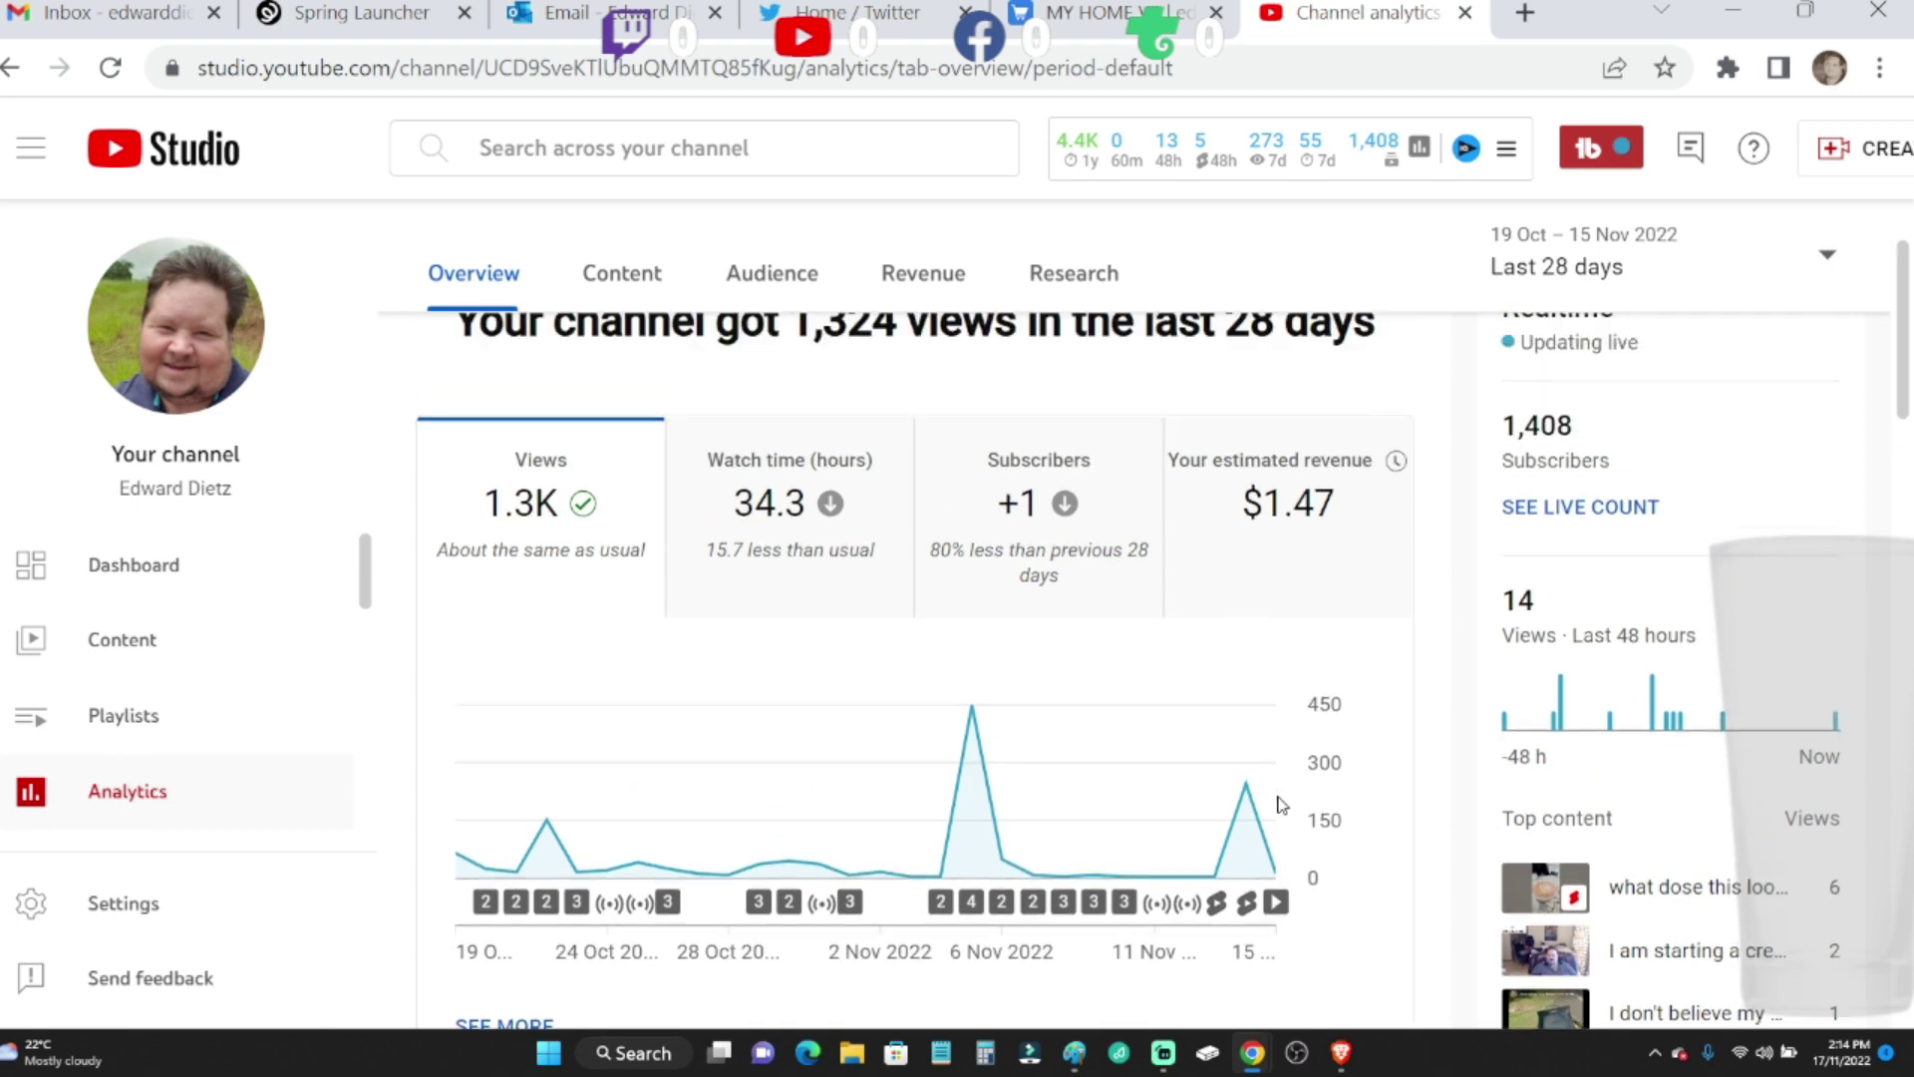
scroll(1208, 738, up, 1)
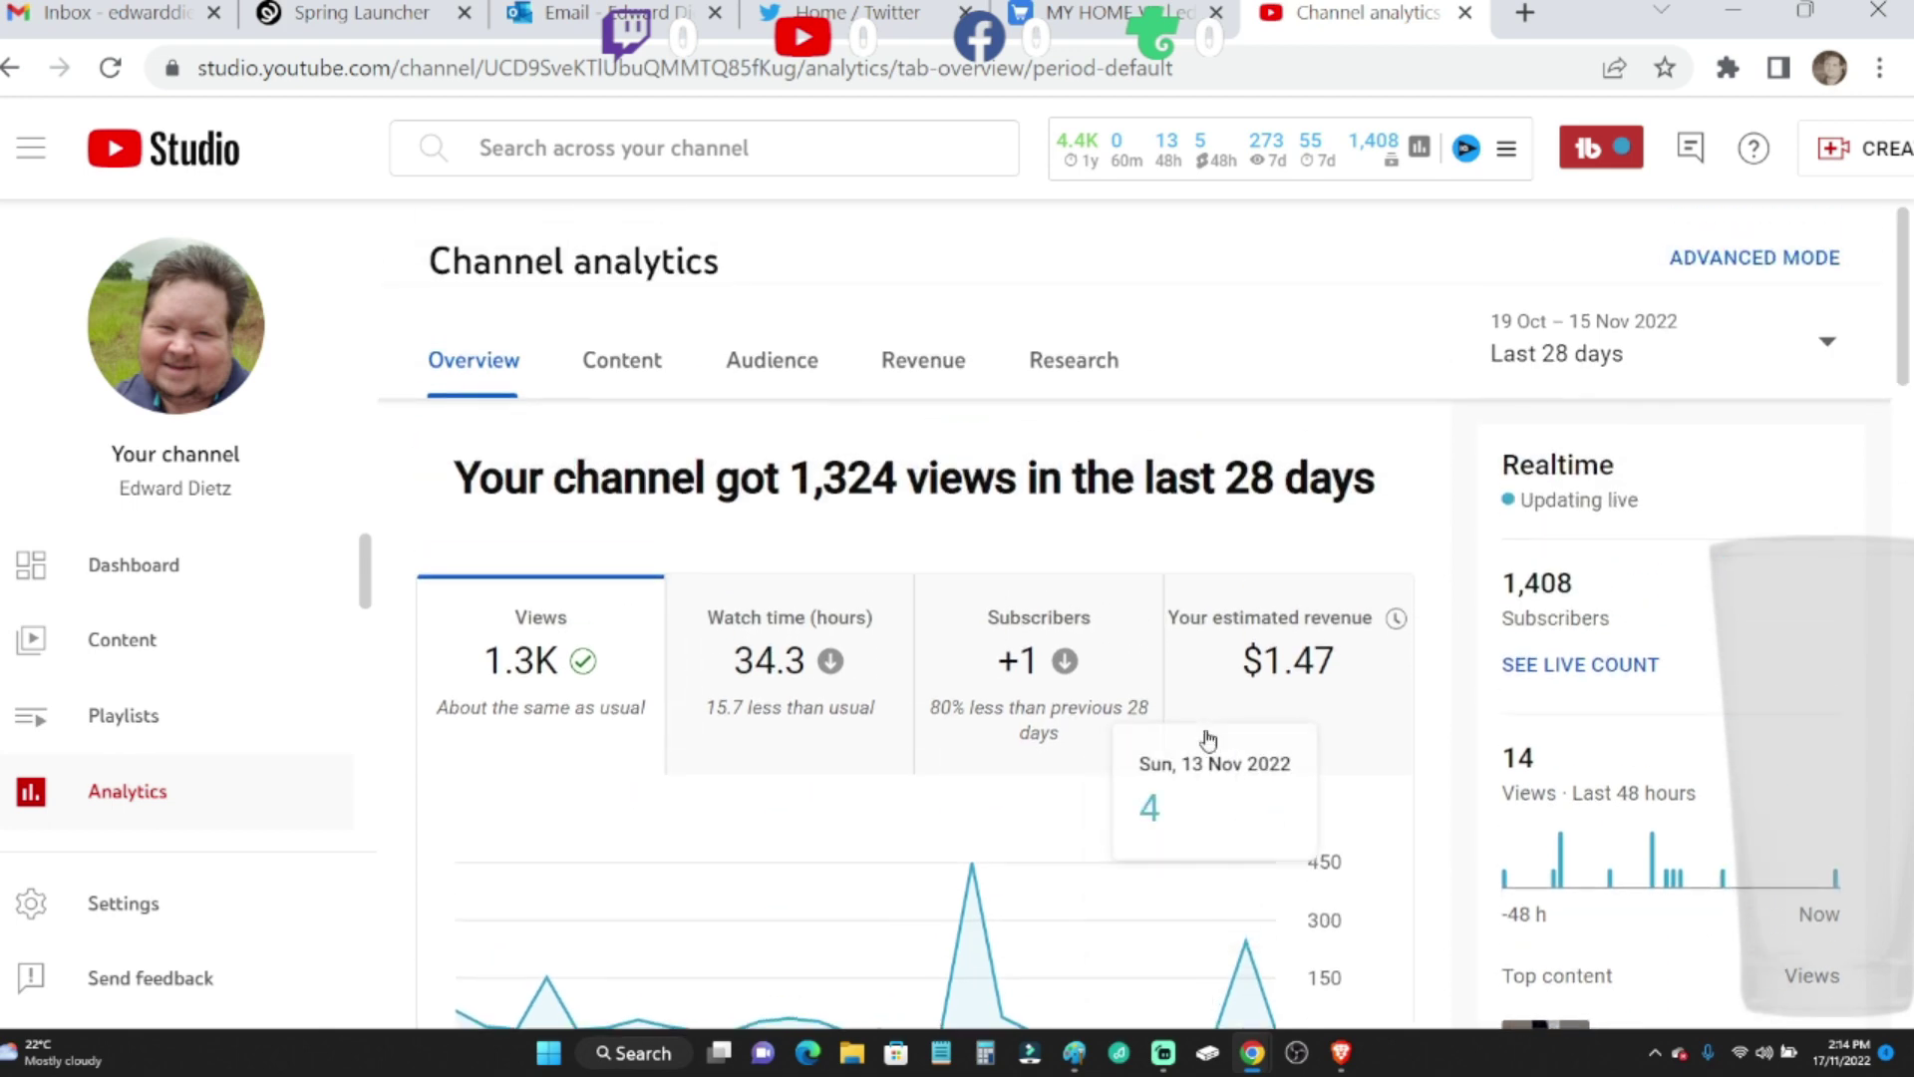
click(648, 377)
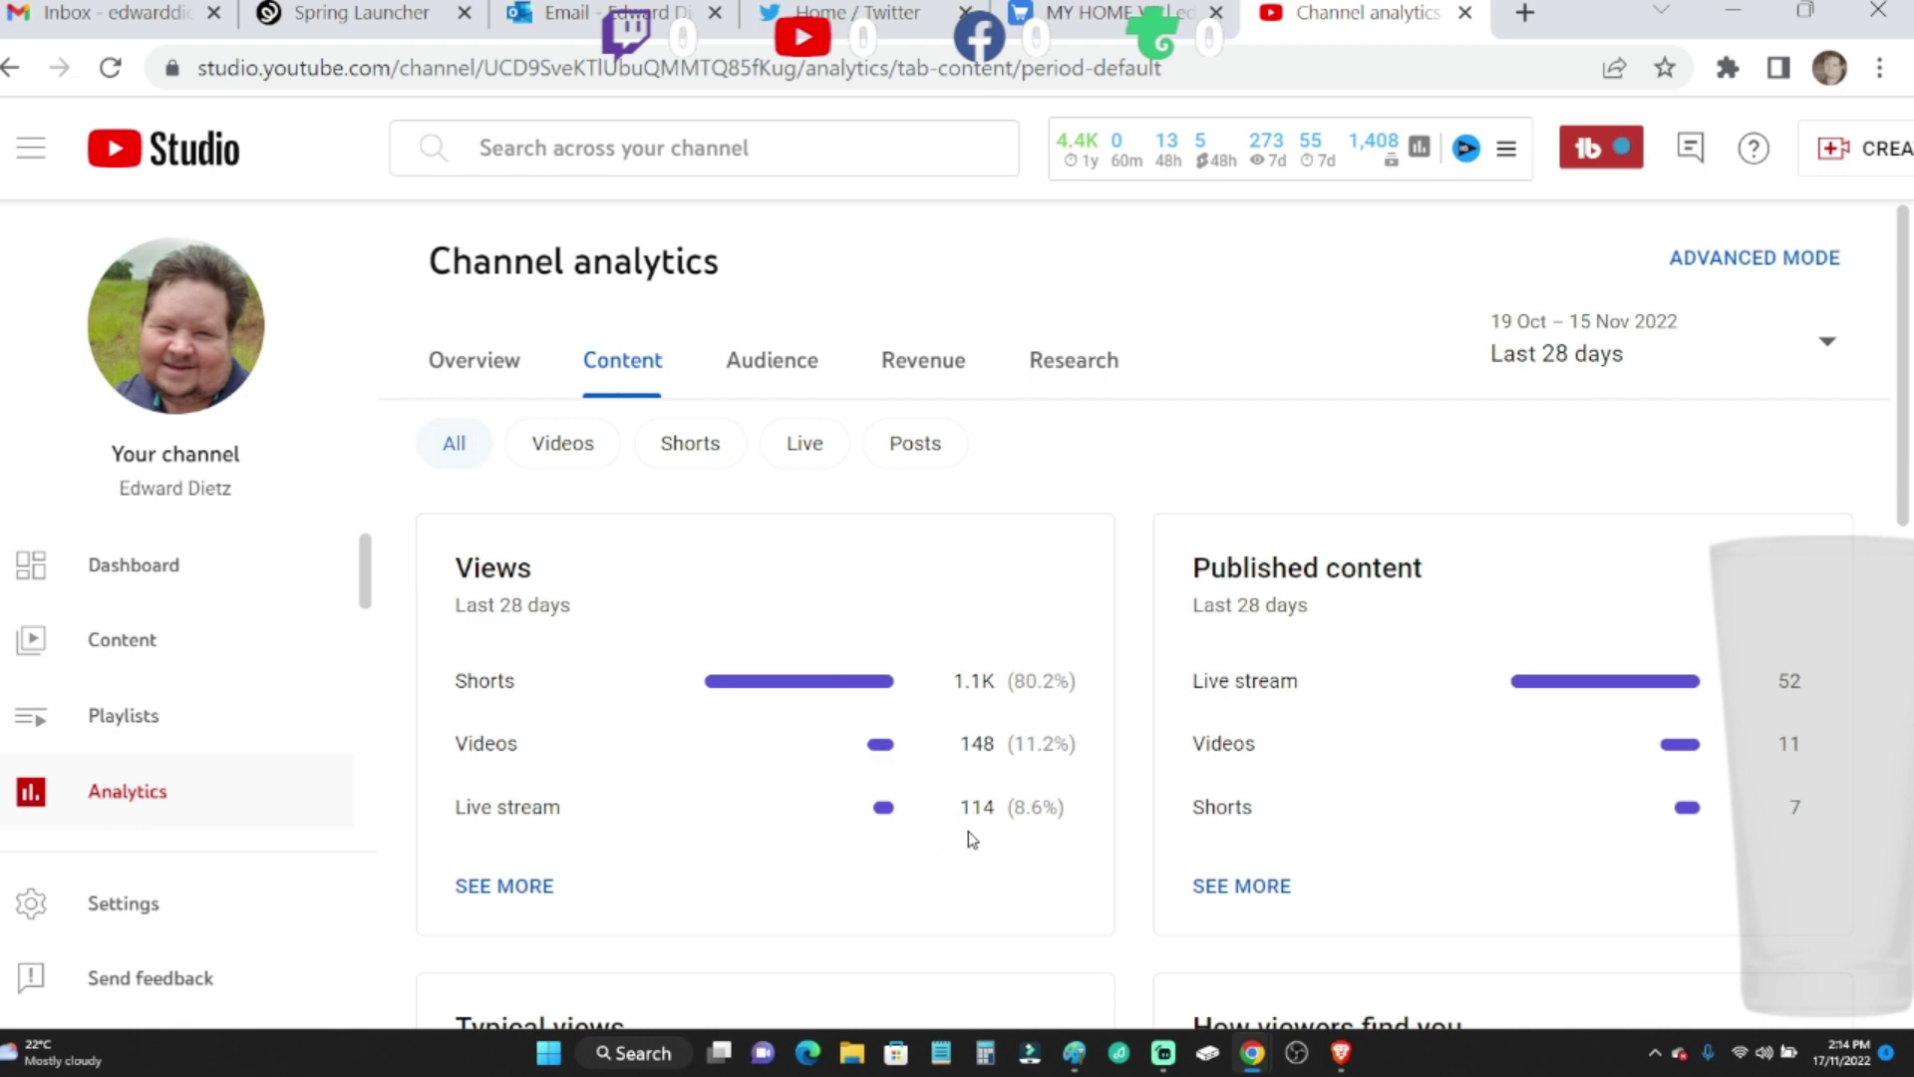
scroll(994, 841, down, 1)
scroll(995, 841, down, 2)
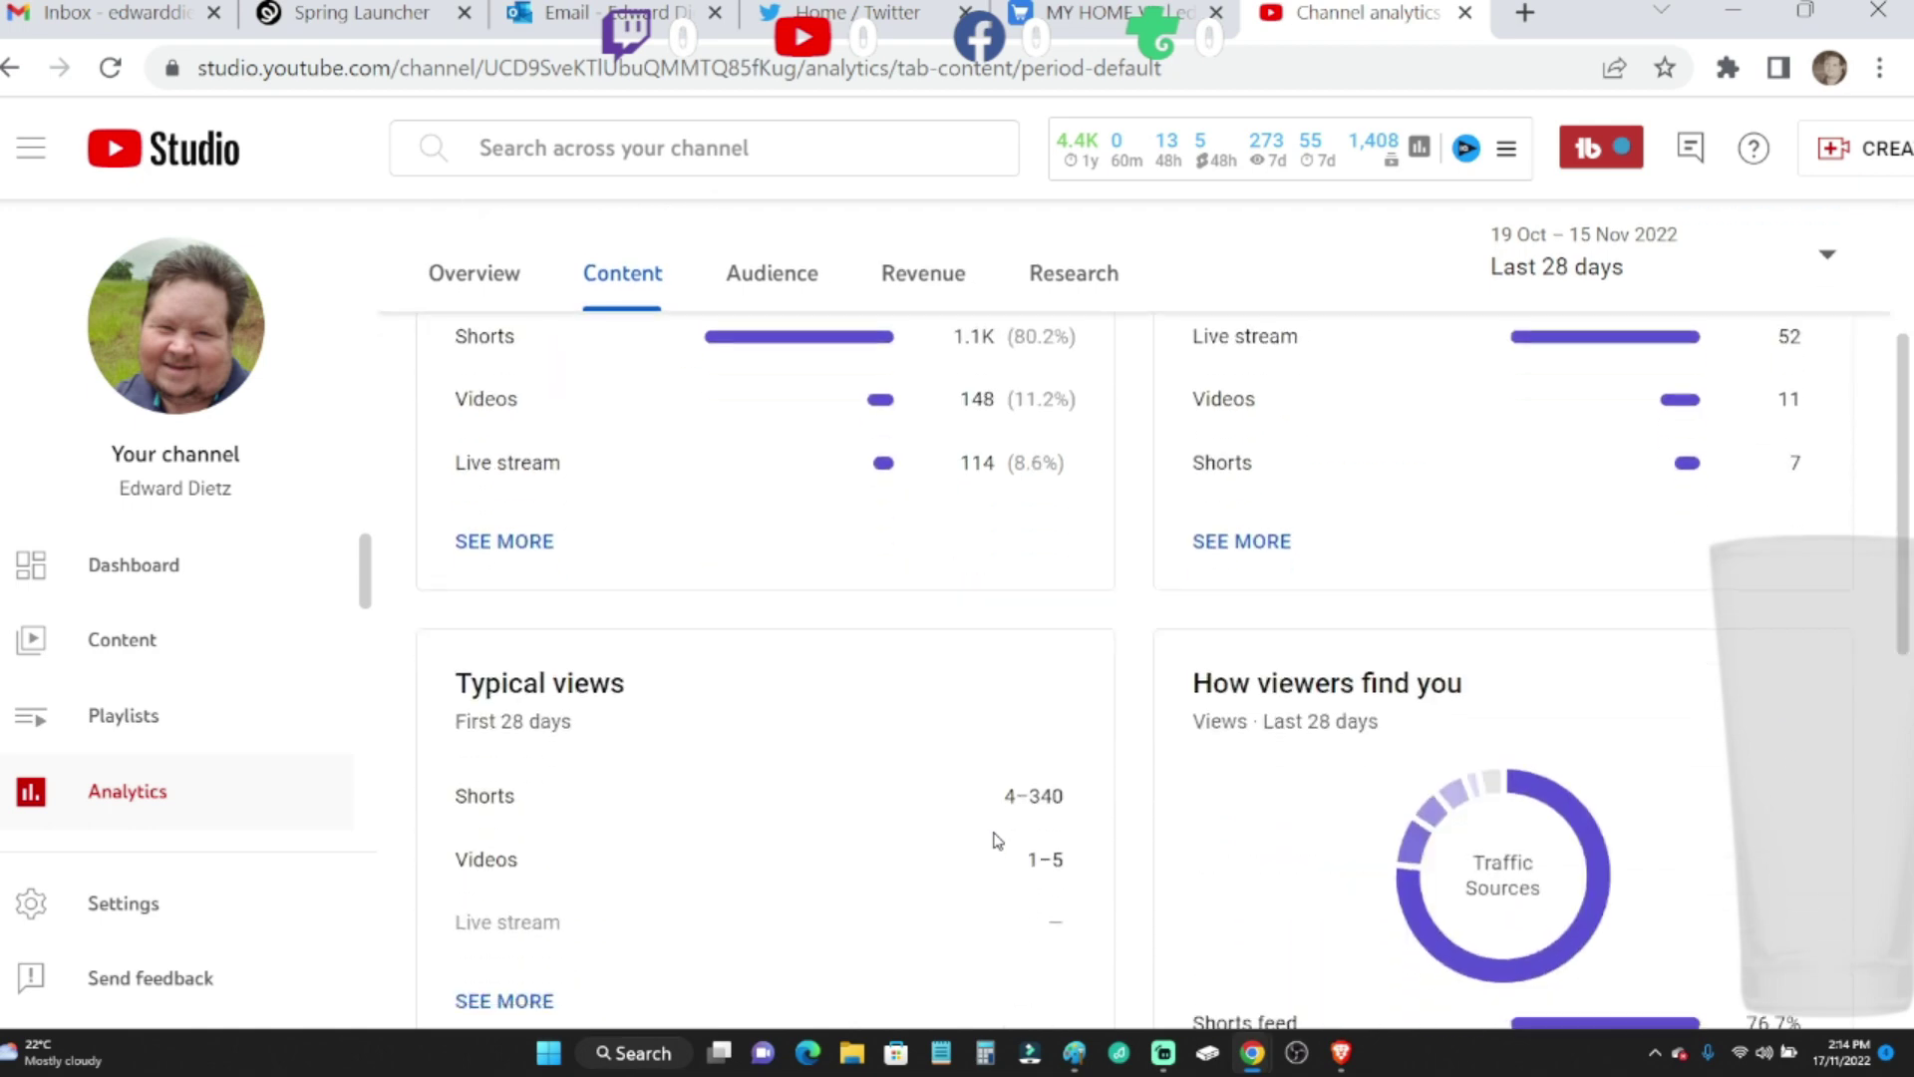
scroll(994, 841, down, 1)
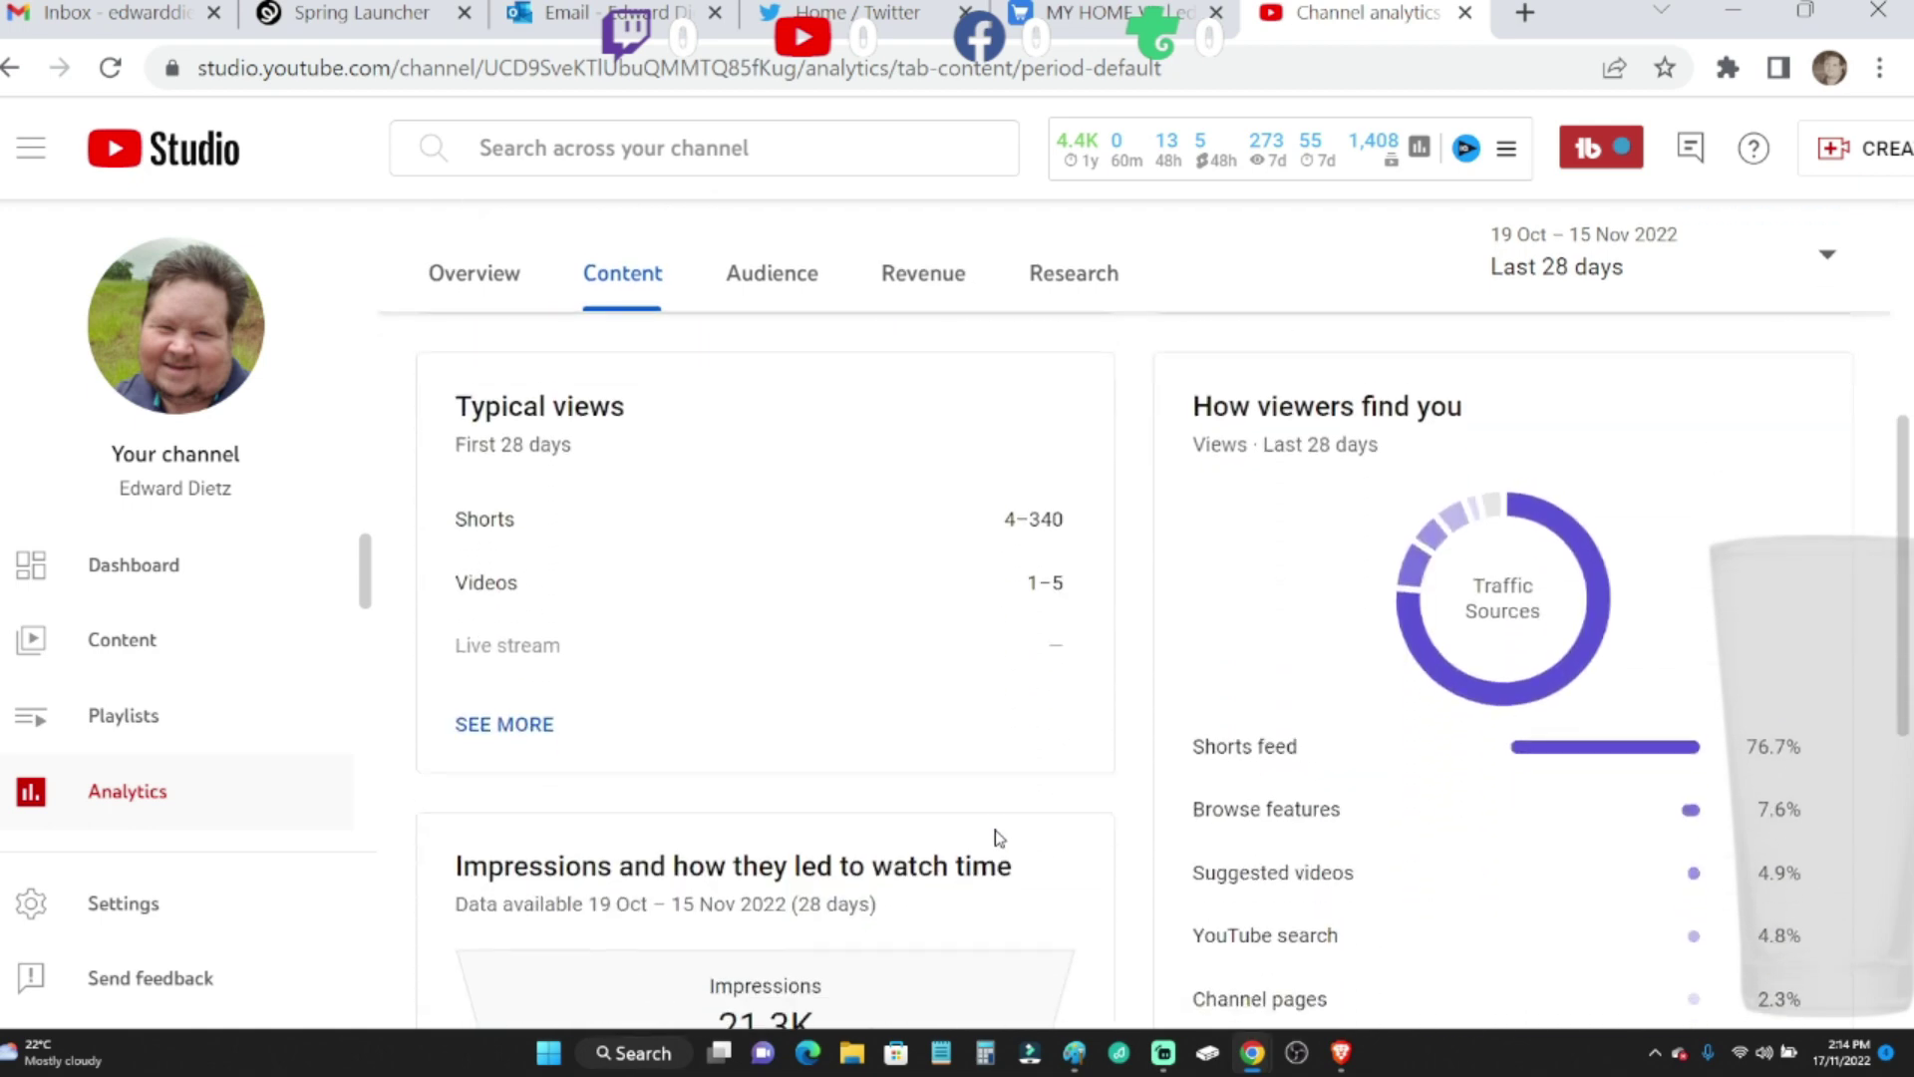
scroll(995, 835, down, 2)
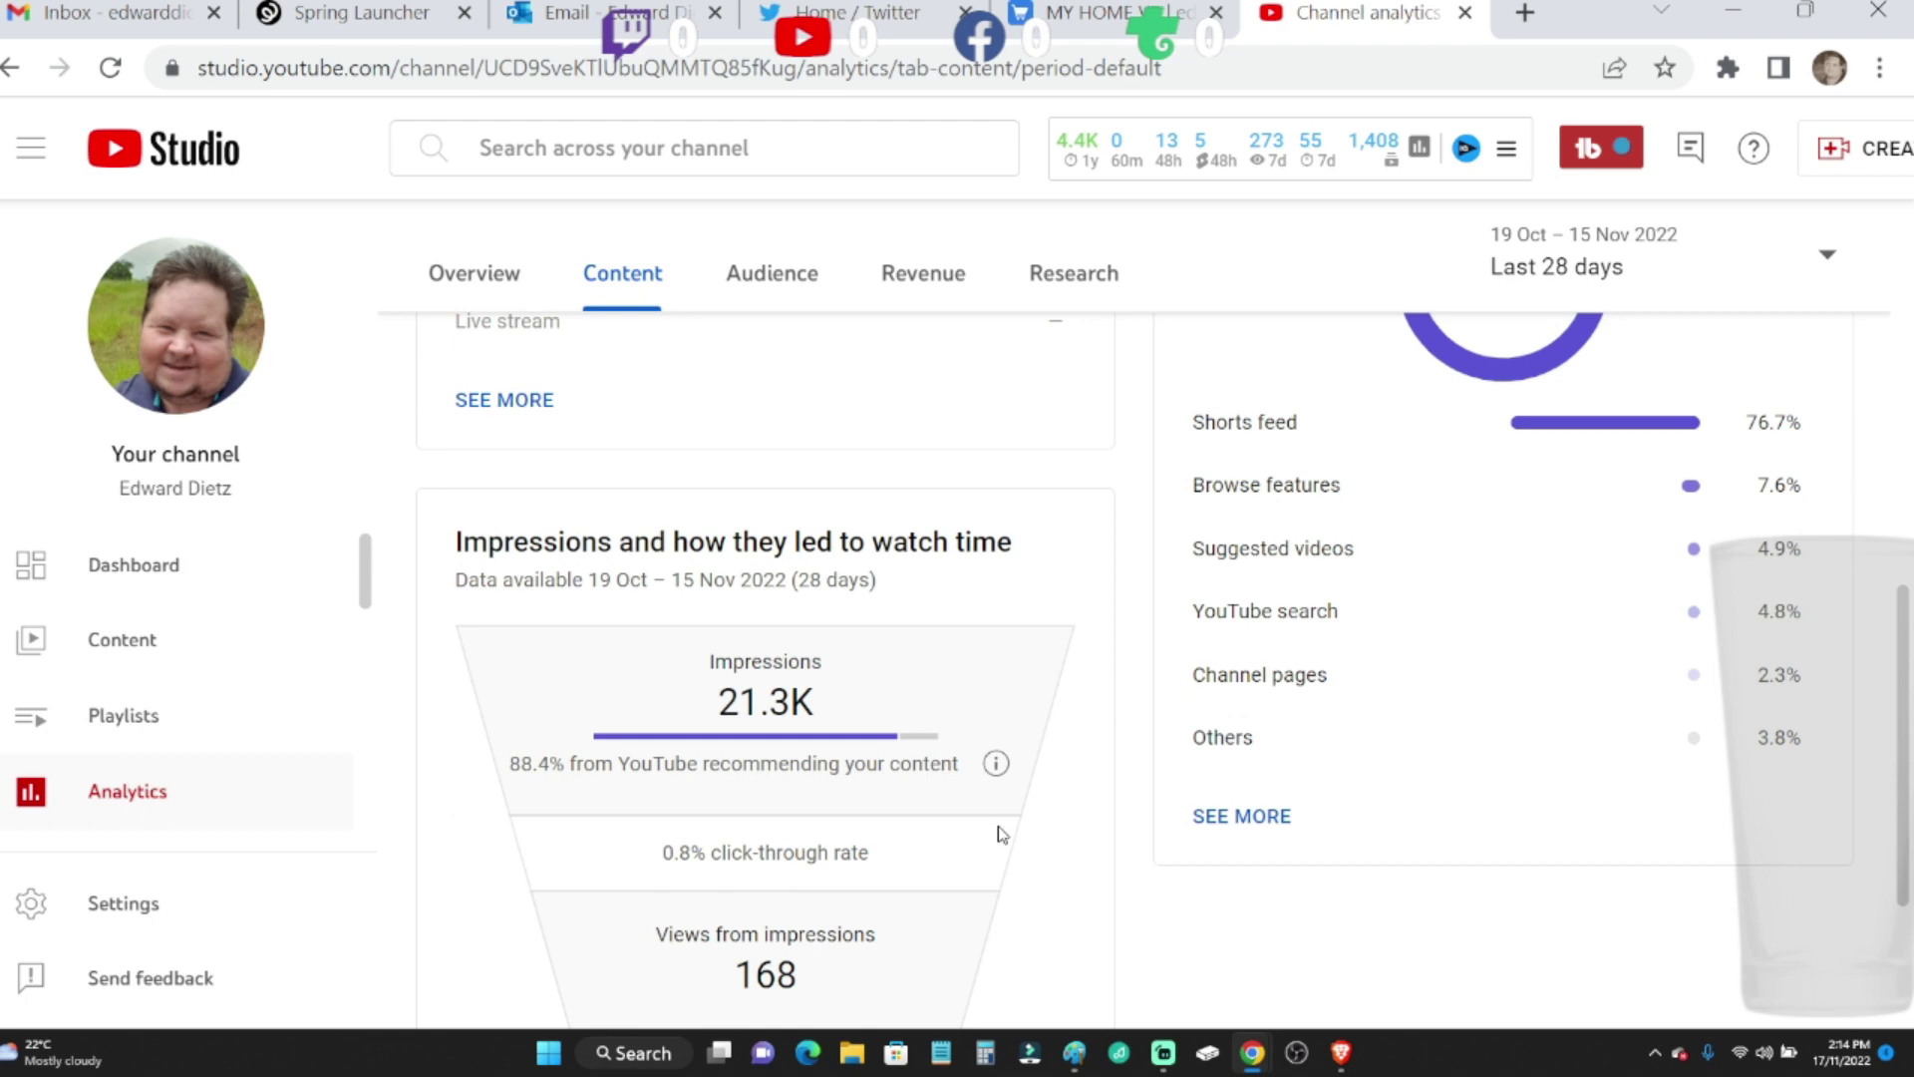
scroll(1052, 814, down, 2)
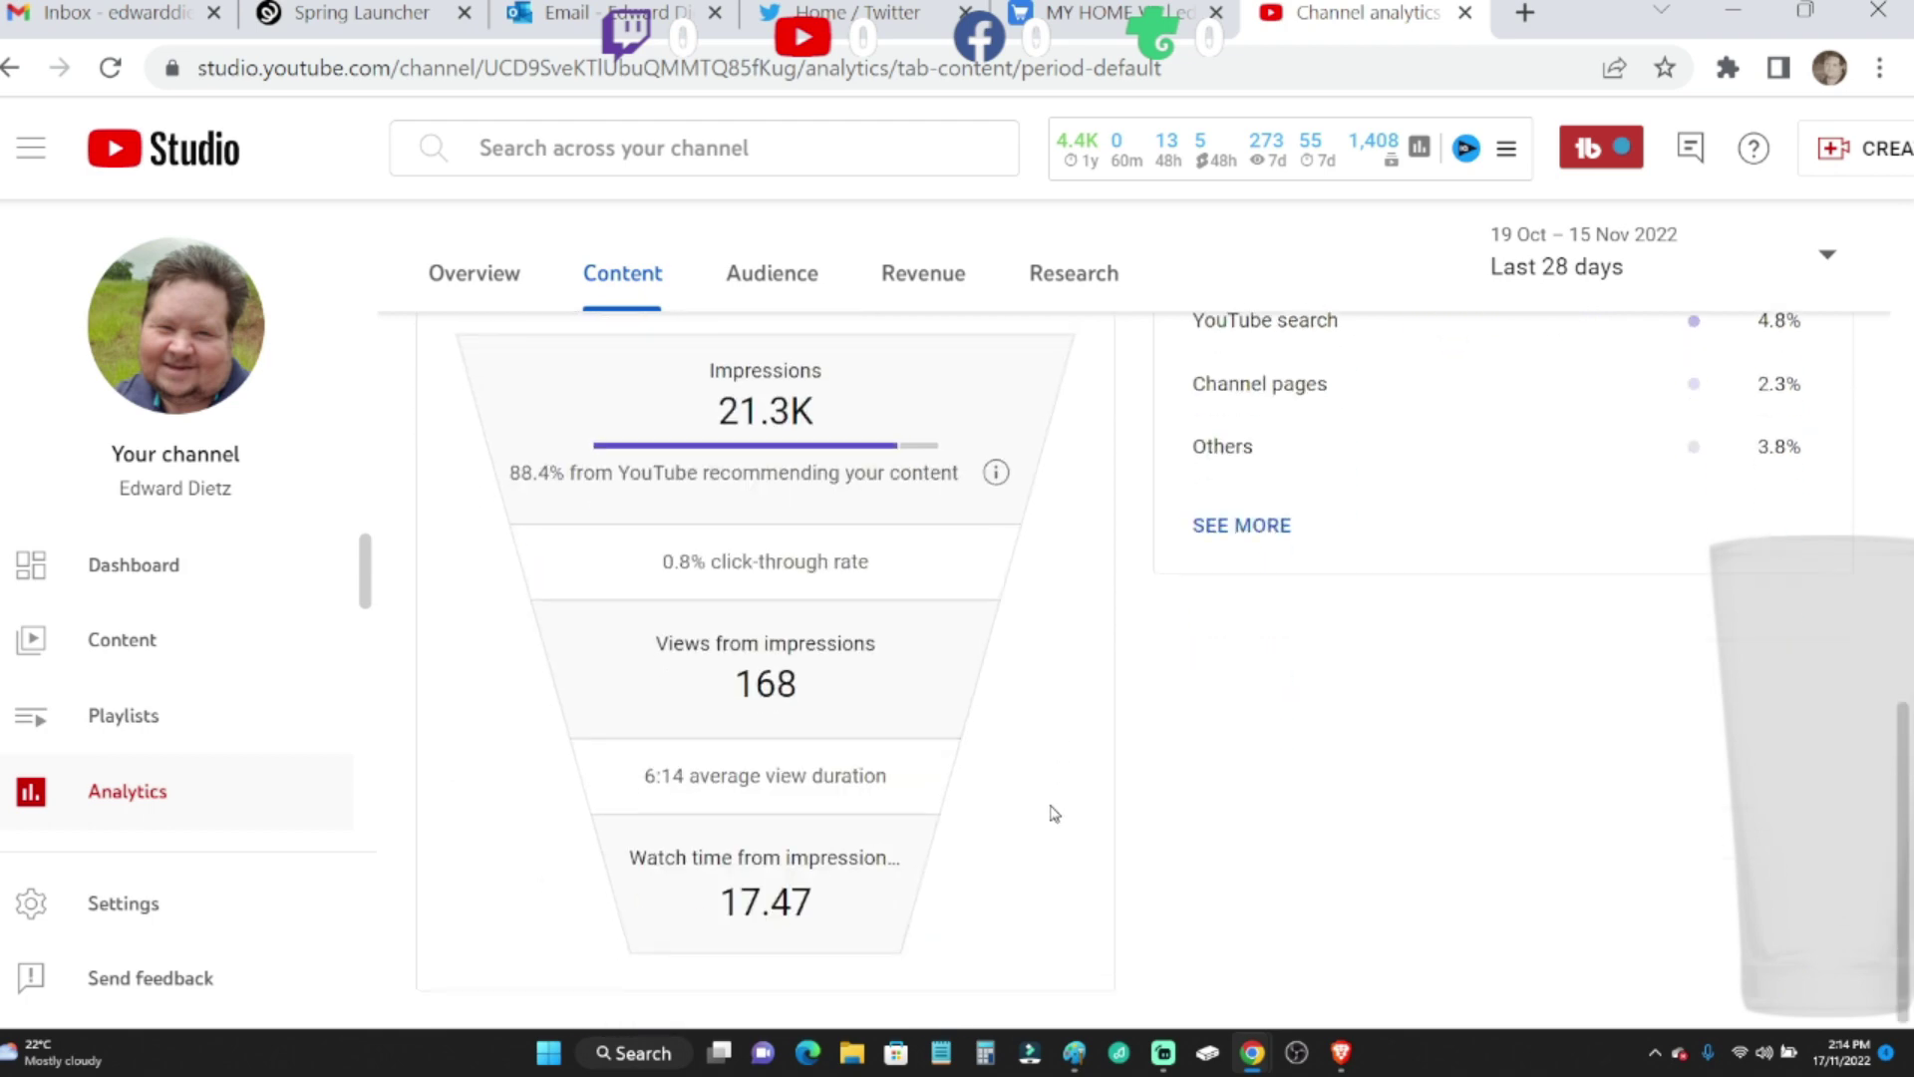
scroll(1052, 814, up, 3)
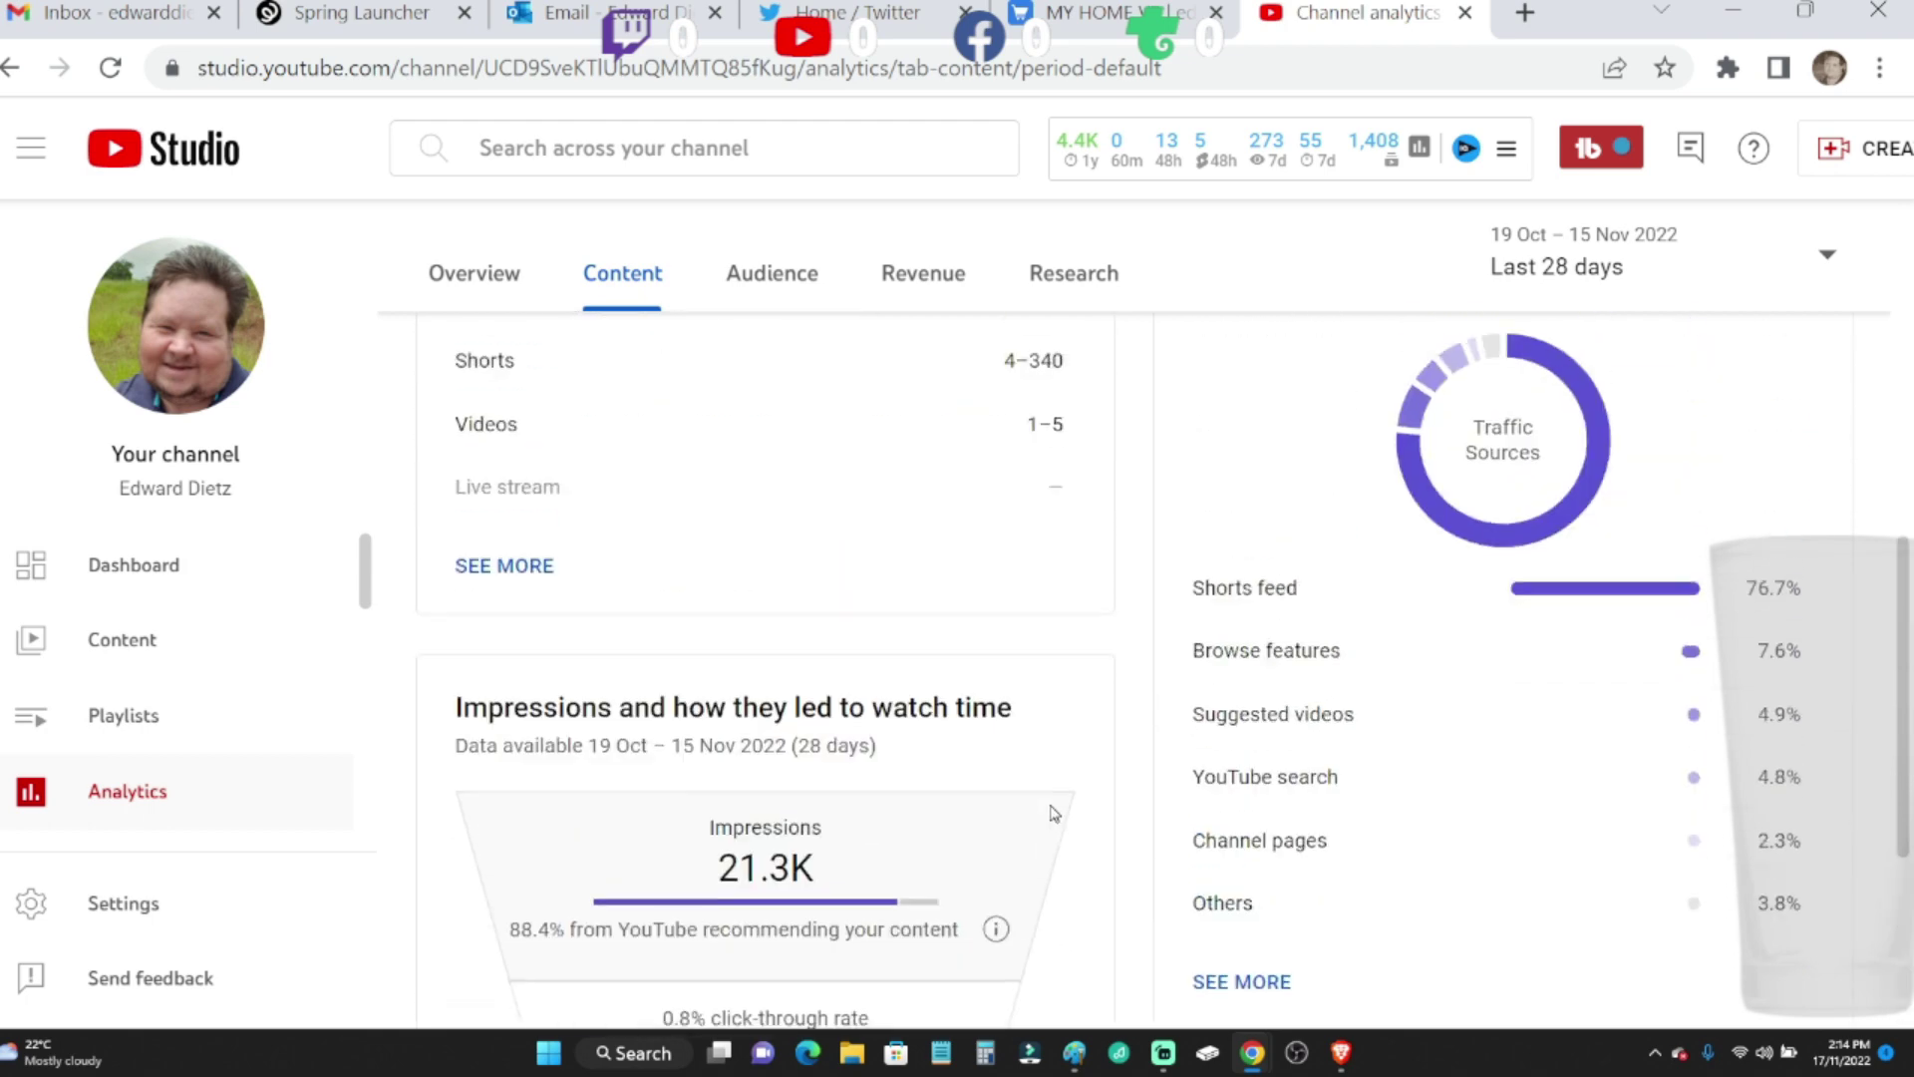
scroll(1052, 808, up, 1)
scroll(1051, 800, up, 2)
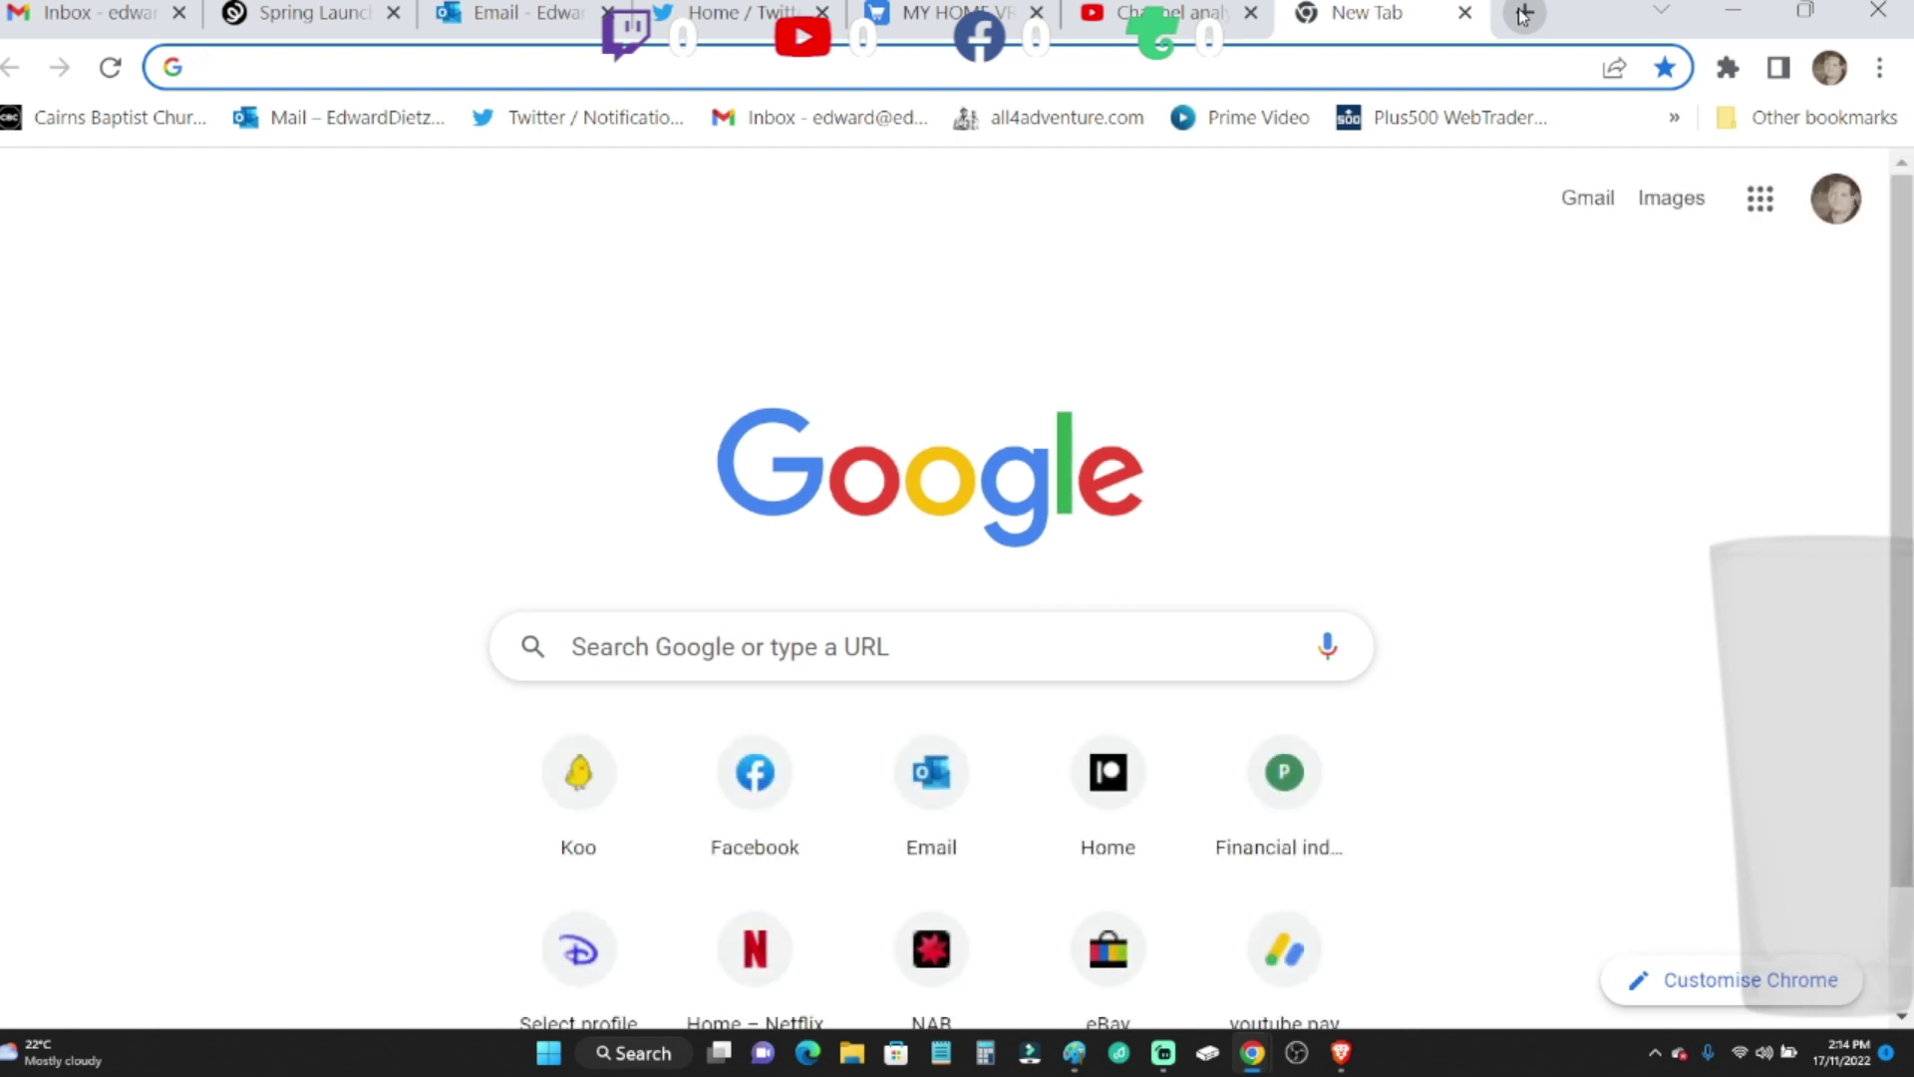
- Open AdSense Payments info showing A$27.79 of the A$100.00 threshold and follow the site warning
click(1286, 952)
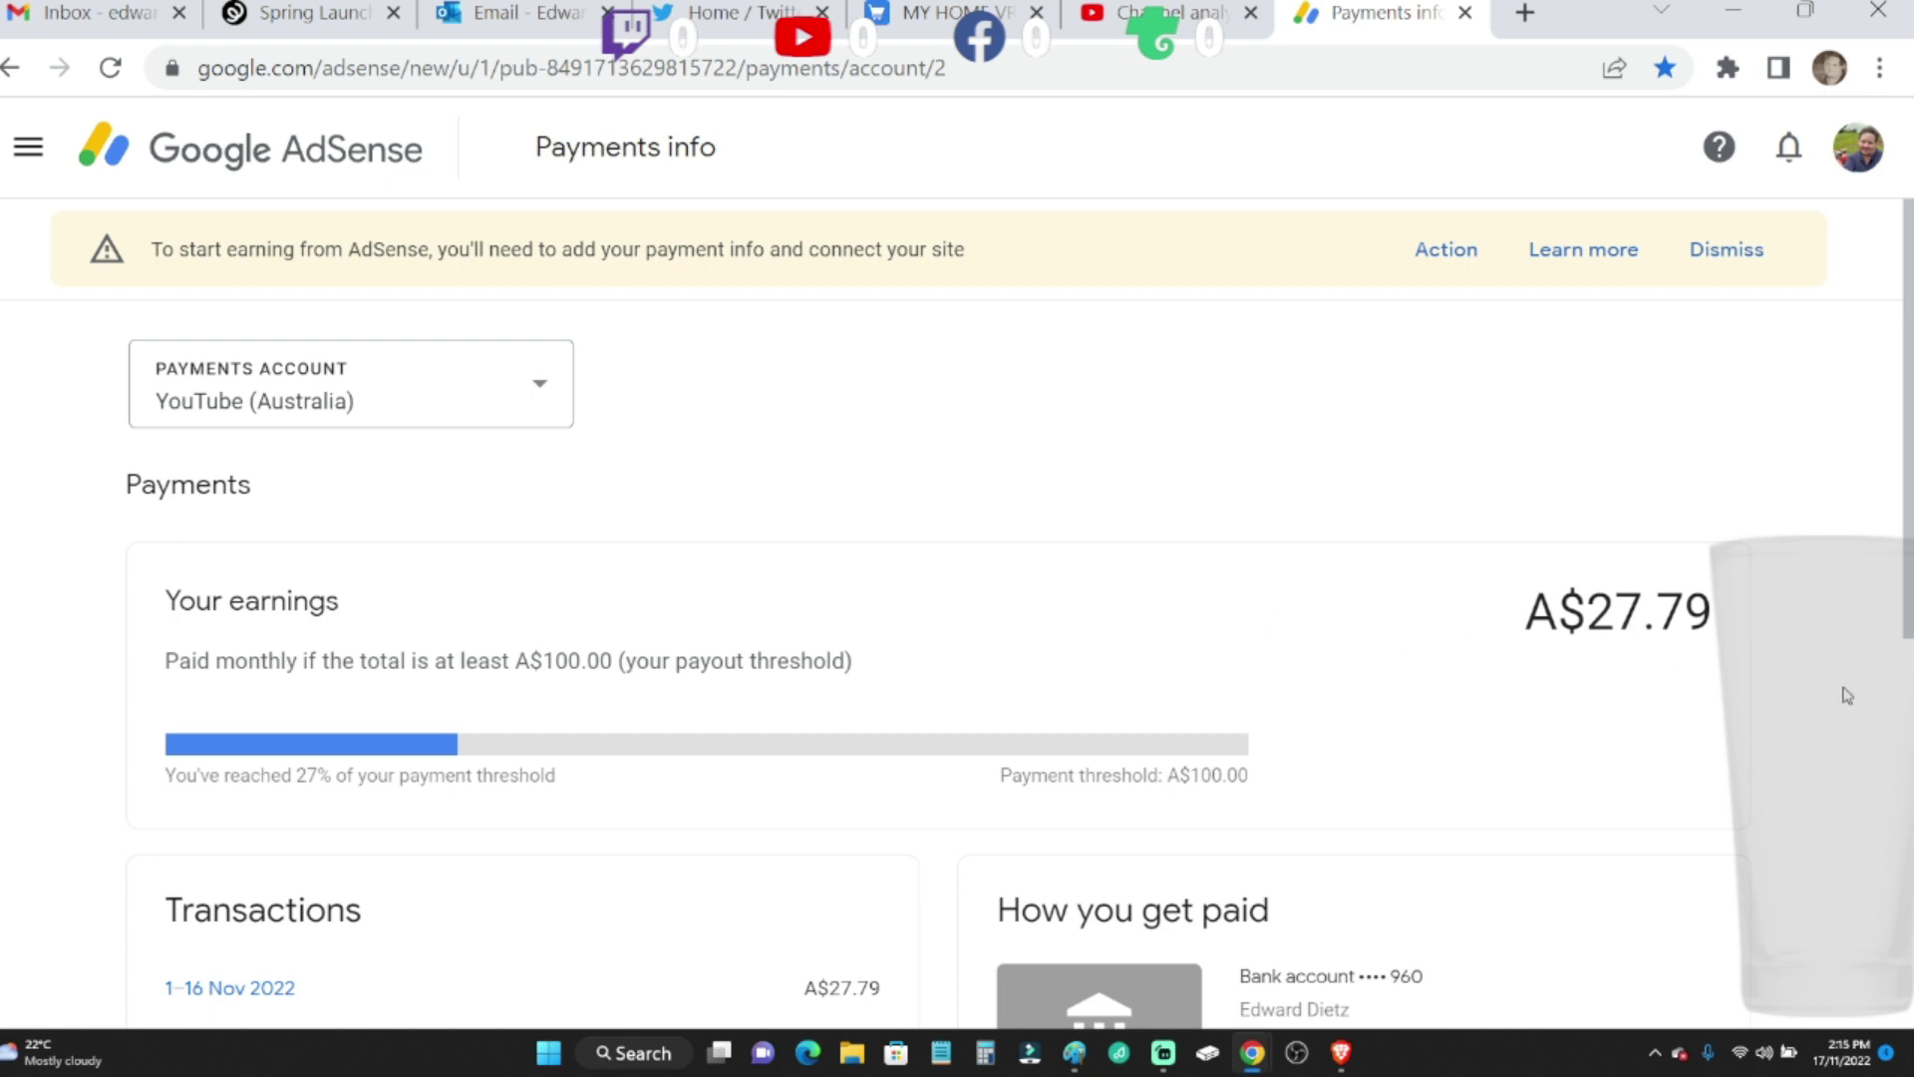
scroll(1857, 698, down, 1)
scroll(1856, 699, down, 1)
scroll(1855, 699, down, 1)
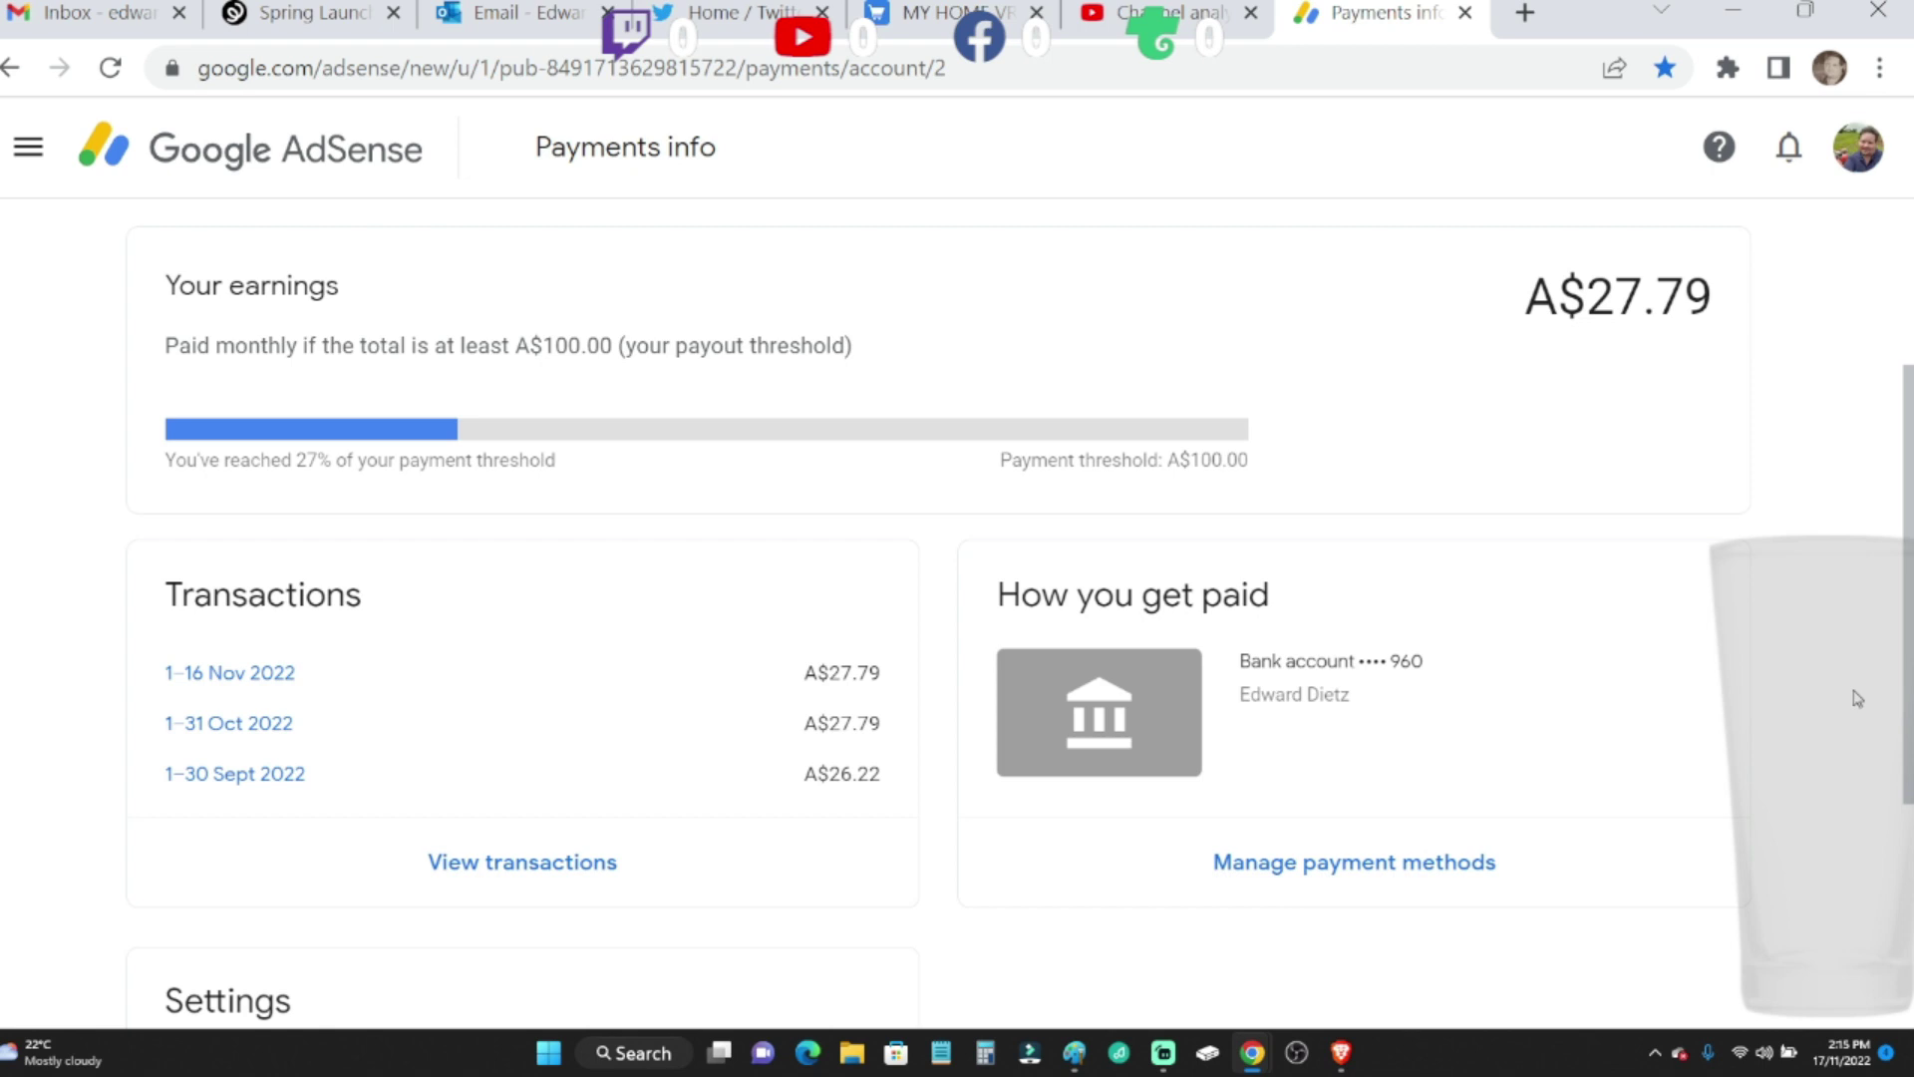
scroll(1856, 699, down, 2)
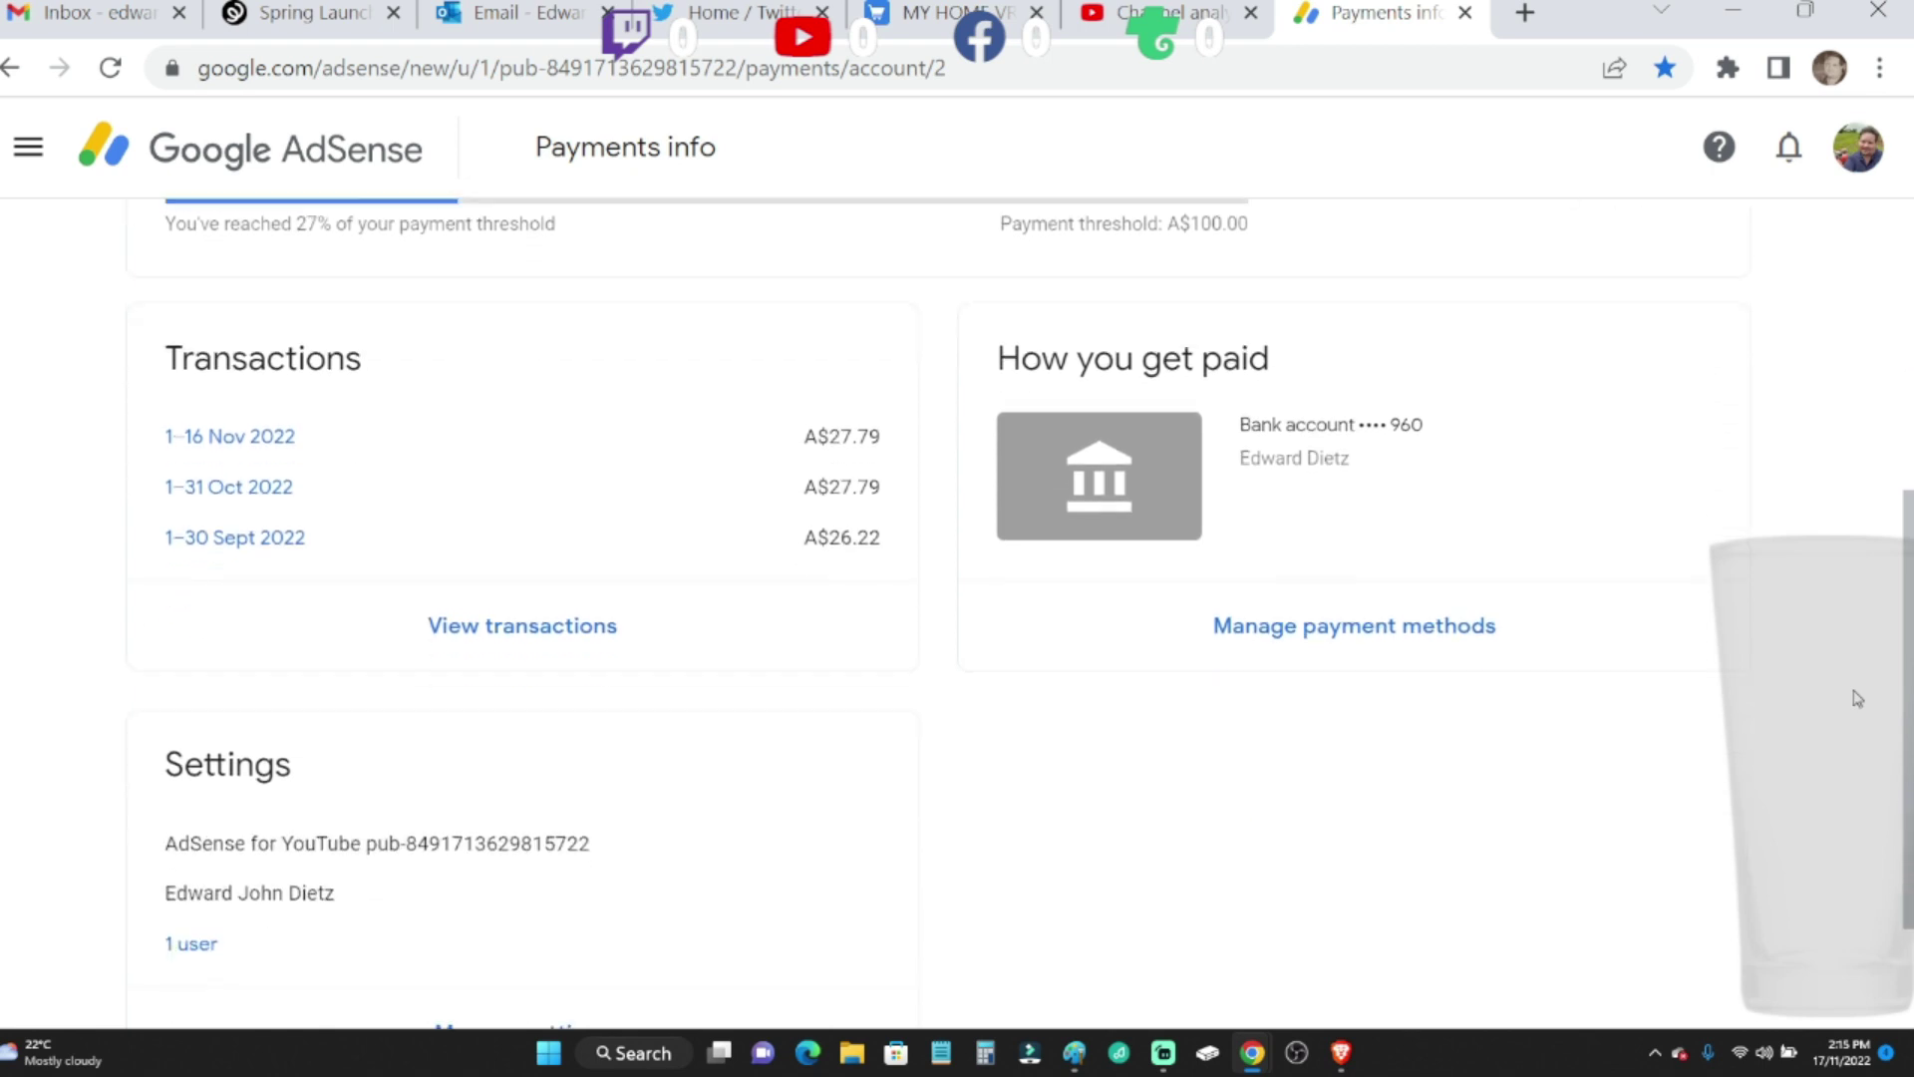
scroll(1856, 699, up, 1)
scroll(1856, 698, up, 1)
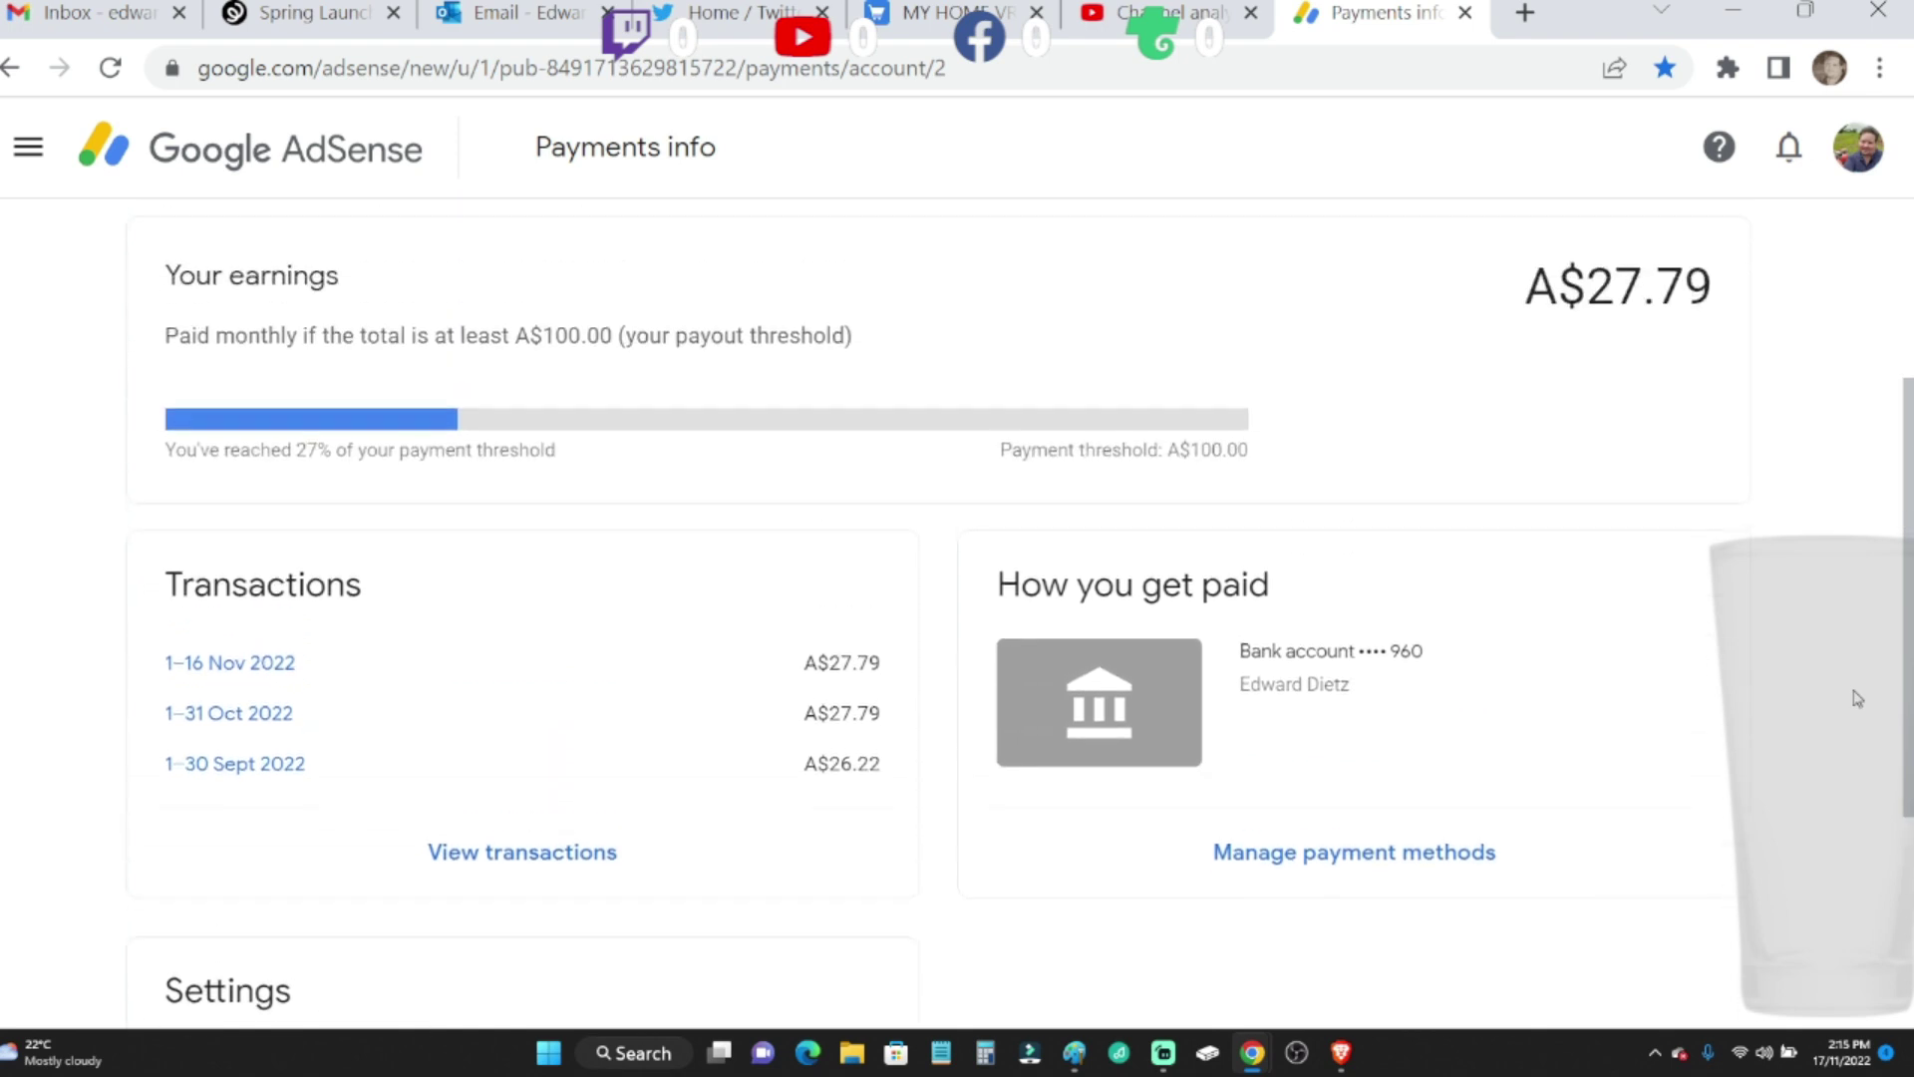
scroll(1857, 699, up, 1)
scroll(1857, 698, up, 1)
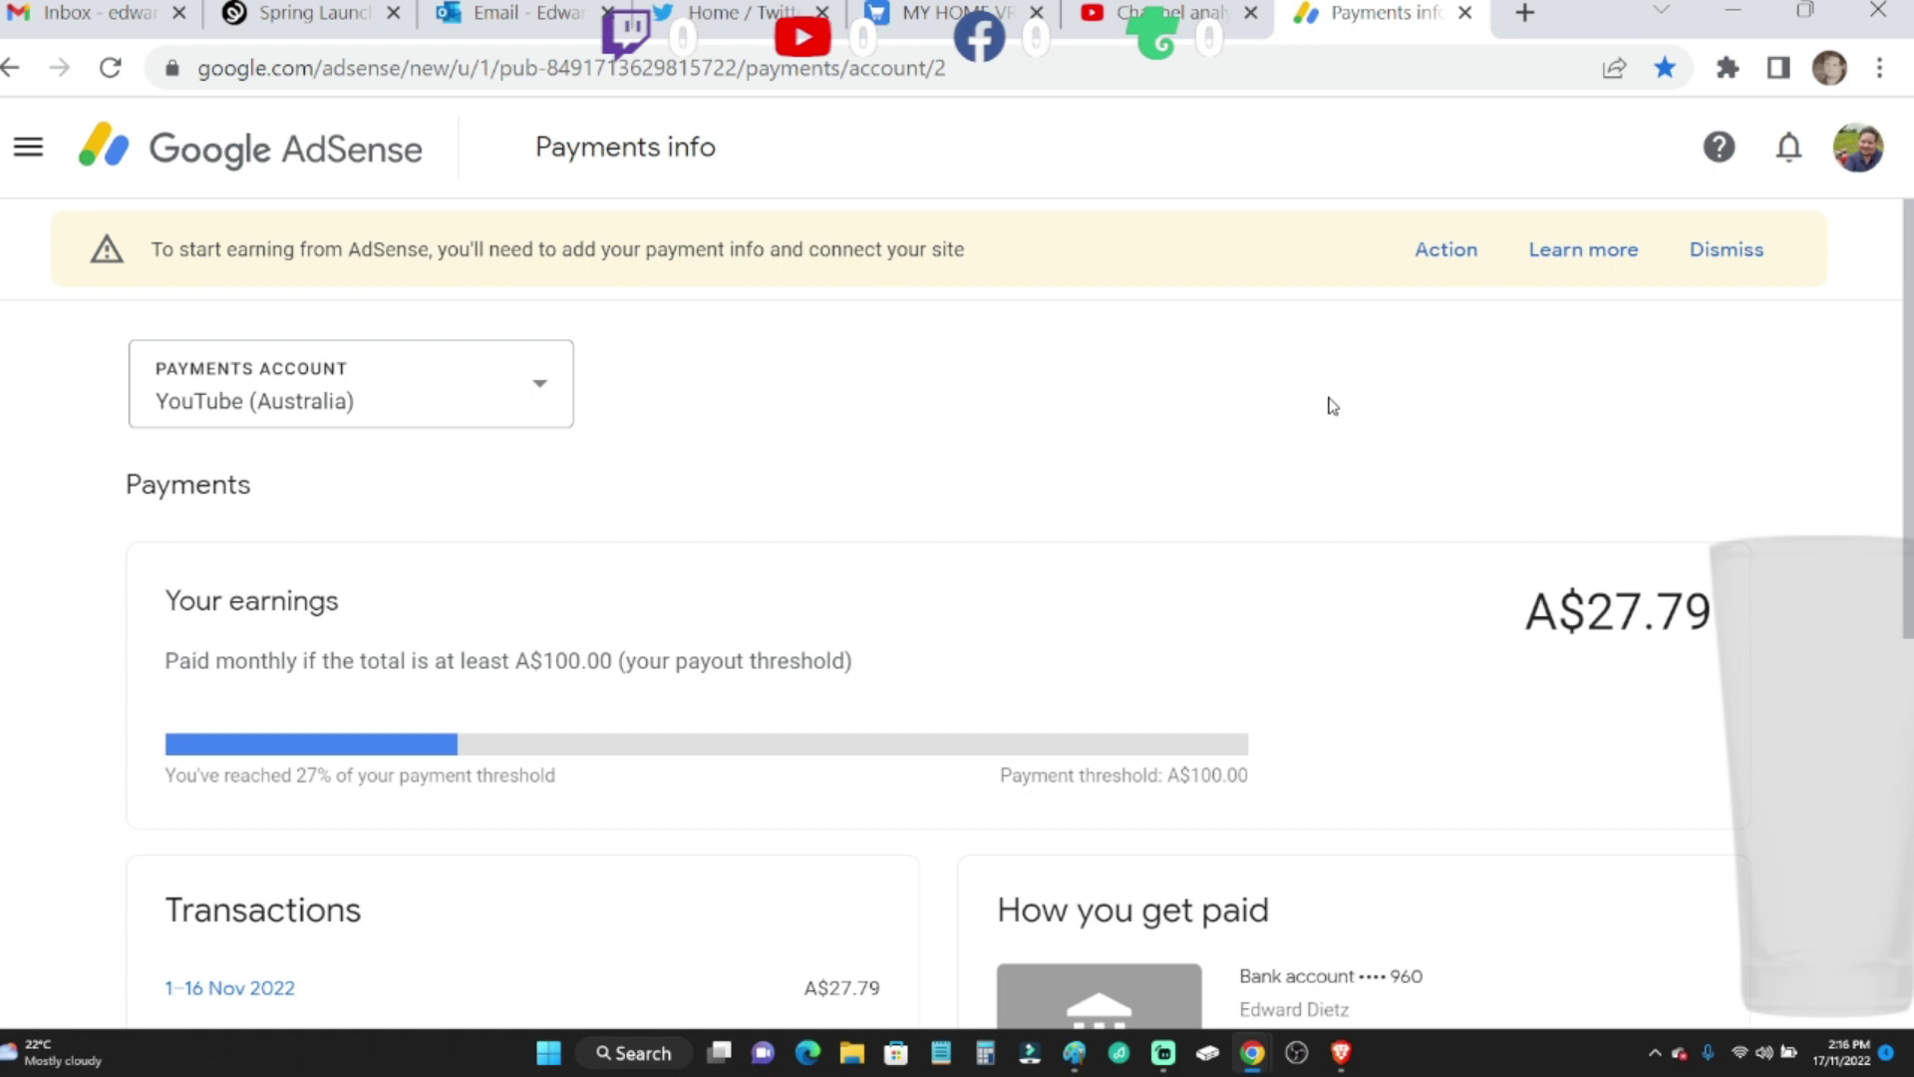
click(1445, 255)
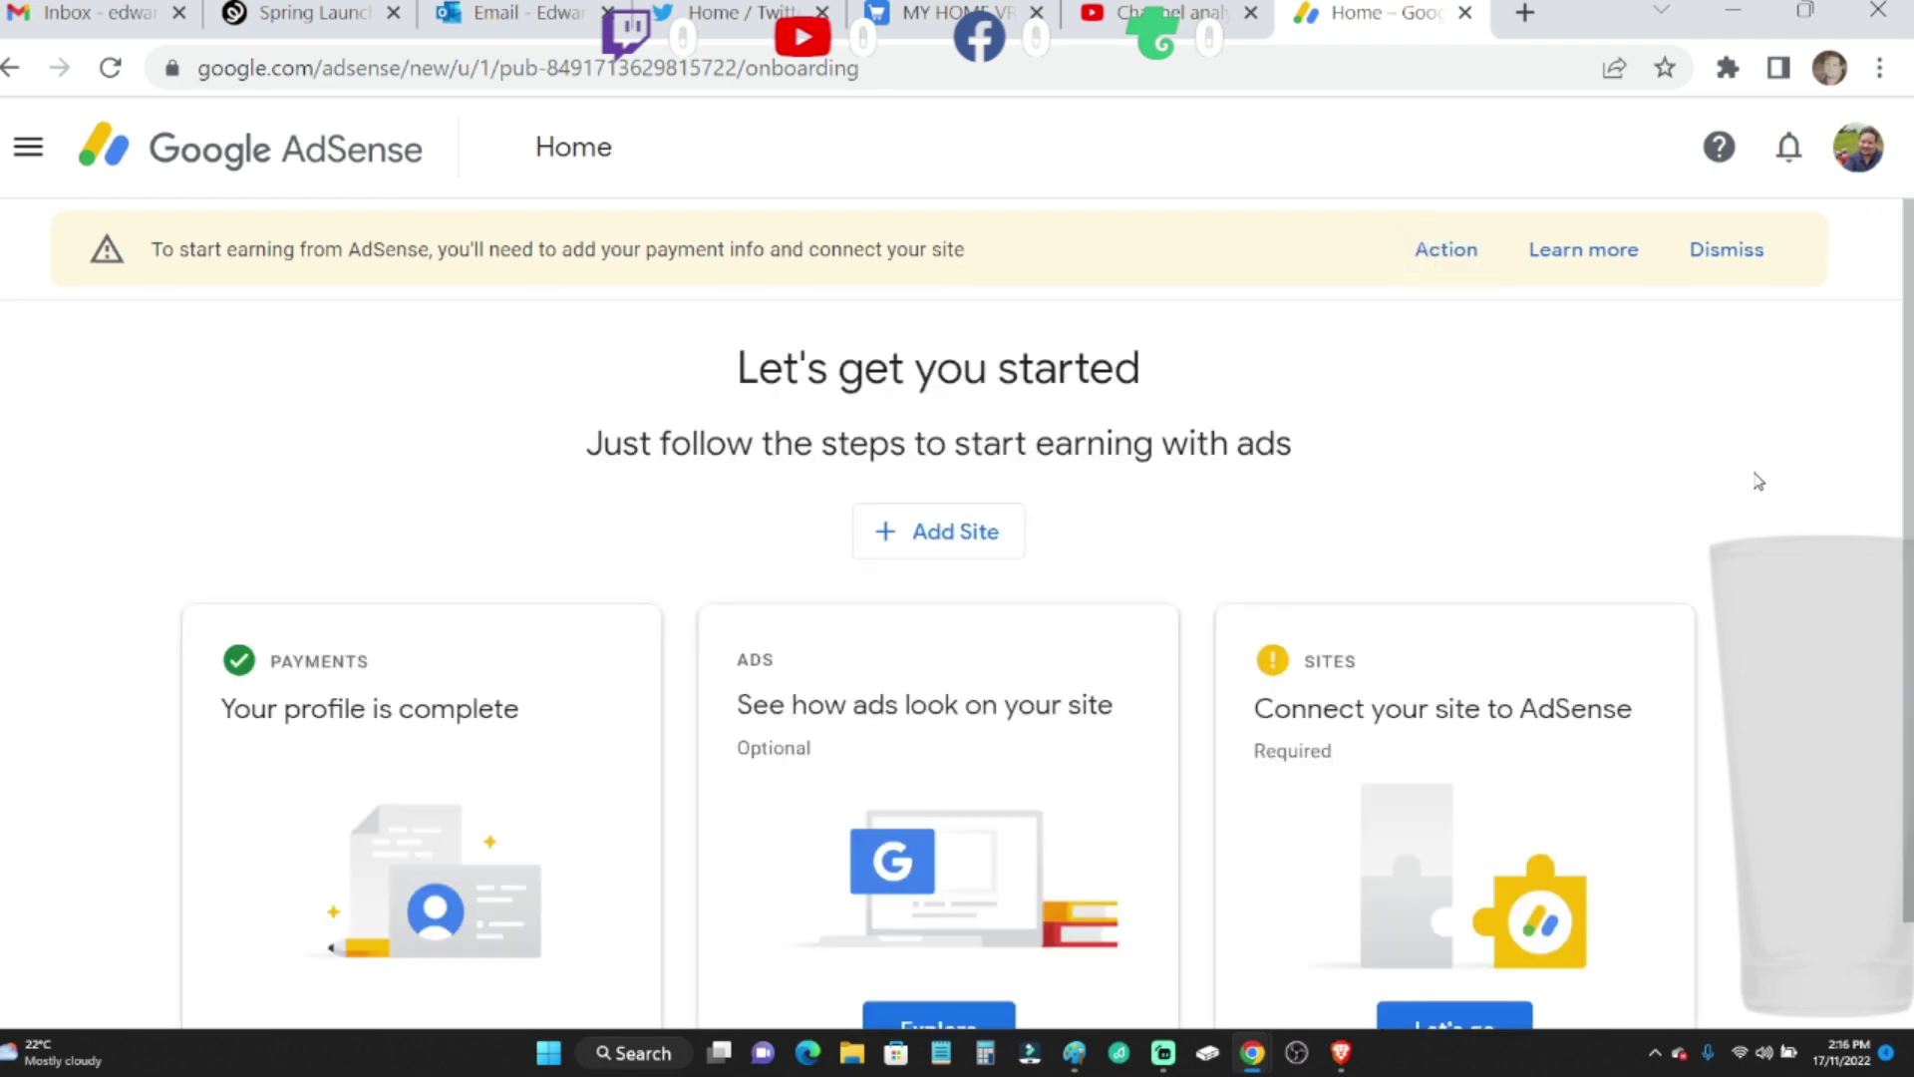
scroll(1765, 475, down, 1)
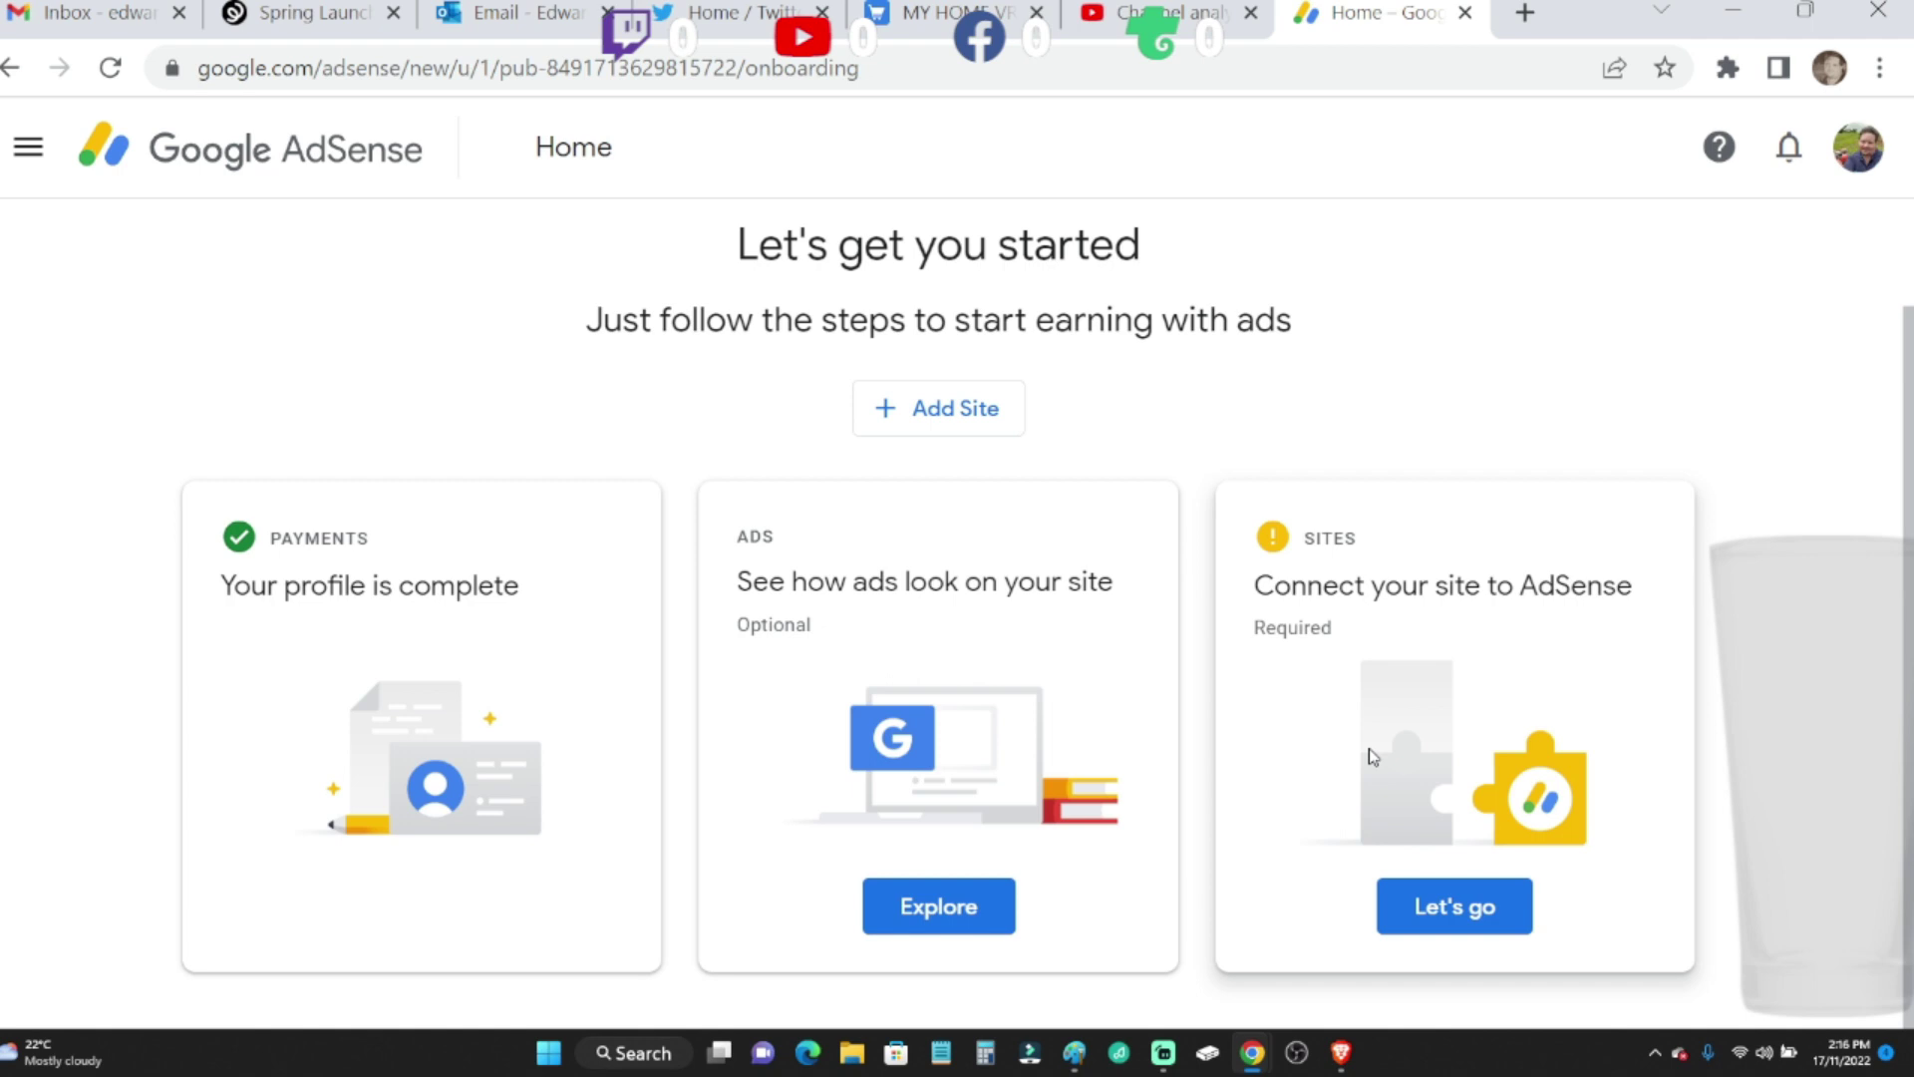
- Cancel the Add Site dialog, return to Payments info and open a new Chrome tab
click(1444, 900)
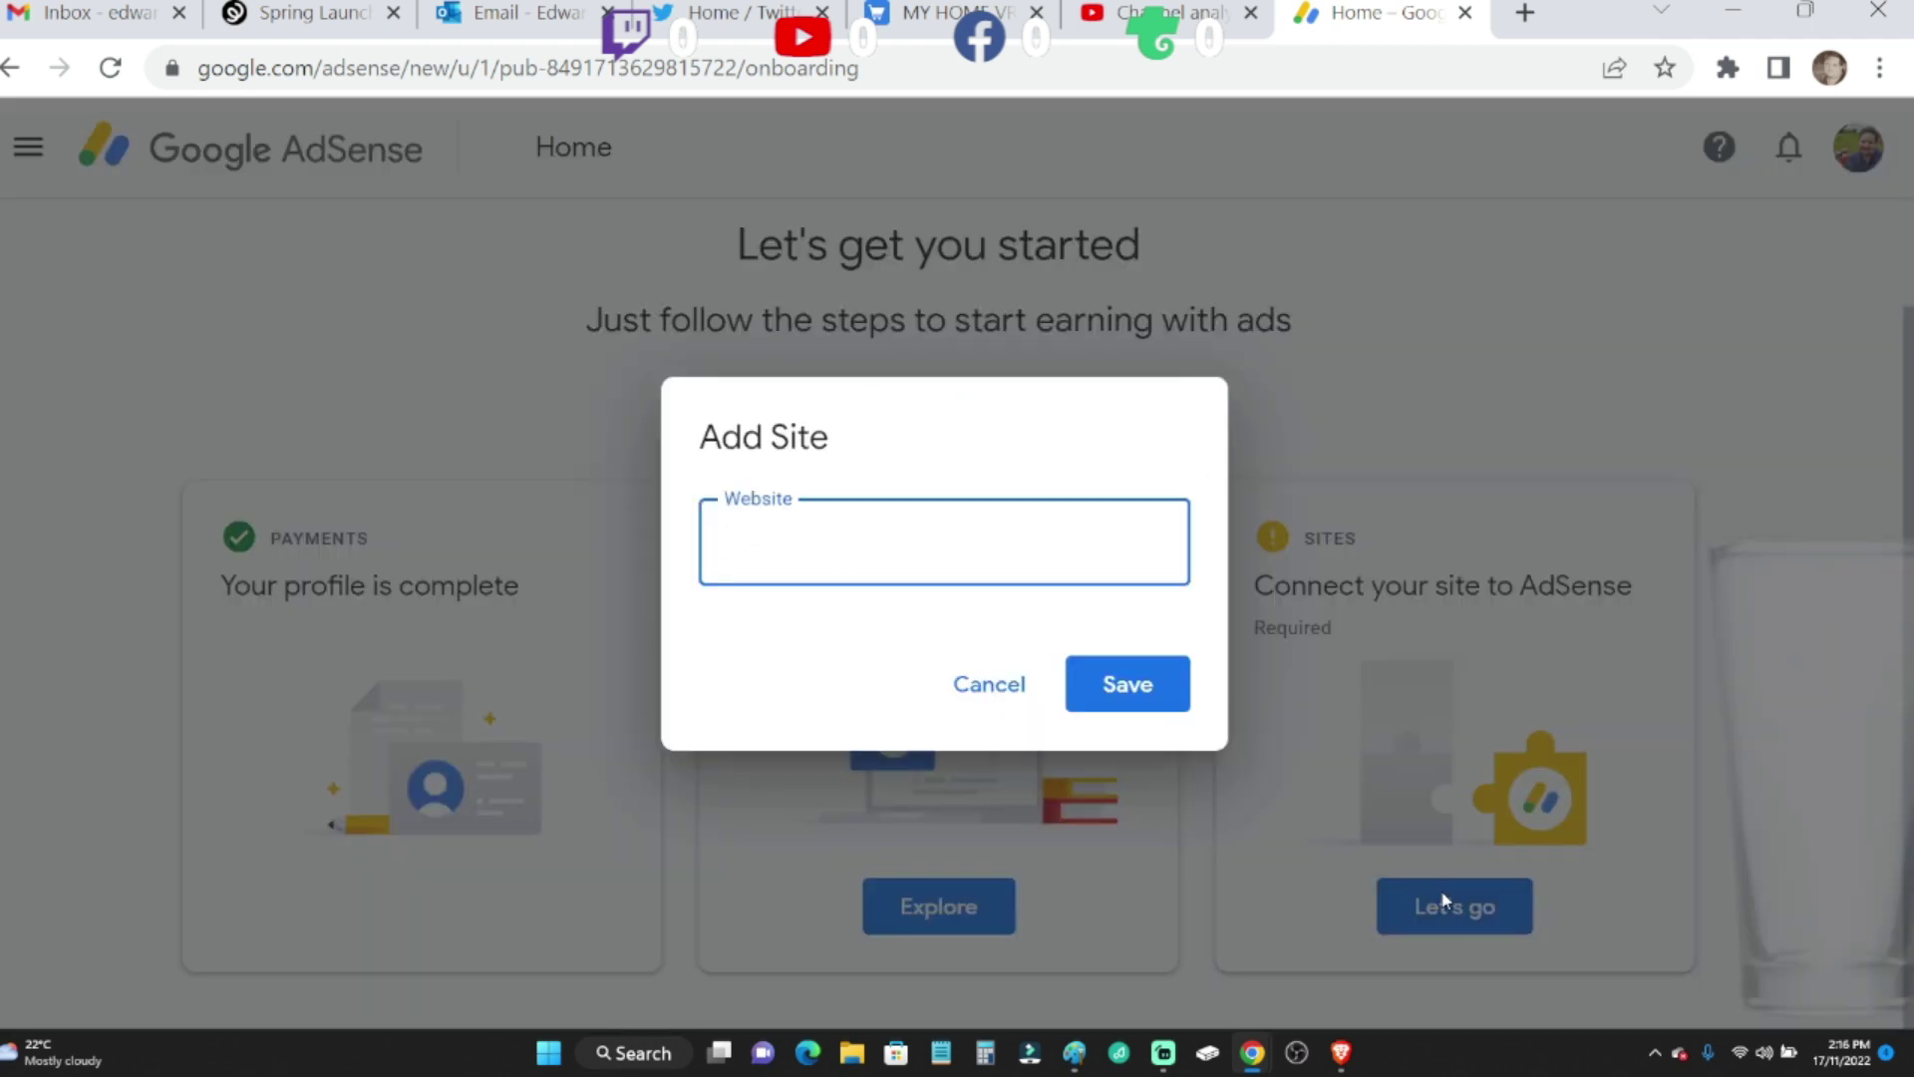
click(1011, 687)
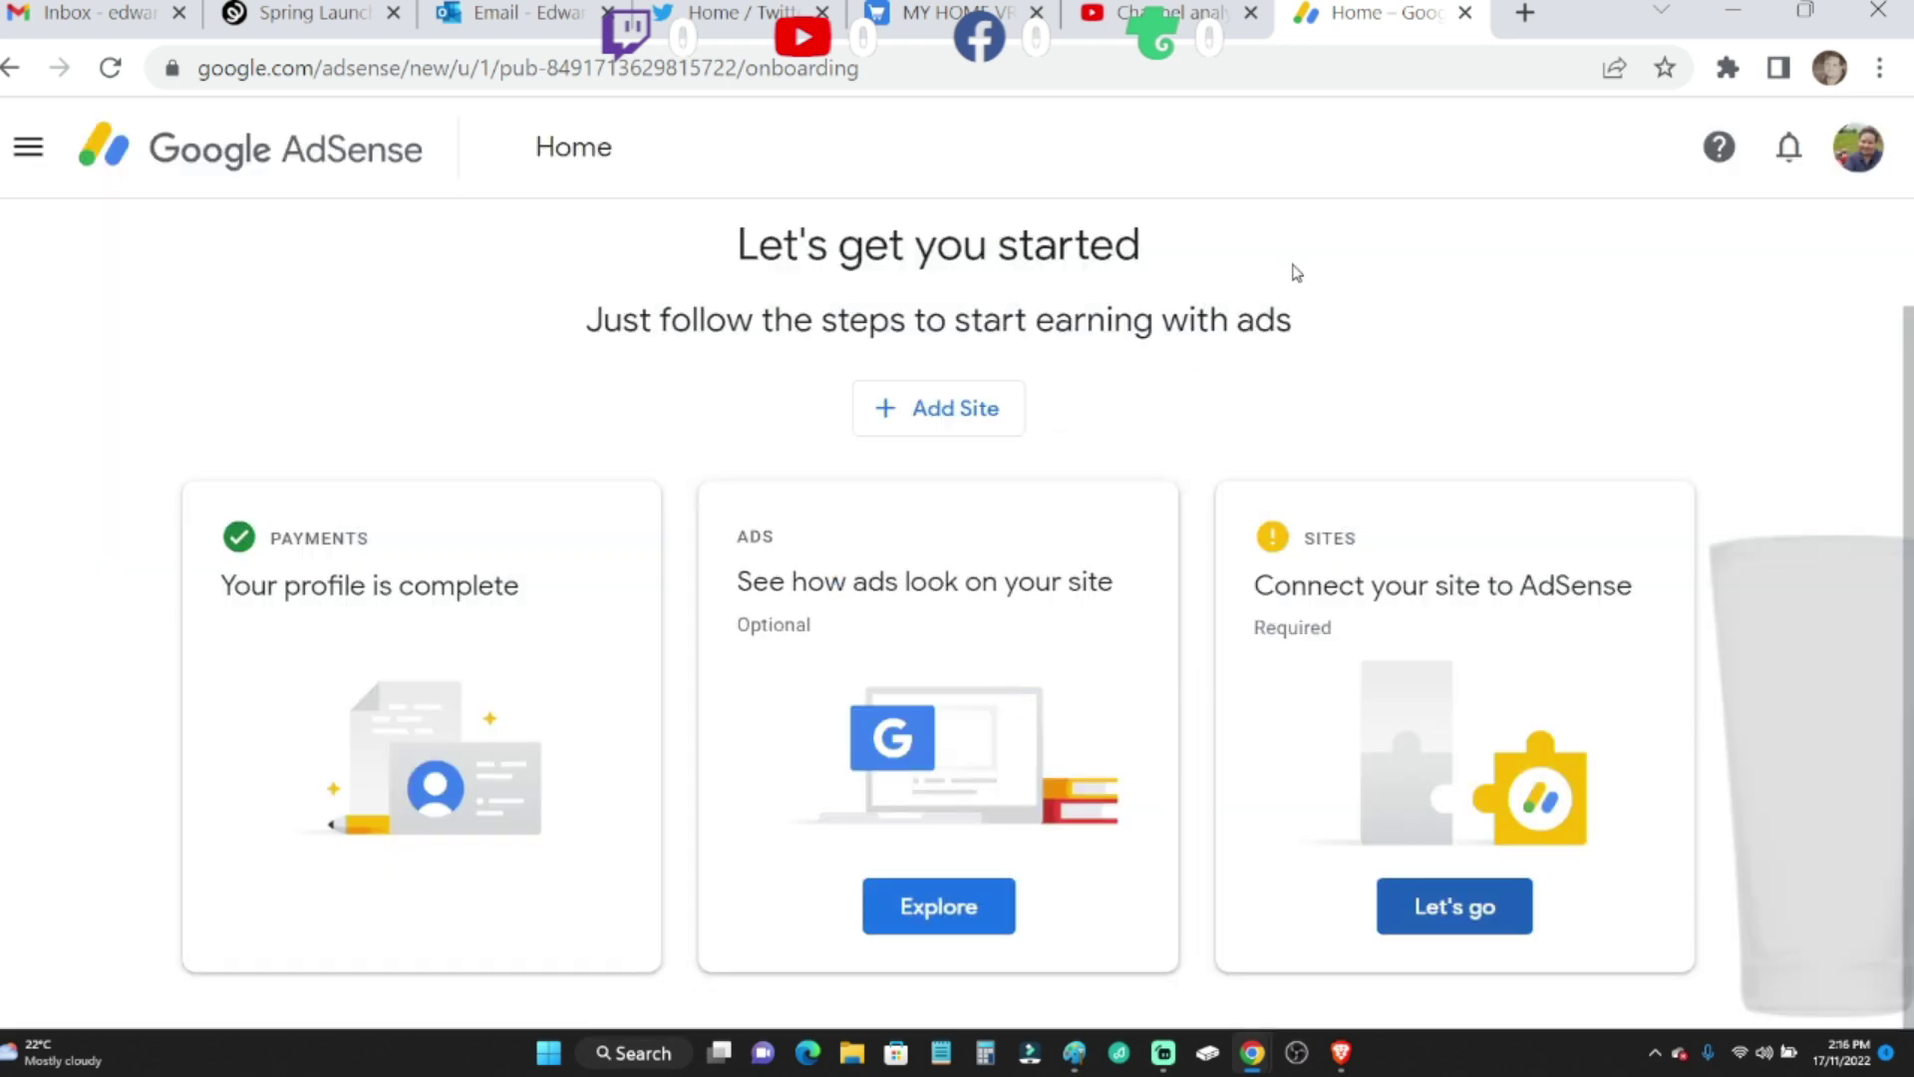
click(7, 68)
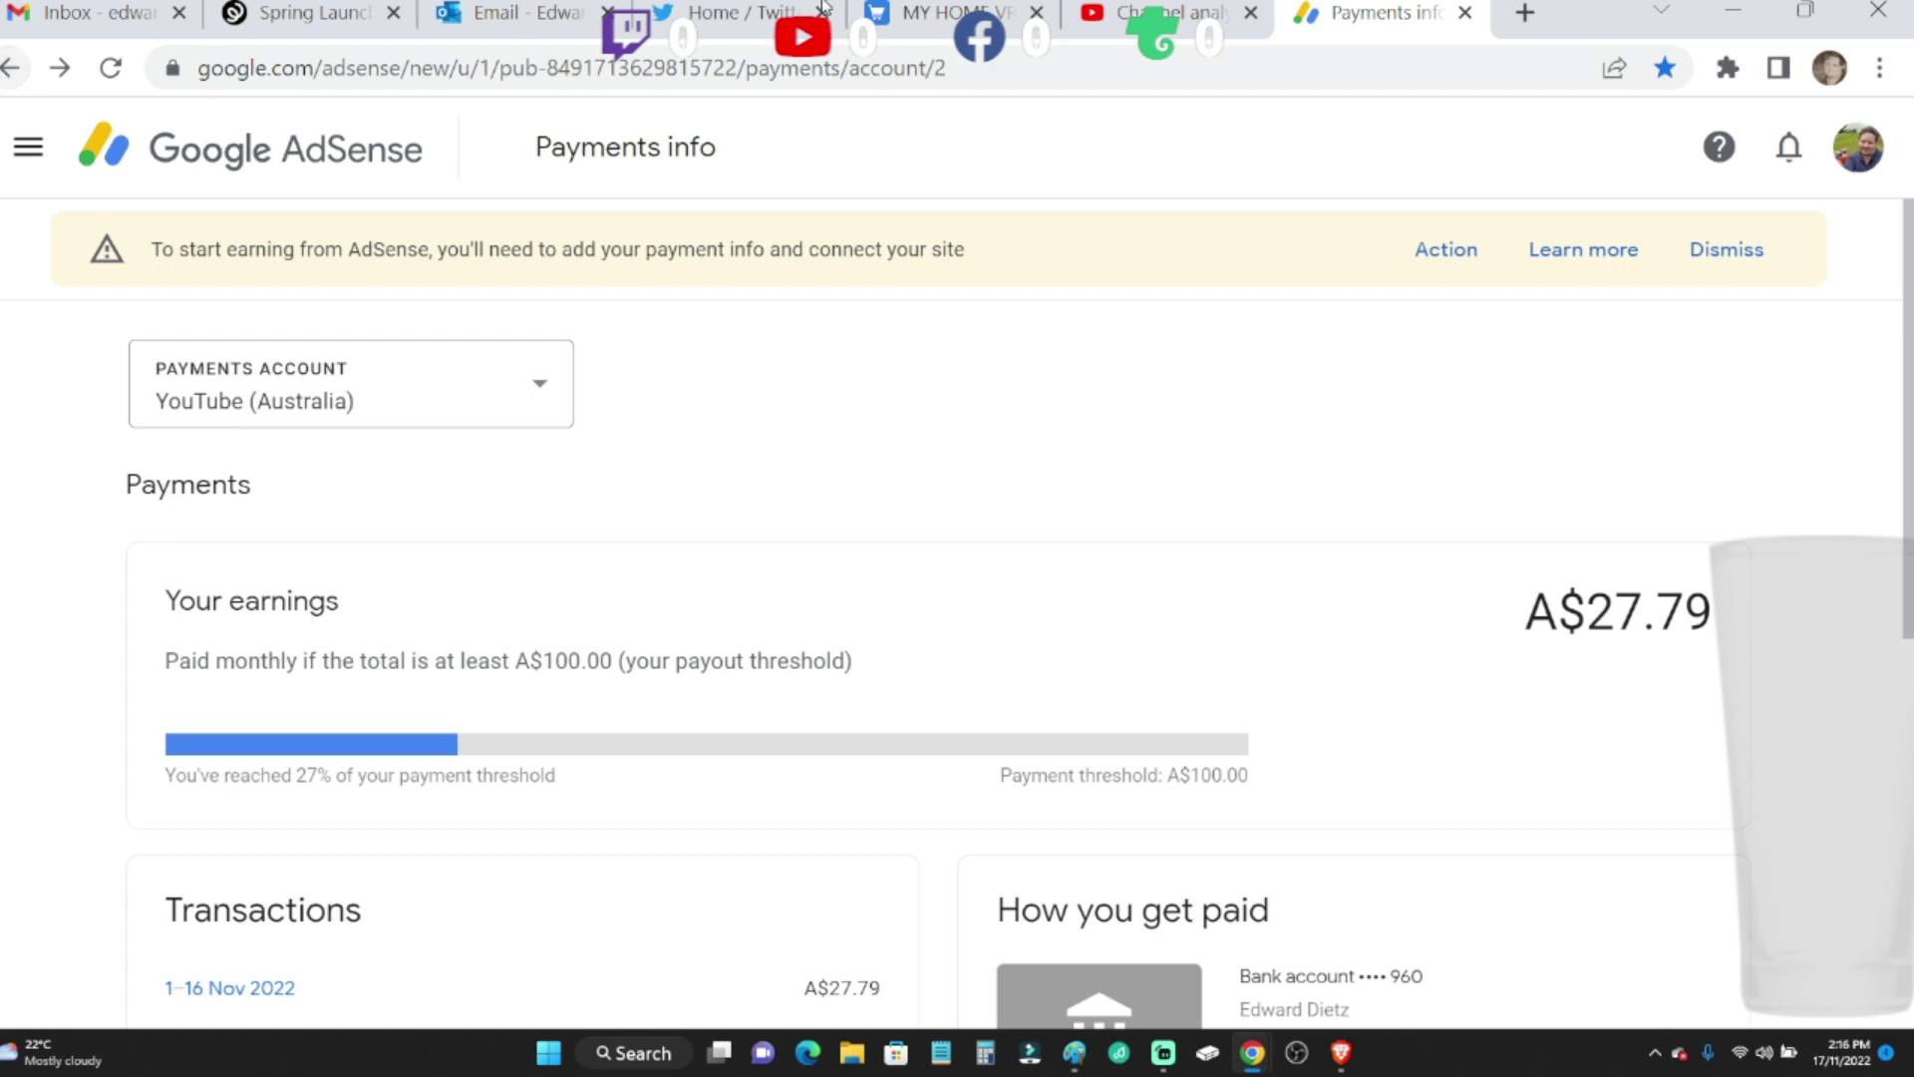
click(1524, 15)
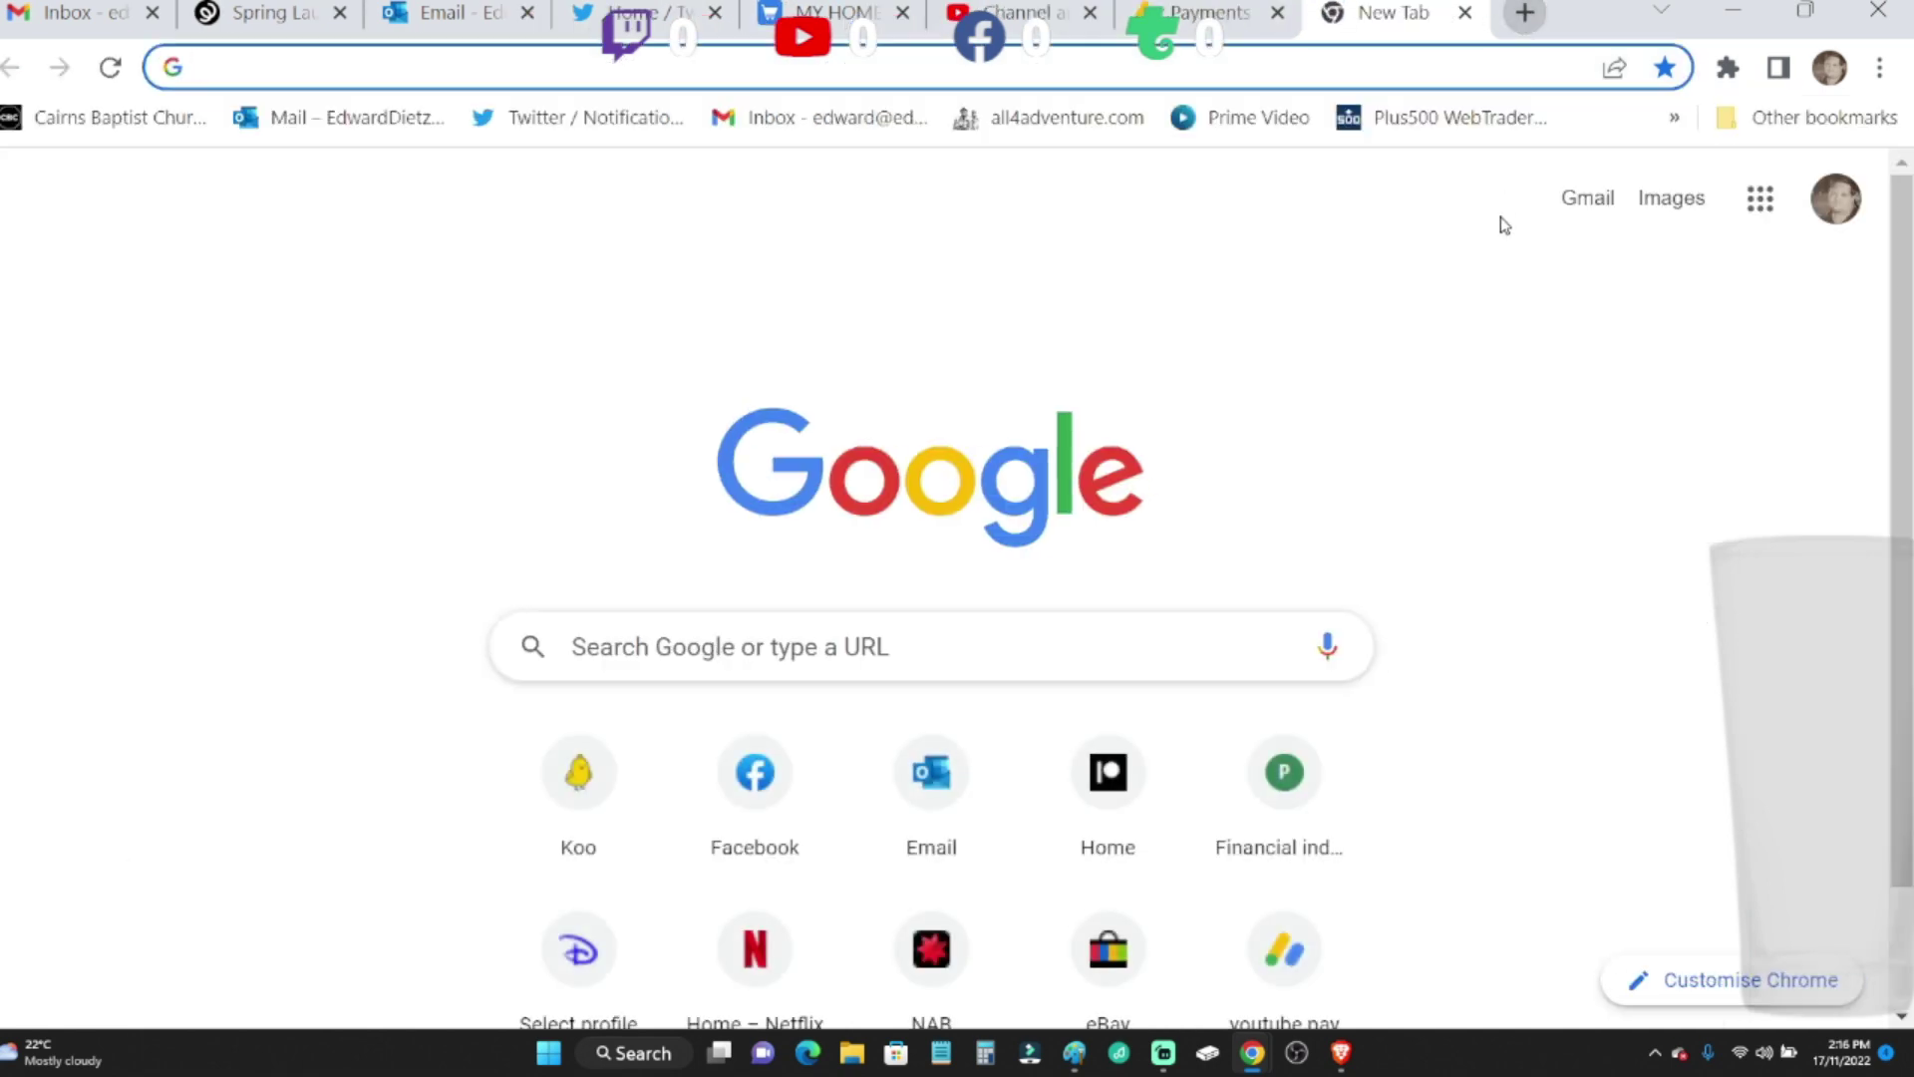
- Switch Patreon to the Creator account and view its Patrons list, showing zero active patrons
click(1131, 775)
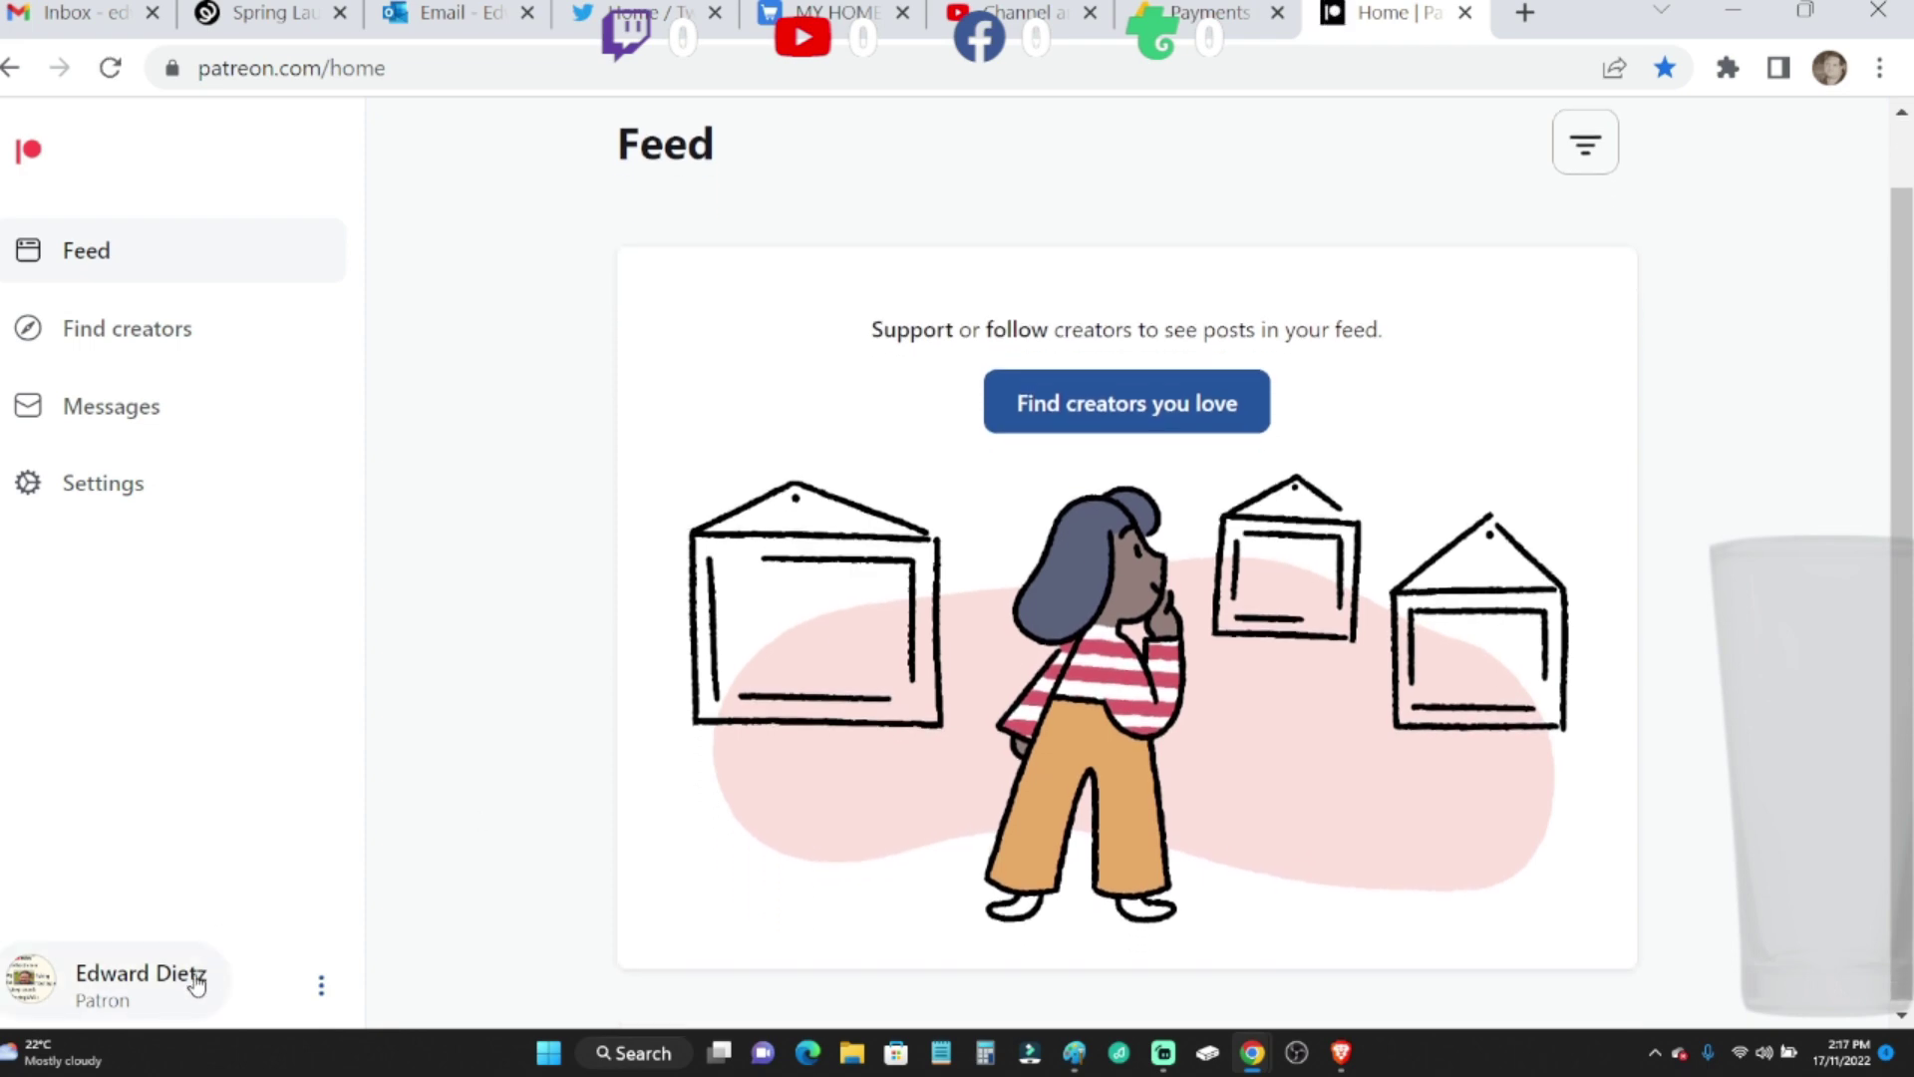
click(194, 983)
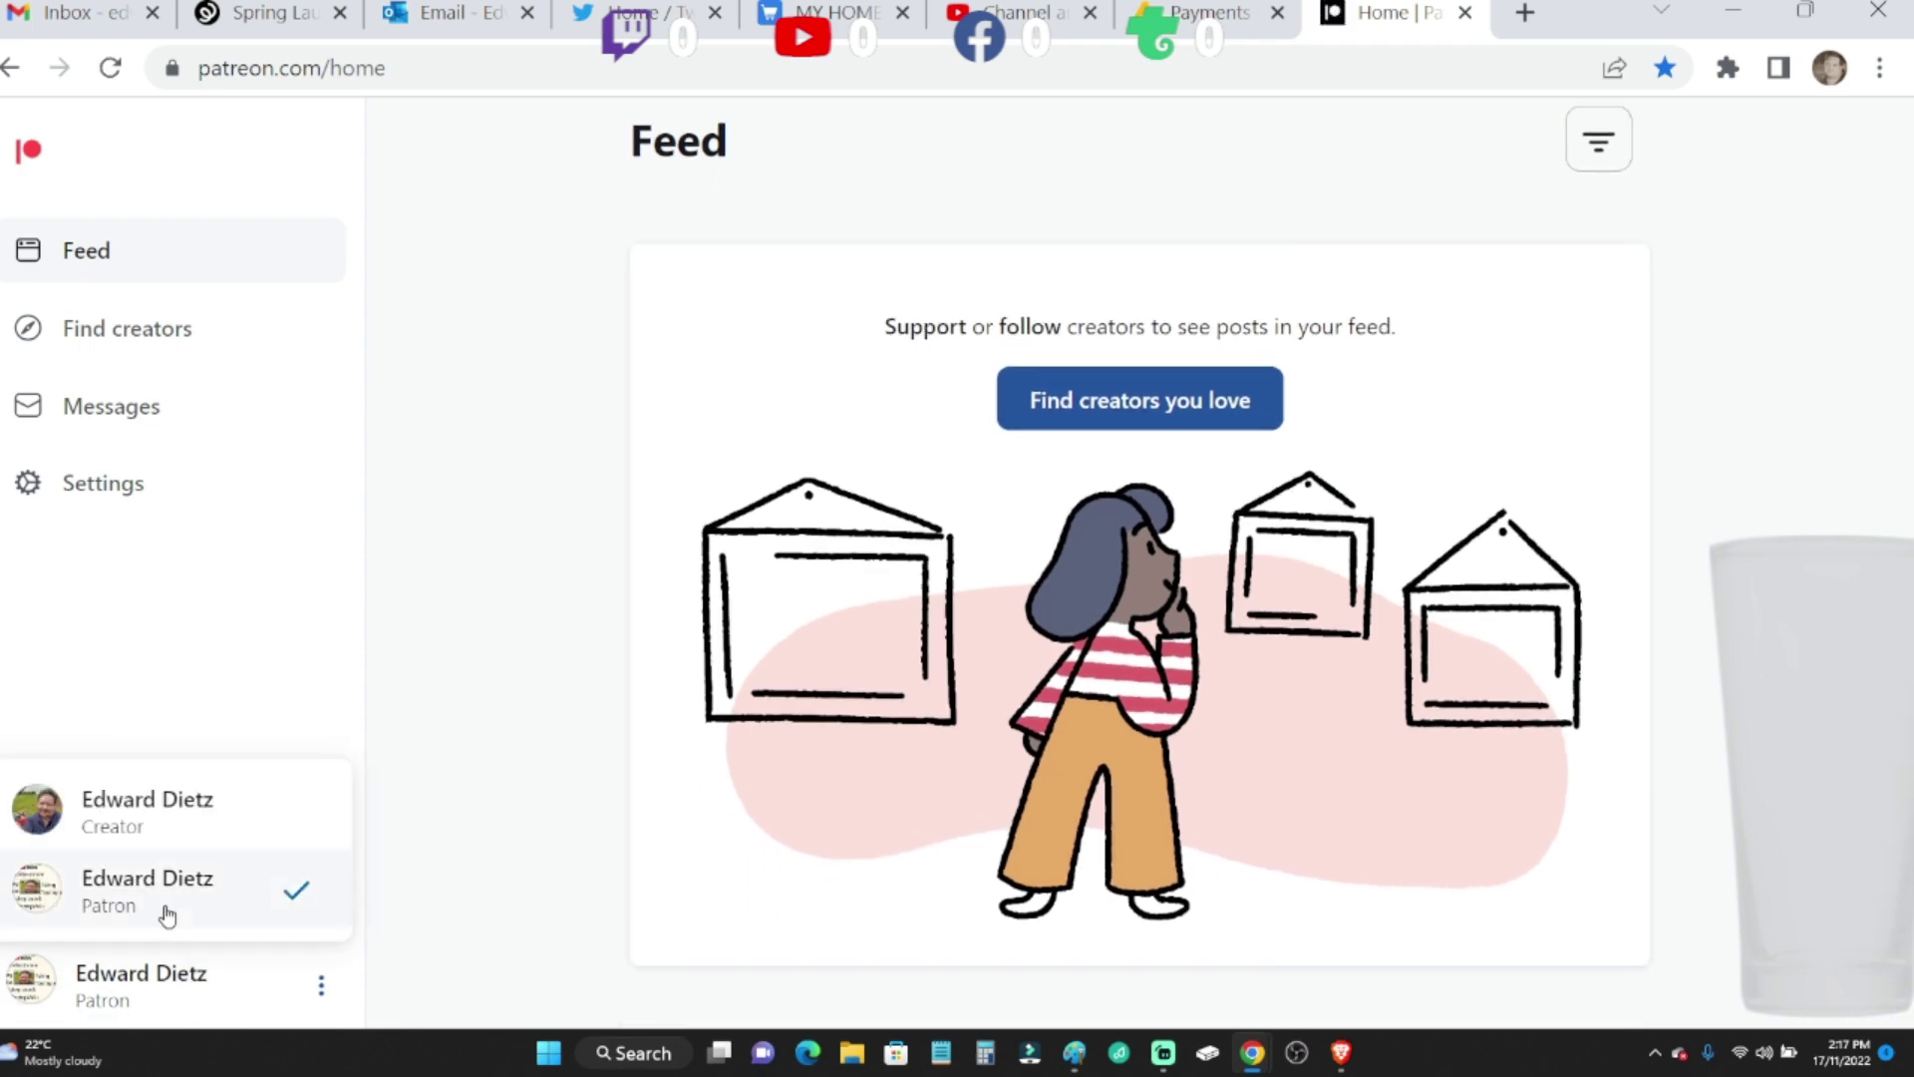
click(157, 846)
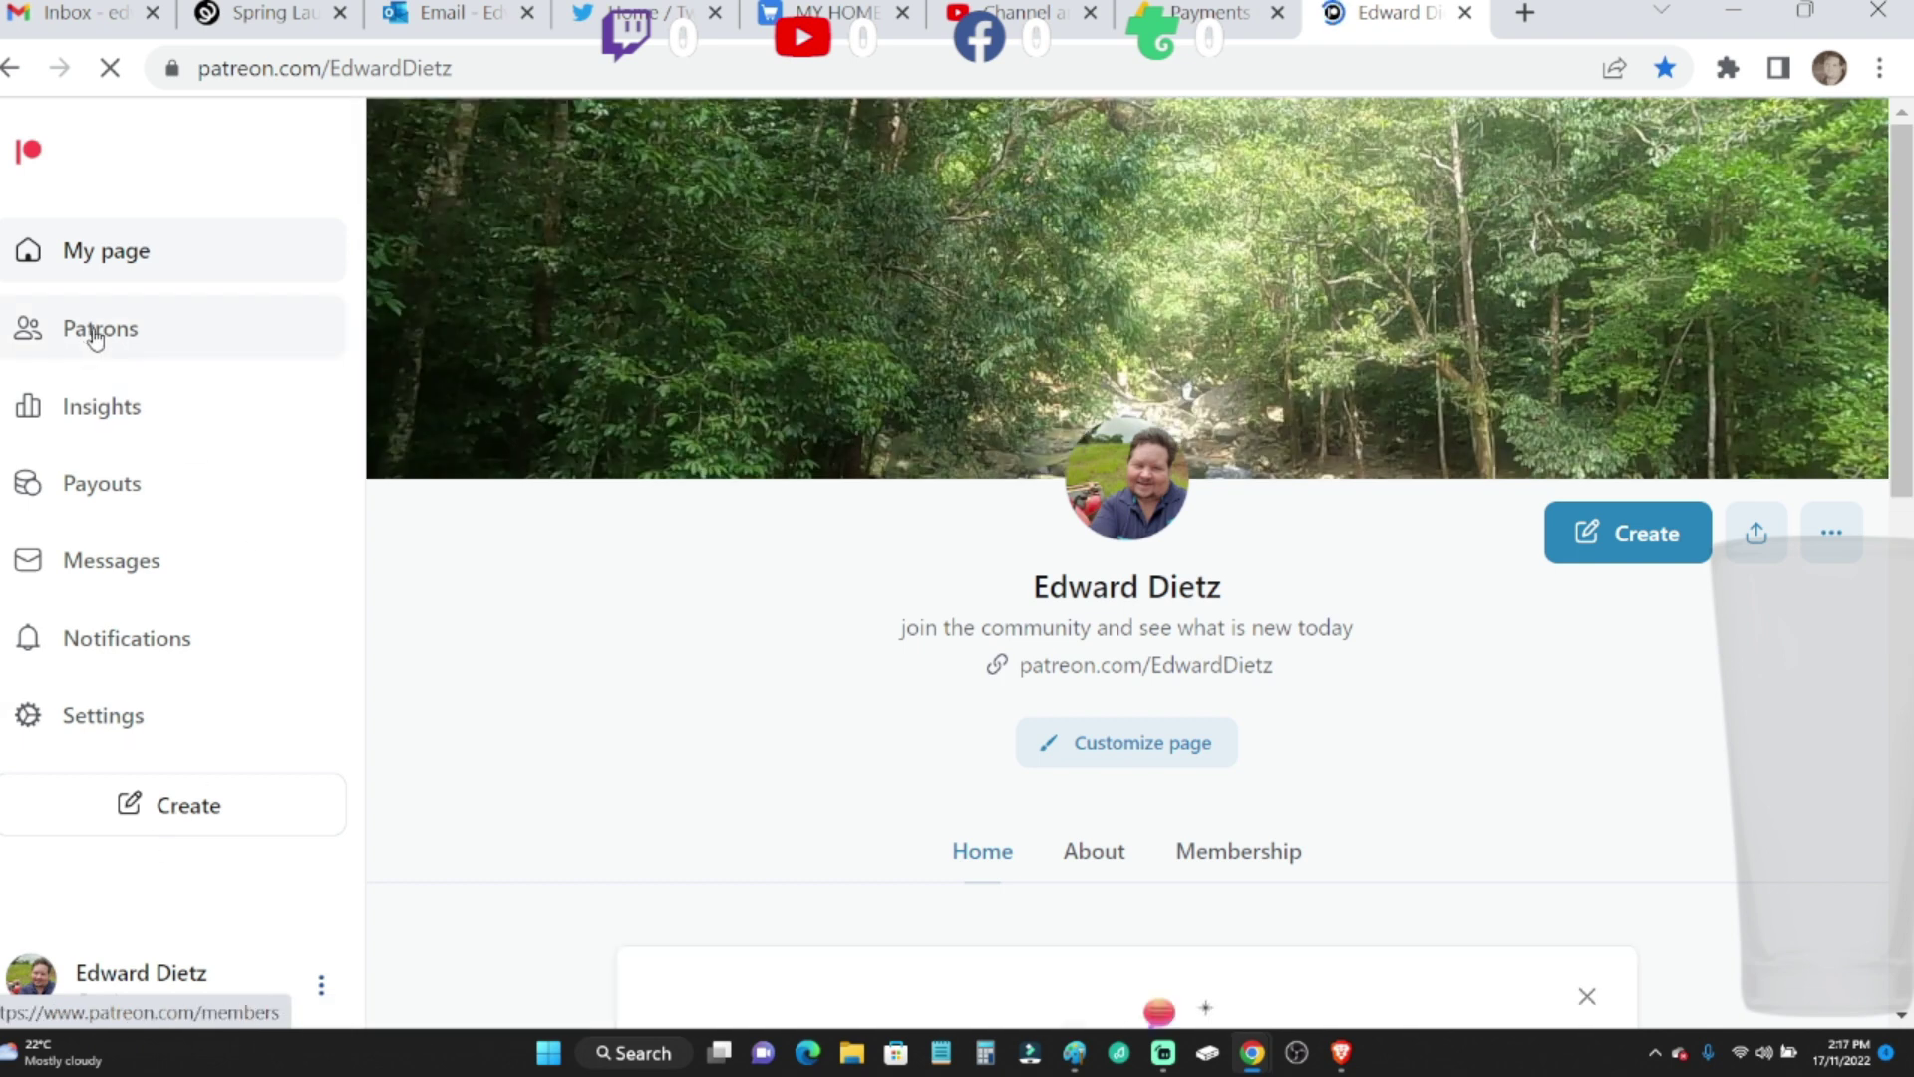
click(93, 337)
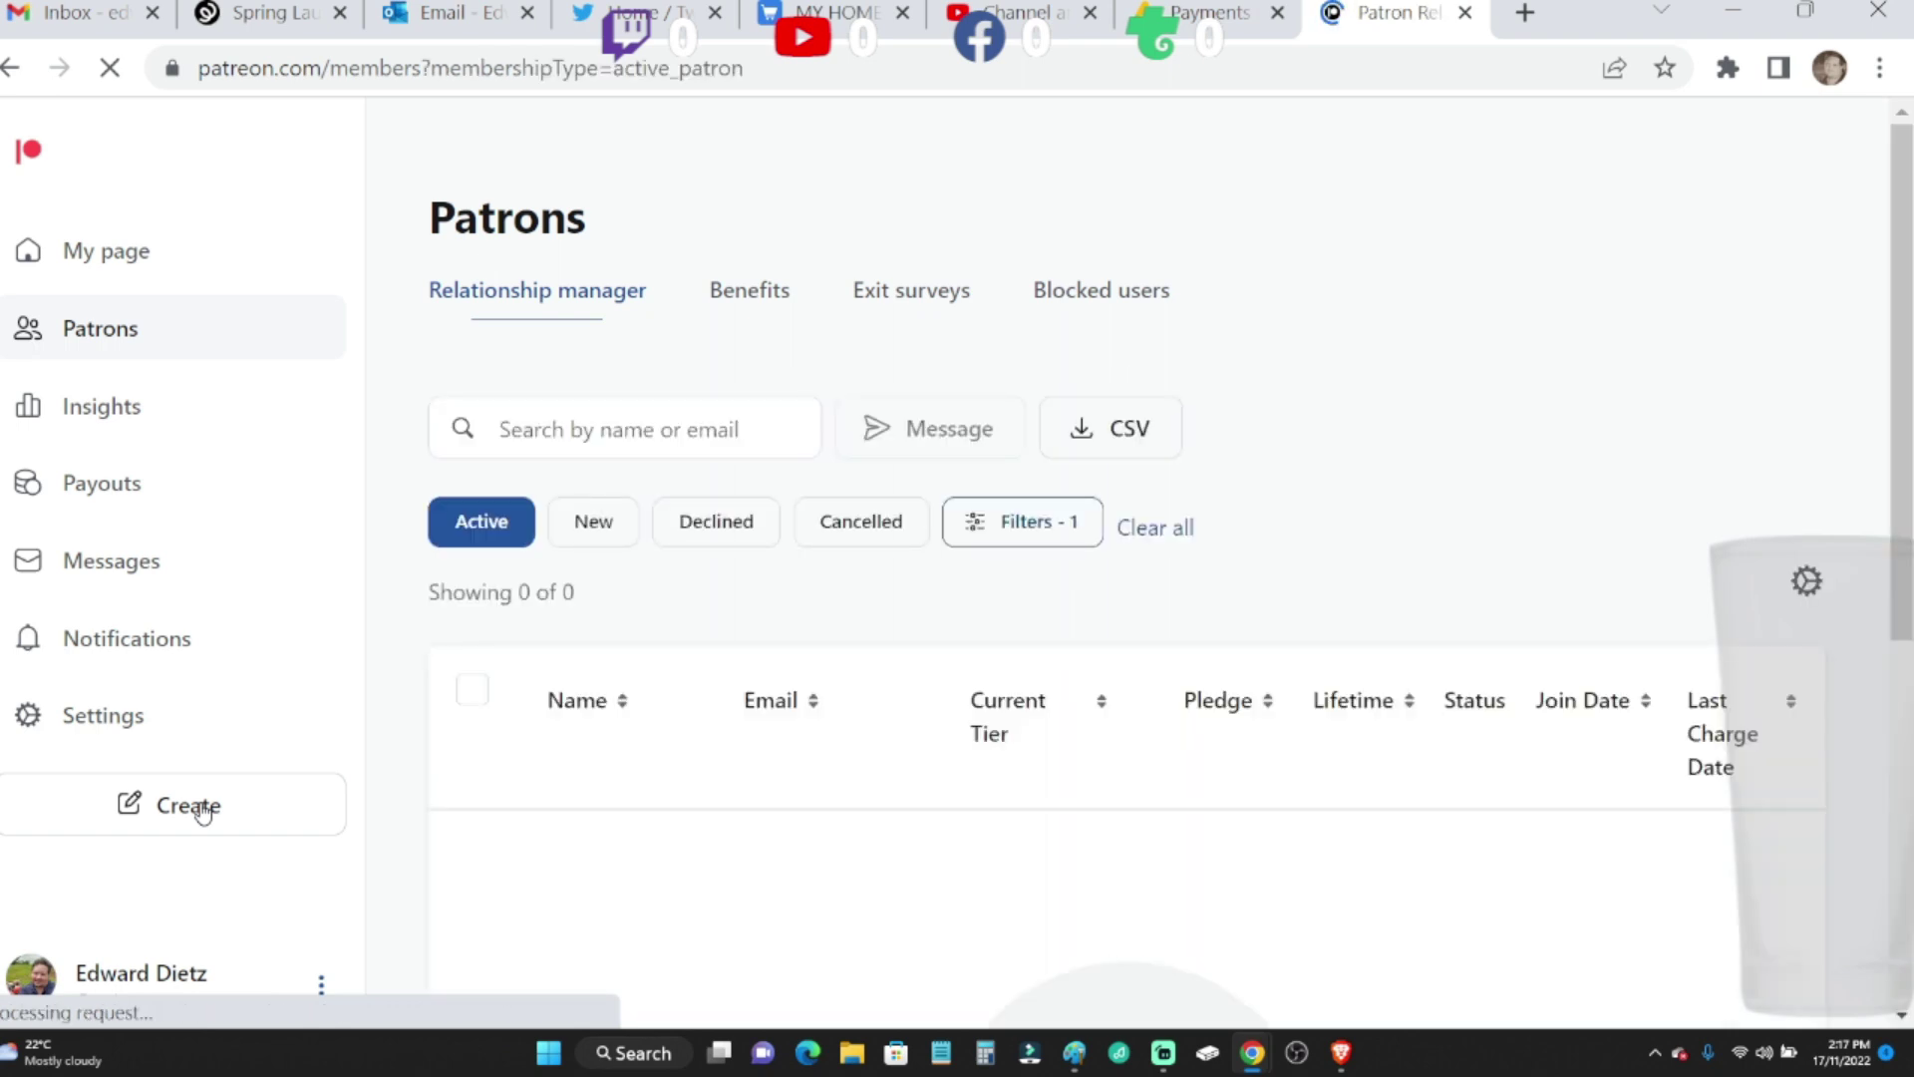
- Create a Patreon livestream post using Crowdcast, visible to the public
click(204, 810)
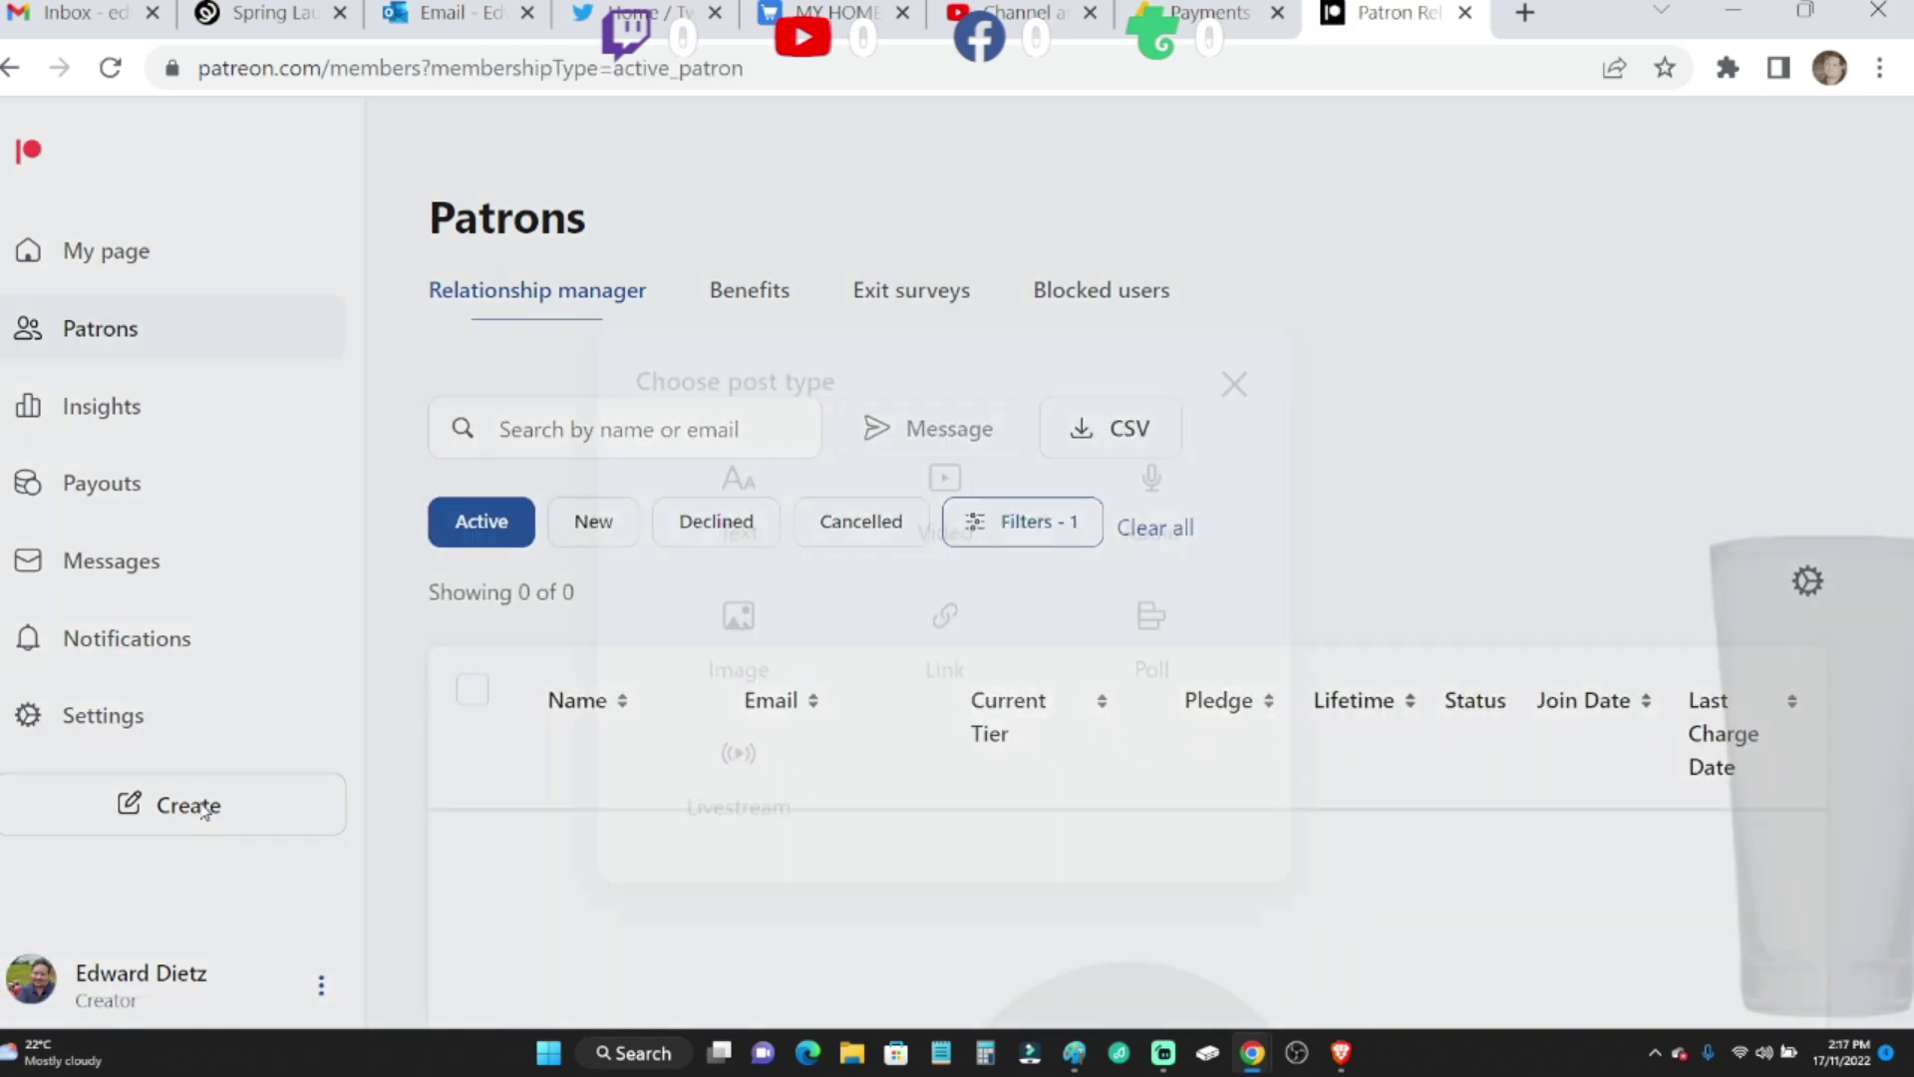
click(729, 744)
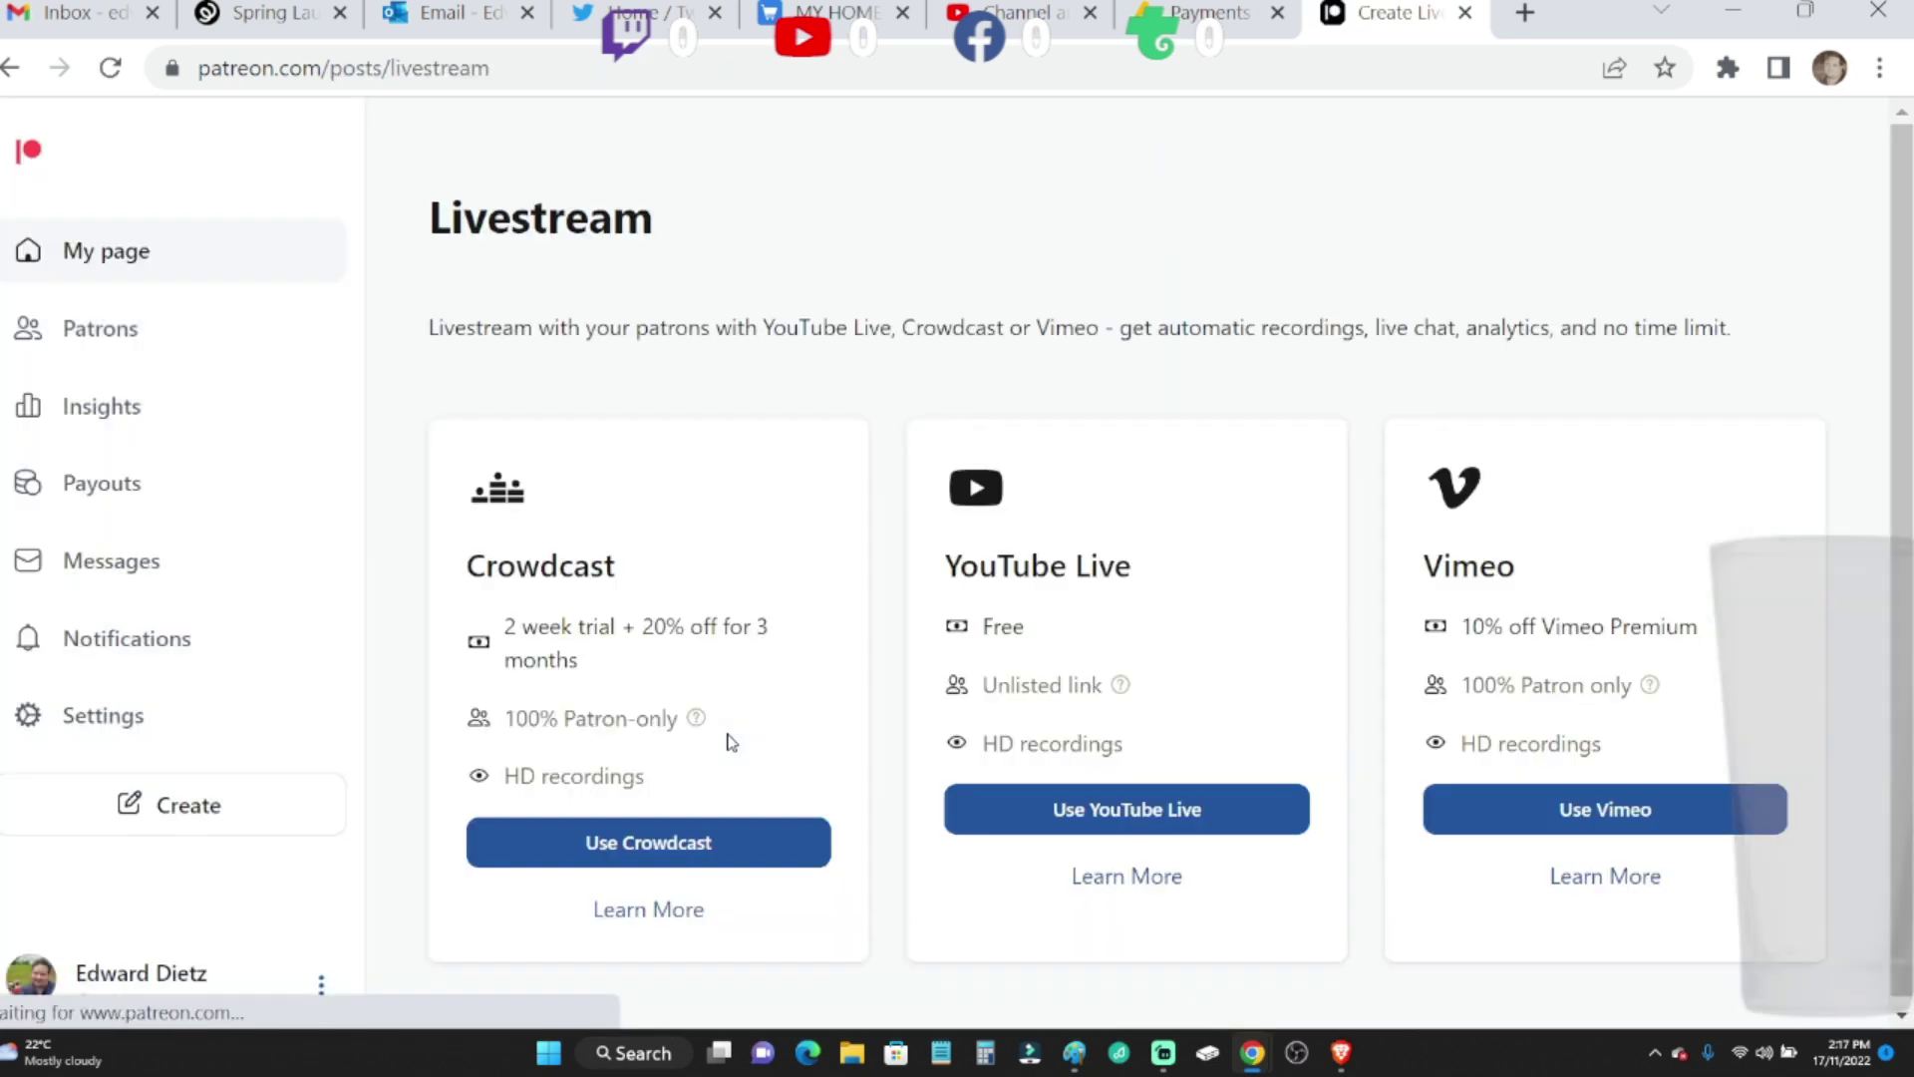
click(654, 842)
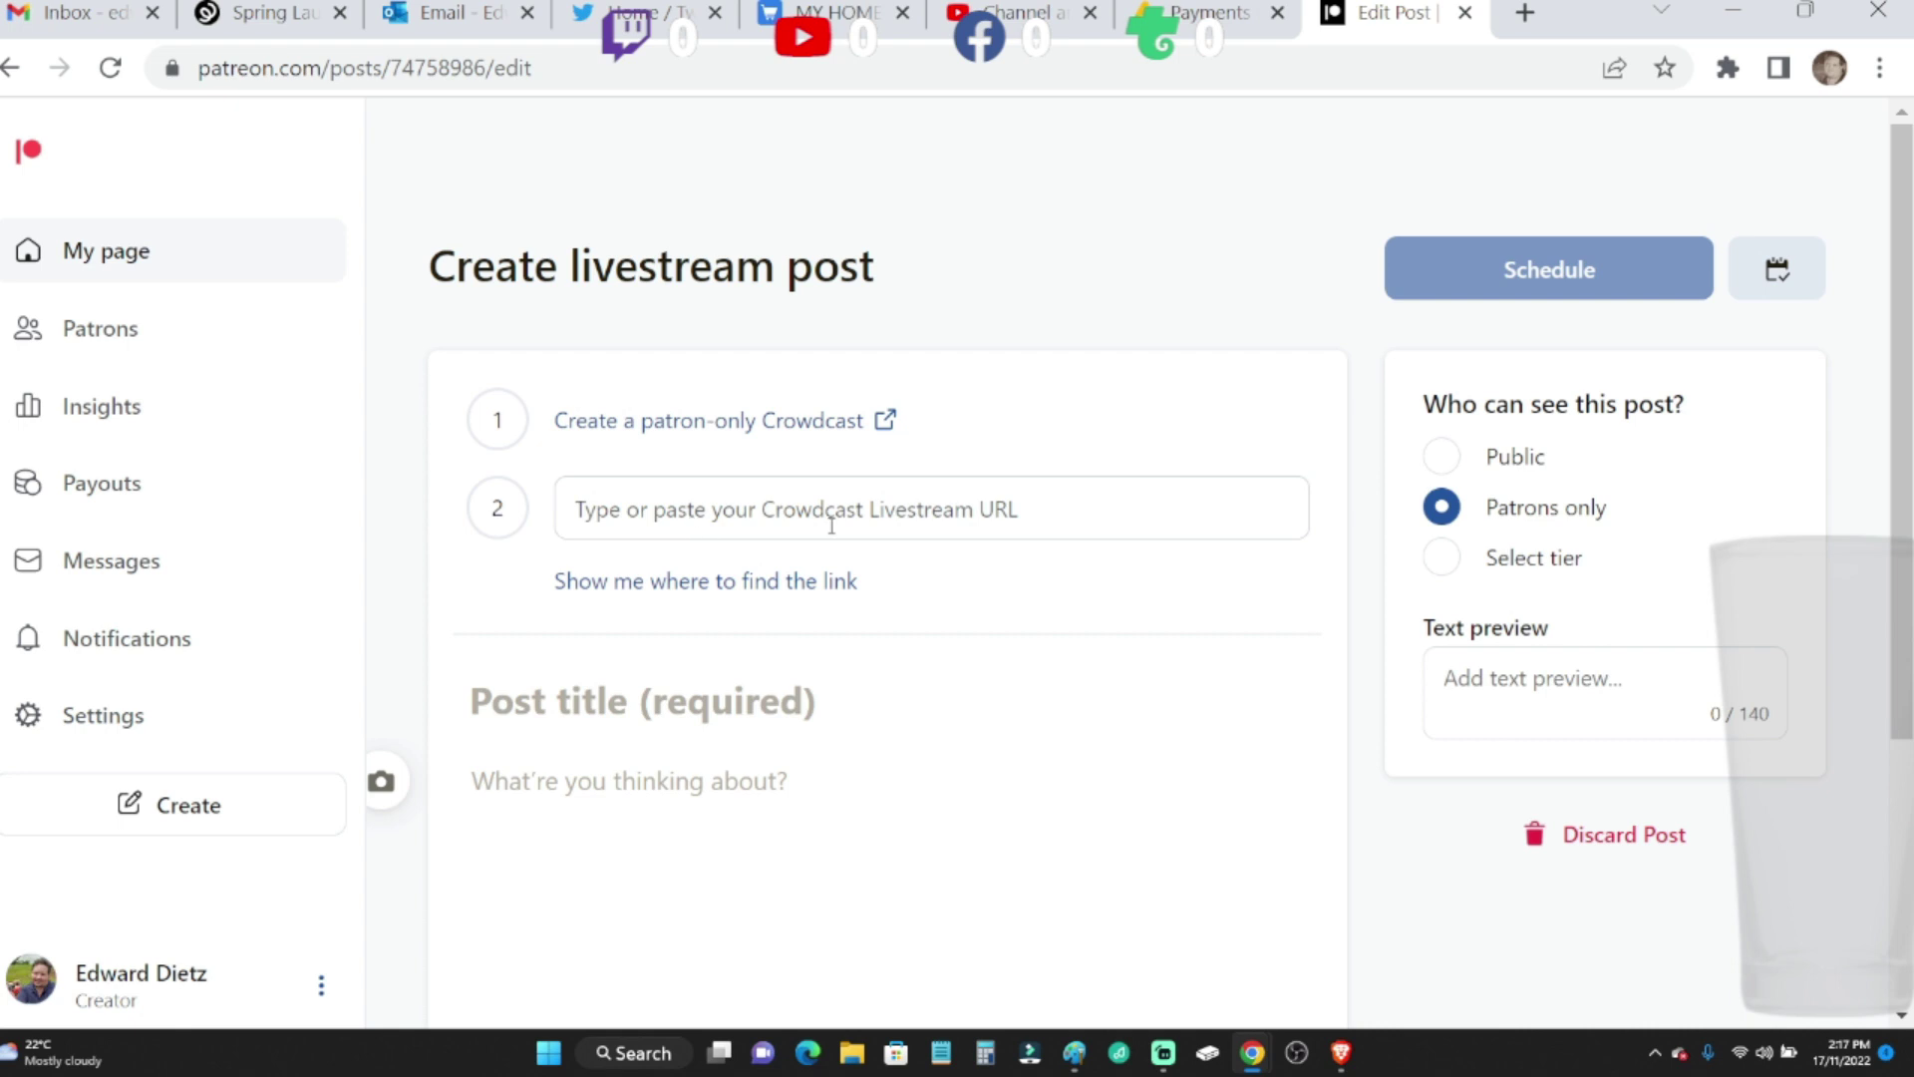
scroll(722, 799, down, 2)
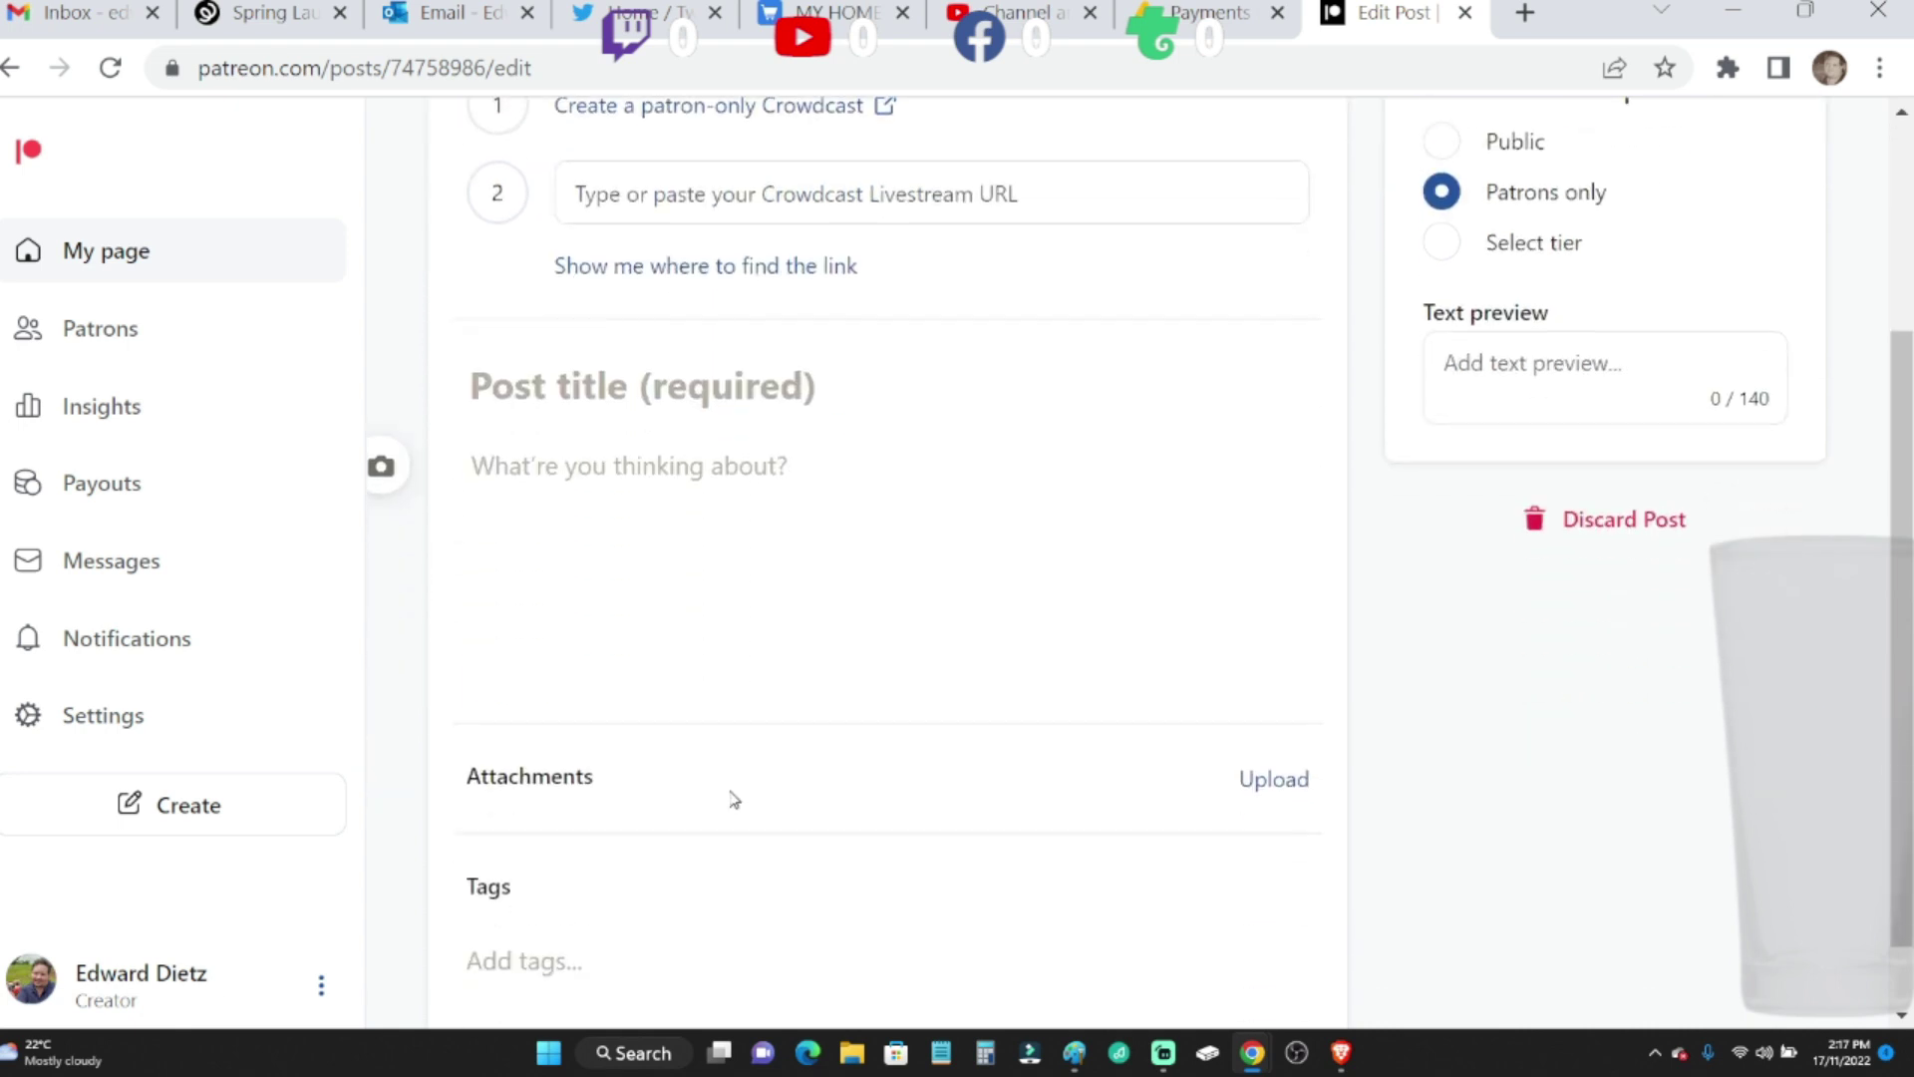
scroll(735, 858, down, 1)
scroll(748, 843, up, 1)
scroll(748, 842, up, 1)
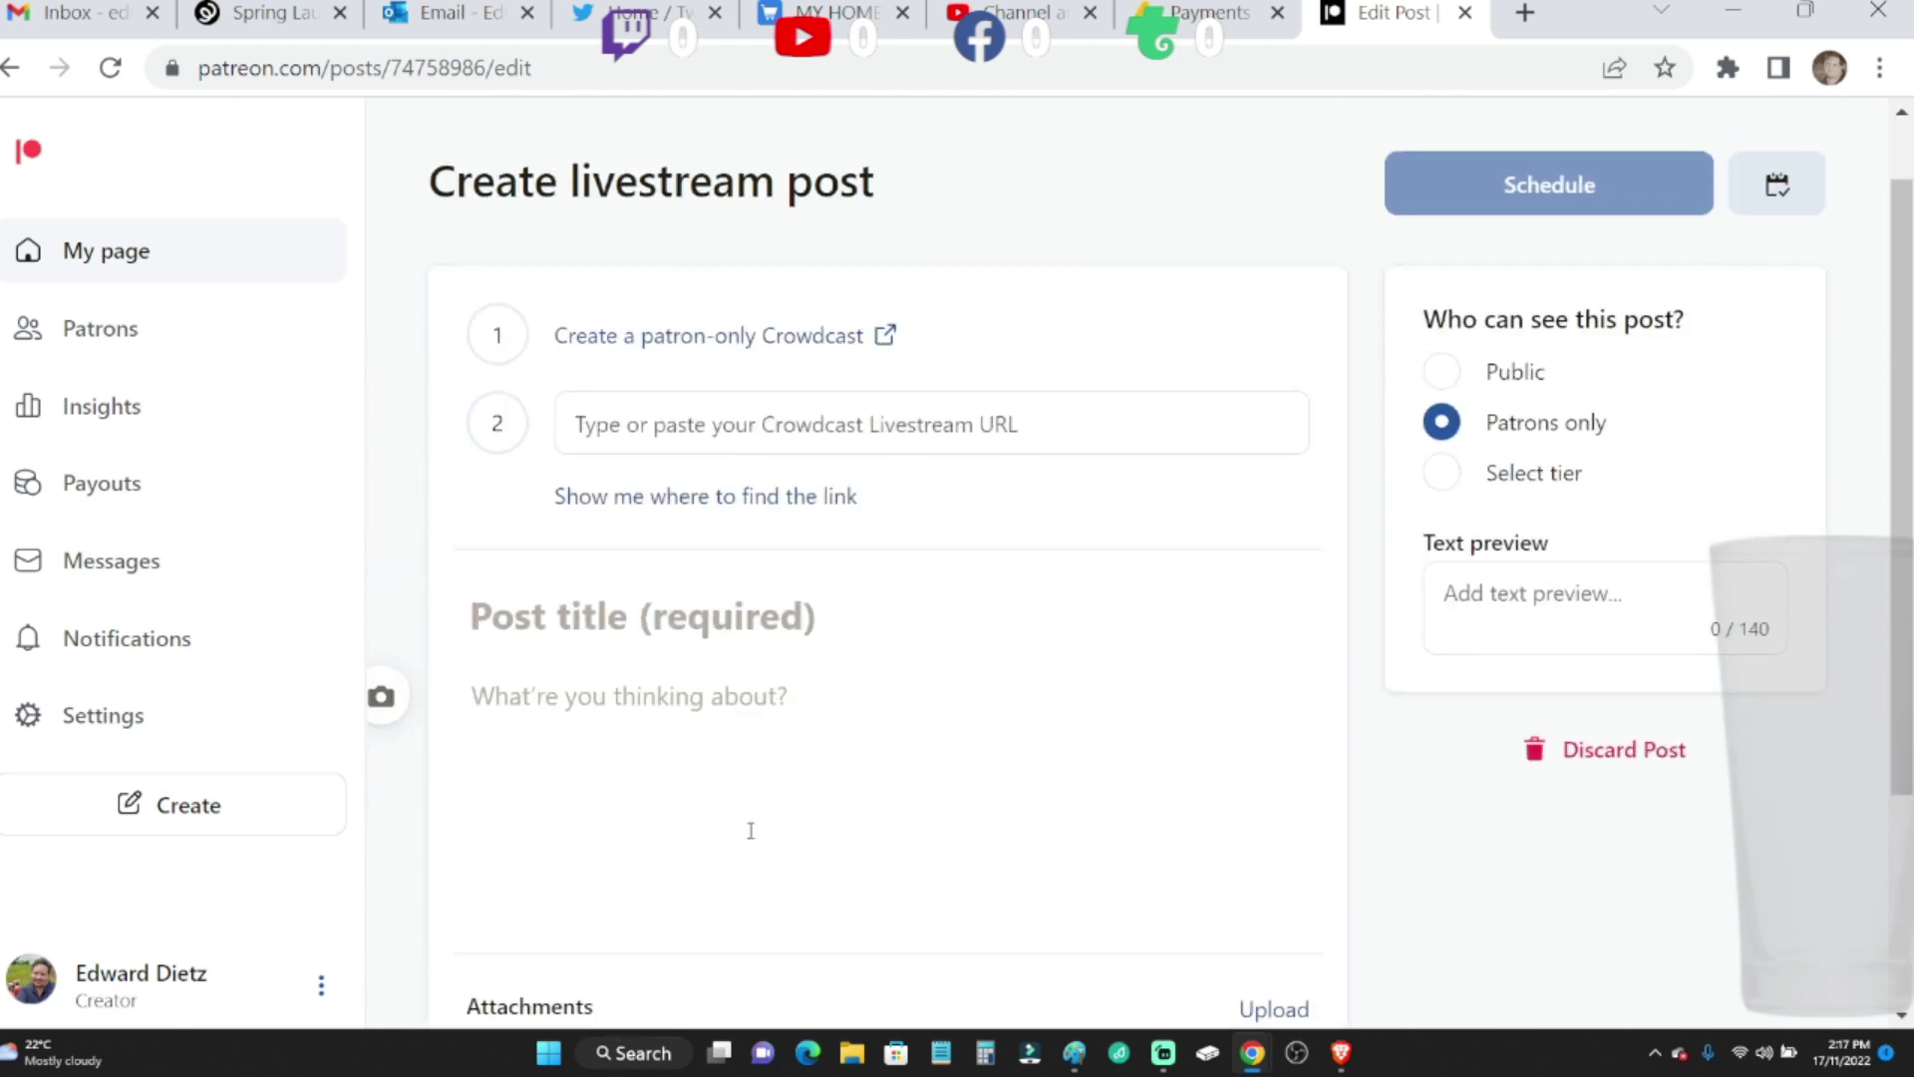
click(1433, 384)
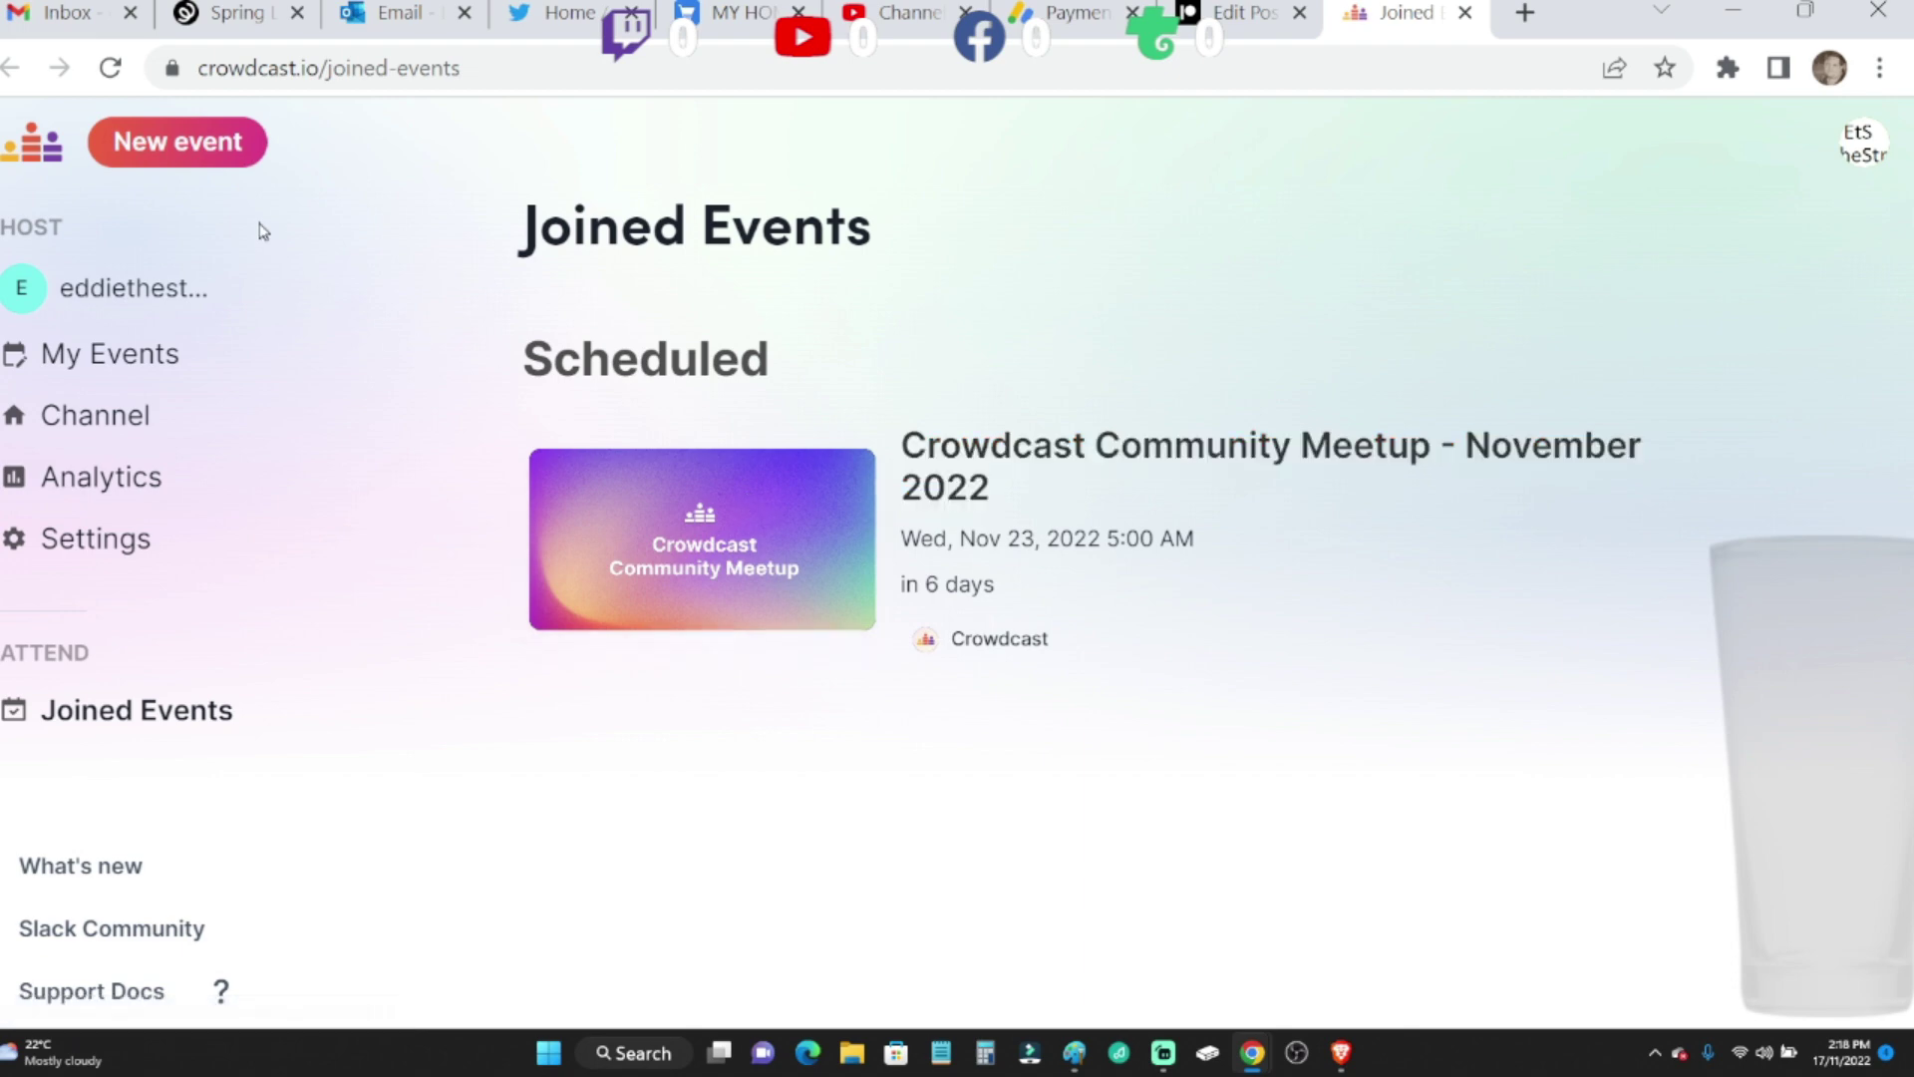
- Bring up Crowdcast's untitled New crowdcast event form, then a new blank Chrome tab
click(183, 144)
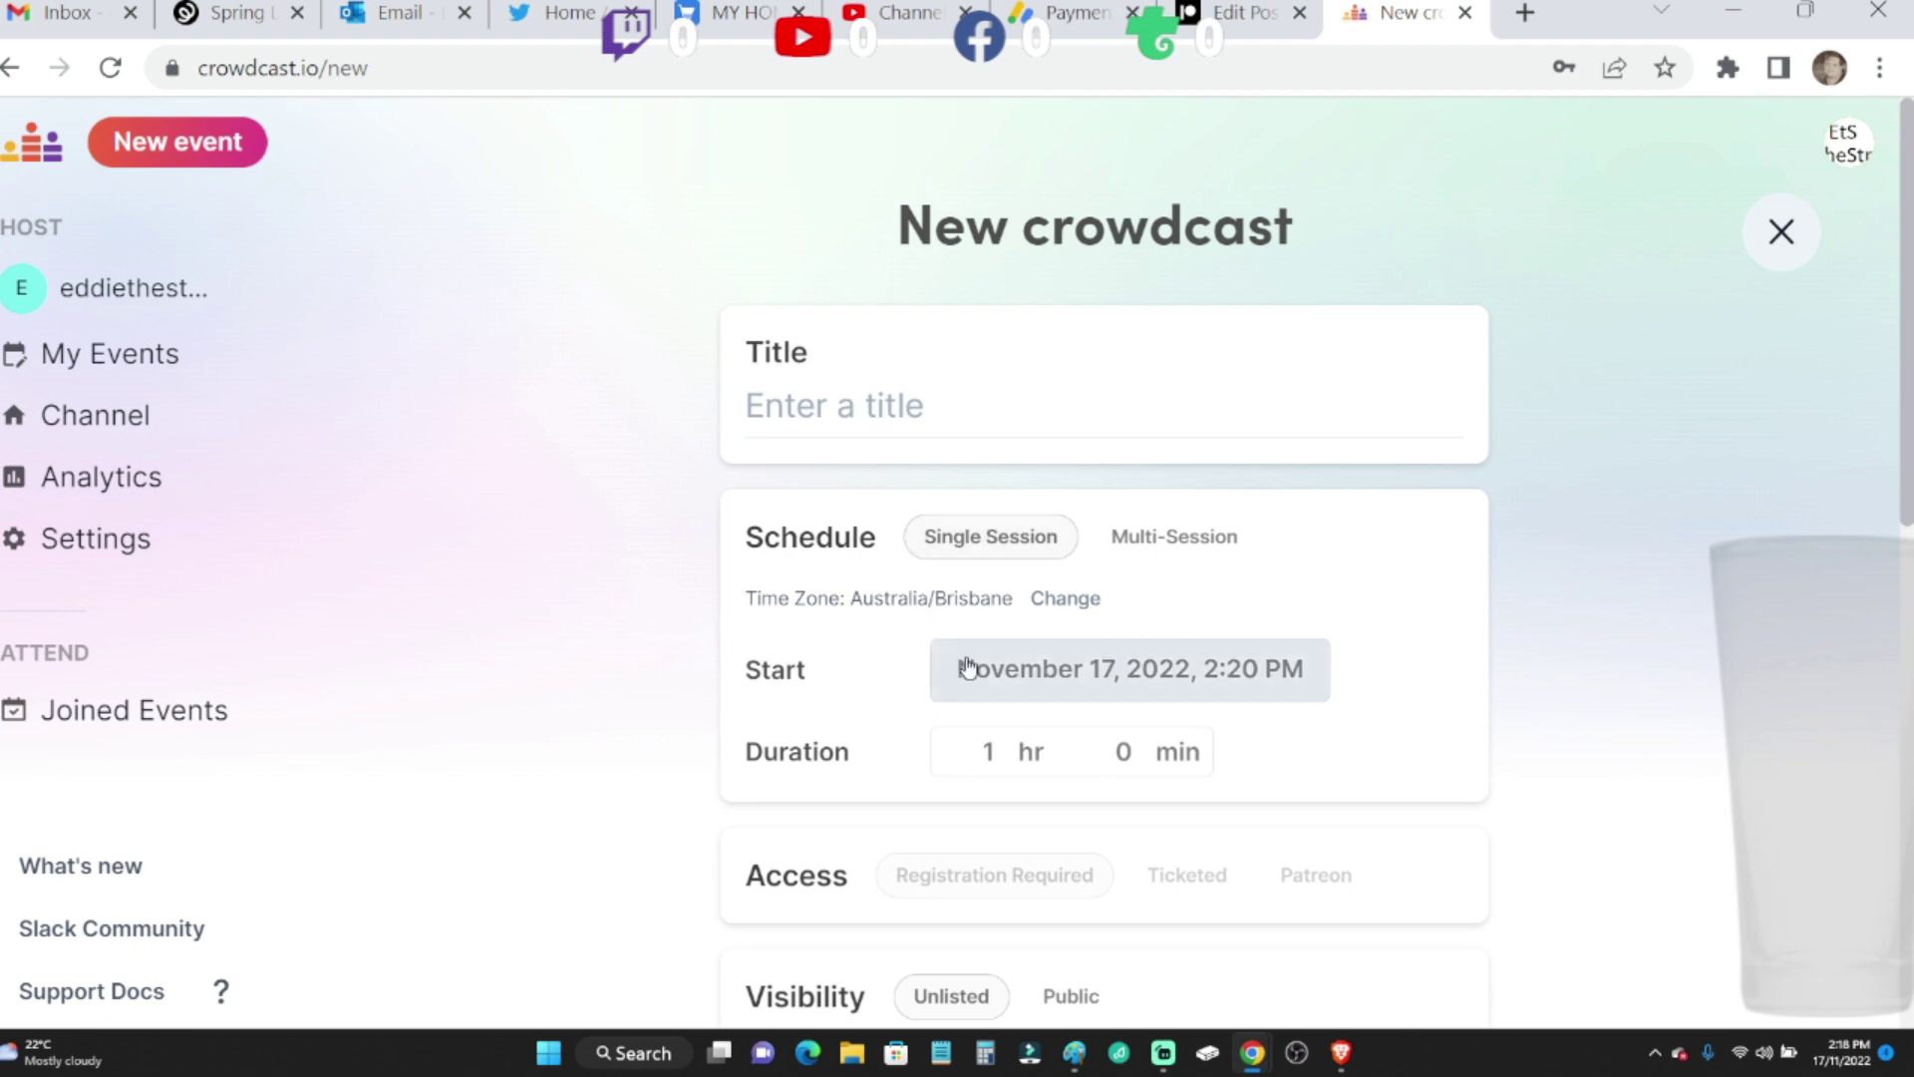
scroll(1030, 718, down, 2)
scroll(1030, 708, down, 2)
scroll(1030, 708, down, 2)
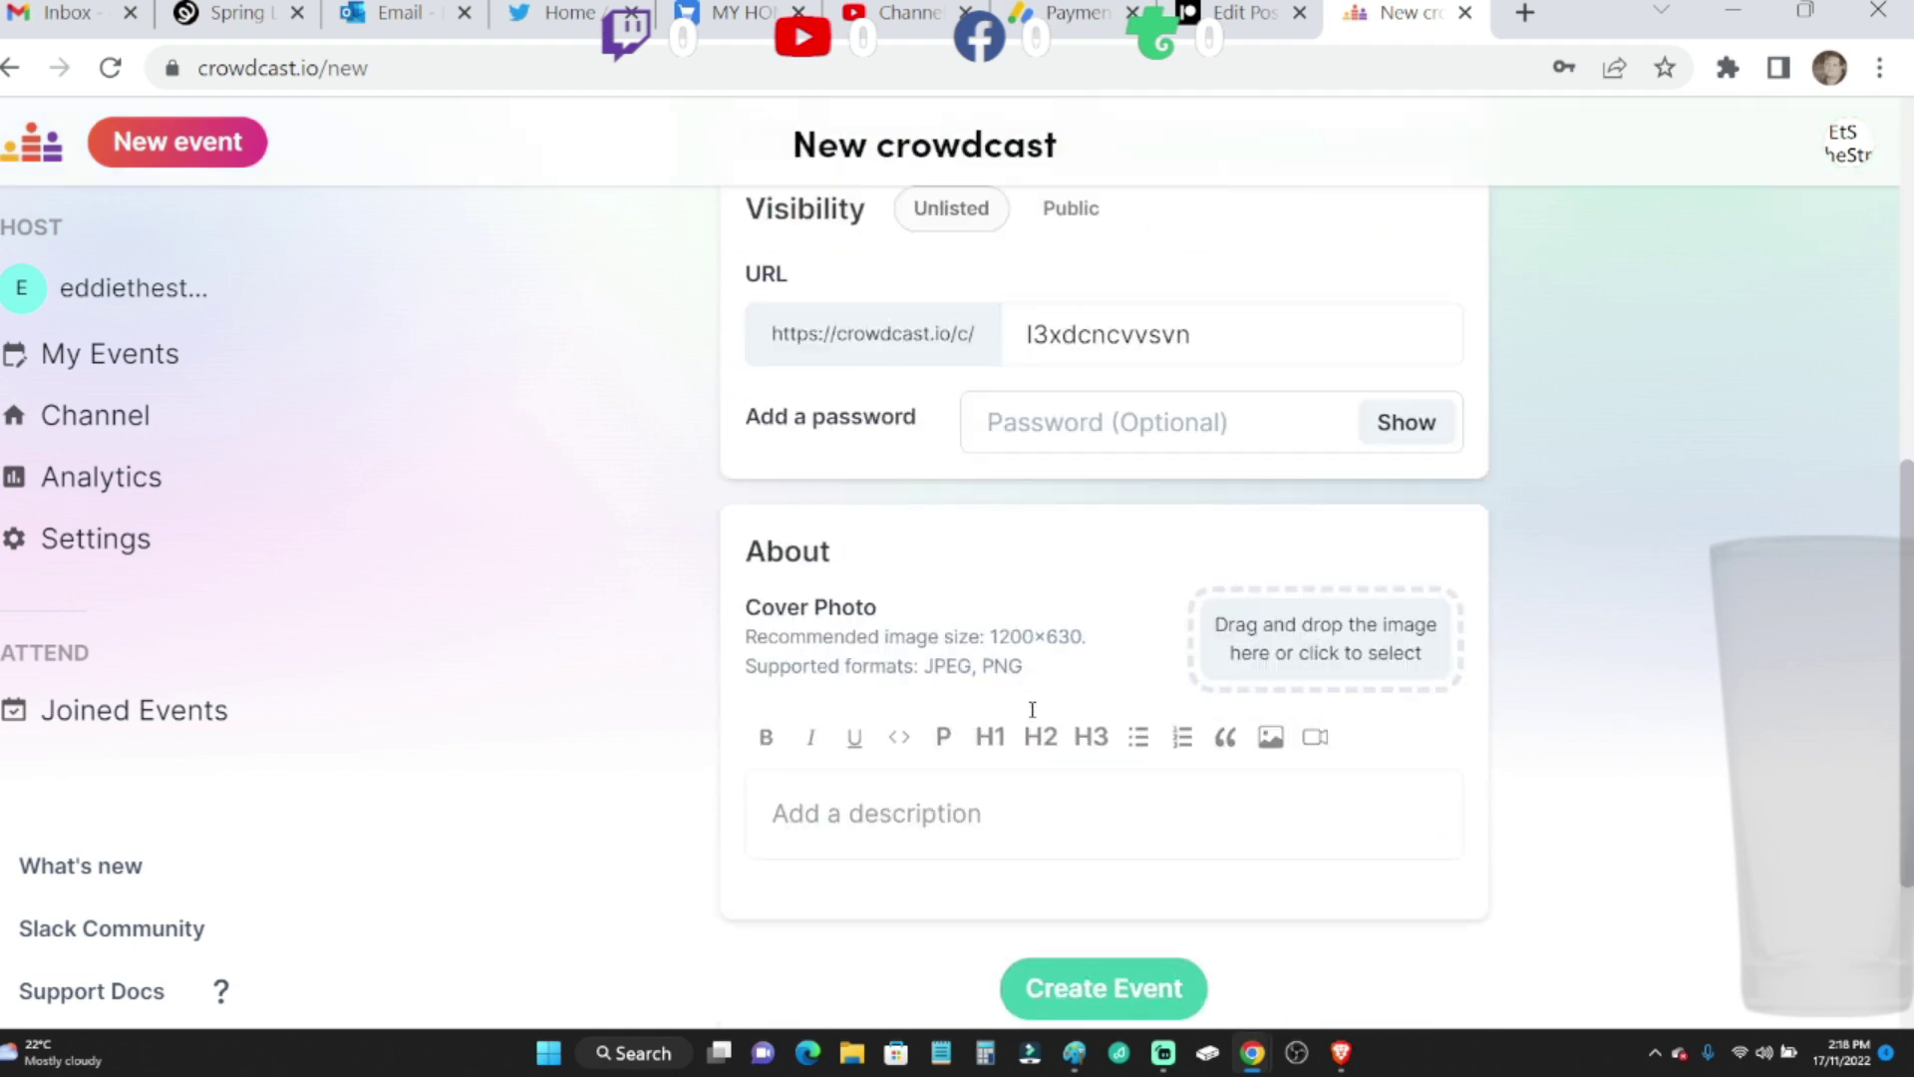
scroll(1032, 720, down, 2)
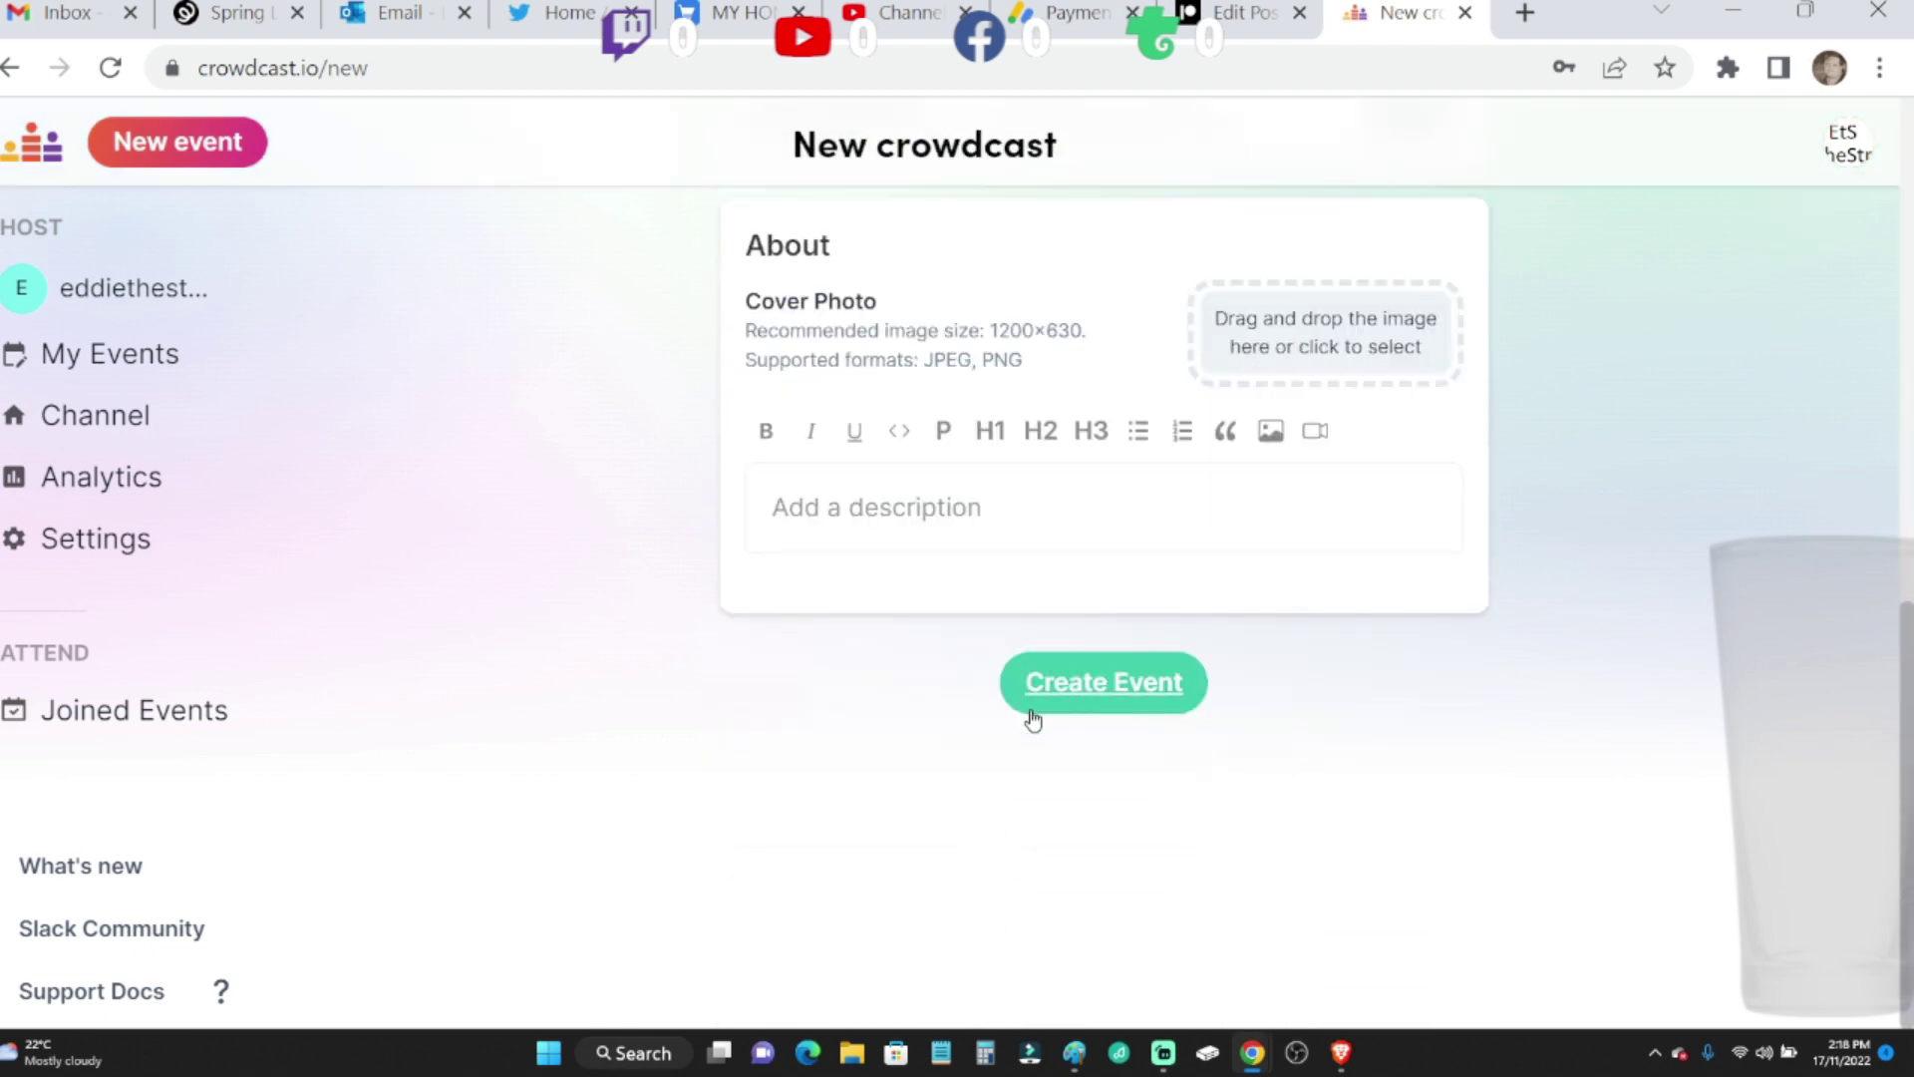
scroll(728, 513, up, 3)
scroll(726, 517, up, 3)
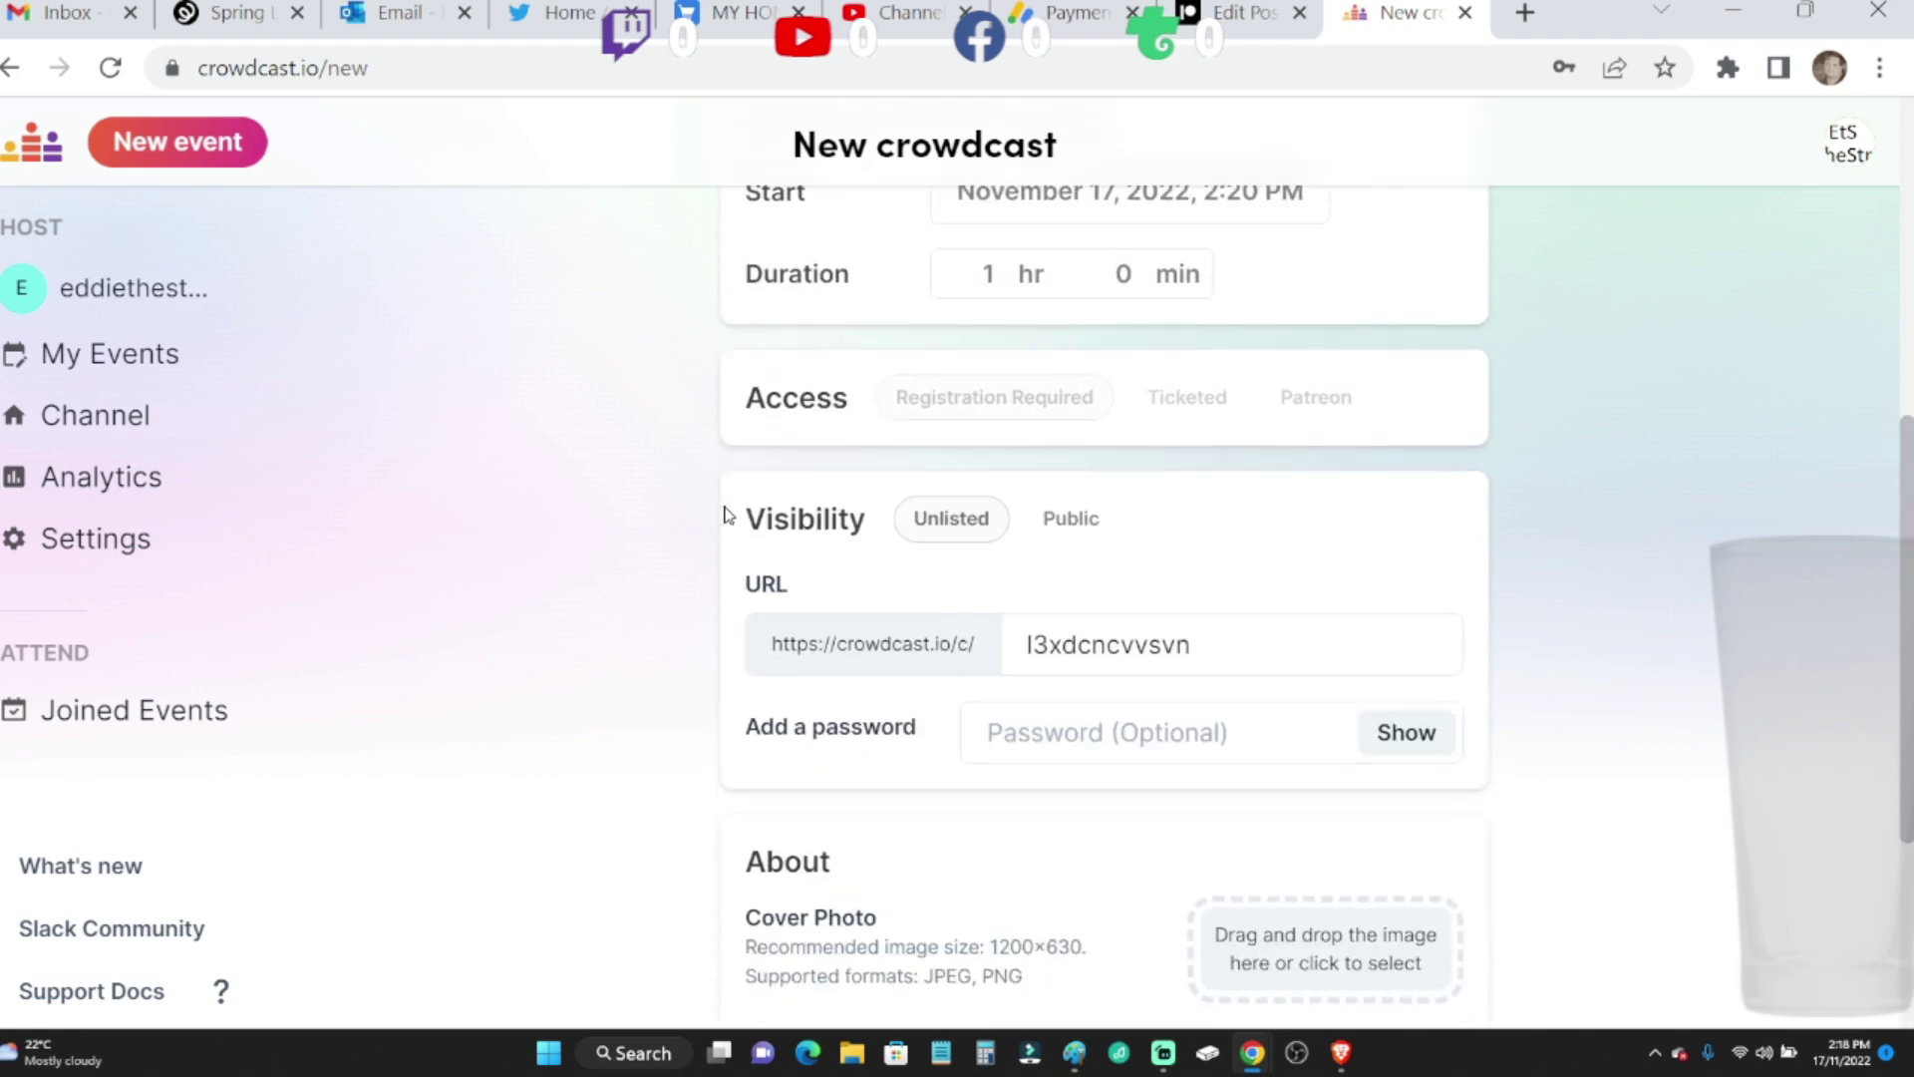
scroll(728, 513, up, 2)
scroll(726, 514, up, 1)
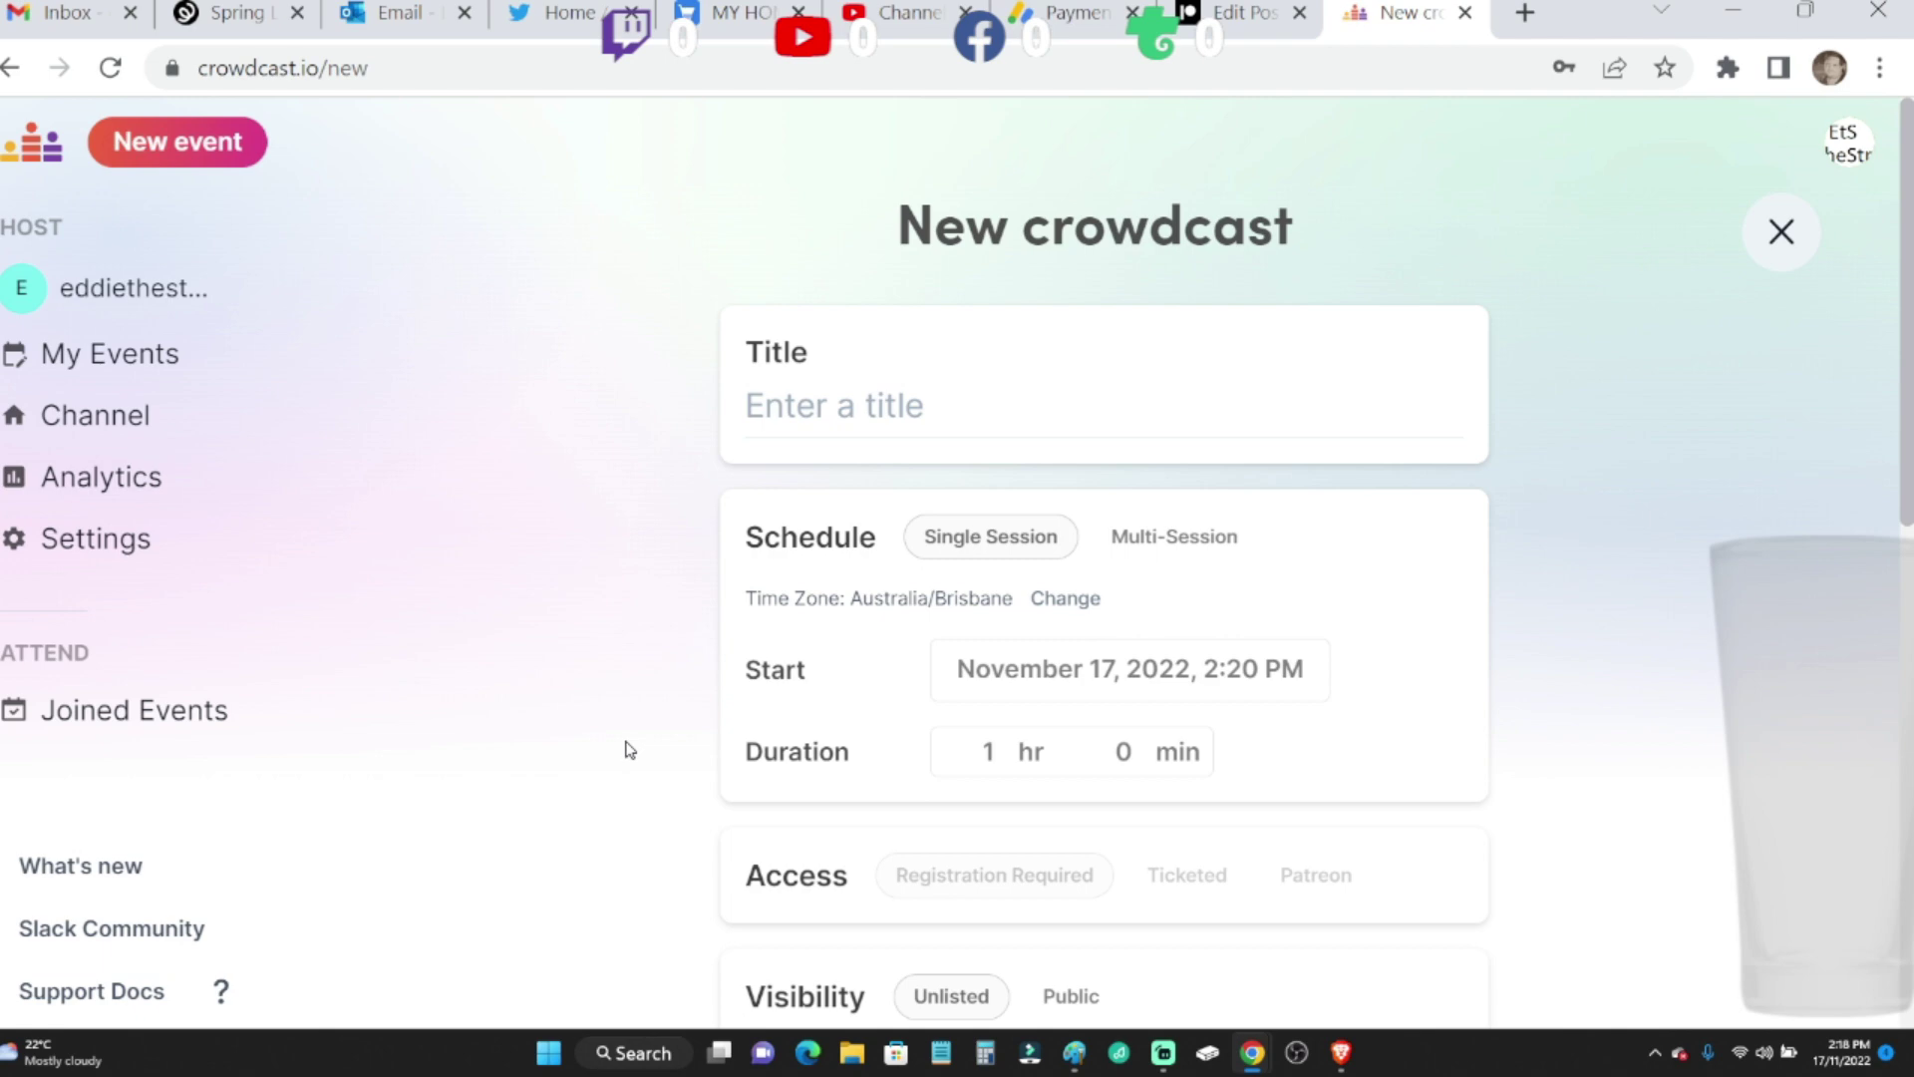
scroll(627, 750, down, 1)
scroll(627, 749, down, 1)
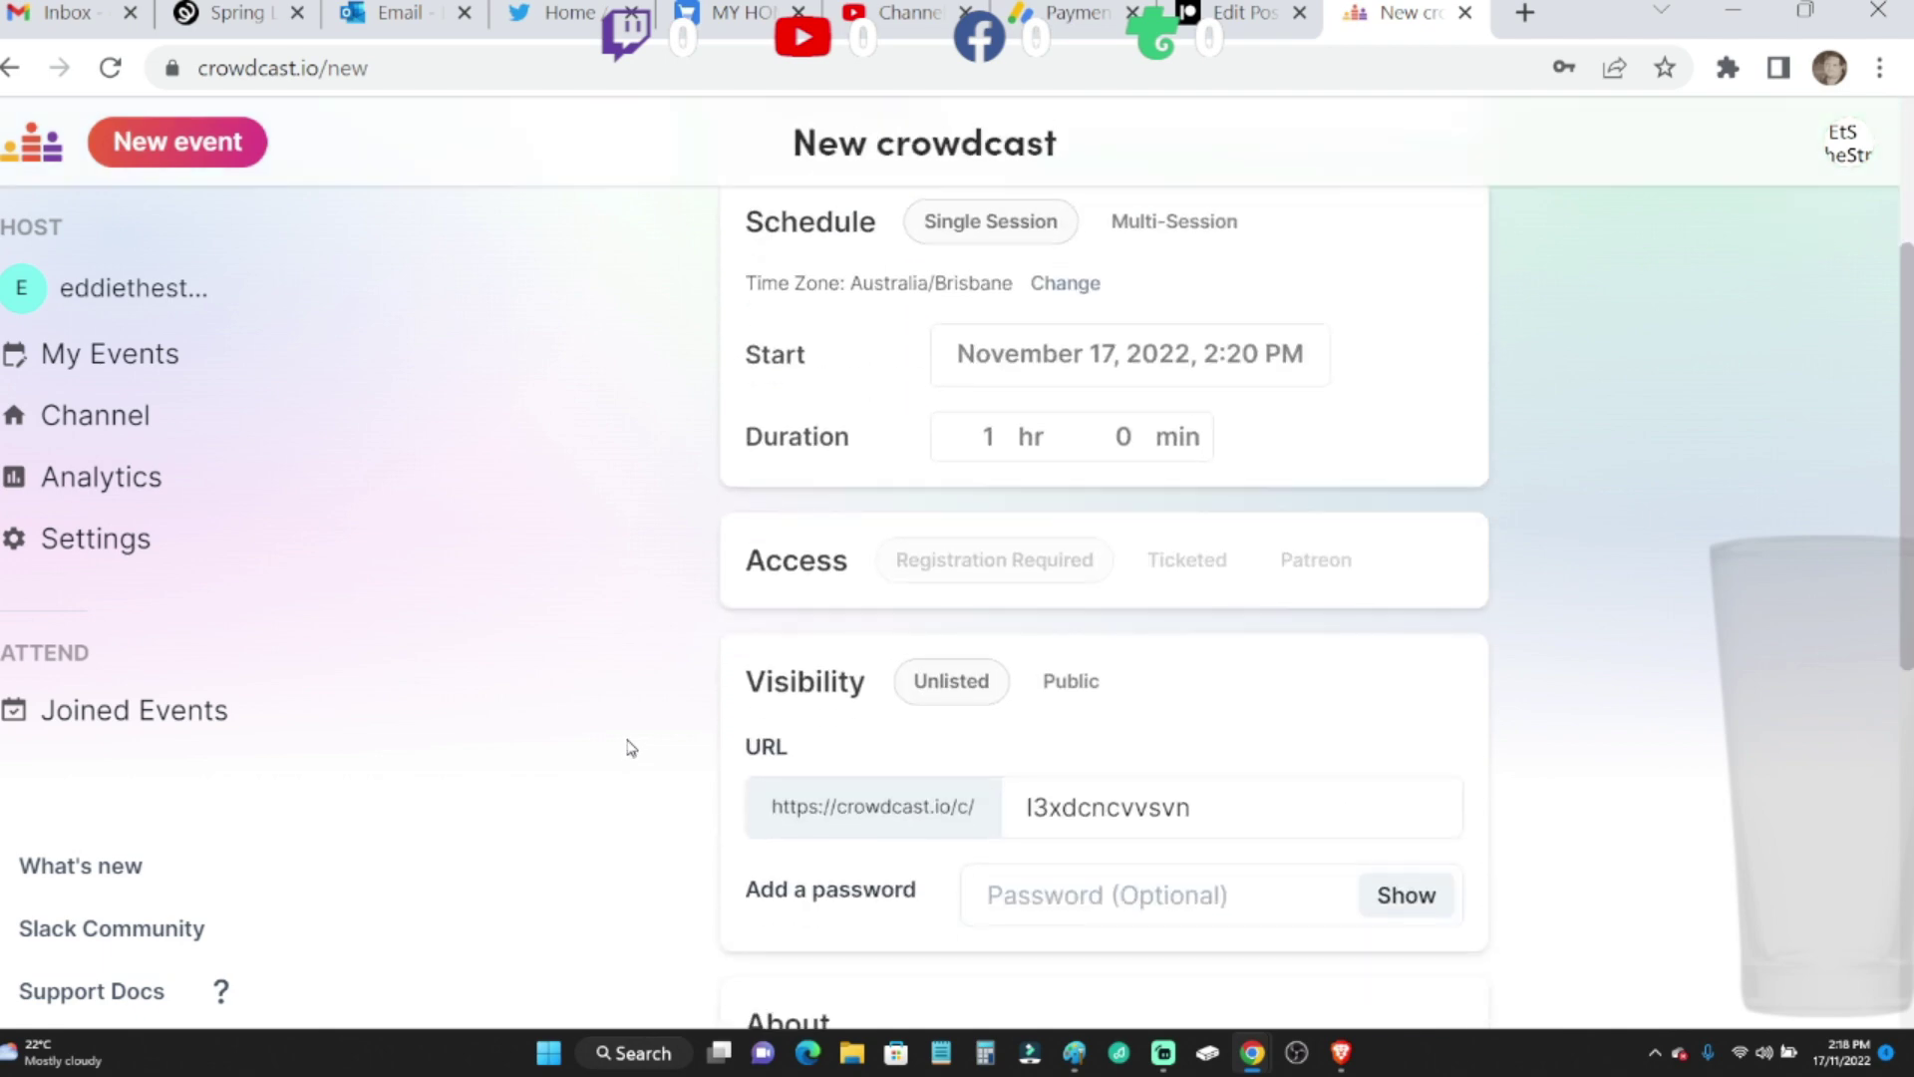
scroll(630, 748, down, 1)
scroll(629, 748, down, 1)
scroll(628, 749, down, 1)
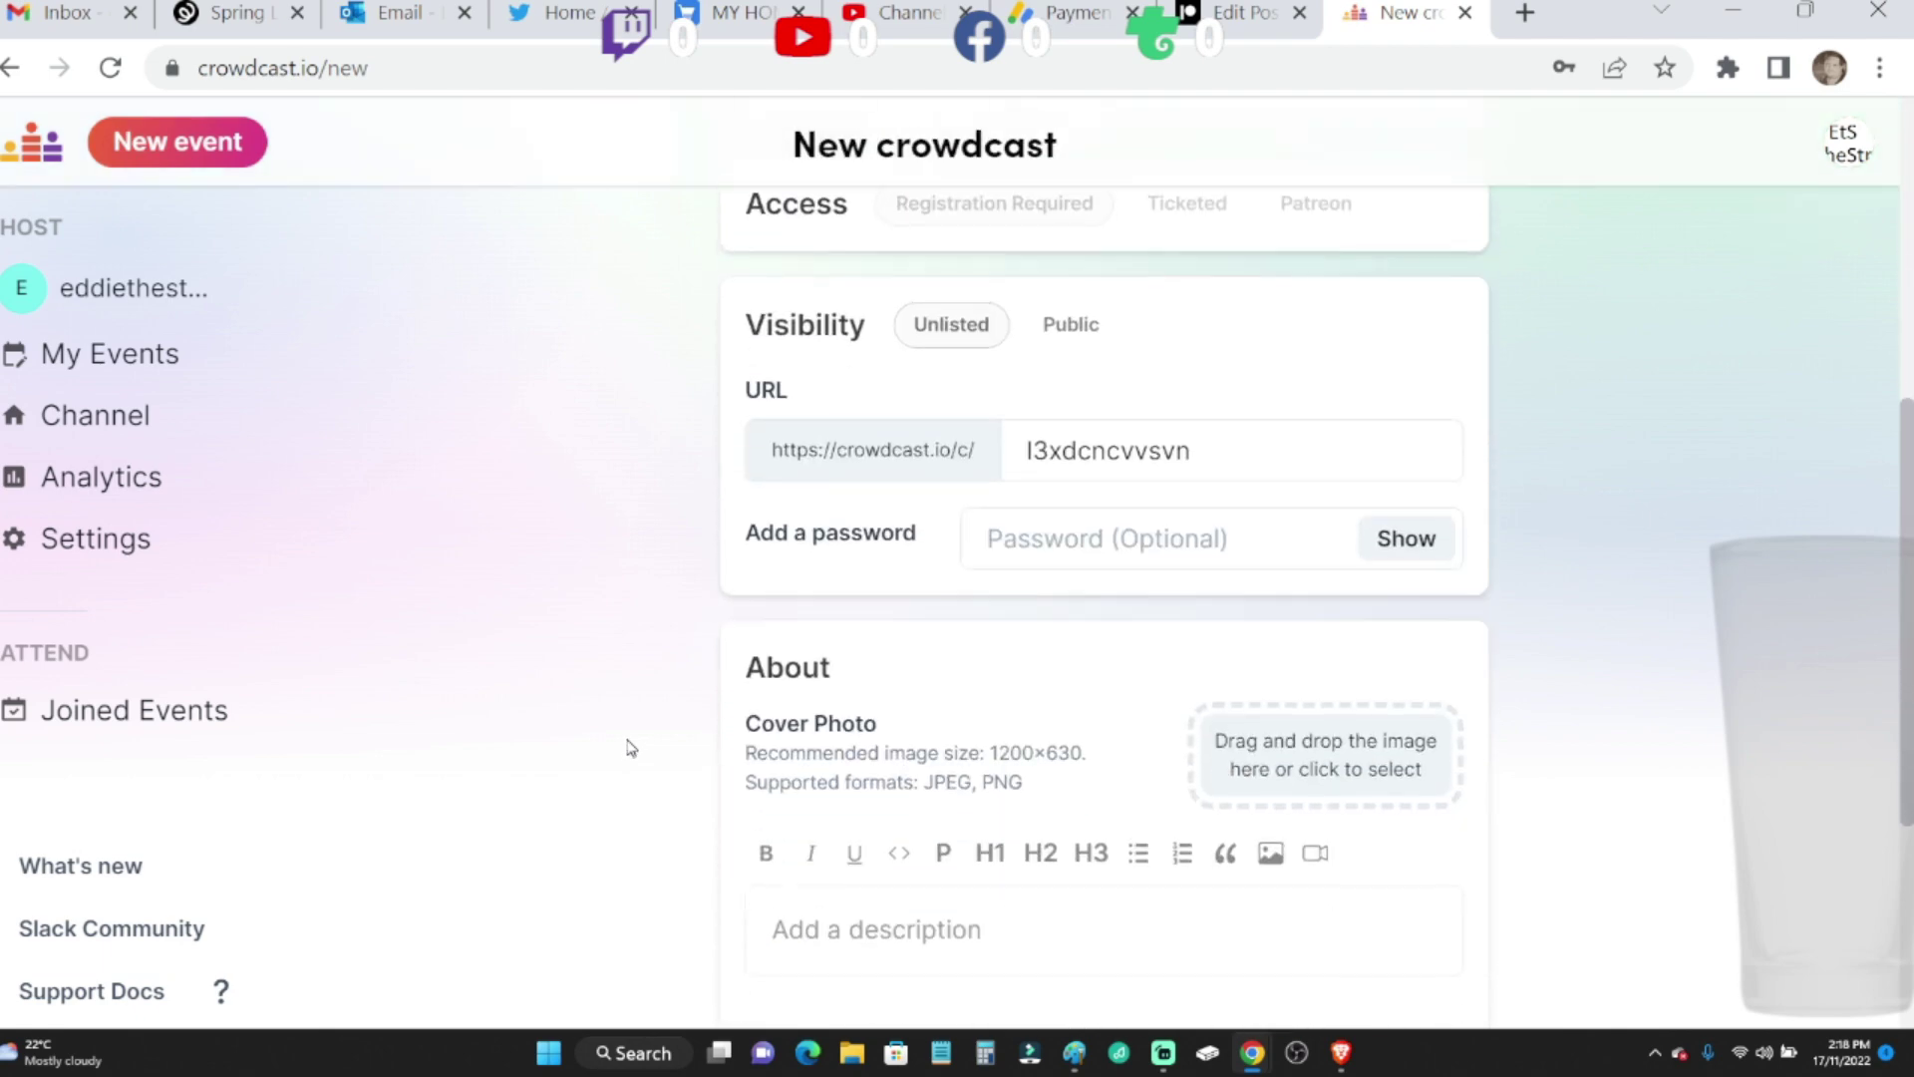
scroll(628, 747, down, 1)
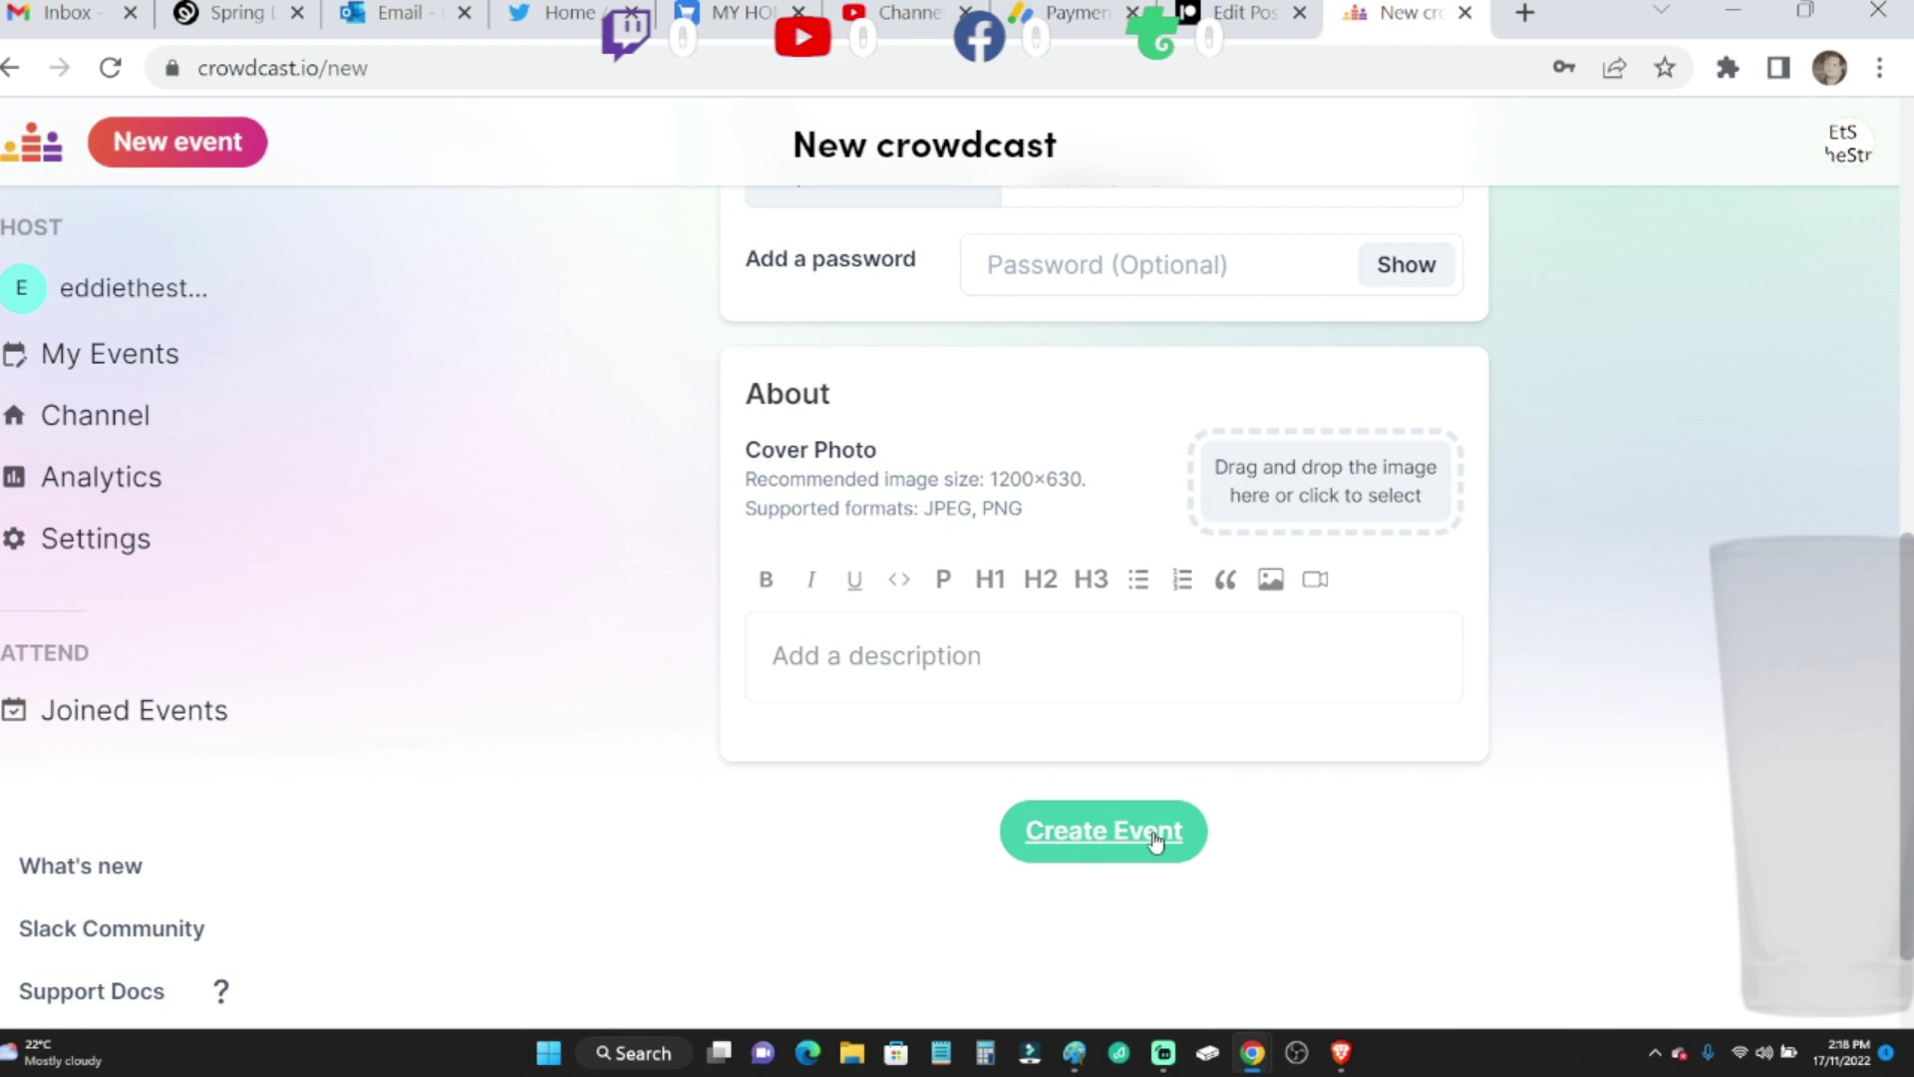
scroll(1622, 737, up, 2)
scroll(1630, 736, up, 3)
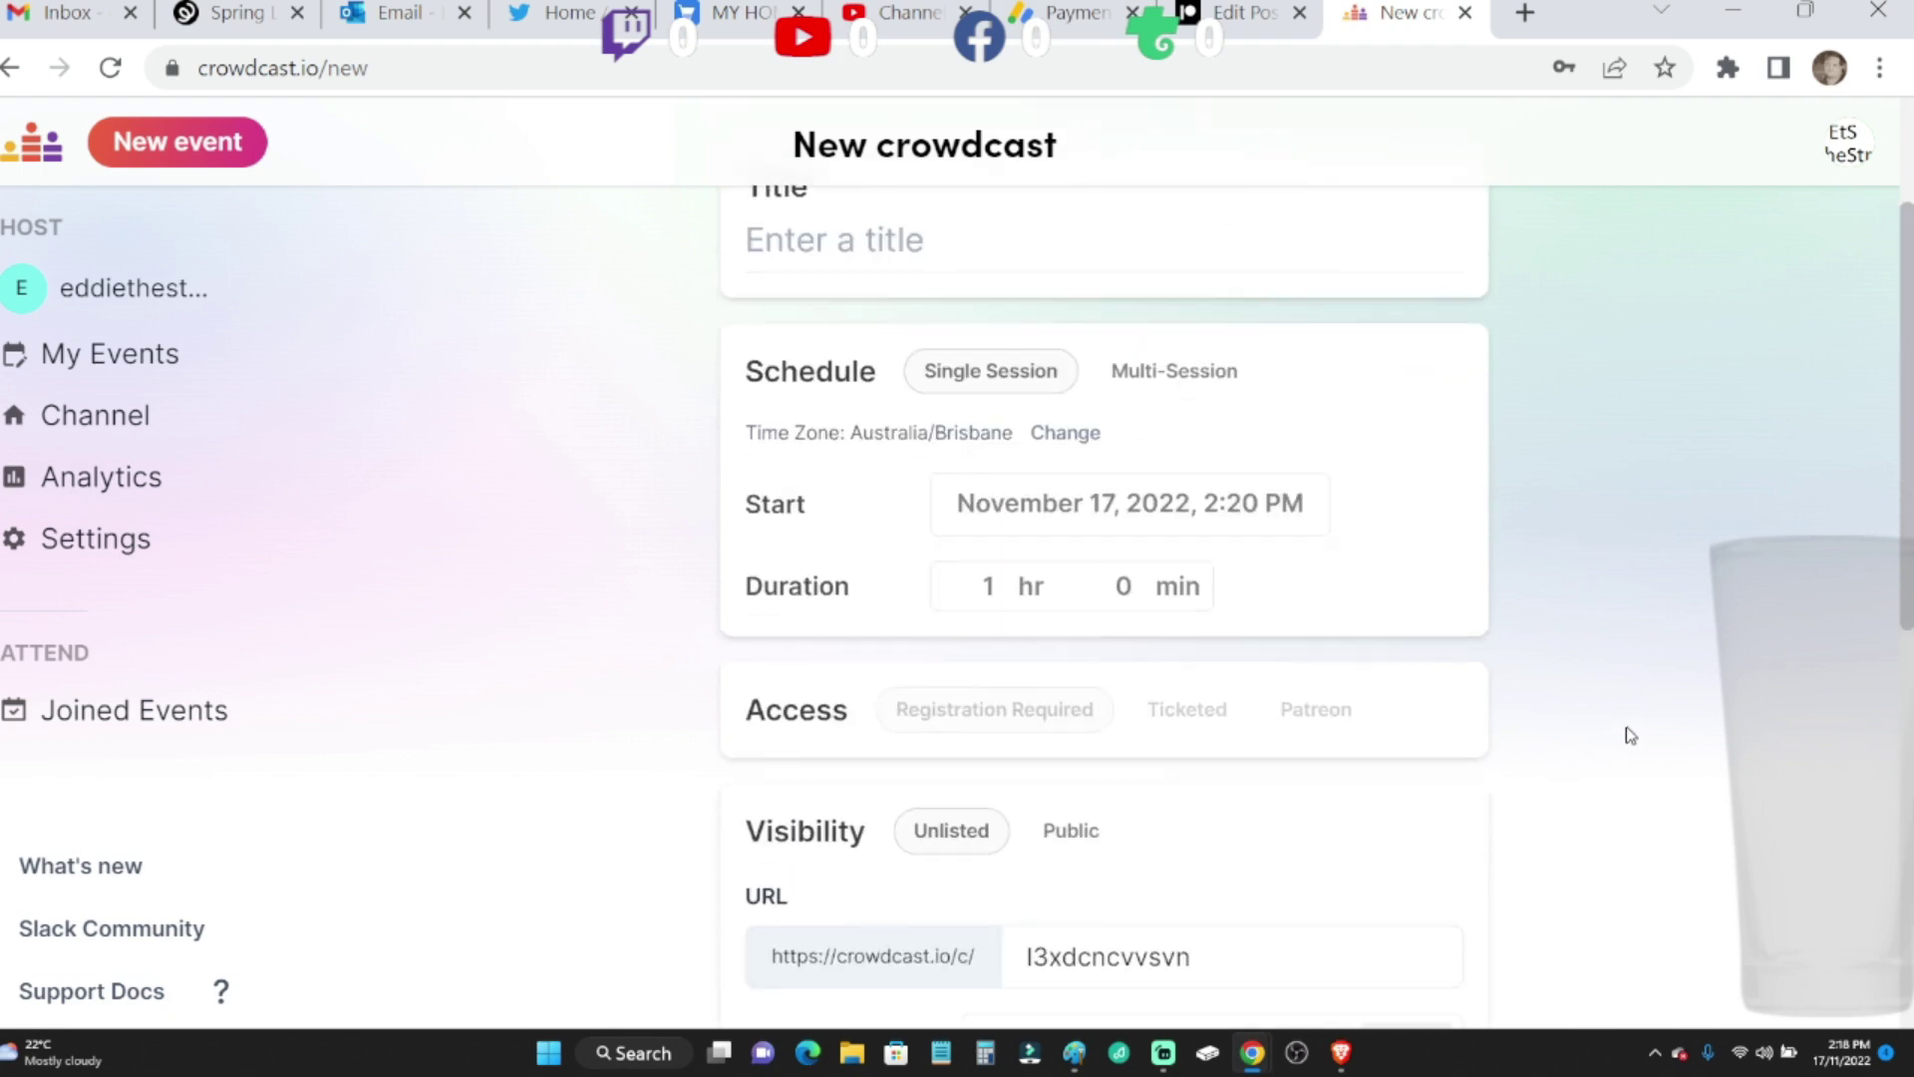
scroll(1630, 733, up, 1)
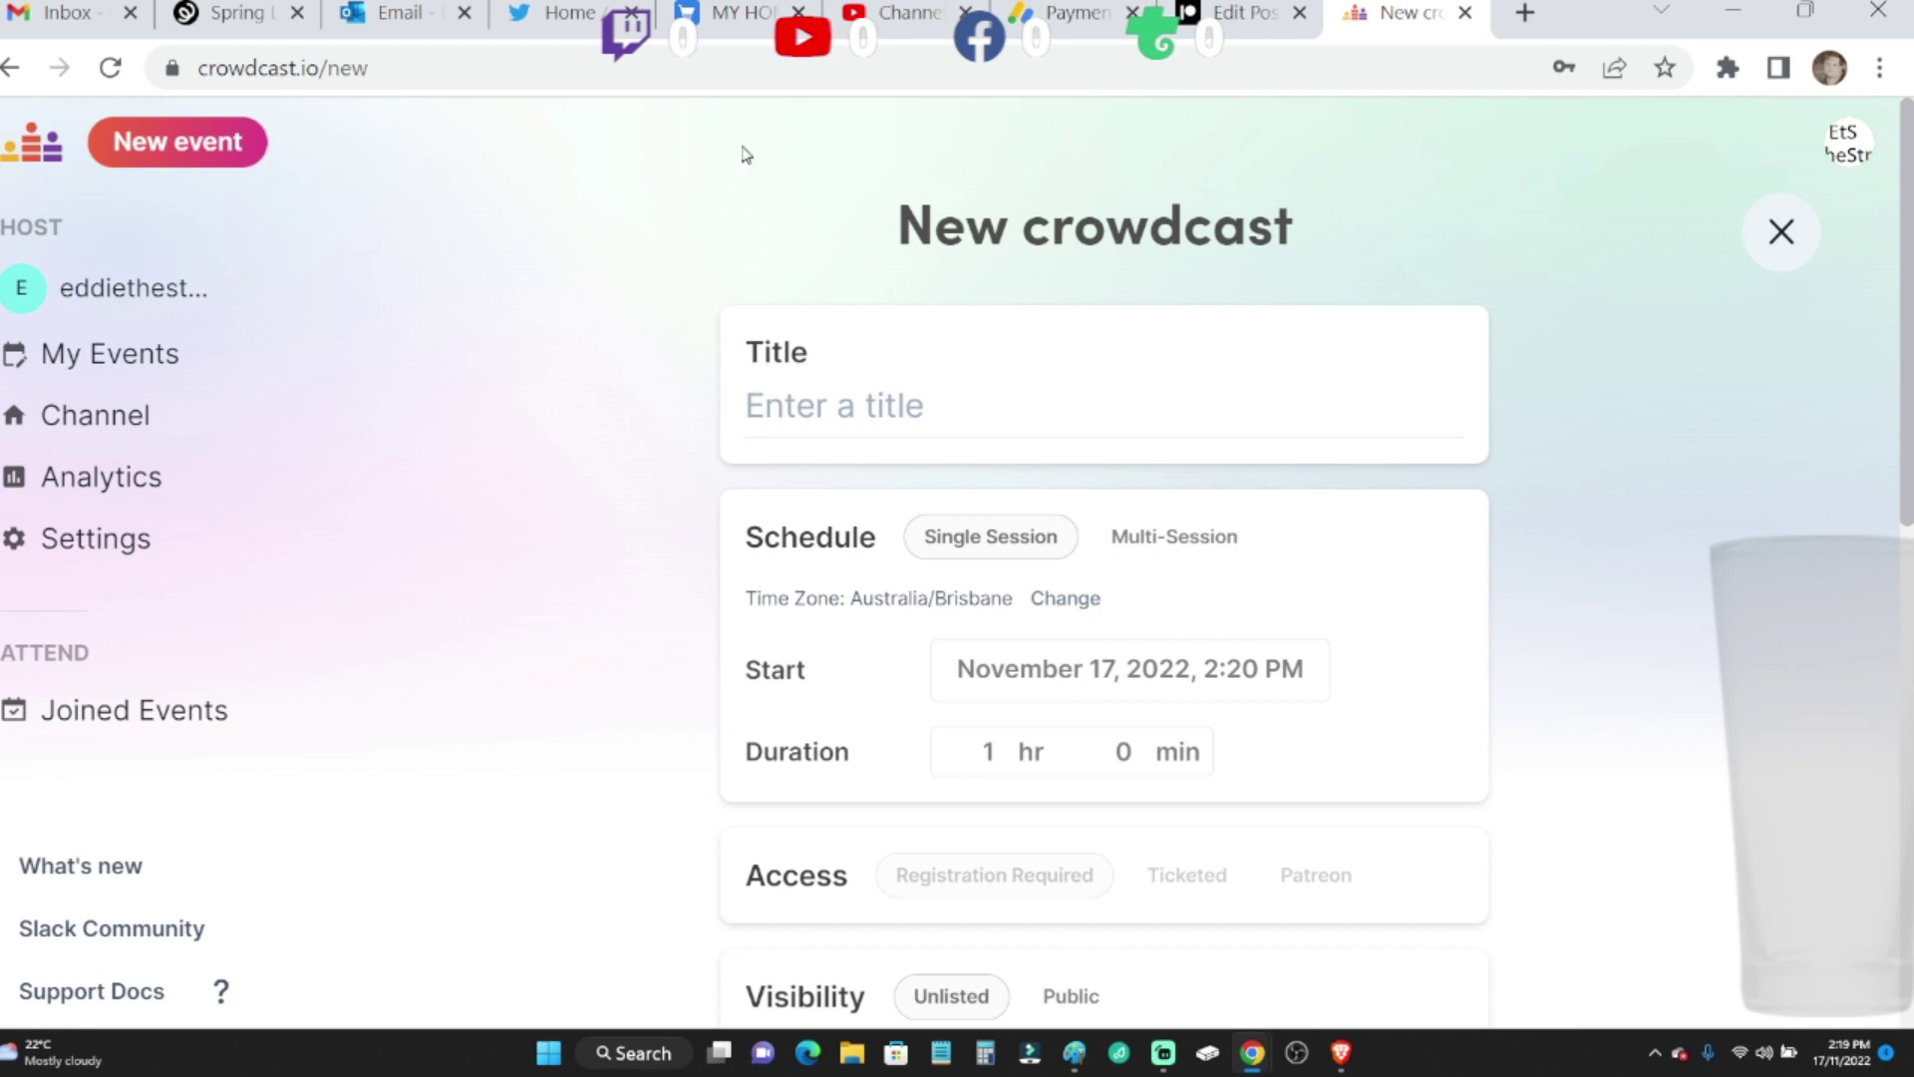
click(1526, 14)
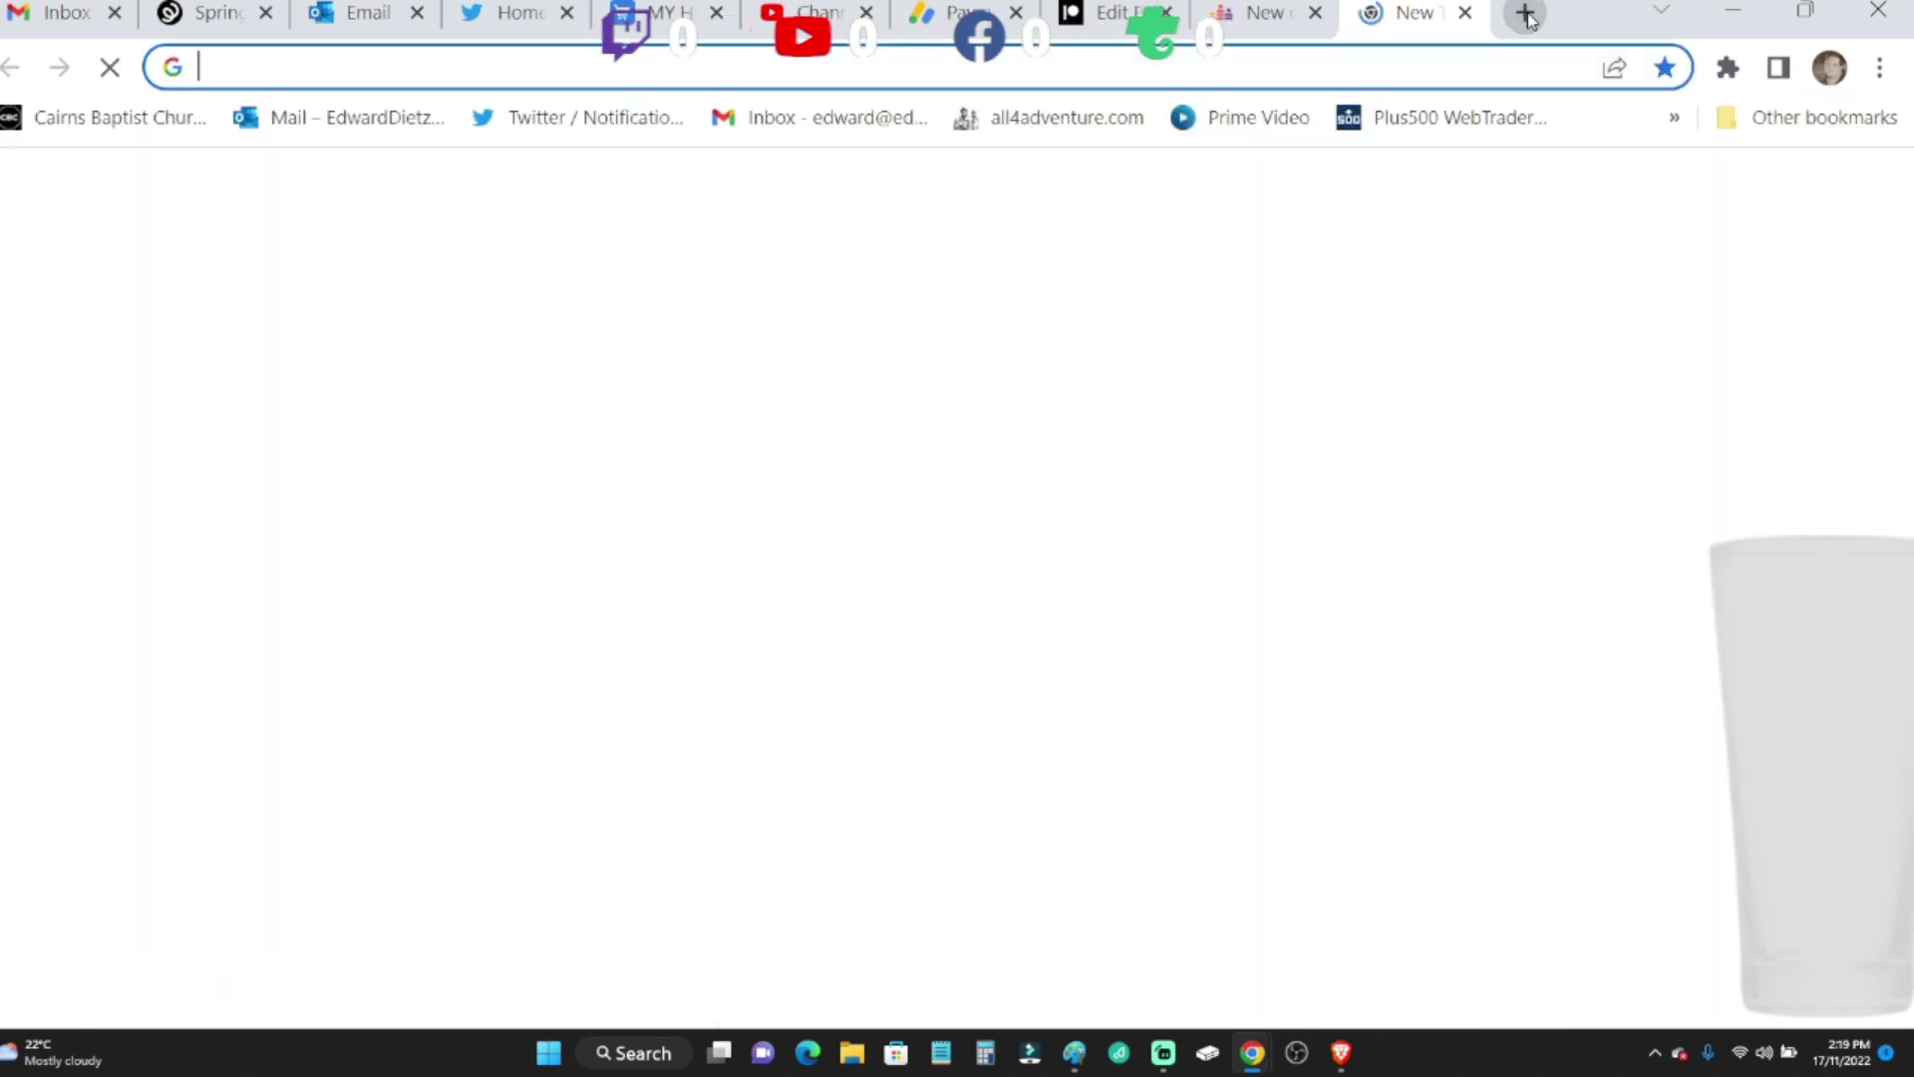